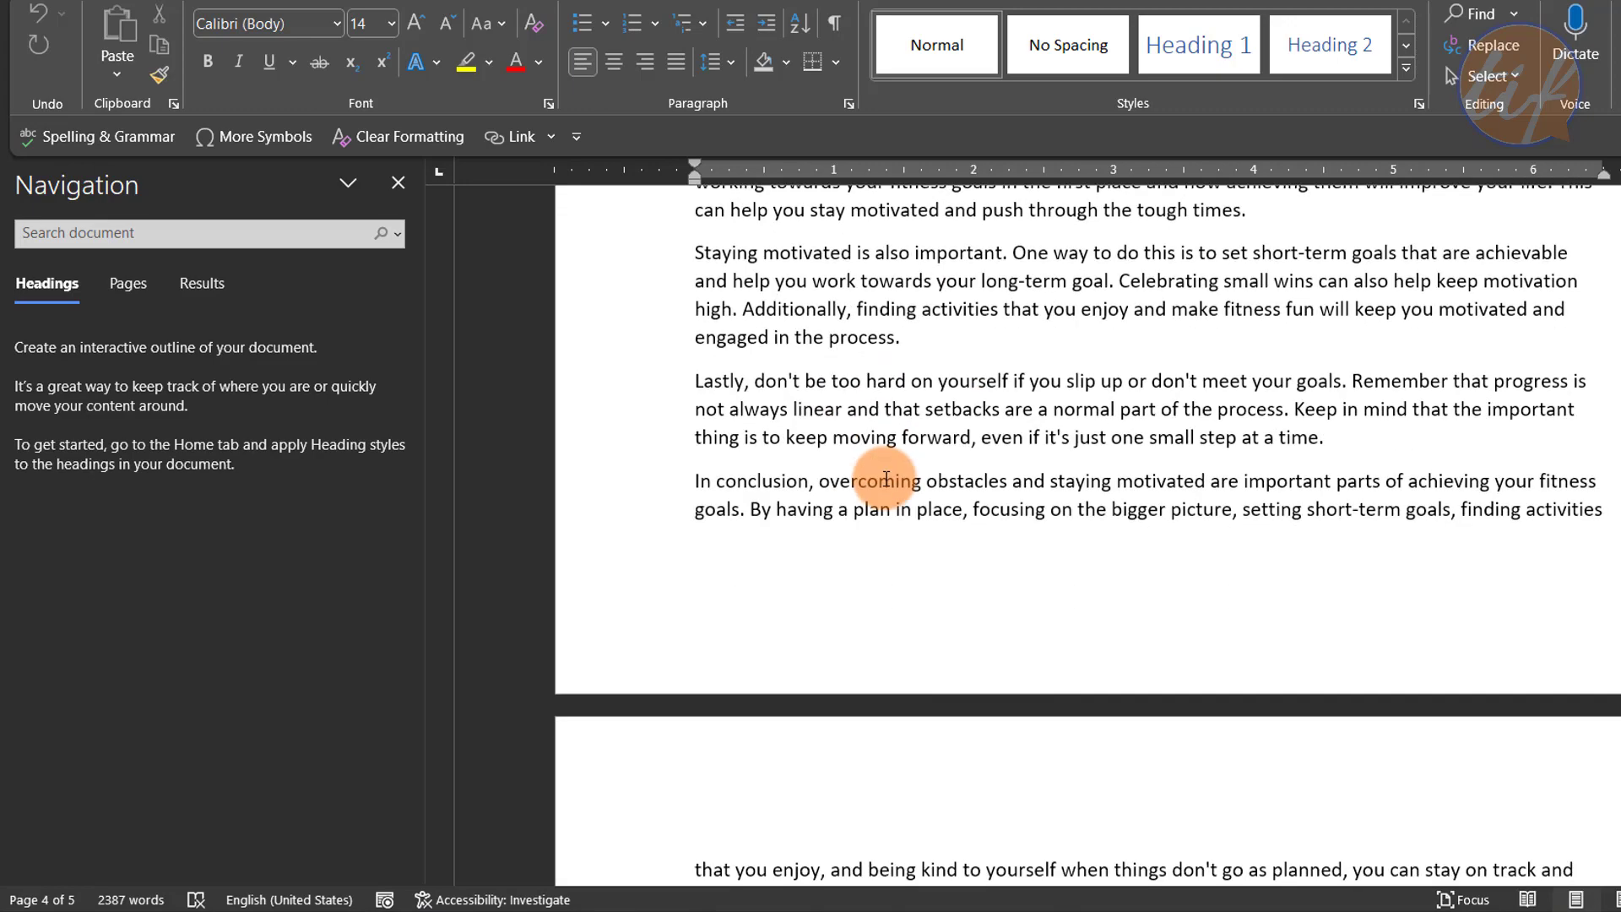
- Review the fitness article in the document, from its conclusion and keyword list back up to the title
scroll(895, 475, down, 7)
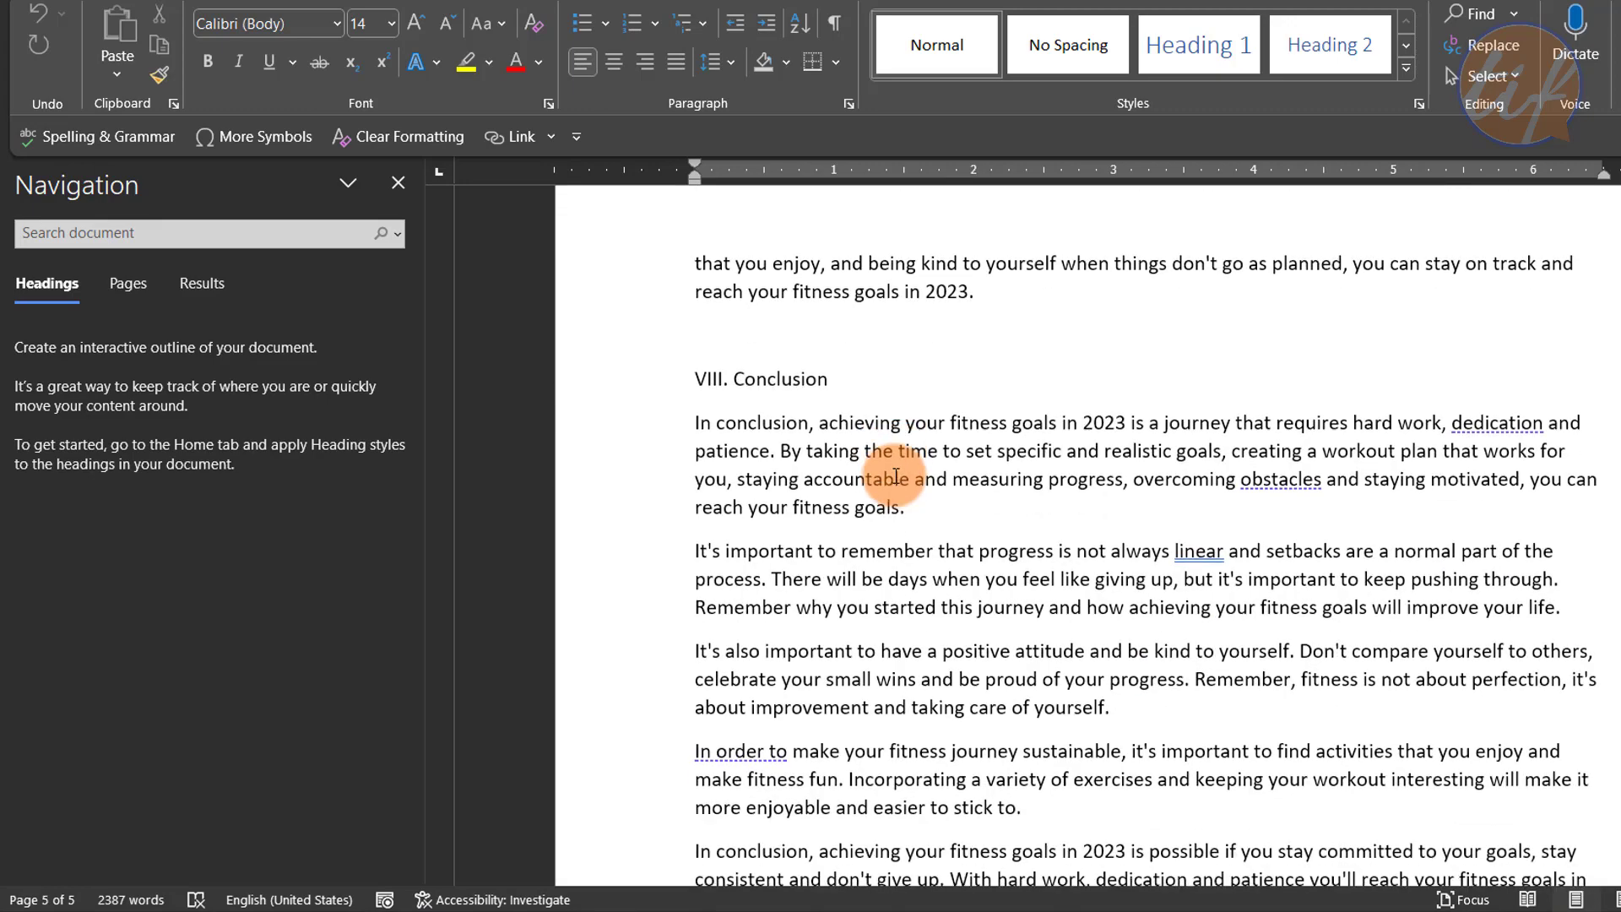
scroll(898, 474, up, 8)
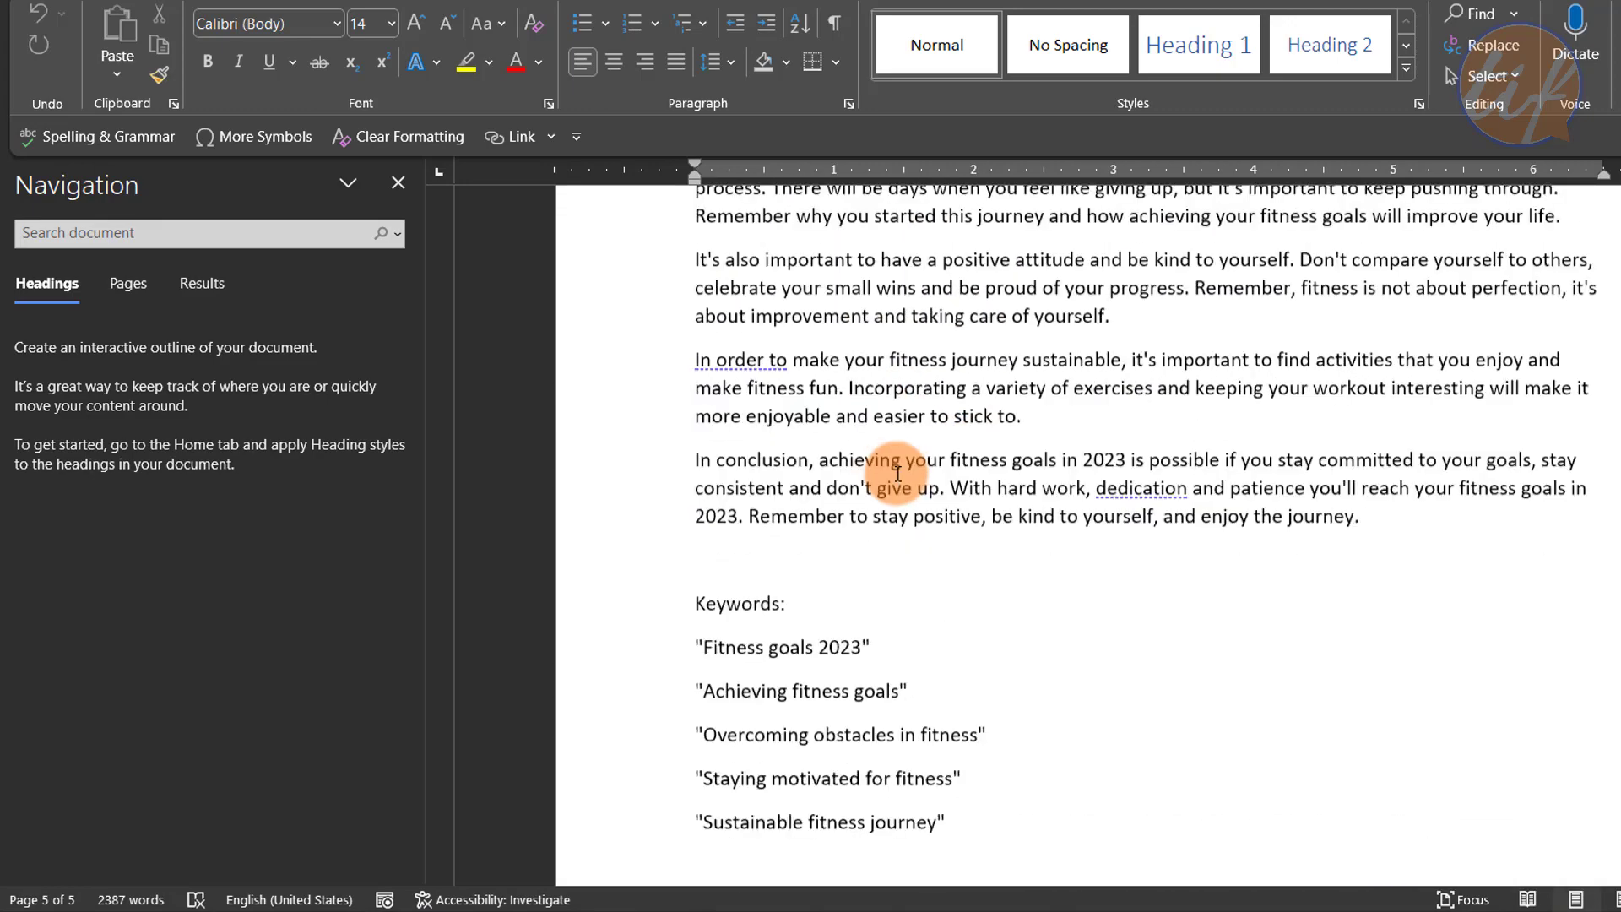
scroll(899, 472, up, 9)
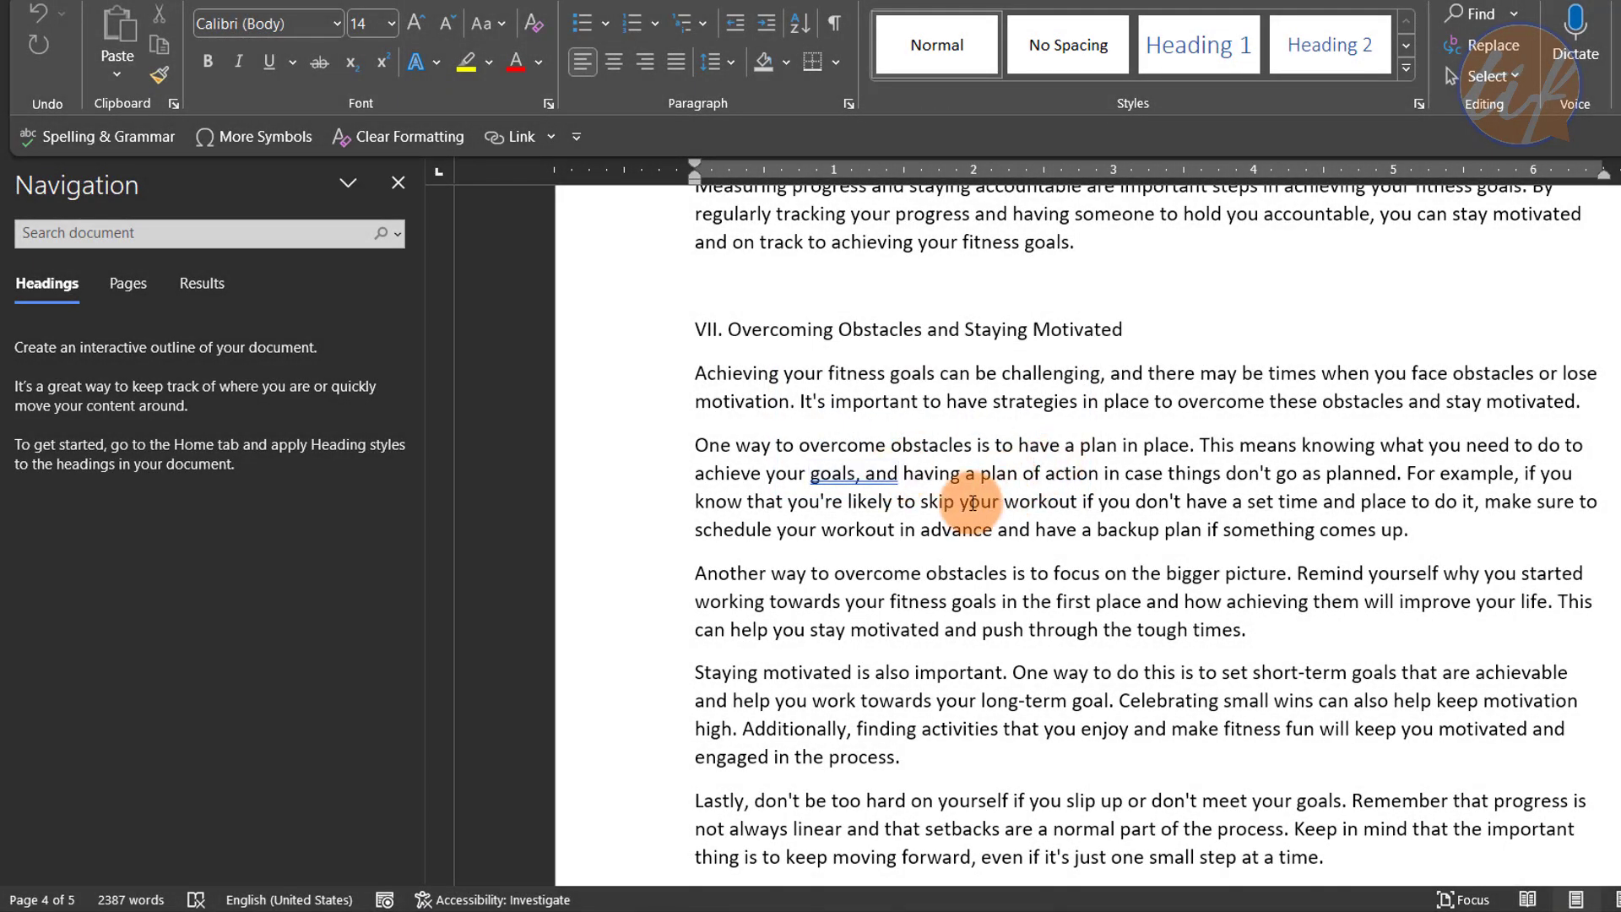
scroll(992, 529, up, 1)
scroll(994, 529, up, 15)
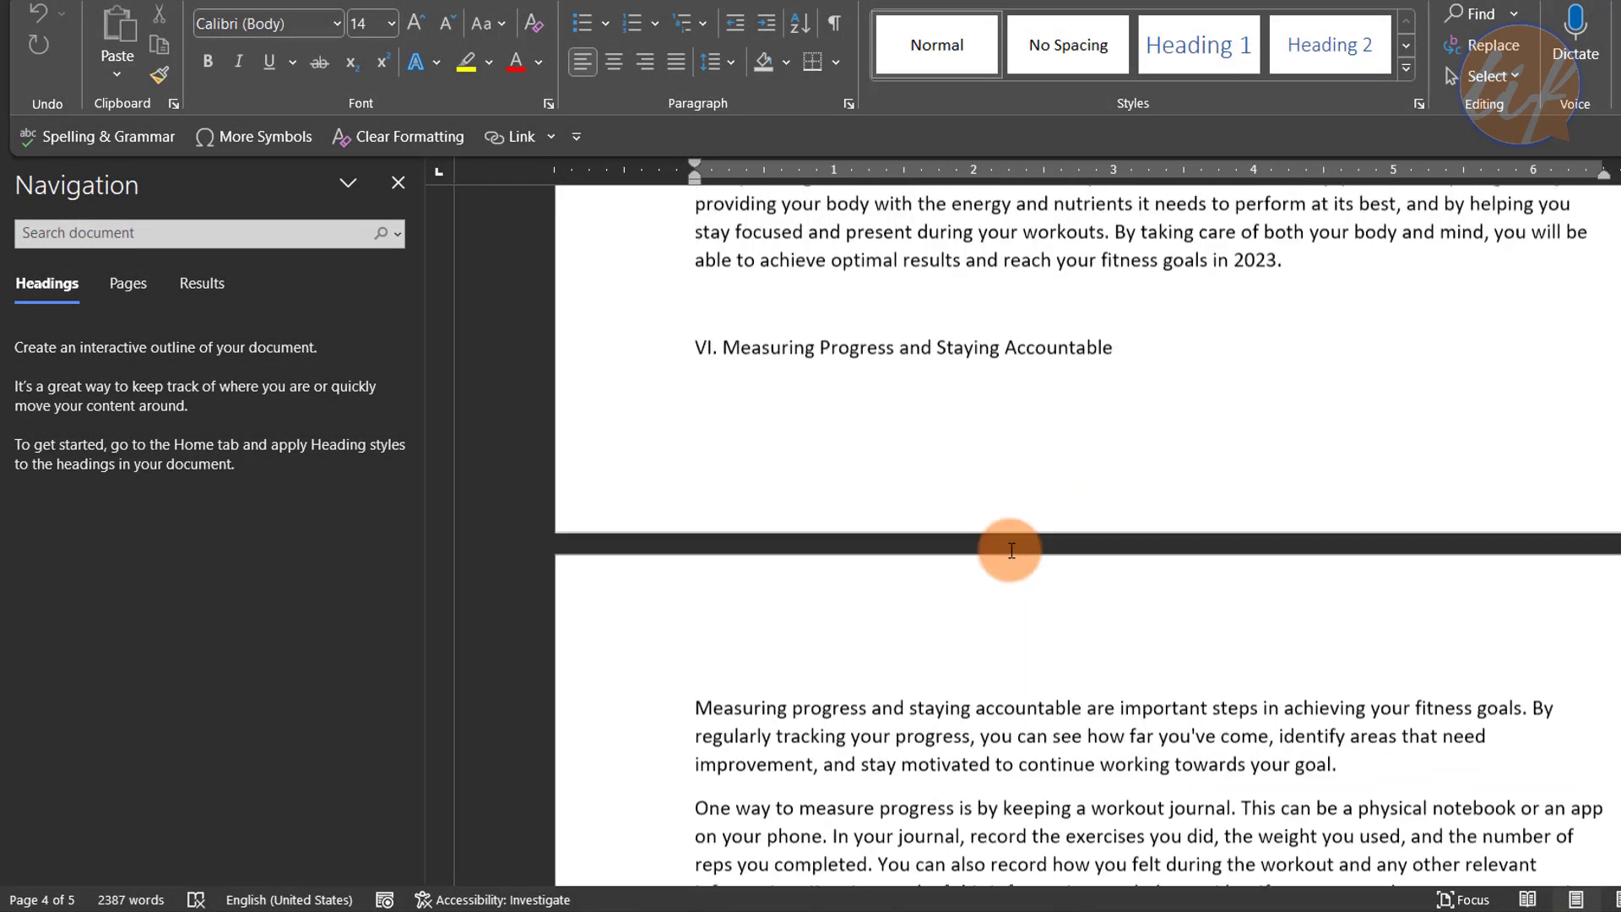
scroll(1012, 549, up, 15)
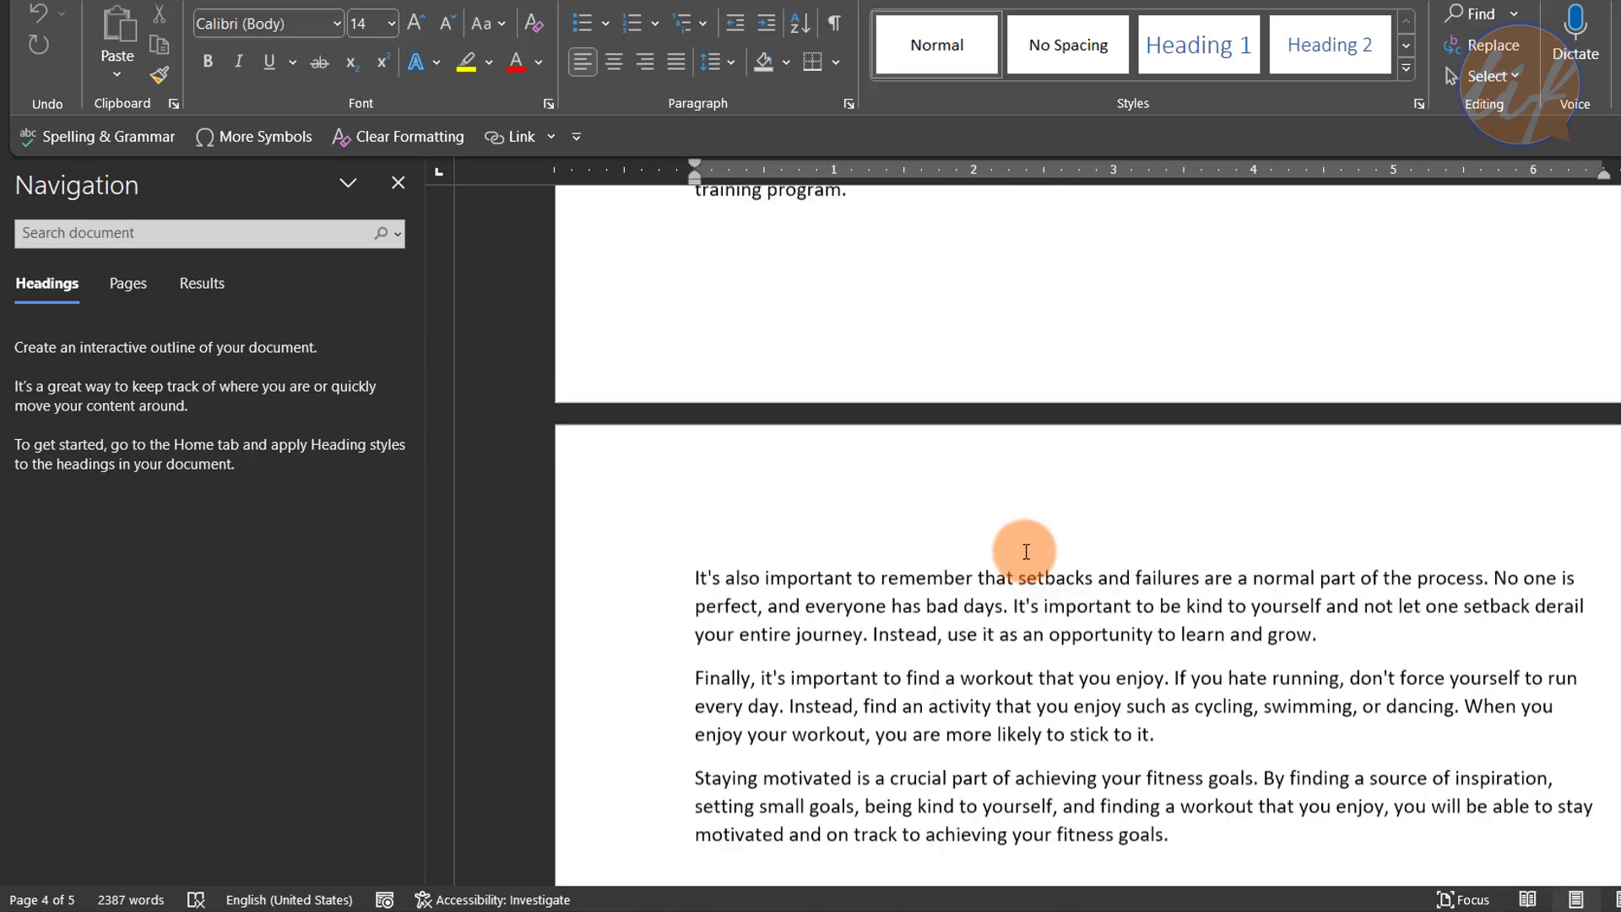
scroll(1030, 551, up, 15)
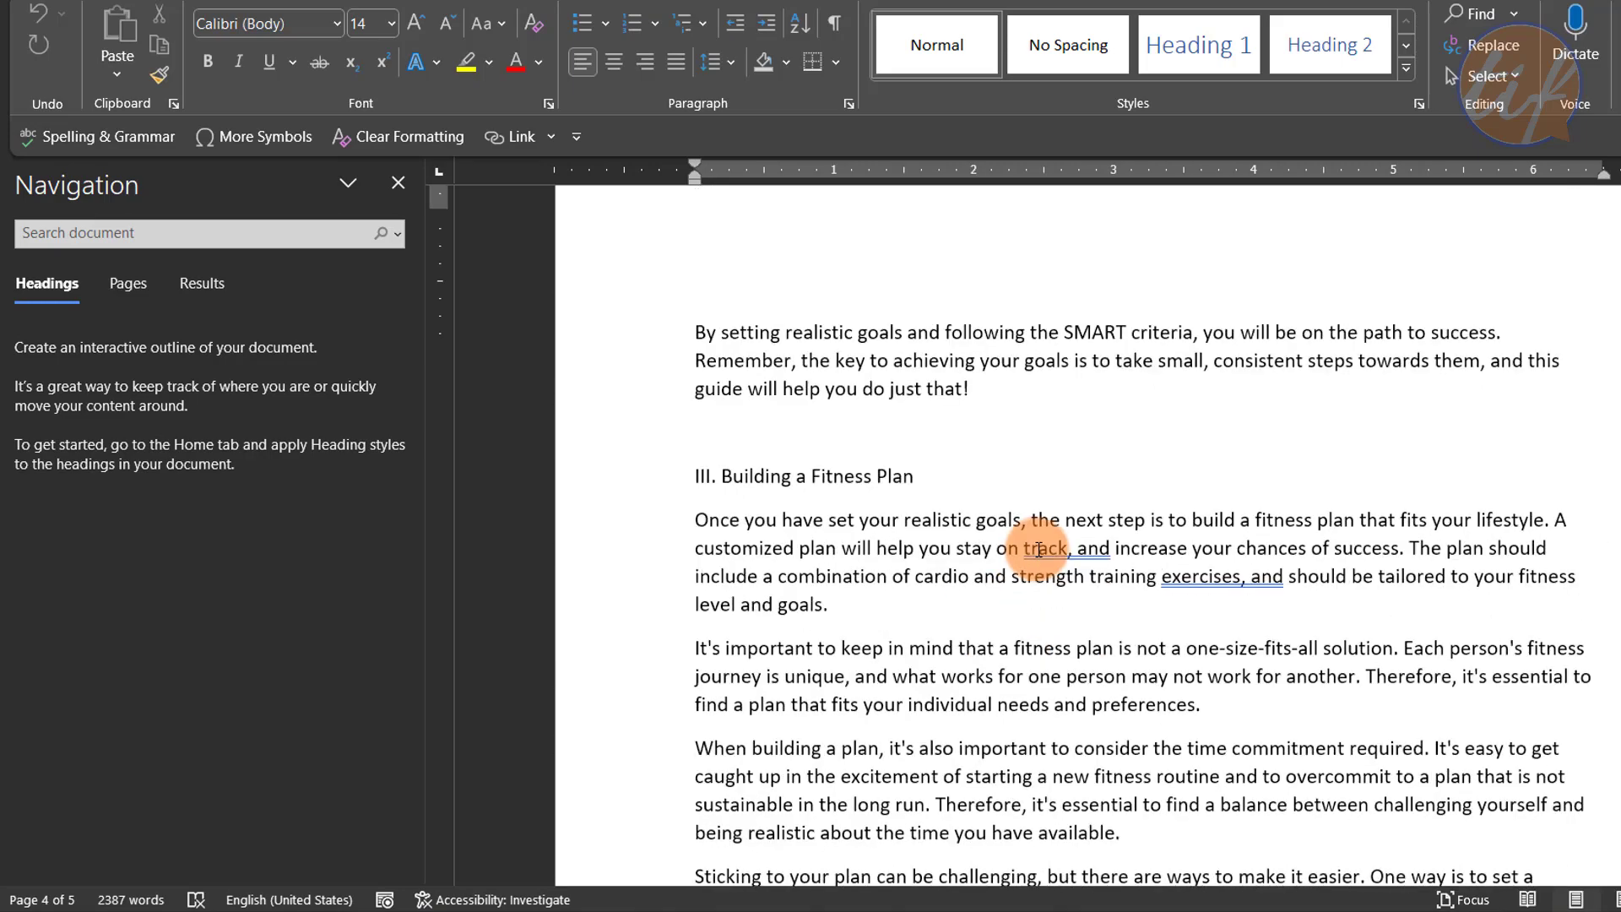
scroll(1045, 541, up, 15)
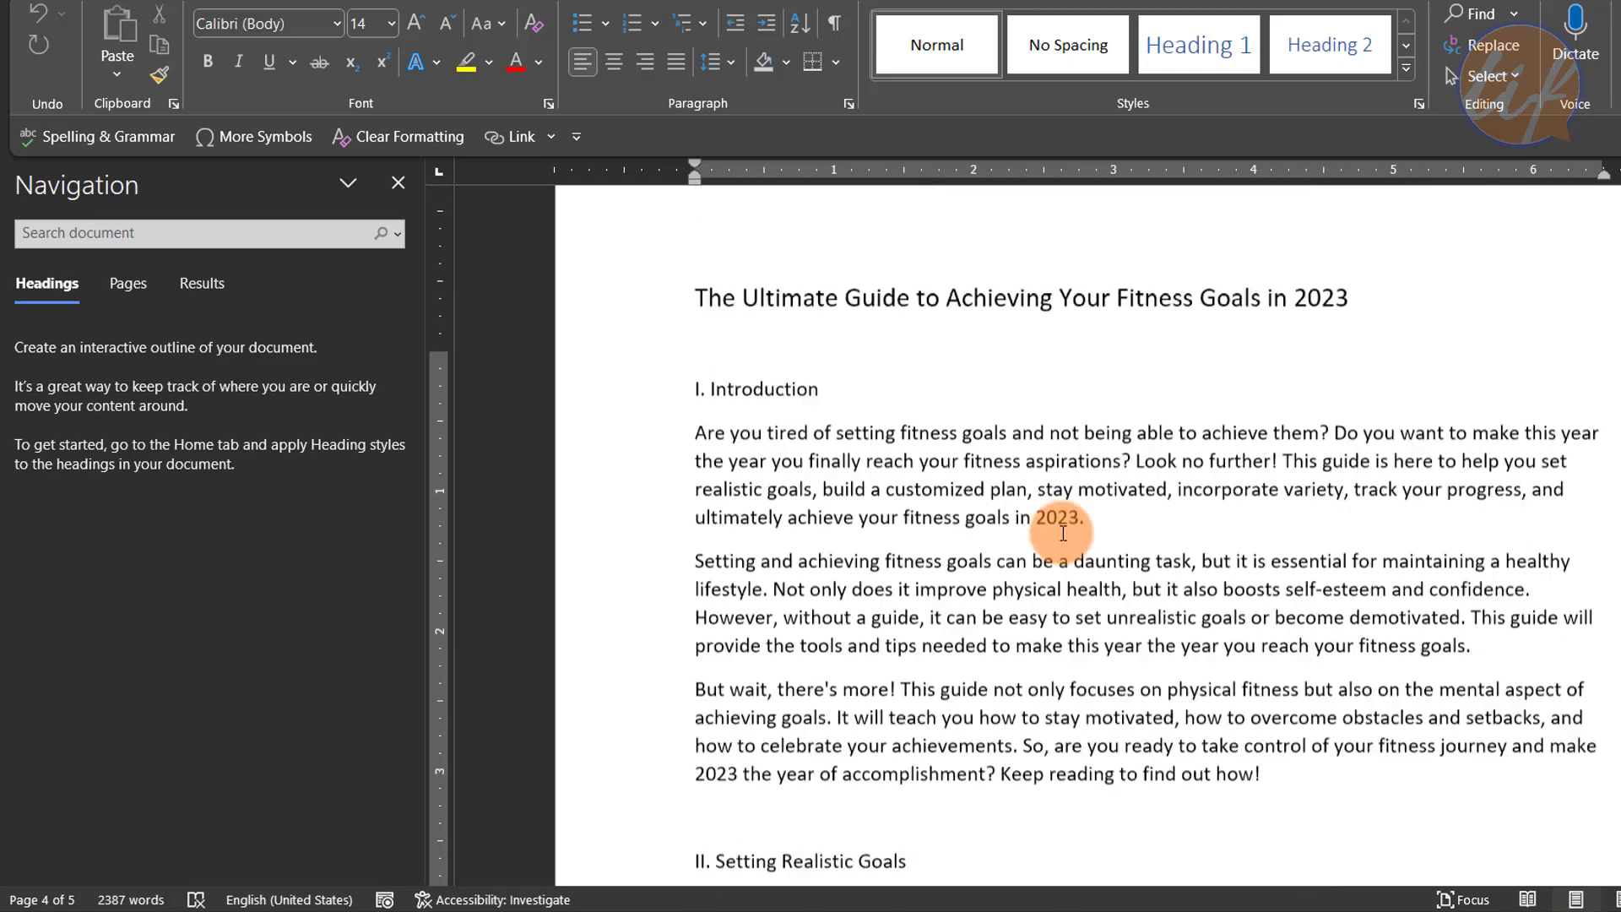
- Copy the title "The Ultimate Guide to Achieving Your Fitness Goals in 2023" from the document into the title of the Blogger post
drag(1348, 368, 742, 373)
key(ctrl+c)
right_click(802, 376)
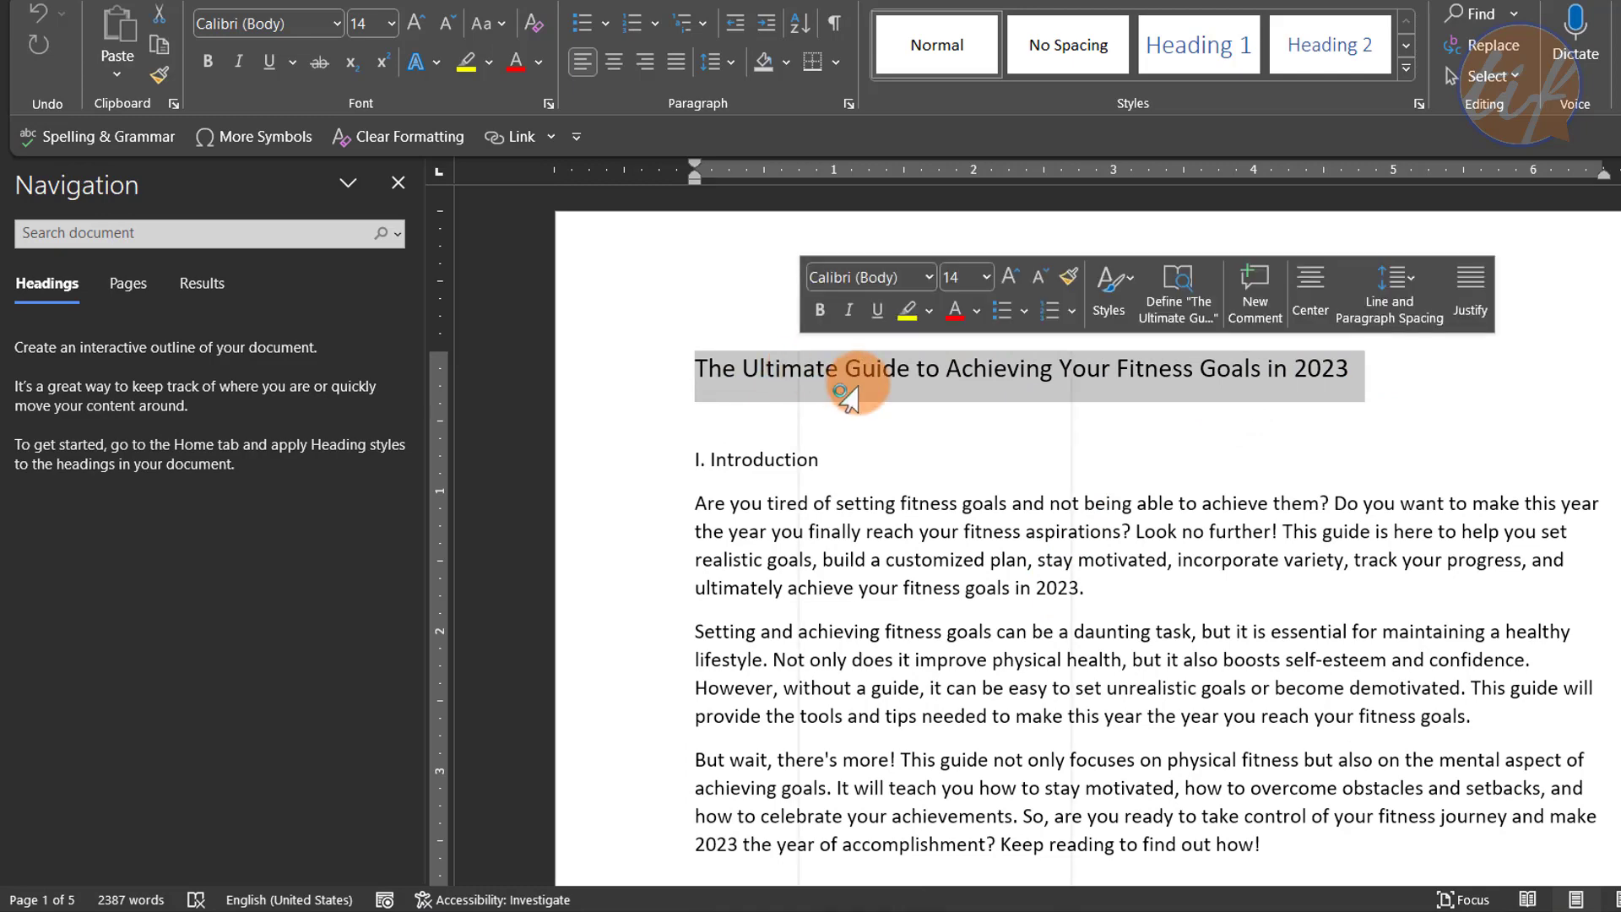
click(878, 485)
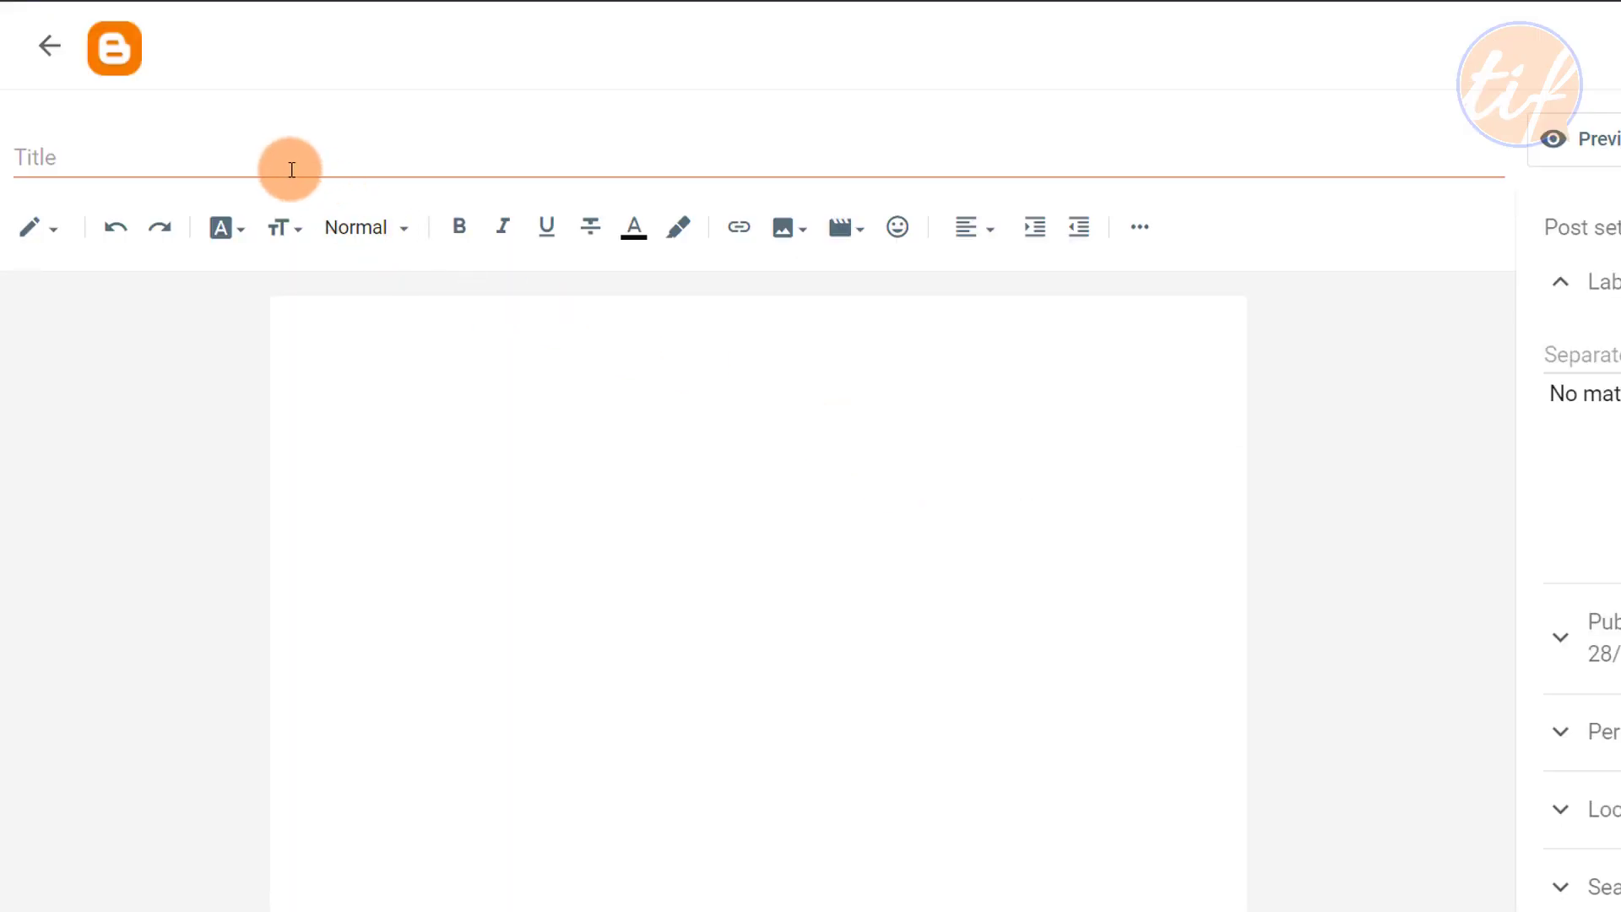
click(288, 163)
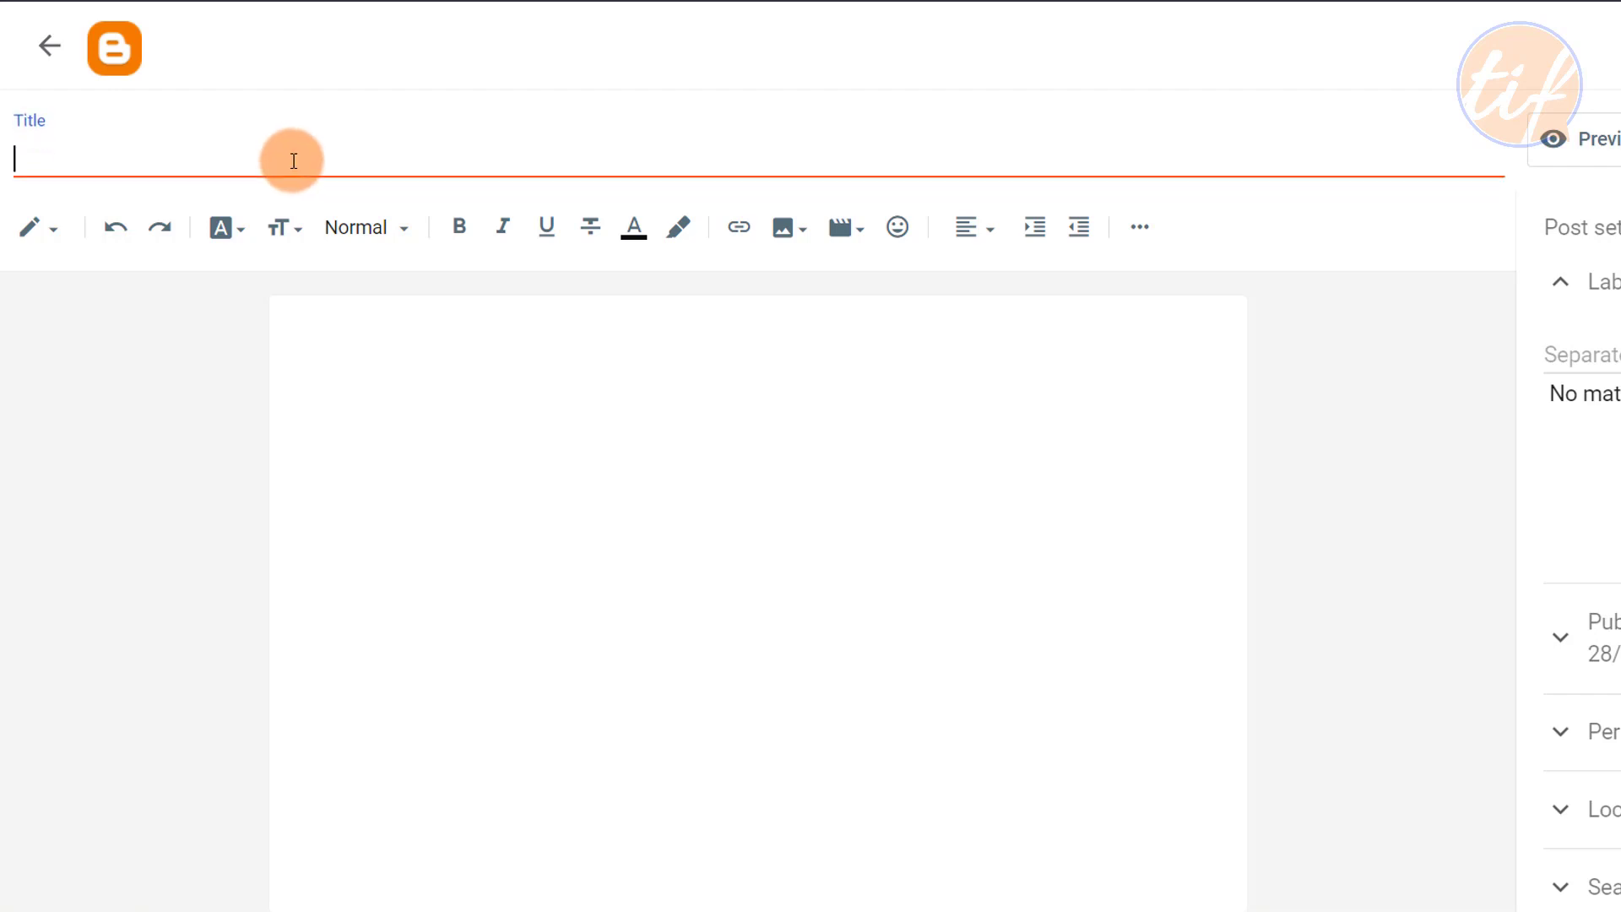
key(ctrl+v)
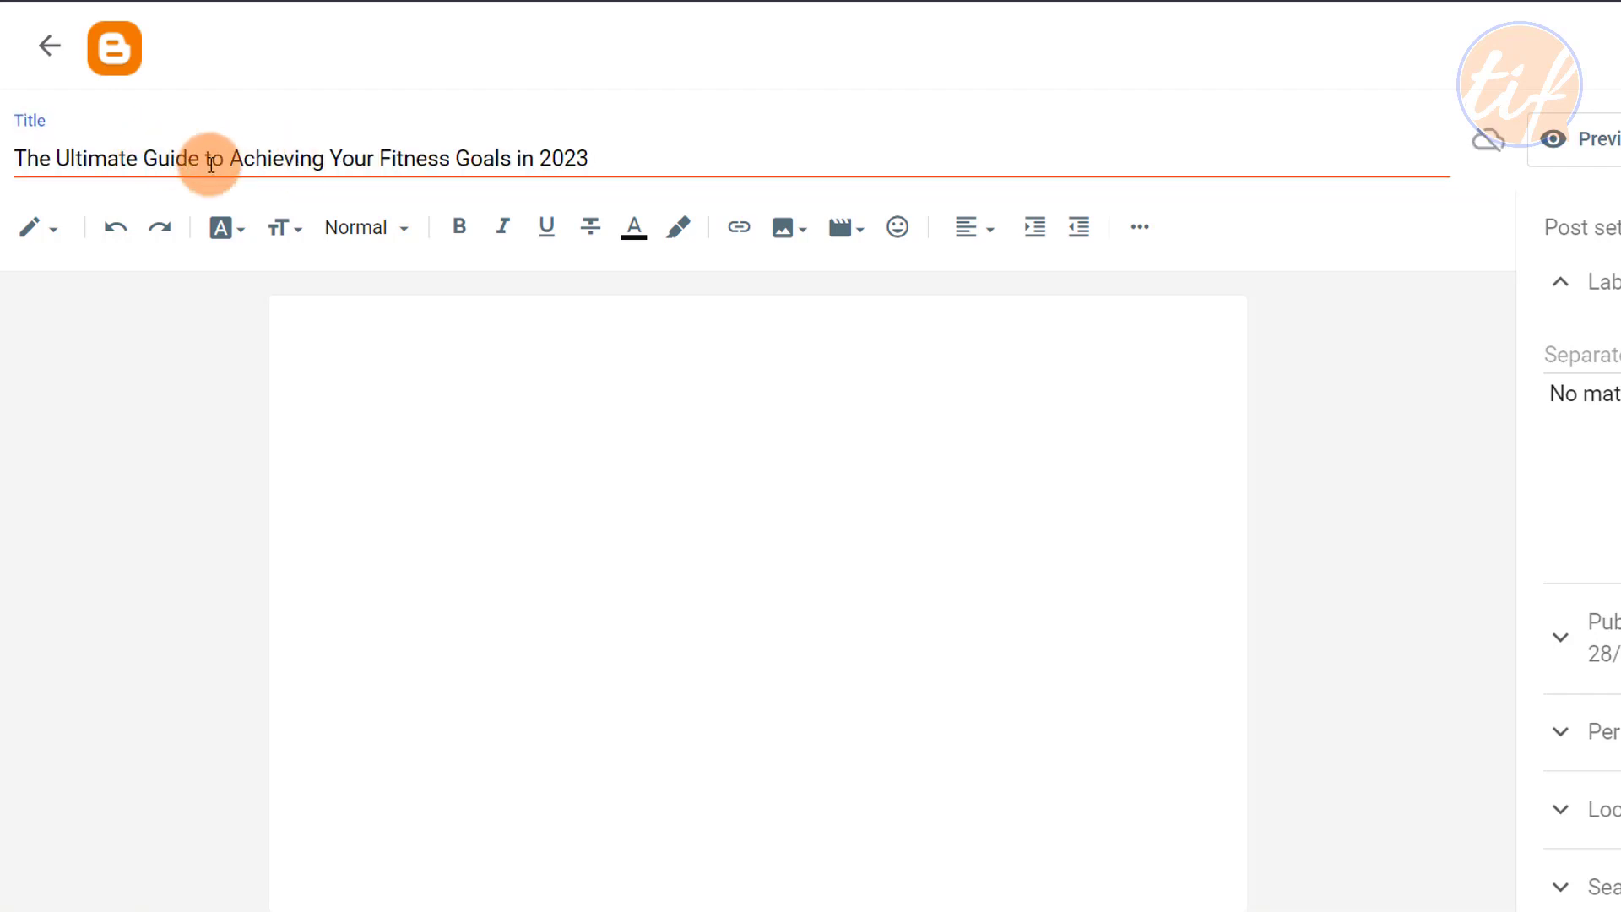
- Copy the article from "I. Introduction" through the end of the conclusion in Word, excluding the keywords, and paste it into the Blogger post body
click(480, 375)
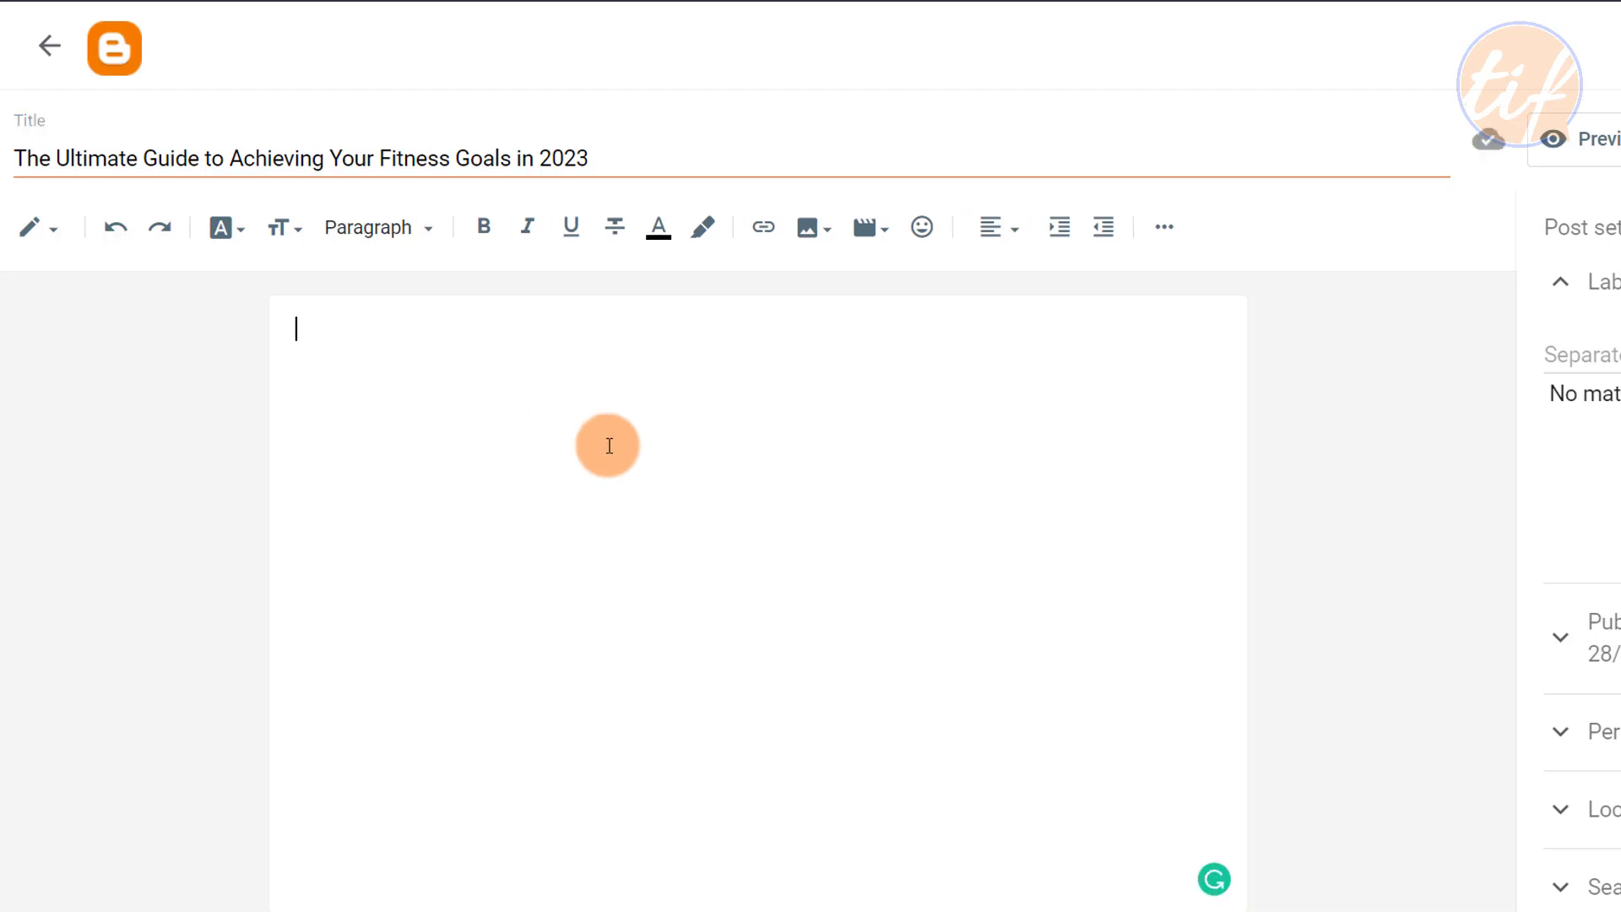
key(alt+Tab)
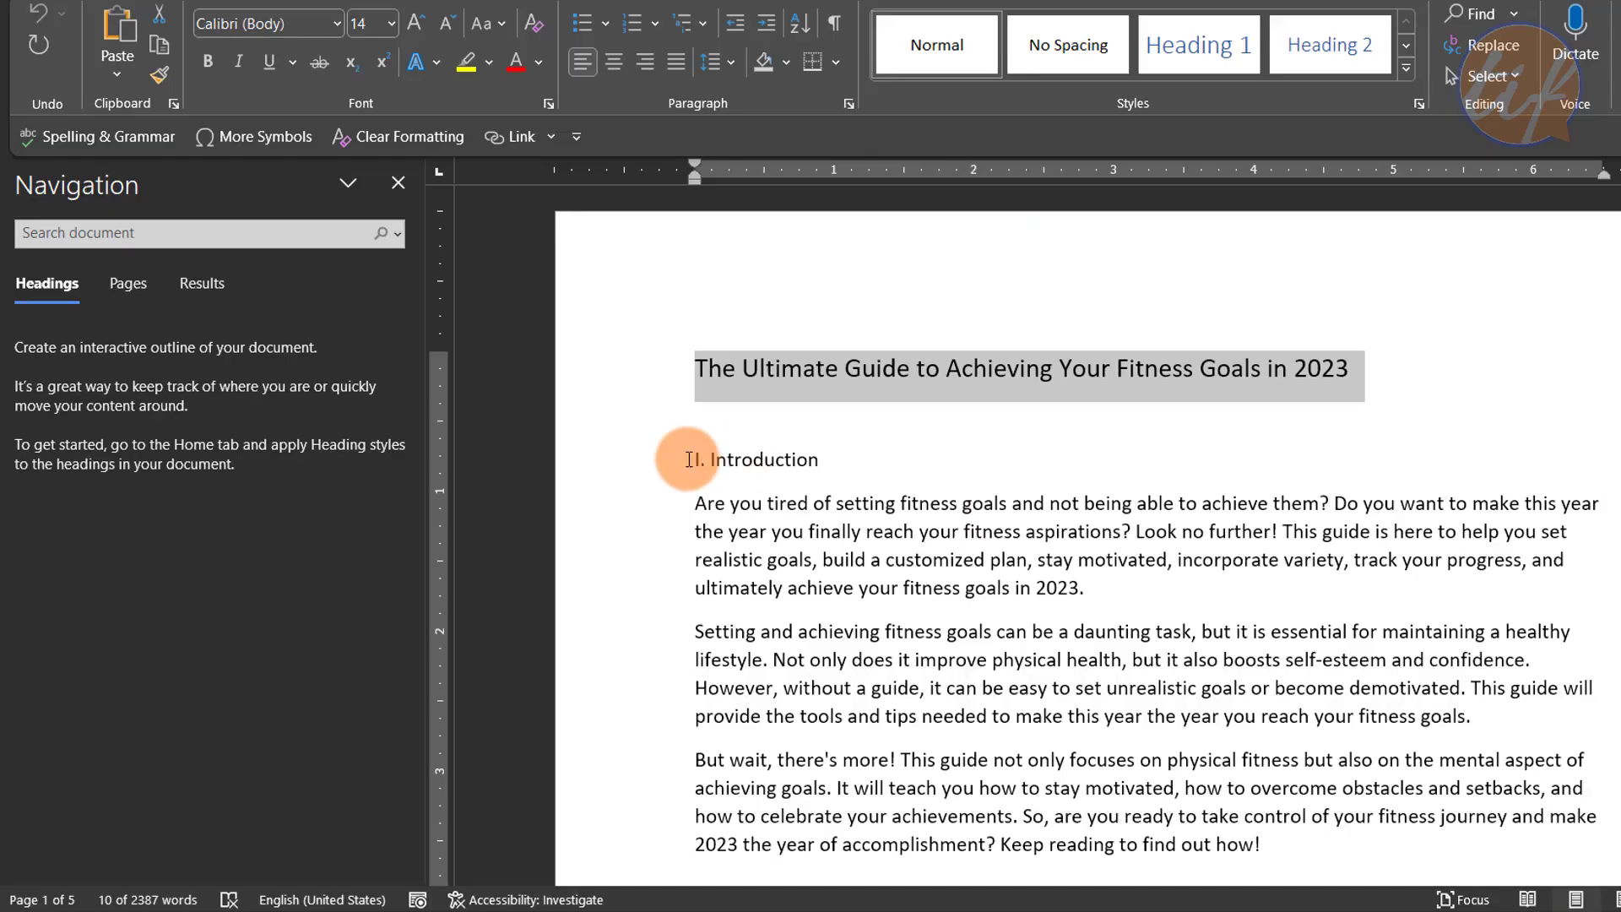
click(689, 459)
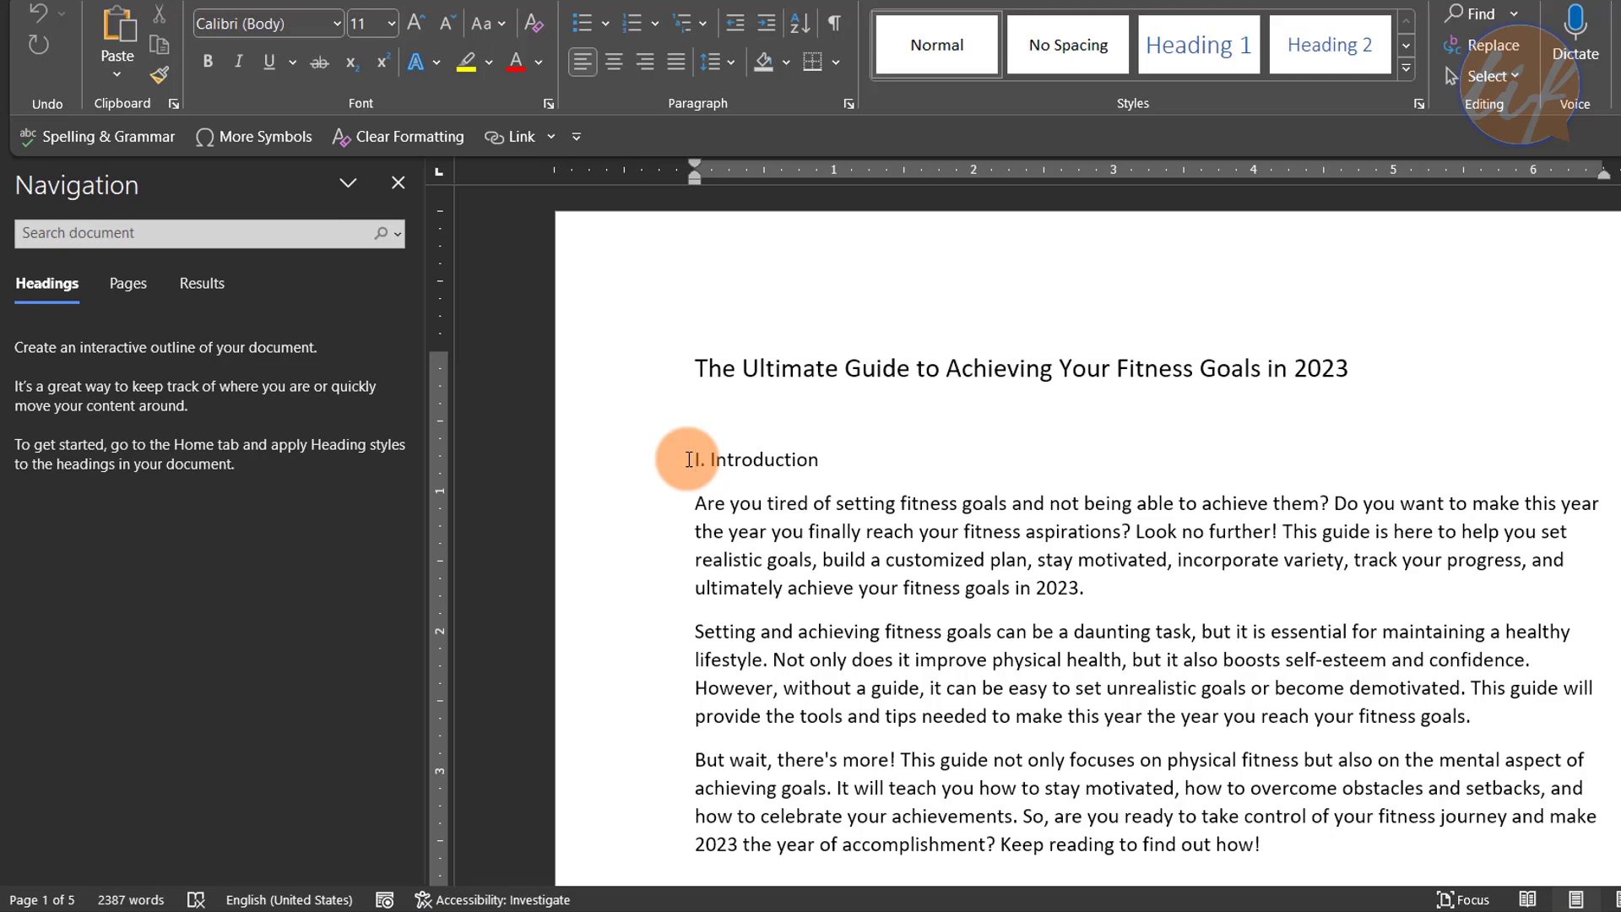
key(ctrl+shift+End)
key(shift+Up)
key(shift+Up)
key(shift+Up)
key(shift+Up)
key(shift+Up)
key(shift+Up)
key(shift+Up)
key(shift+Up)
key(shift+Up)
key(shift+Up)
key(shift+Up)
key(shift+Up)
key(shift+Up)
key(shift+Up)
key(shift+Up)
key(shift+Up)
key(shift+Up)
key(shift+Up)
key(shift+Up)
key(shift+Down)
key(shift+Down)
key(shift+Down)
key(shift+Down)
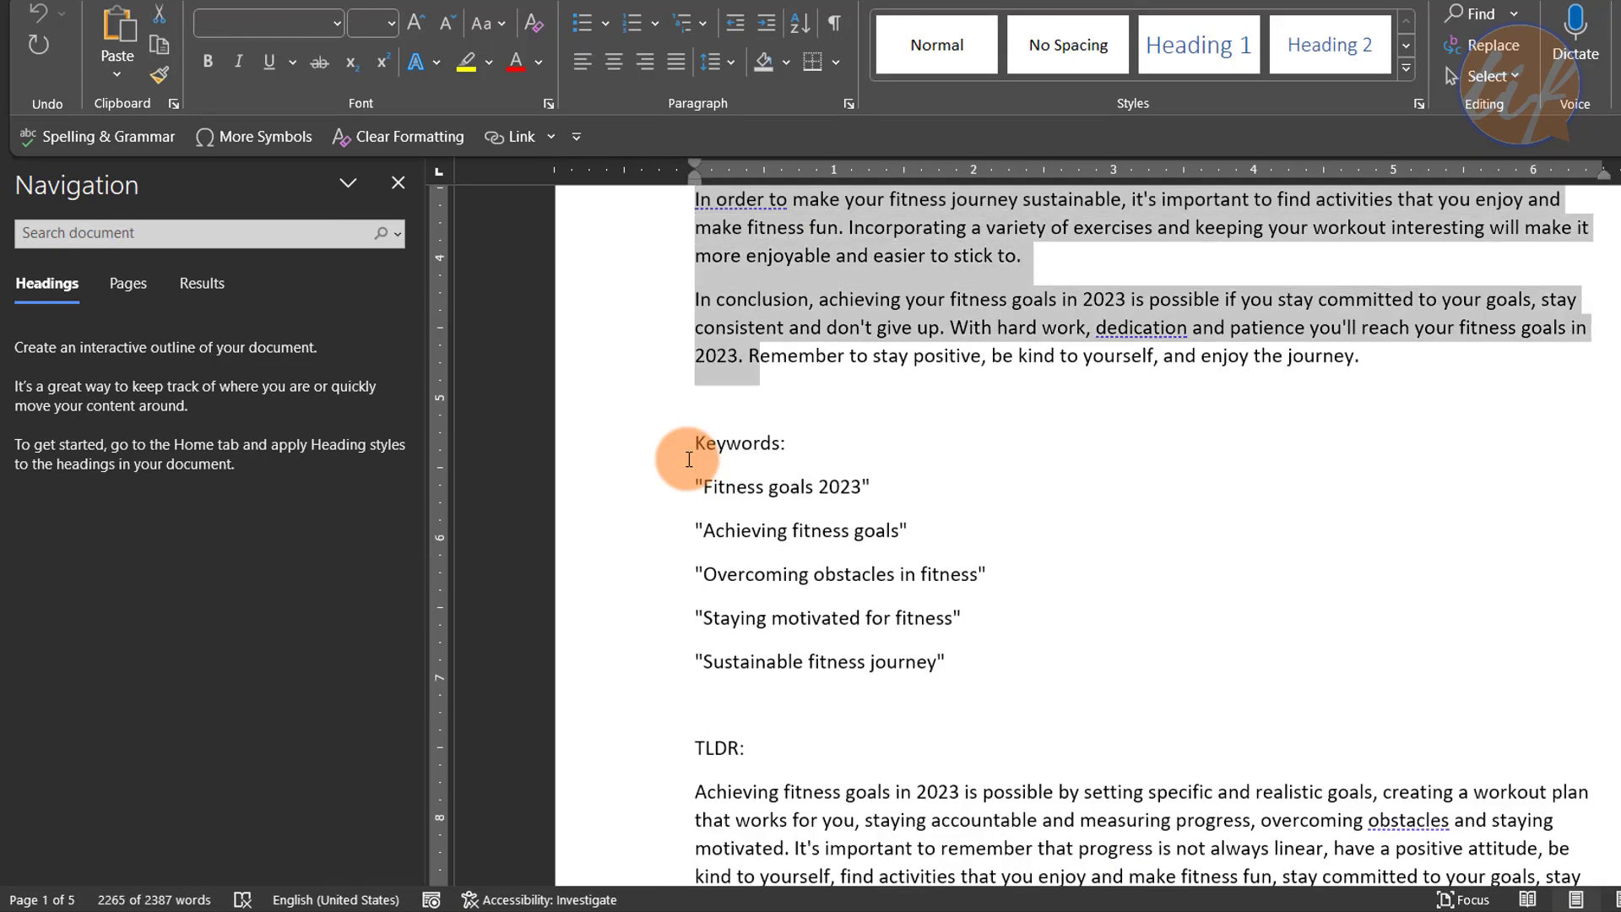
key(shift+Down)
key(shift+Left)
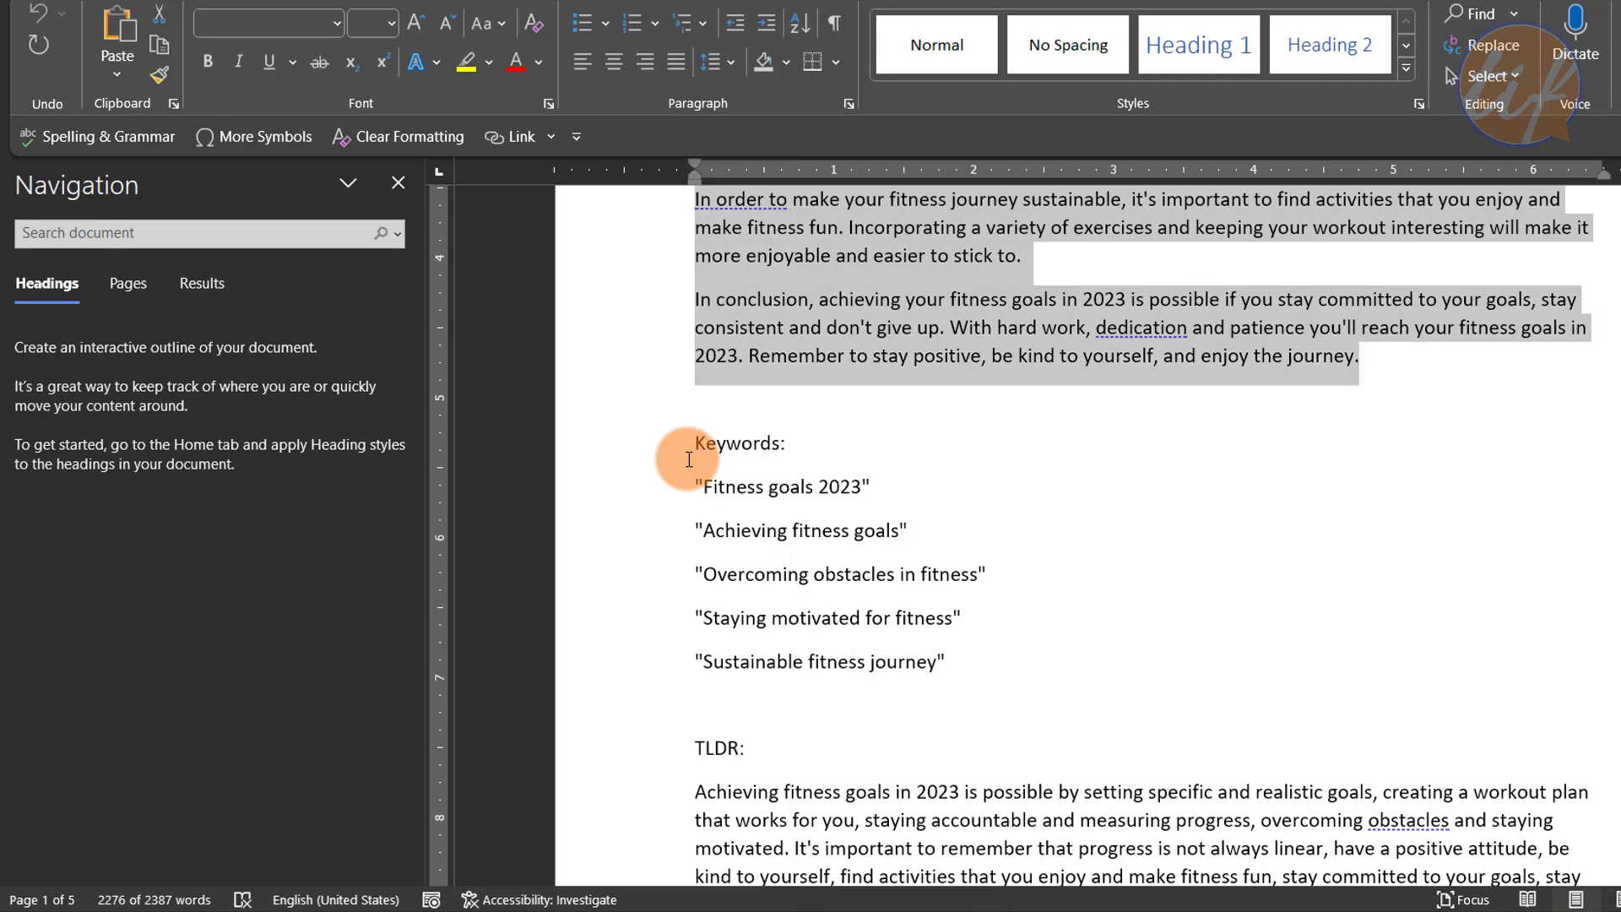
key(alt+Tab)
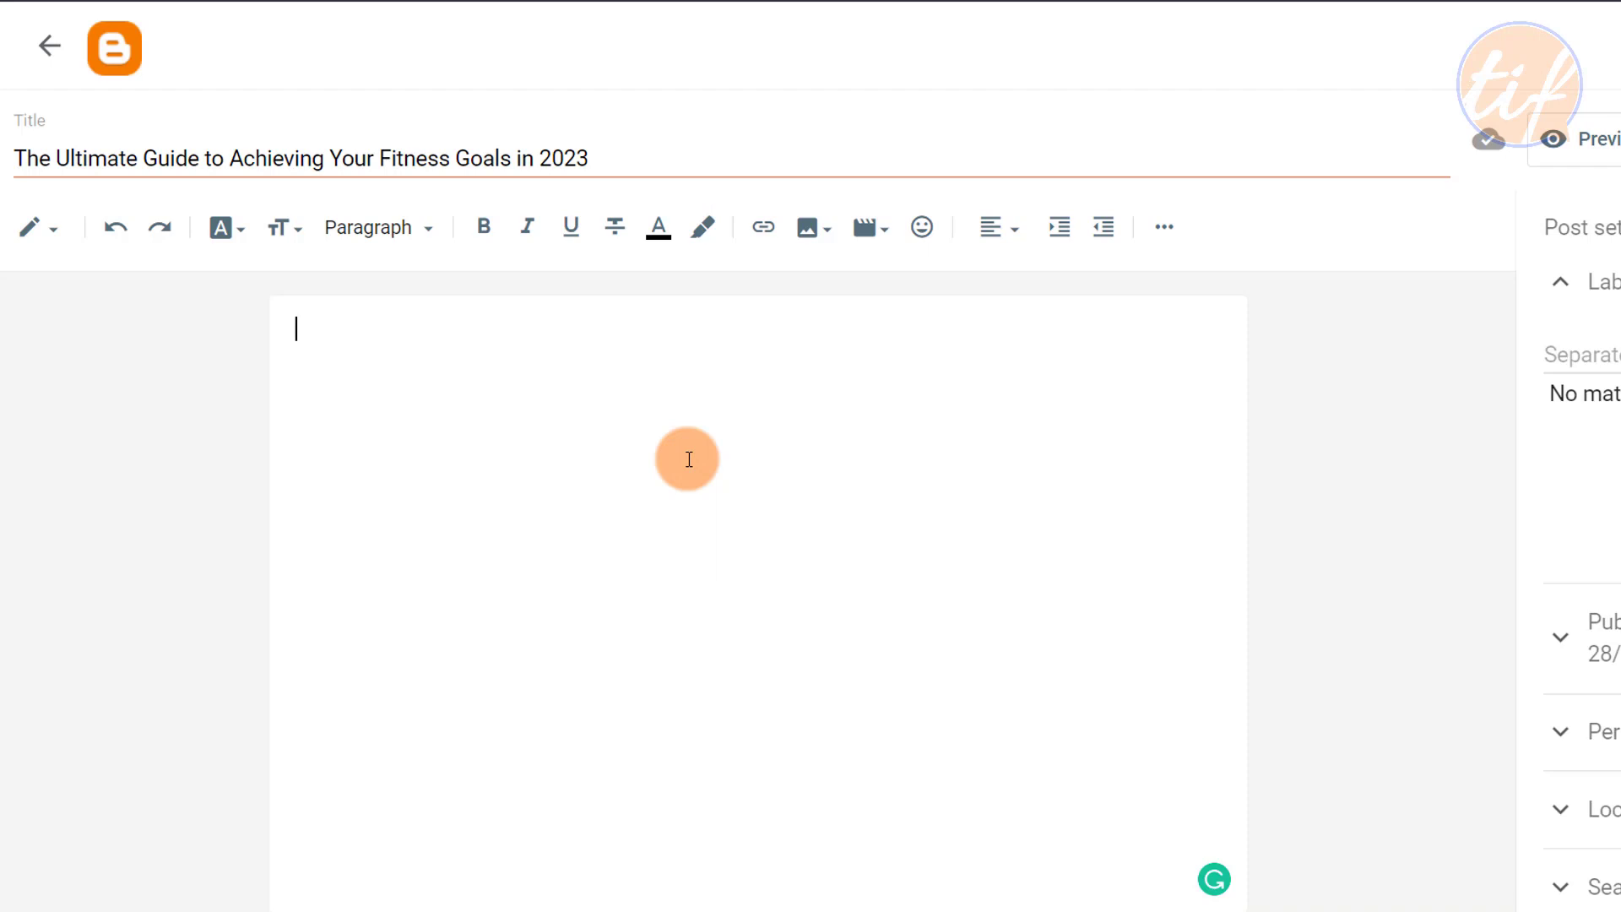
key(ctrl+v)
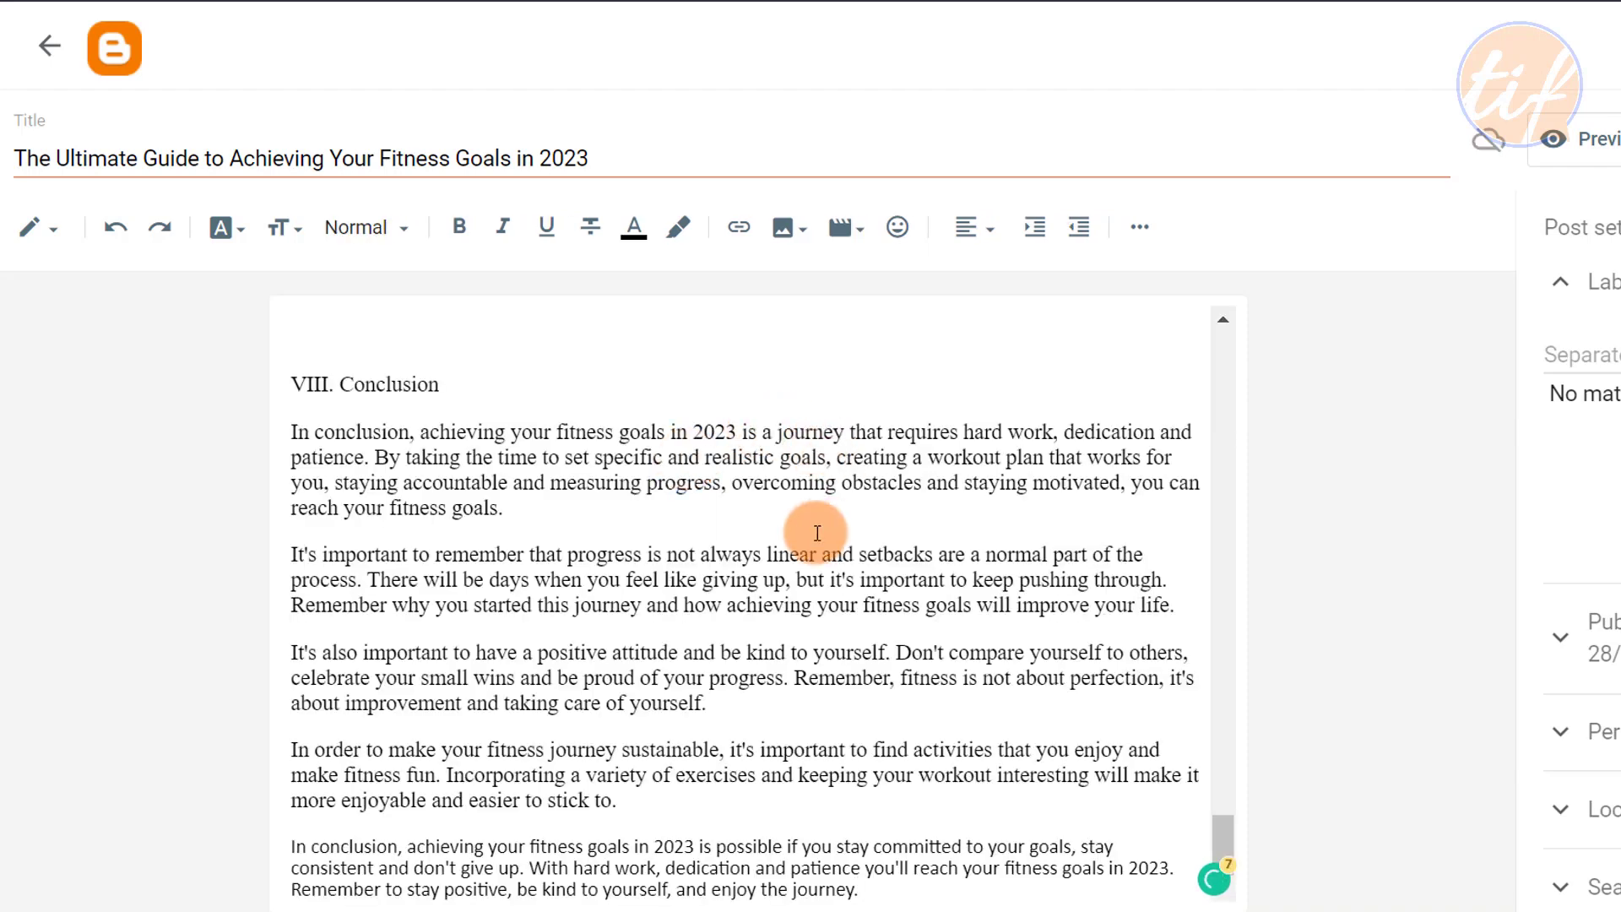
- Review the pasted article in the post body, including the introduction and the "II. Setting Realistic Goals" section
scroll(934, 641, up, 15)
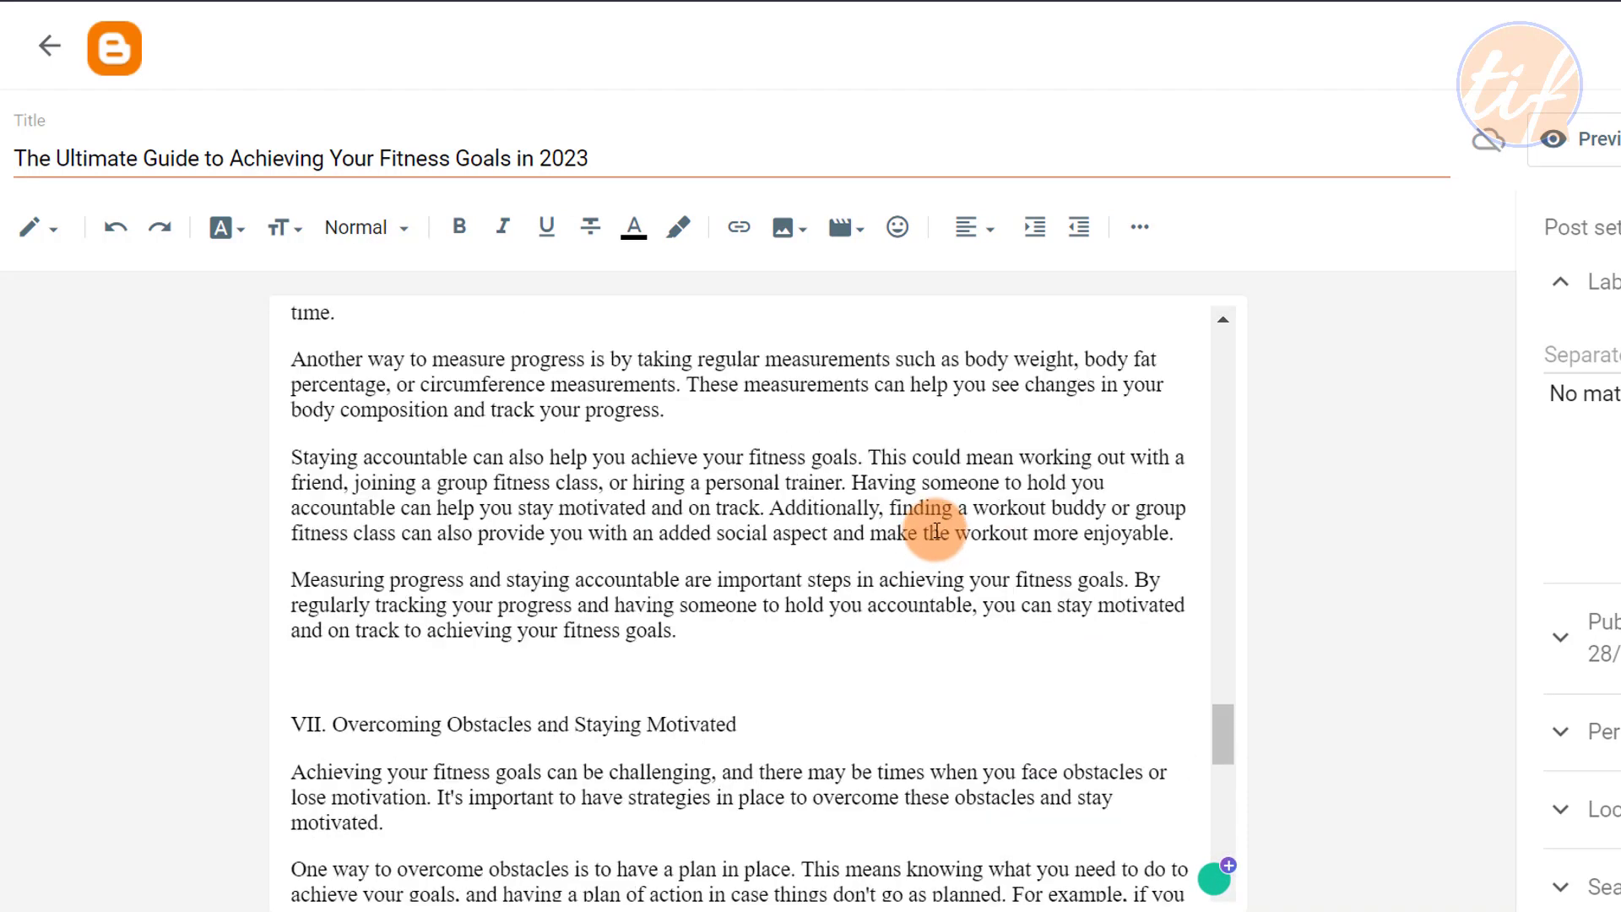
scroll(937, 521, up, 15)
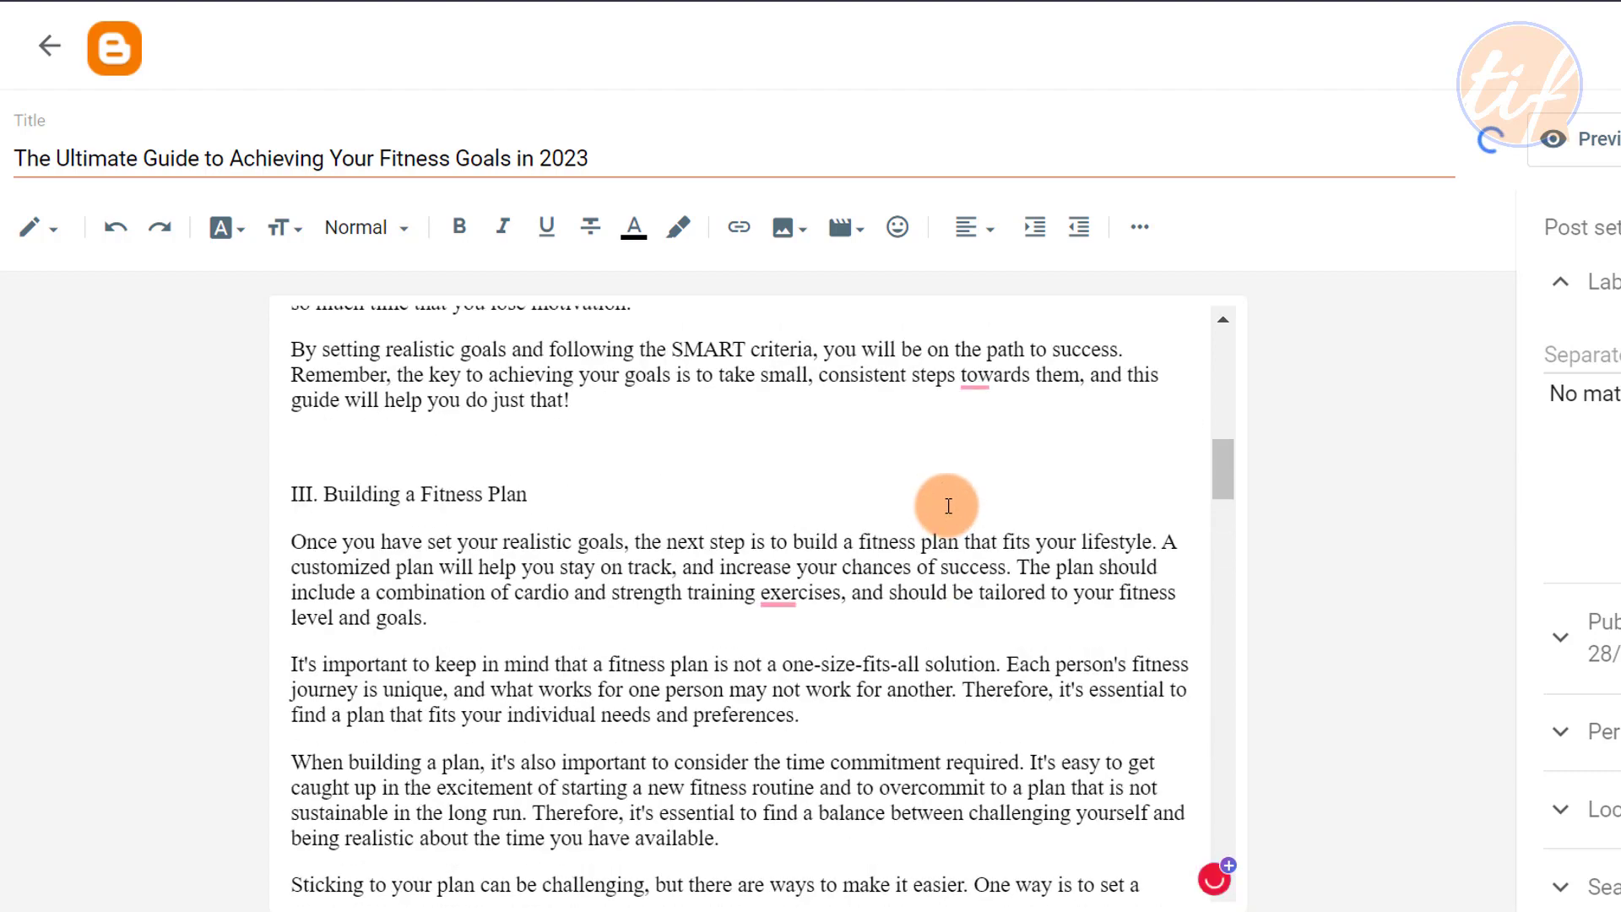
scroll(949, 504, up, 5)
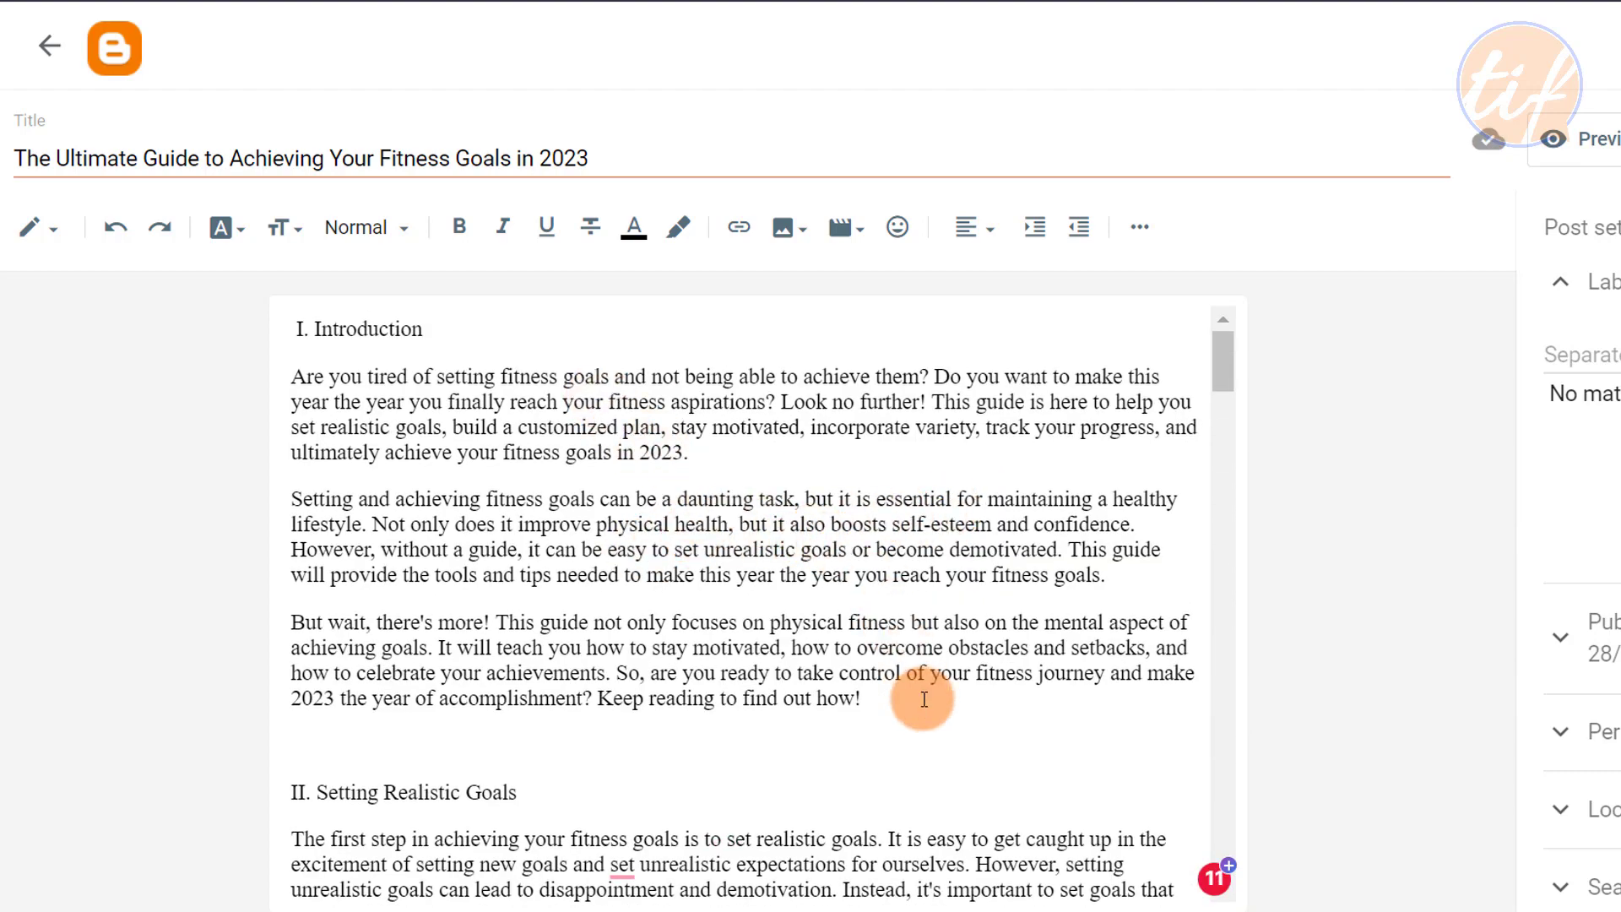
scroll(980, 496, down, 5)
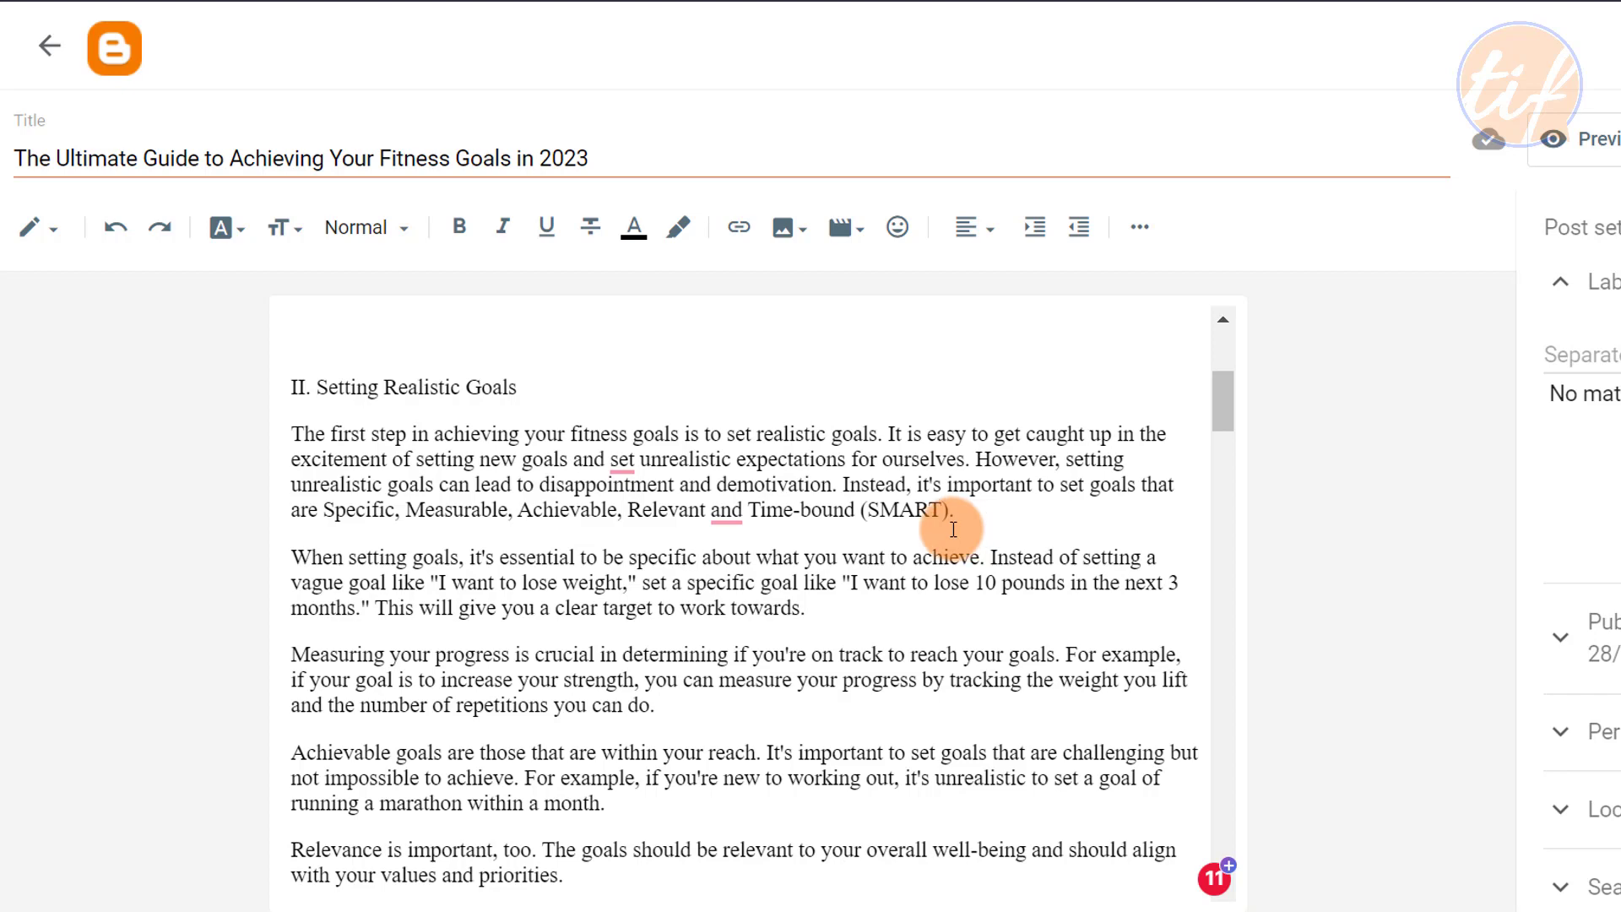
mouse_move(716, 511)
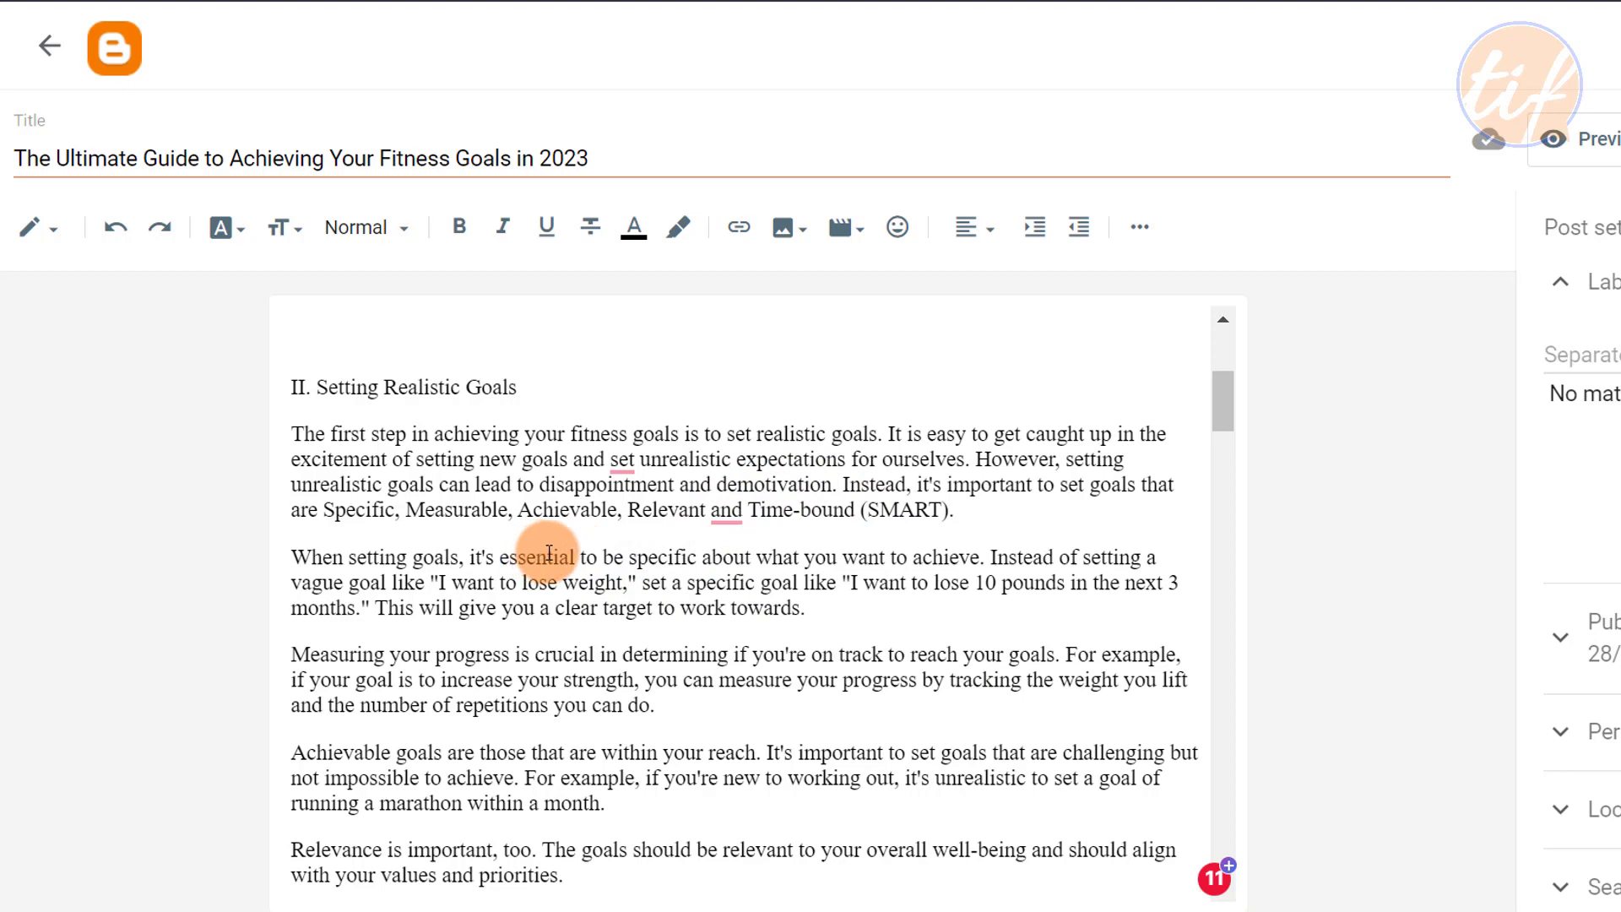
scroll(582, 553, up, 4)
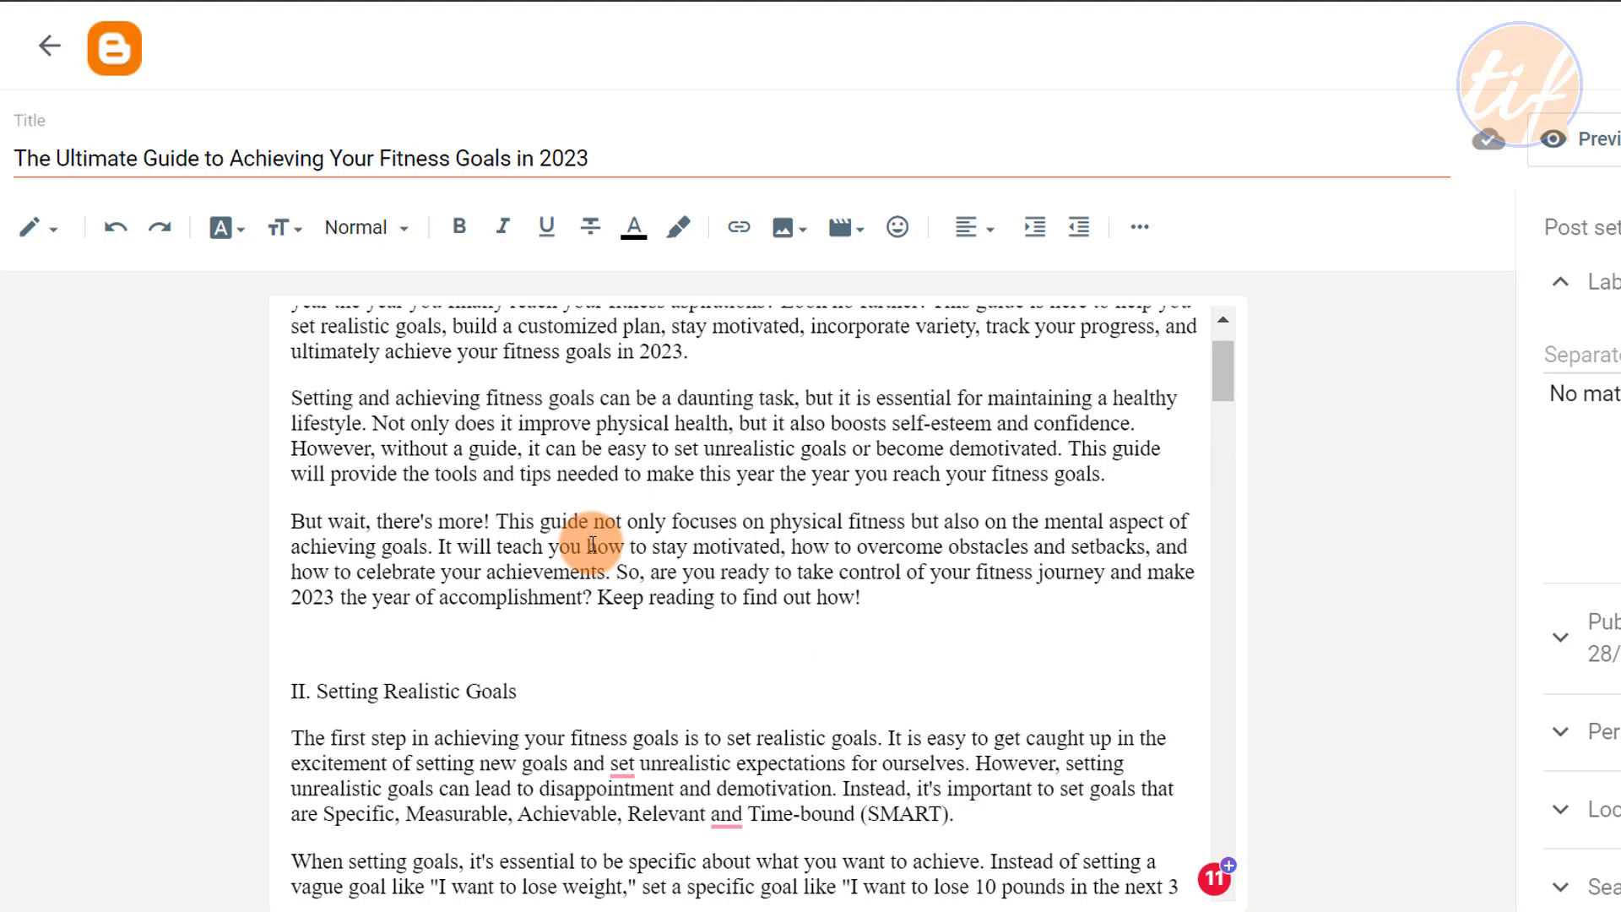
scroll(591, 550, up, 1)
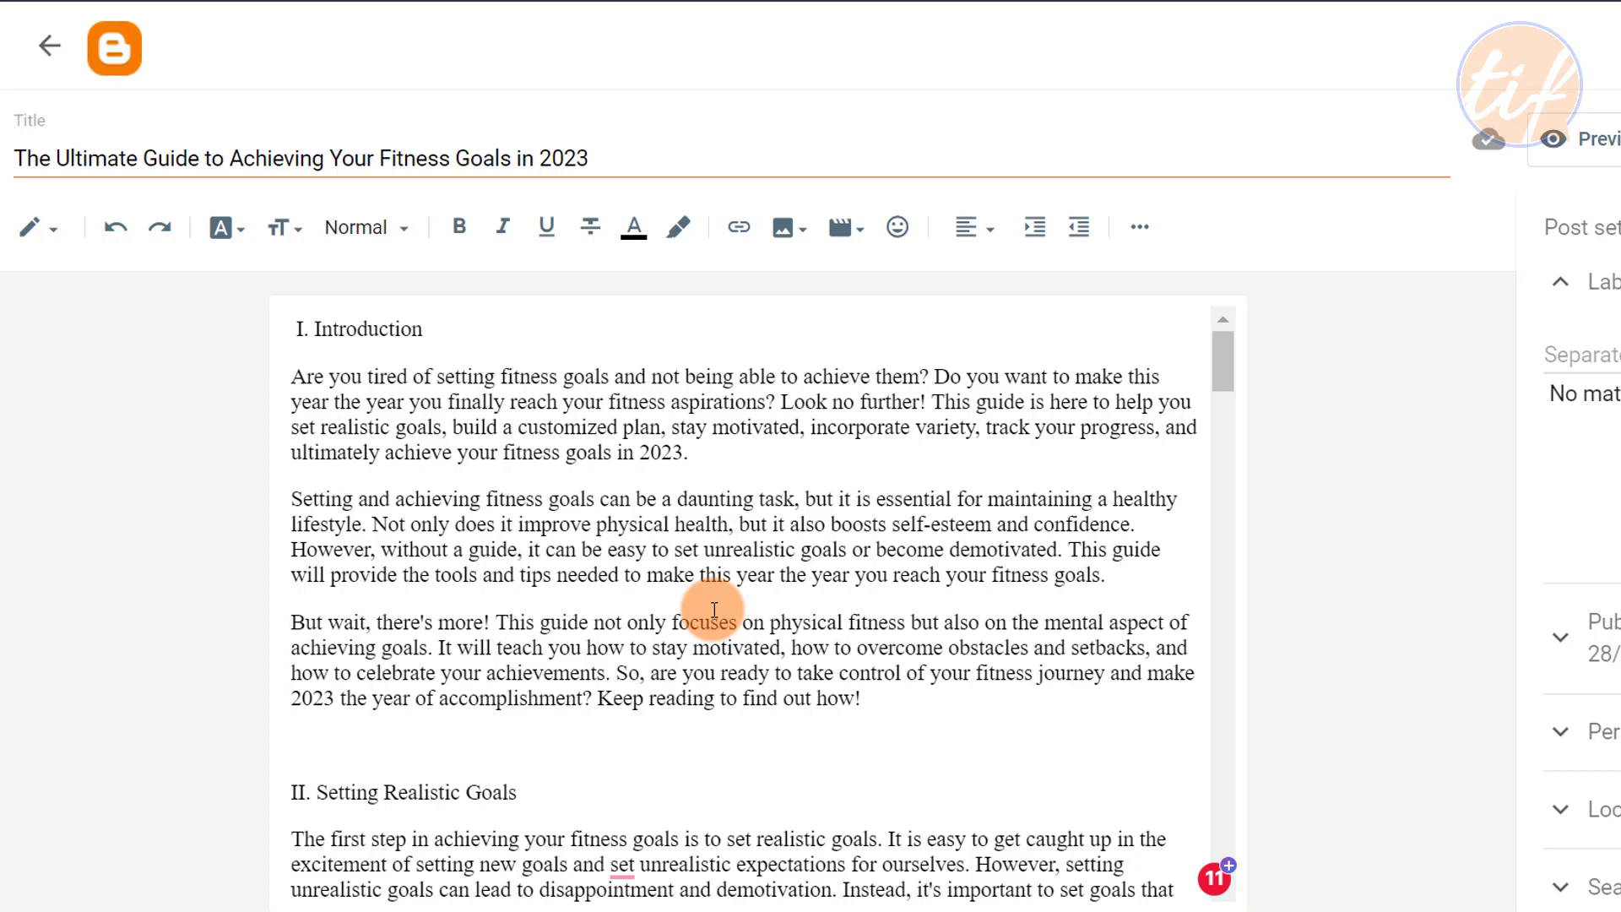
- Add one extra blank line between the introduction and the "II. Setting Realistic Goals" heading, placing the cursor right below the introduction
click(454, 747)
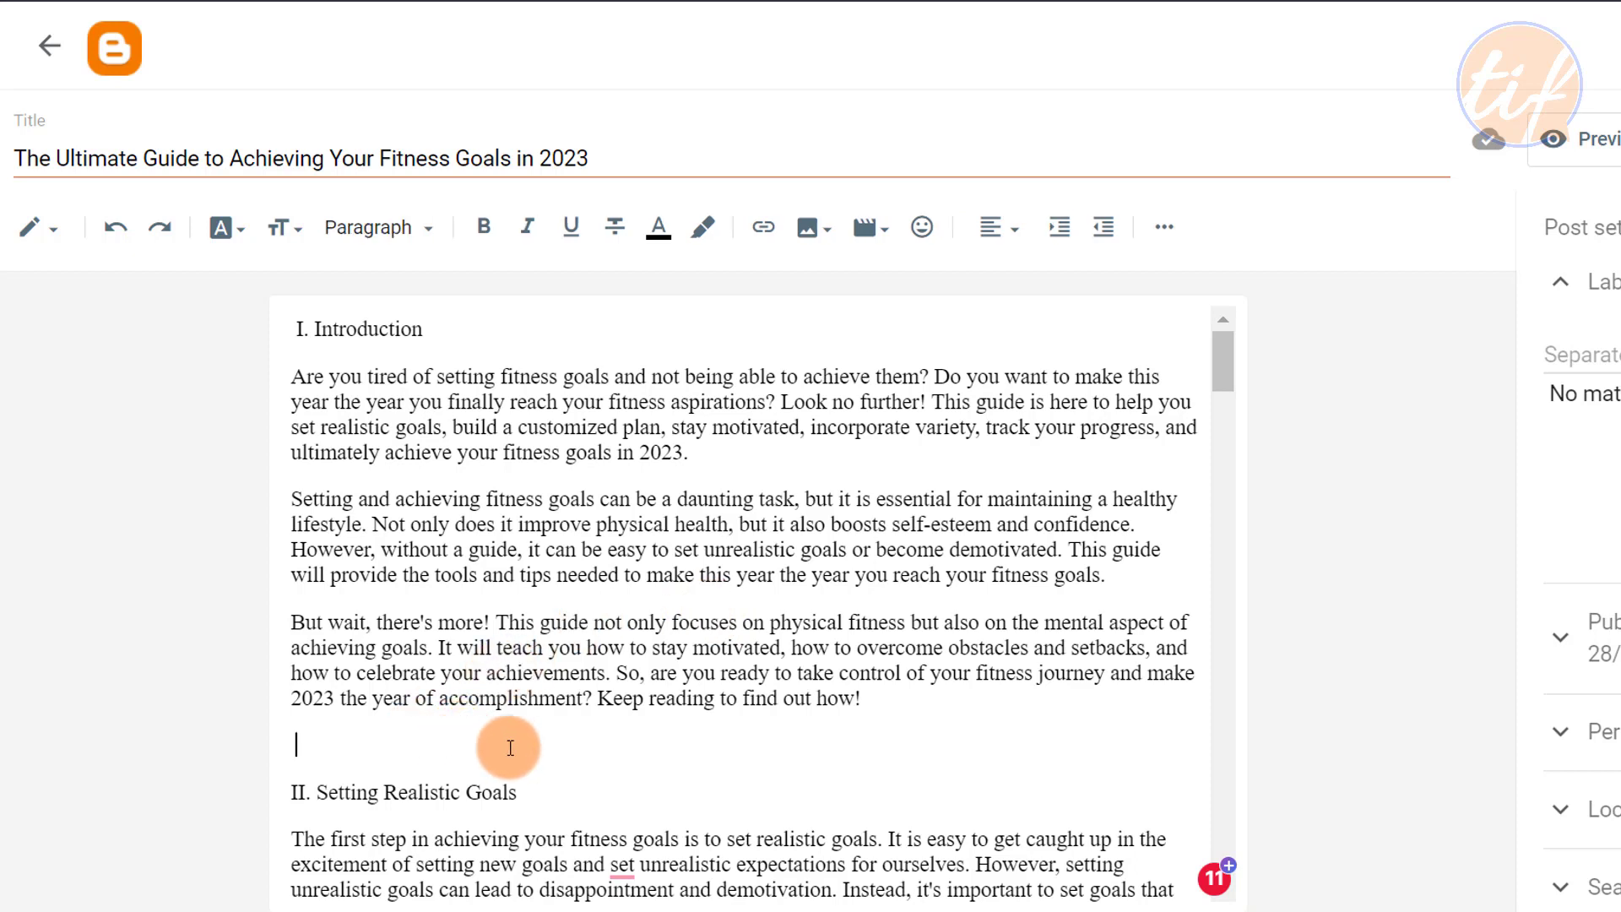
key(Return)
key(Return)
click(322, 748)
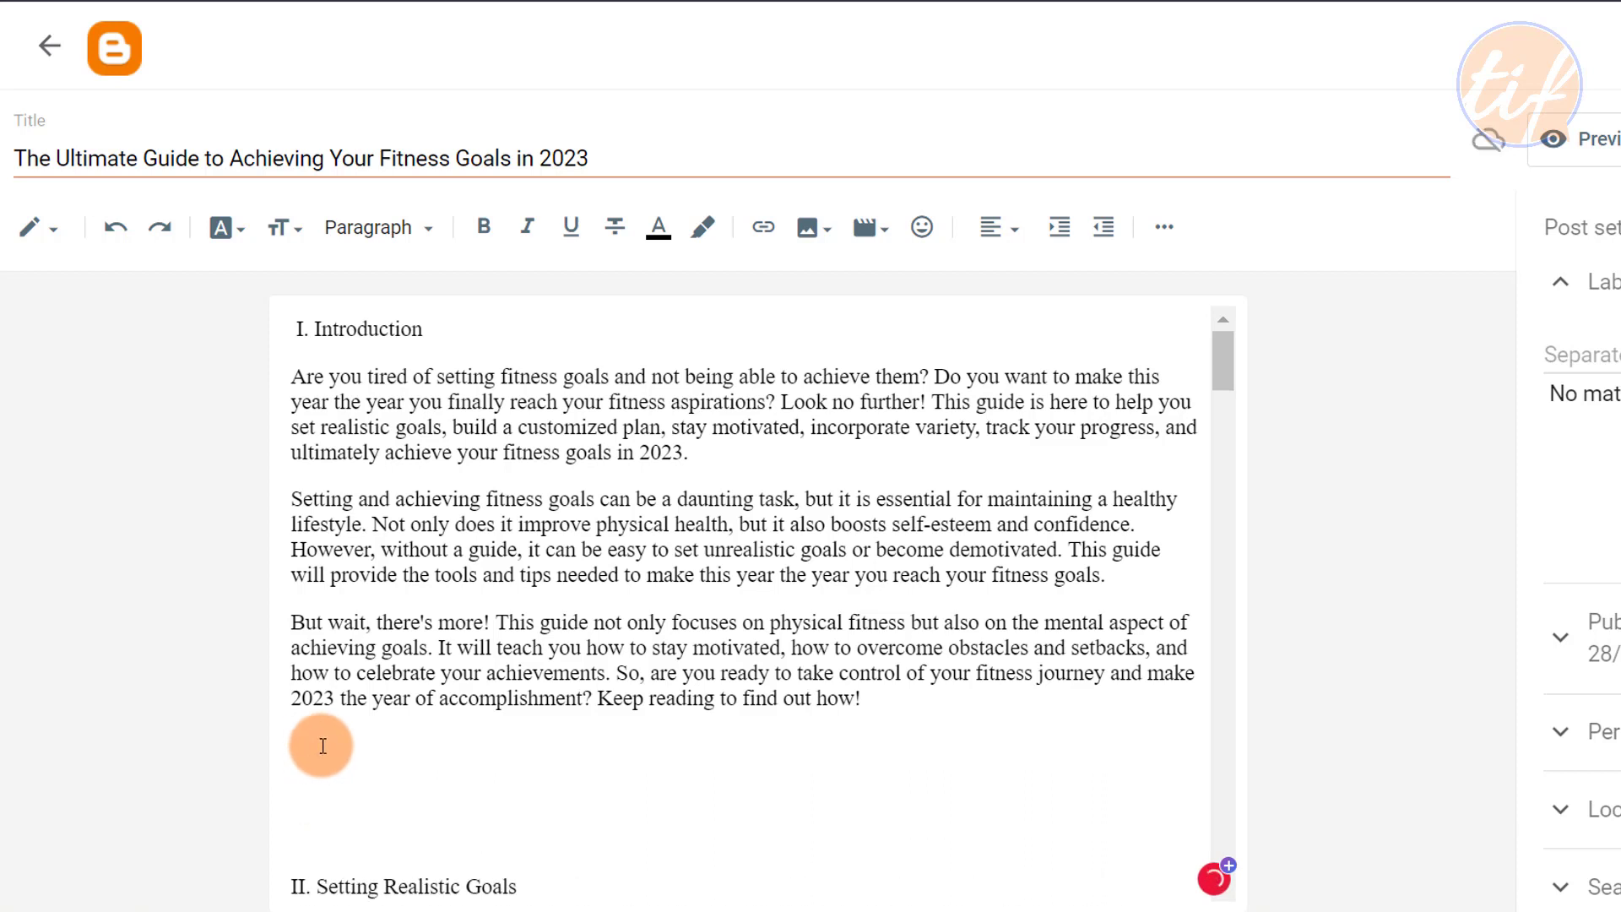
key(Delete)
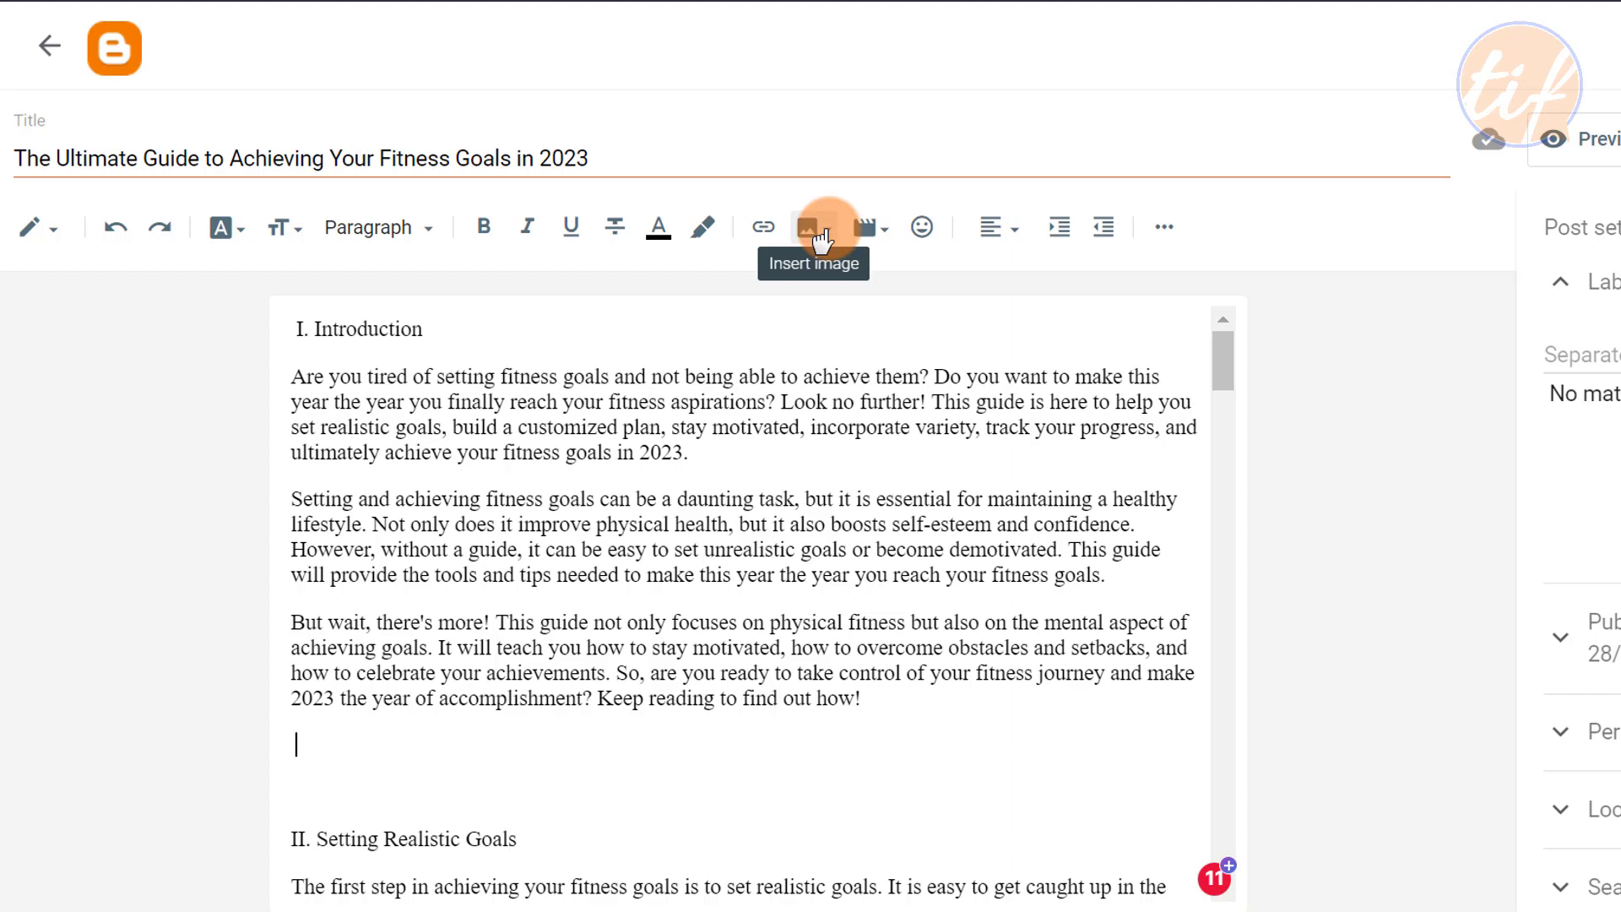
- Upload the fitness guide cover image from the computer and insert it below the introduction
click(819, 240)
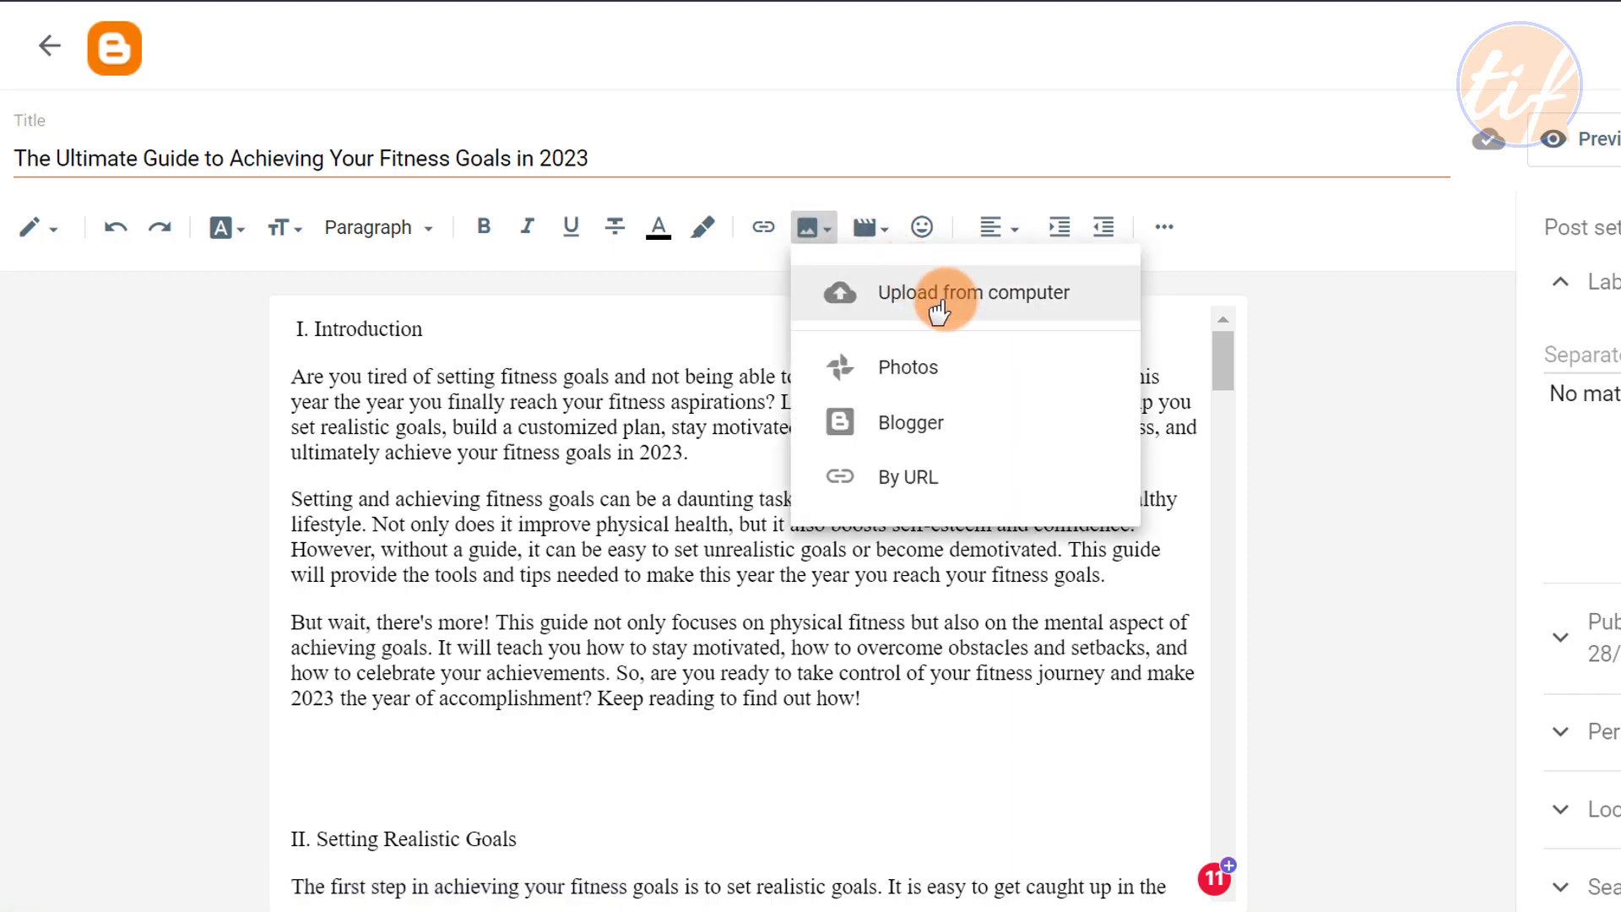
click(1030, 308)
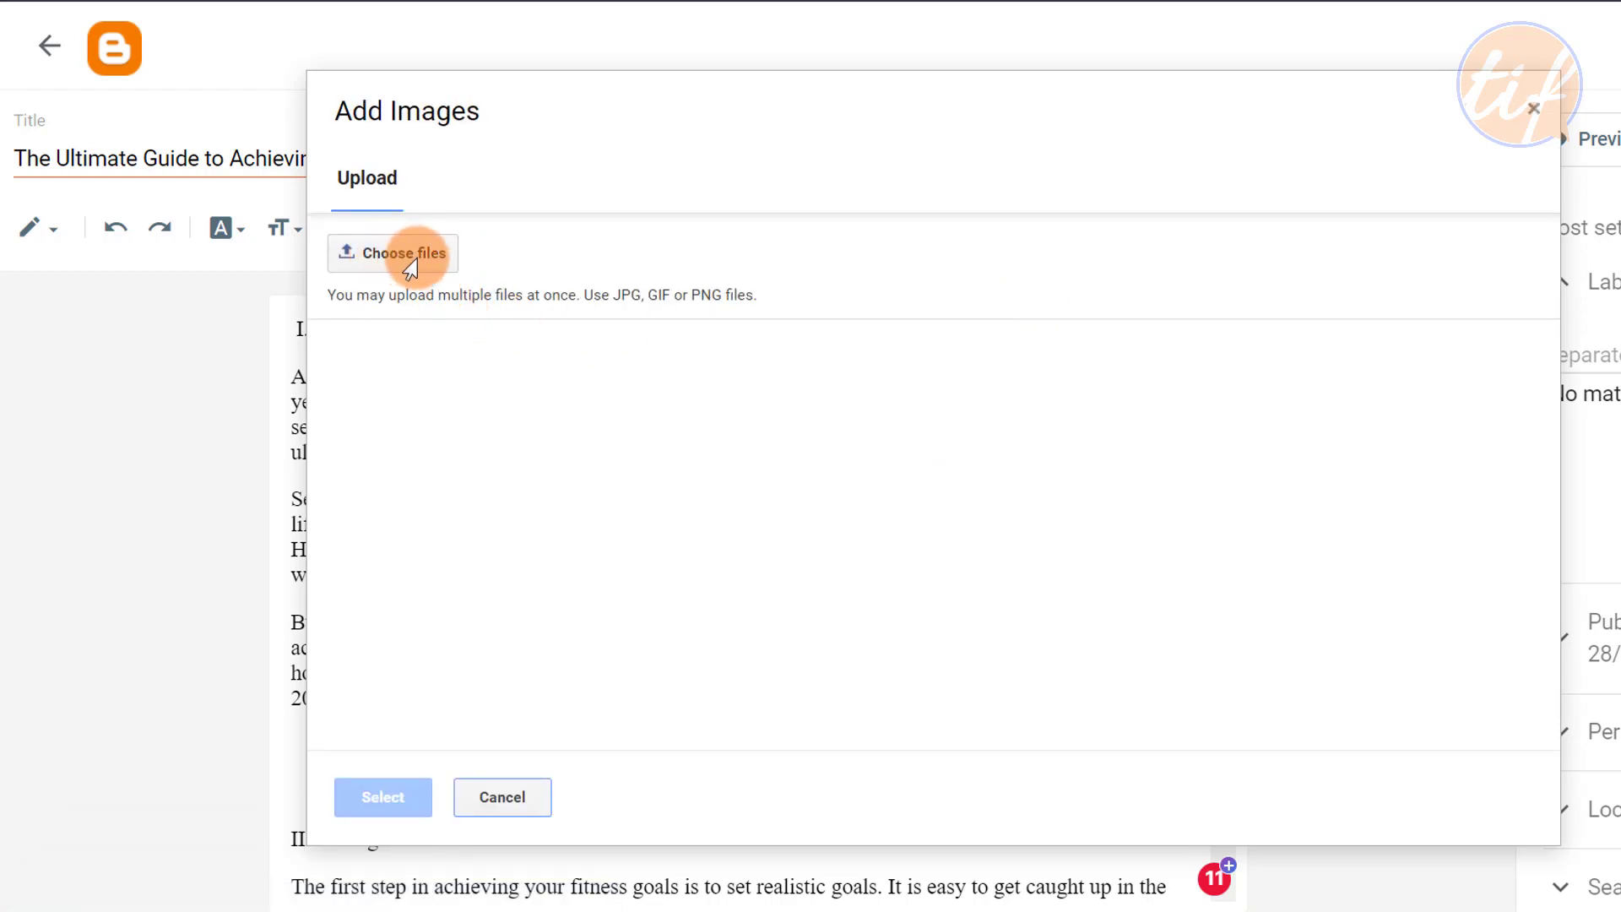
click(410, 269)
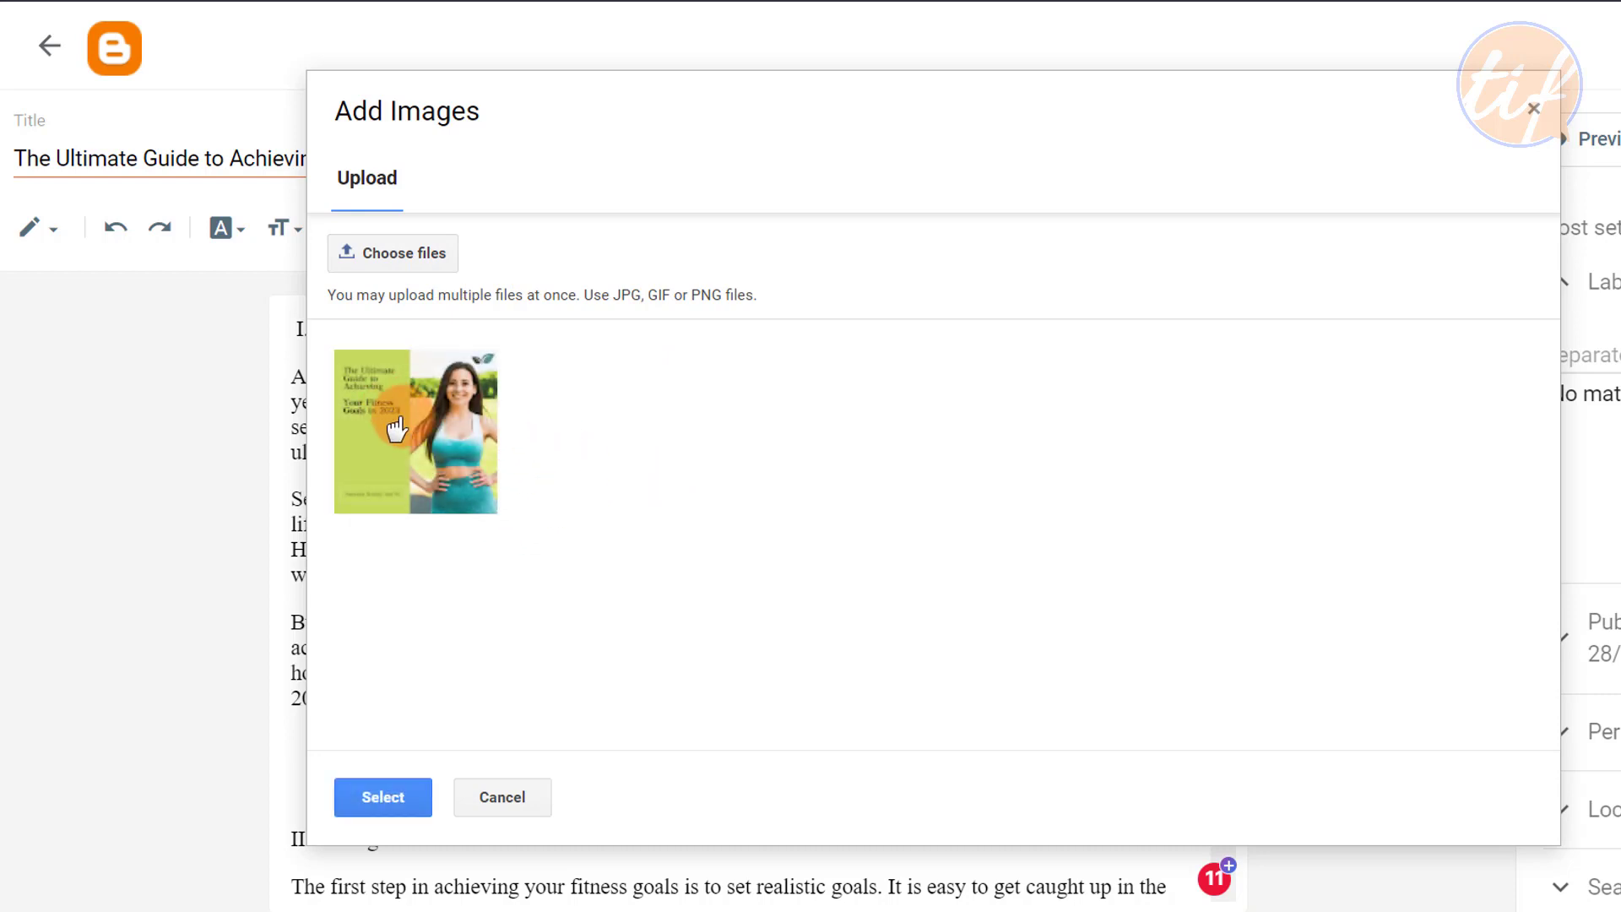
click(416, 436)
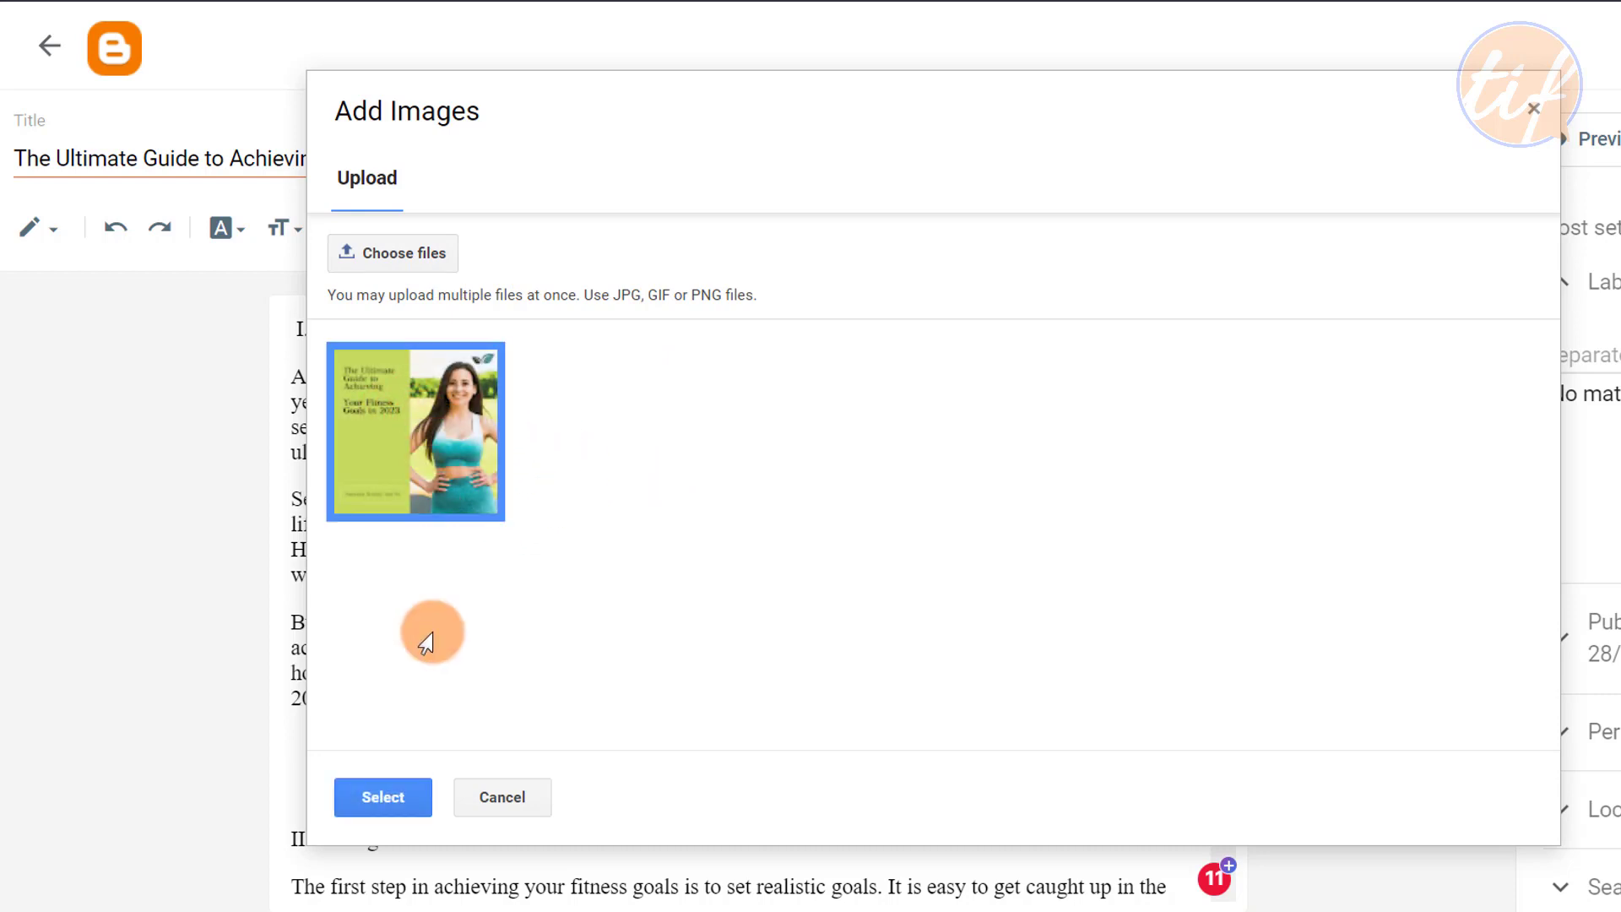
click(382, 801)
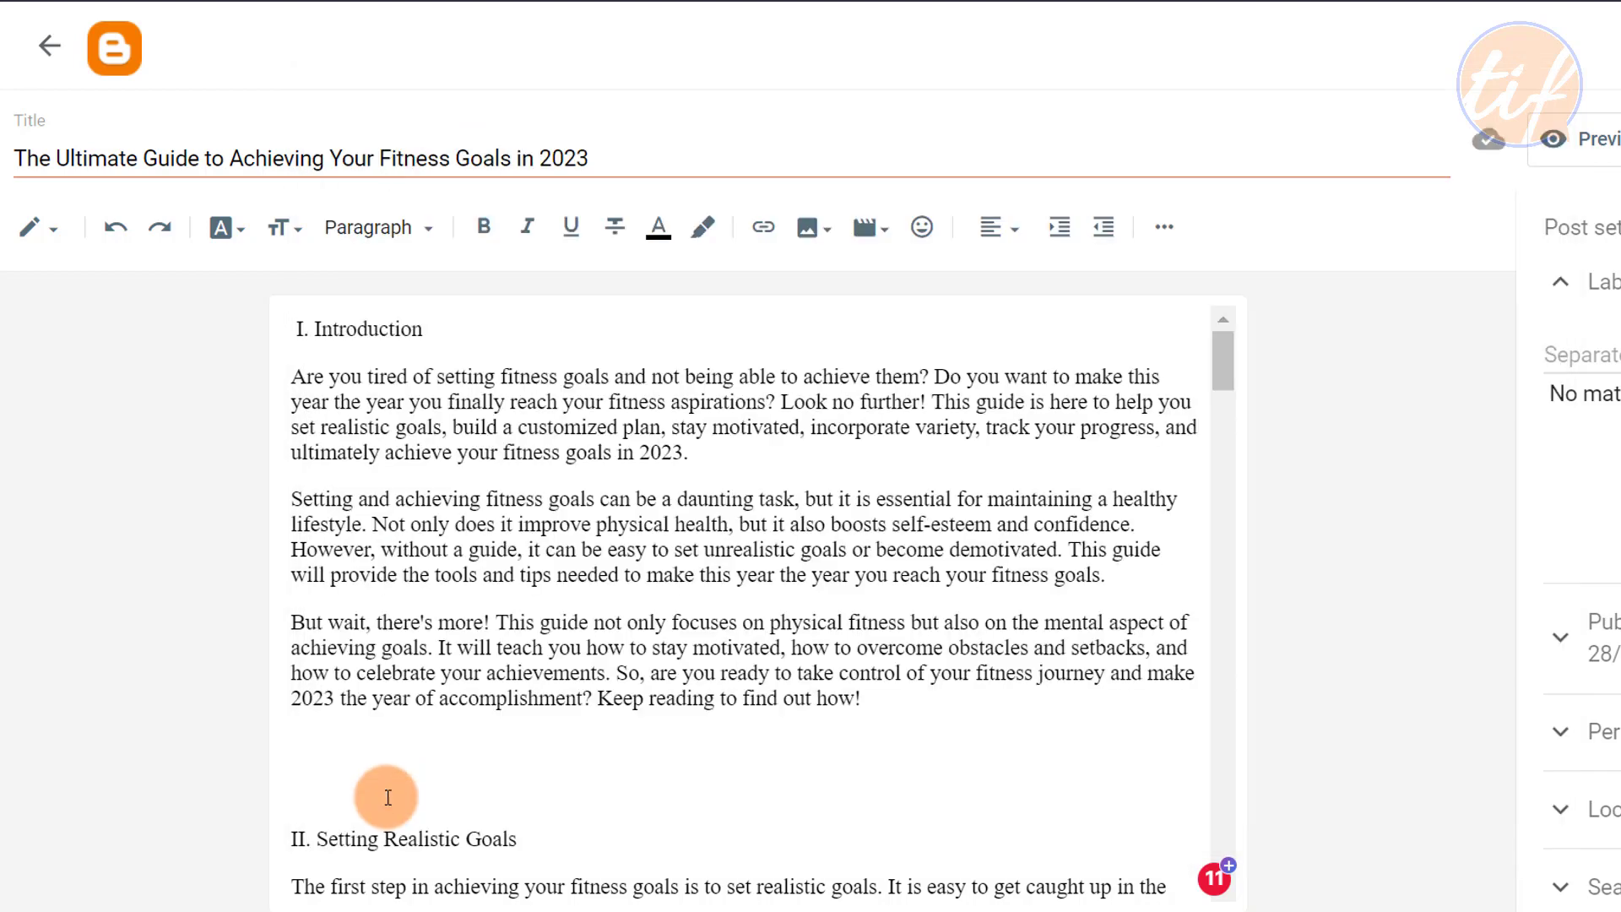
- Resize the inserted cover image to Extra large
scroll(1131, 565, down, 5)
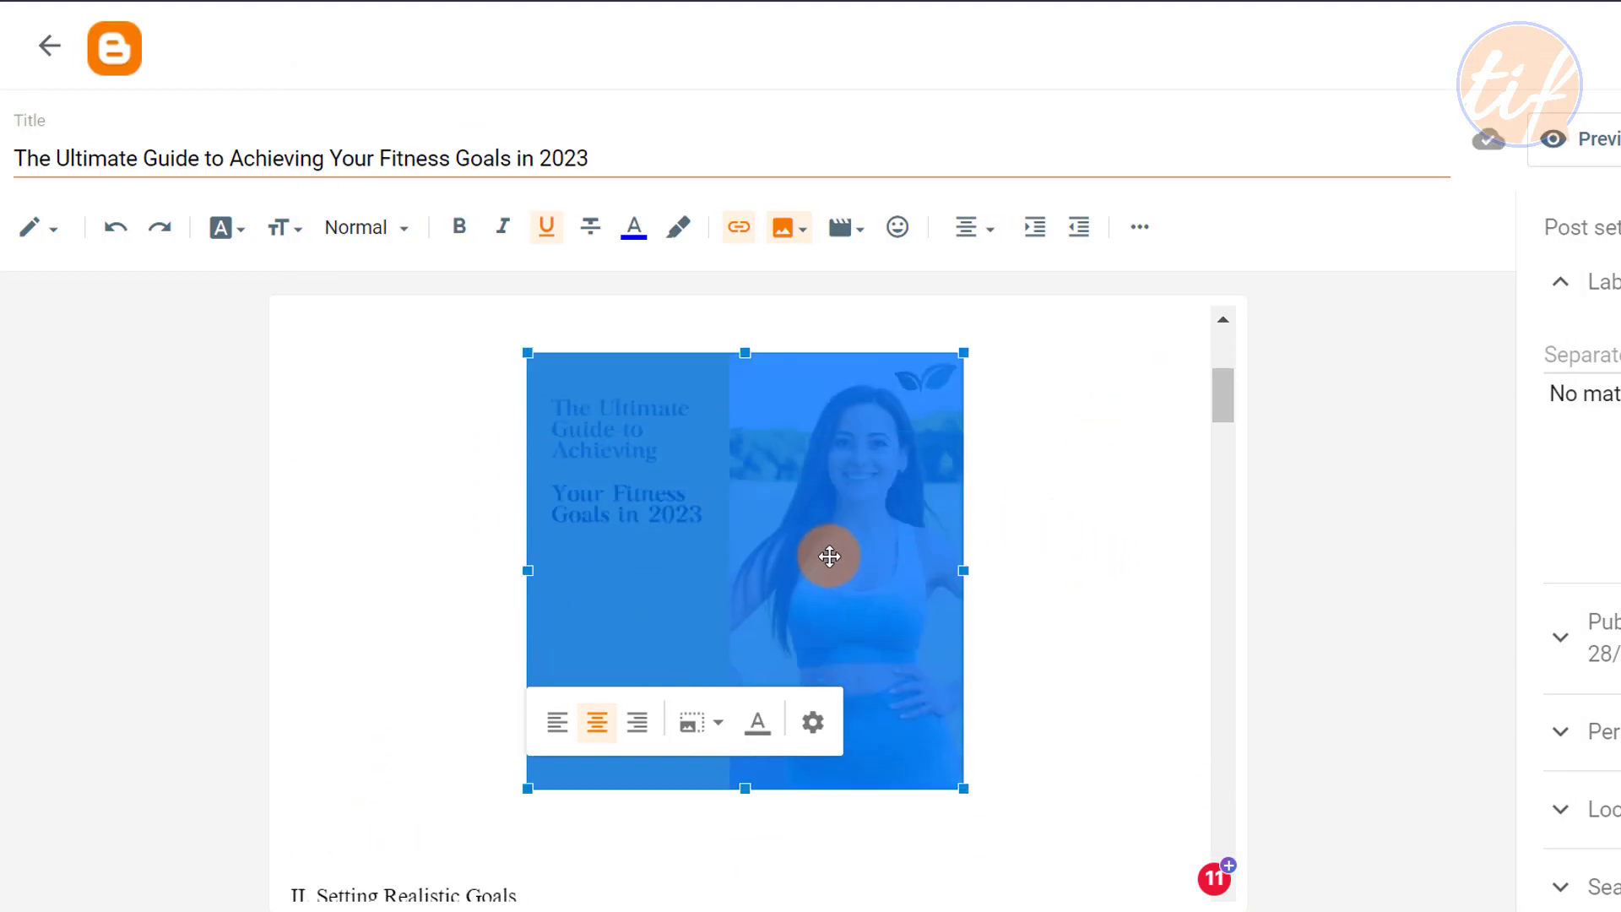
click(707, 731)
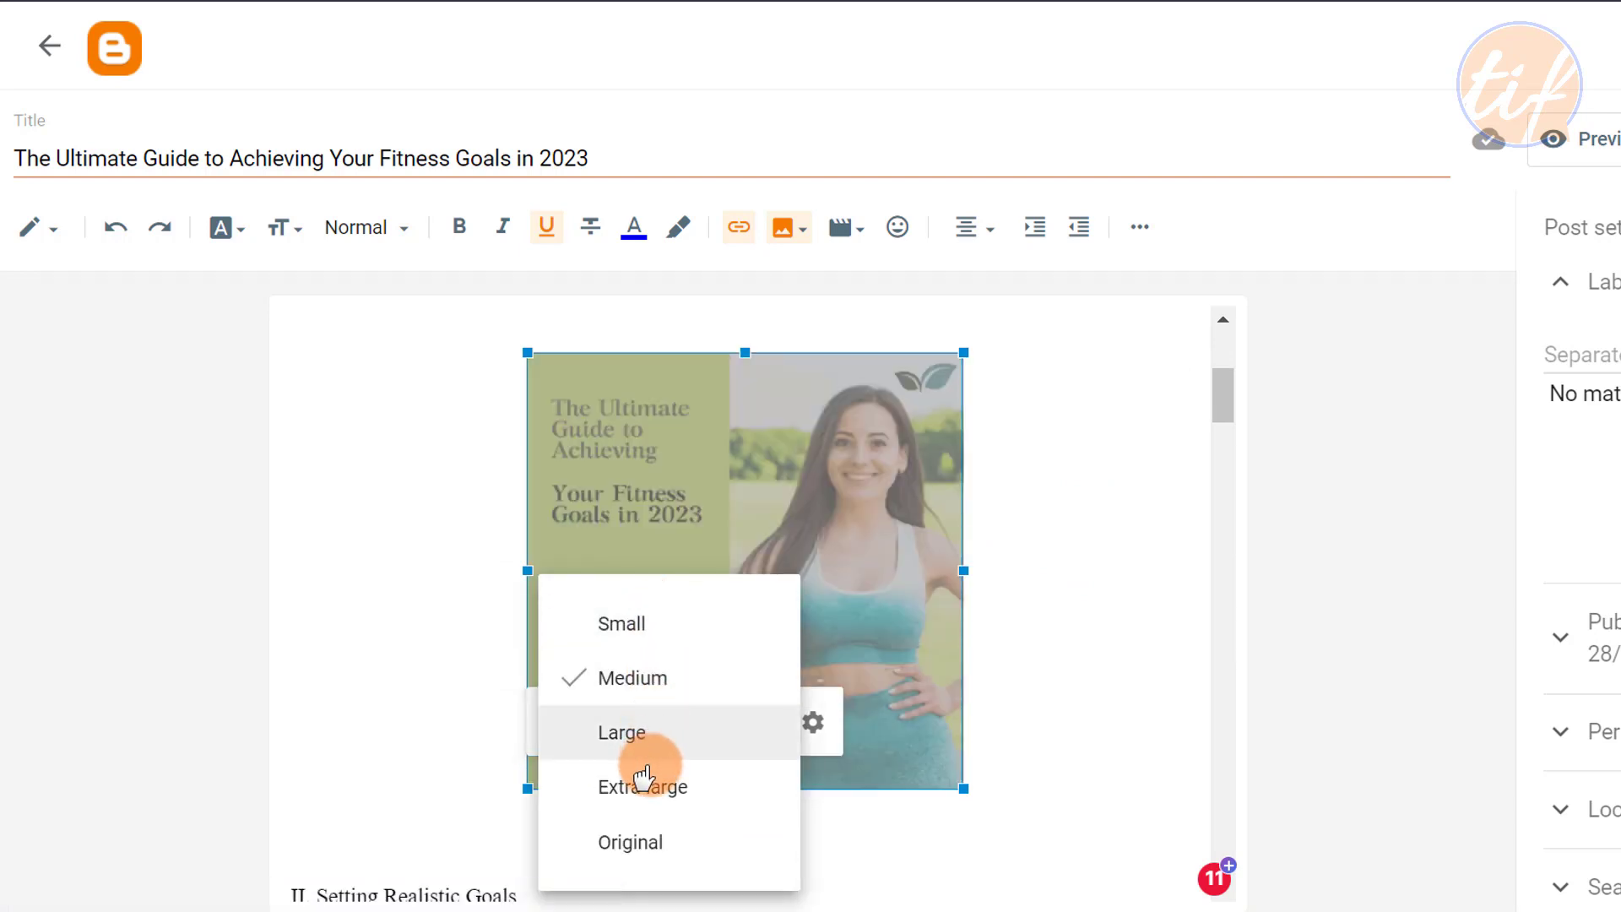
click(640, 785)
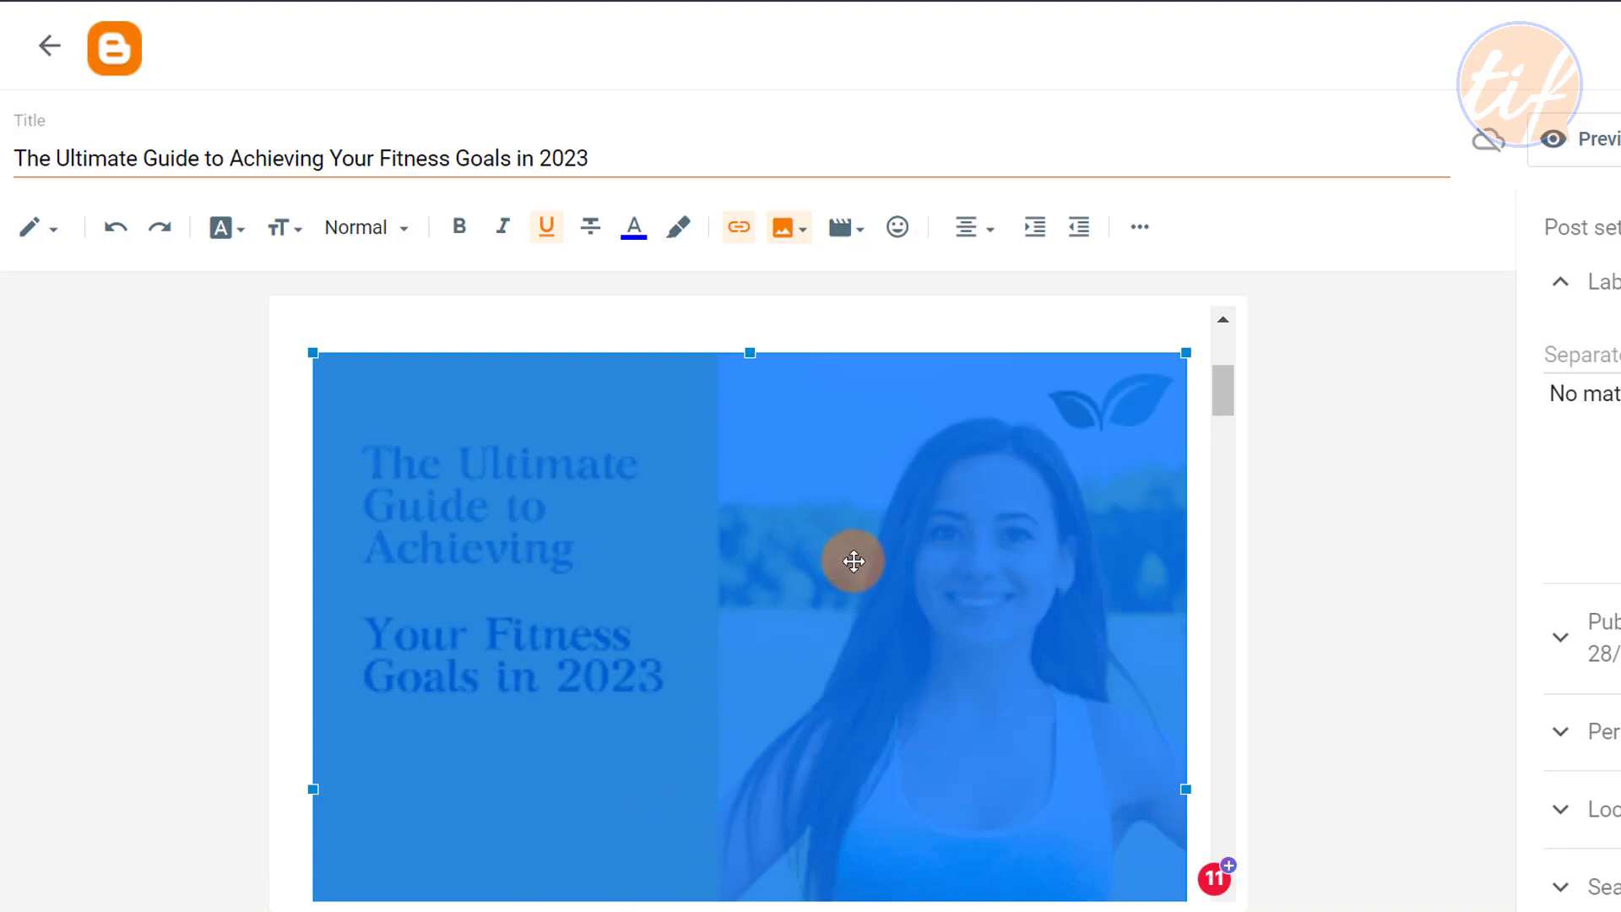
- Remove the blank line between the last introduction paragraph and the cover image
scroll(853, 560, down, 2)
scroll(898, 521, up, 3)
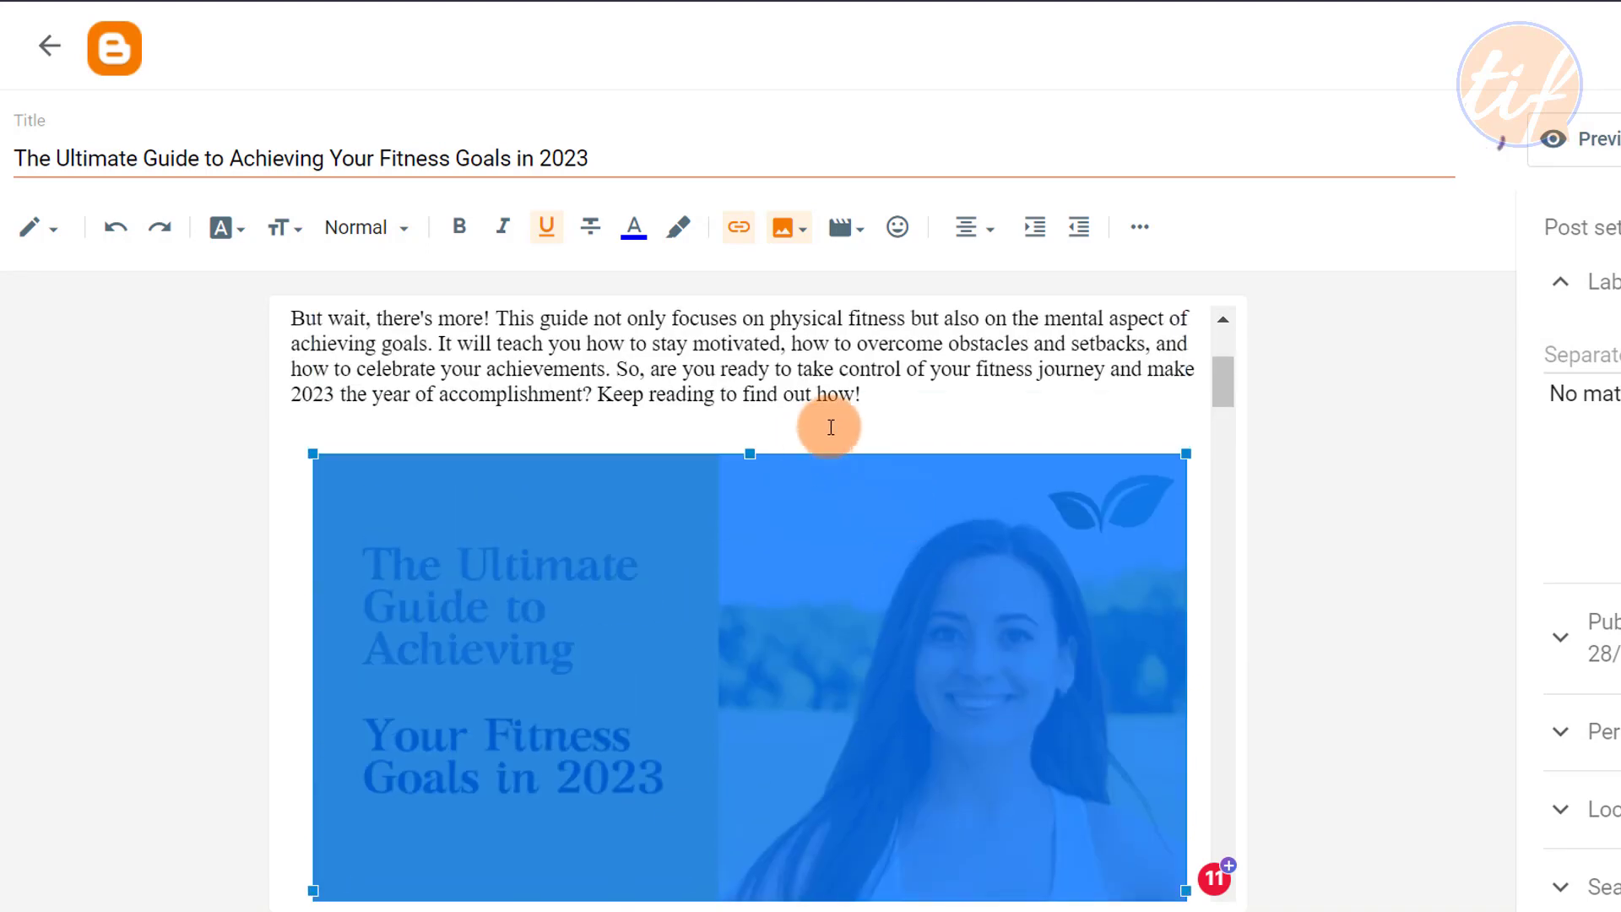
click(831, 427)
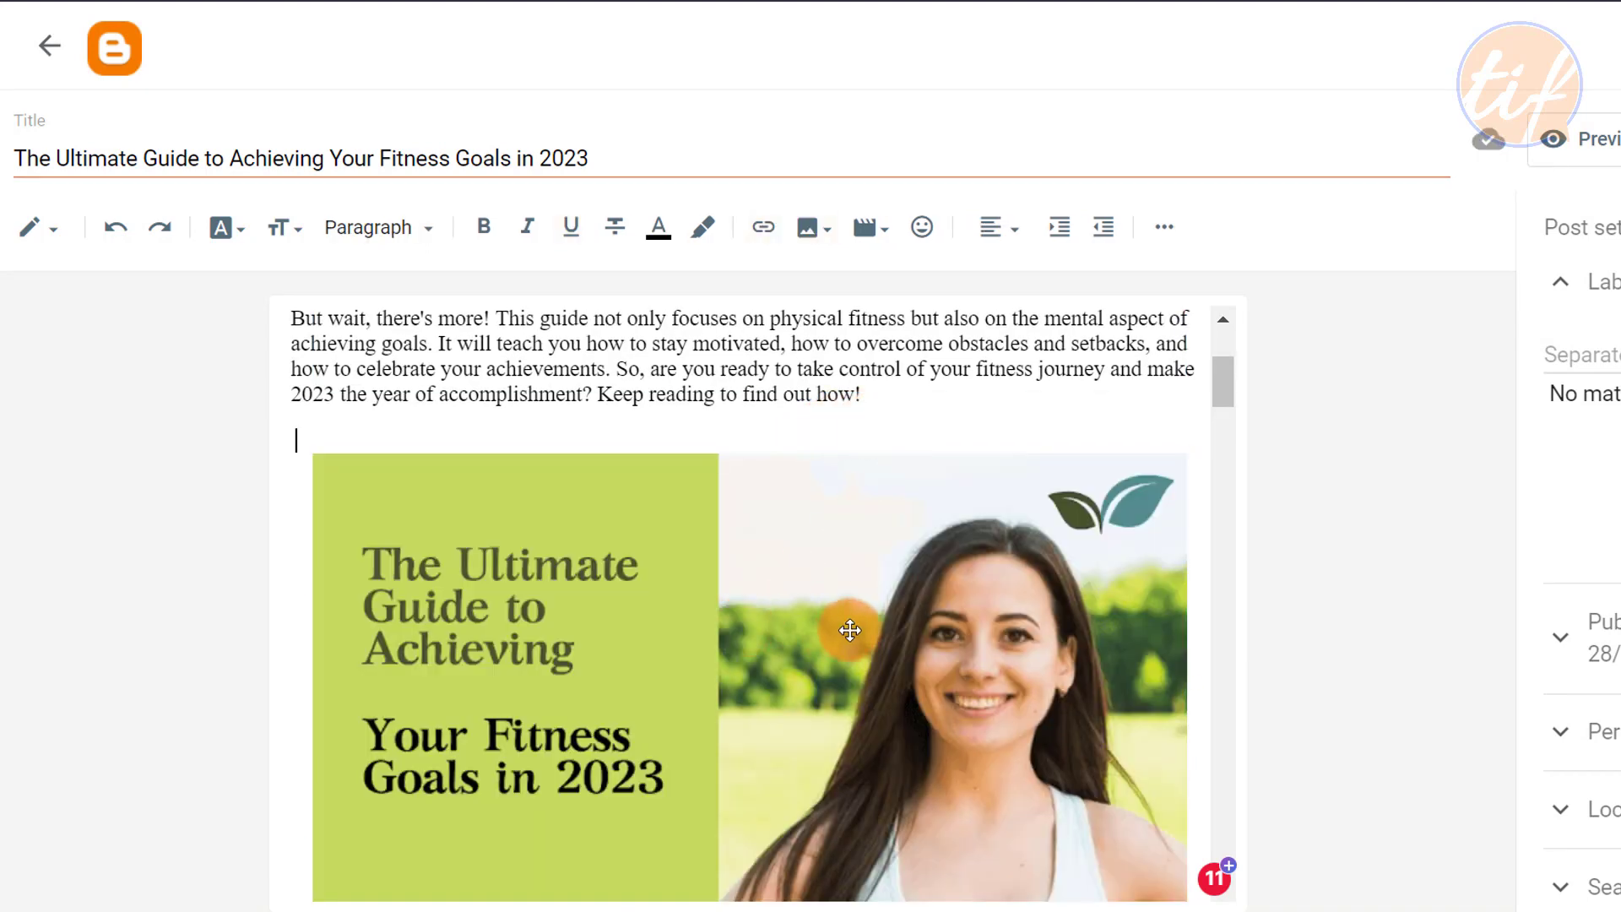
scroll(850, 630, down, 4)
scroll(857, 574, up, 4)
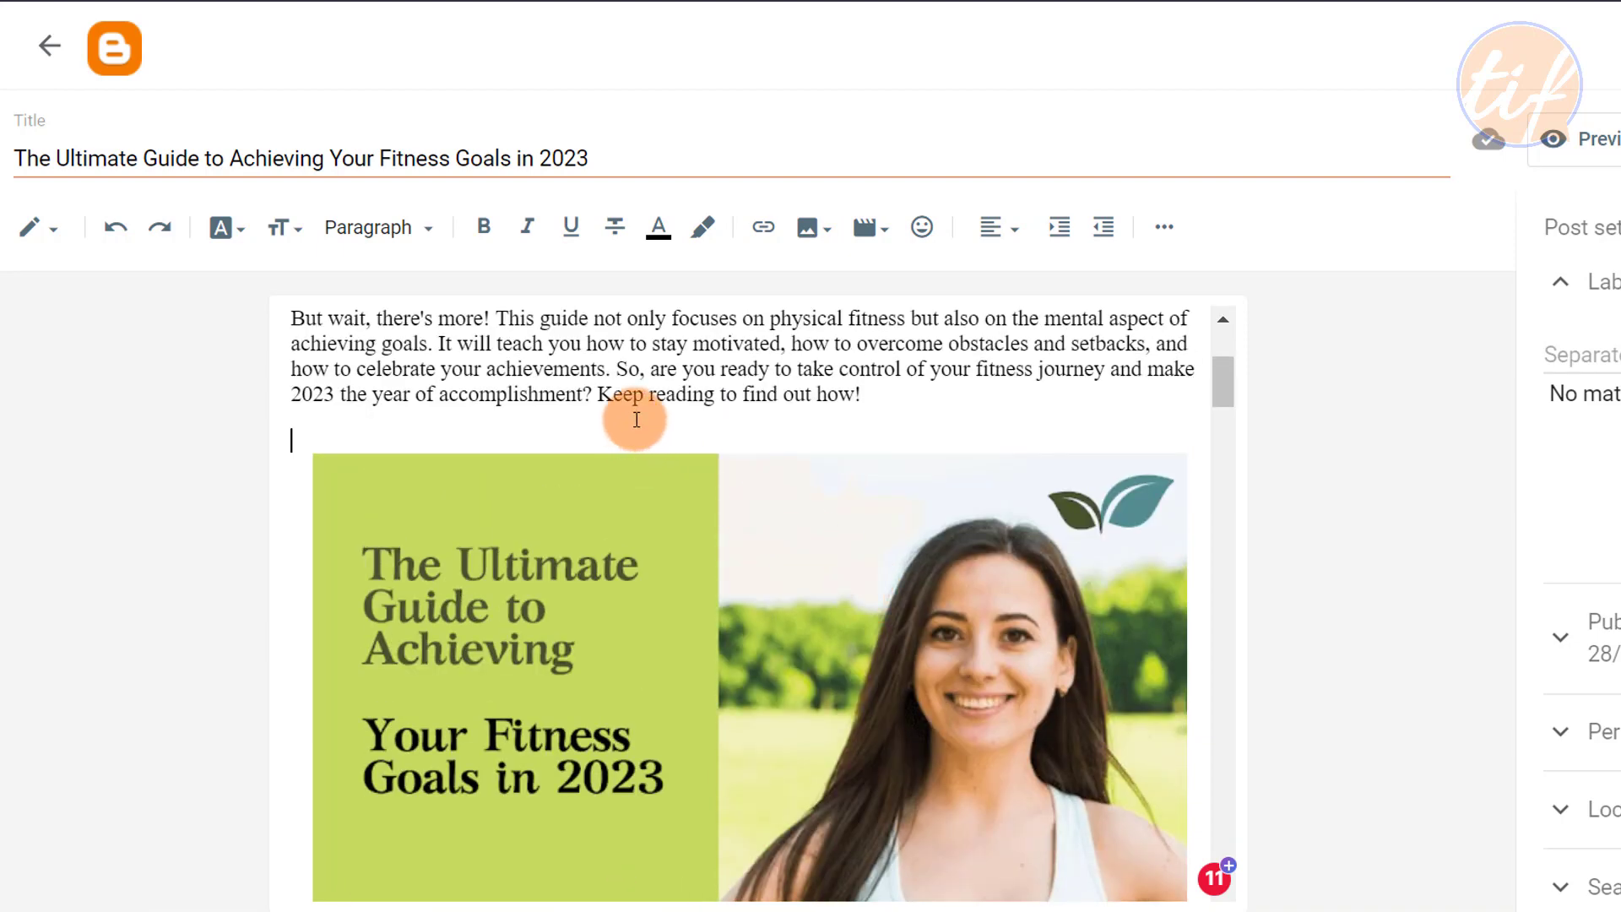
key(BackSpace)
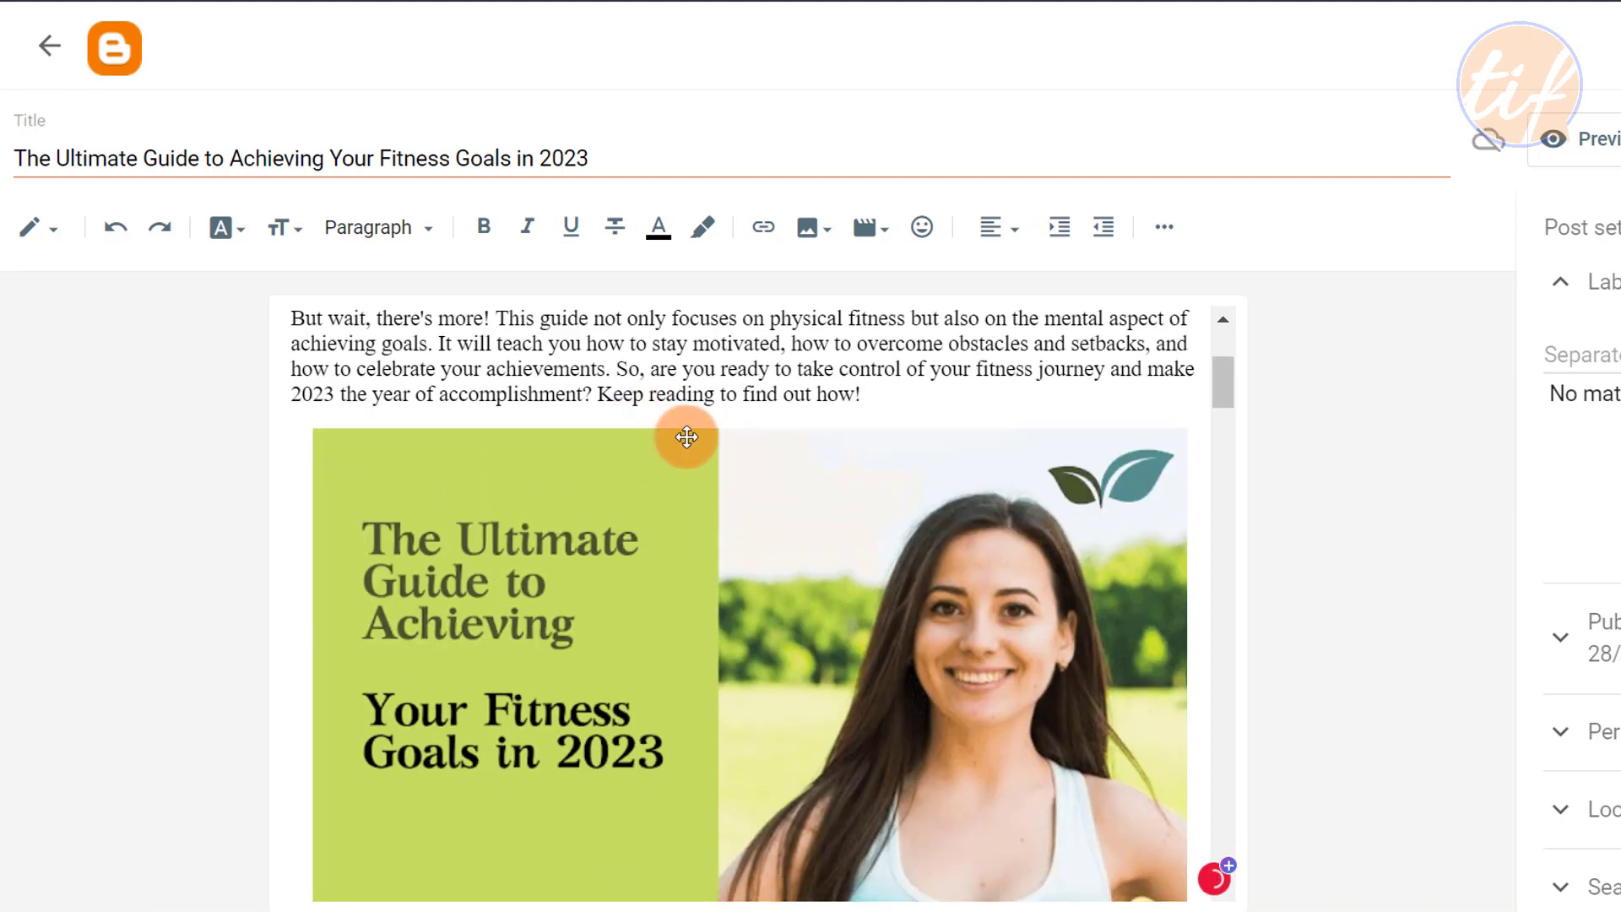
scroll(739, 534, down, 5)
scroll(739, 534, down, 5)
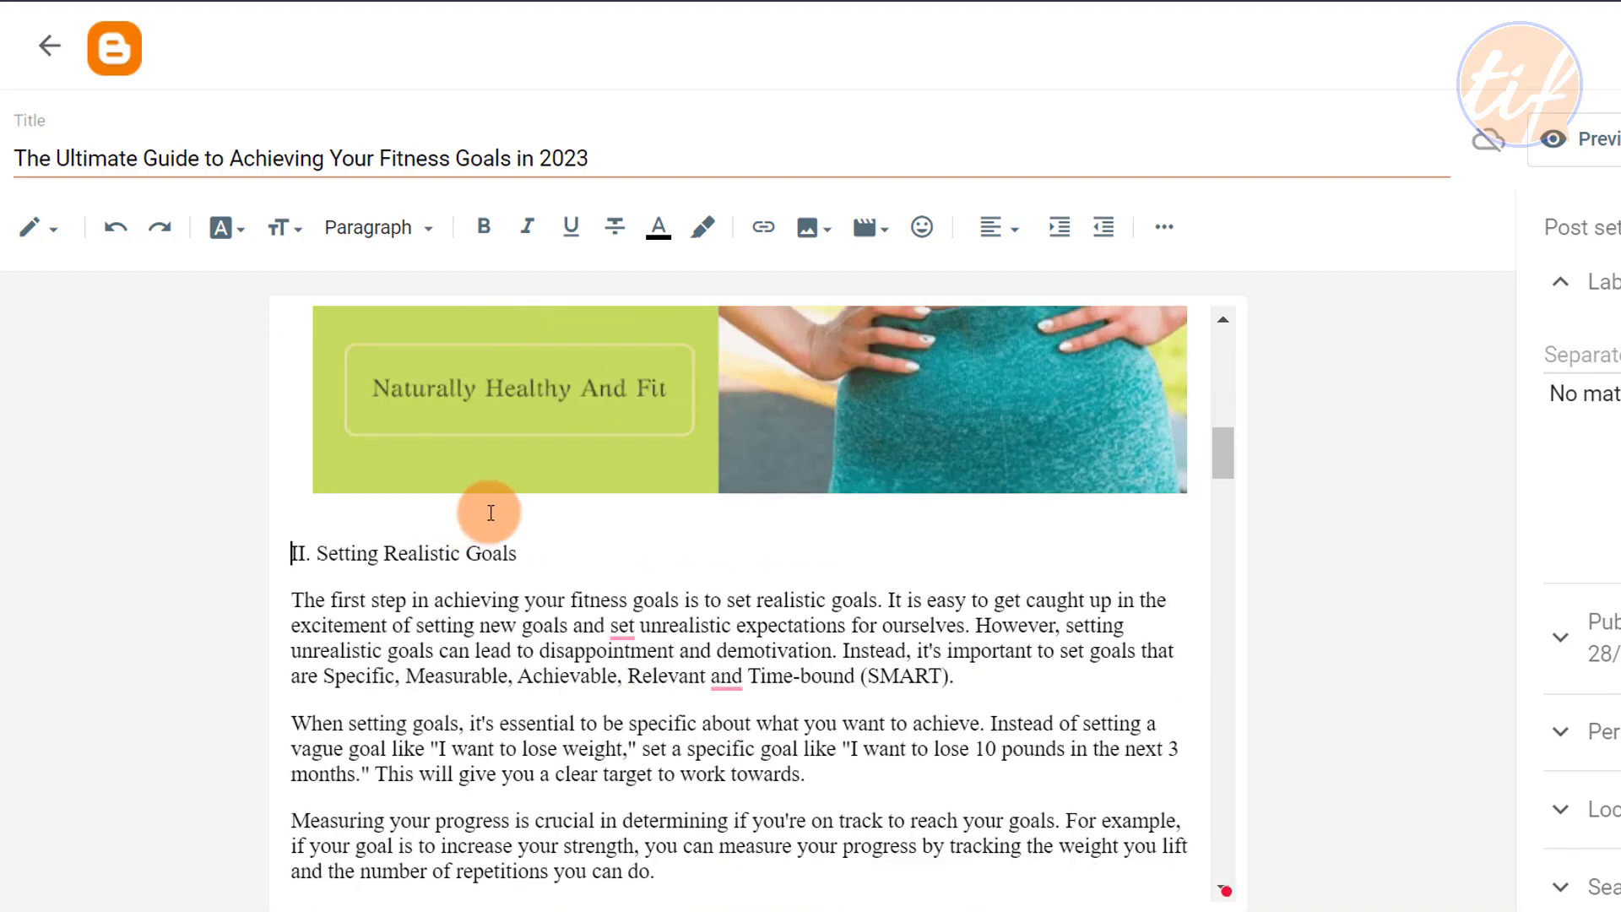
- Set the cover image's alt text to "The Ultimate Guide to Achieving Your Fitness Goals in 2023"
scroll(754, 532, up, 9)
scroll(787, 541, up, 3)
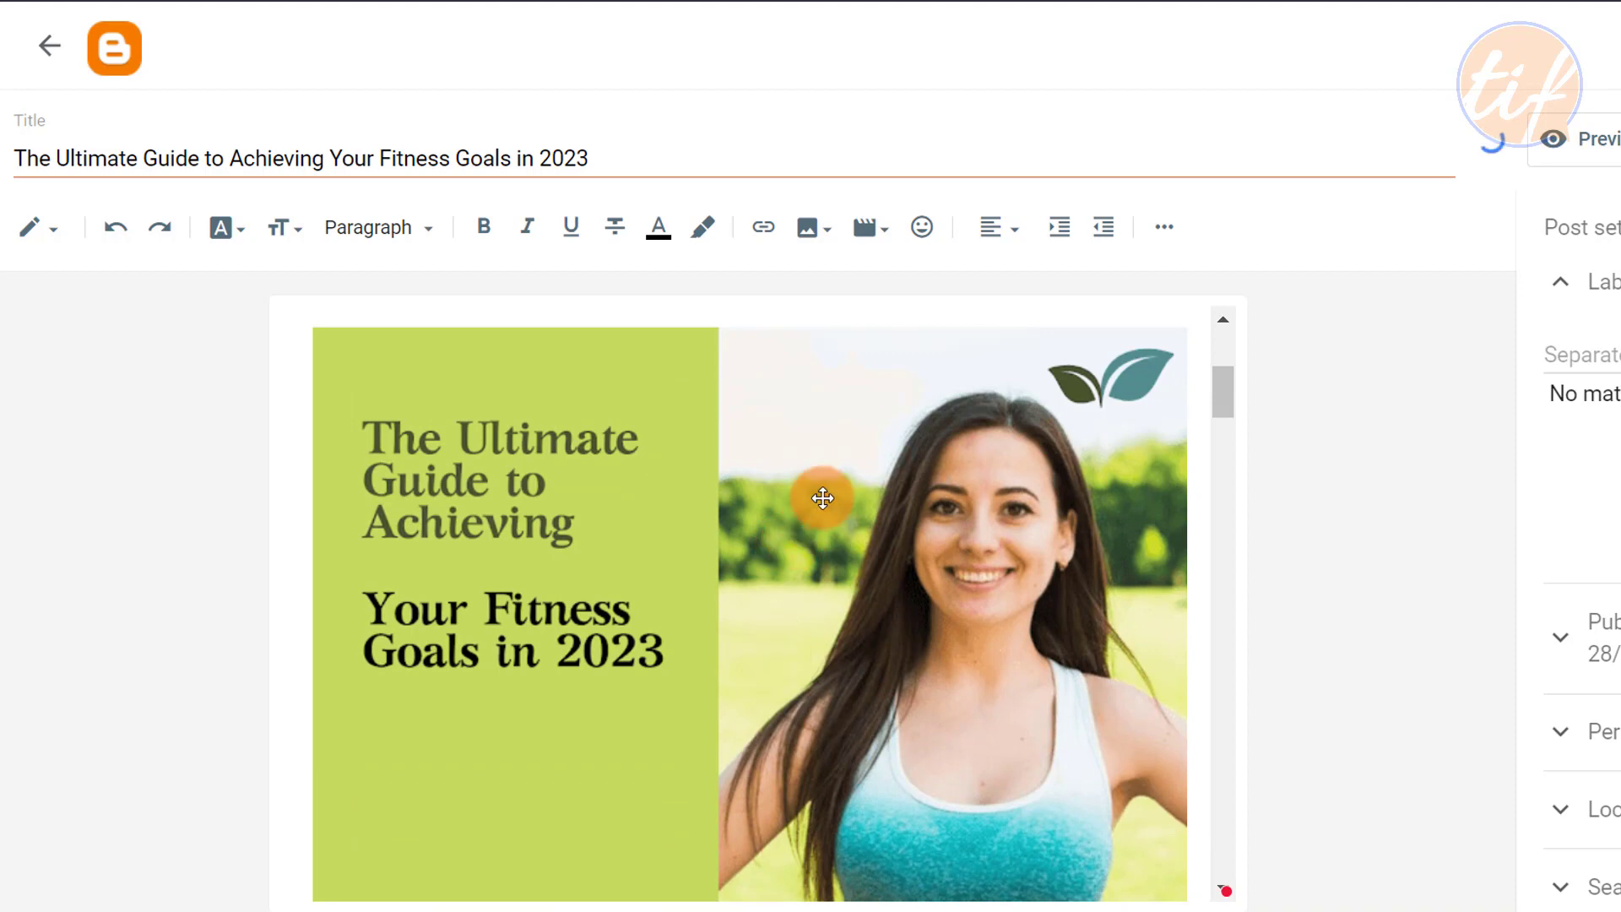
click(751, 592)
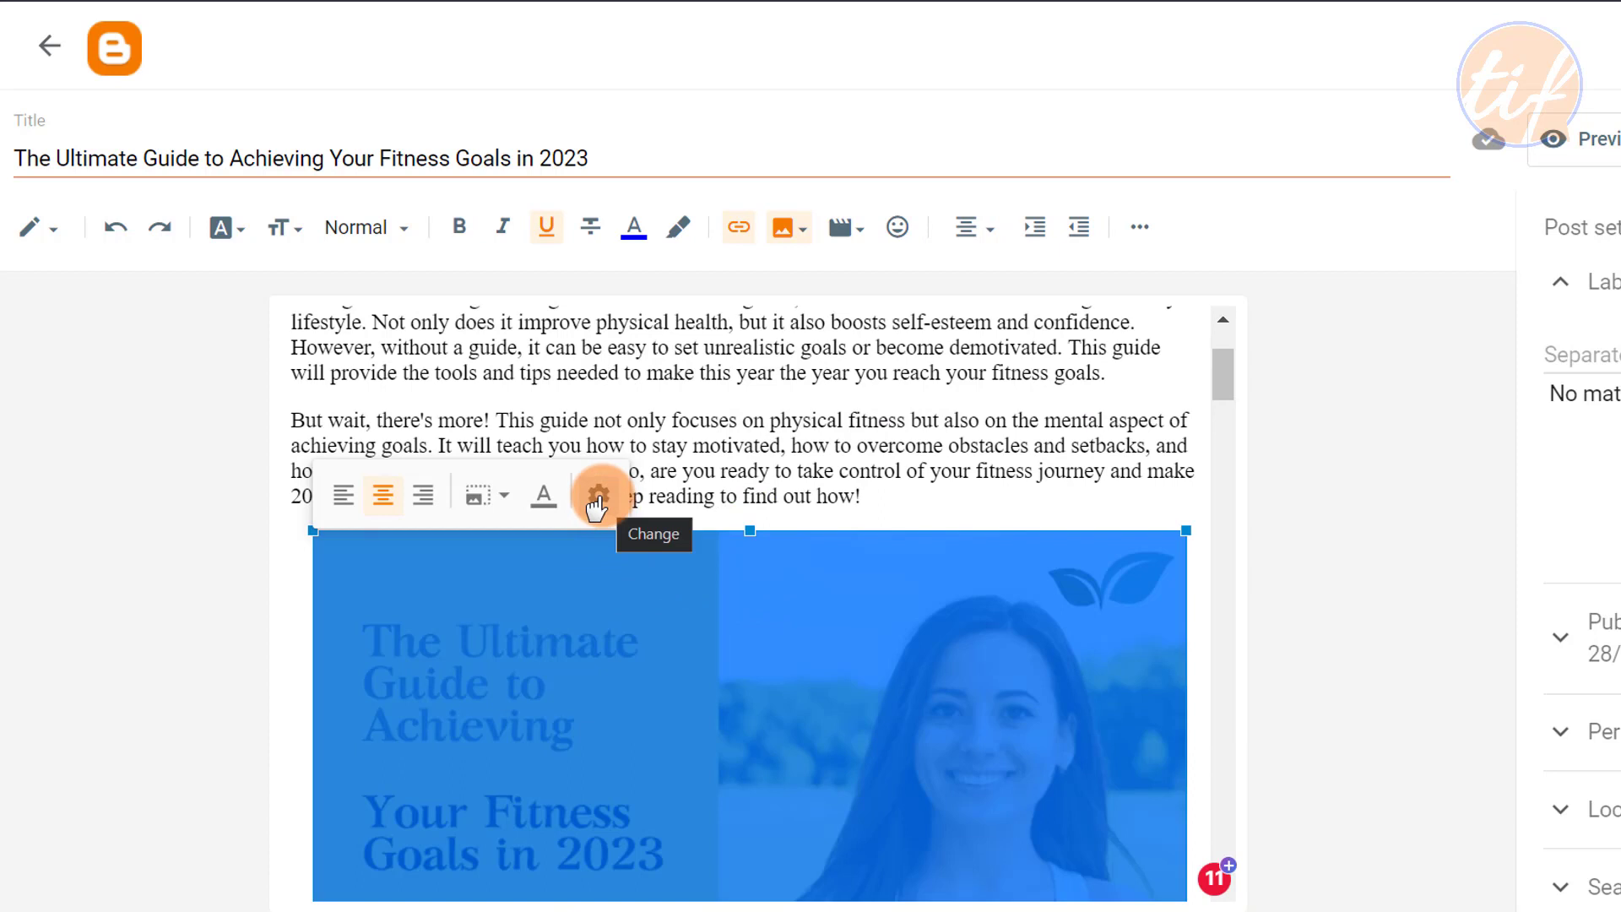
click(596, 501)
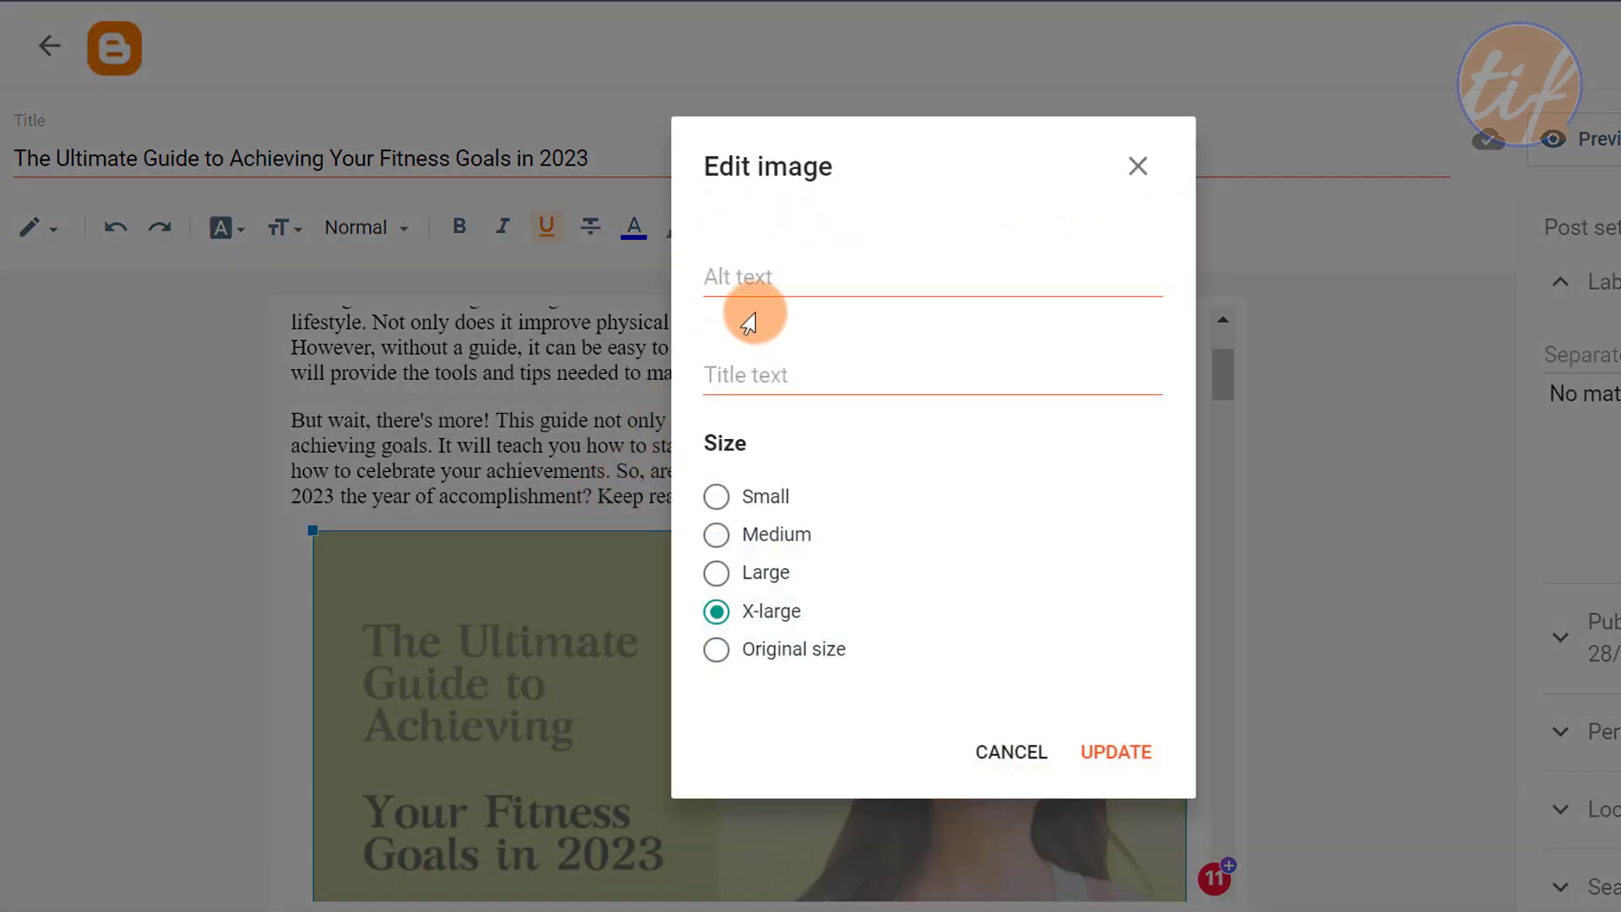
click(785, 277)
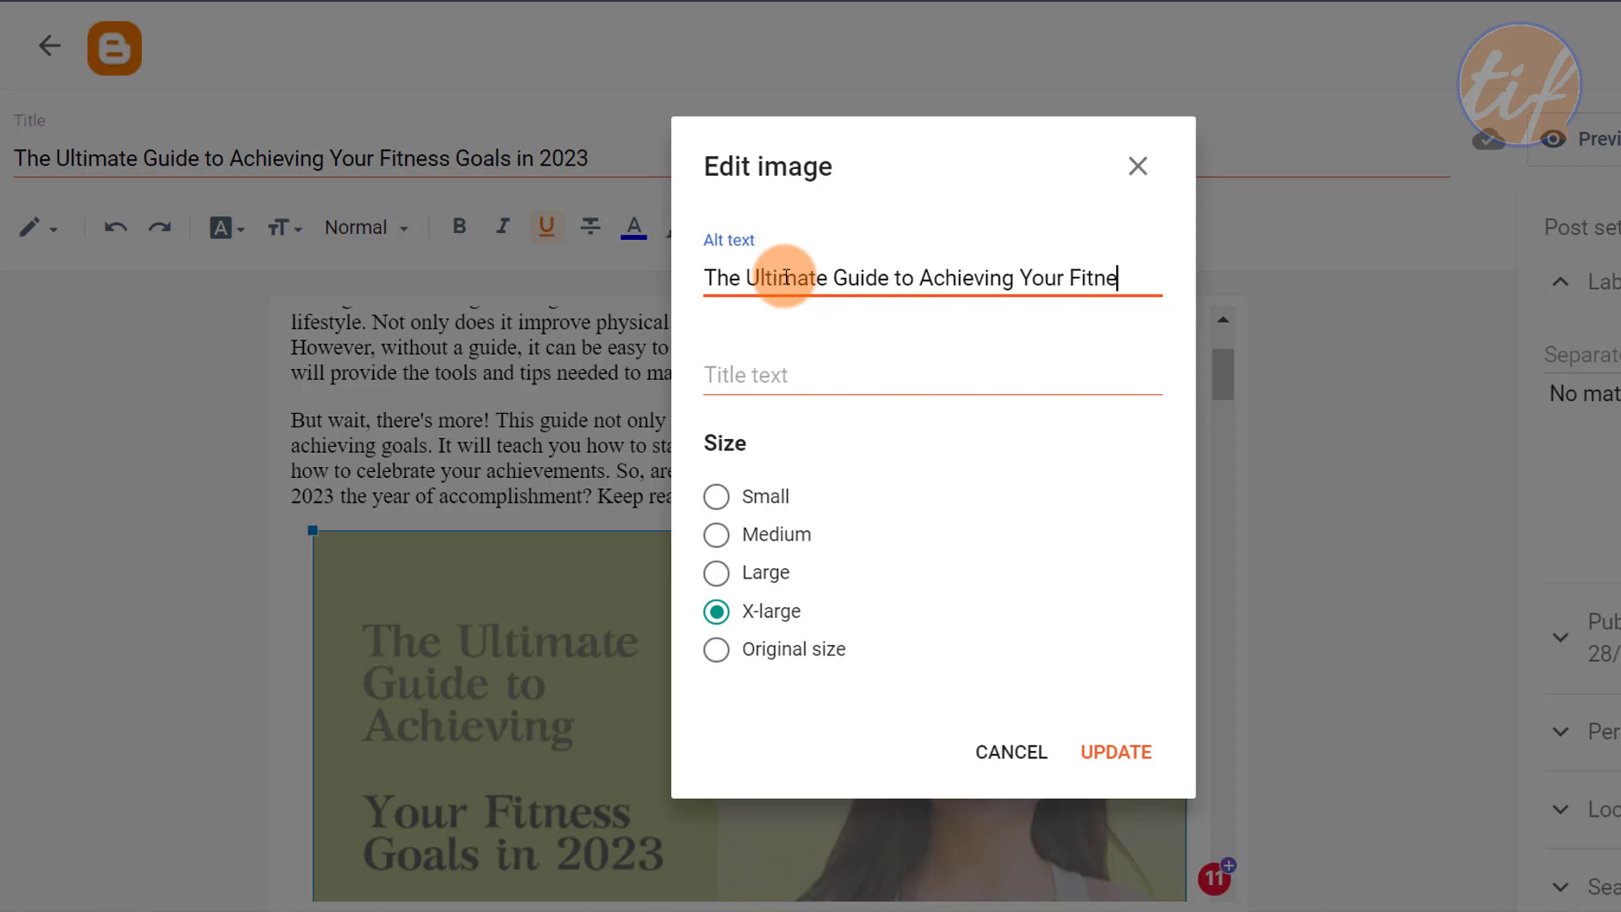
text(Goals)
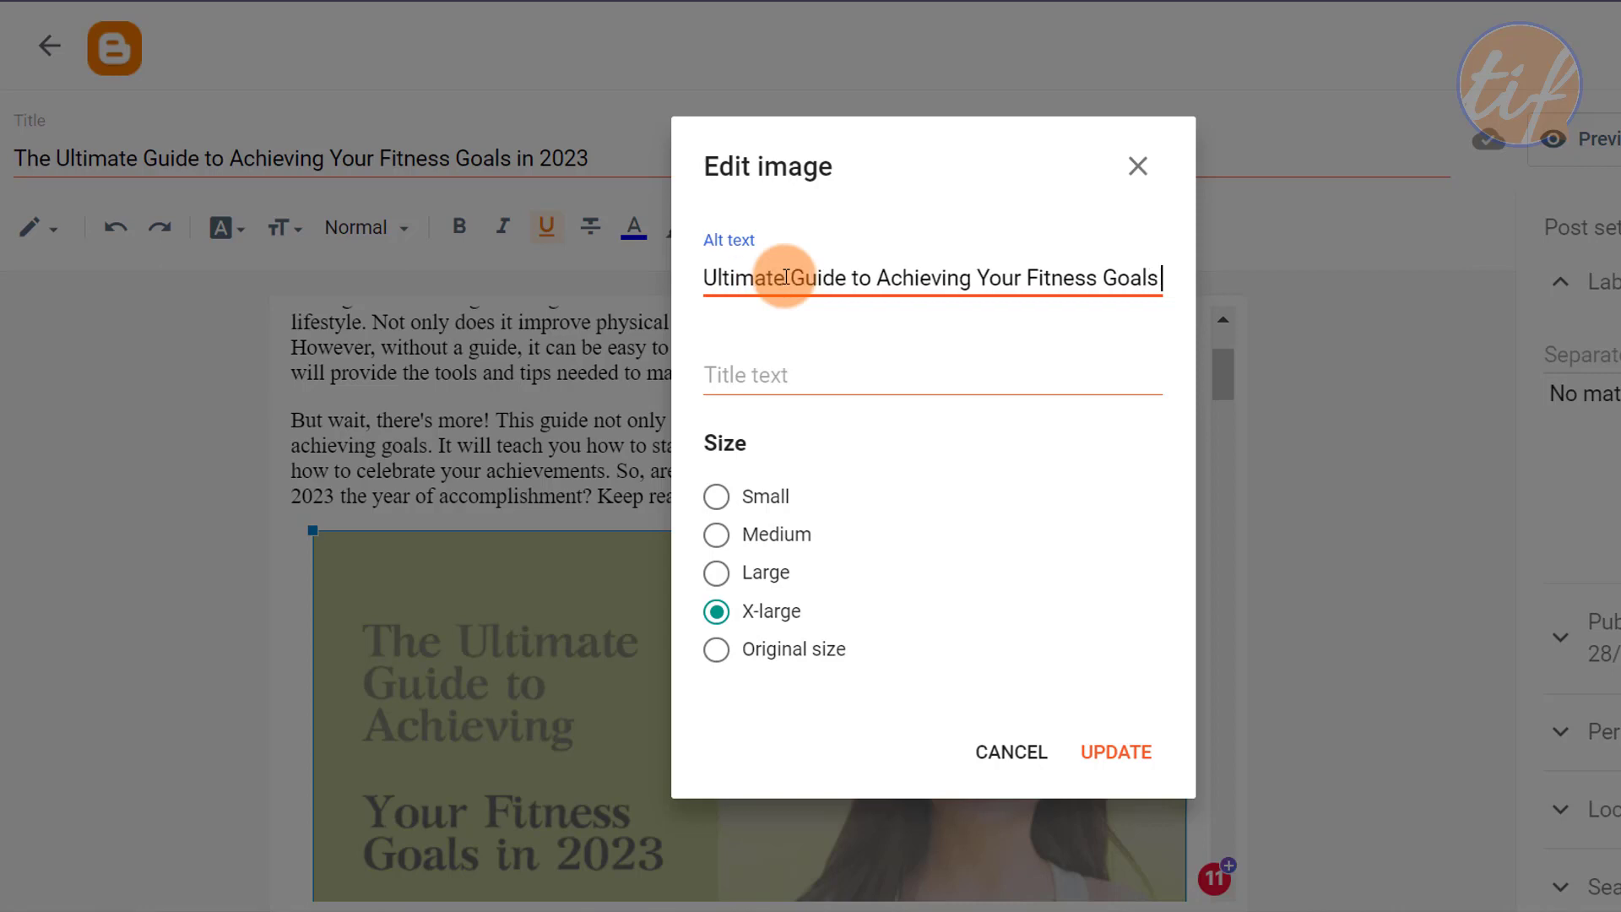
text( in 2023)
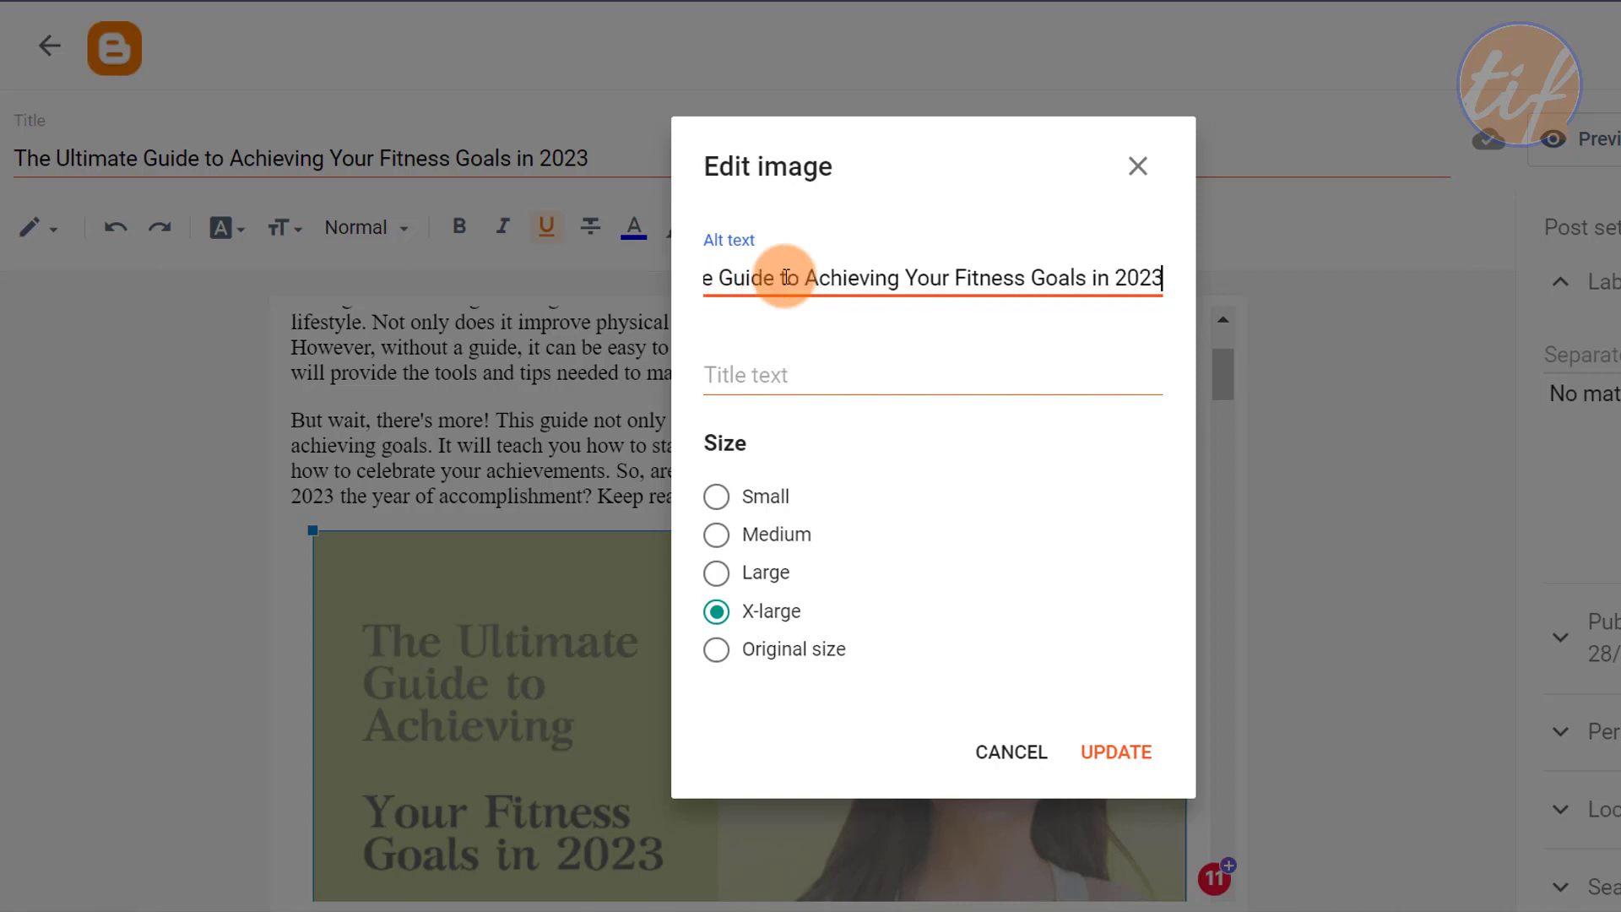
- Copy the alt text into the cover image's title text and apply the image changes
key(ctrl+a)
key(ctrl+c)
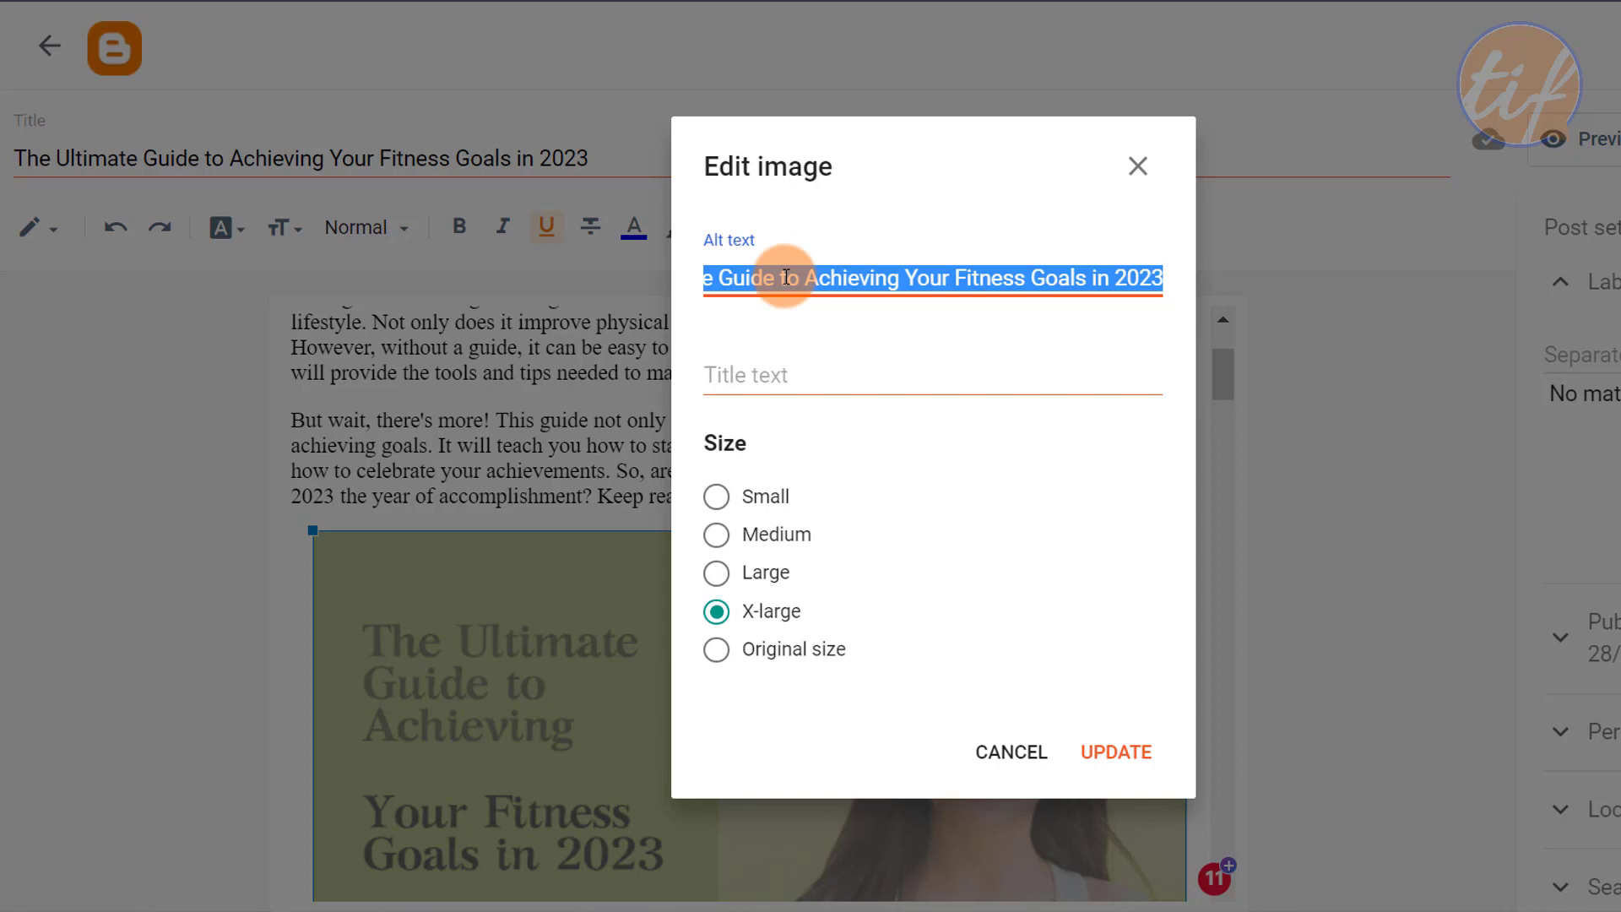
click(784, 375)
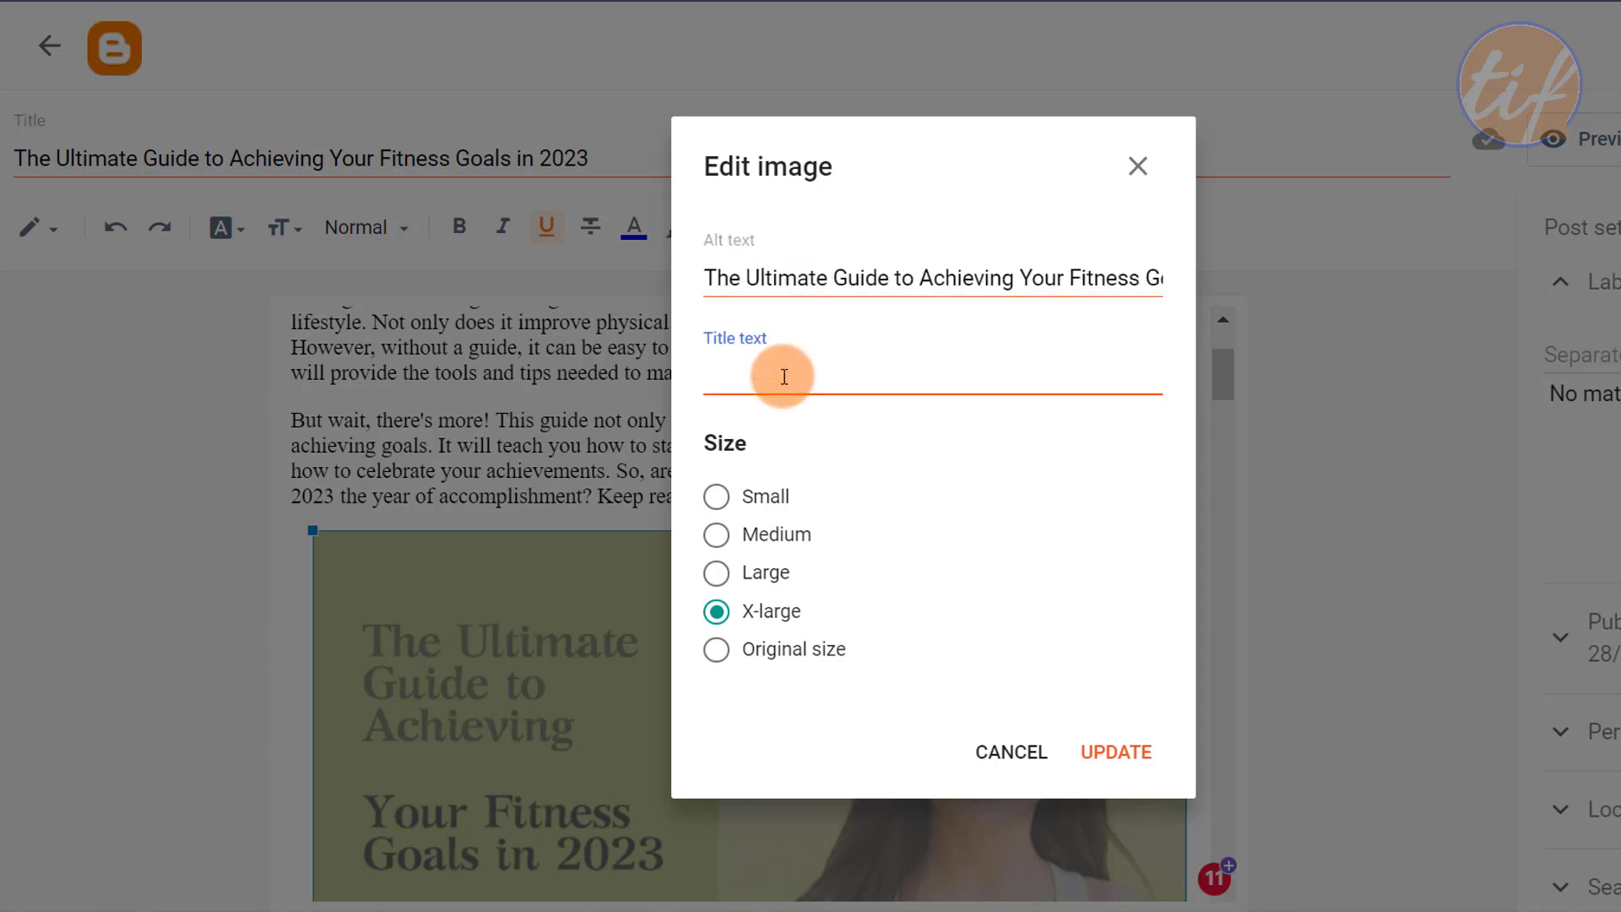
key(ctrl+v)
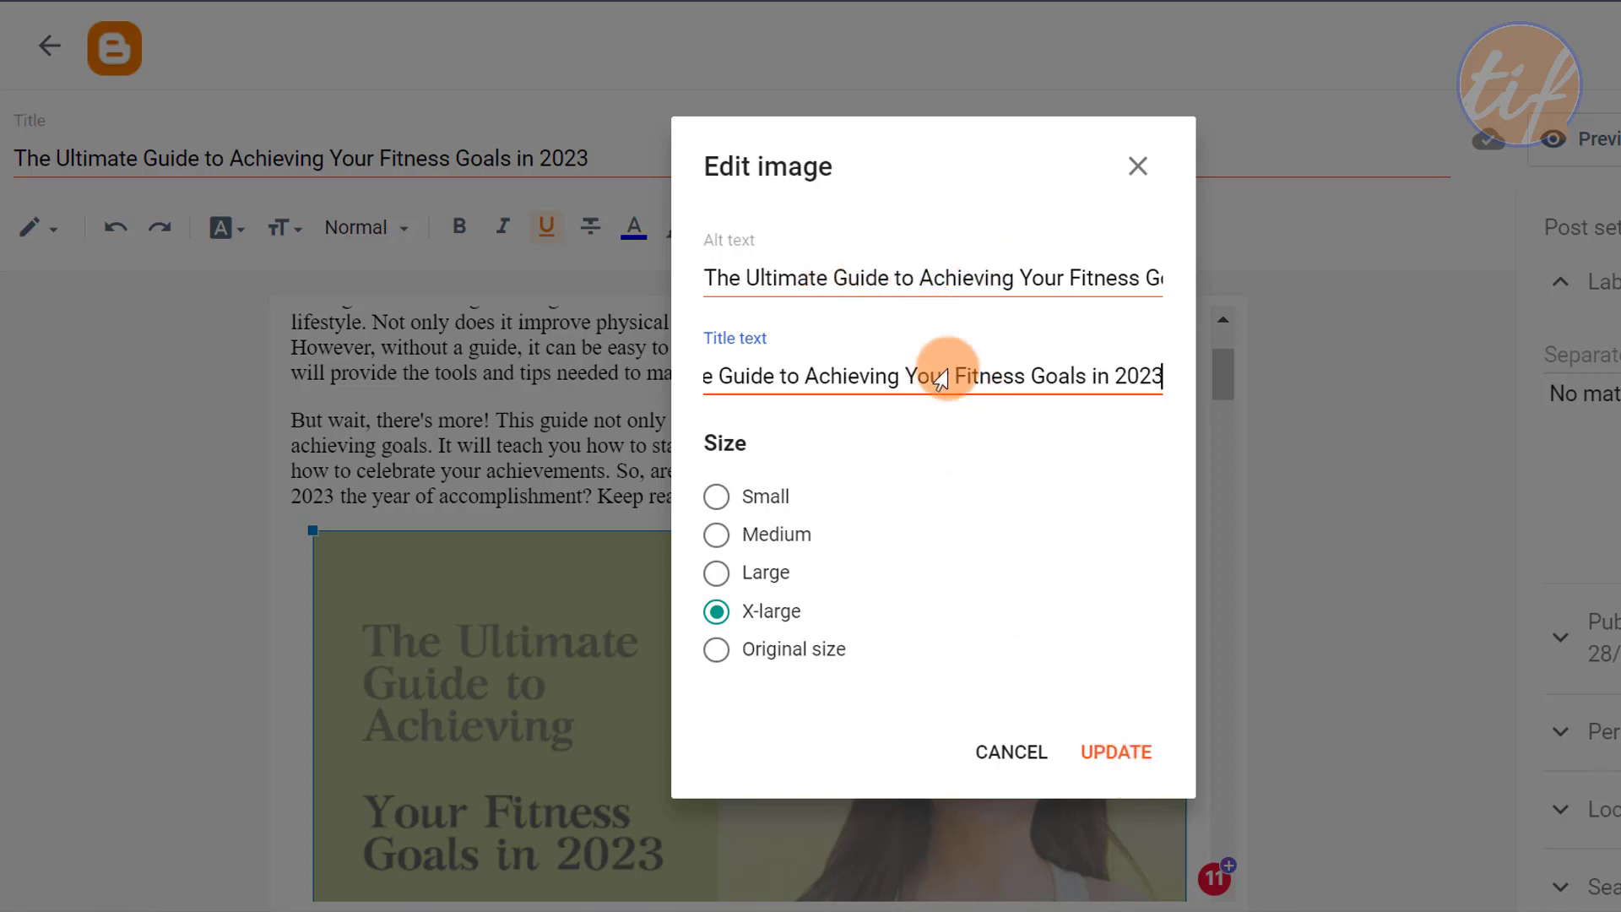
click(1090, 770)
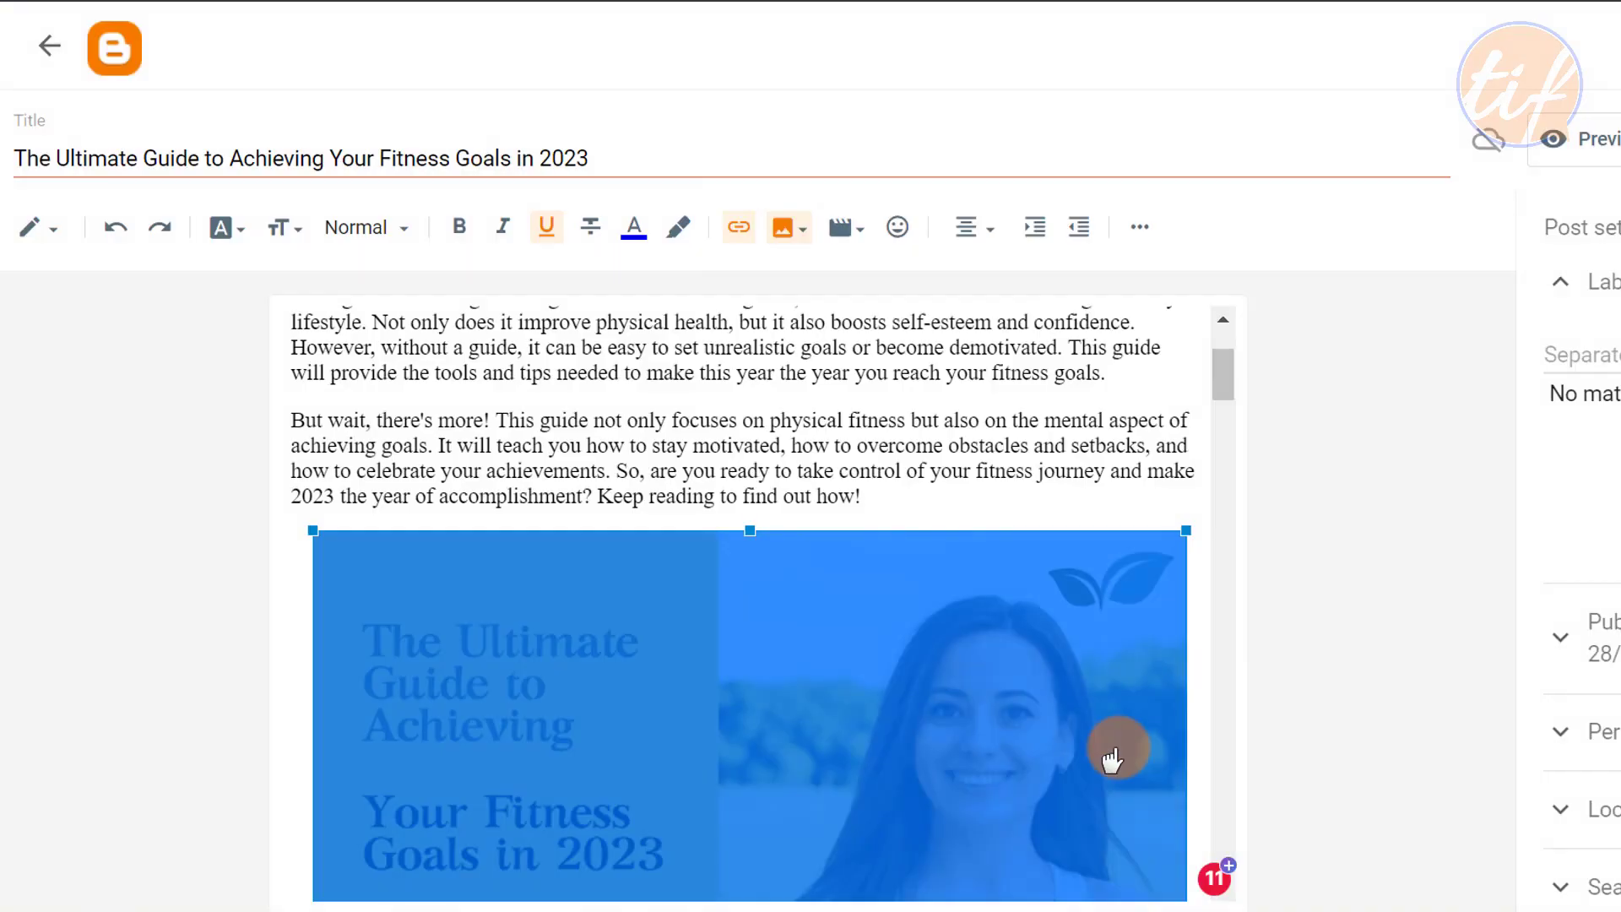
- Check the enlarged cover image's placement between the introduction and the "II. Setting Realistic Goals" section, and deselect the image
scroll(760, 439, down, 10)
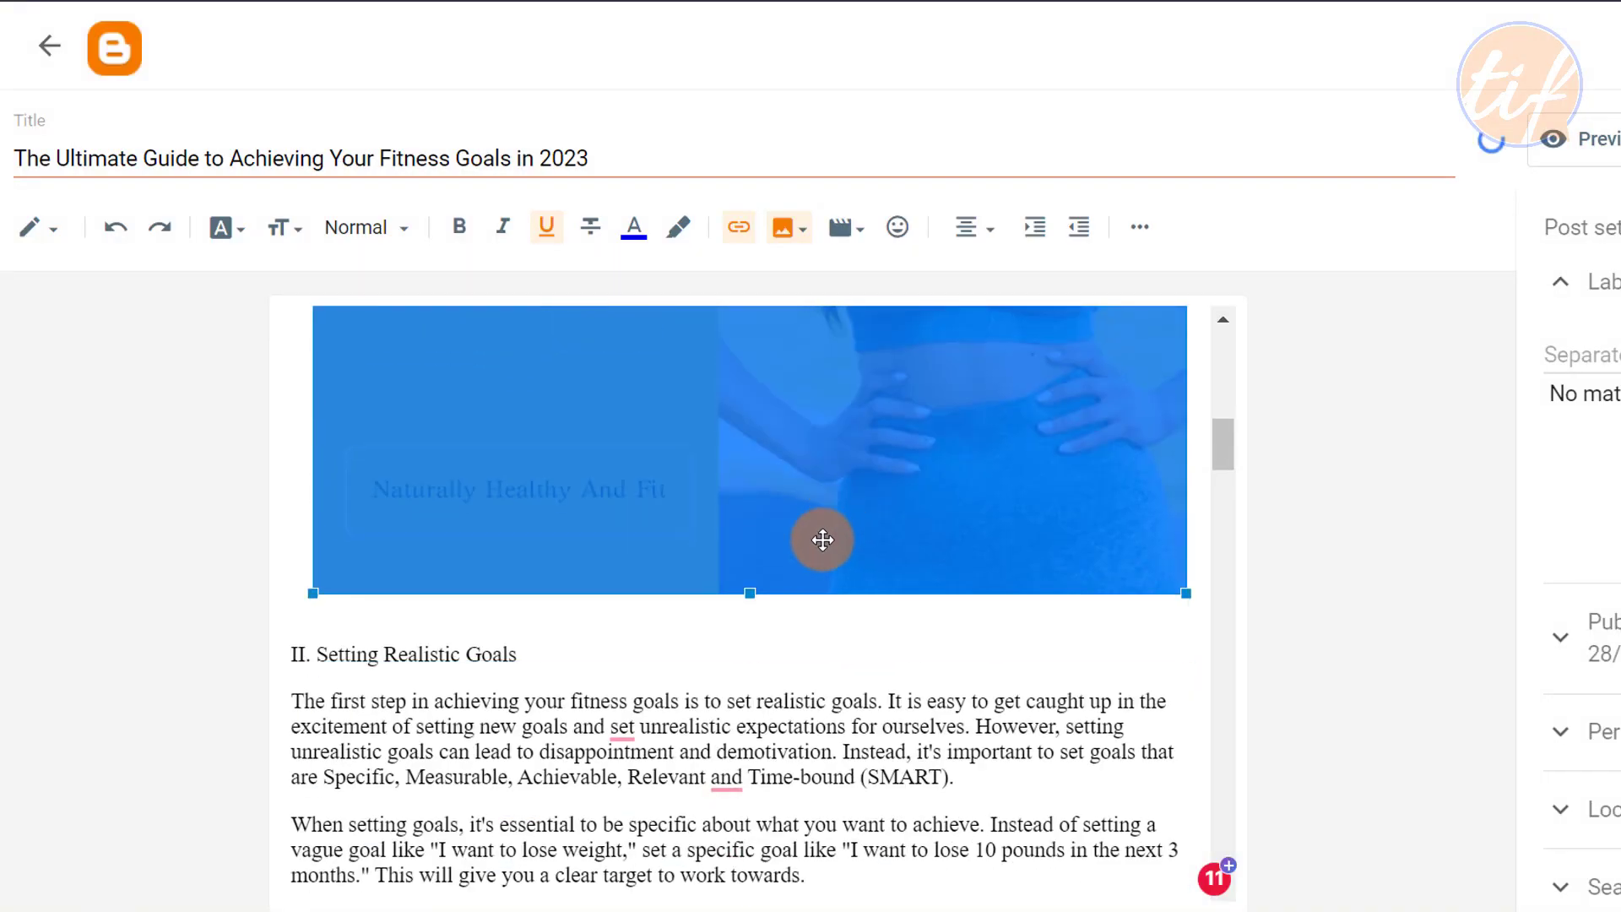
scroll(568, 593, down, 1)
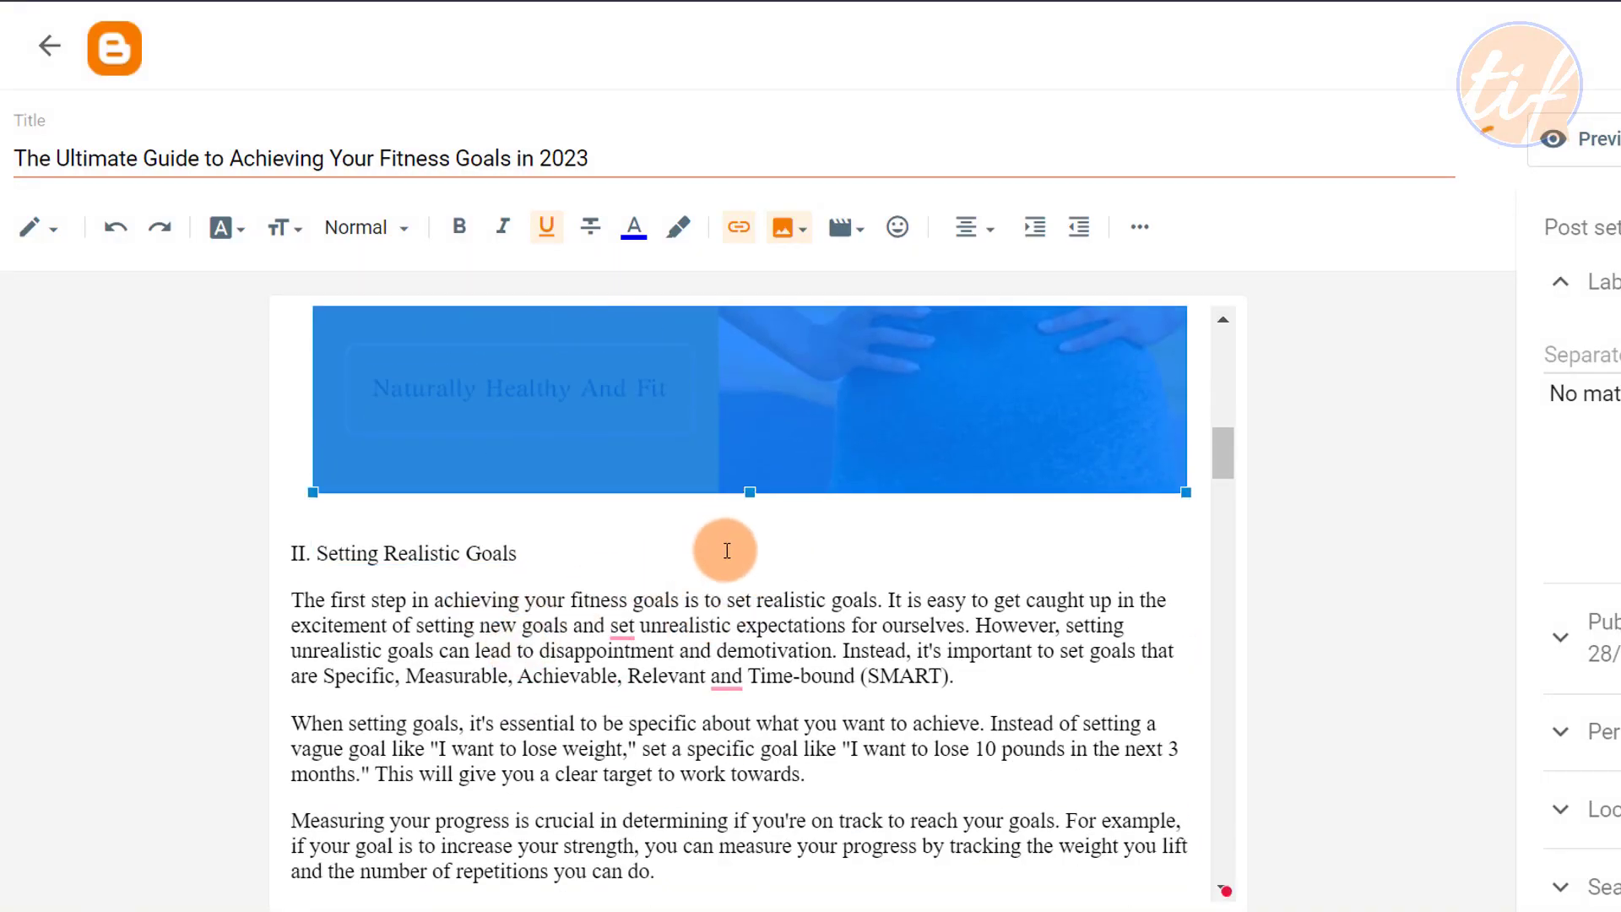
scroll(741, 546, up, 5)
scroll(718, 481, up, 4)
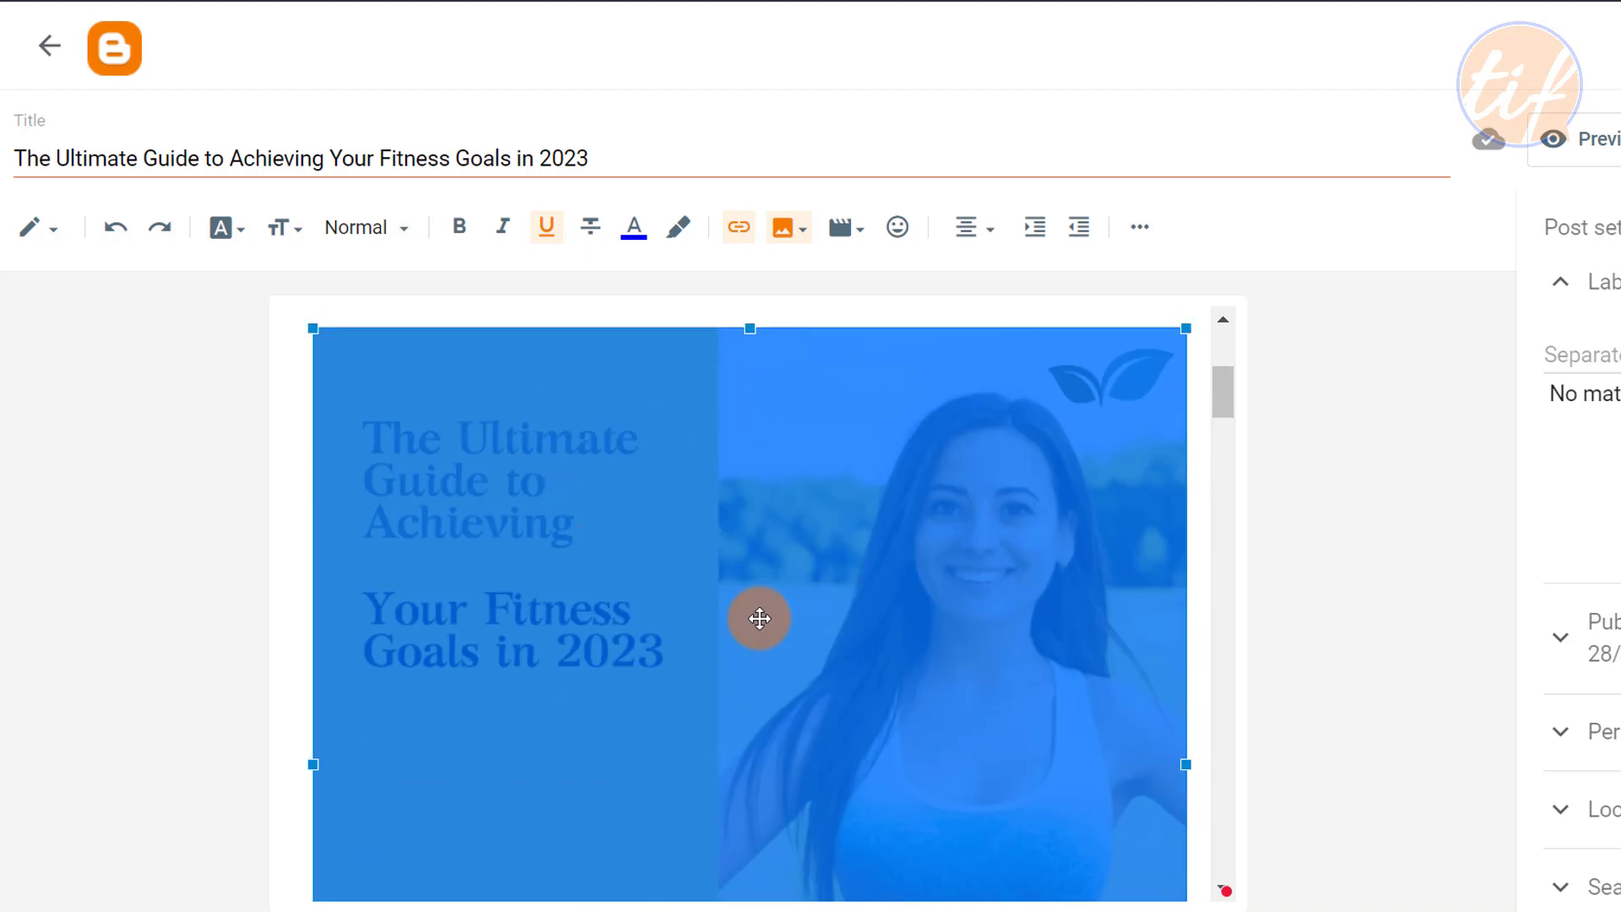
scroll(565, 499, up, 3)
click(863, 470)
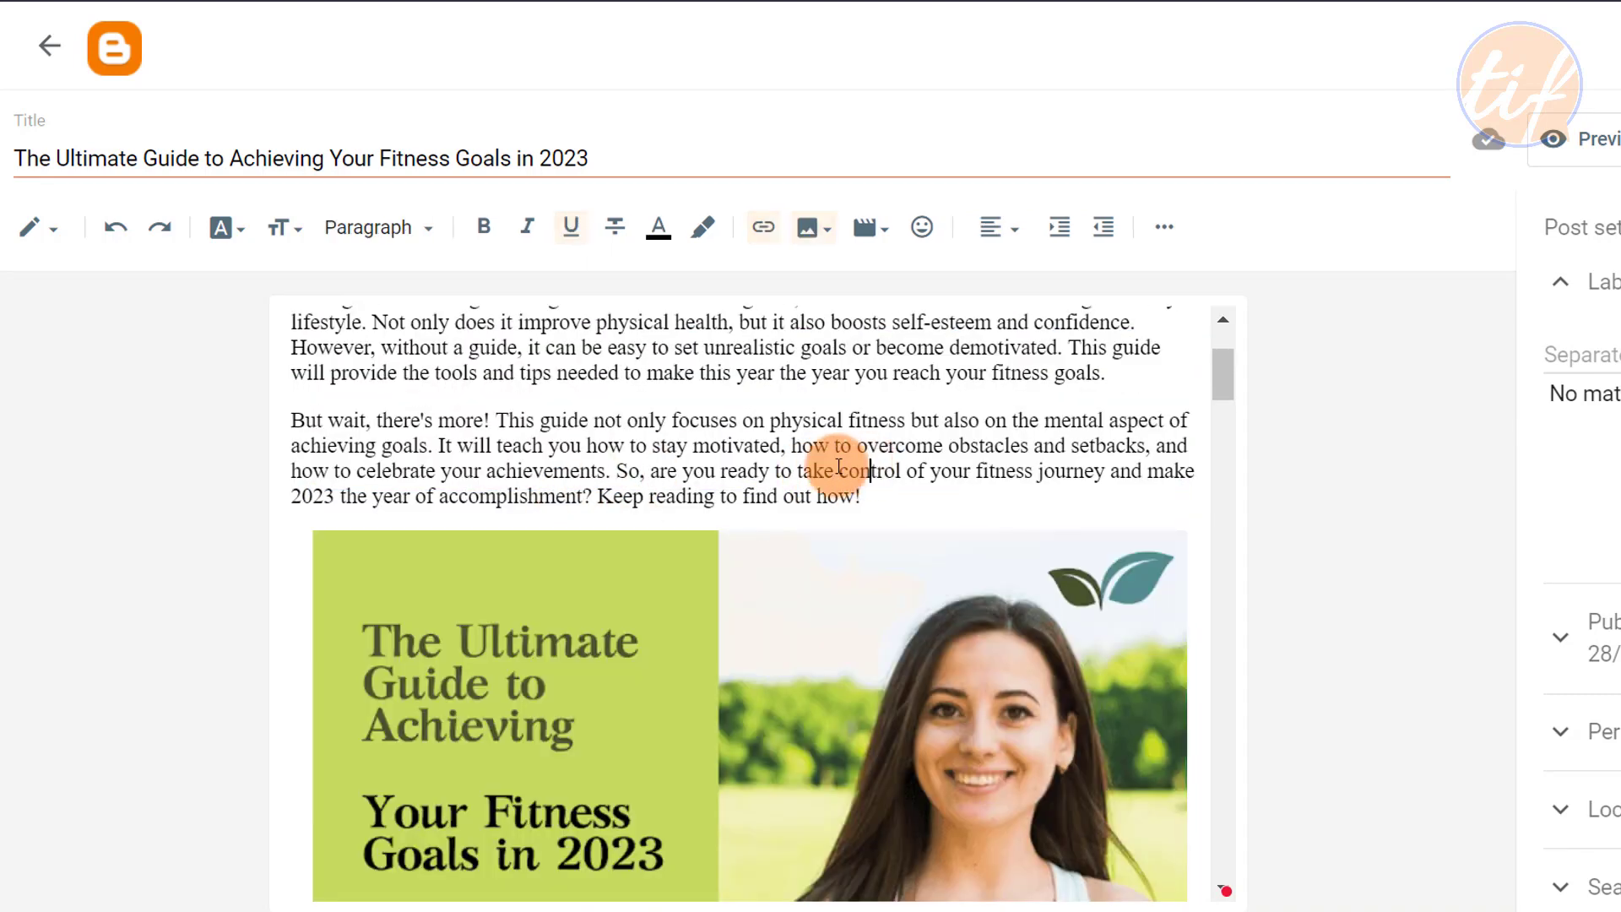
scroll(785, 522, down, 4)
scroll(667, 633, down, 5)
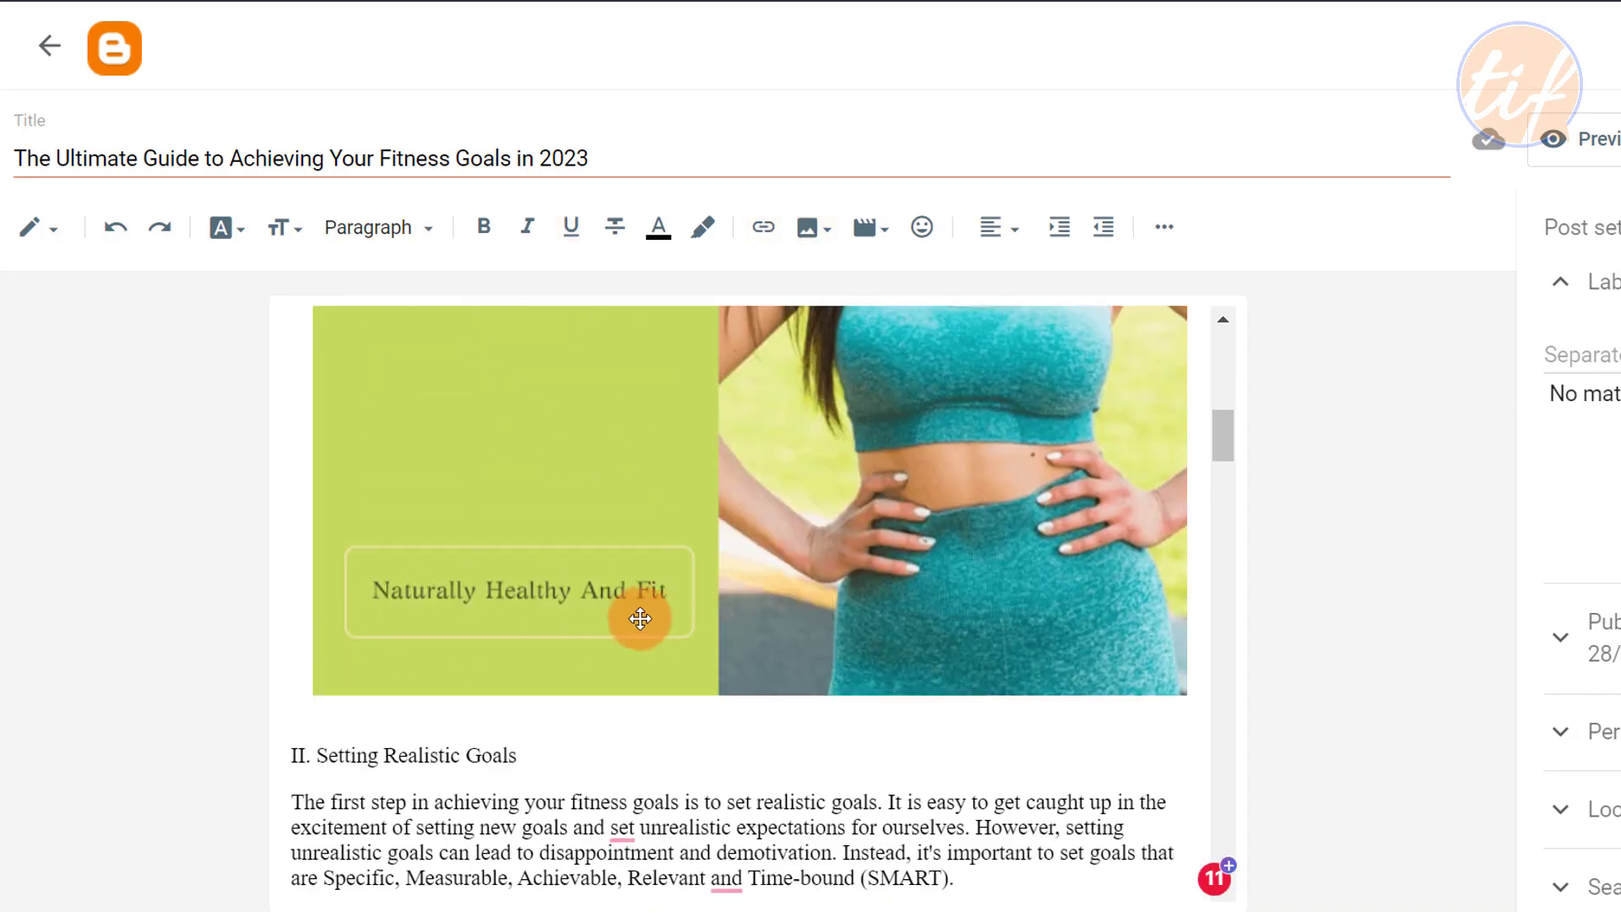
scroll(770, 618, up, 6)
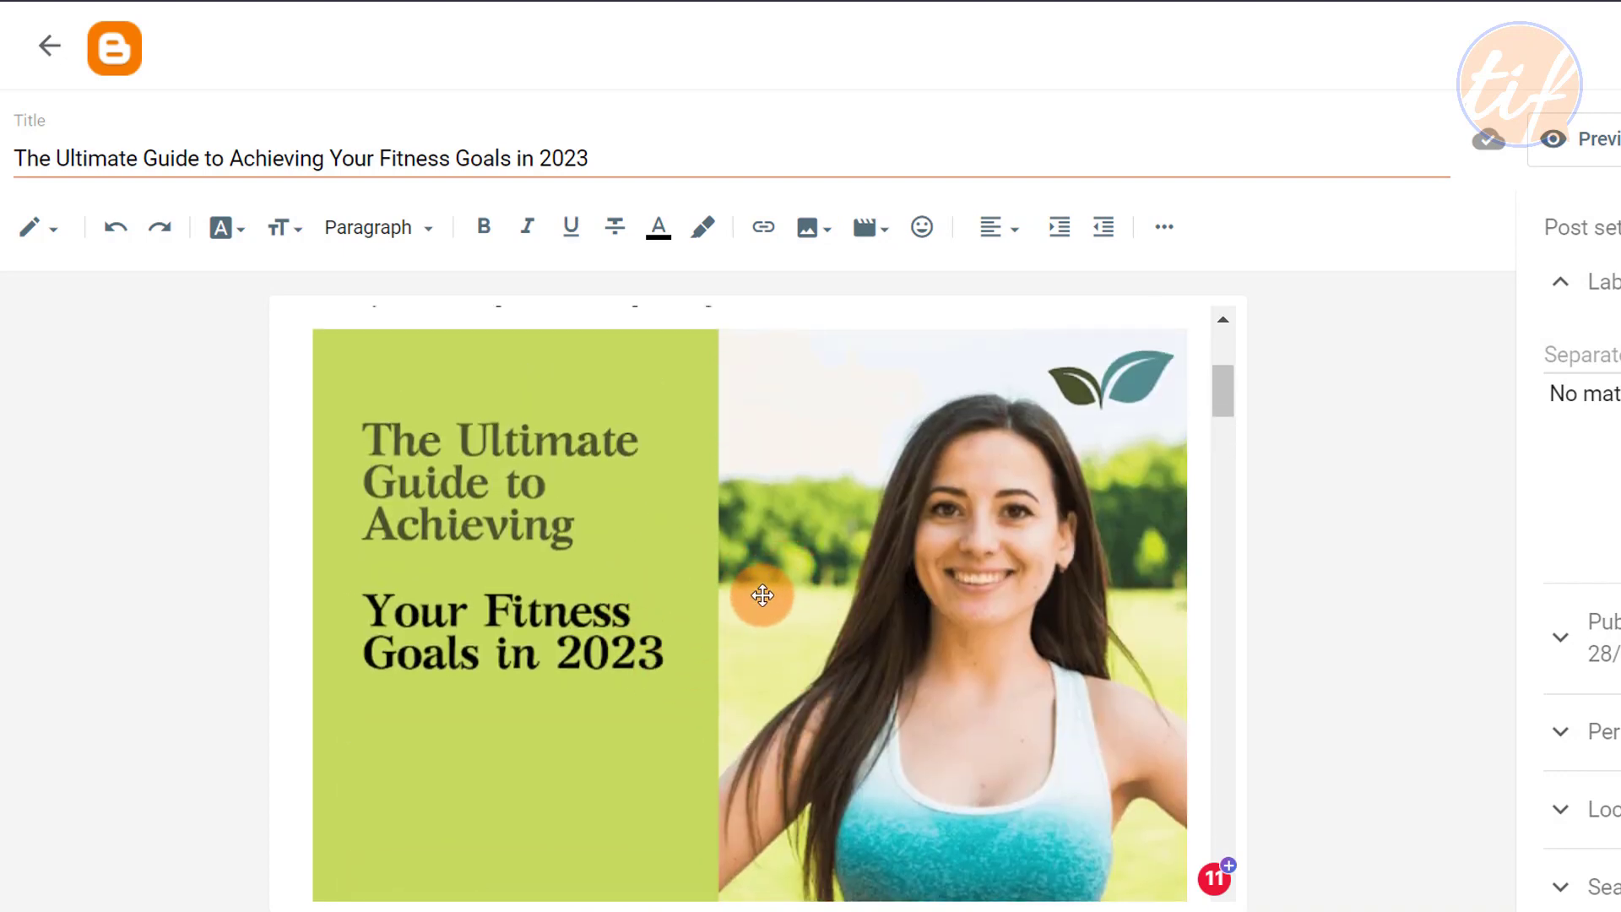
- Format the "I. Introduction" line with the Heading style
scroll(762, 595, up, 5)
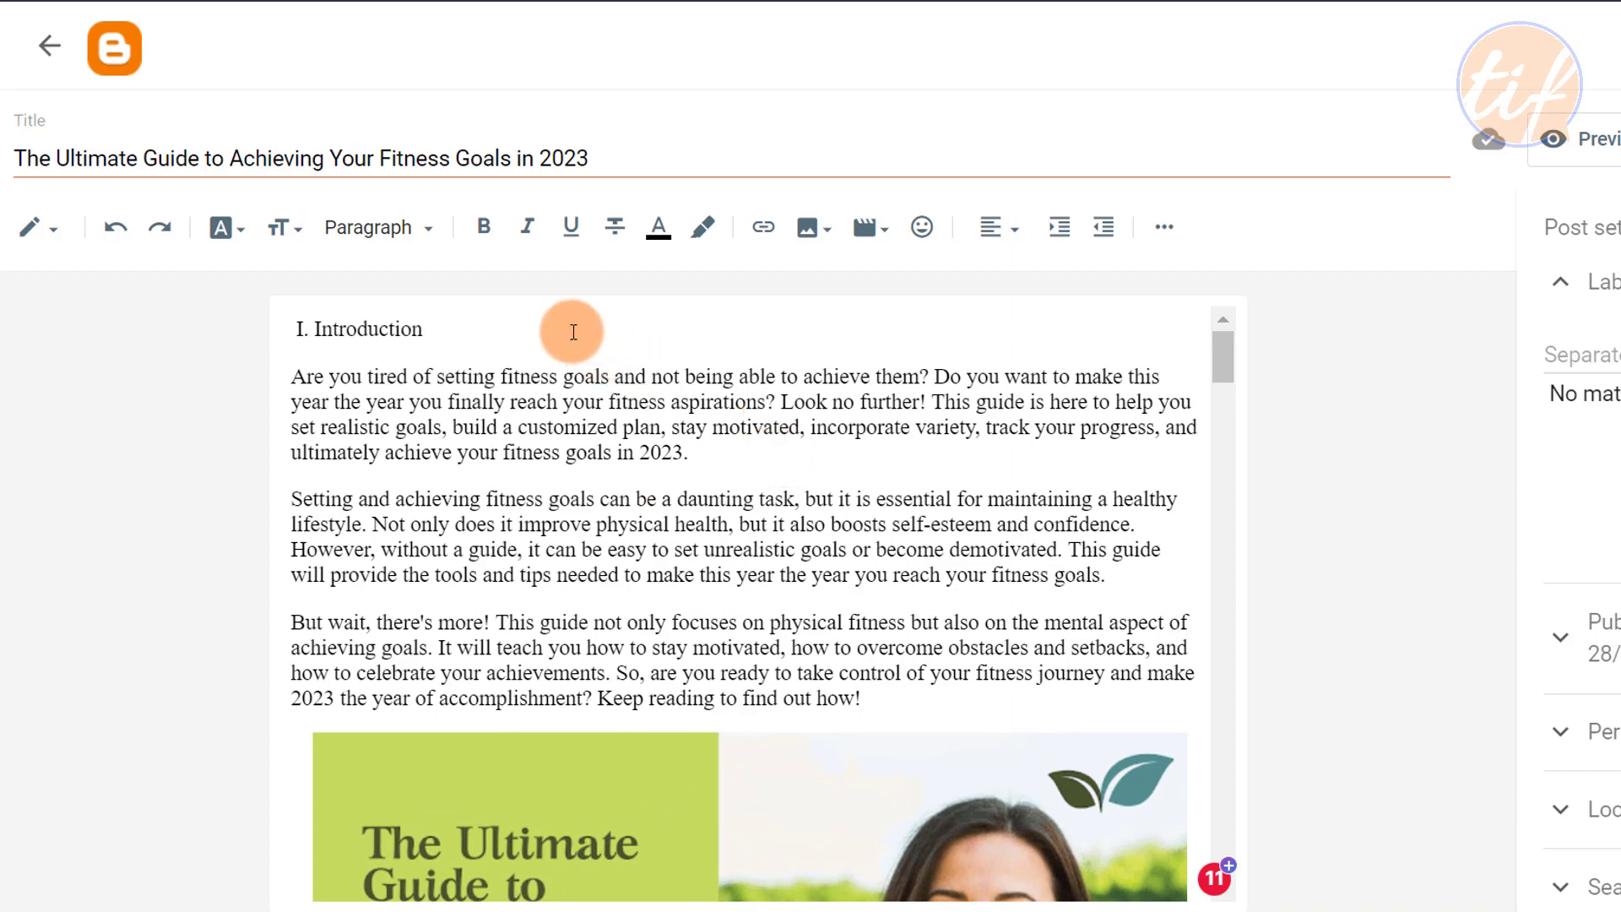
drag(459, 327, 298, 327)
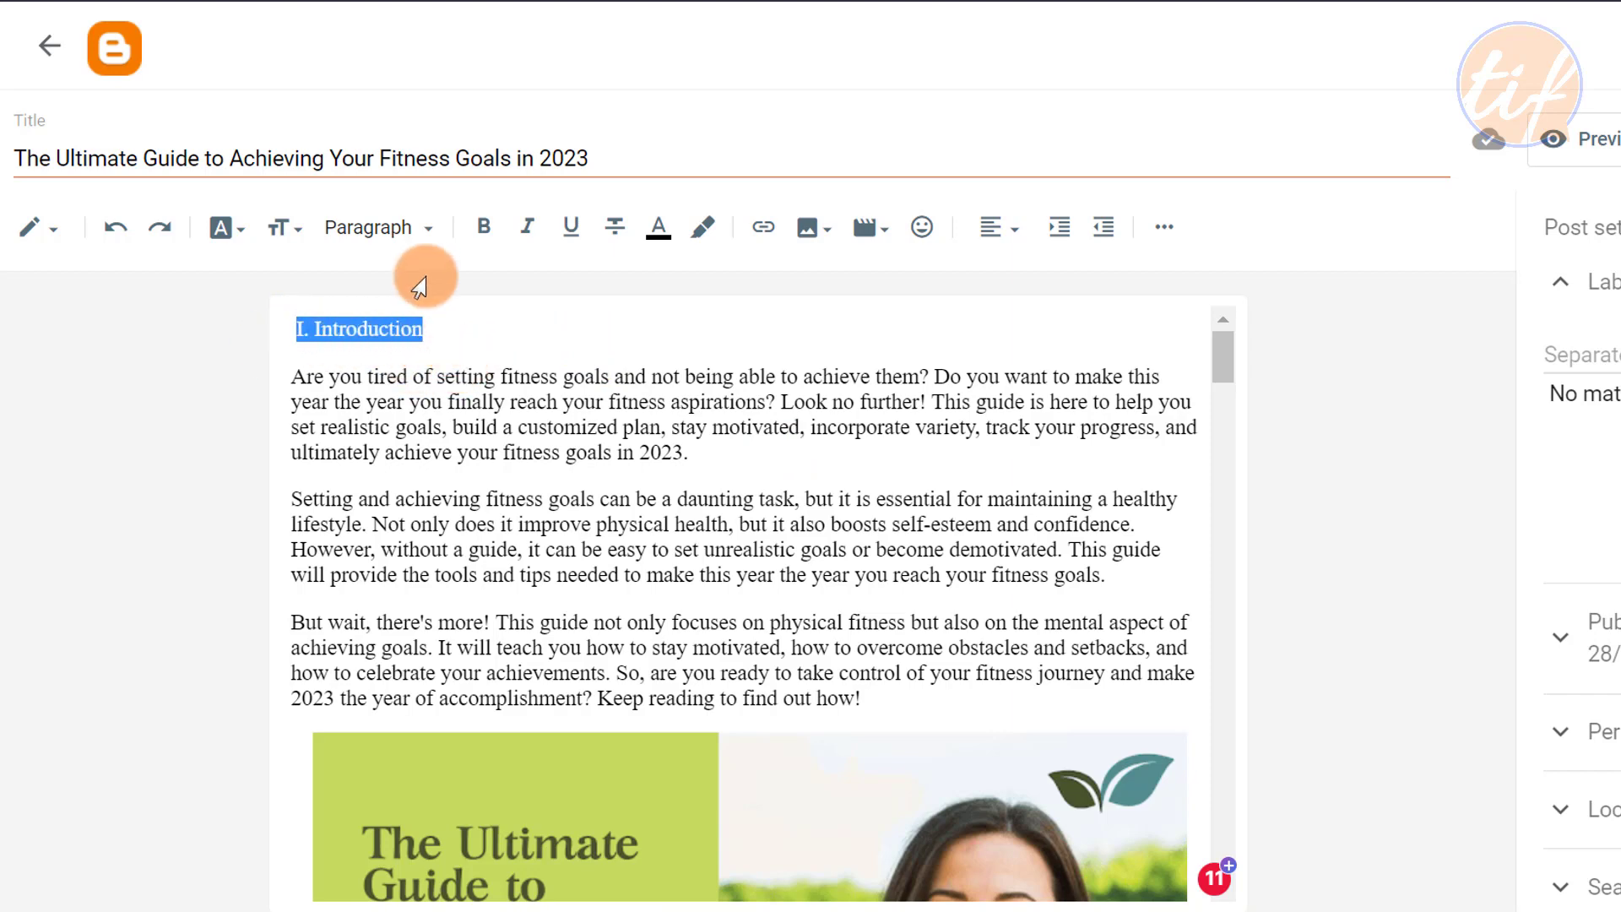
click(422, 231)
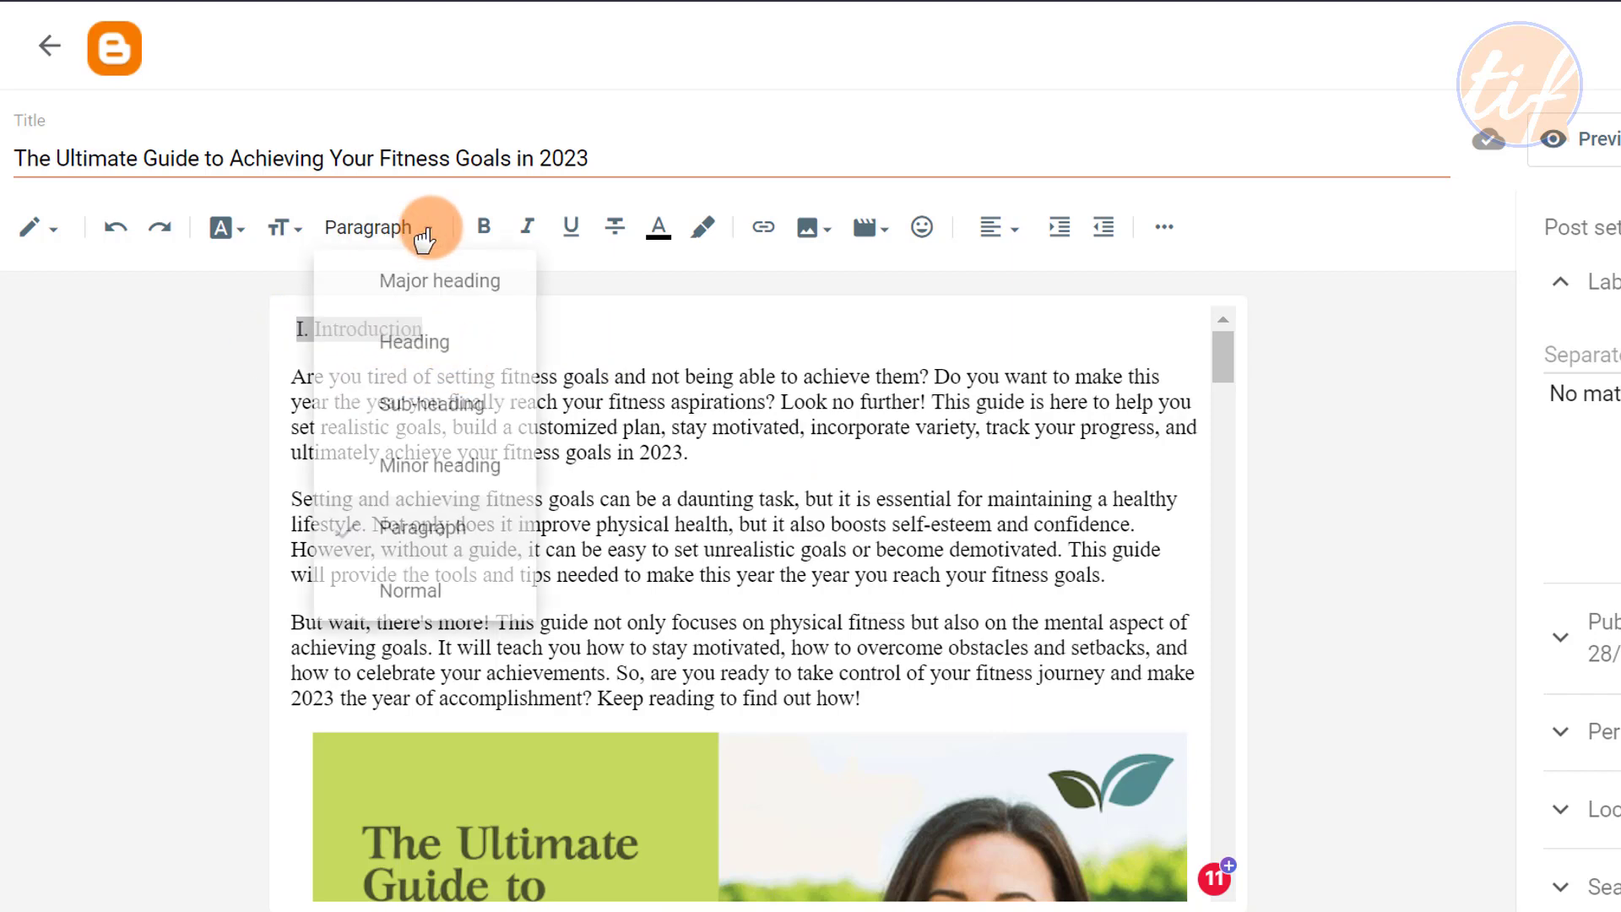
click(415, 346)
click(603, 417)
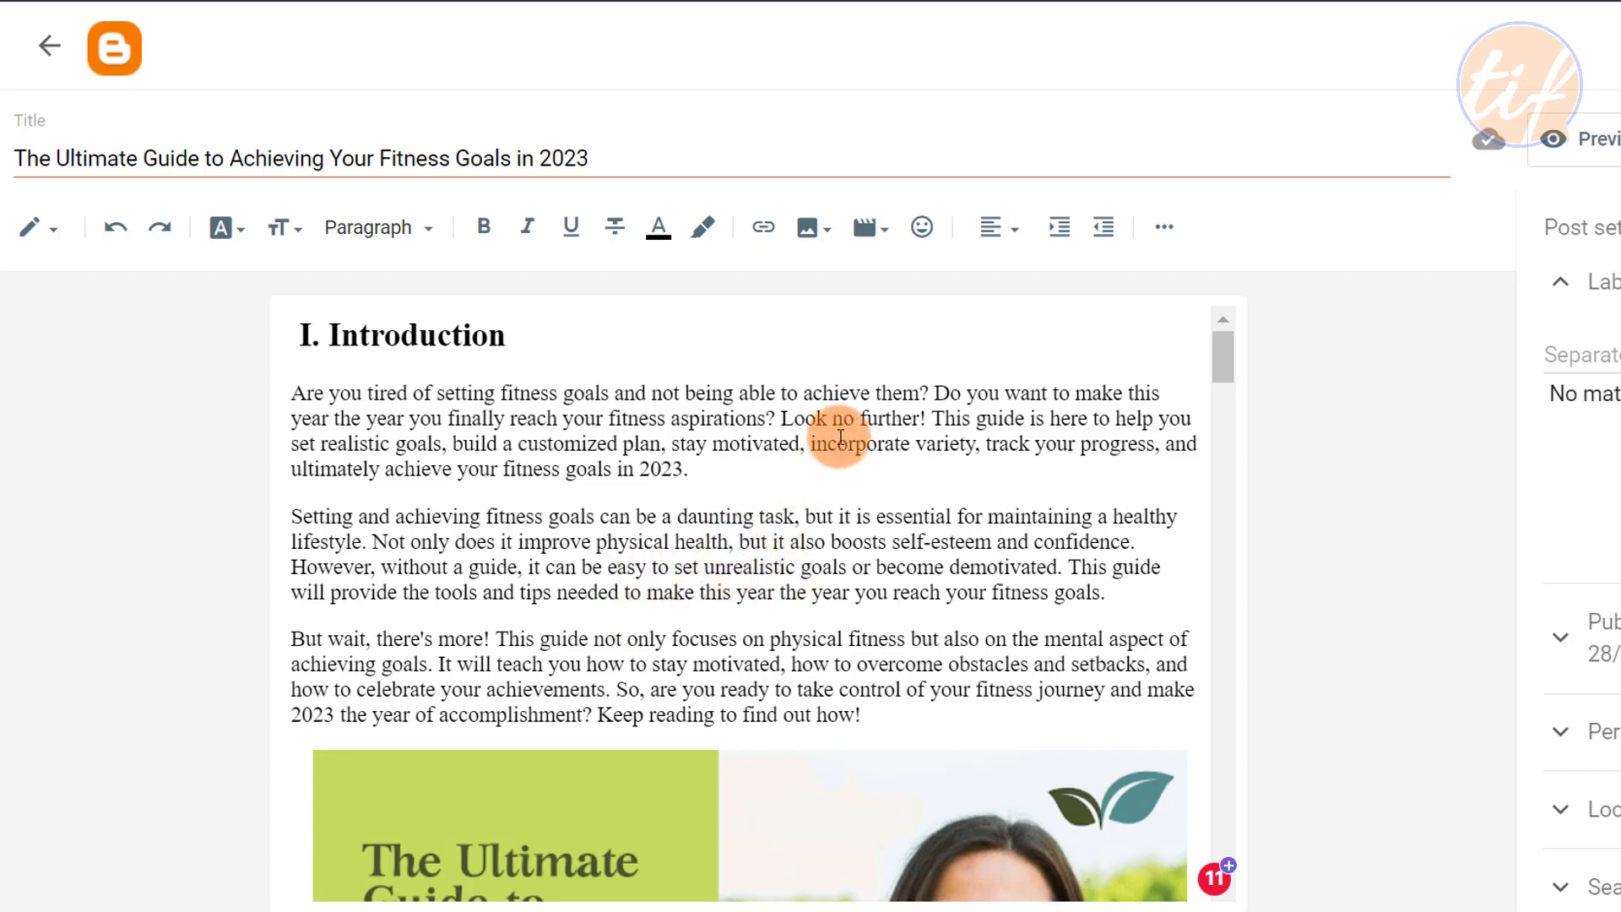
- Split the first introduction paragraph before "This guide is here" and the second before "However, without a guide"
click(932, 417)
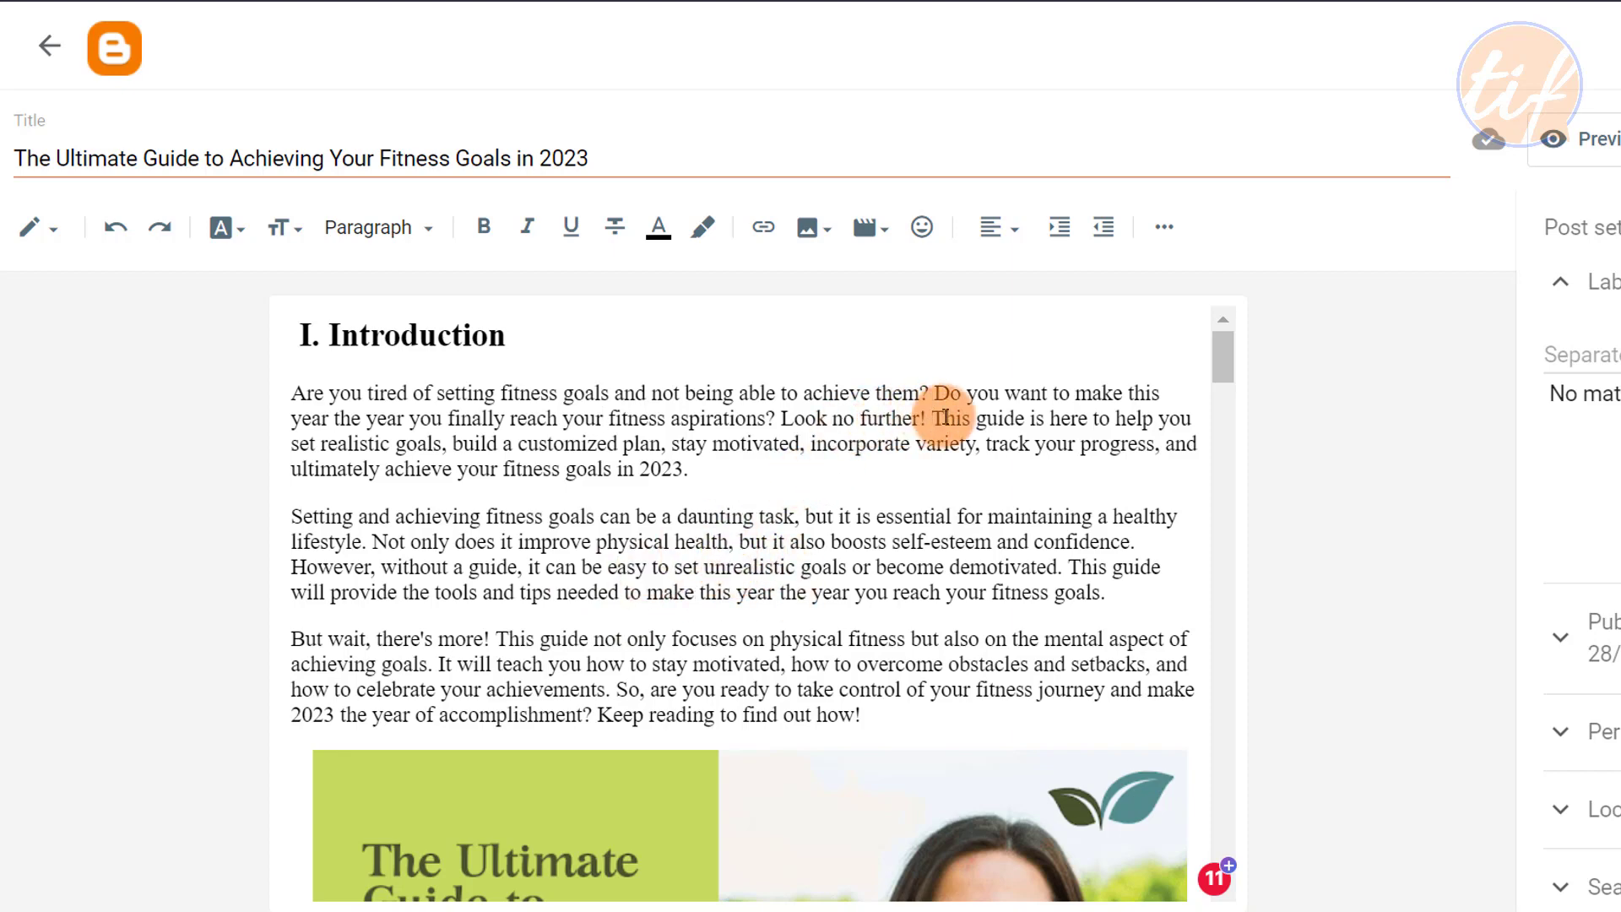
key(Return)
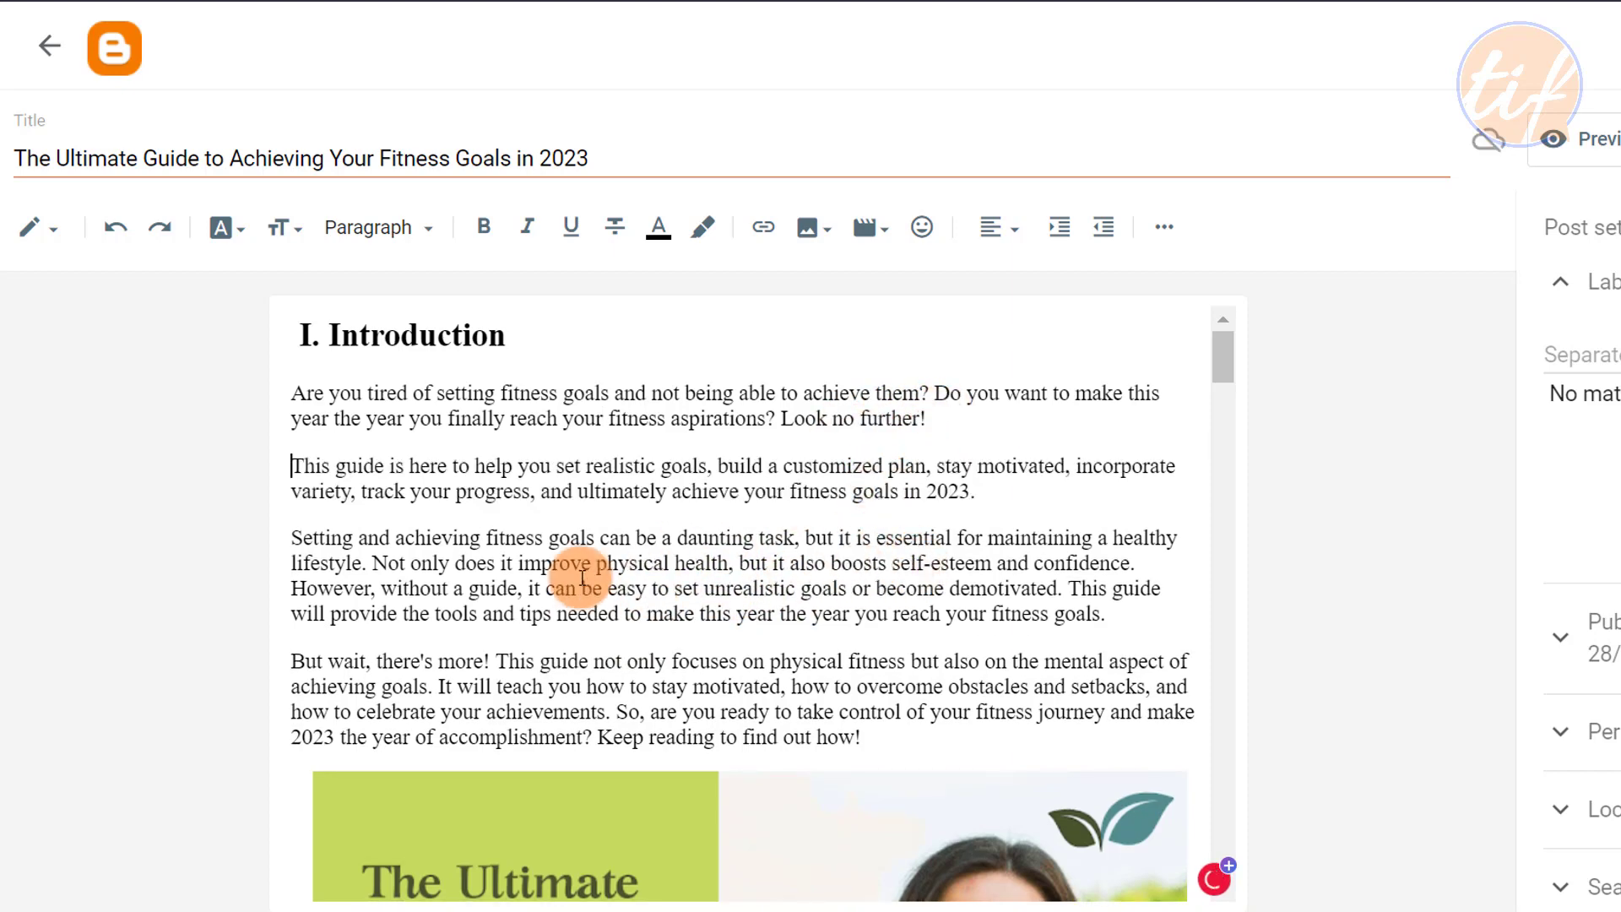
click(295, 587)
key(Return)
- Split the "But wait, there's more!" paragraph before "It will teach you" and before "So, are you ready"
scroll(706, 590, down, 1)
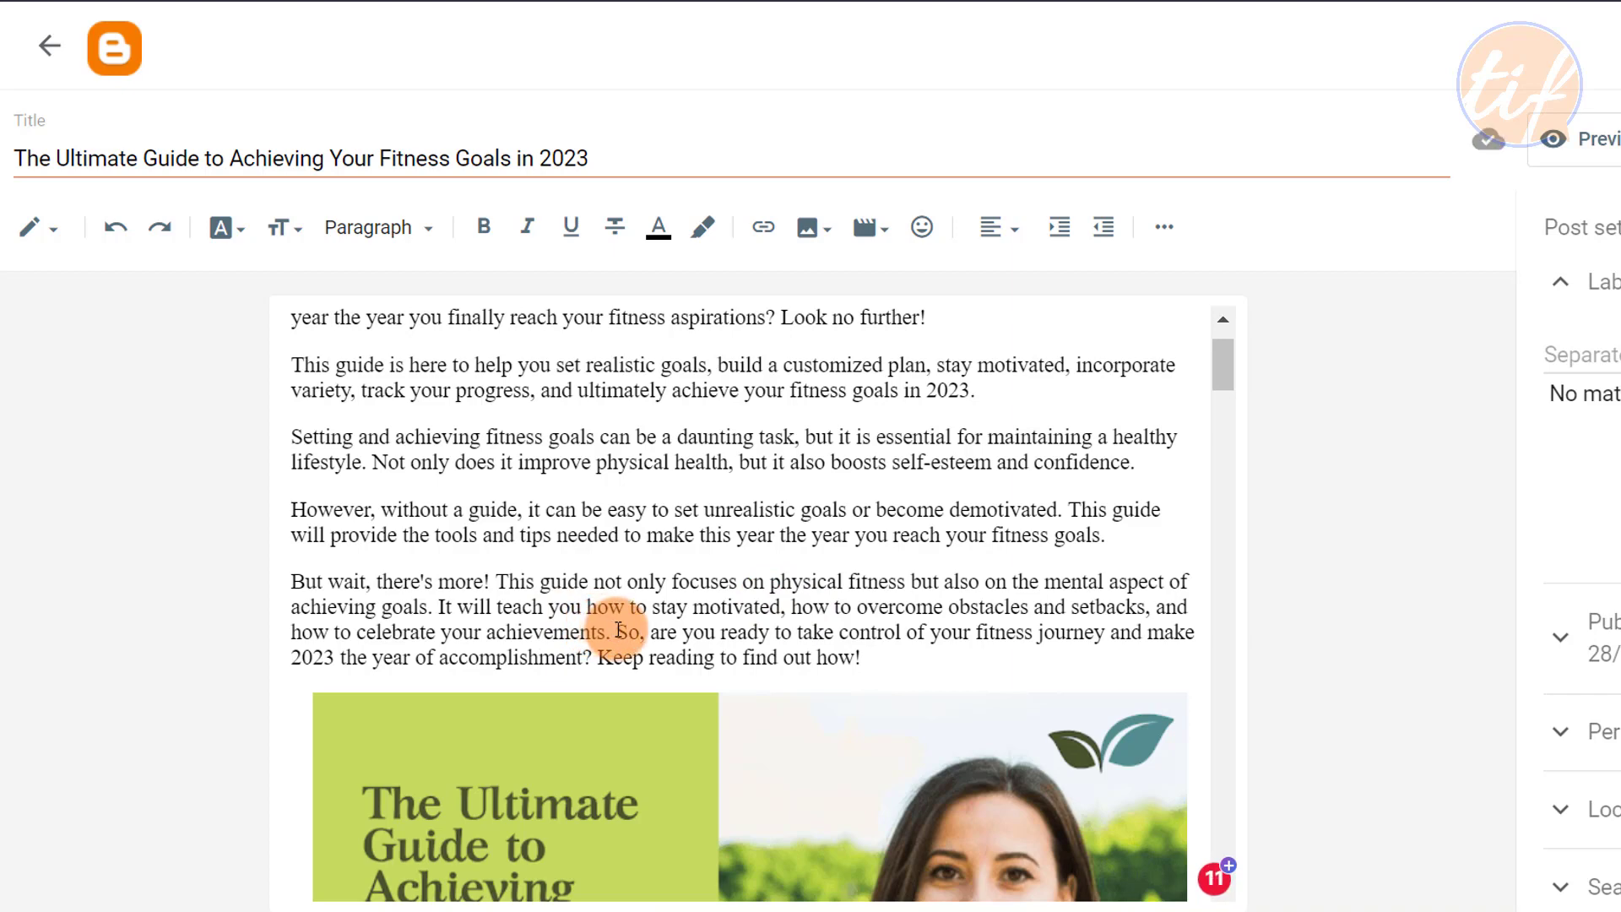
click(618, 630)
key(Return)
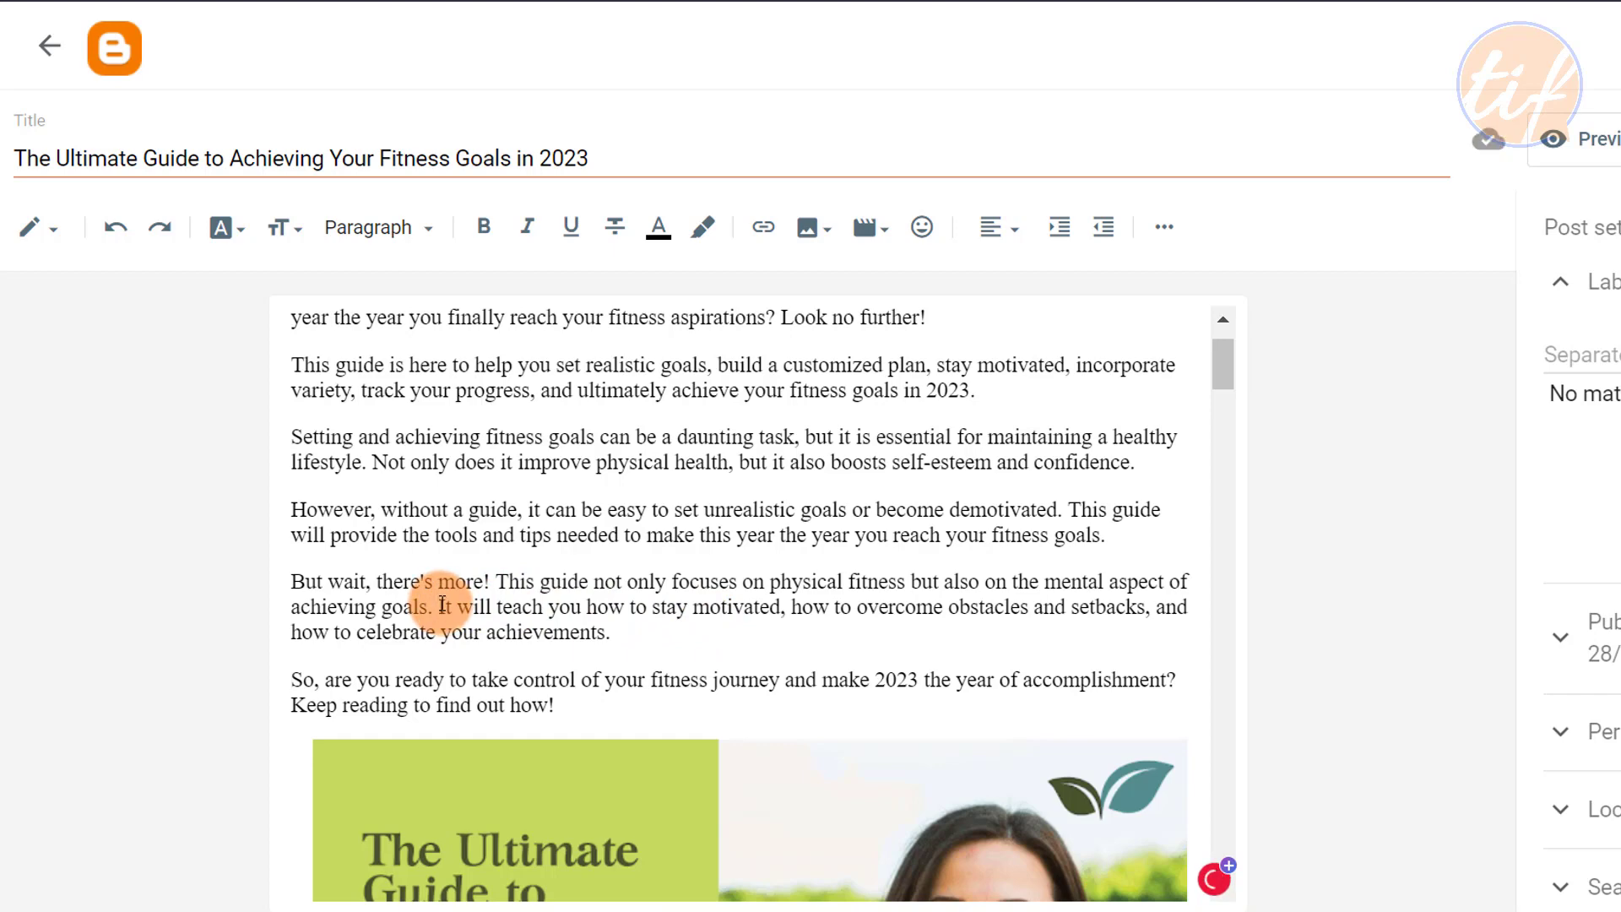
click(441, 604)
key(Return)
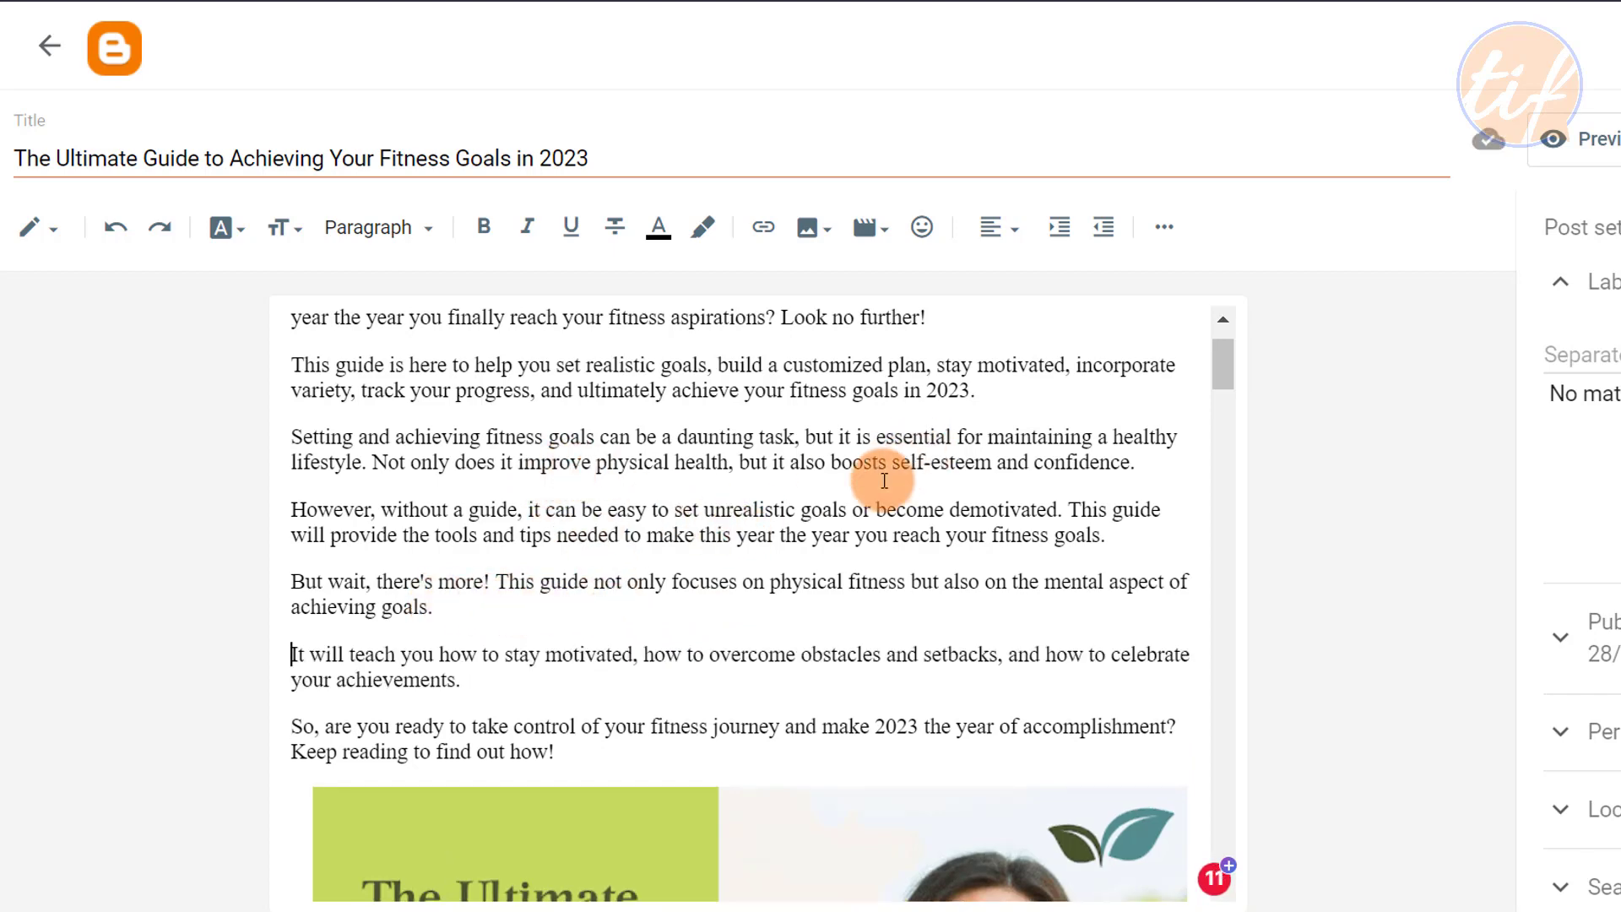
scroll(879, 473, up, 1)
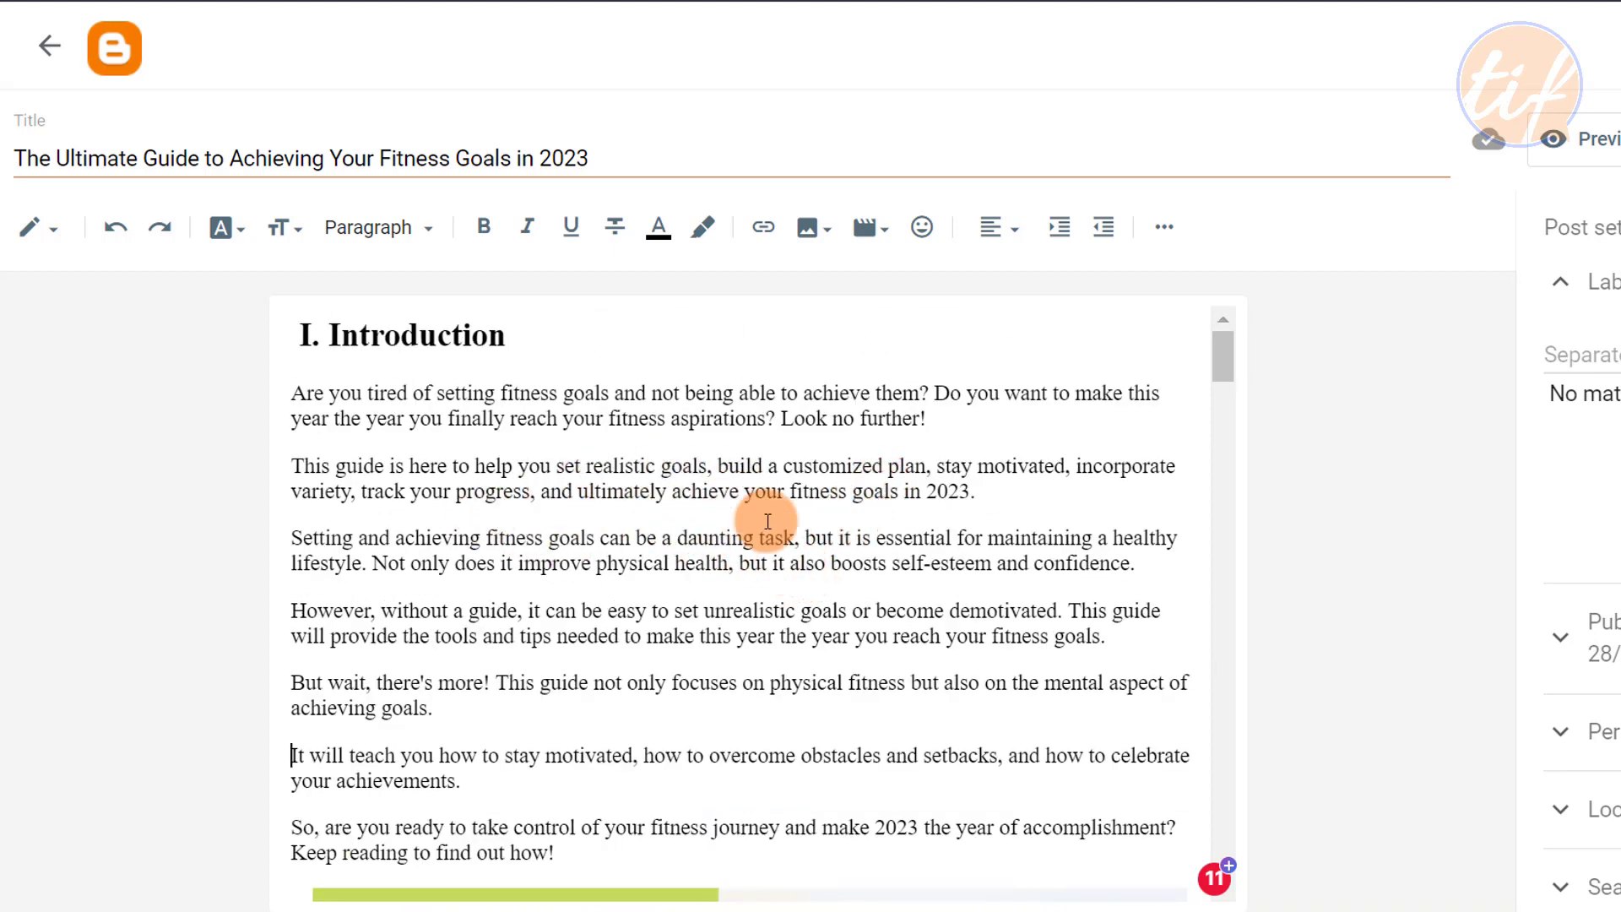
scroll(756, 557, down, 7)
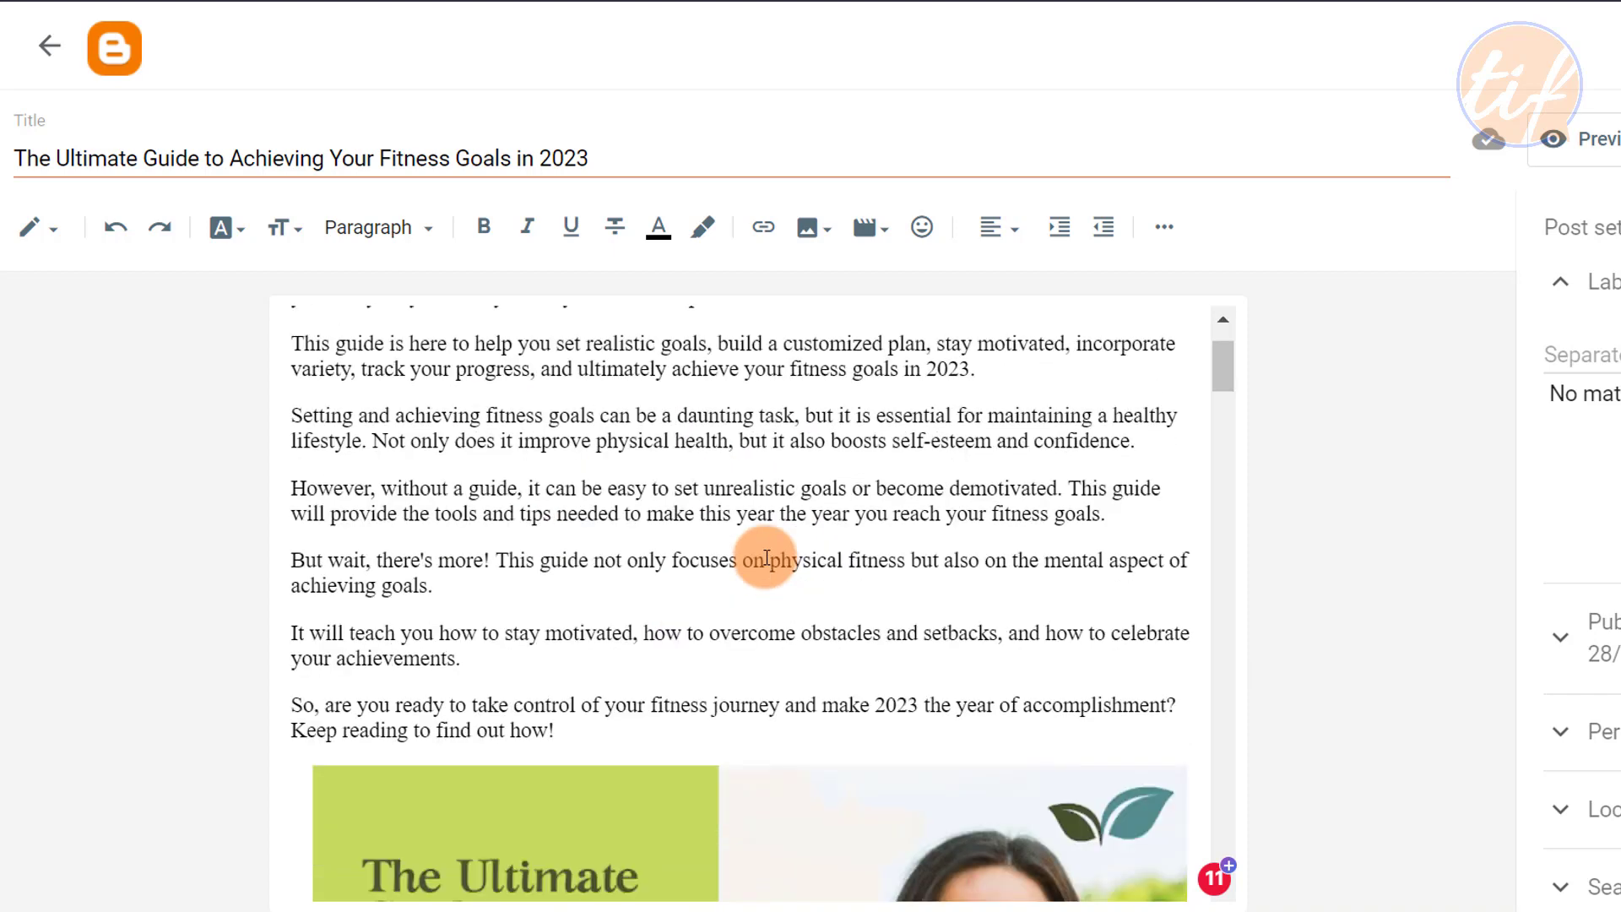
- Split the first paragraph of the "II. Setting Realistic Goals" section before "However, setting unrealistic goals"
scroll(755, 547, down, 8)
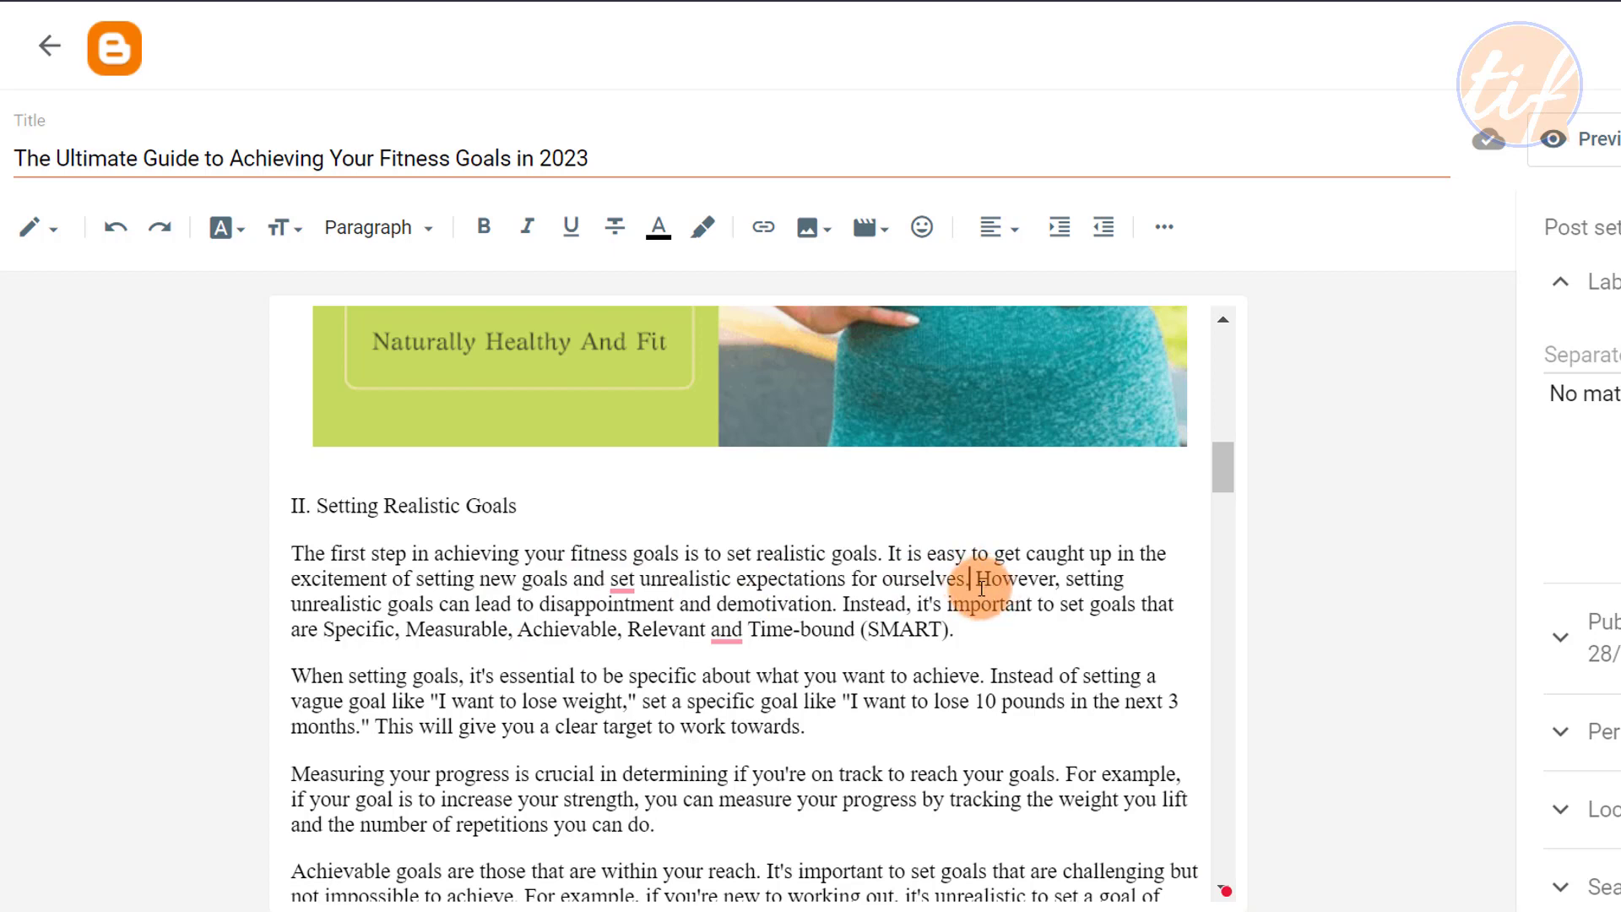
key(Delete)
key(Return)
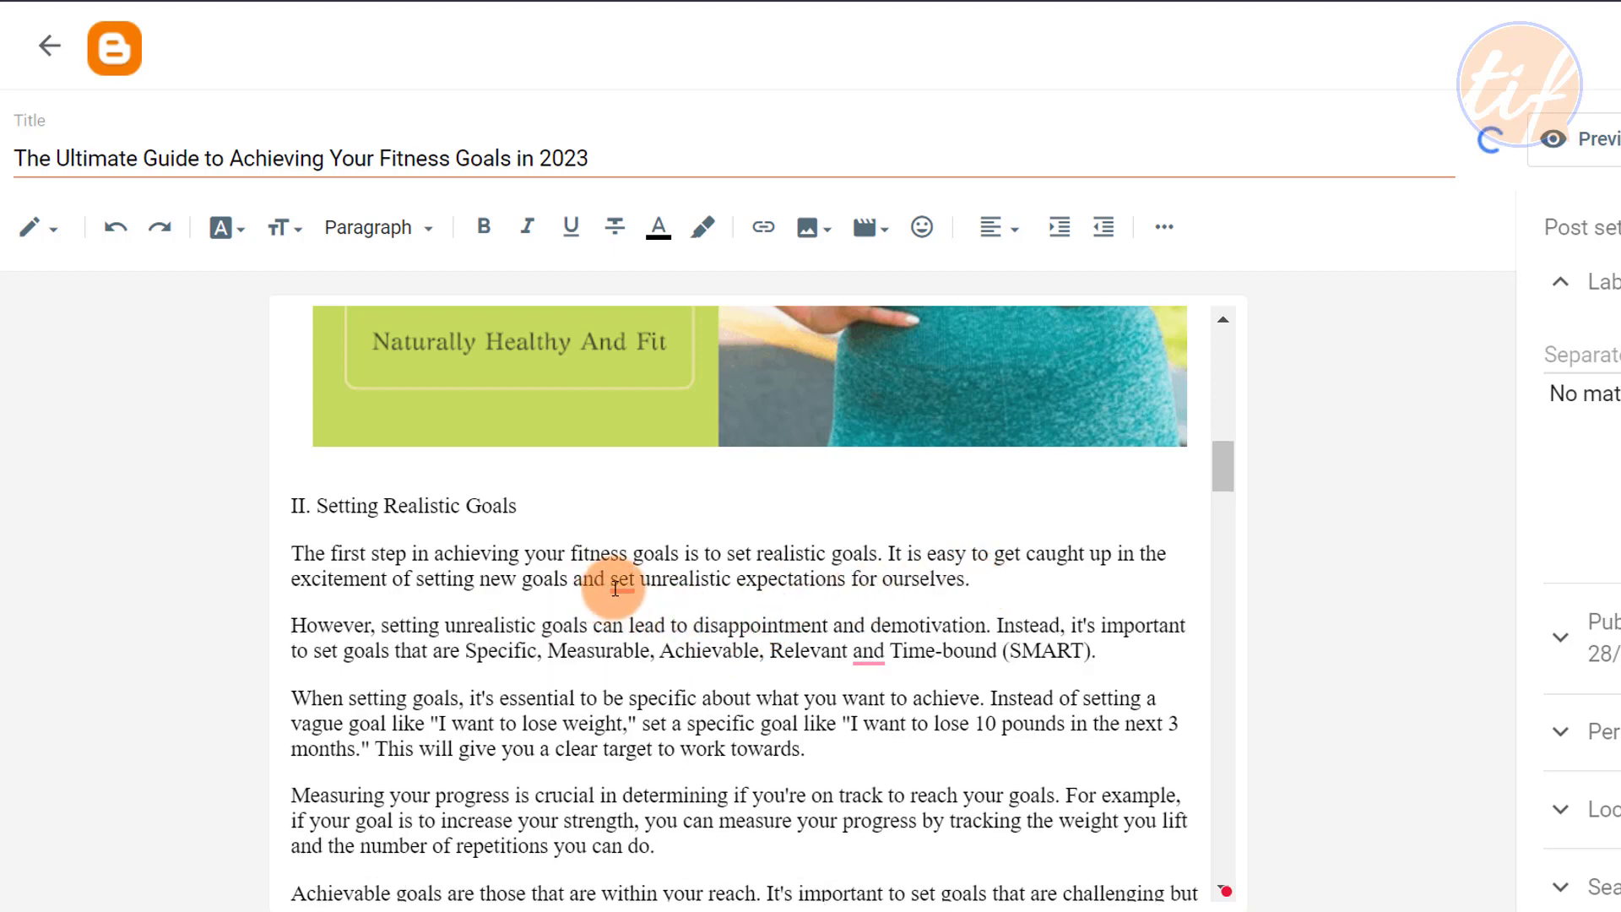
- Apply the grammar corrections that change "set" to "setting" and add a comma after "Relevant" in the realistic goals section
mouse_move(622, 581)
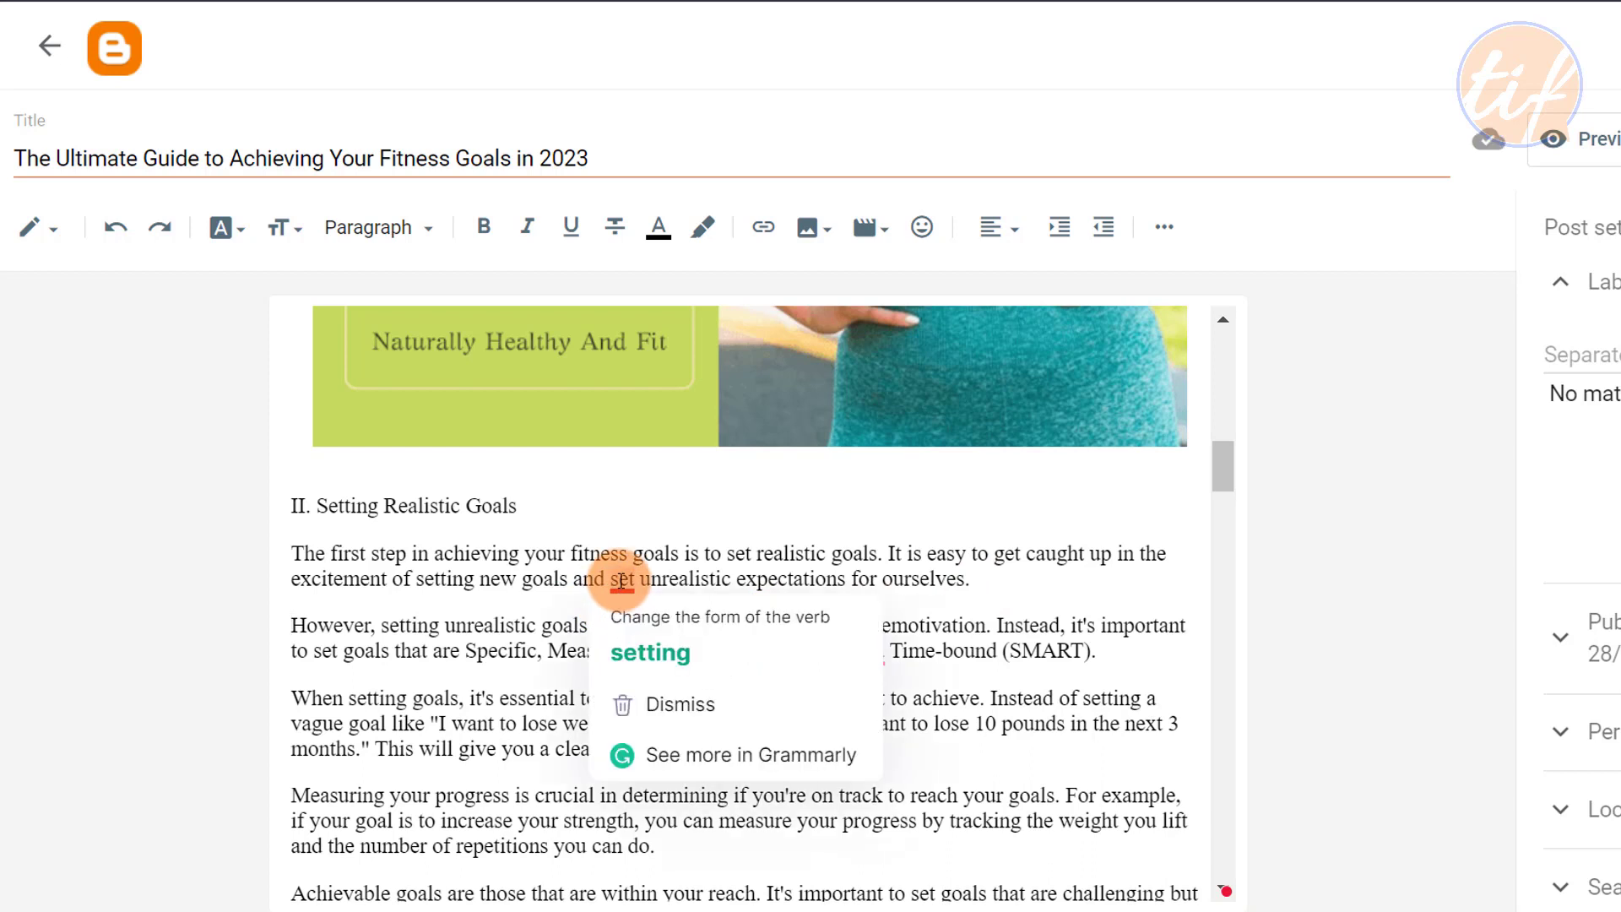
click(639, 651)
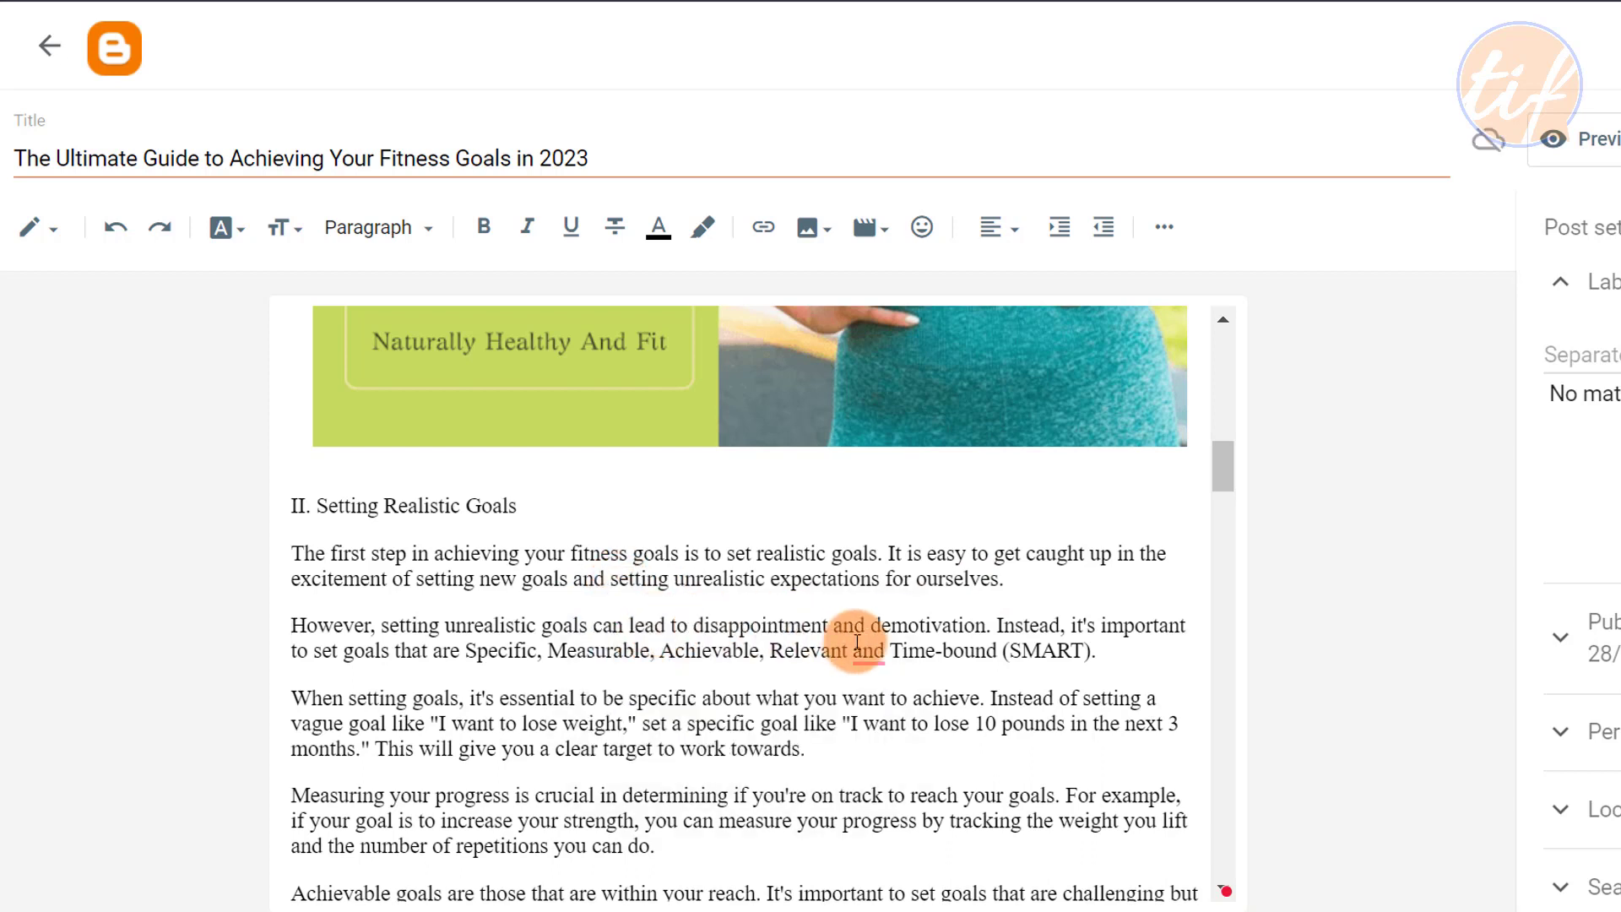
mouse_move(875, 655)
click(895, 720)
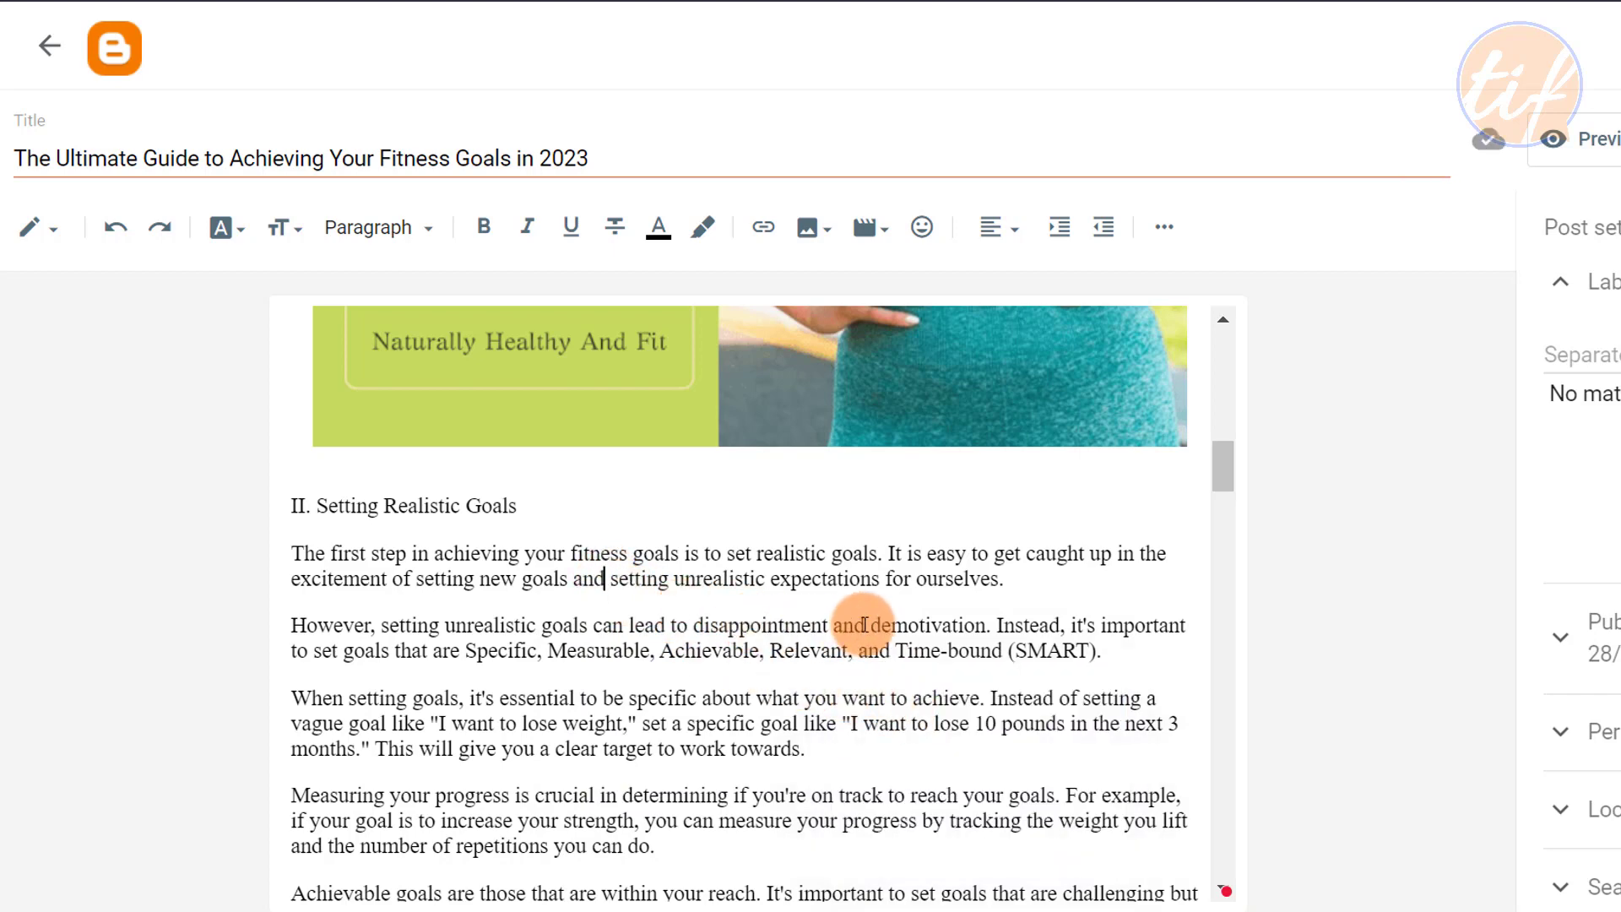
- Split the "Measuring your progress" paragraph before "For example" and italicize "For example"
scroll(869, 624, down, 1)
scroll(759, 625, down, 1)
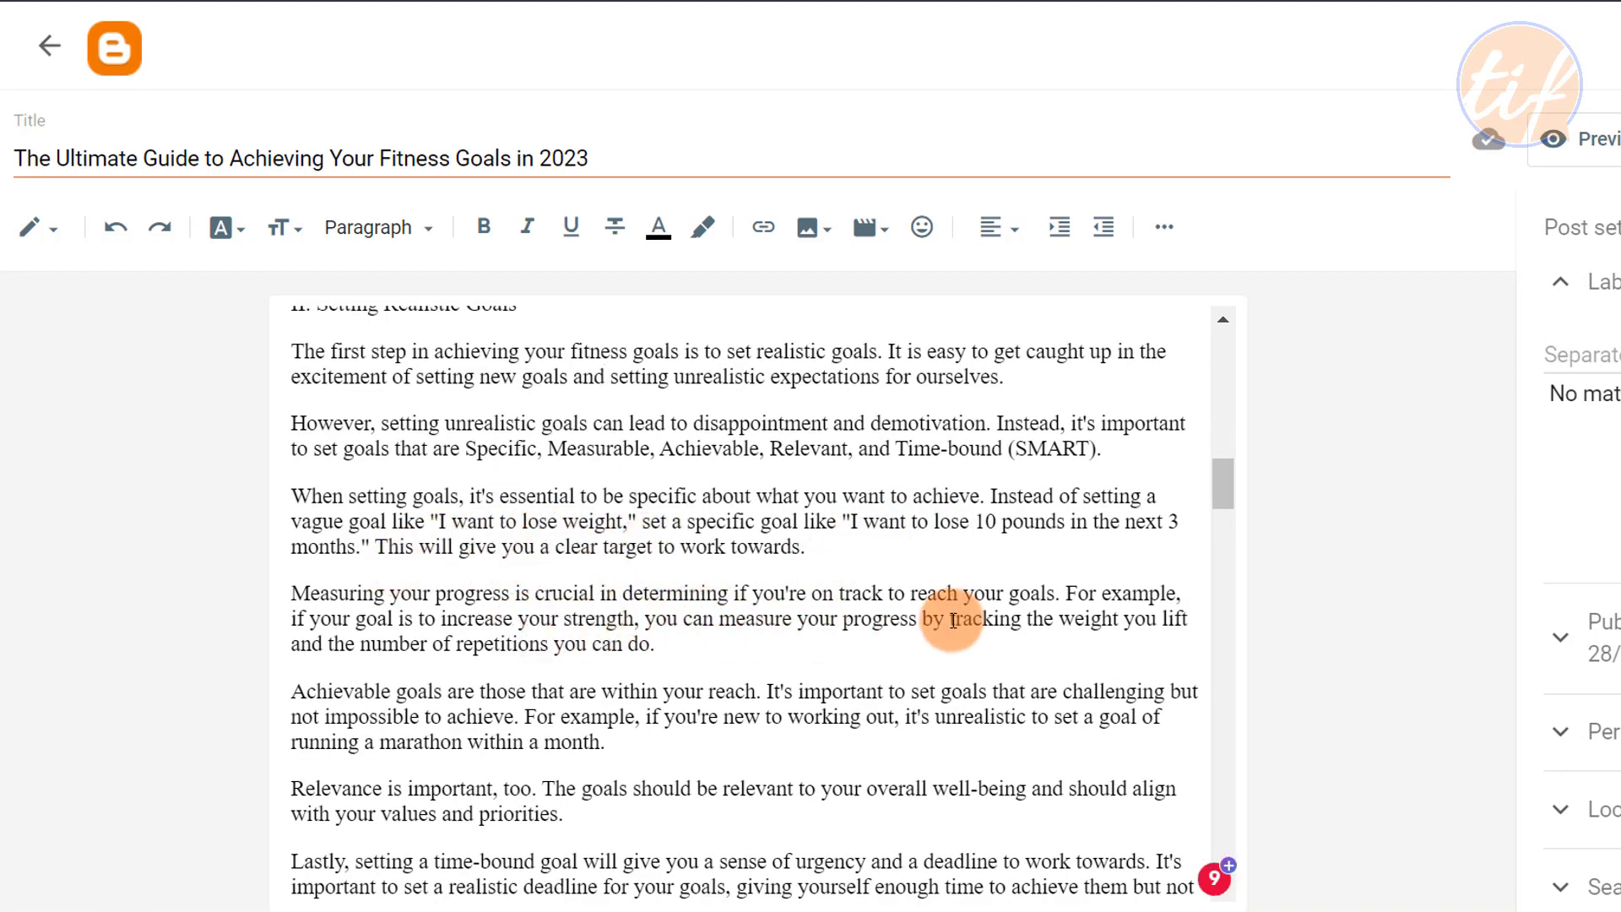
scroll(971, 567, down, 1)
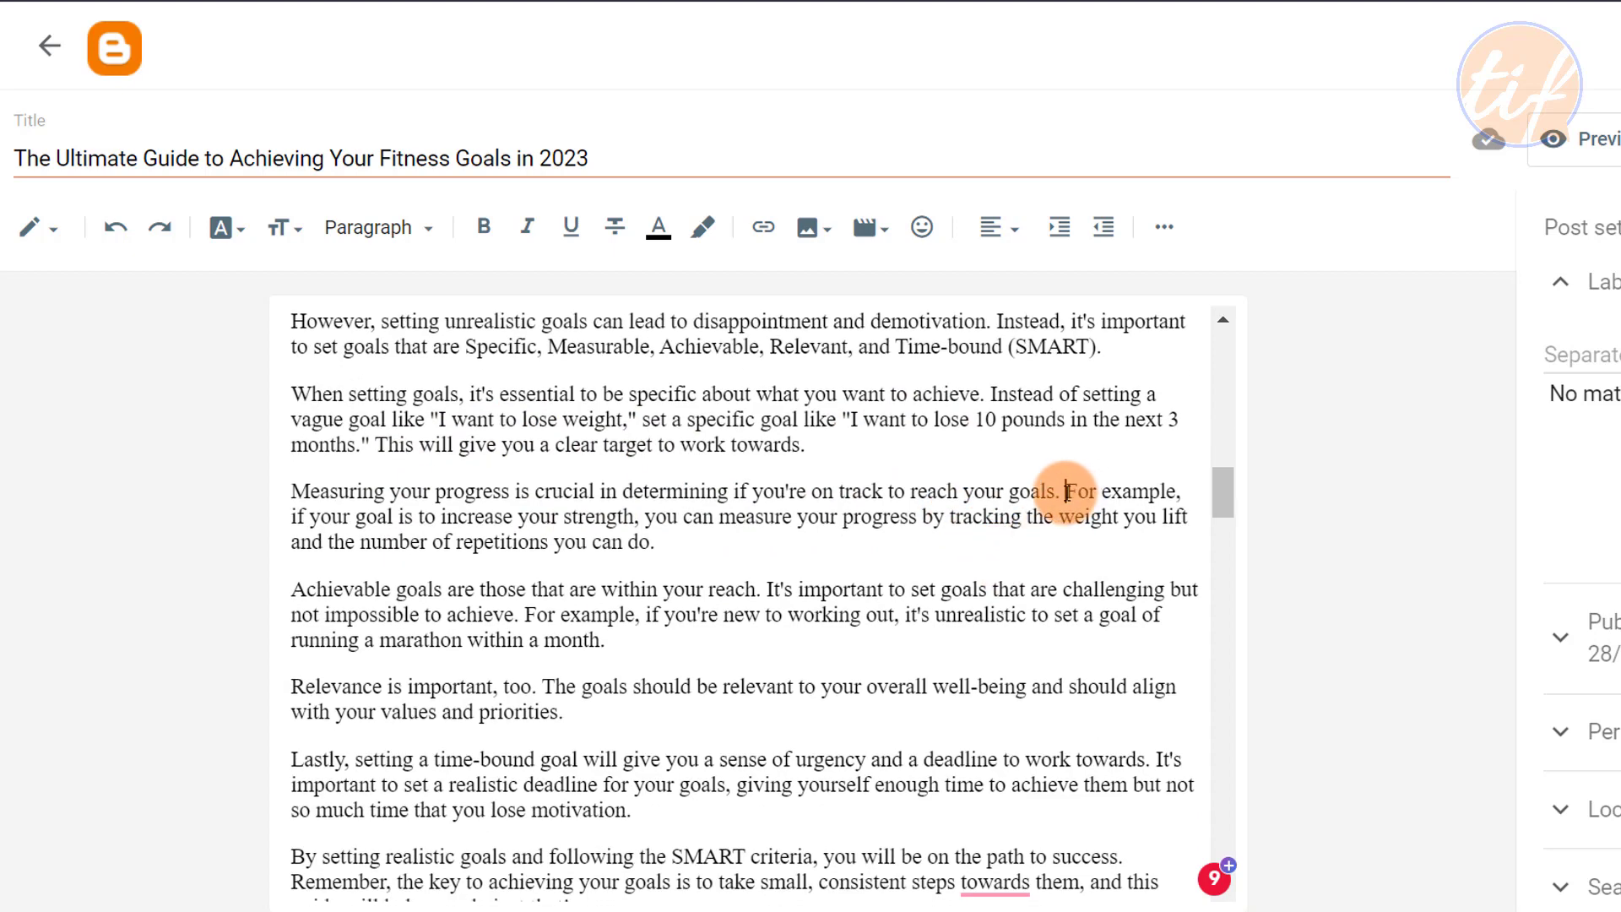
key(Return)
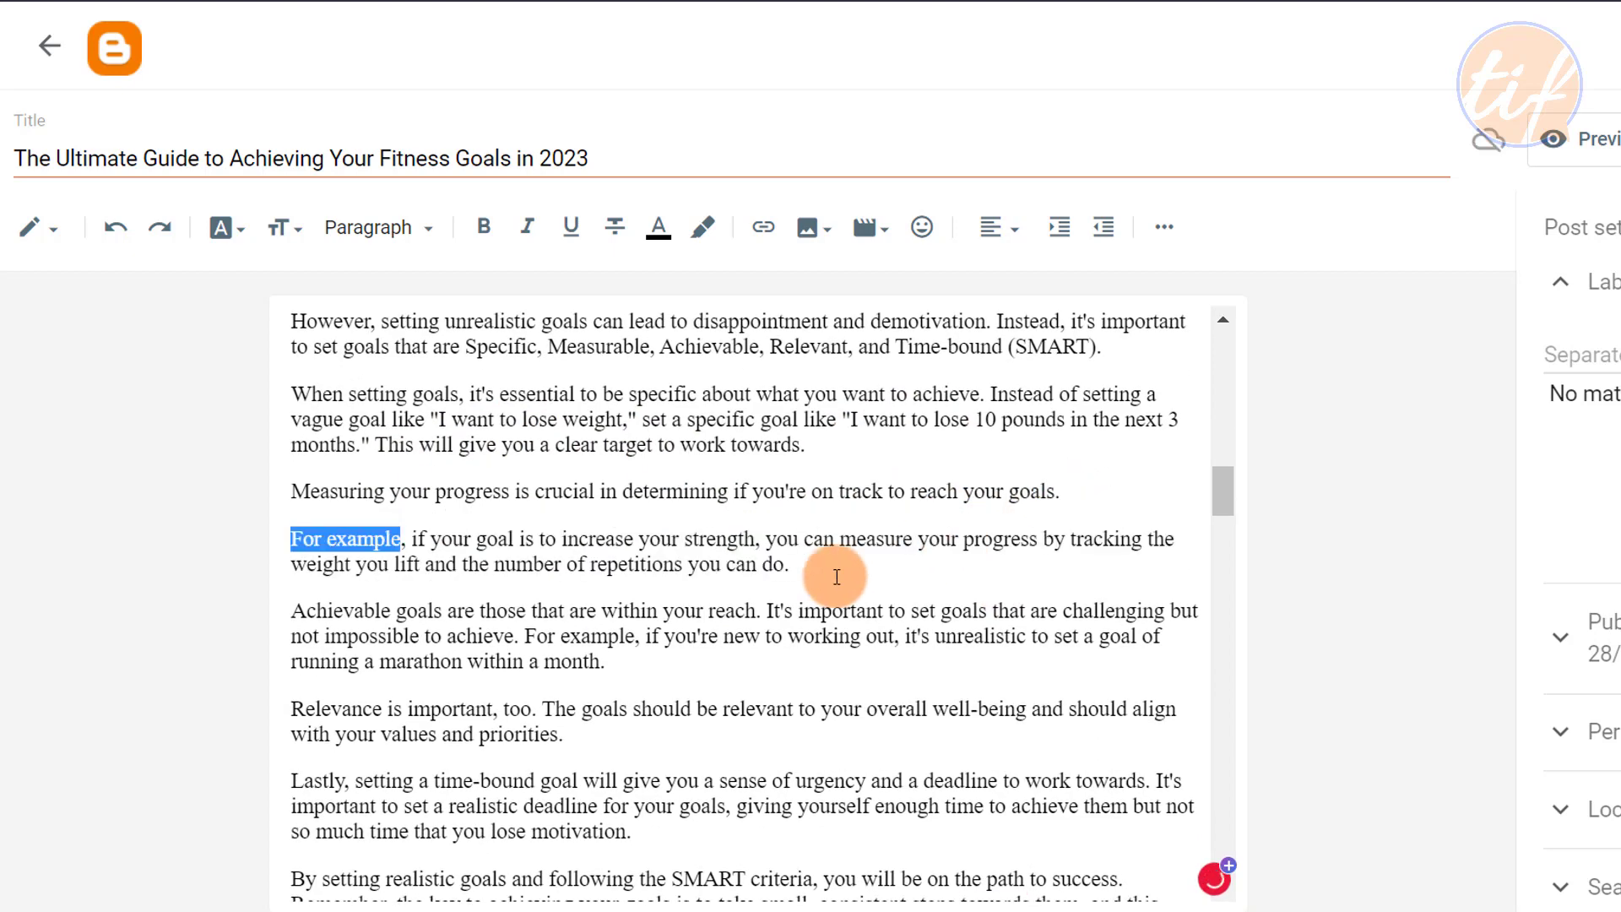
key(ctrl+i)
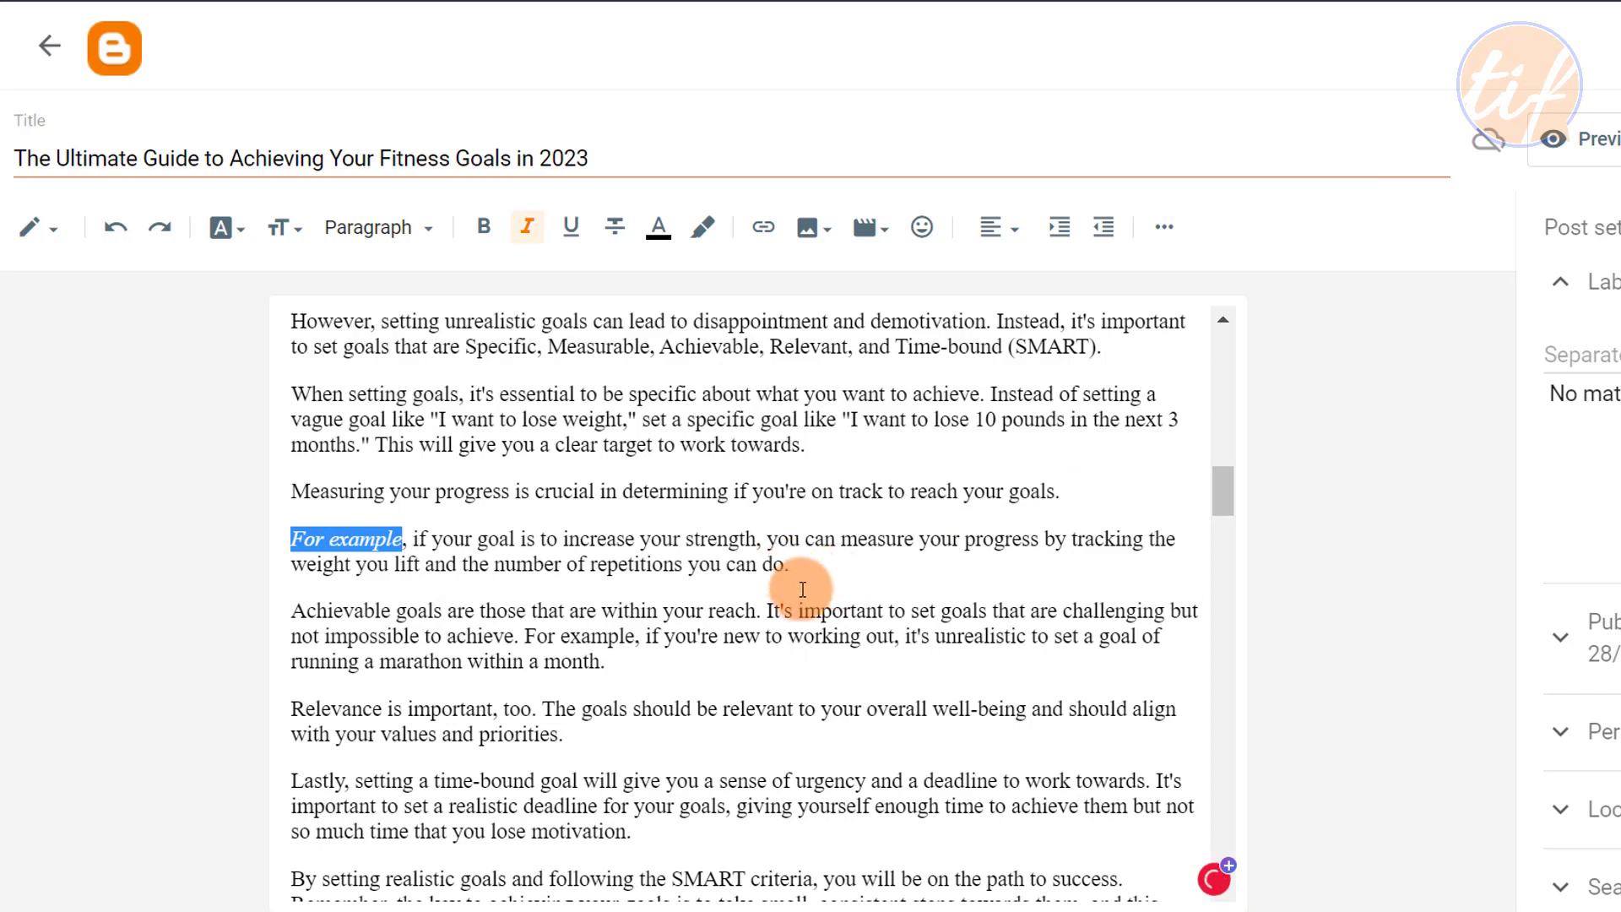
click(809, 602)
- Make the word "SMART" in parentheses after "Time-bound" bold
scroll(670, 543, up, 2)
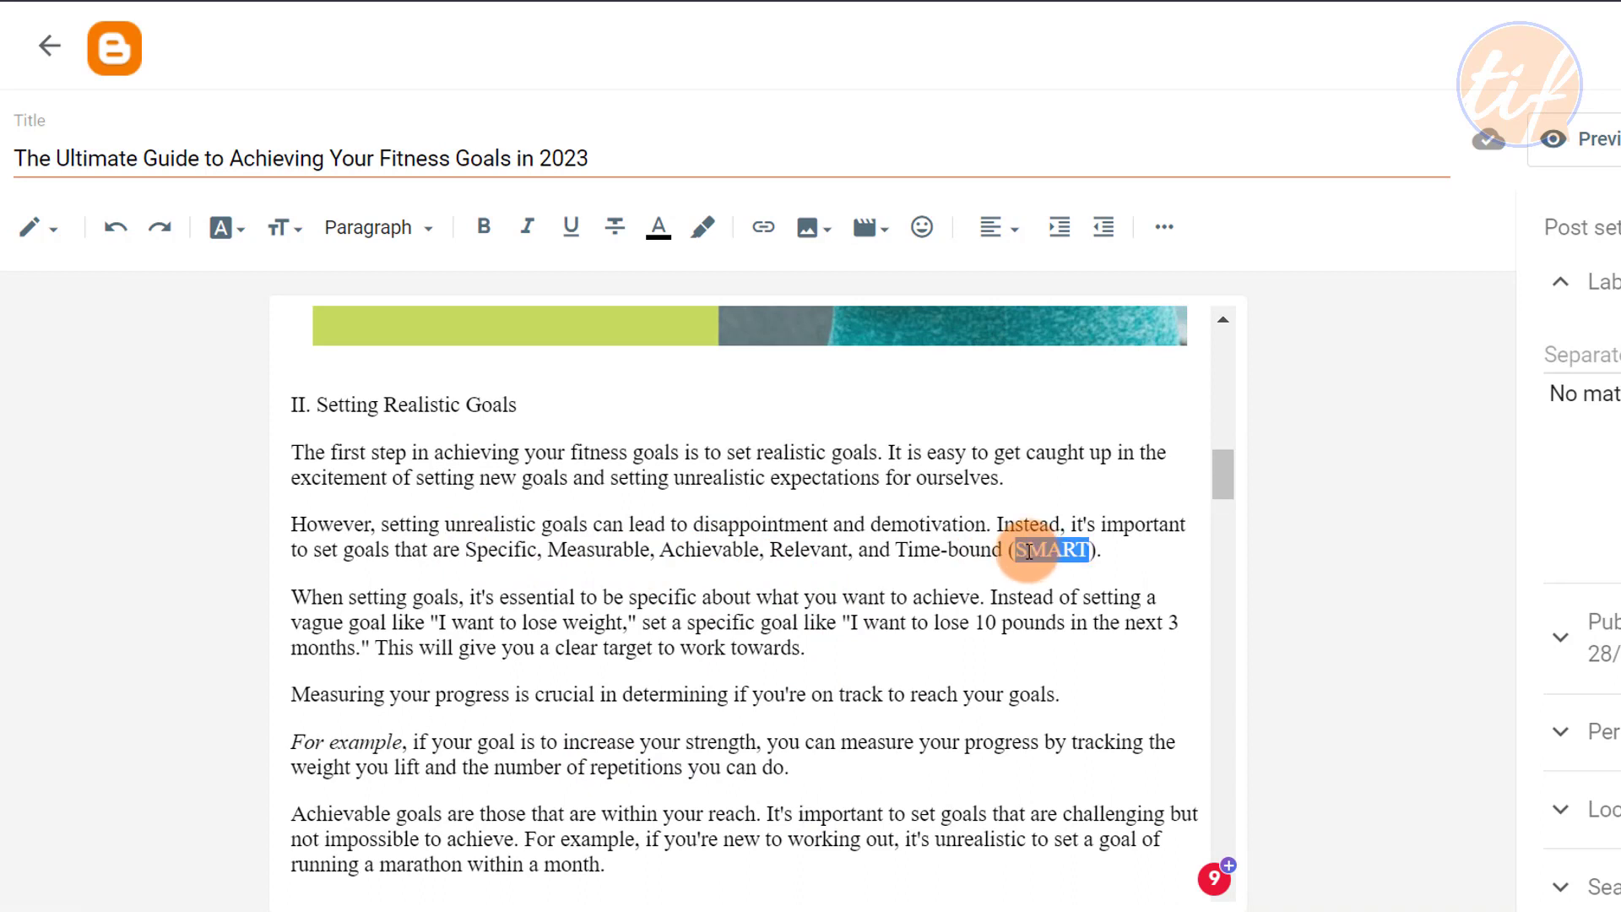
click(509, 250)
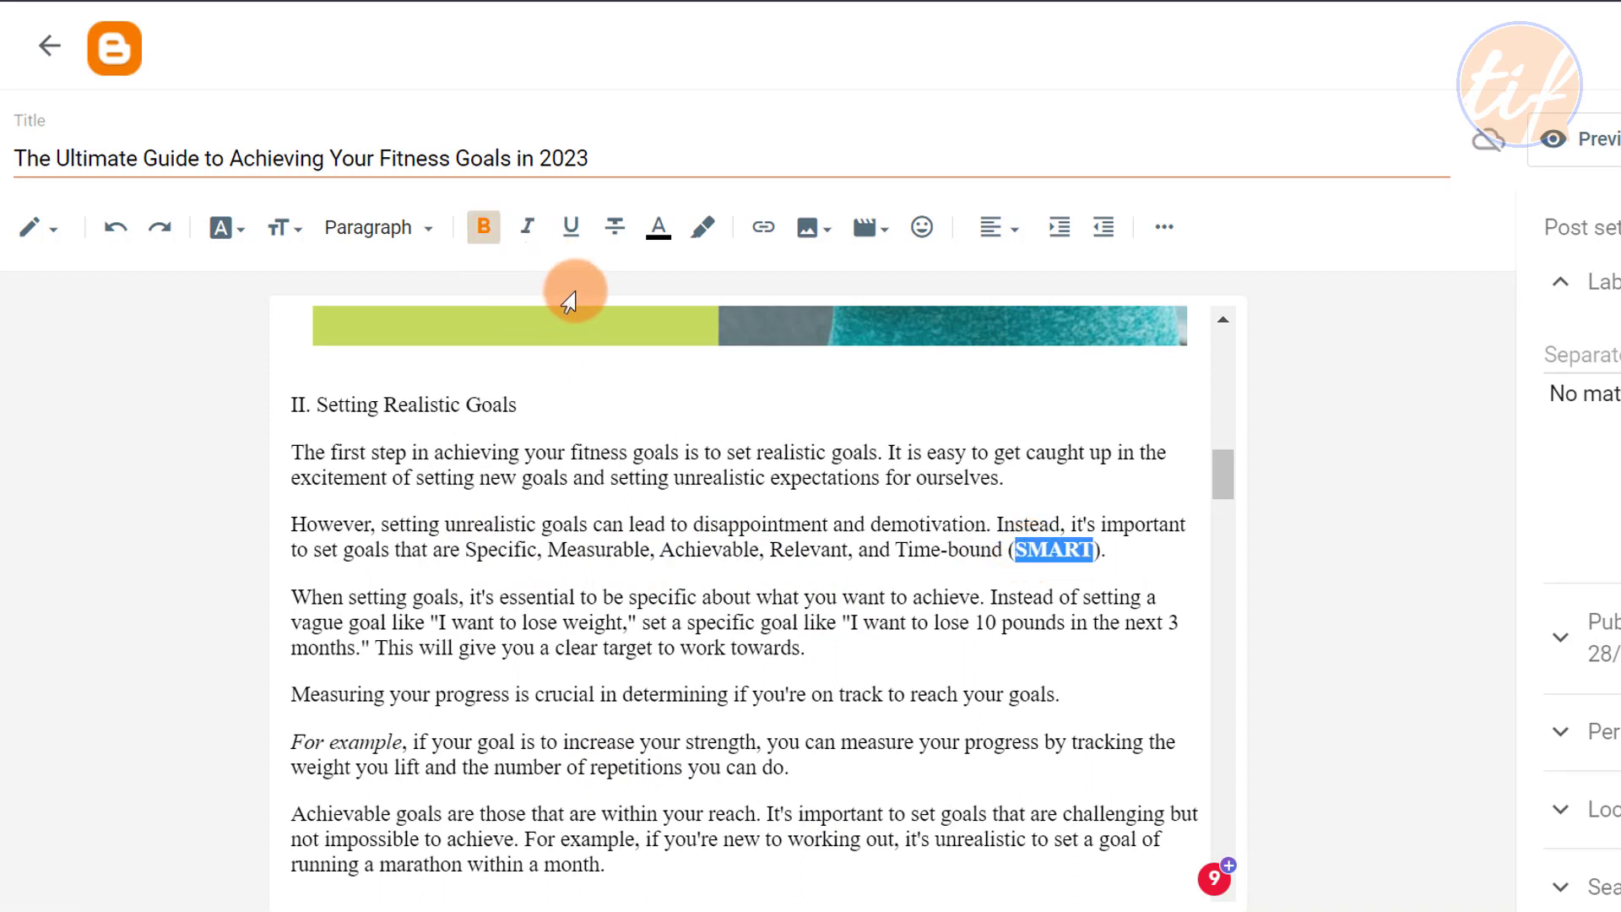
click(691, 525)
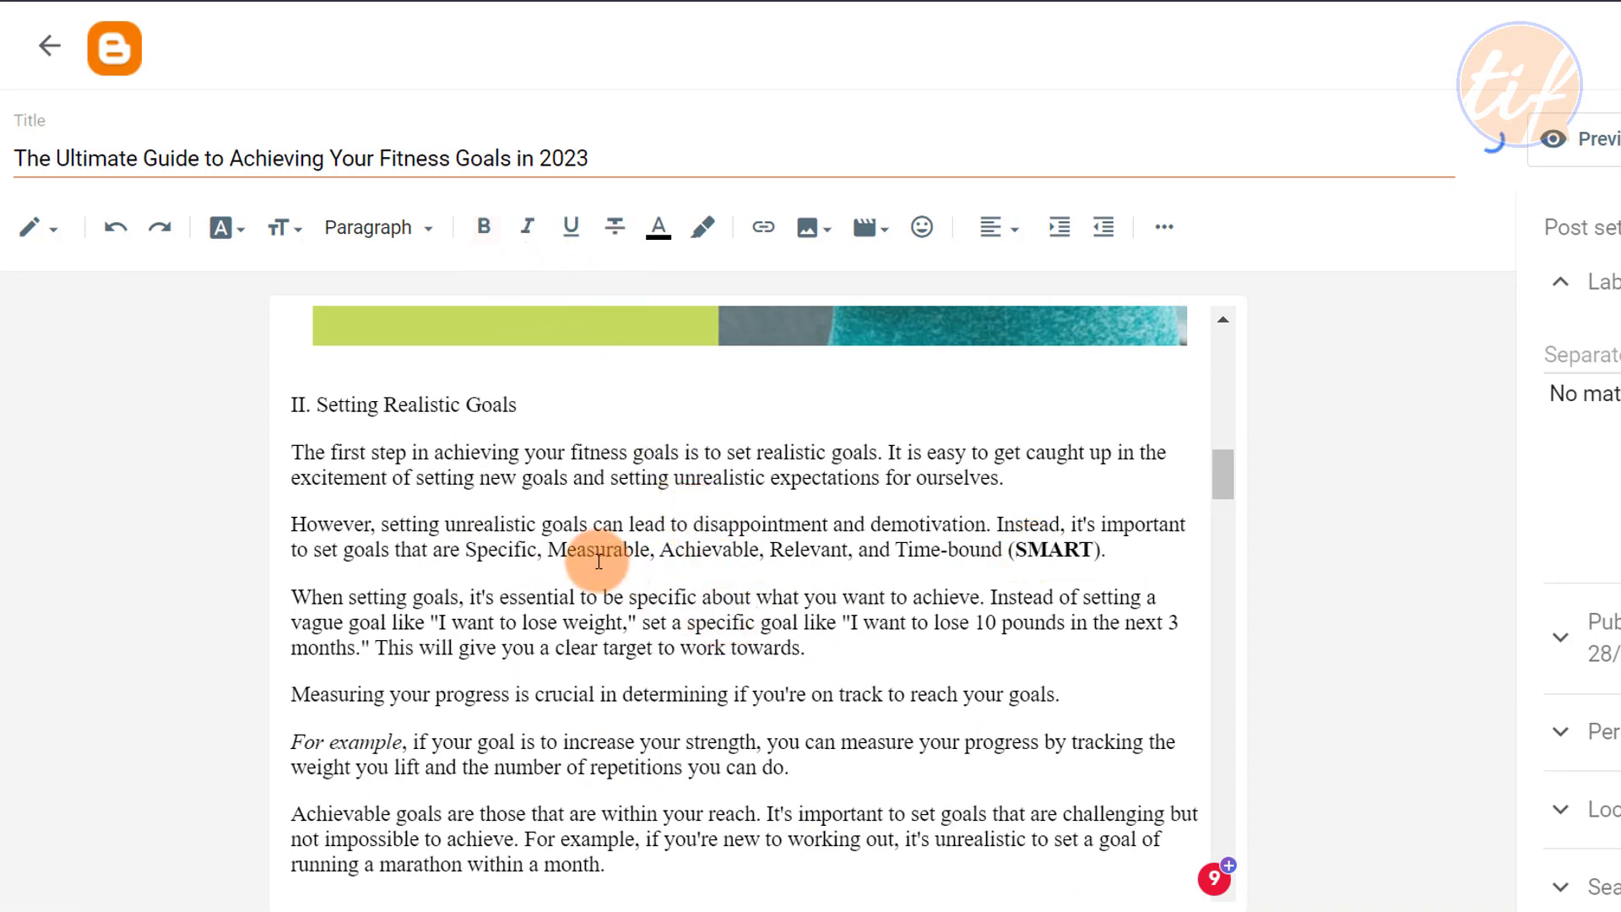
- Format the "II. Setting Realistic Goals" line with the Heading style
scroll(604, 547, up, 1)
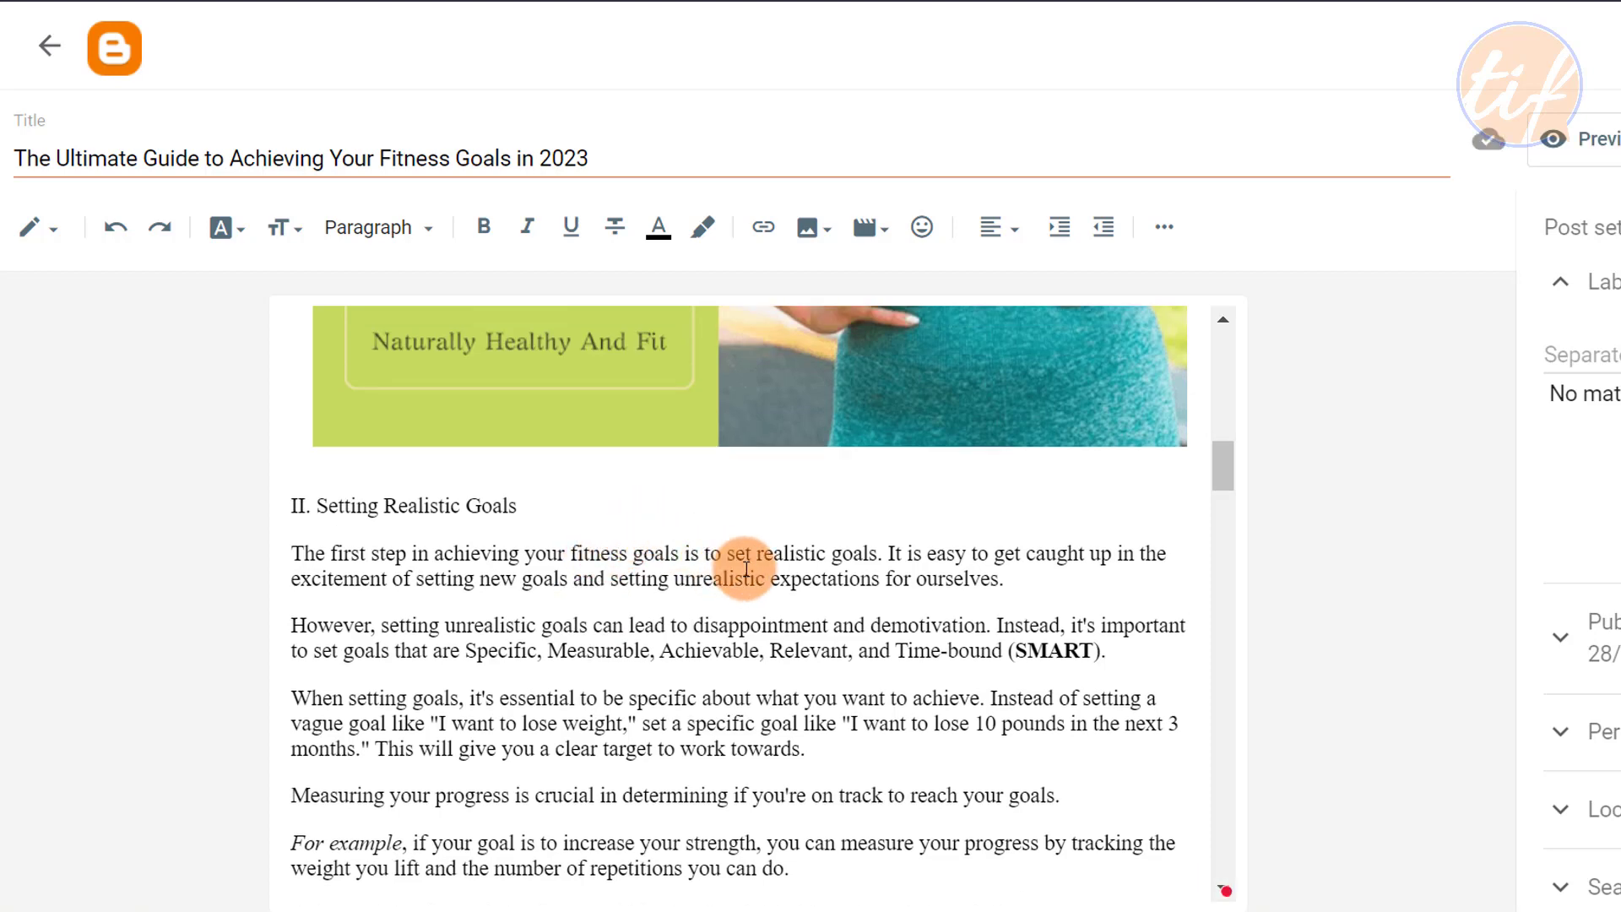
drag(550, 506, 290, 503)
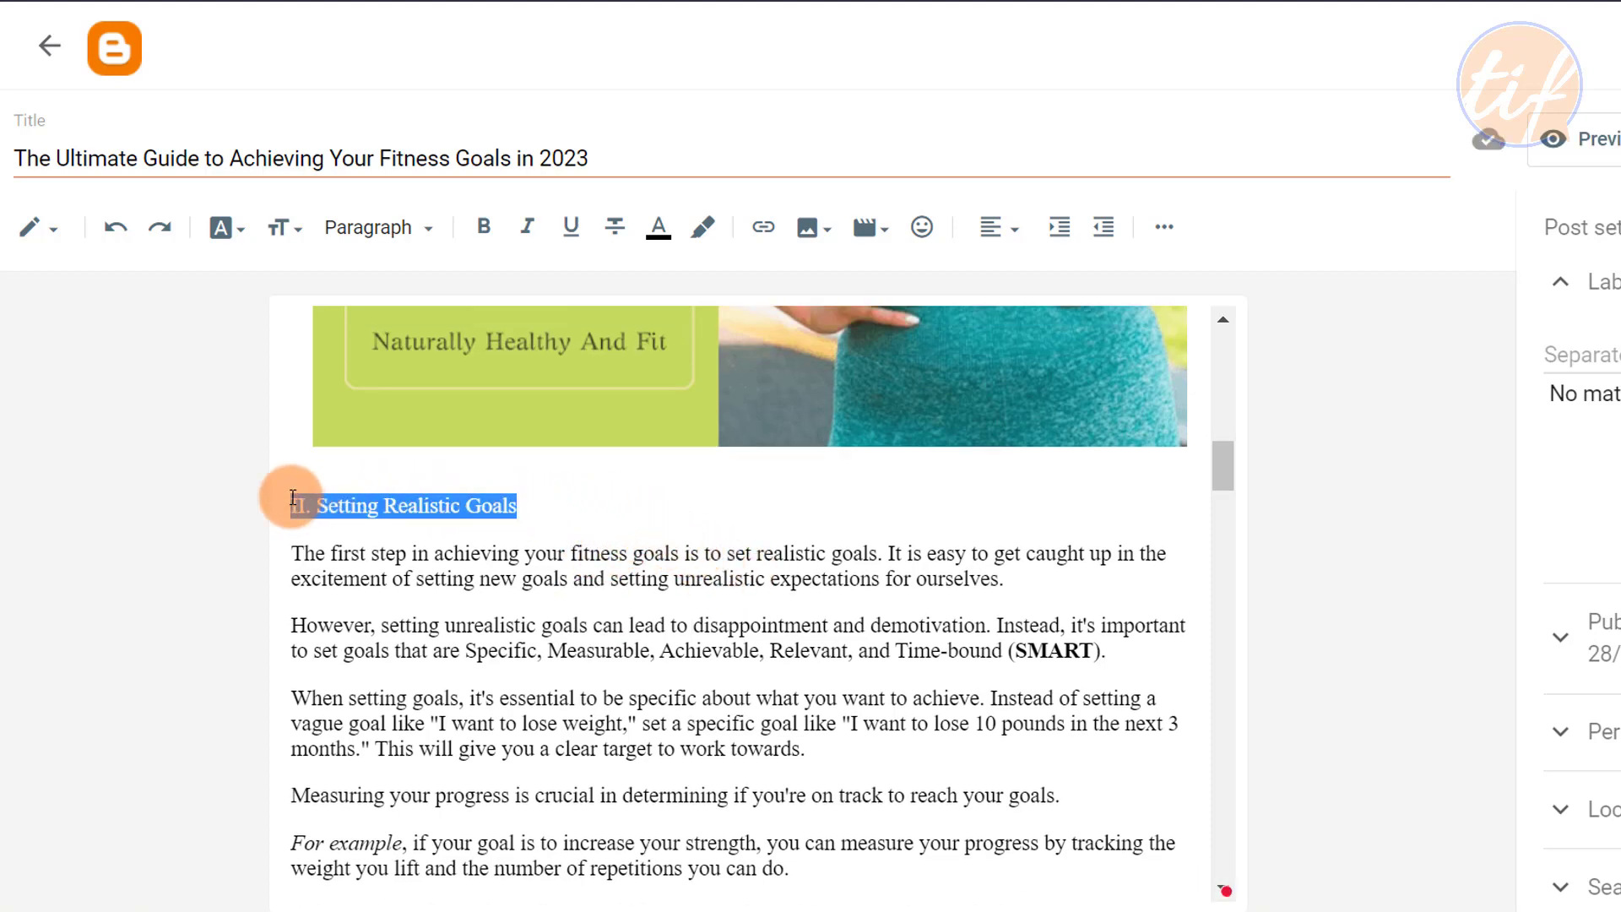
click(413, 232)
click(426, 354)
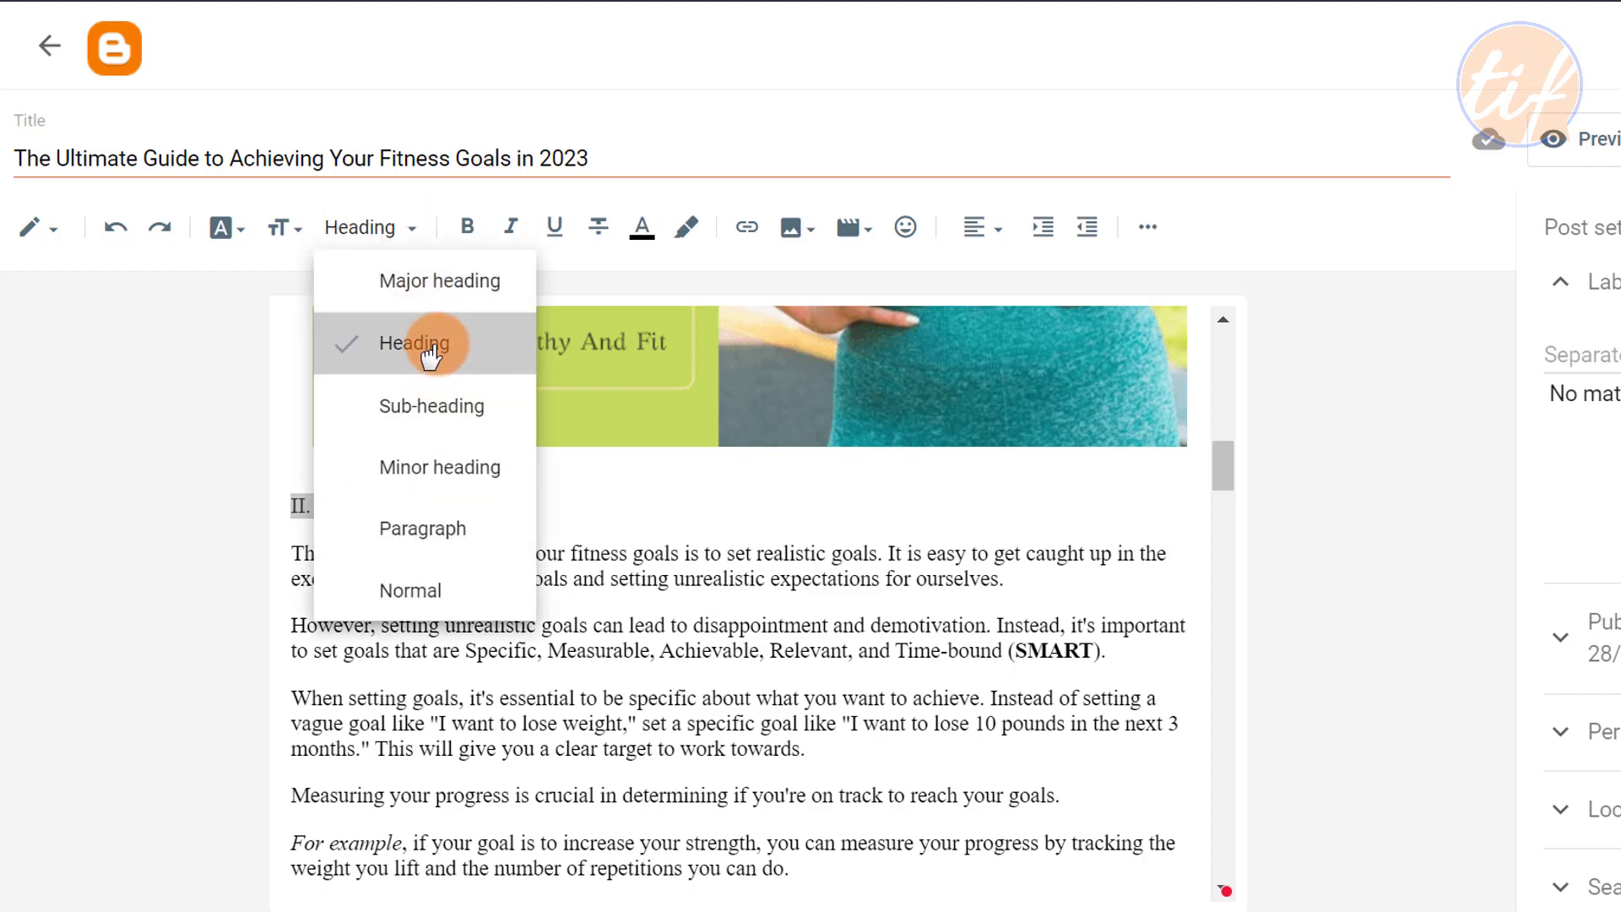
click(723, 570)
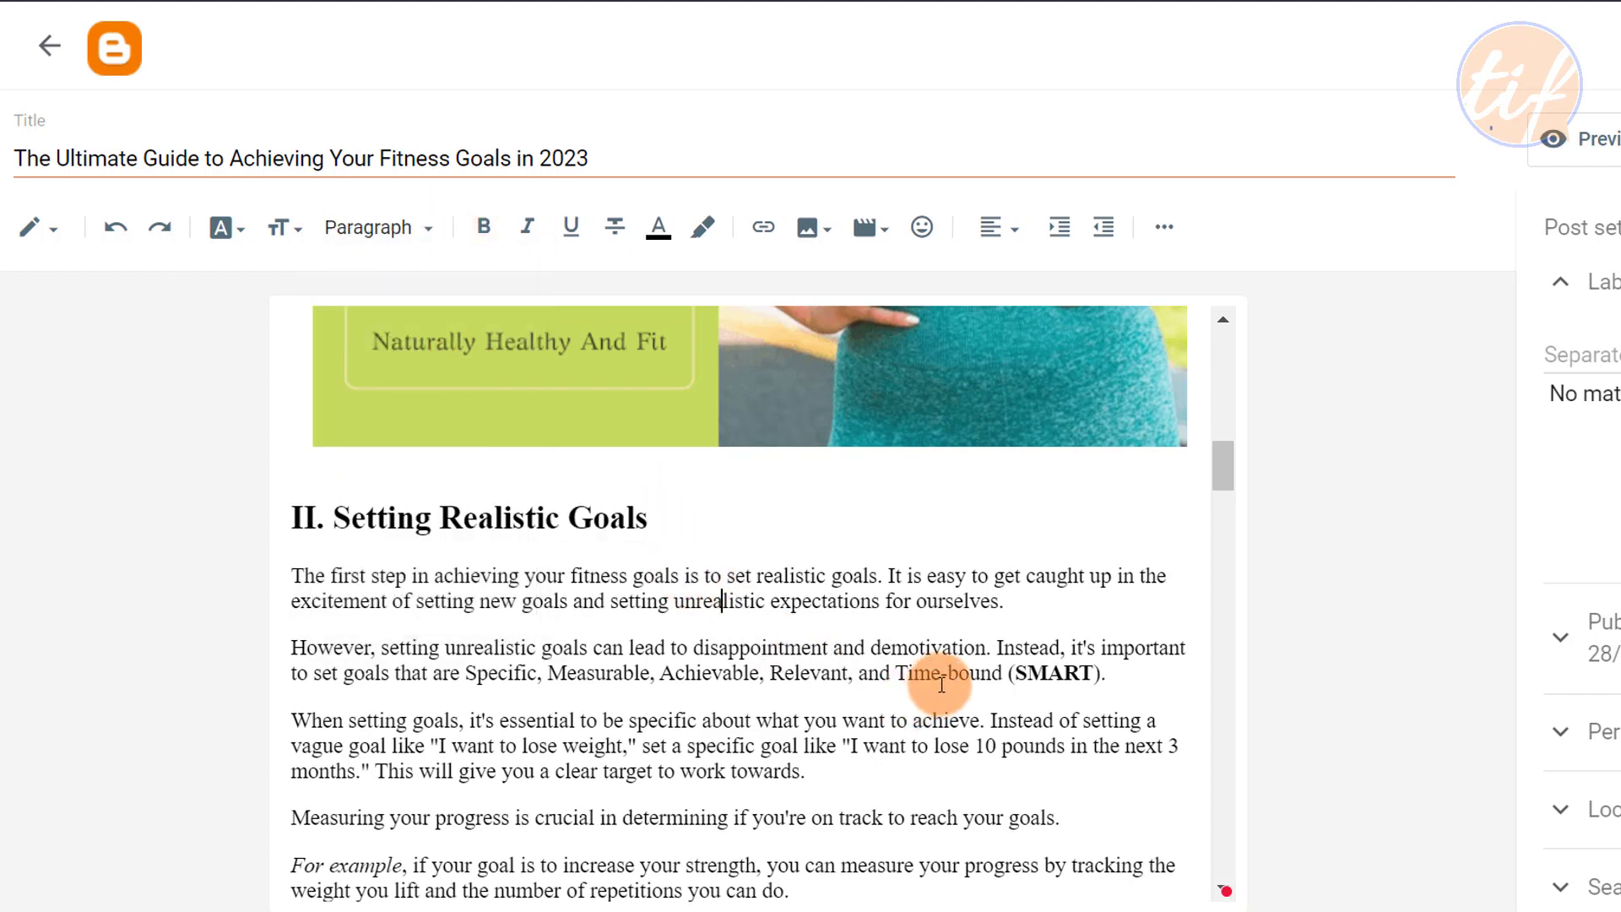
- Split the "Achievable goals" paragraph before "For example, if you're new to working out" and italicize "For example"
scroll(940, 676, down, 2)
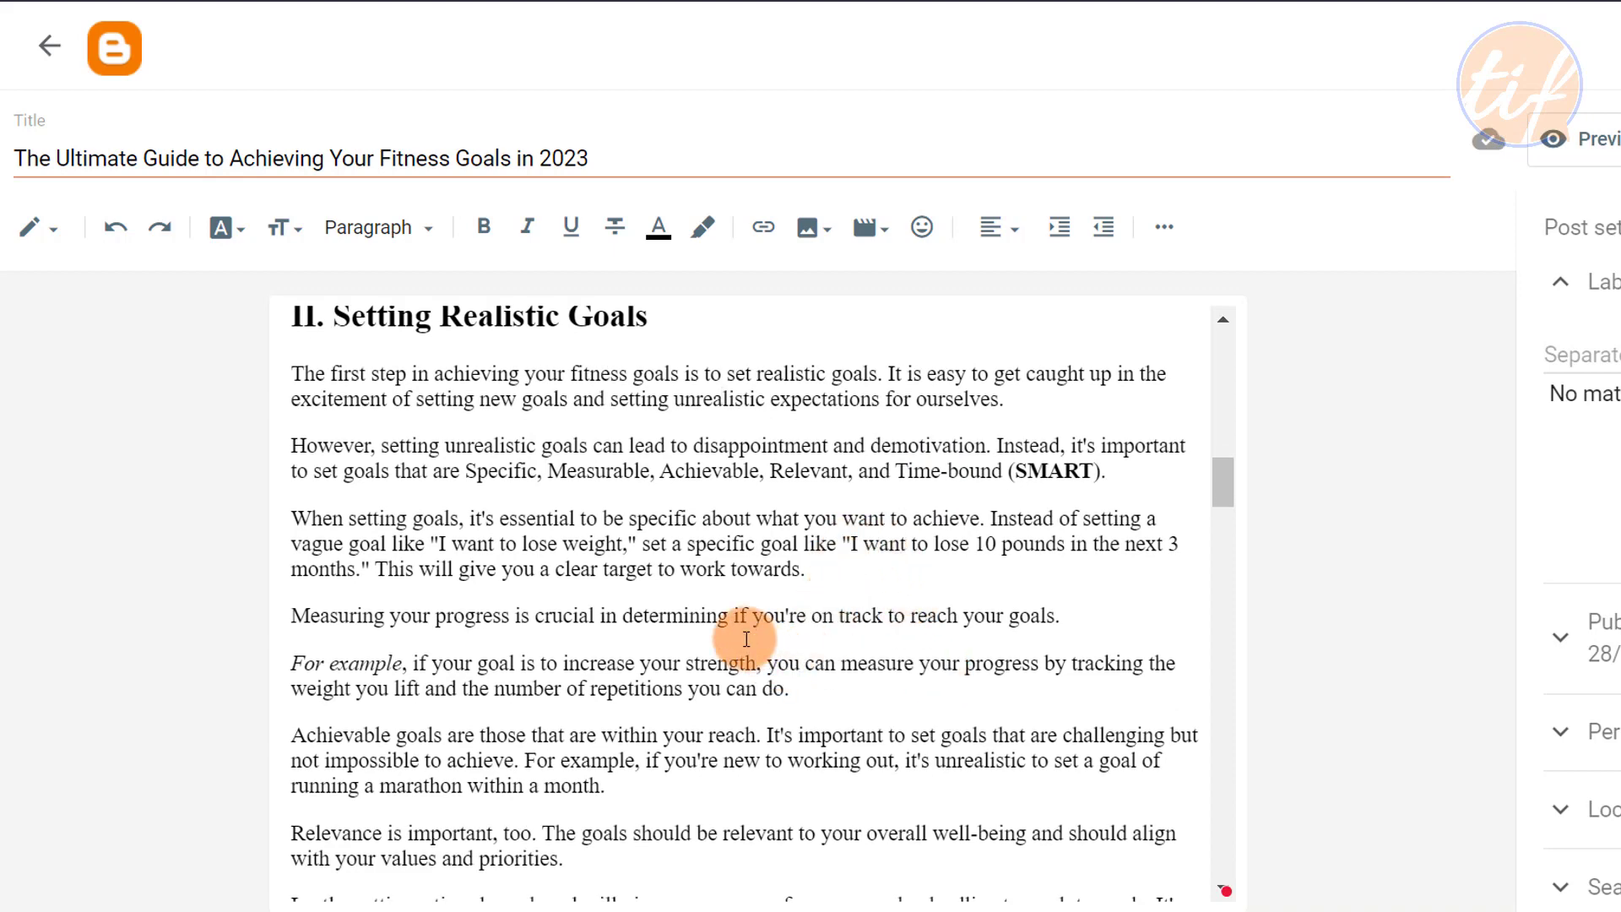
scroll(598, 632, down, 2)
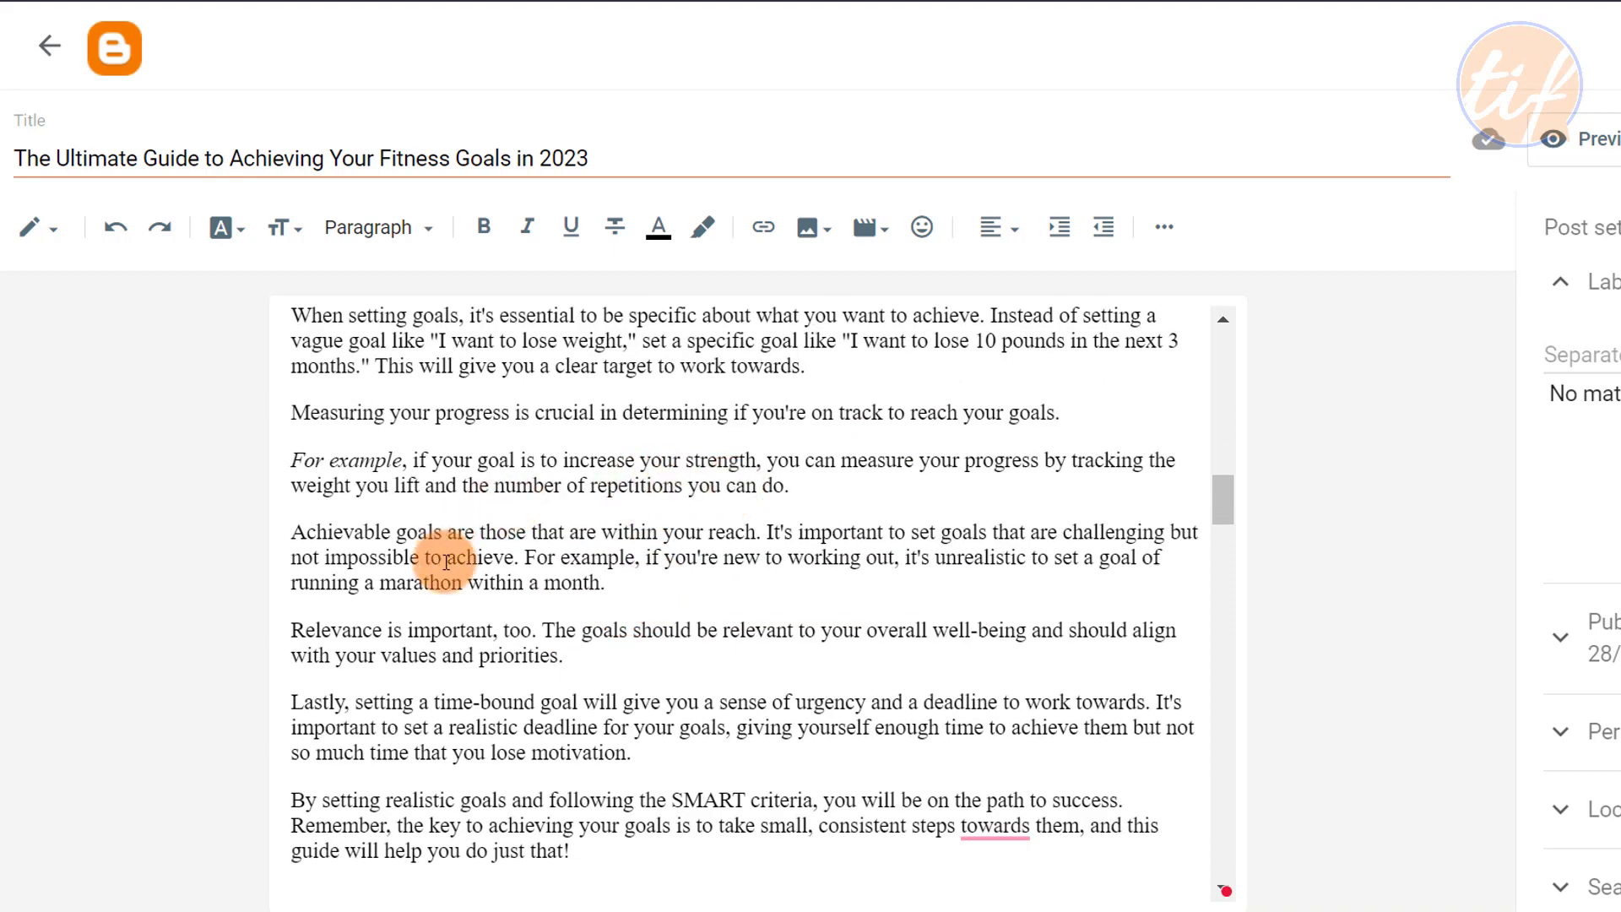
click(522, 557)
key(Return)
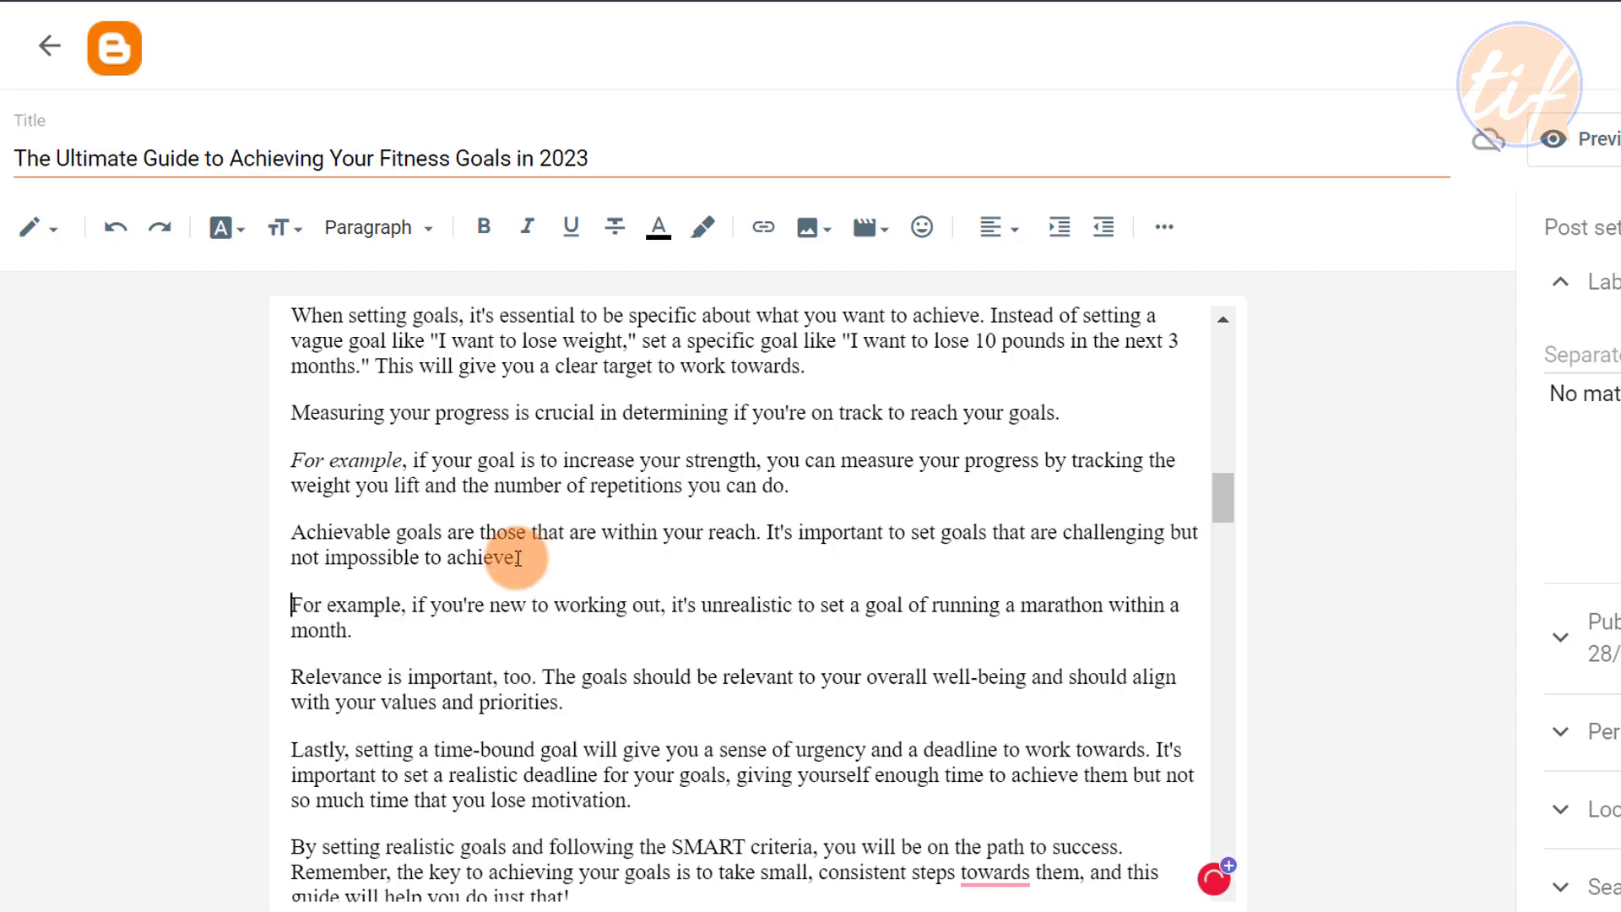
key(ctrl+i)
click(625, 608)
- Apply the grammar correction "toward" for "towards" in the "By setting realistic goals" paragraph
scroll(664, 532, down, 2)
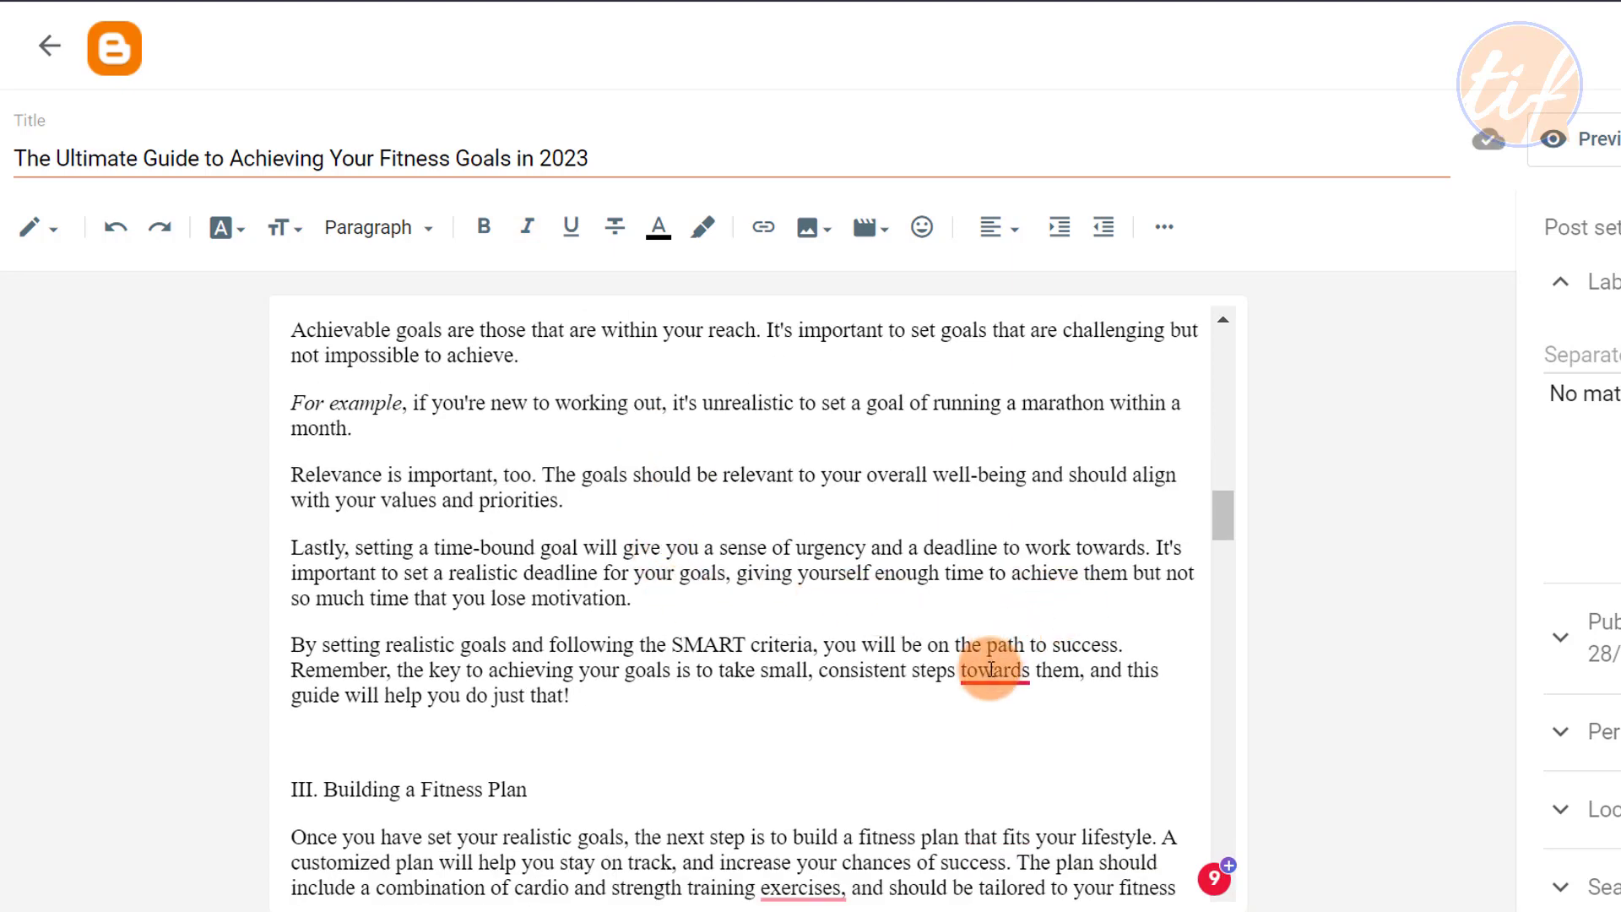
mouse_move(991, 669)
click(985, 747)
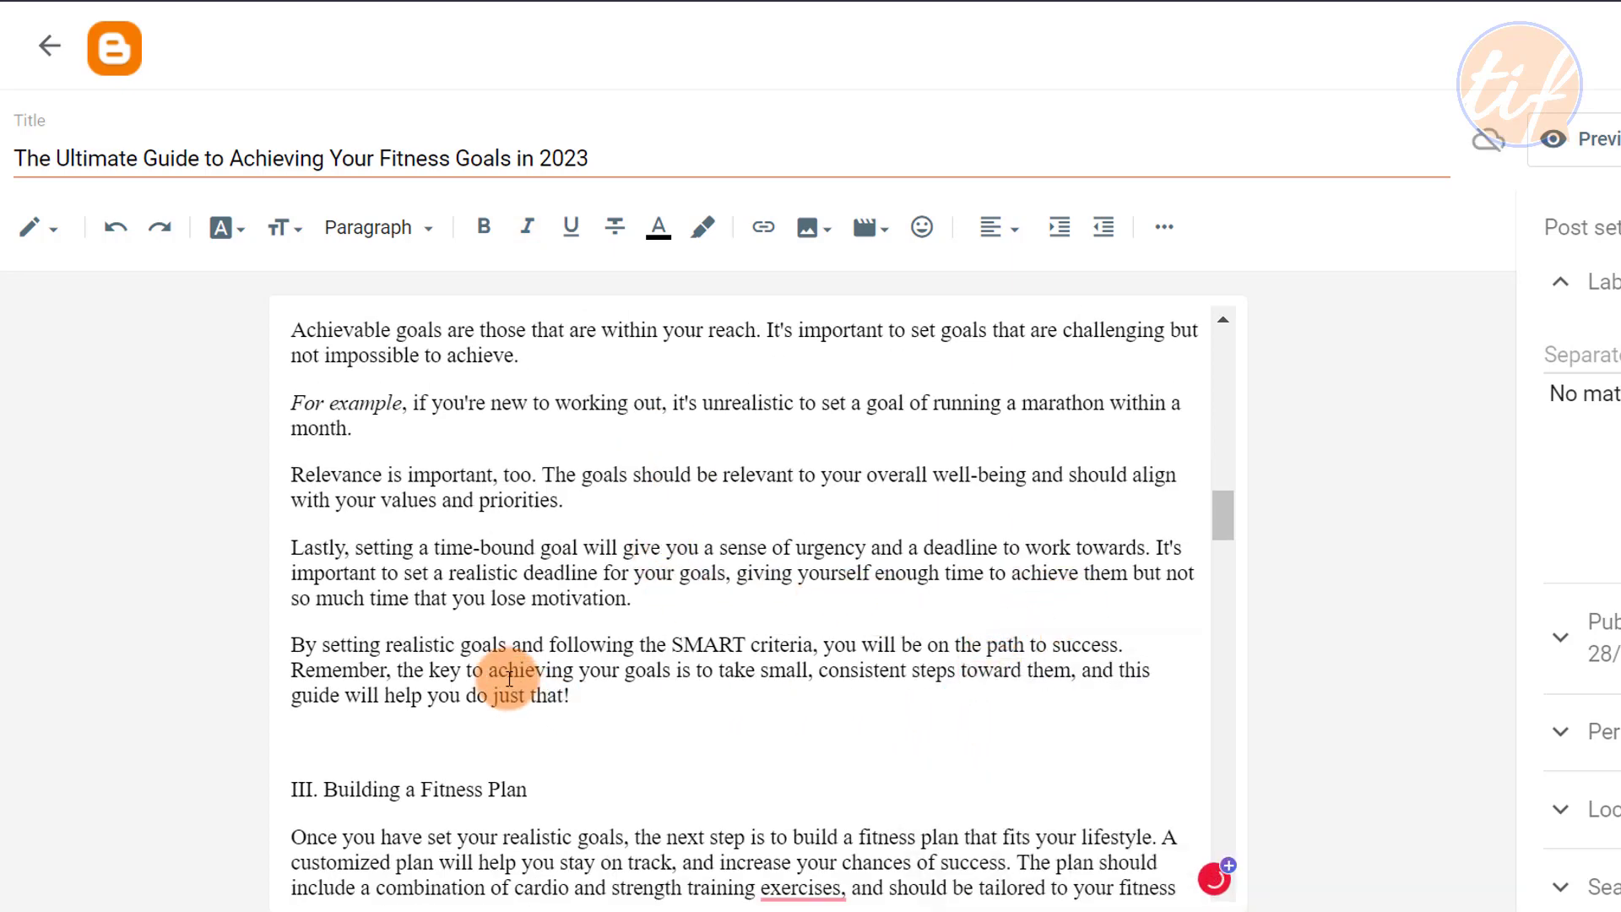
click(562, 733)
- Format the "III. Building a Fitness Plan" line with the Heading style
scroll(543, 688, down, 3)
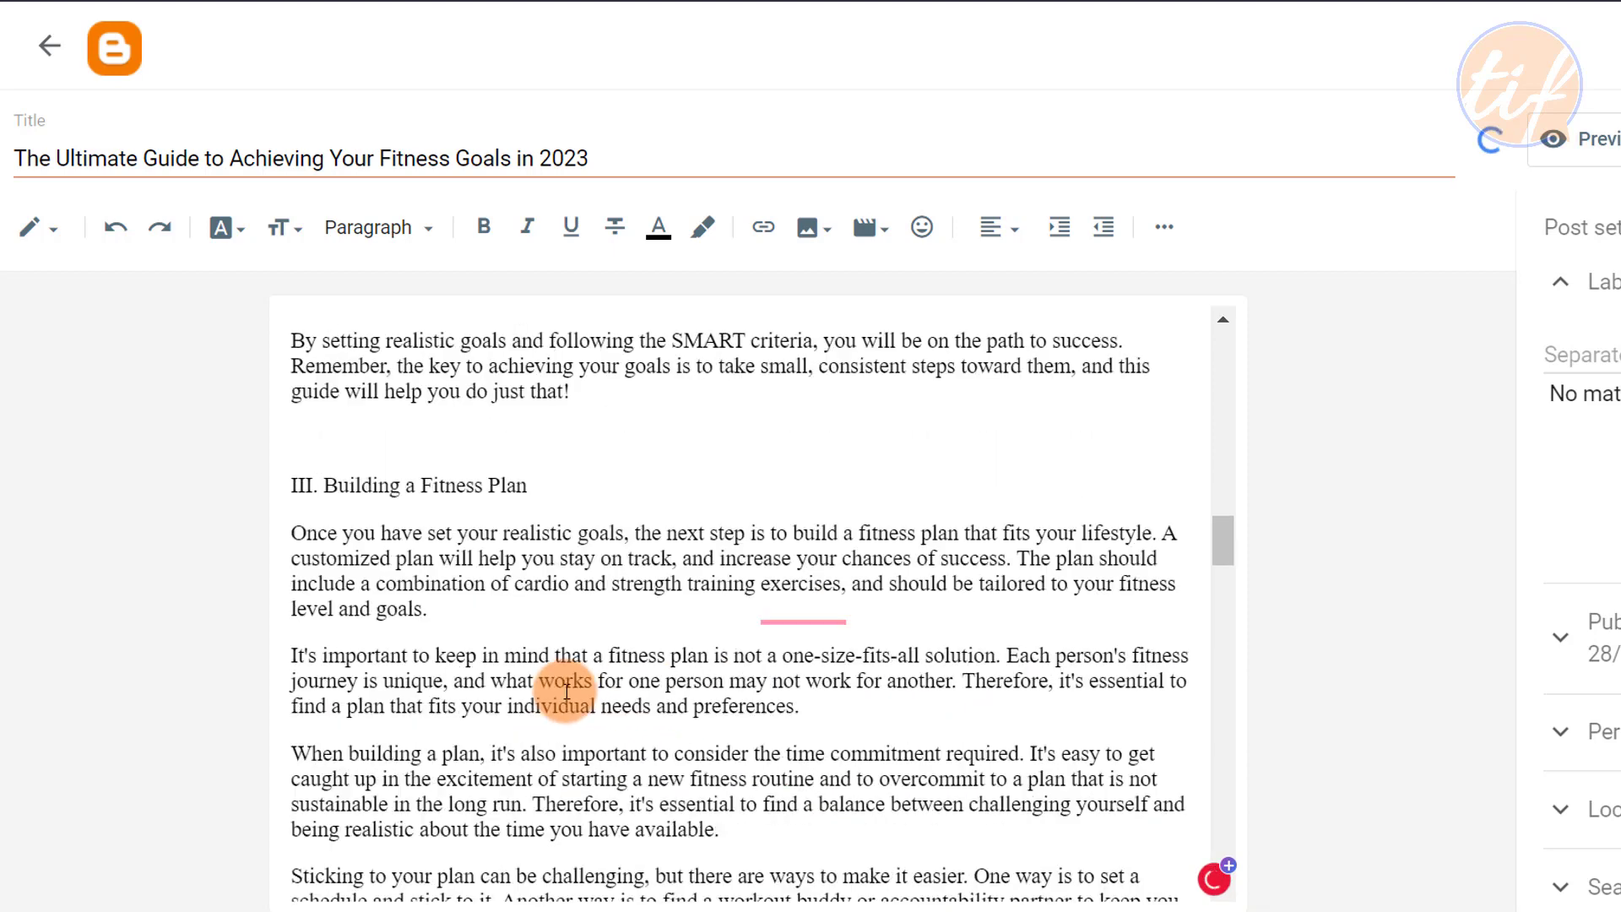
drag(543, 485, 297, 470)
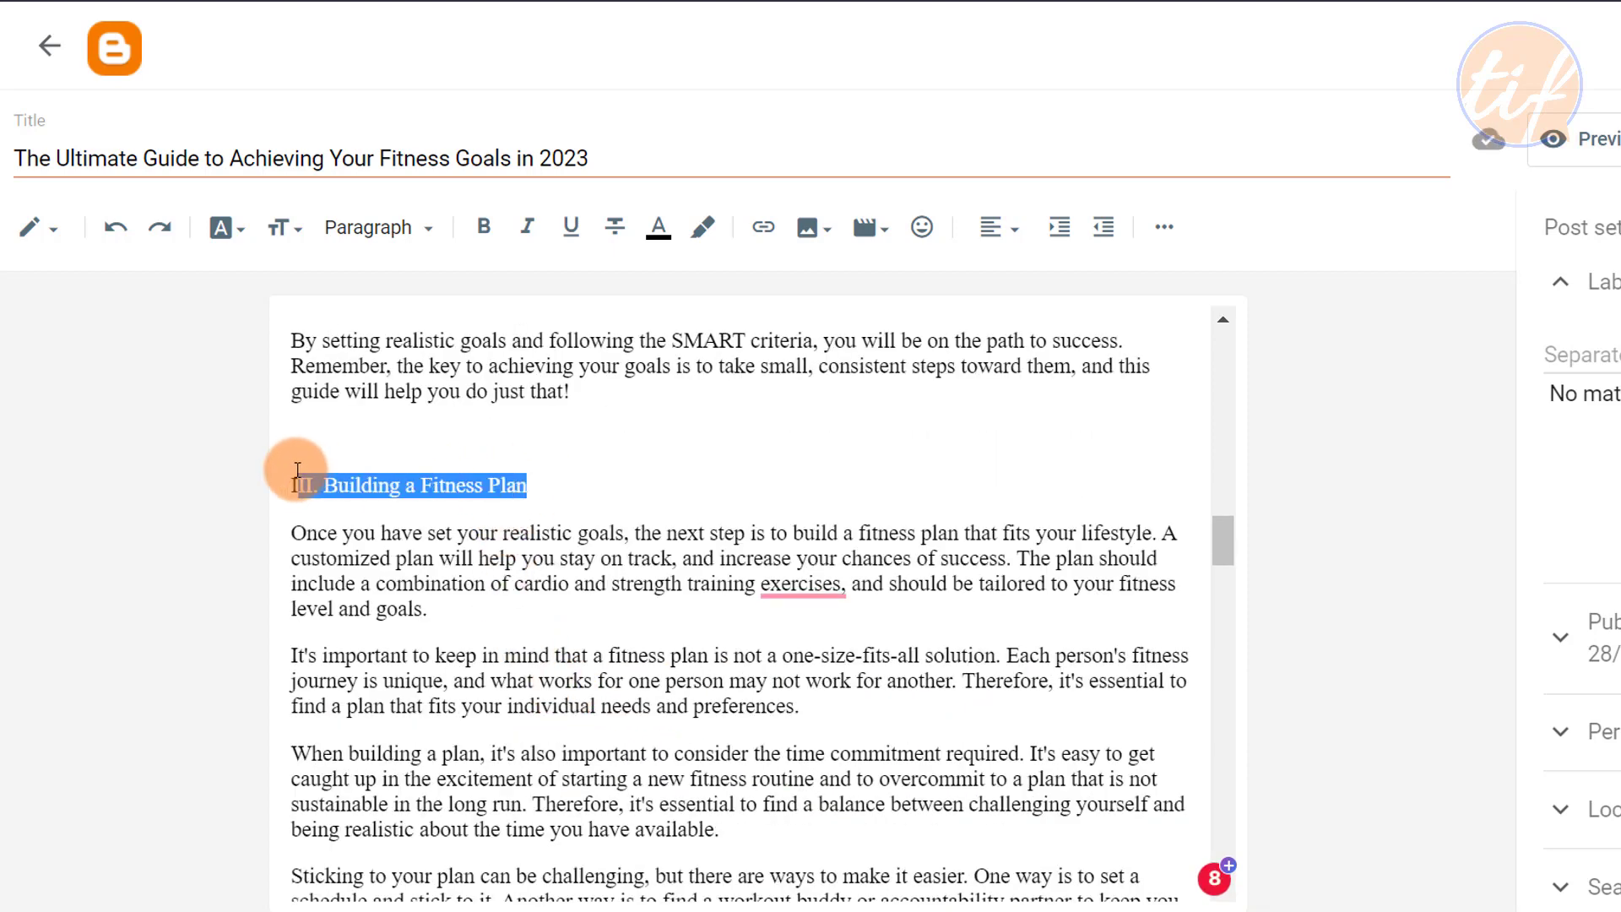
click(376, 245)
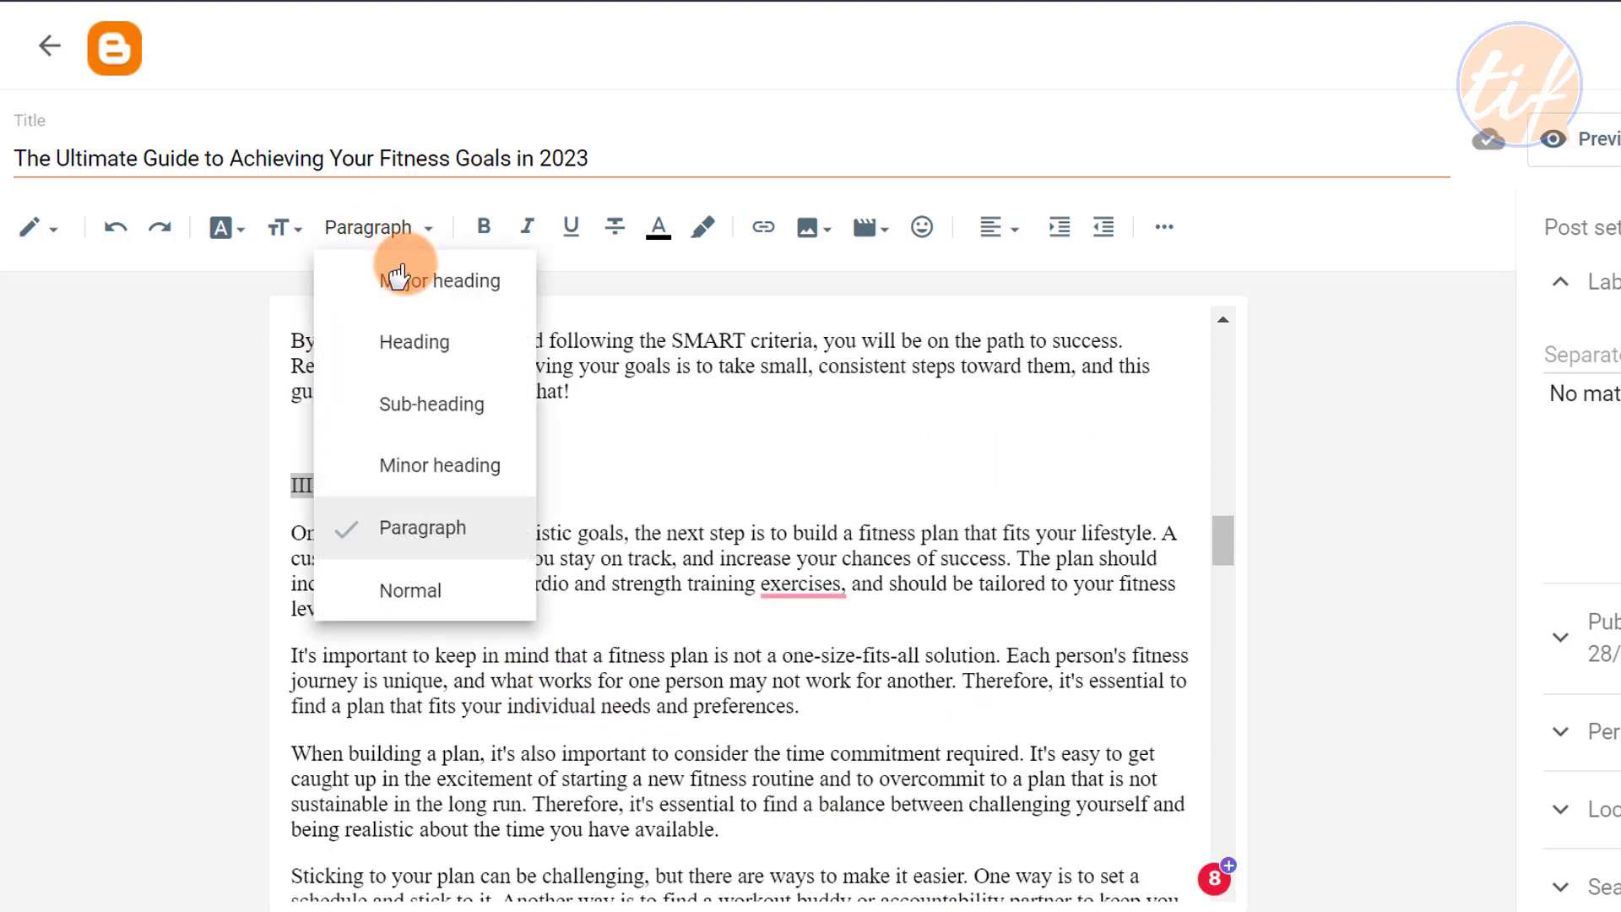
click(448, 350)
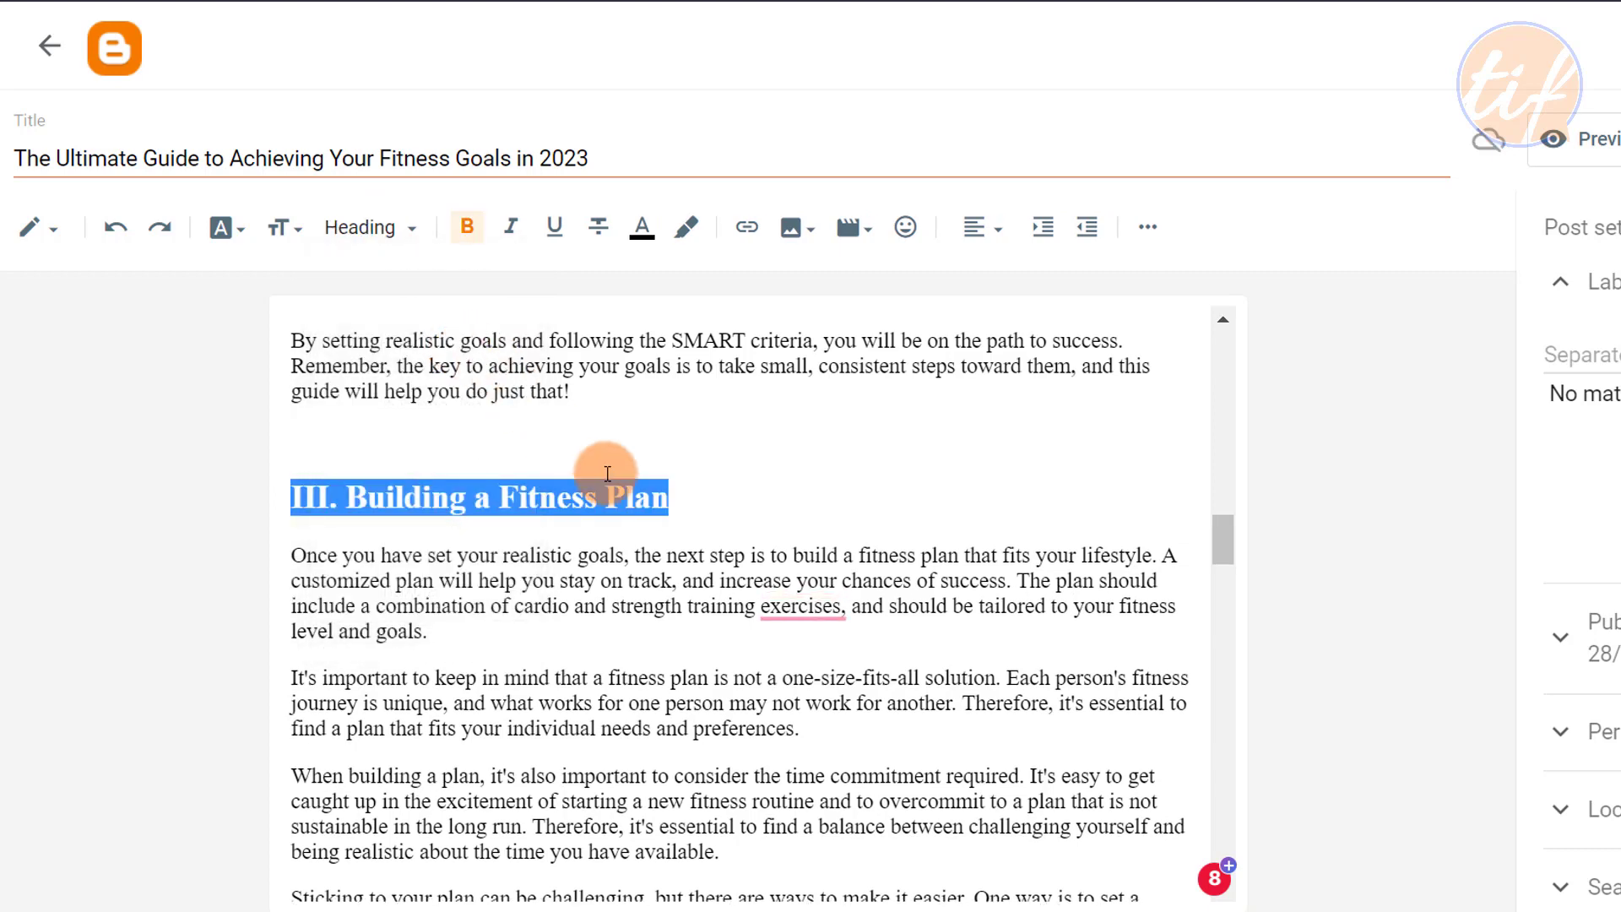
- Remove the comma after "exercises" through the grammar correction and split that paragraph before "The plan should include"
mouse_move(809, 616)
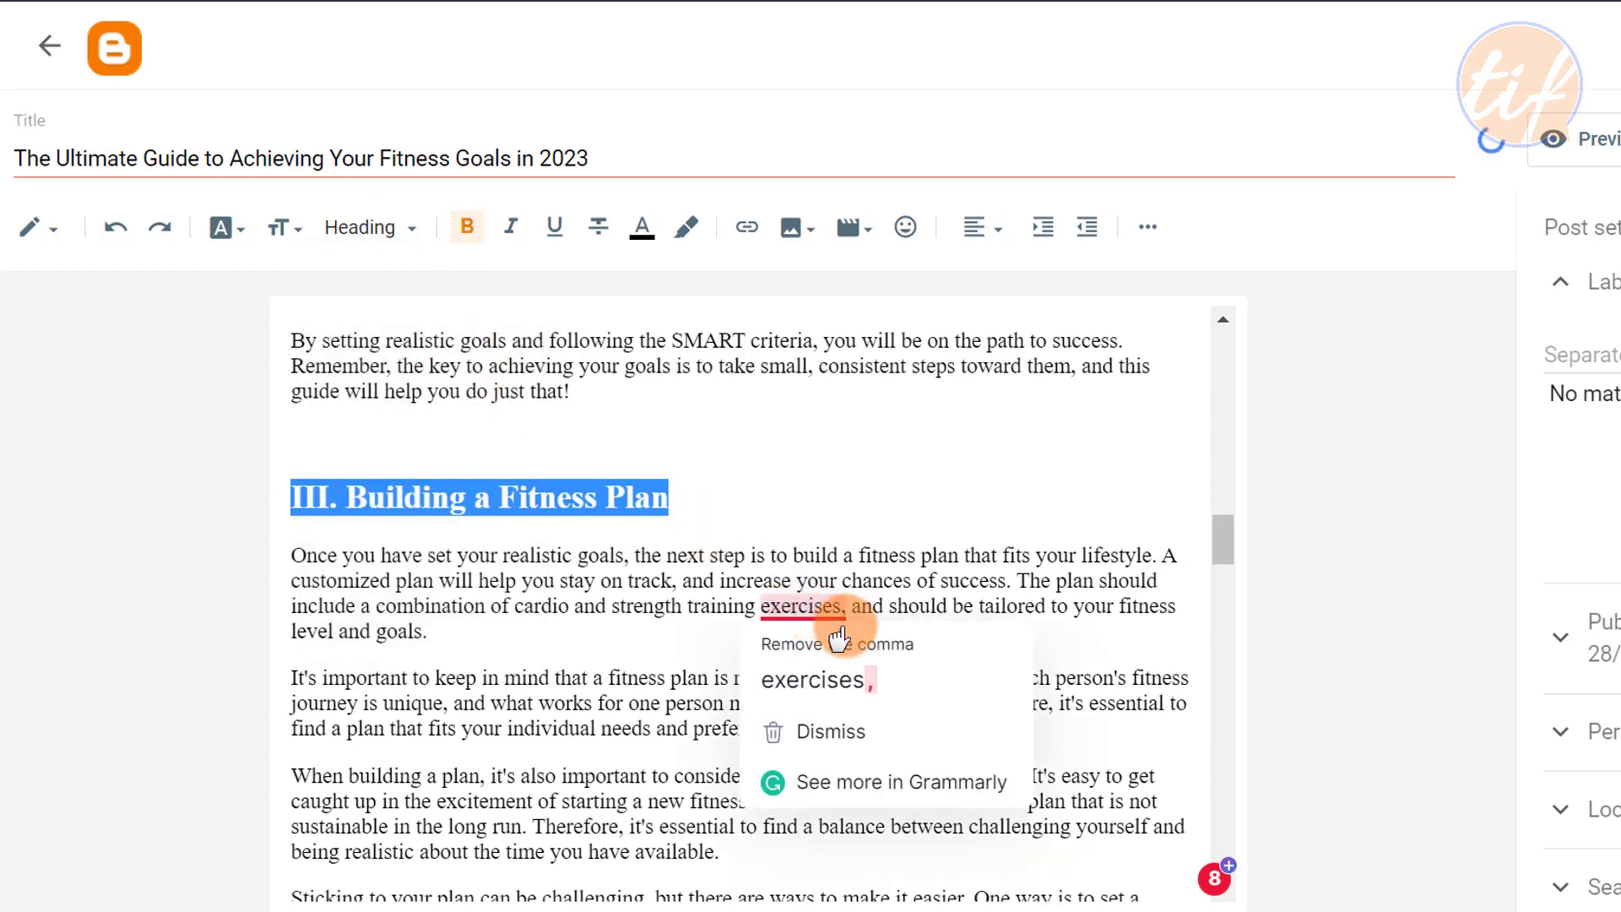
click(787, 663)
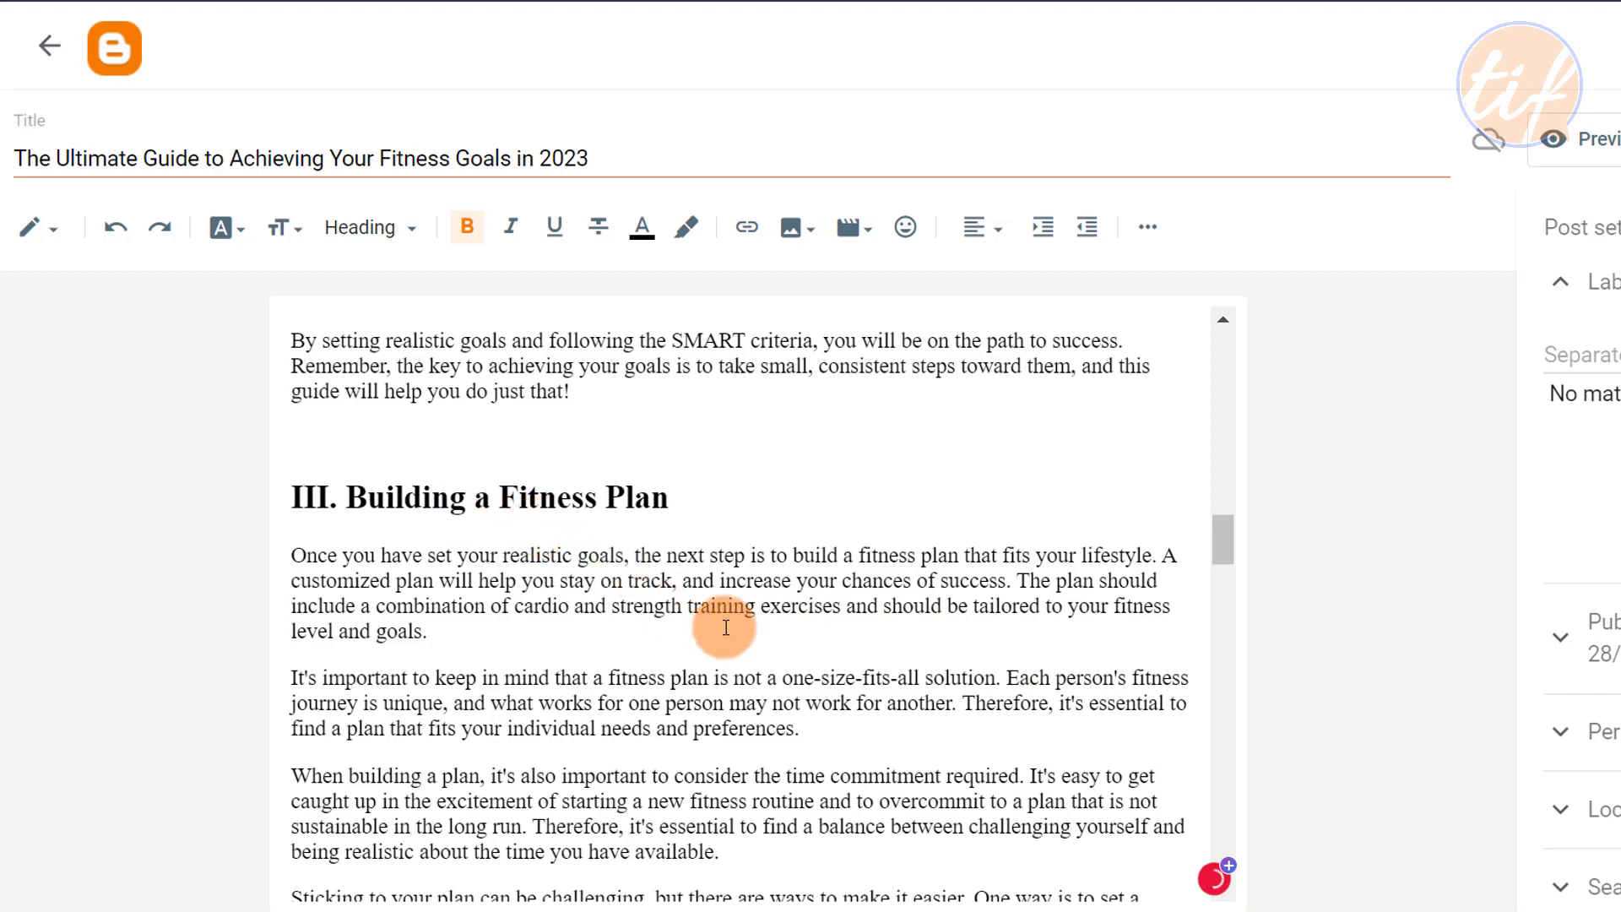
click(1018, 580)
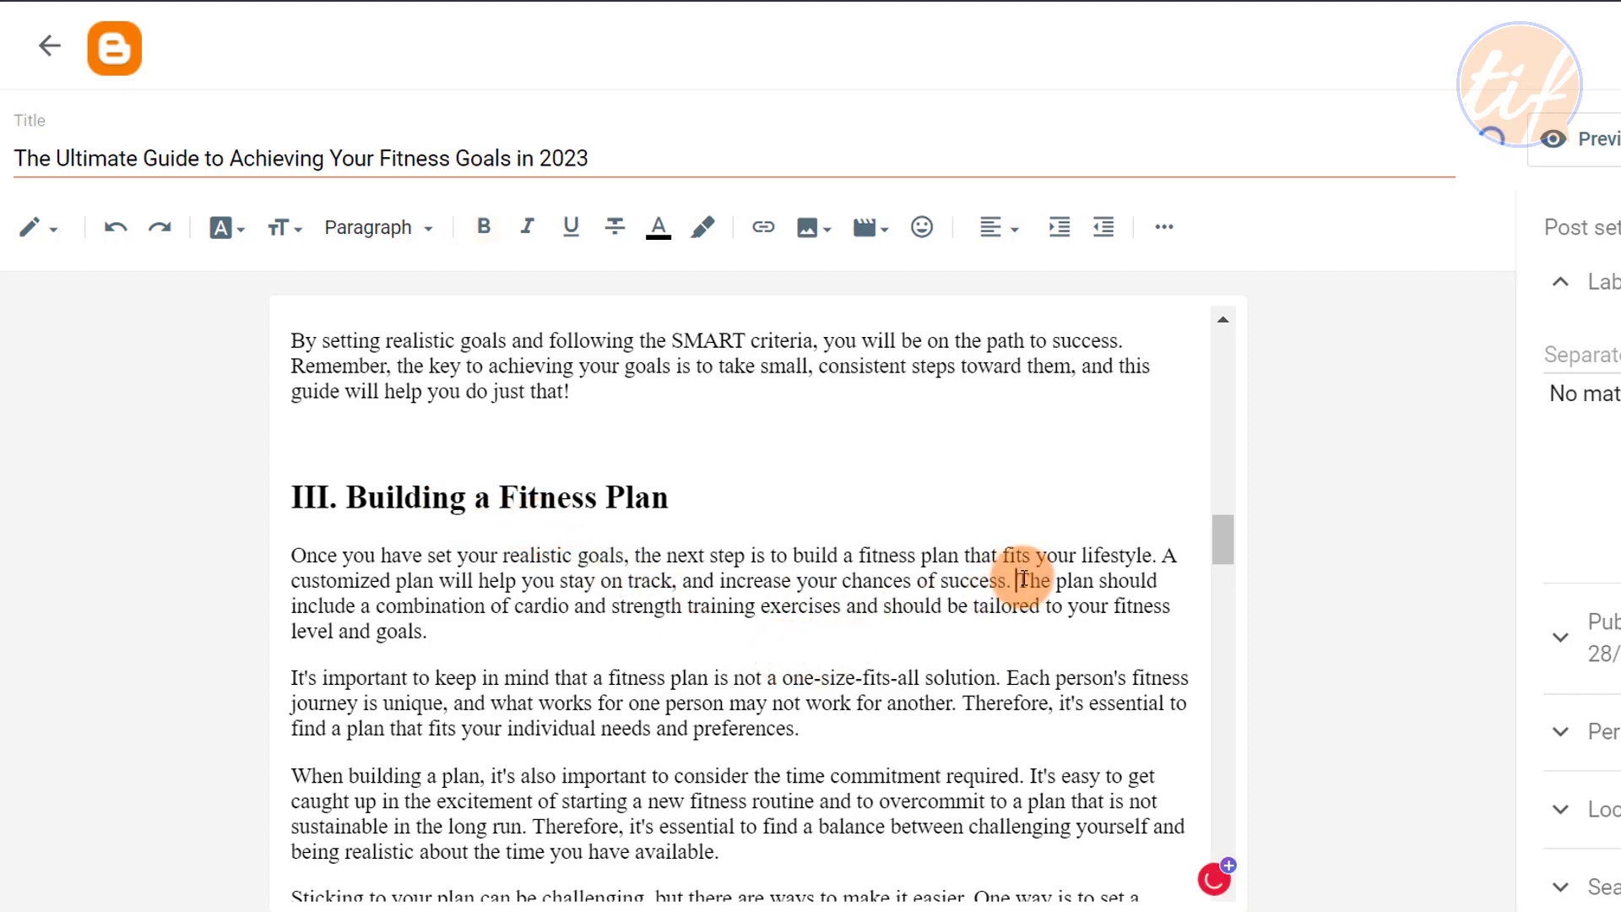
key(Return)
- Split the "It's important to keep in mind" and "When building a plan" paragraphs, each before its "Therefore, it's essential" sentence
scroll(782, 668, down, 1)
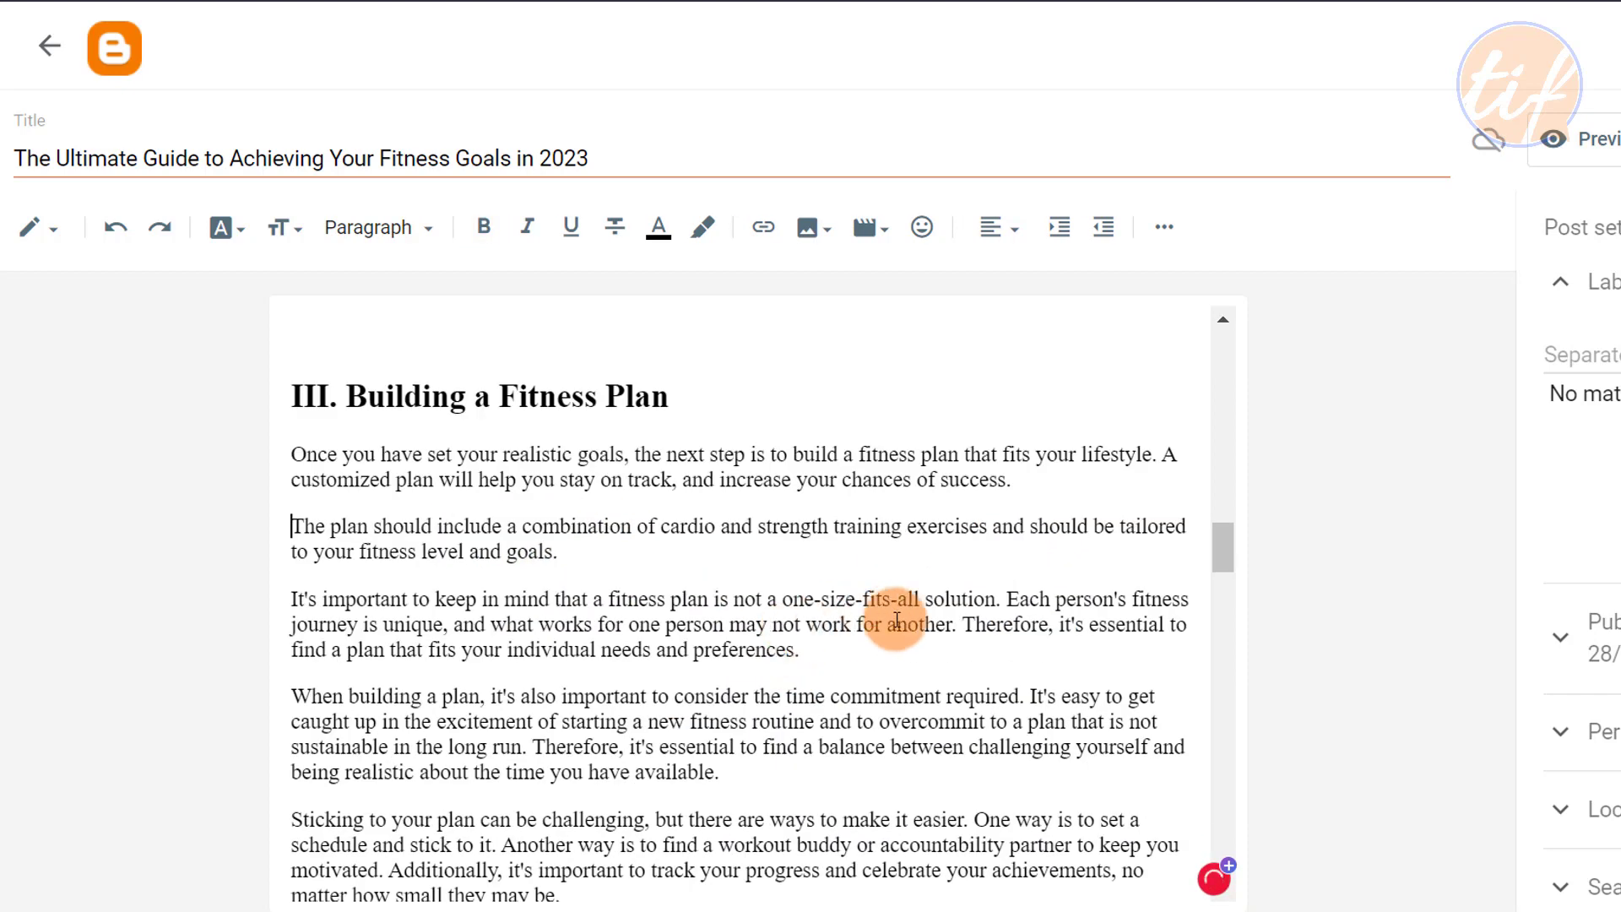
key(Return)
scroll(771, 662, down, 2)
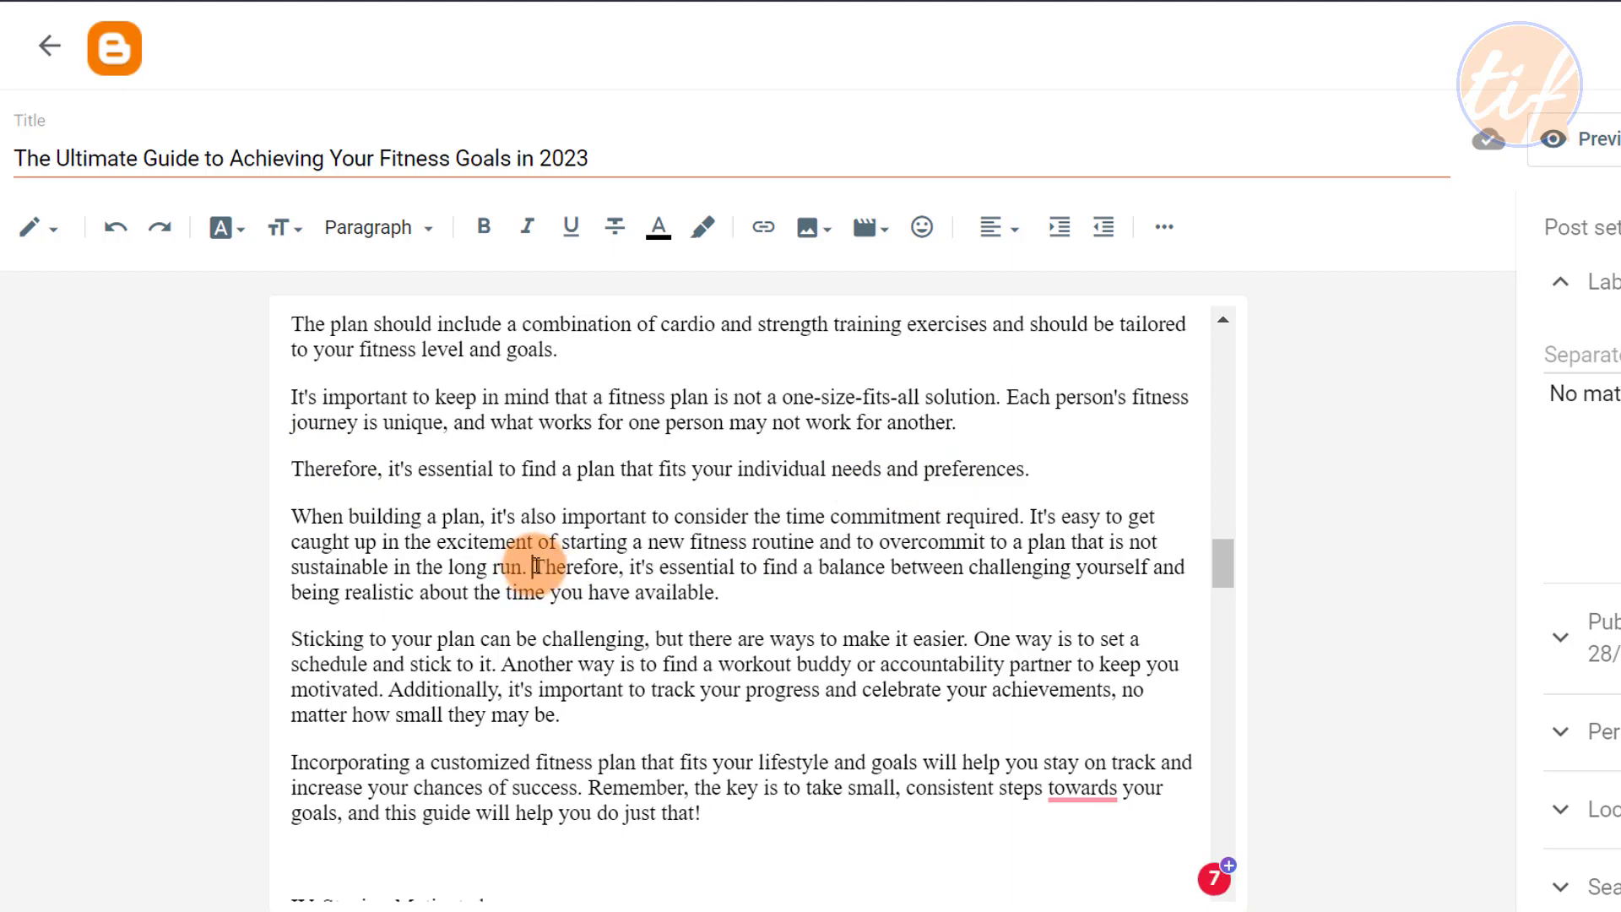
click(534, 566)
key(Return)
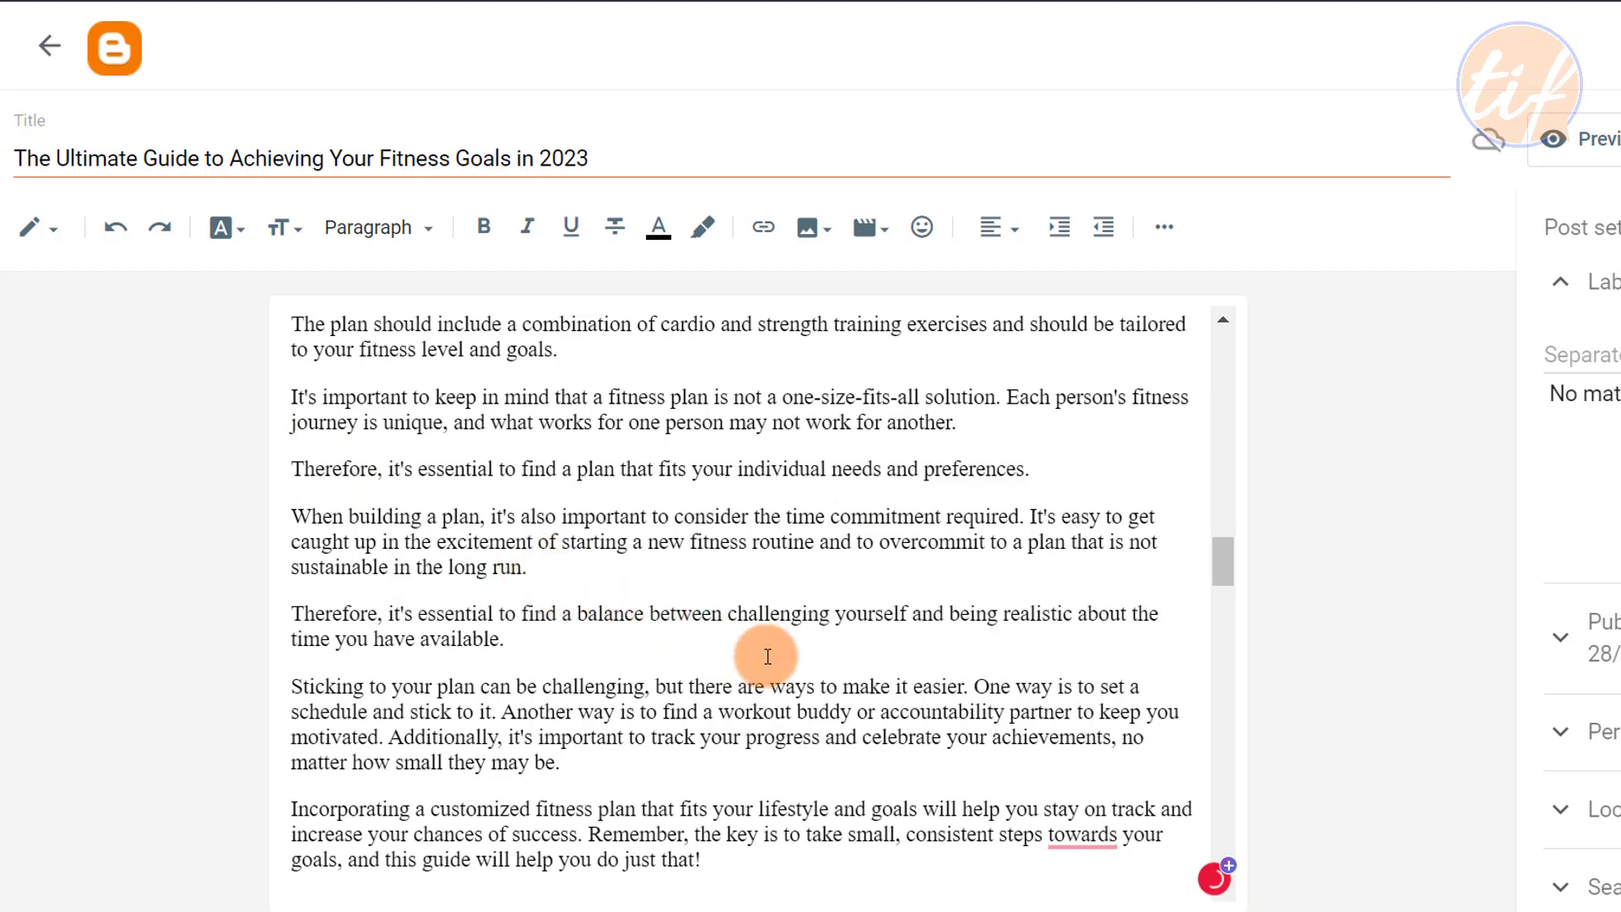
- Split the "Sticking to your plan" paragraph before "Additionally, it's important to track your progress"
scroll(766, 661, down, 3)
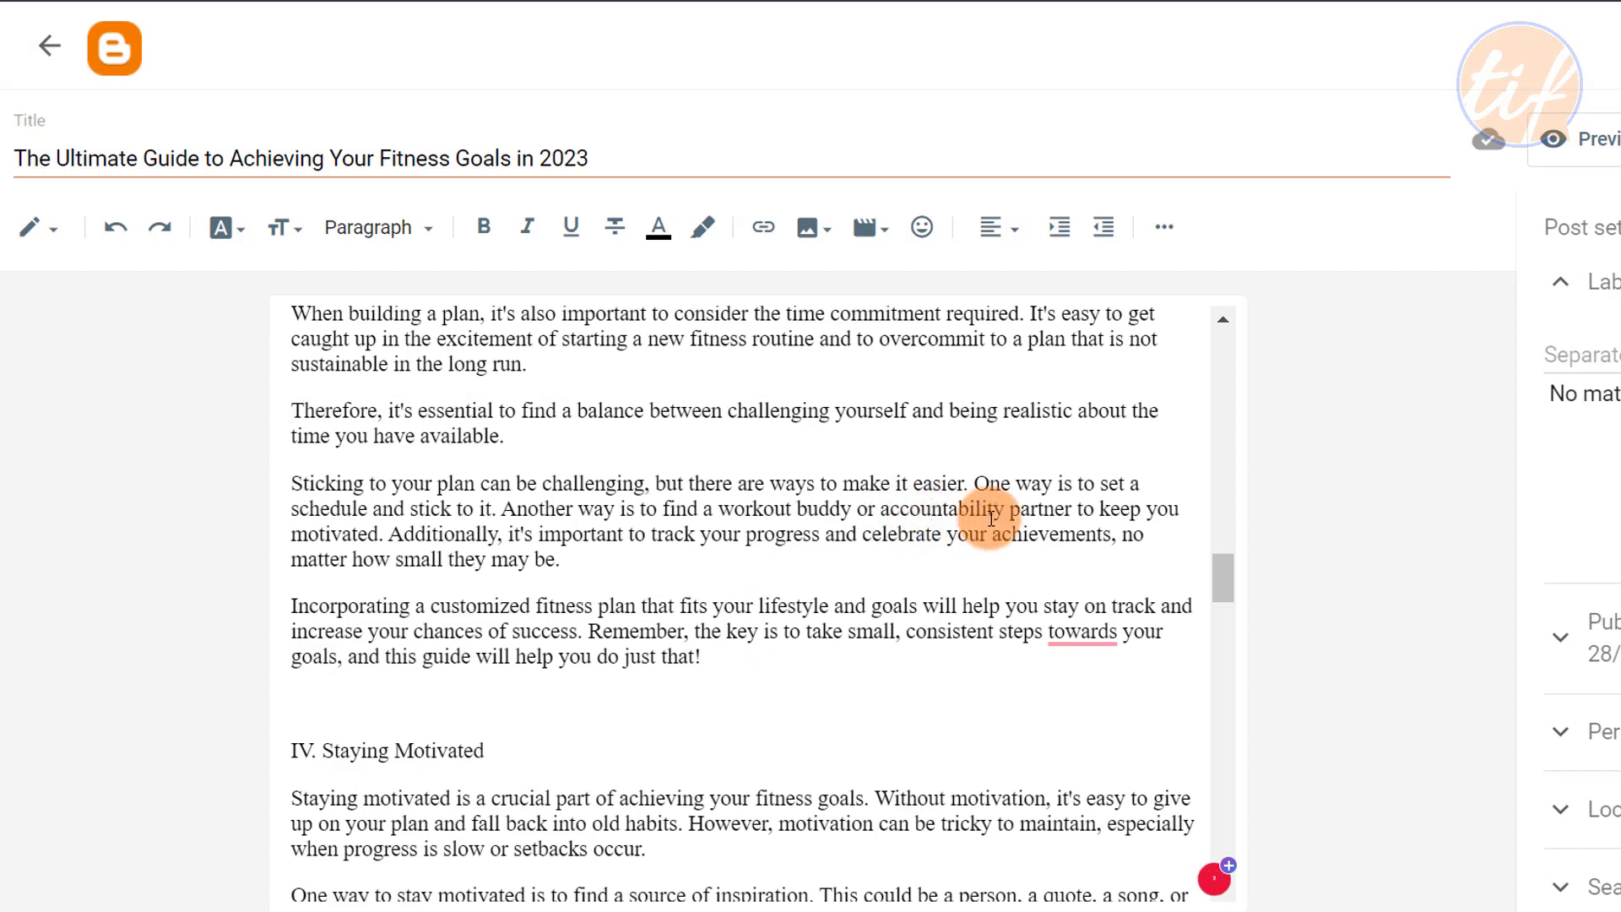
click(387, 537)
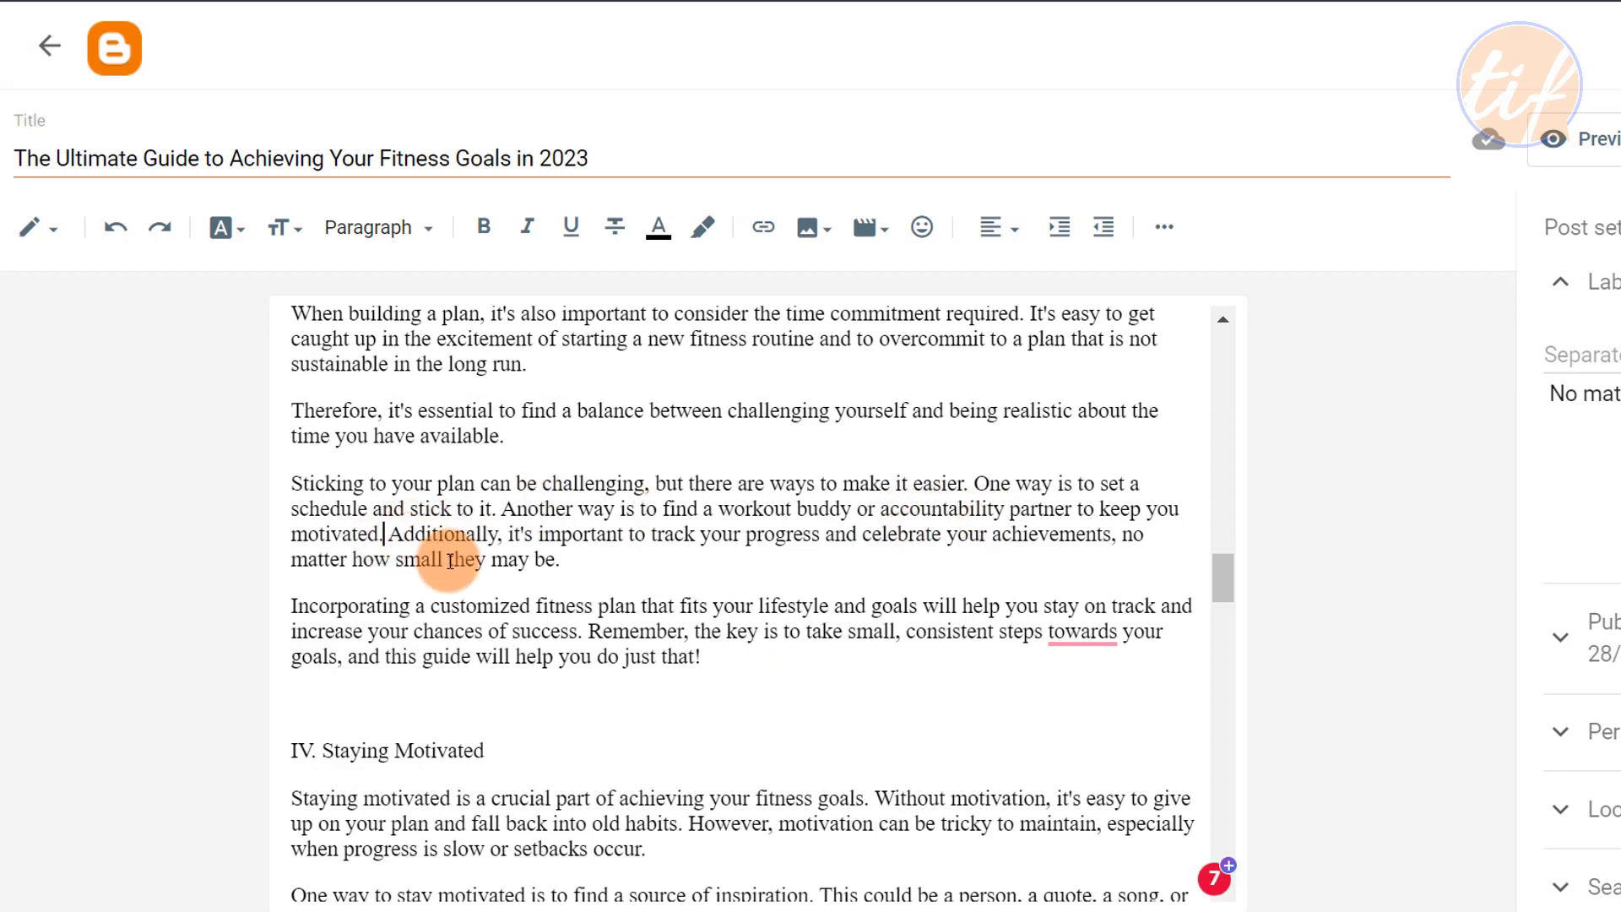
key(Return)
- Change "towards" to "toward" through the grammar correction and split the "Incorporating a customized fitness plan" paragraph before "Remember, the key is"
scroll(561, 651, down, 2)
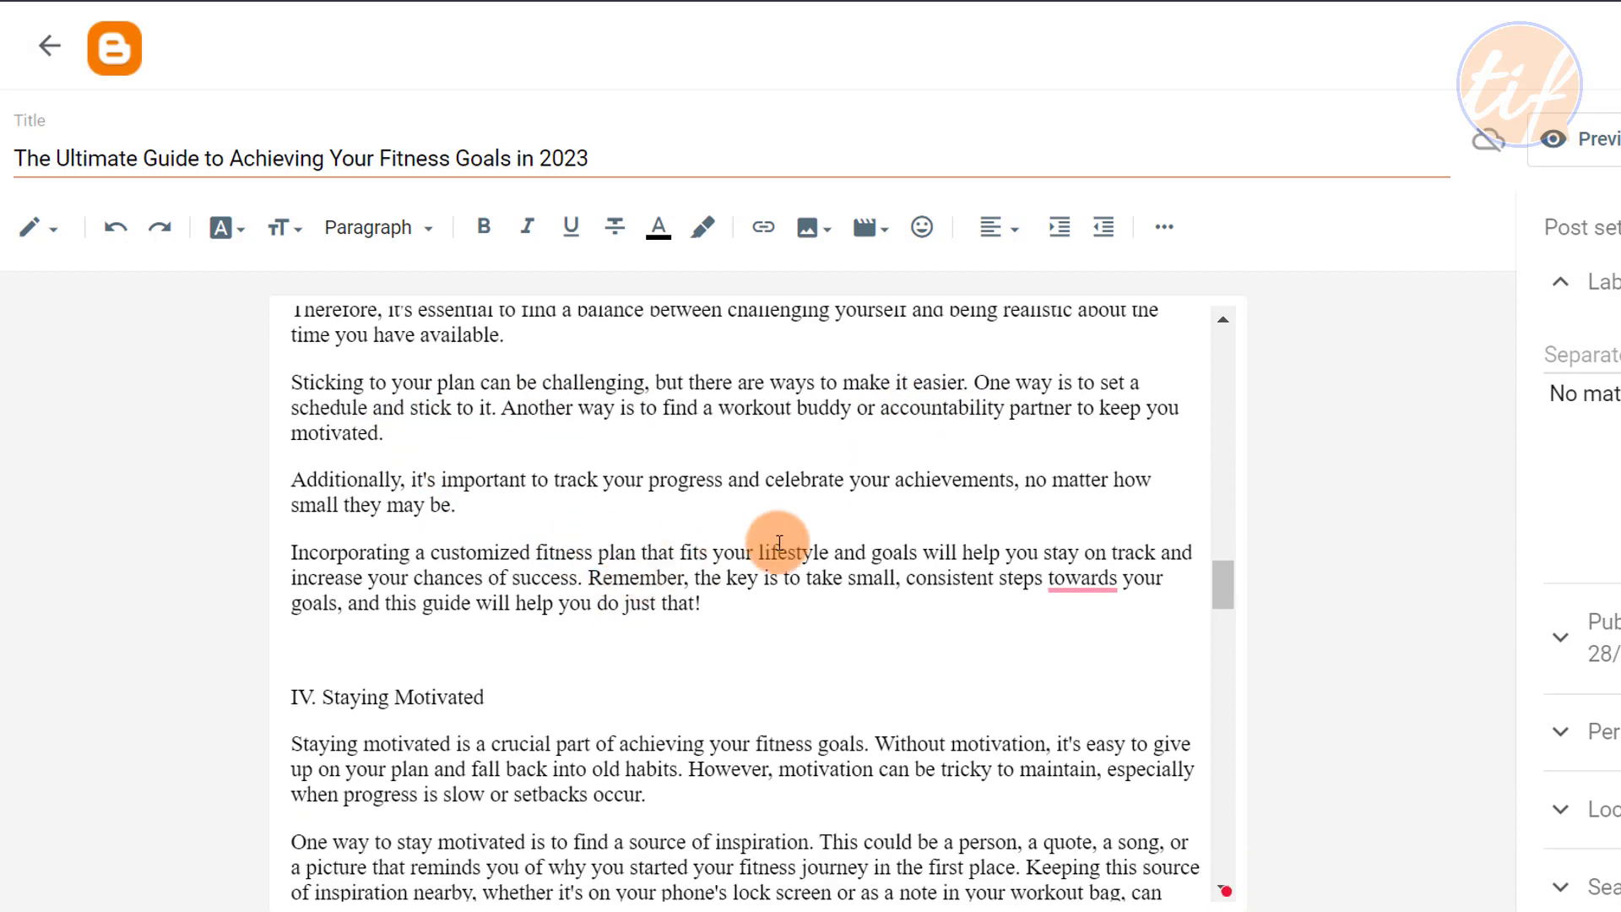
mouse_move(1054, 585)
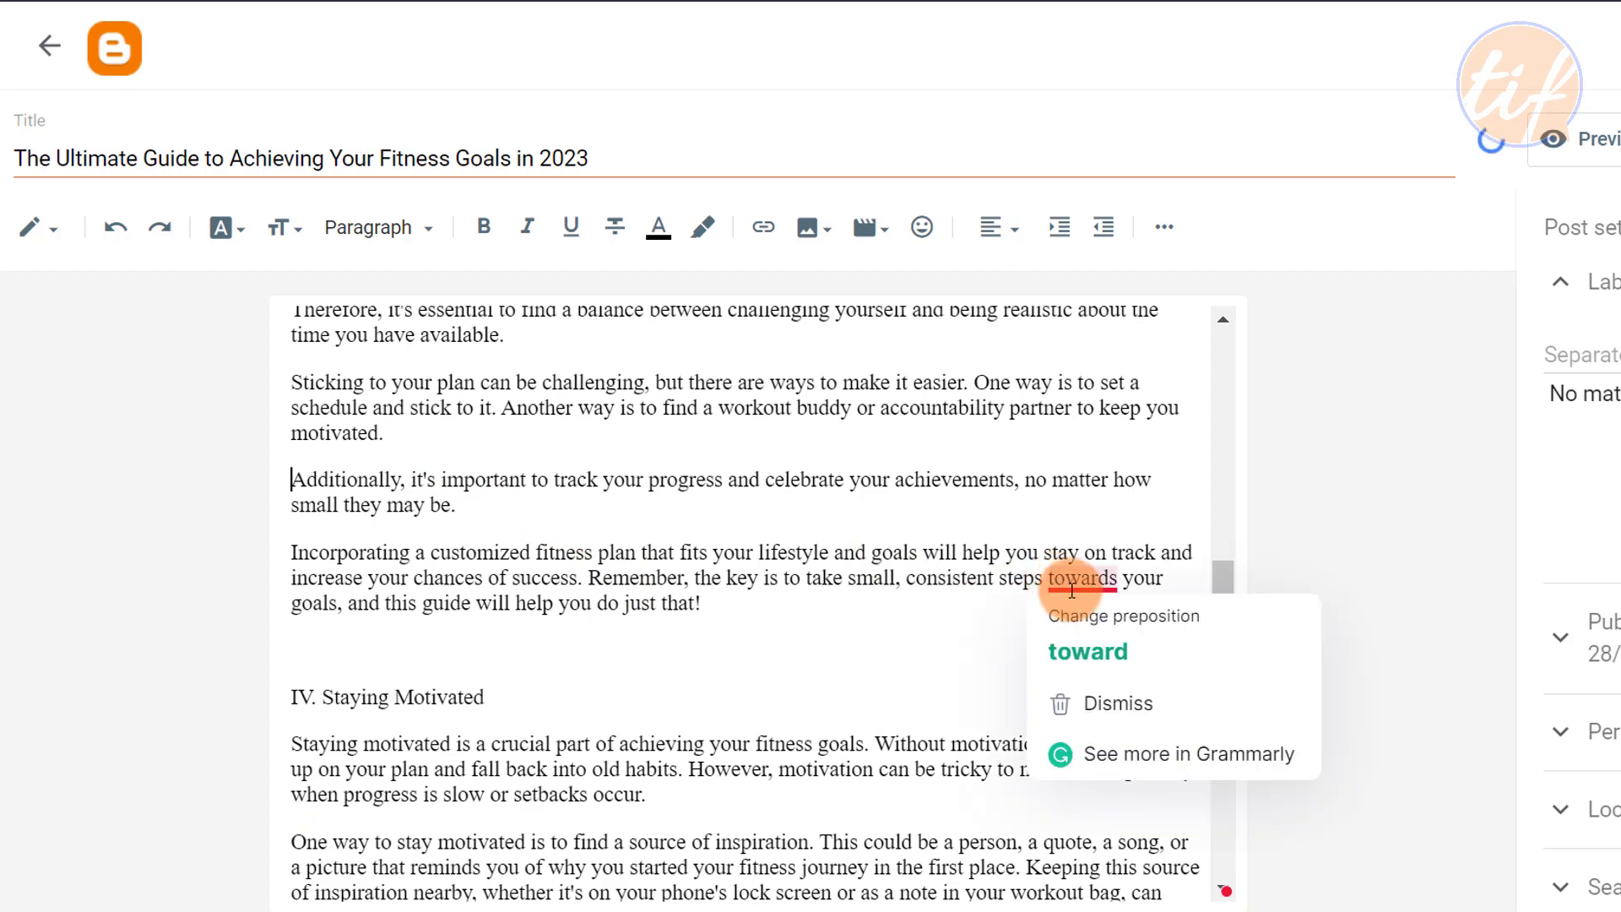
click(1070, 648)
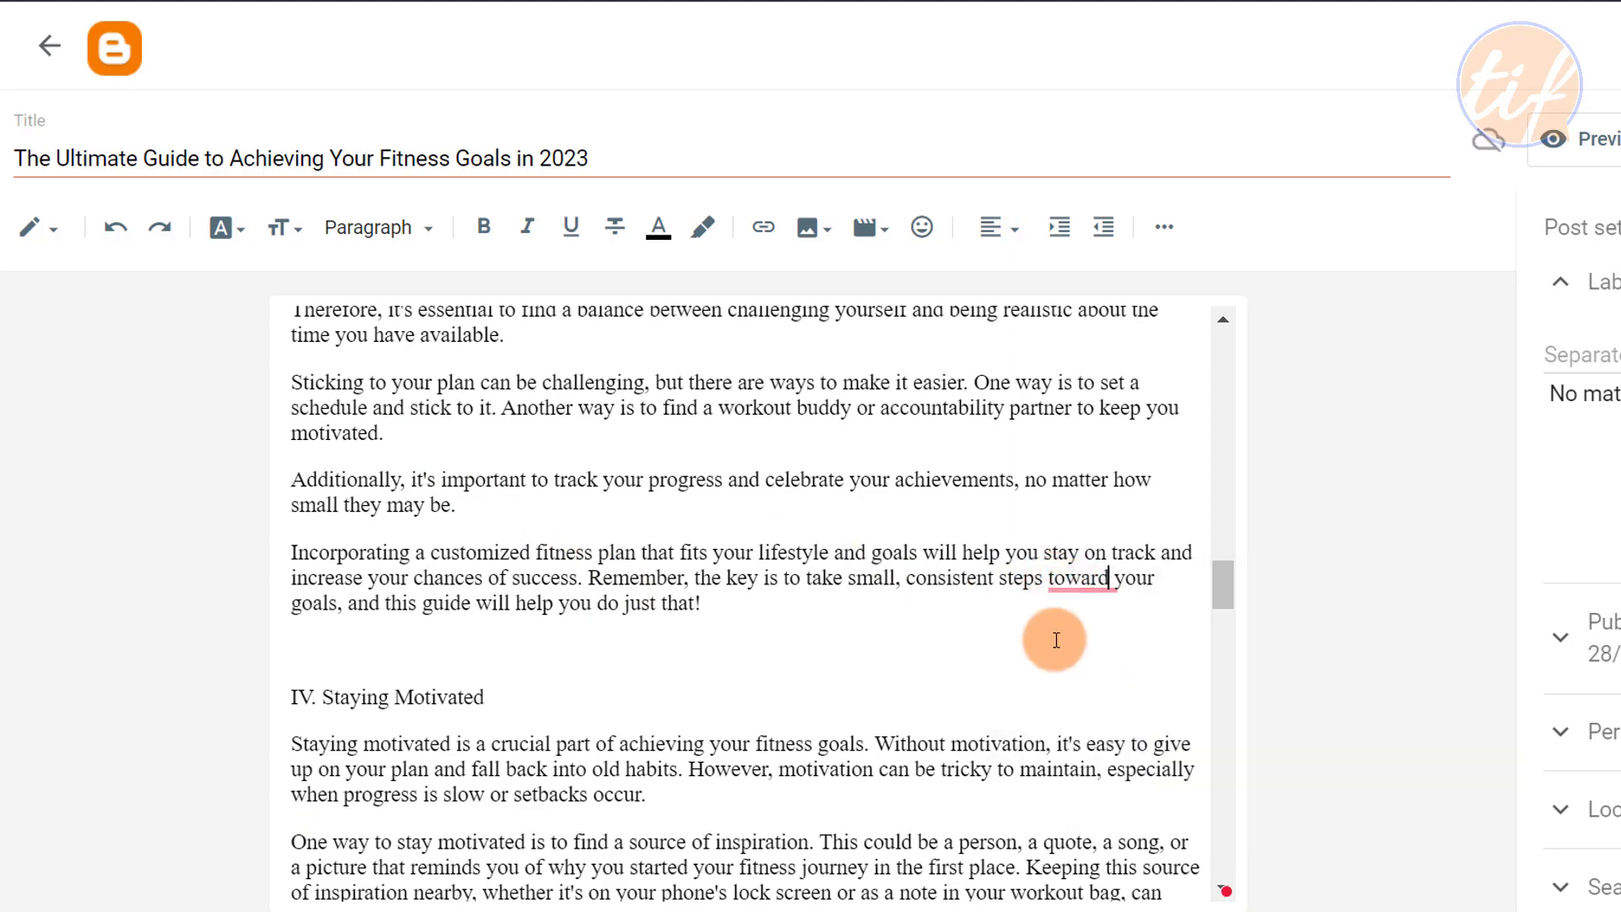
click(594, 580)
key(Return)
- Make the phrase "fitness goals in 2023" bold in the Introduction's "This guide is here to help you" paragraph
scroll(579, 612, up, 6)
scroll(637, 589, up, 10)
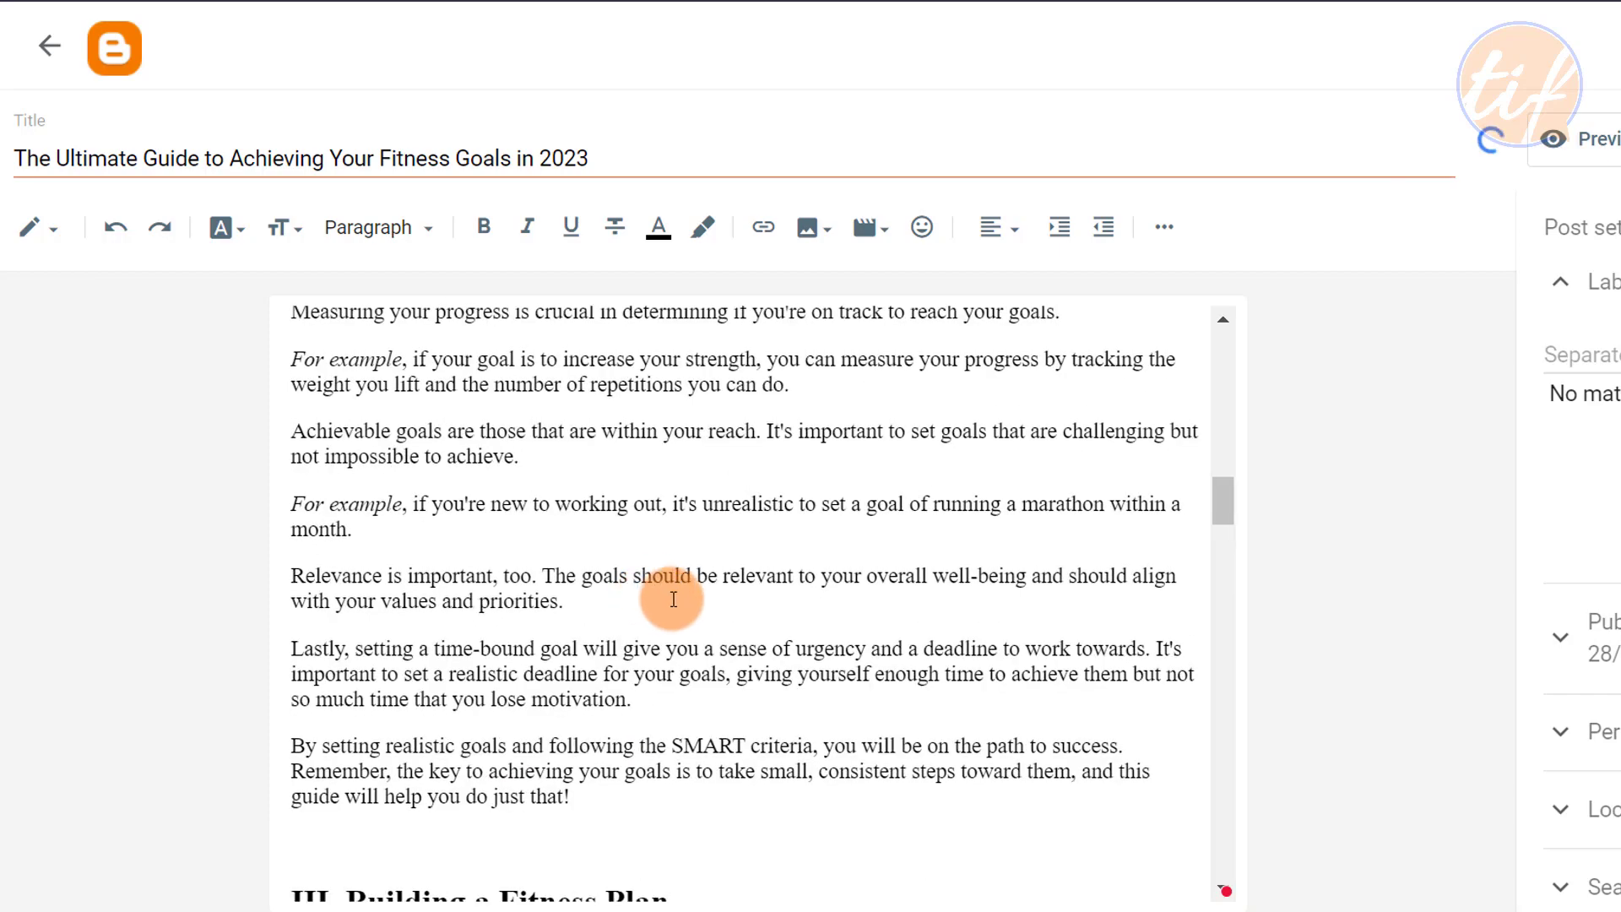
scroll(675, 591, up, 10)
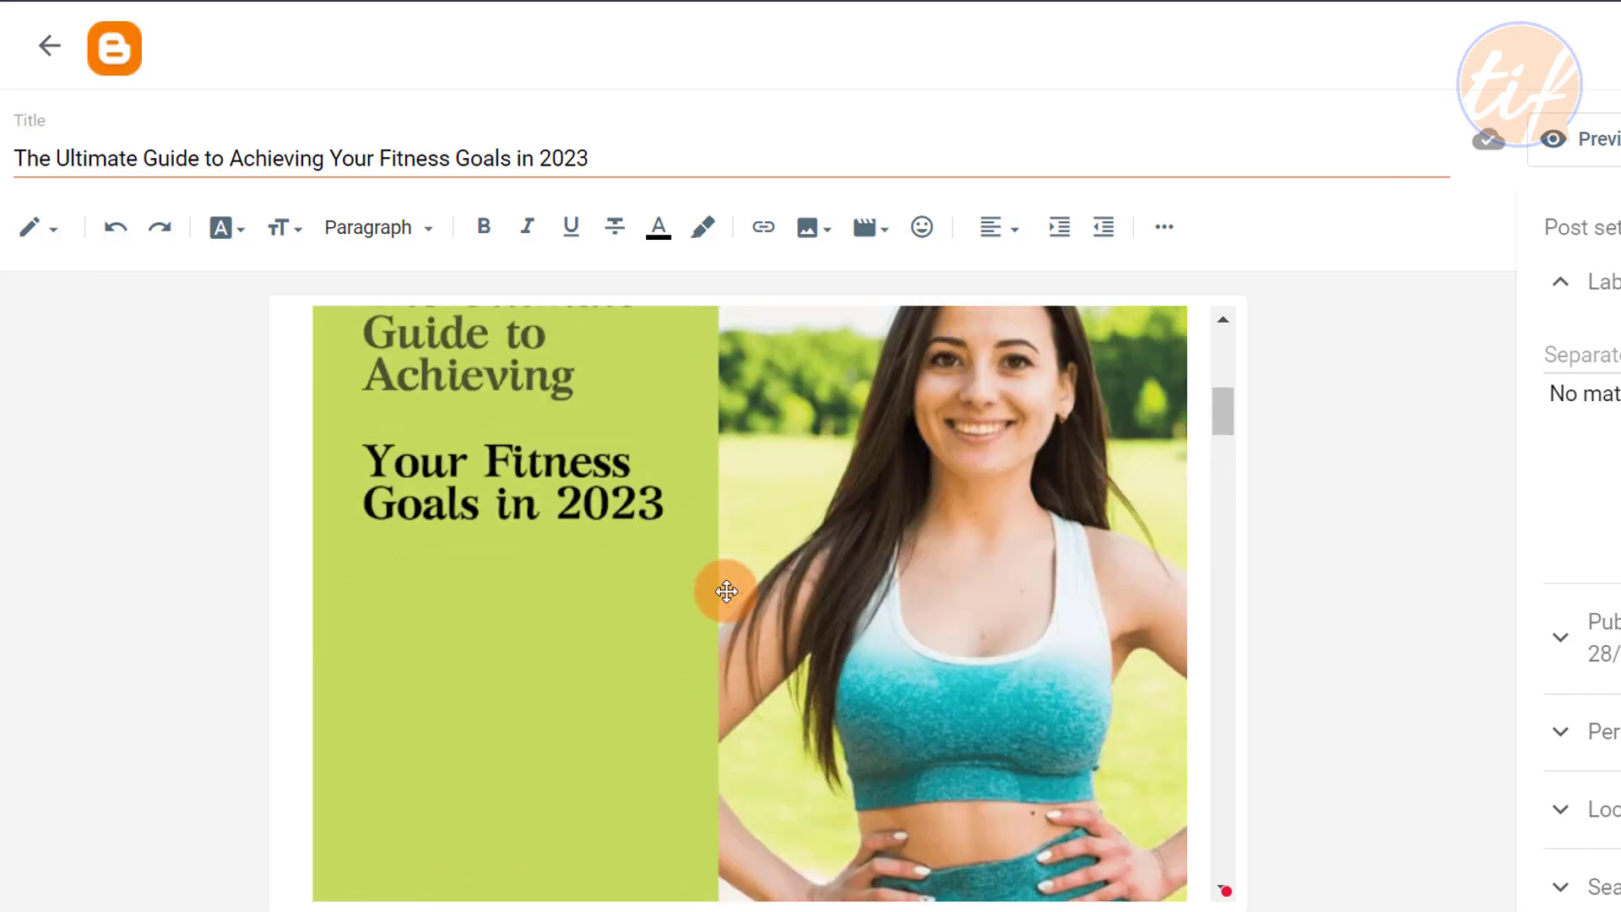
scroll(658, 582, up, 2)
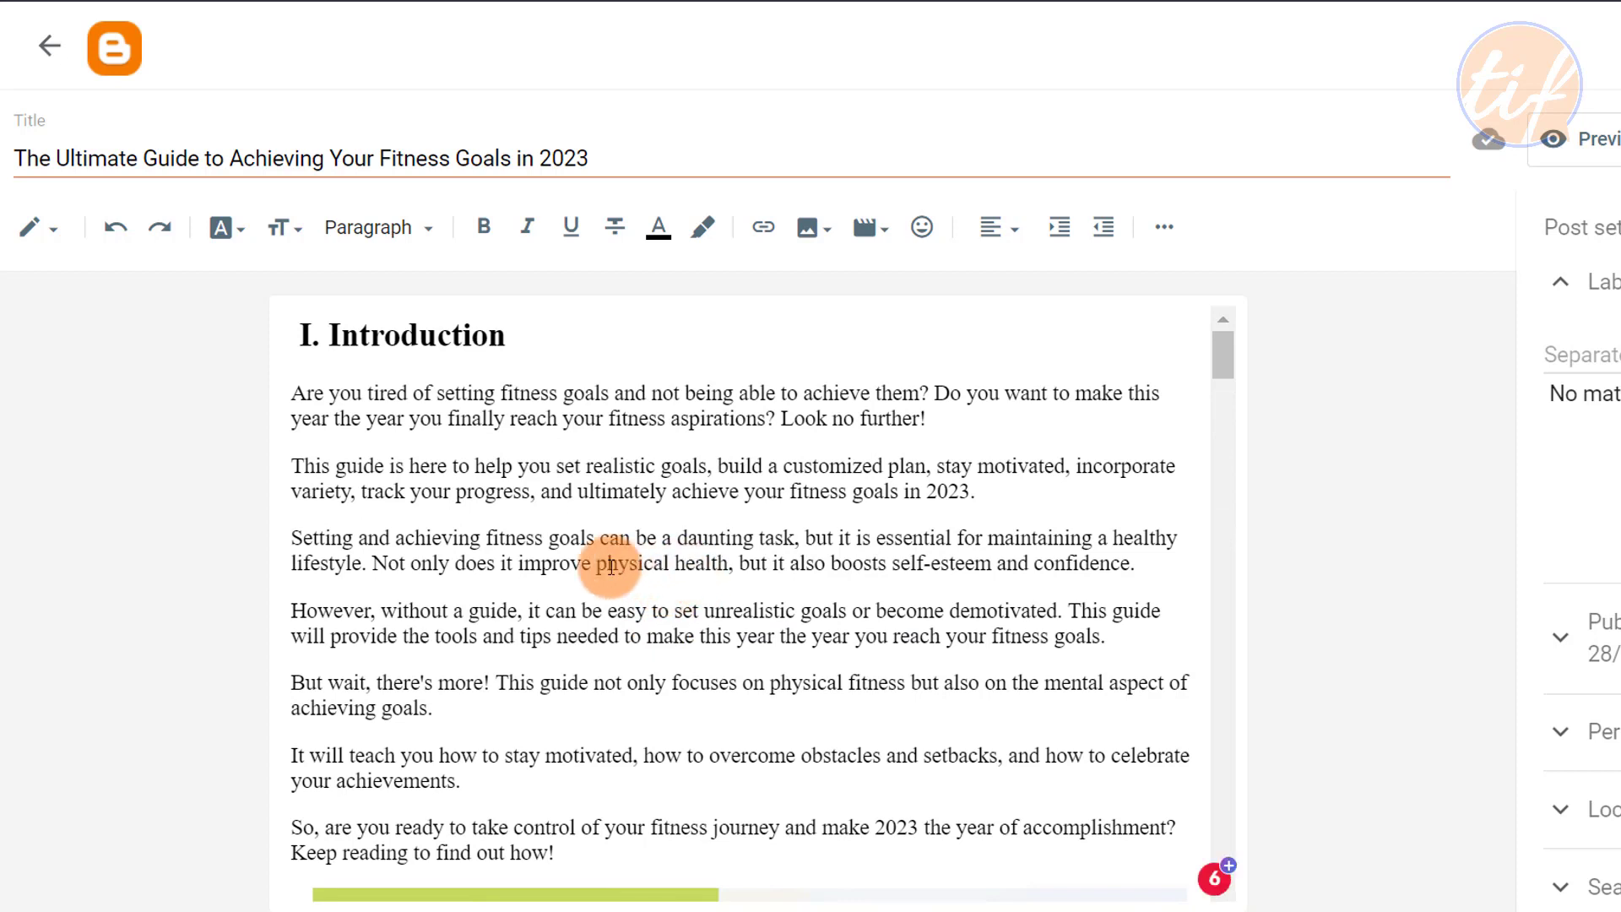
drag(970, 492, 821, 497)
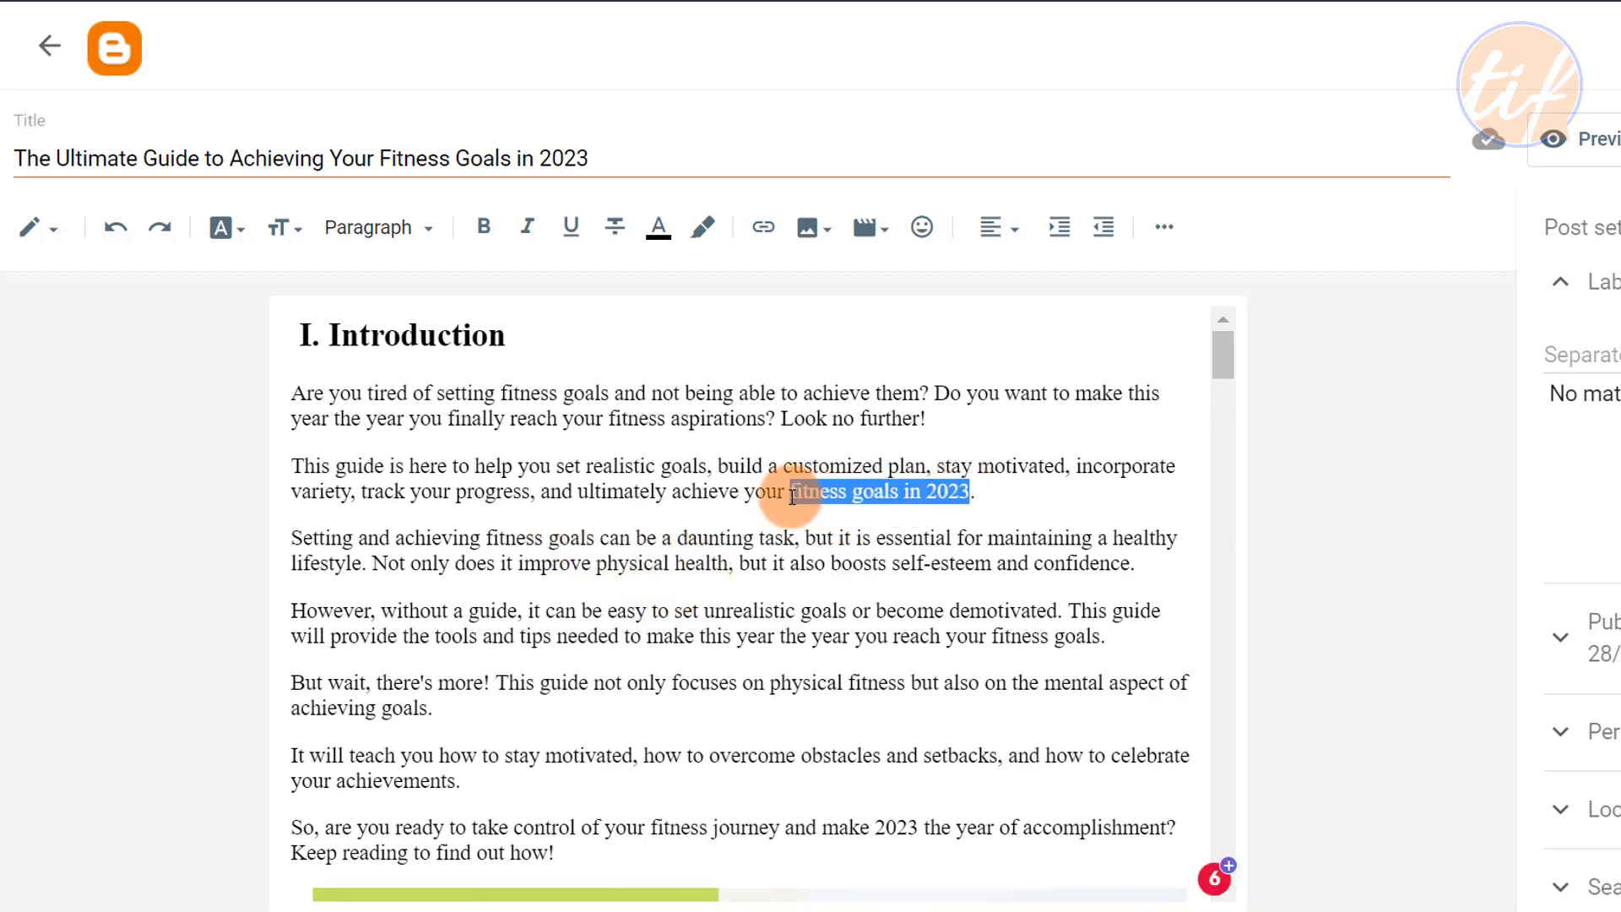
click(484, 226)
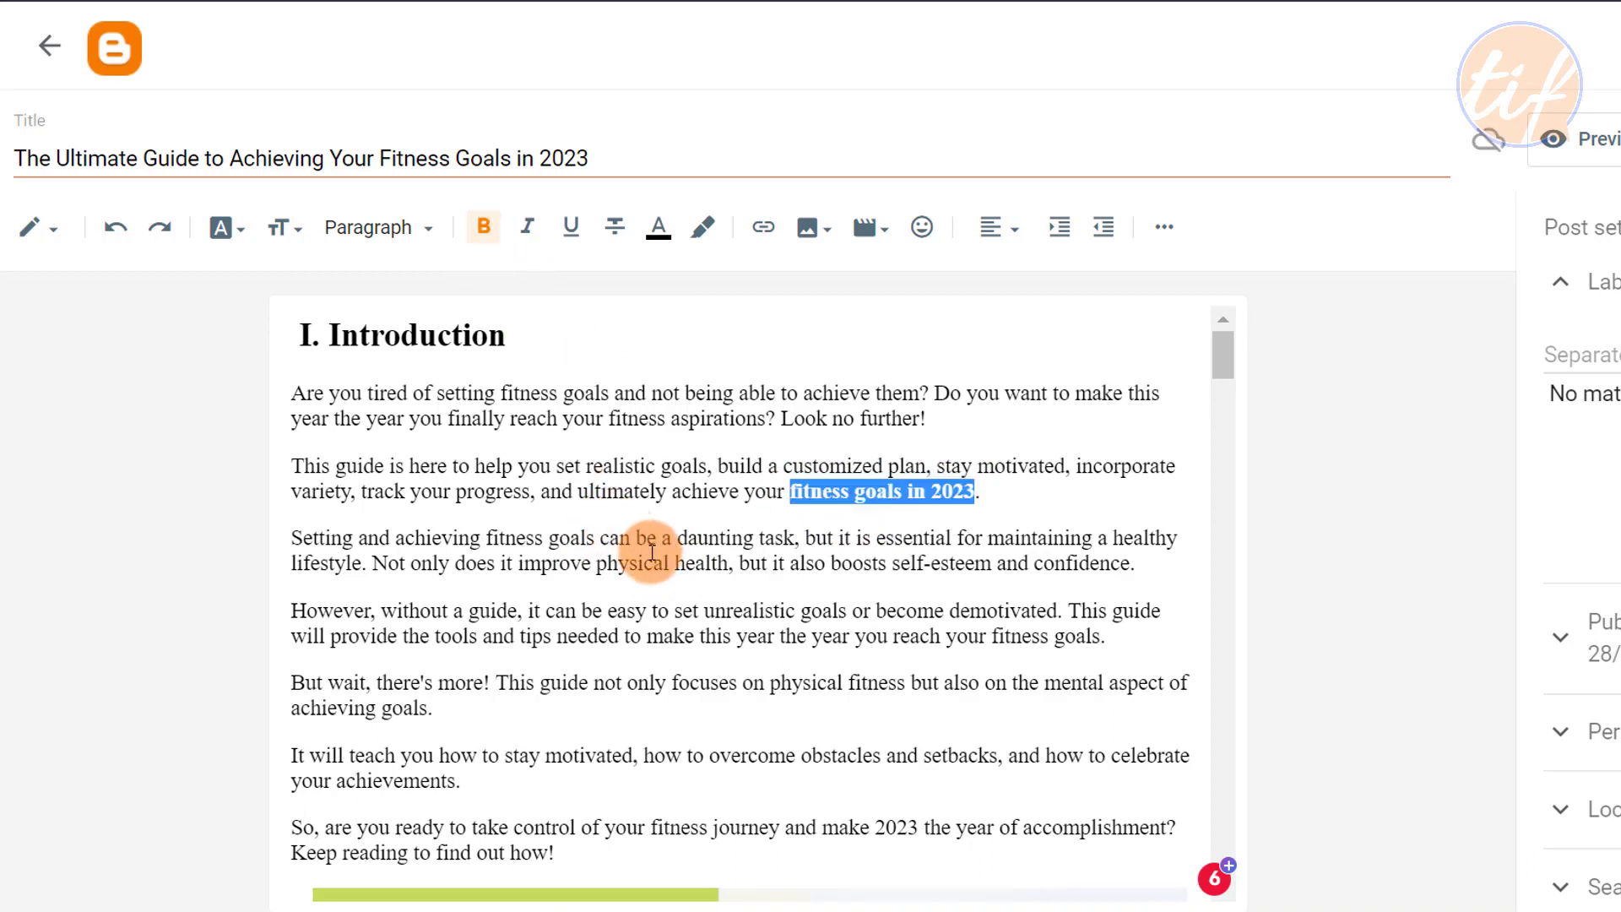
click(685, 559)
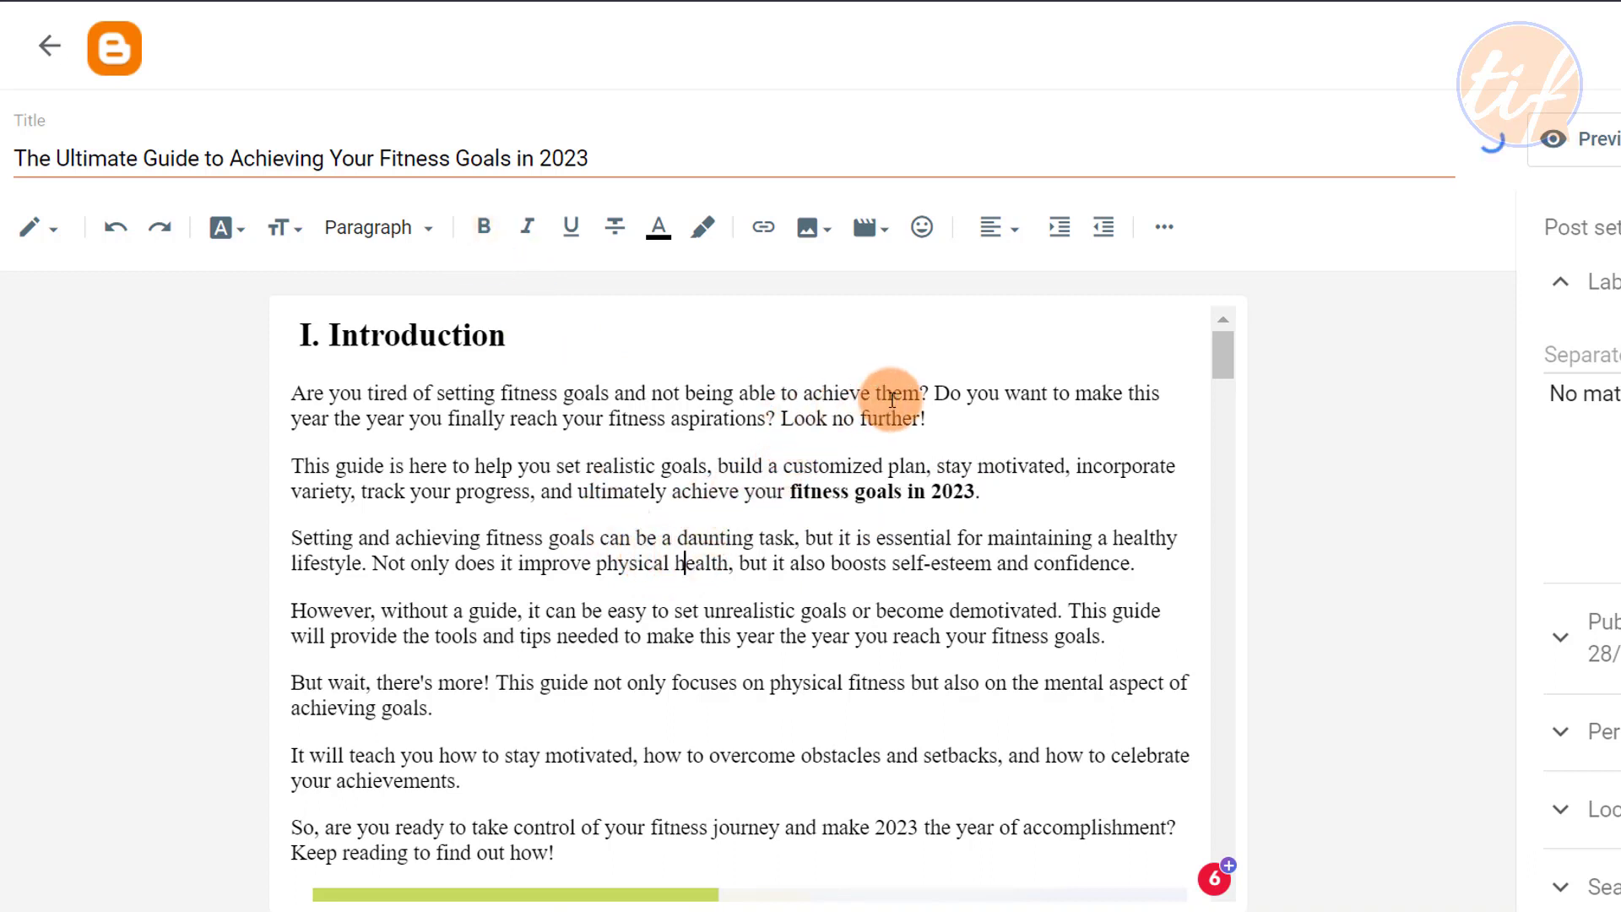
- Italicize the opening question "Are you tired of setting fitness goals and not being able to achieve them?" and put it in its own paragraph
drag(927, 392, 319, 403)
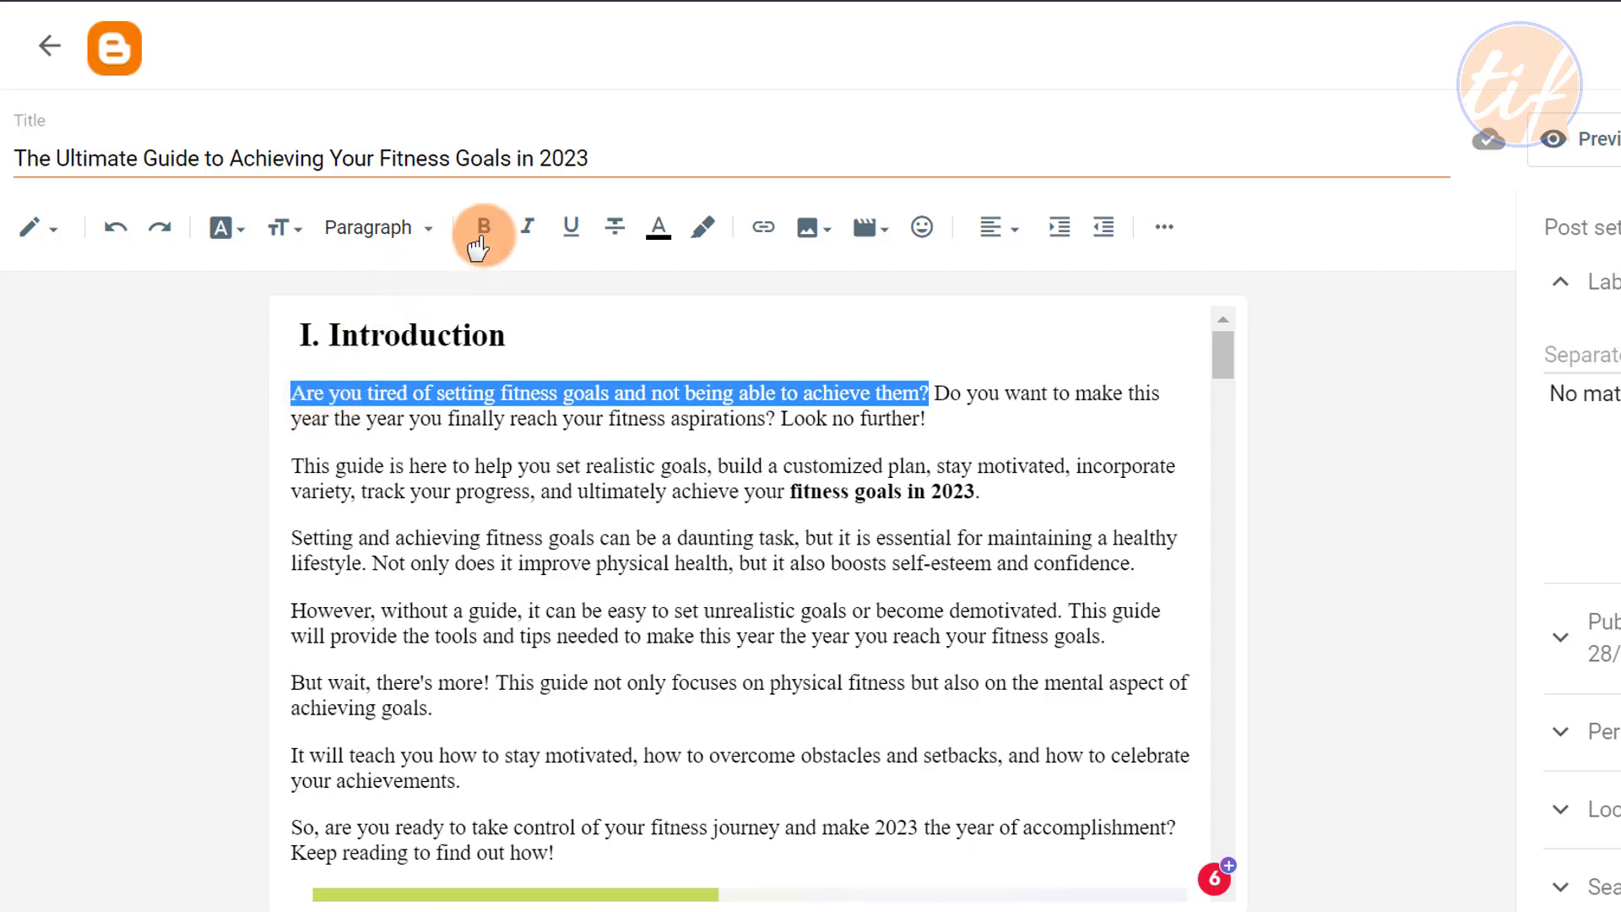
click(529, 230)
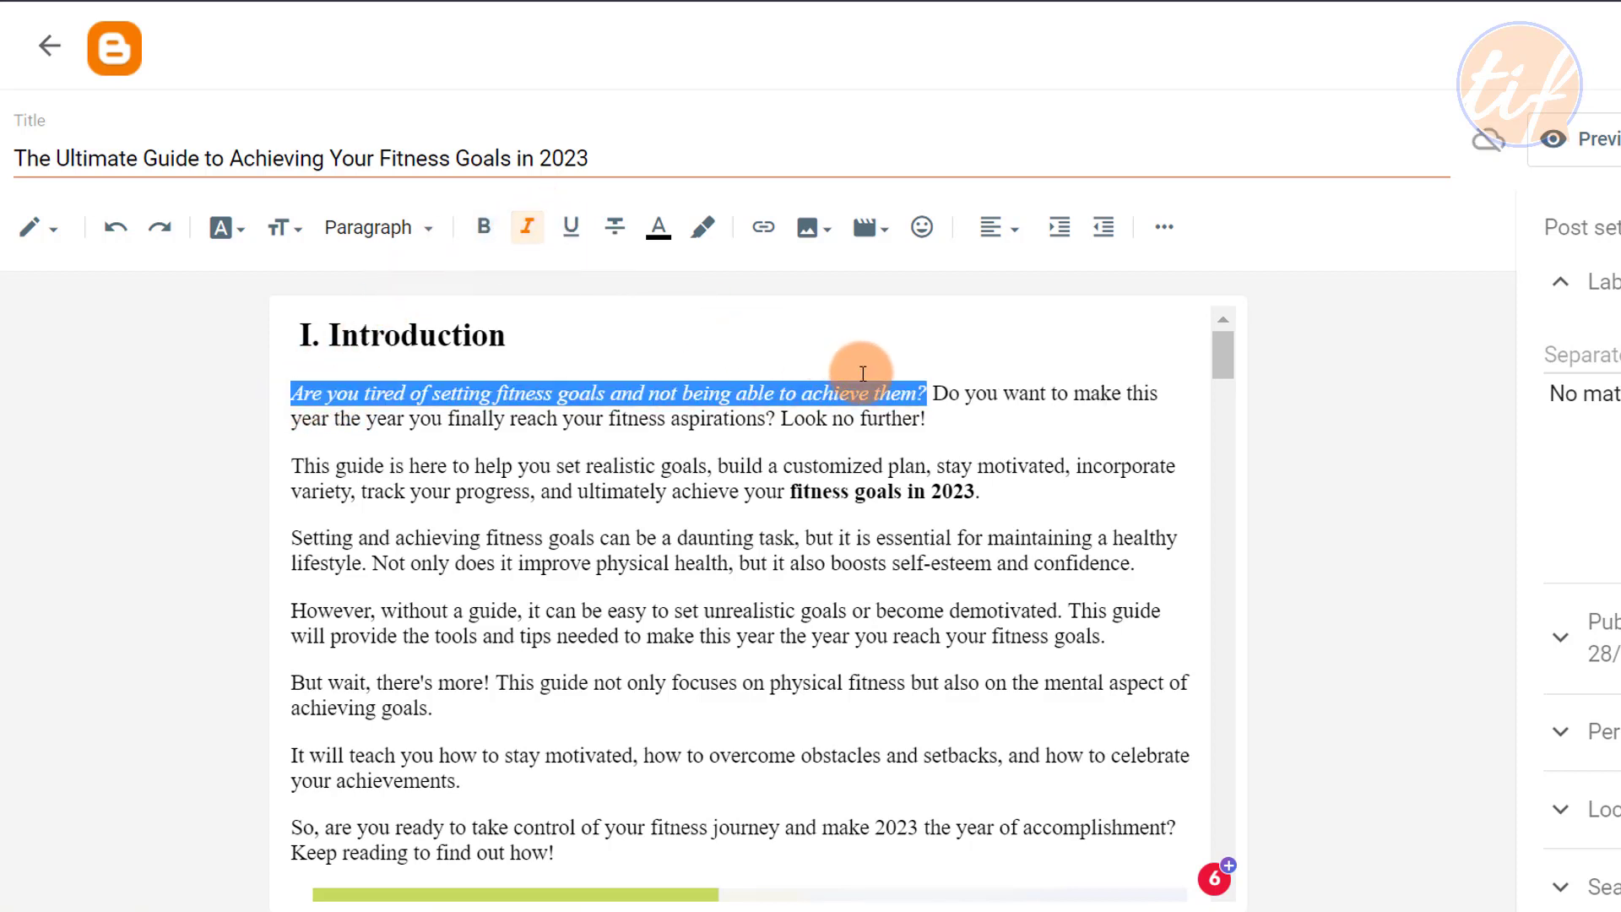
click(932, 395)
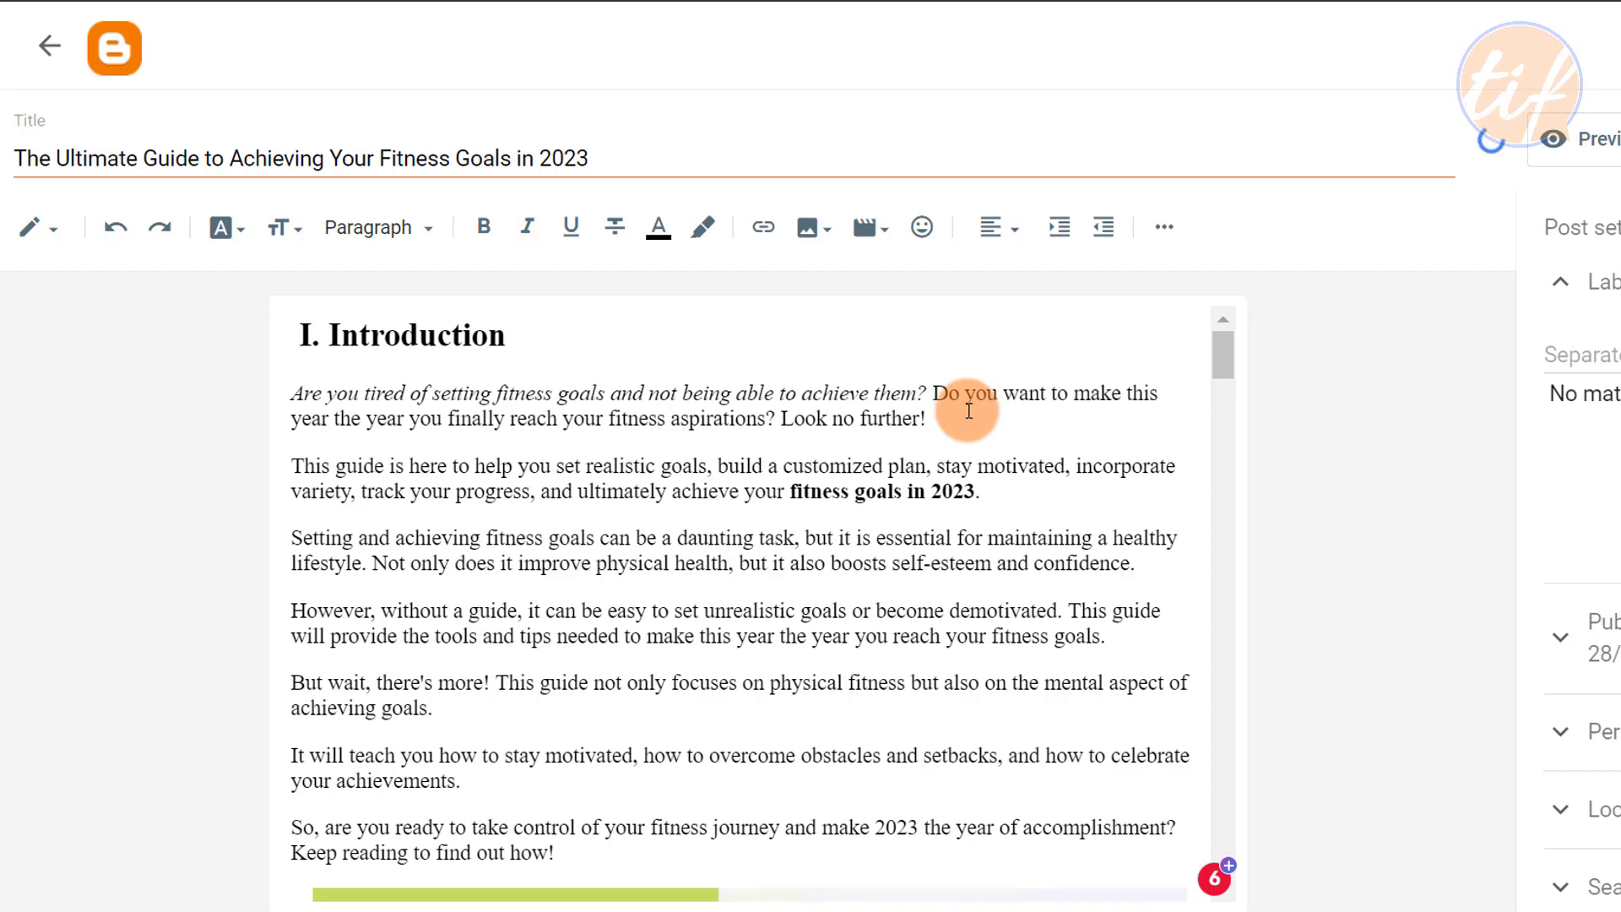
key(Return)
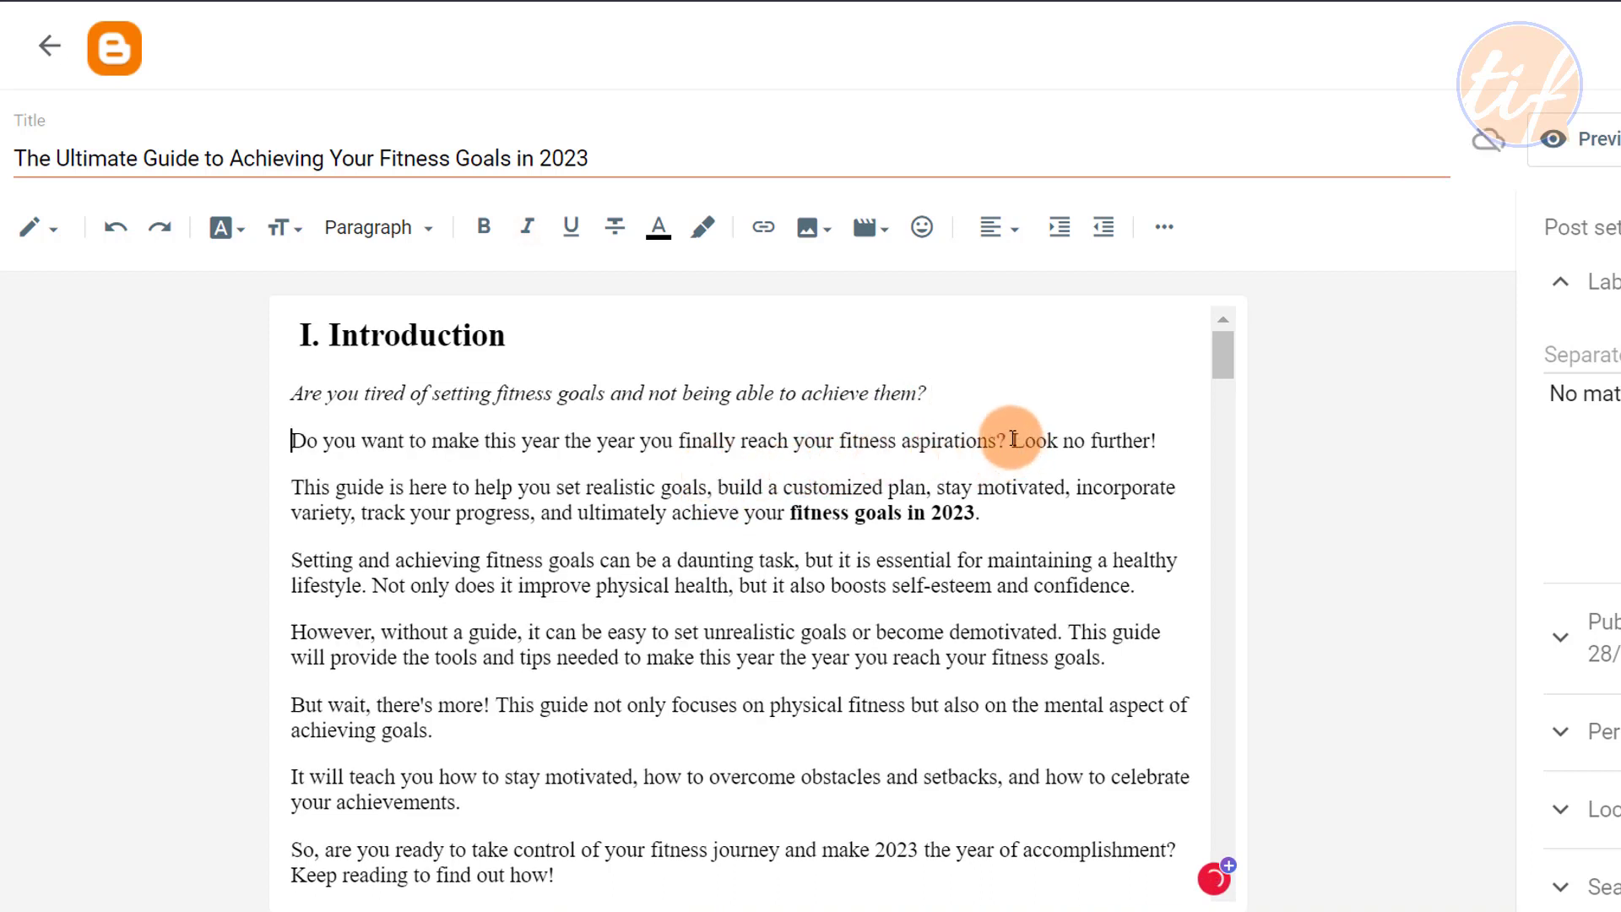
- Put "Look no further!" in its own paragraph and italicize the question beginning "Do you want to make this year"
key(Return)
drag(1007, 440, 356, 440)
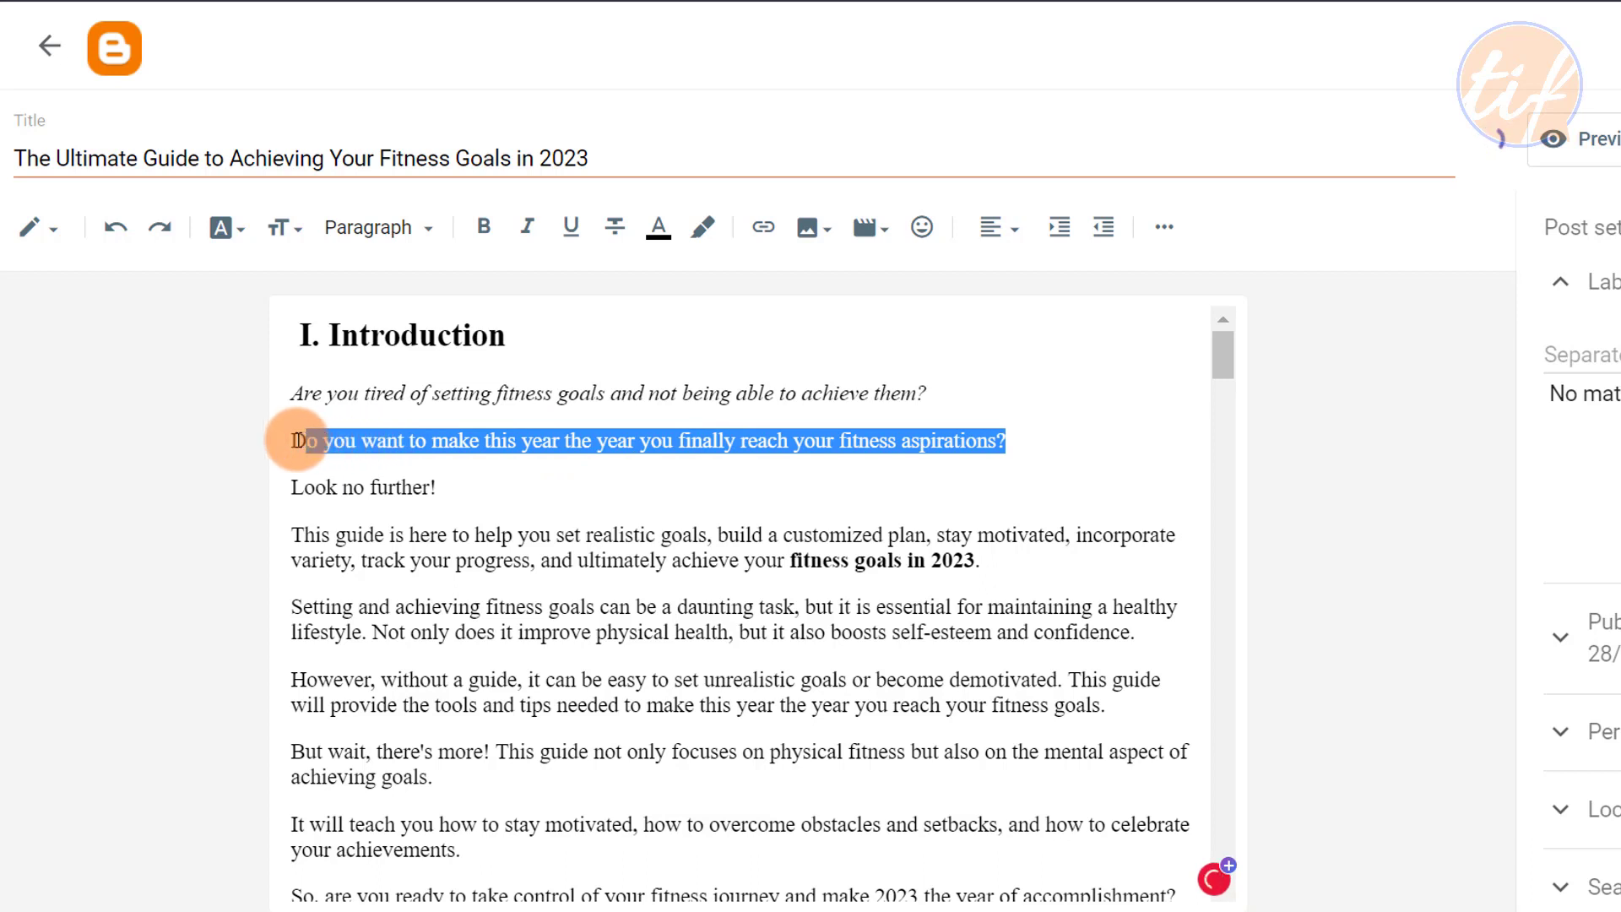
click(527, 227)
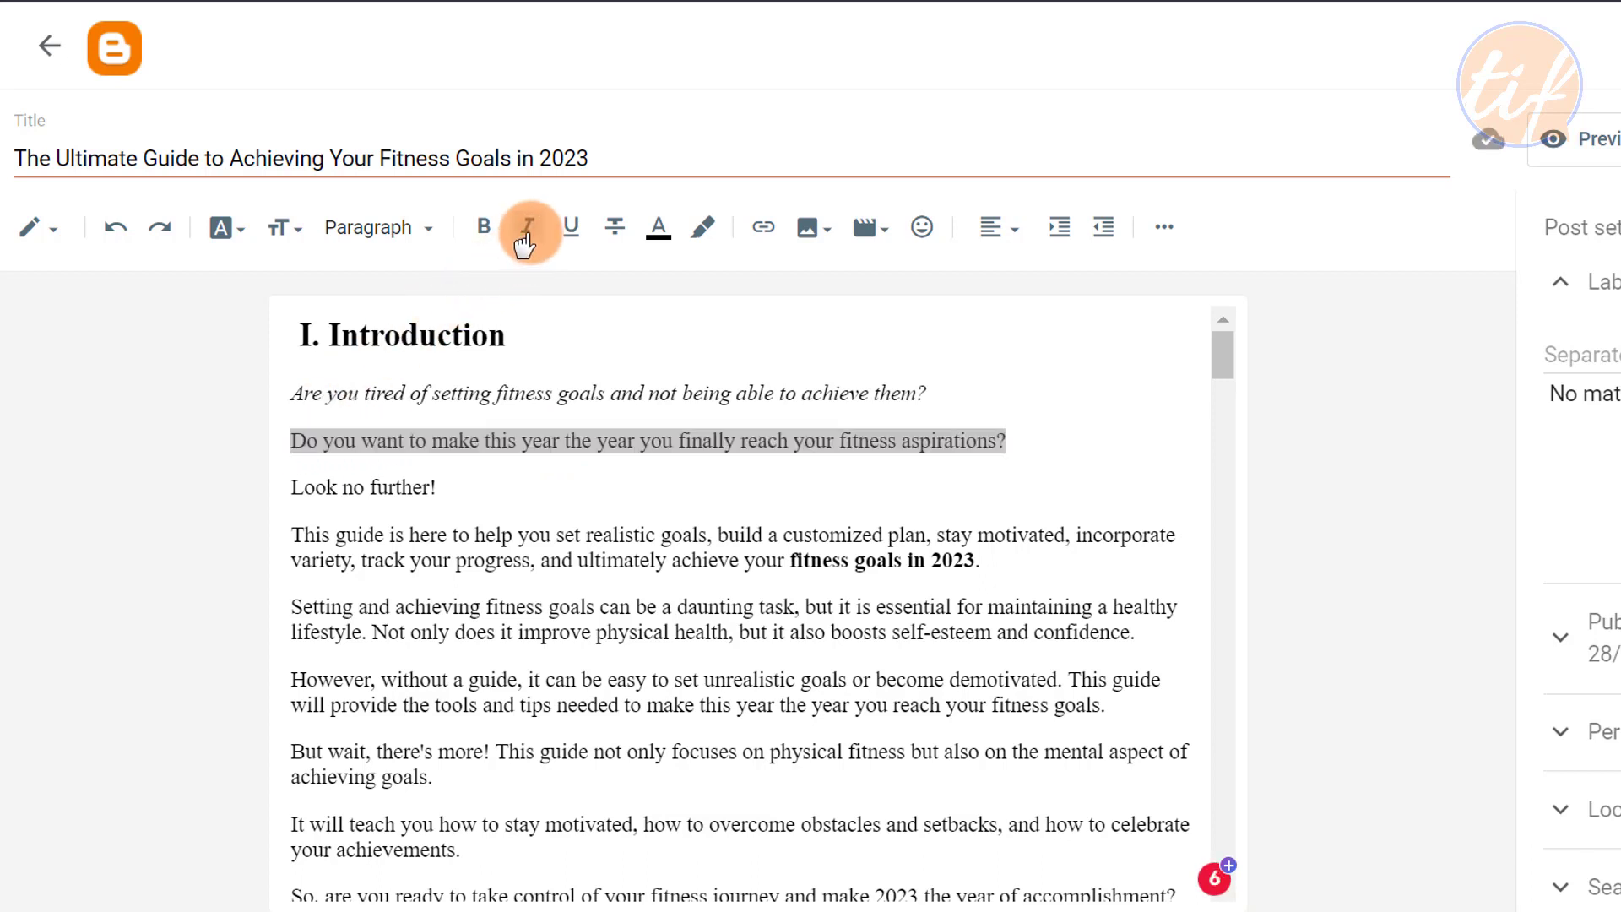
click(680, 534)
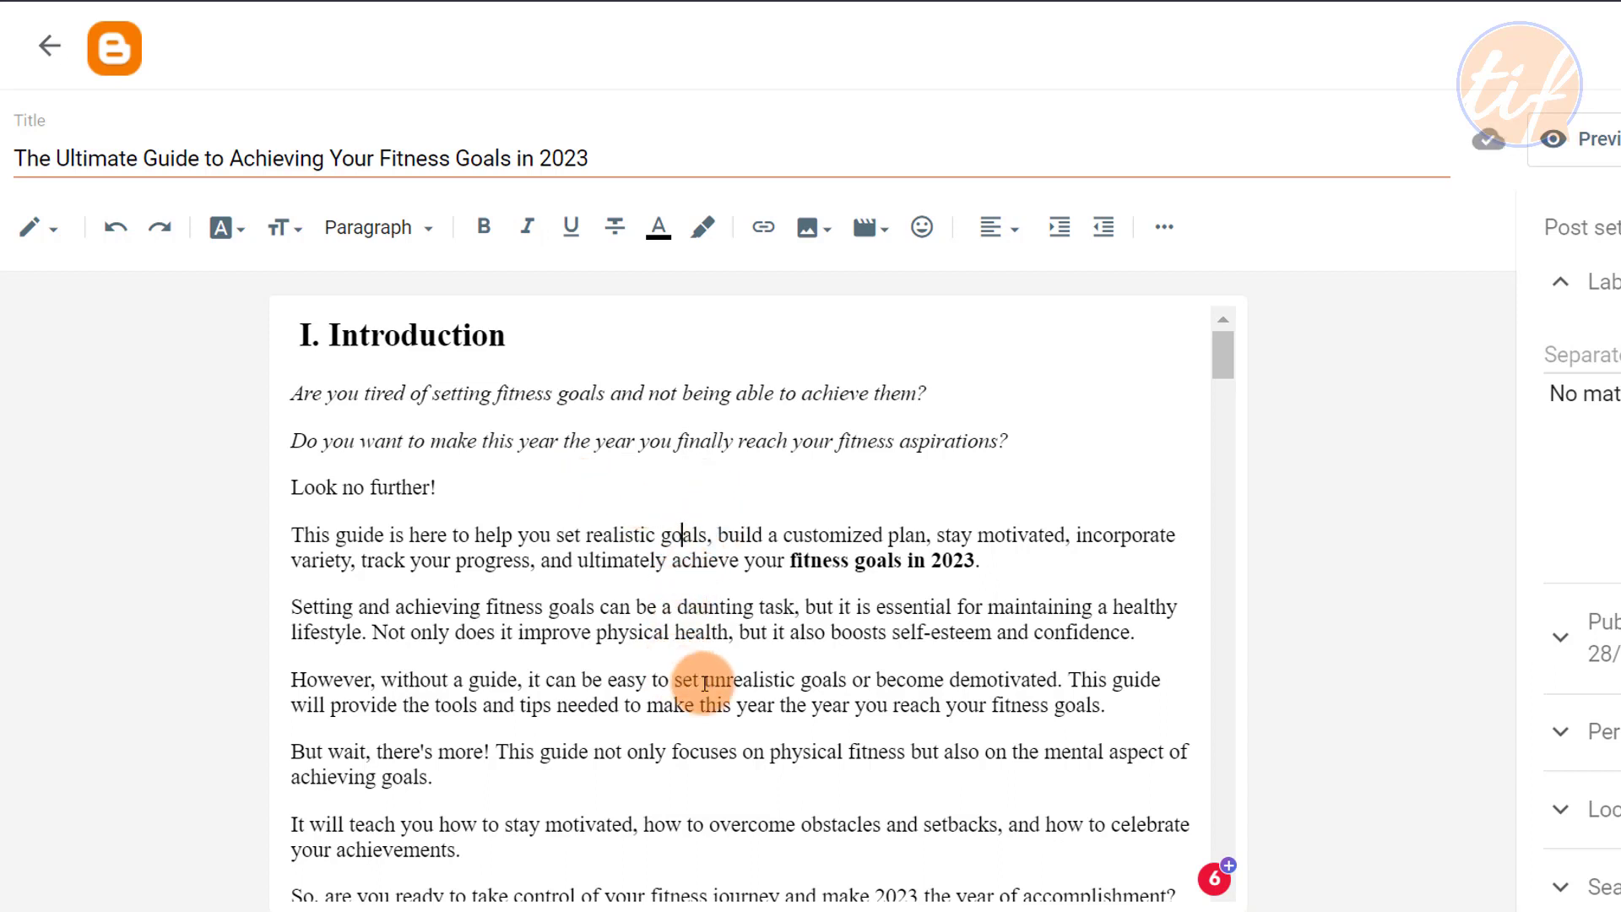
- Open the post preview and examine the title banner, the Introduction's text emphasis and the cover image
click(1598, 148)
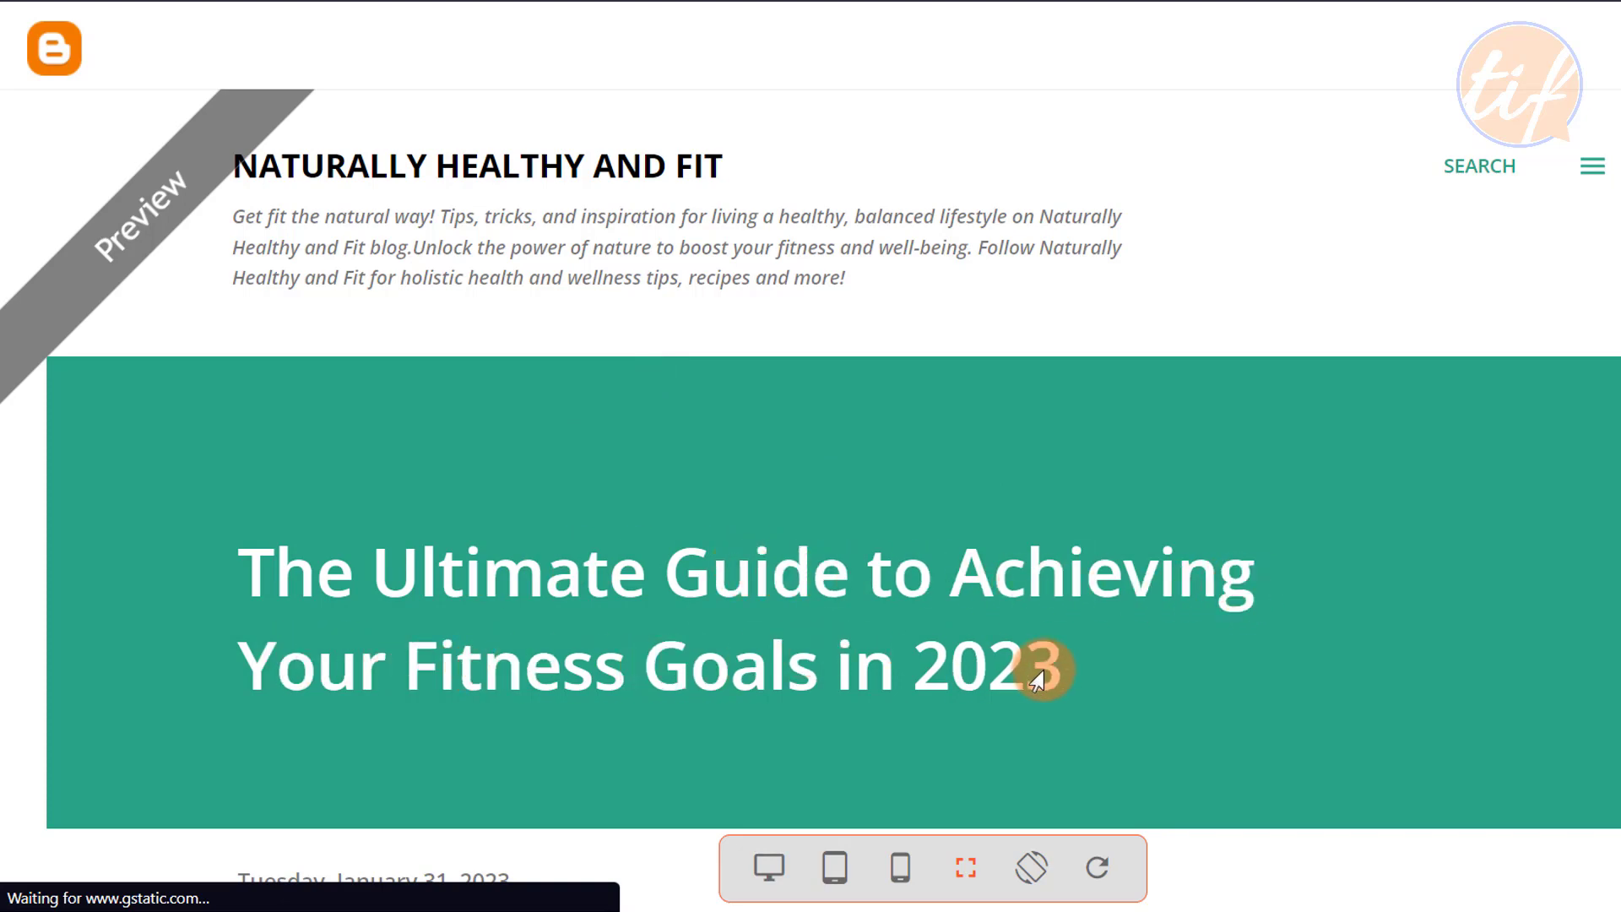
scroll(1047, 583, down, 5)
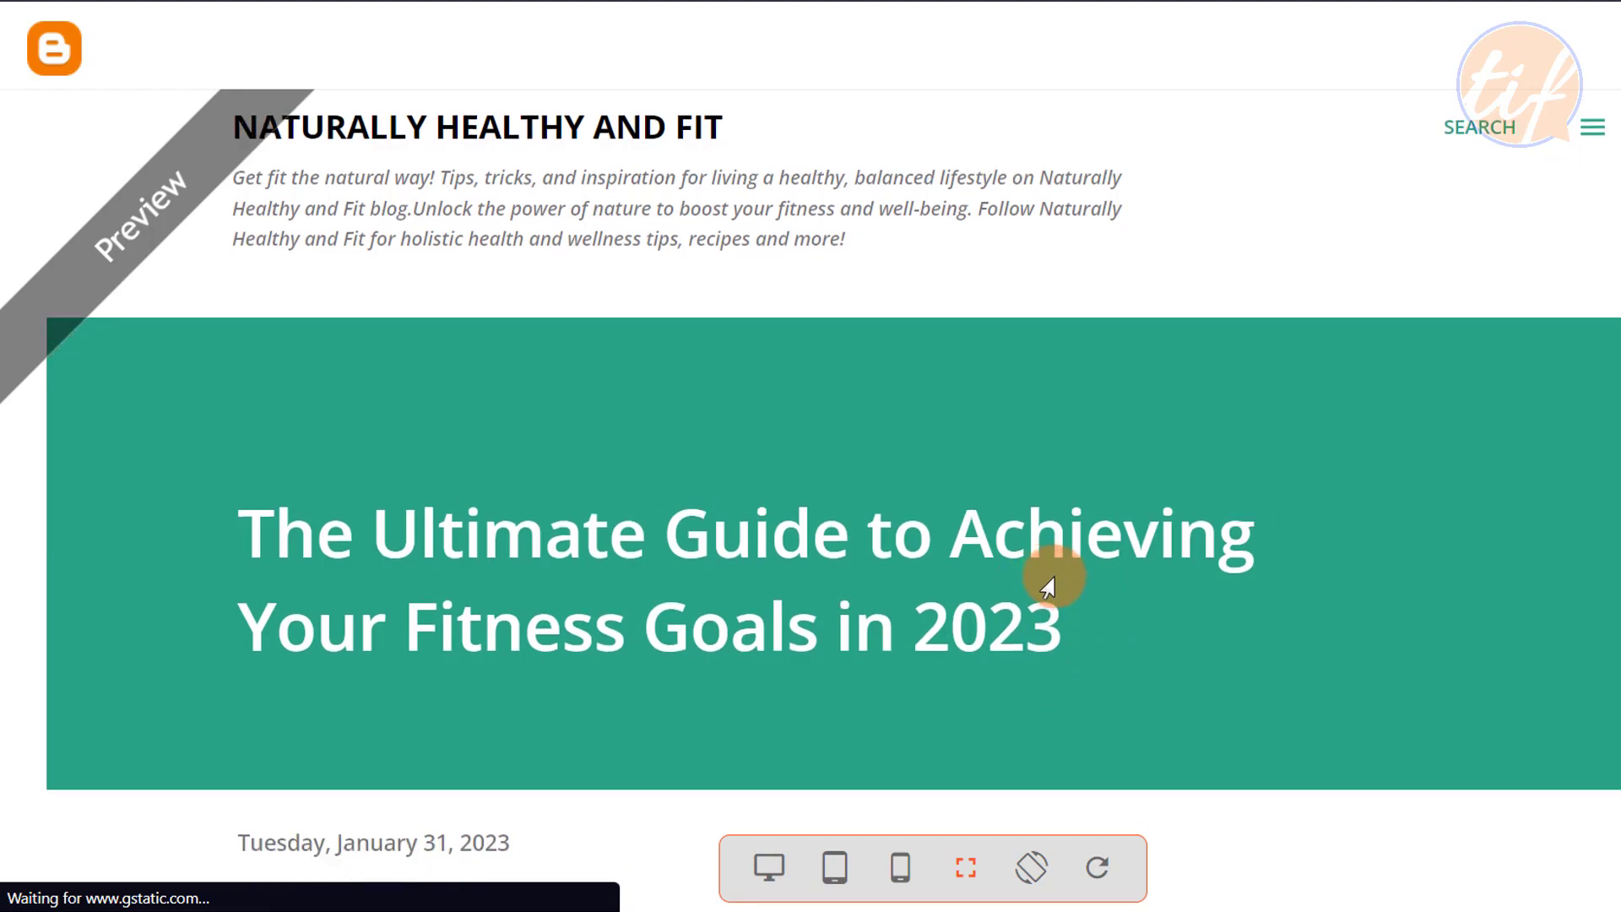
scroll(1032, 588, down, 12)
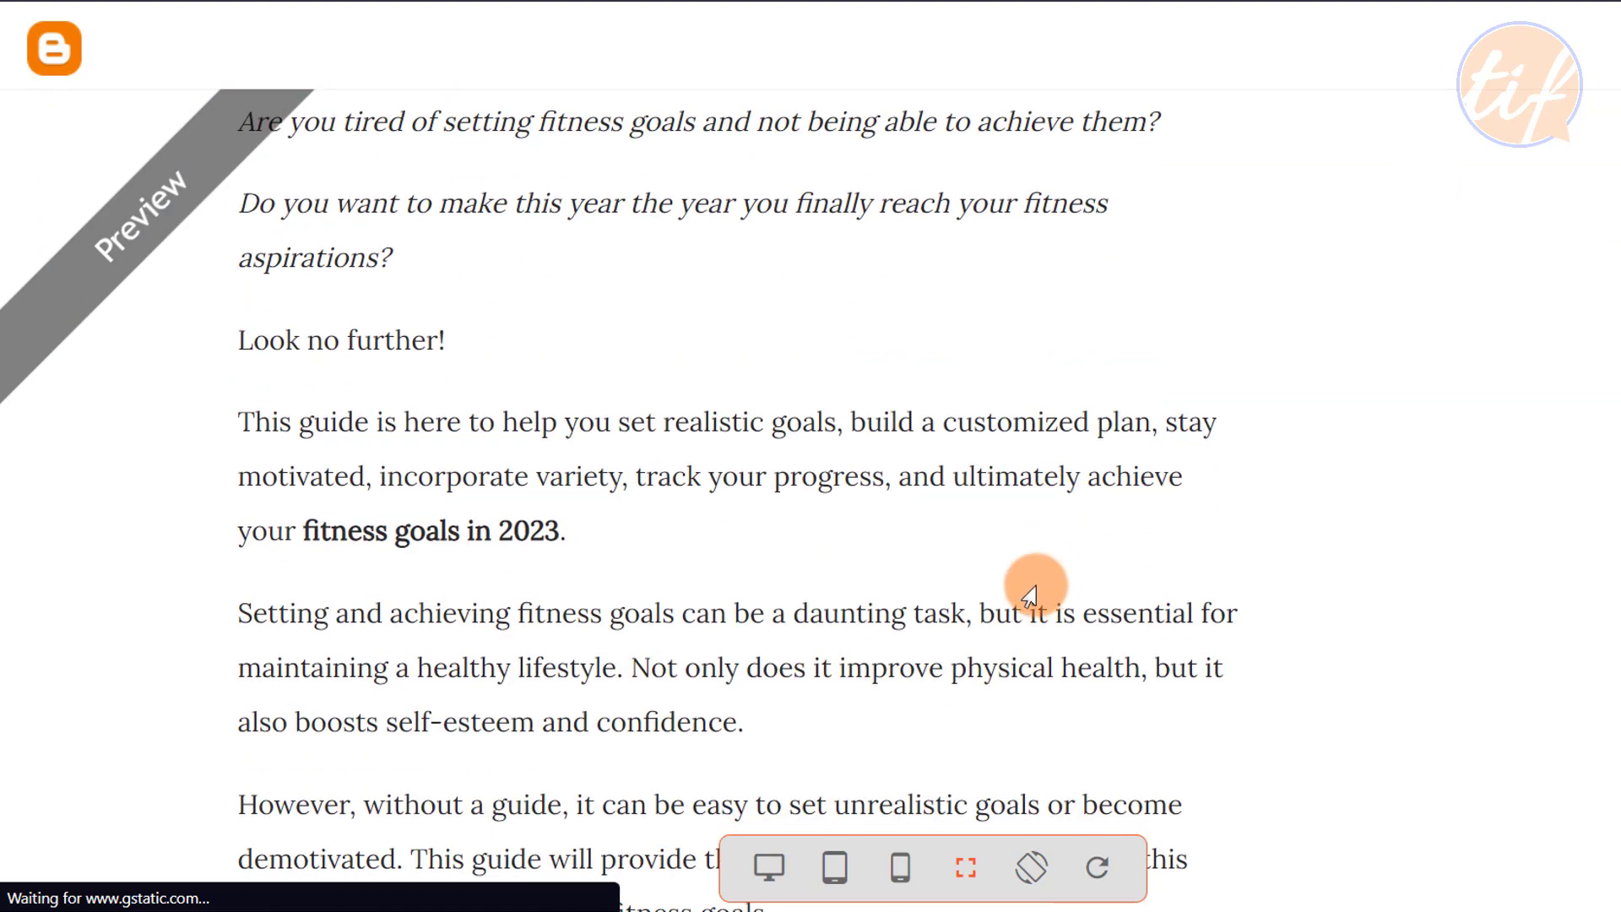
scroll(1032, 583, down, 5)
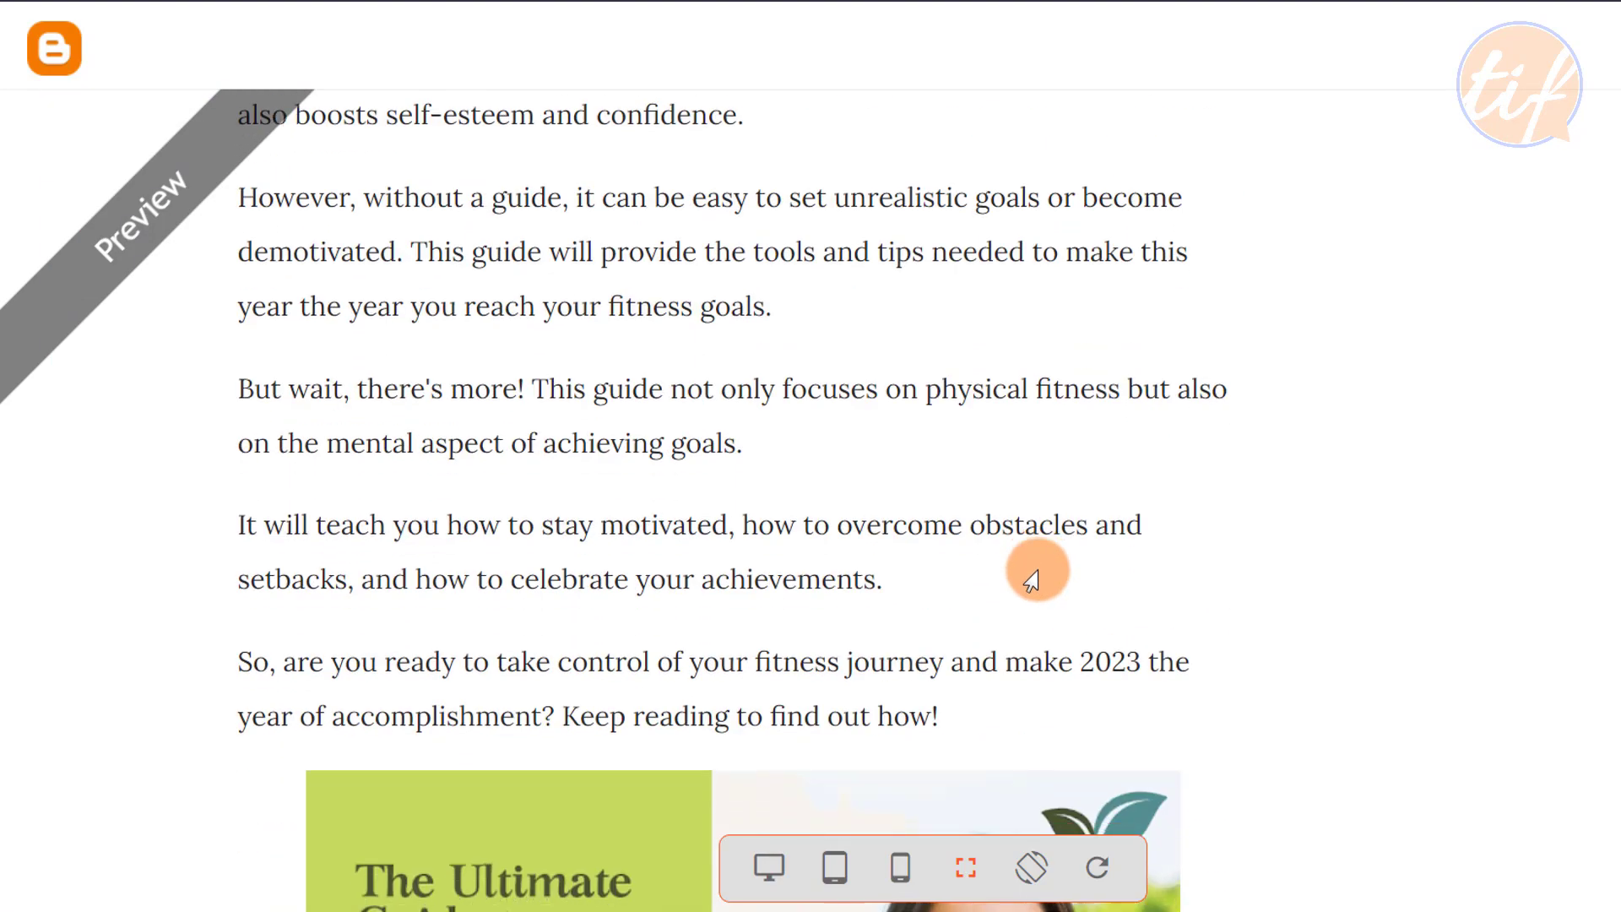
scroll(1032, 582, down, 4)
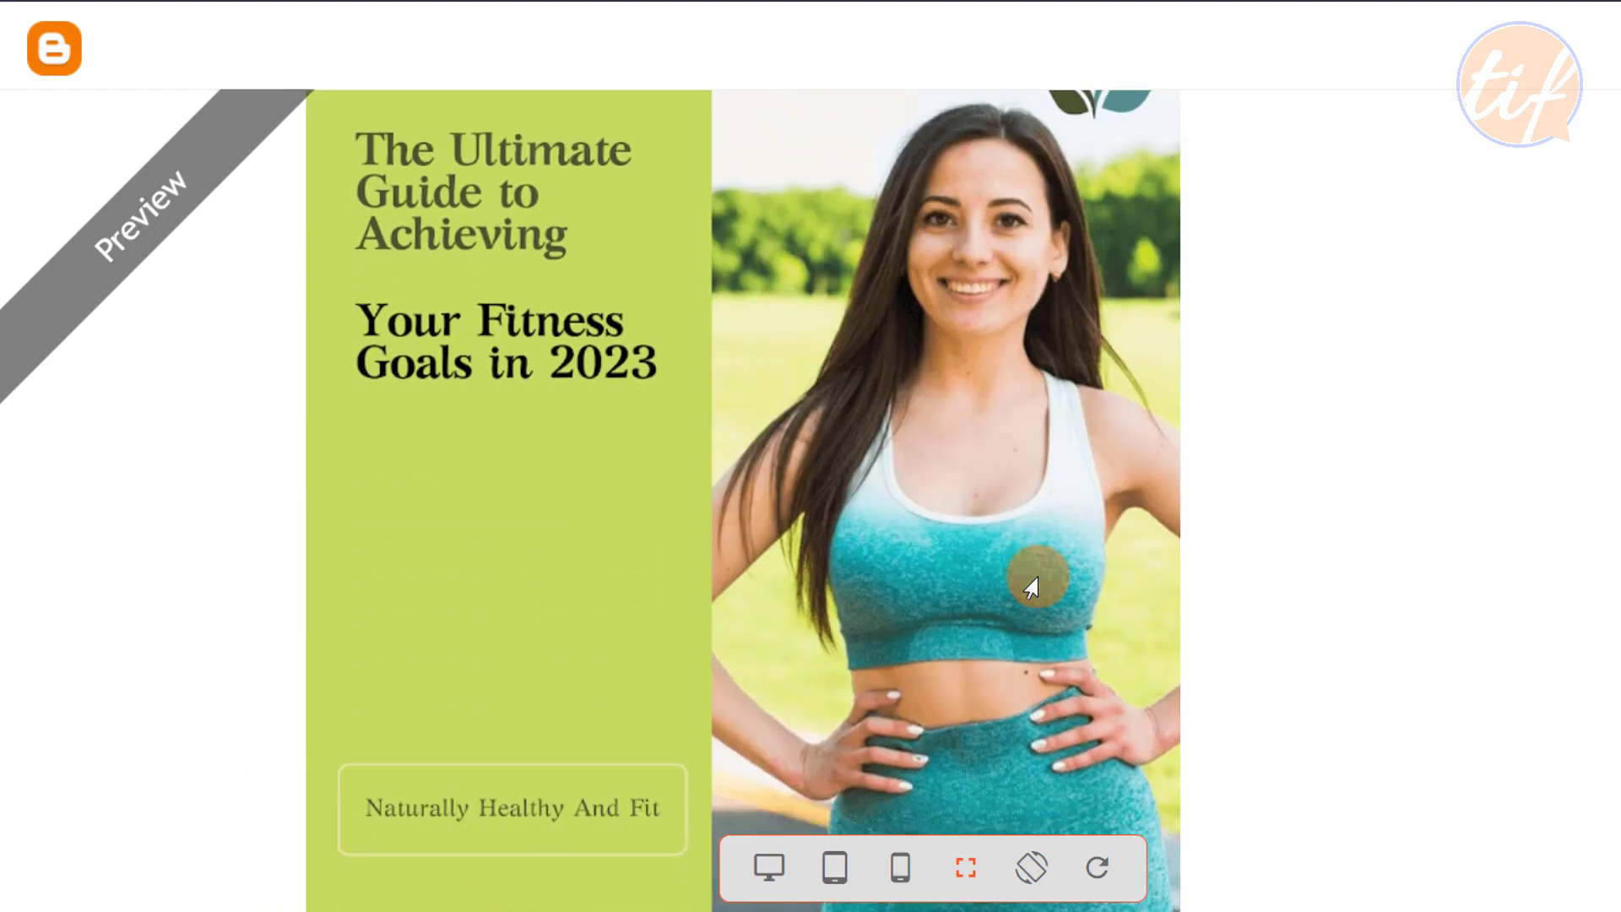
scroll(1030, 583, up, 8)
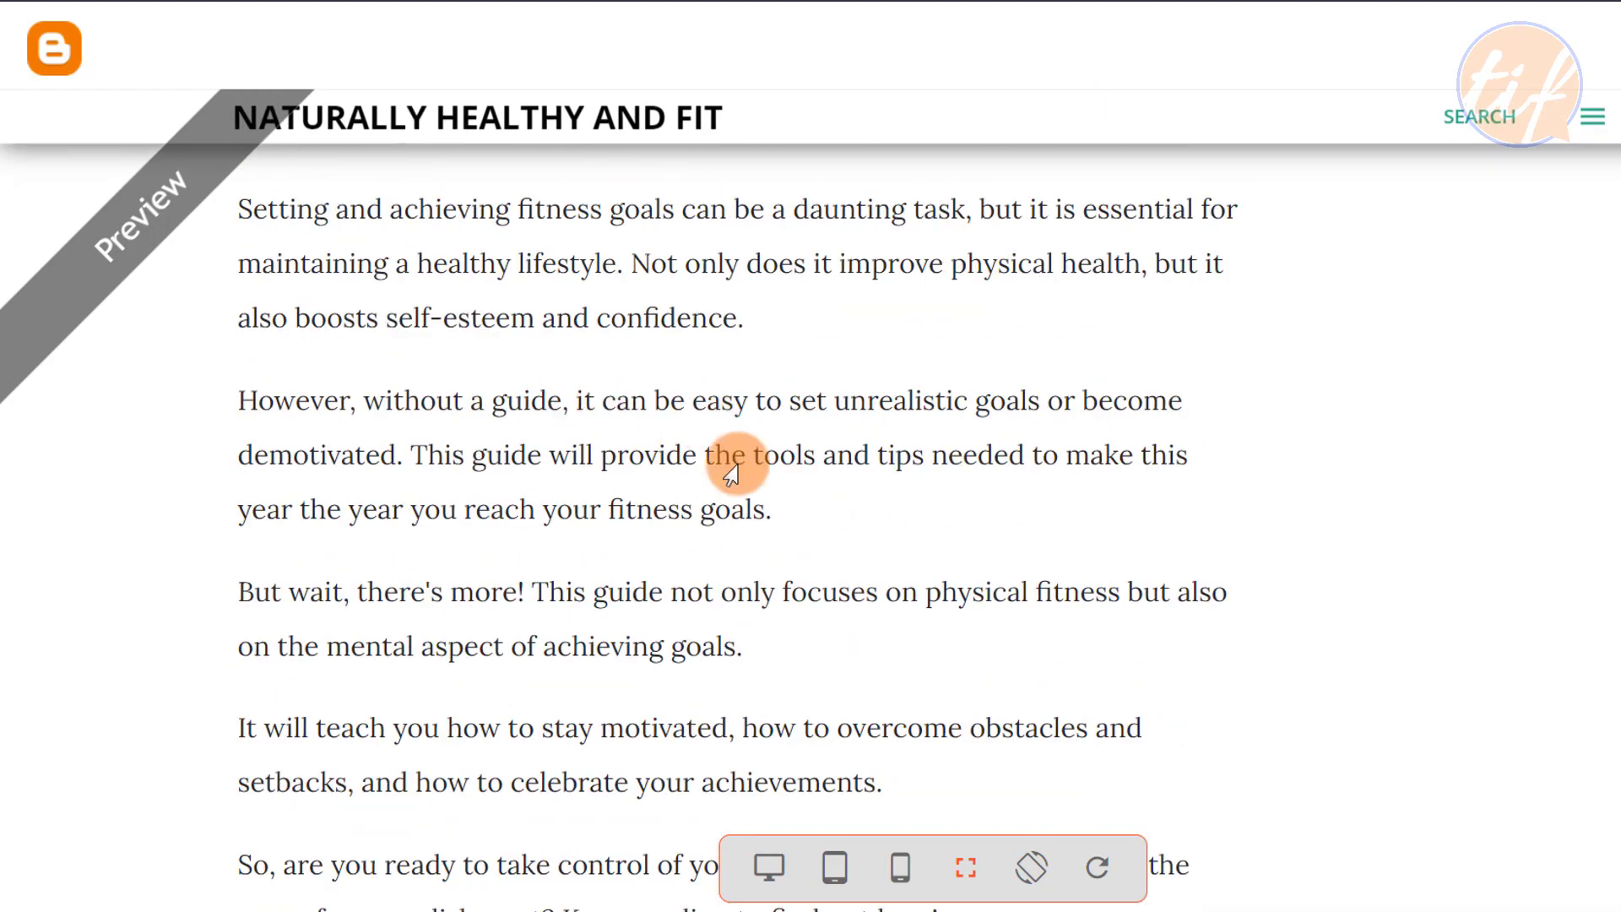
scroll(822, 591, up, 7)
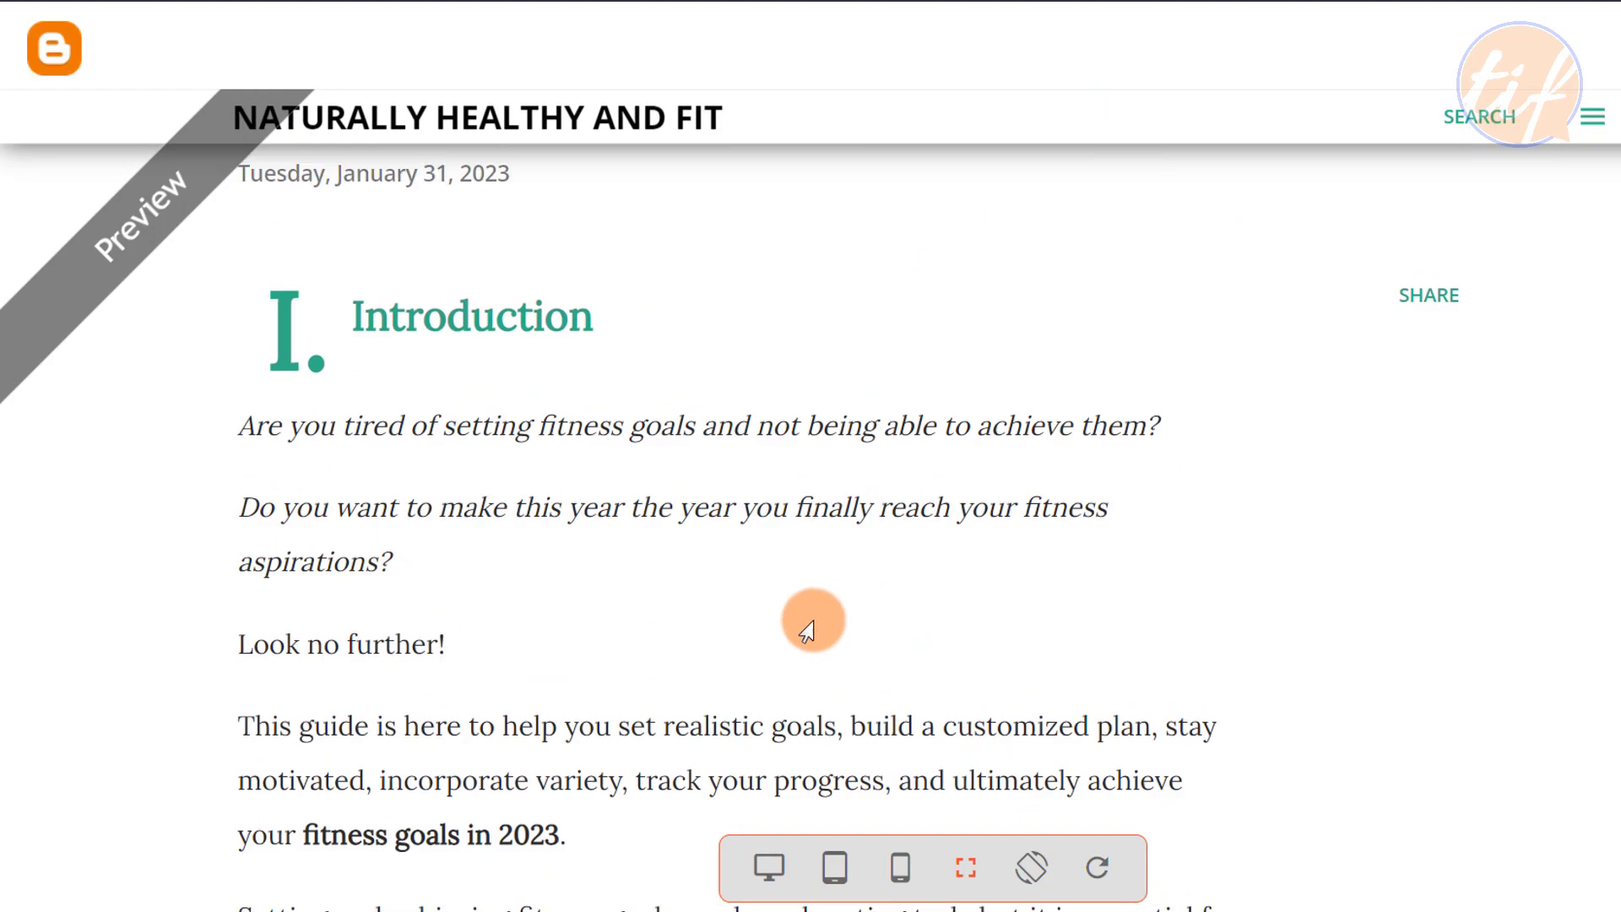
- Examine the headings and paragraph spacing of sections II, III and IV in the post preview
scroll(811, 624, down, 5)
scroll(819, 629, down, 20)
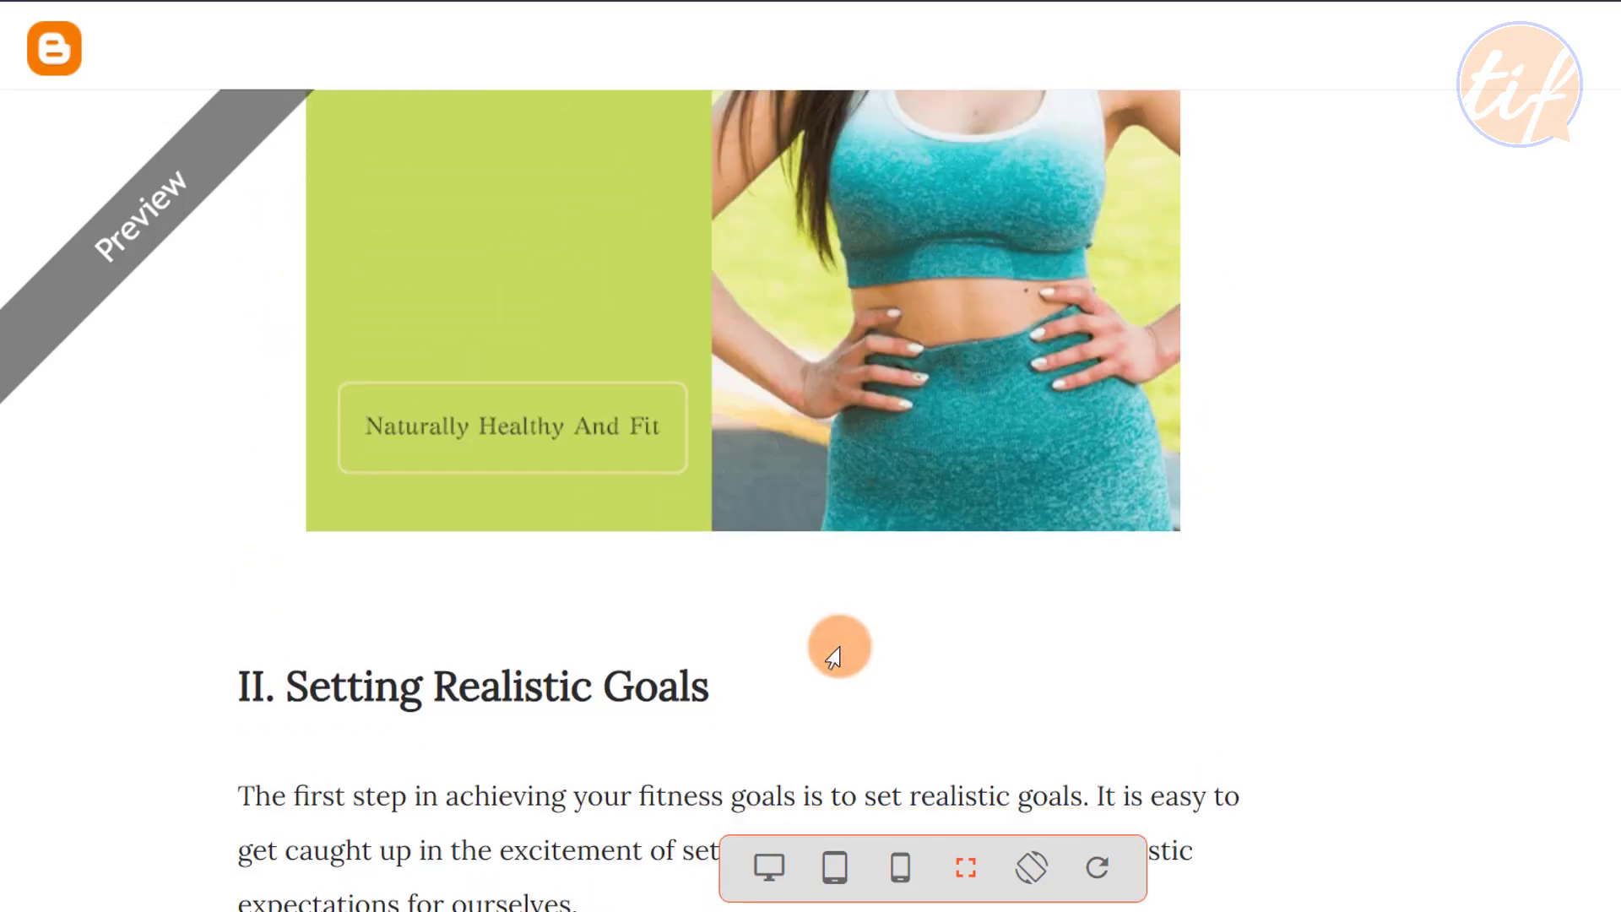
scroll(836, 654, down, 17)
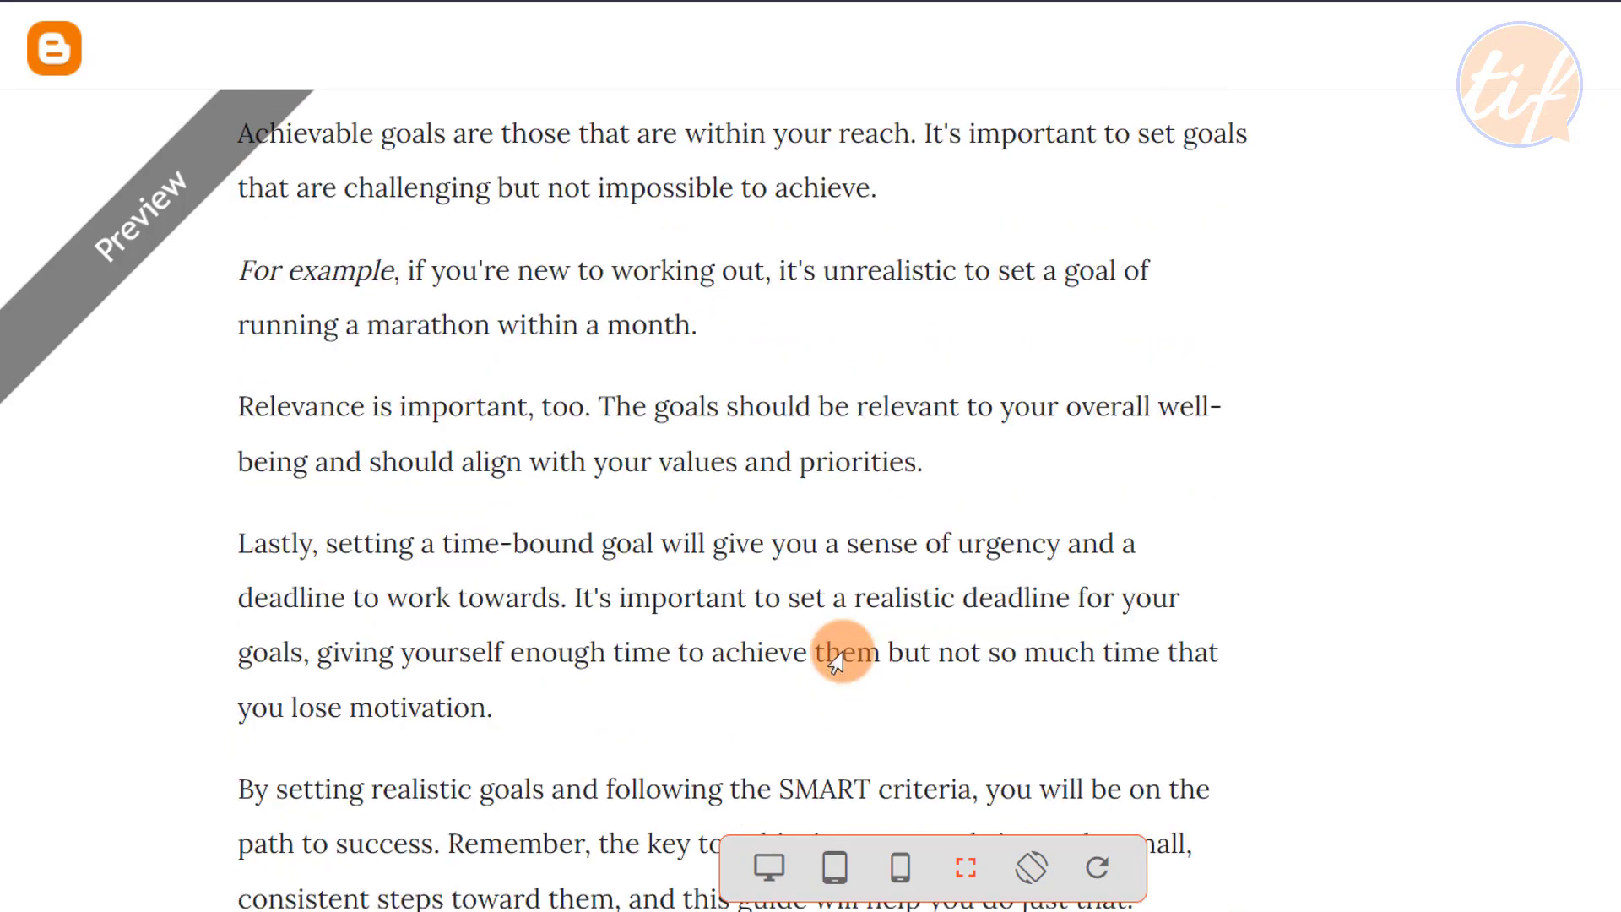
scroll(836, 667, down, 15)
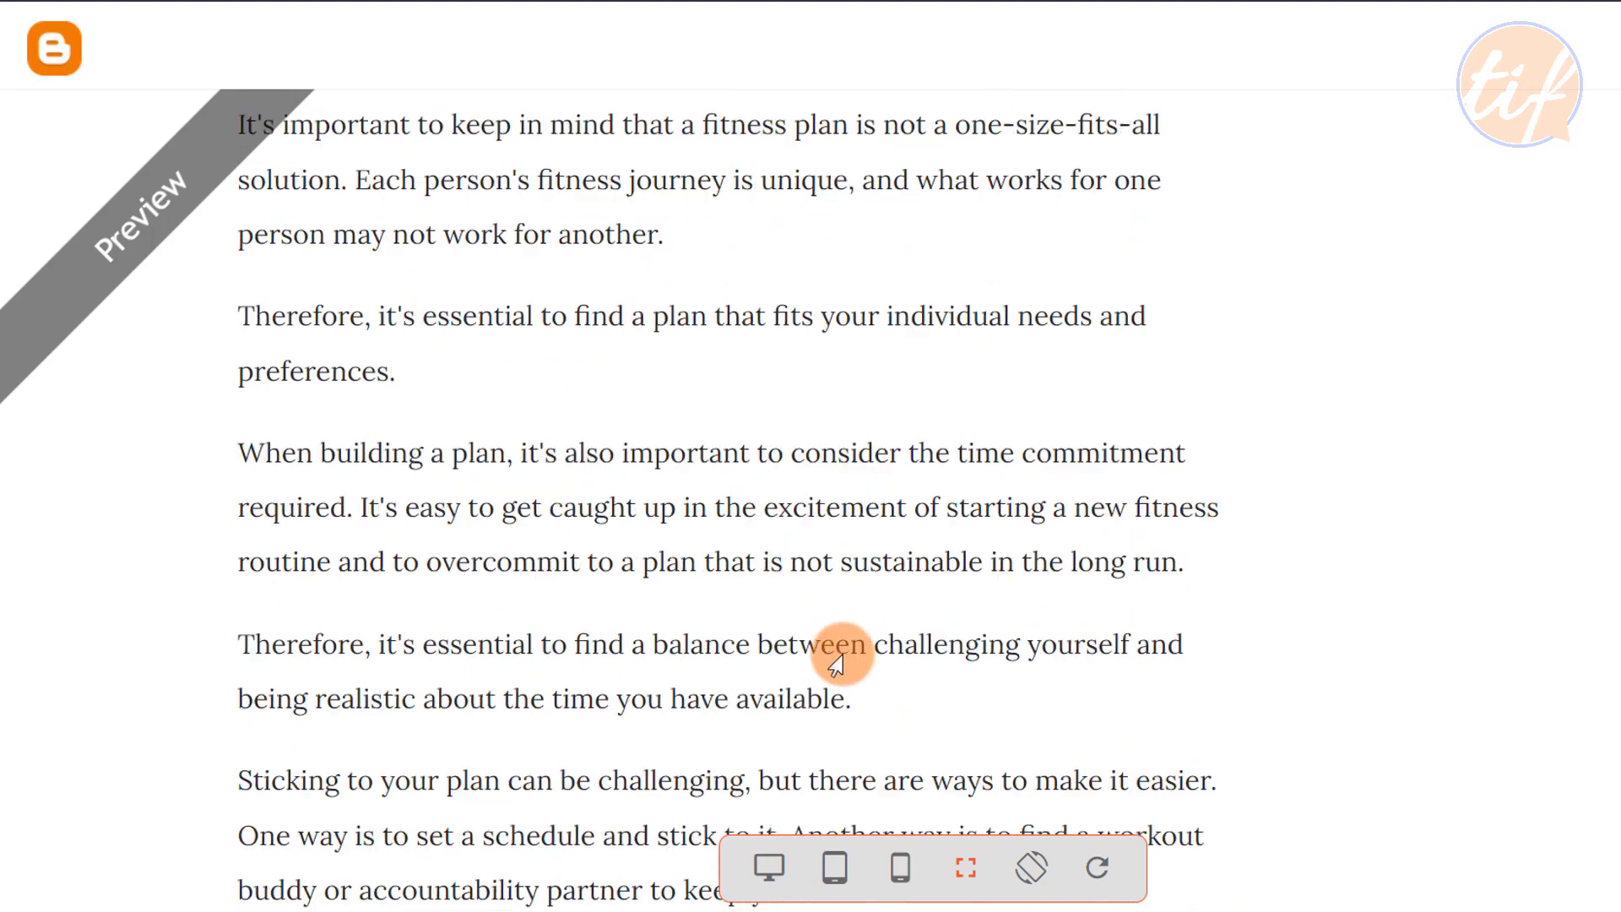
scroll(802, 655, down, 13)
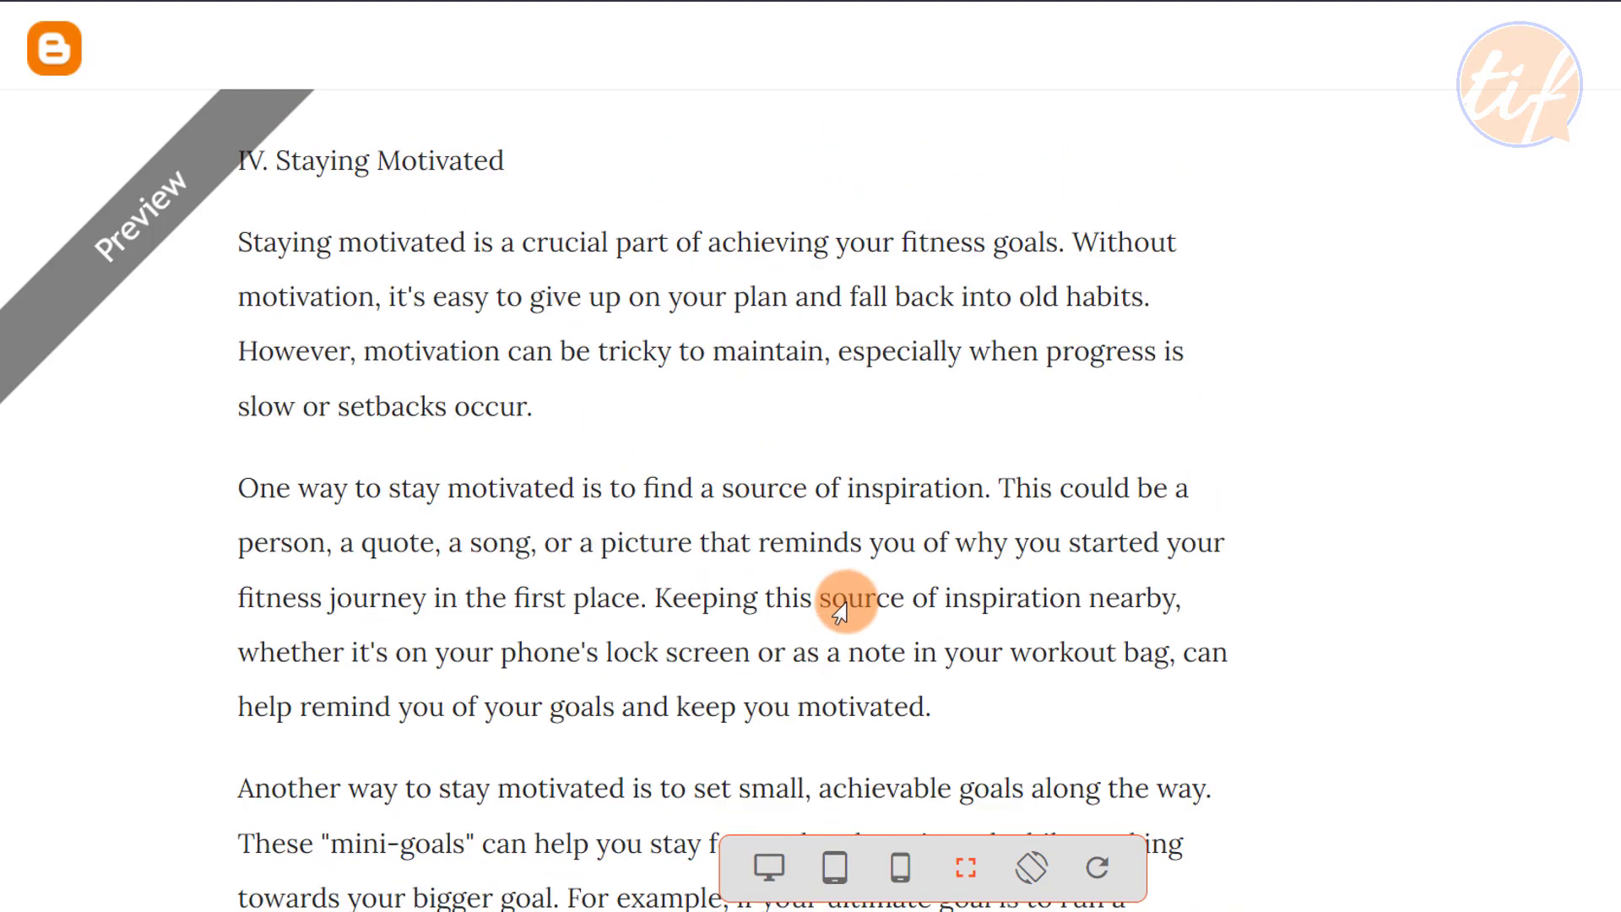
scroll(874, 589, down, 1)
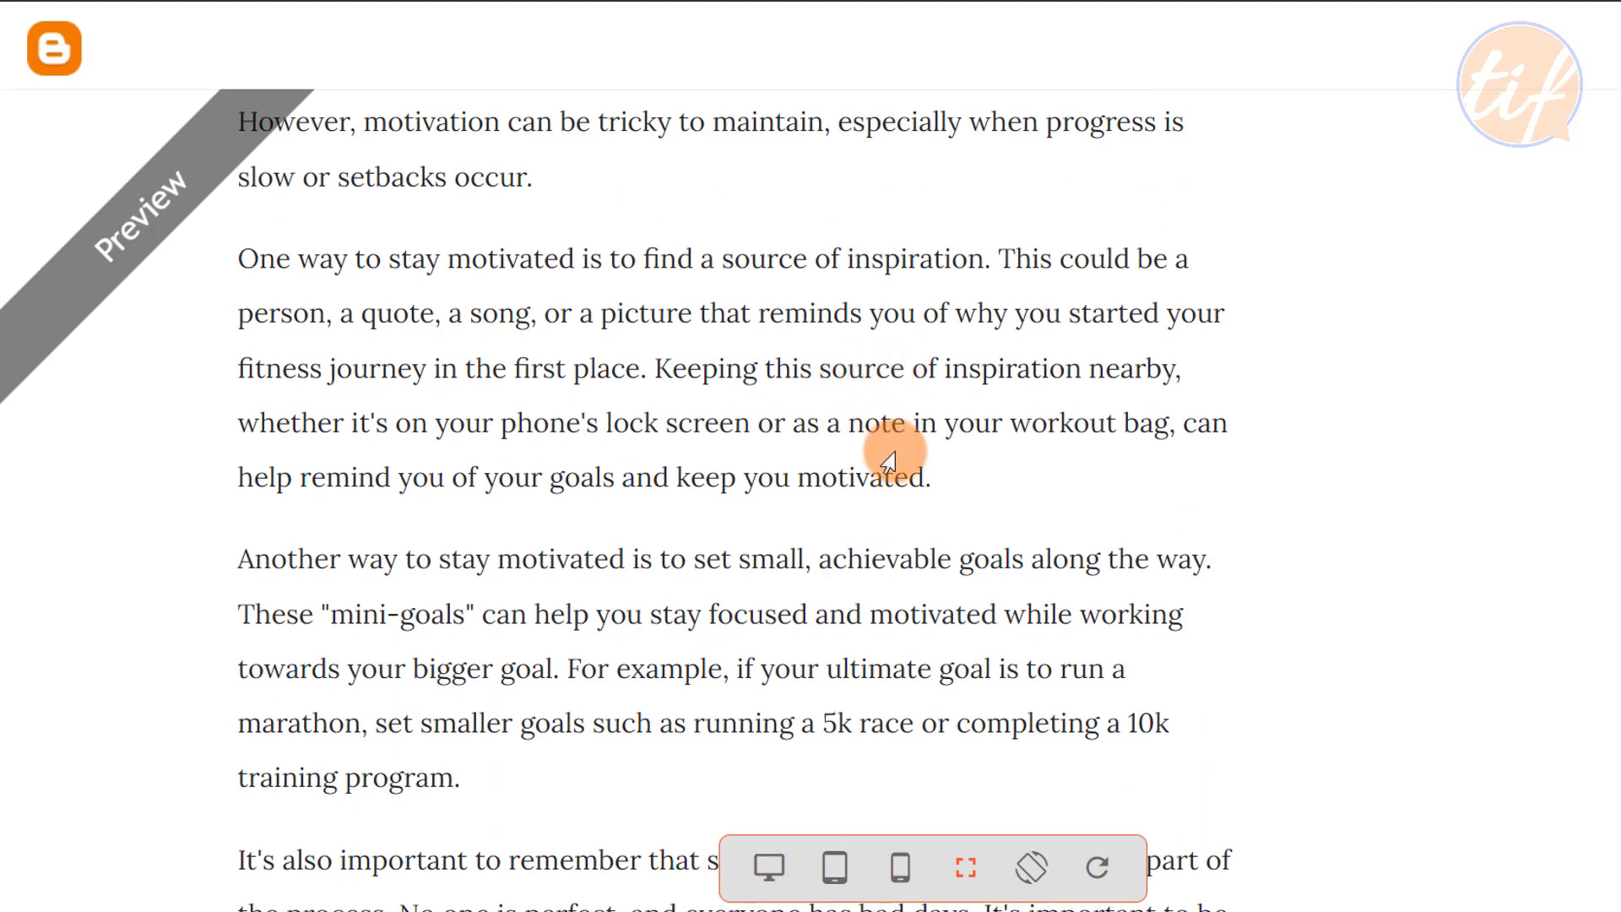
- Review the previewed post again from section IV back to the Introduction, then through the cover image to the goal-setting paragraphs
scroll(888, 469, up, 15)
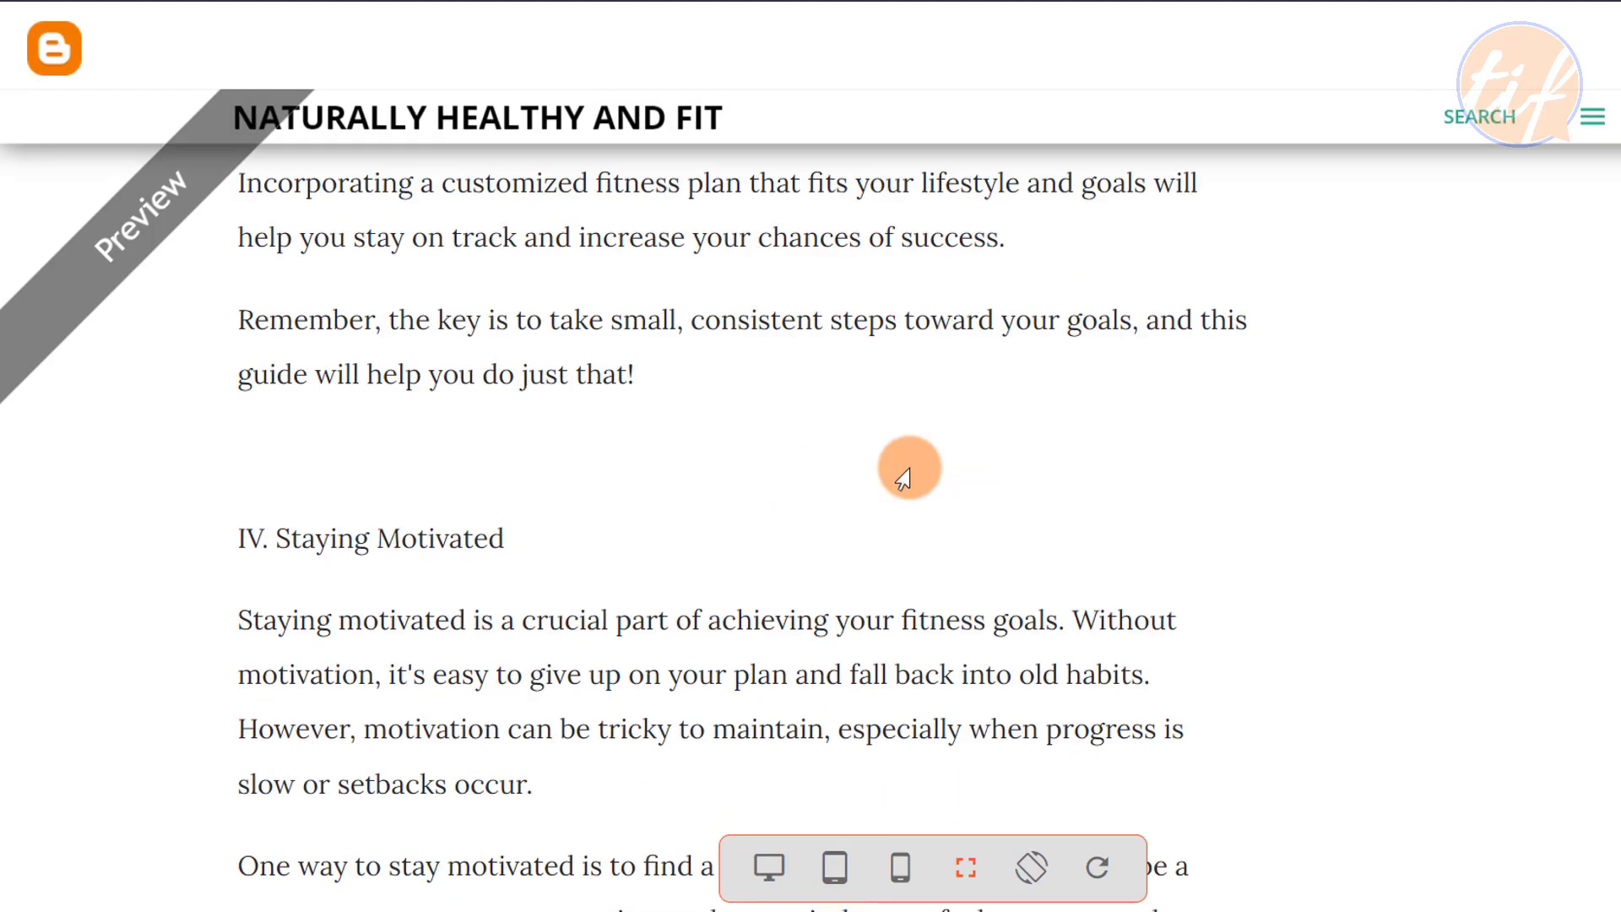
scroll(823, 523, up, 7)
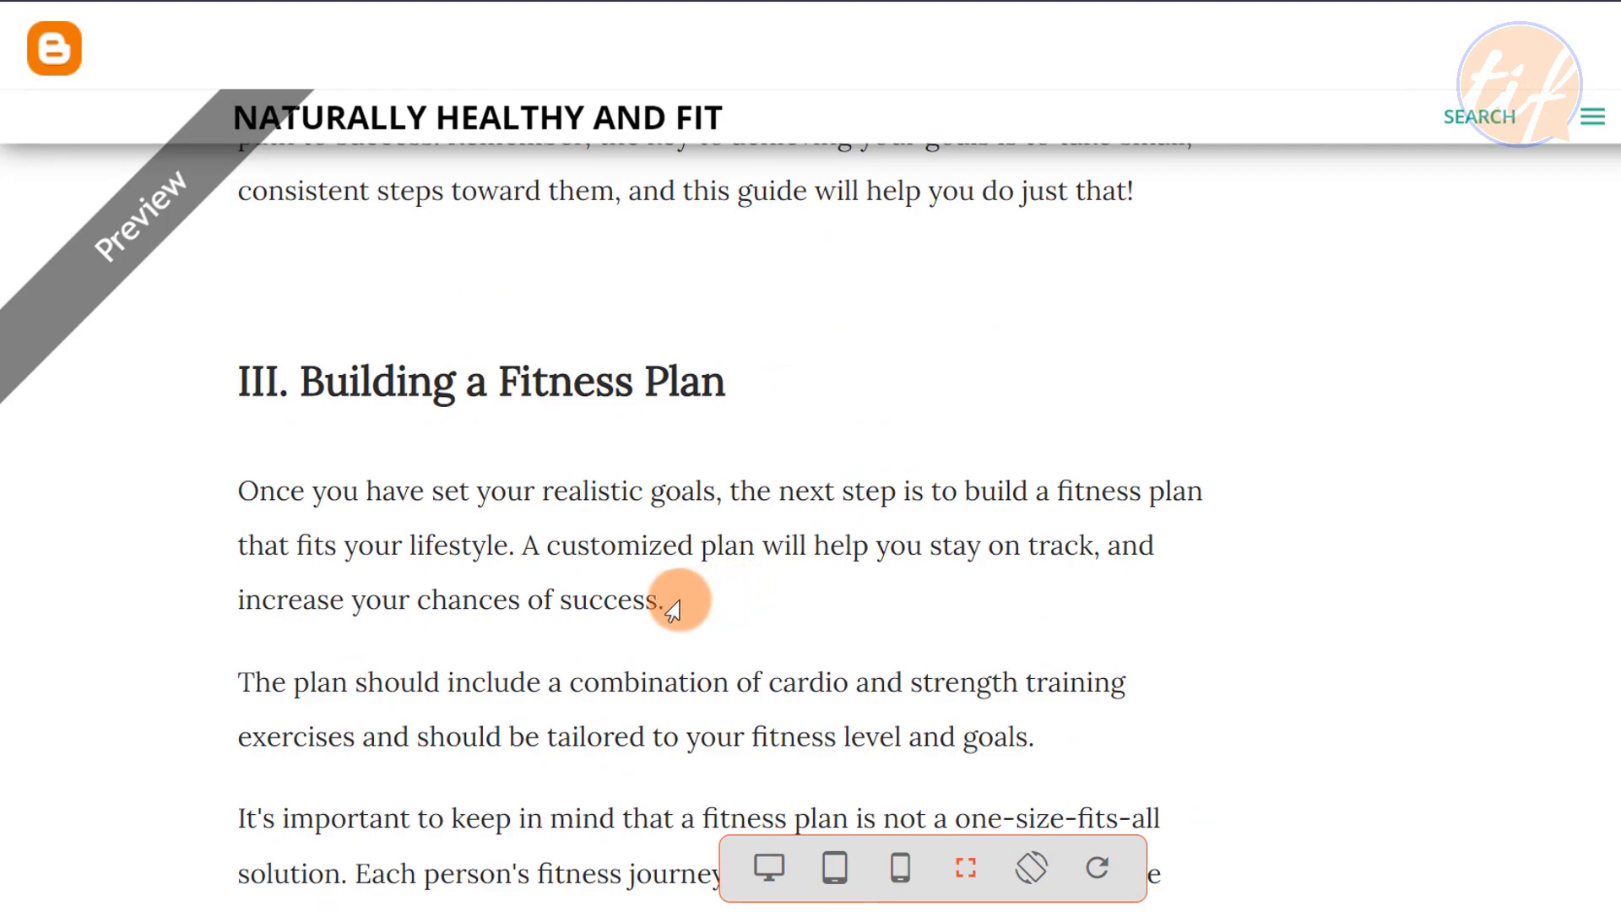
scroll(929, 532, up, 20)
scroll(929, 527, up, 10)
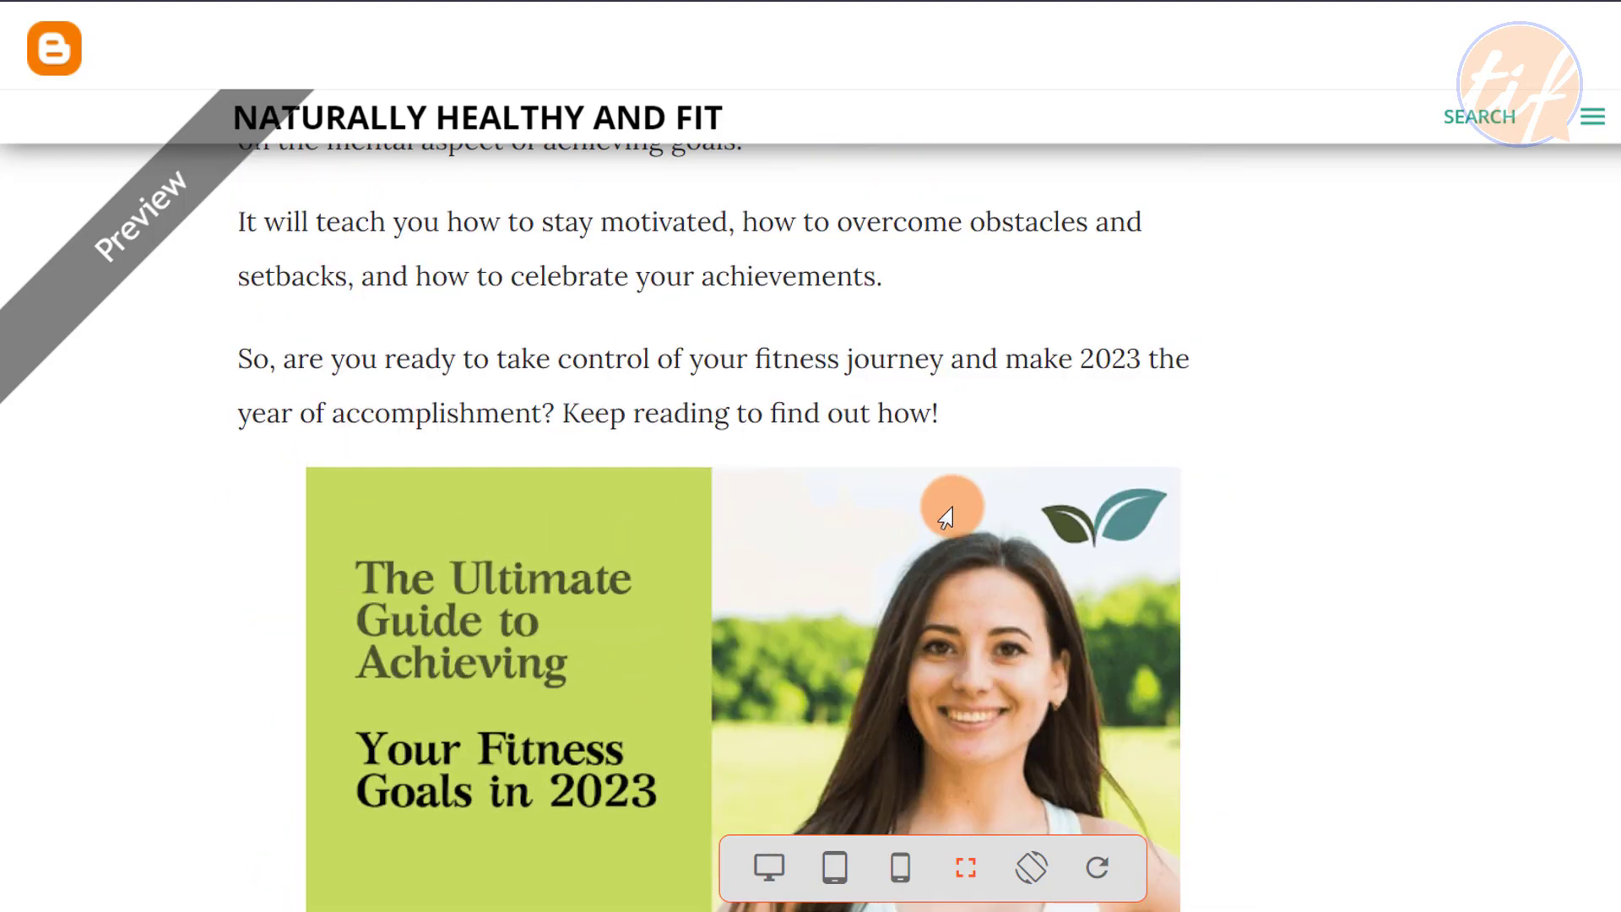
scroll(952, 544, up, 6)
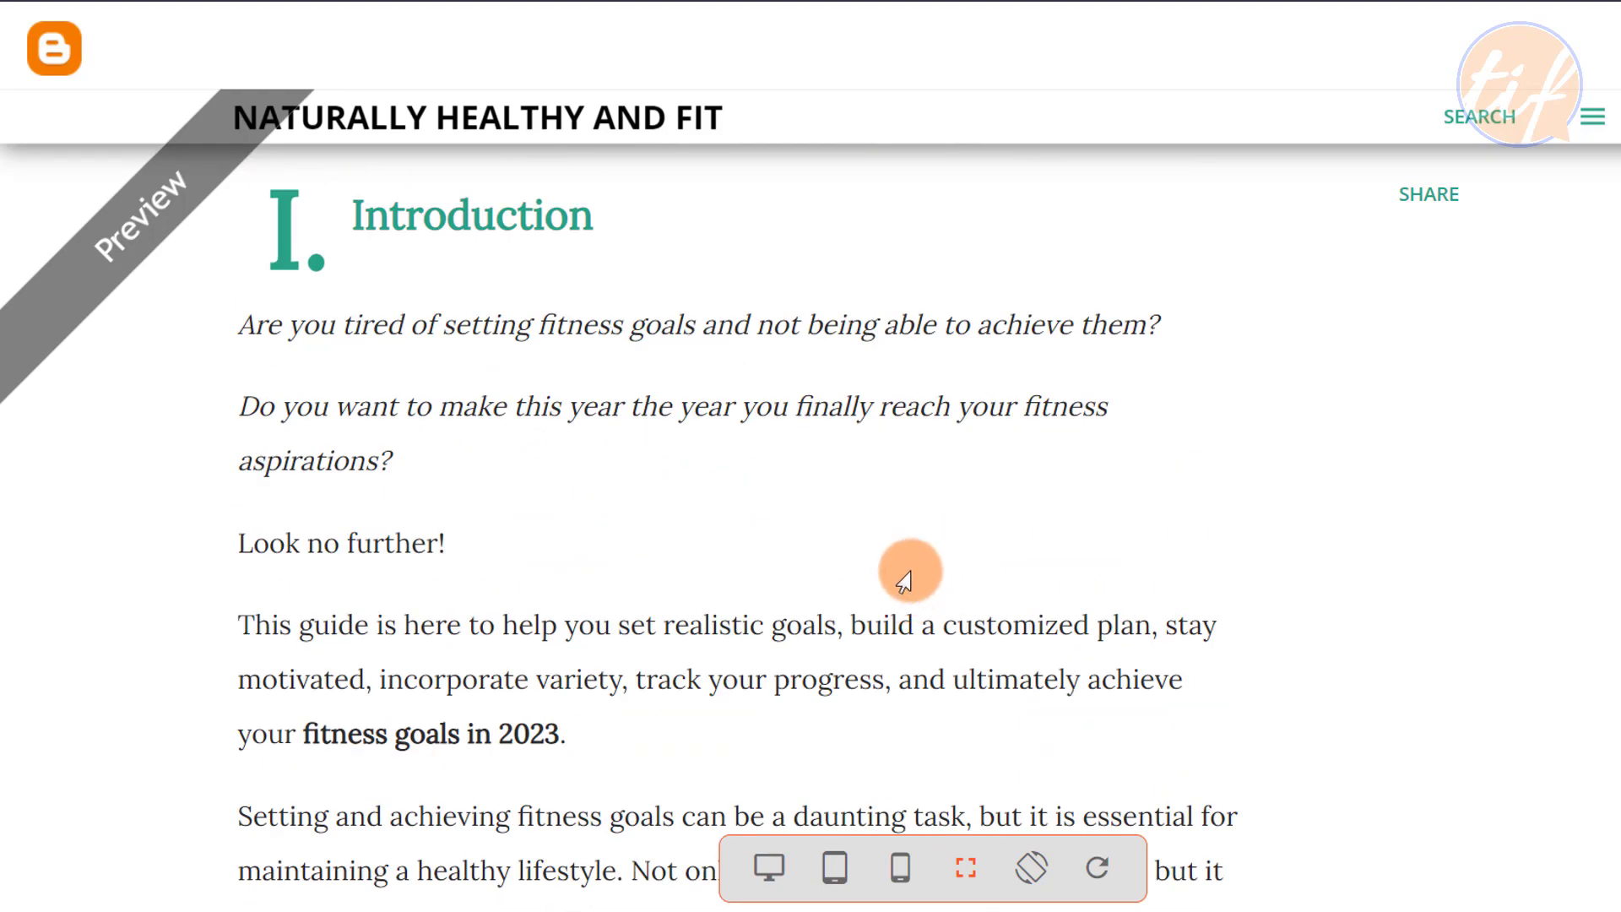
scroll(929, 506, down, 11)
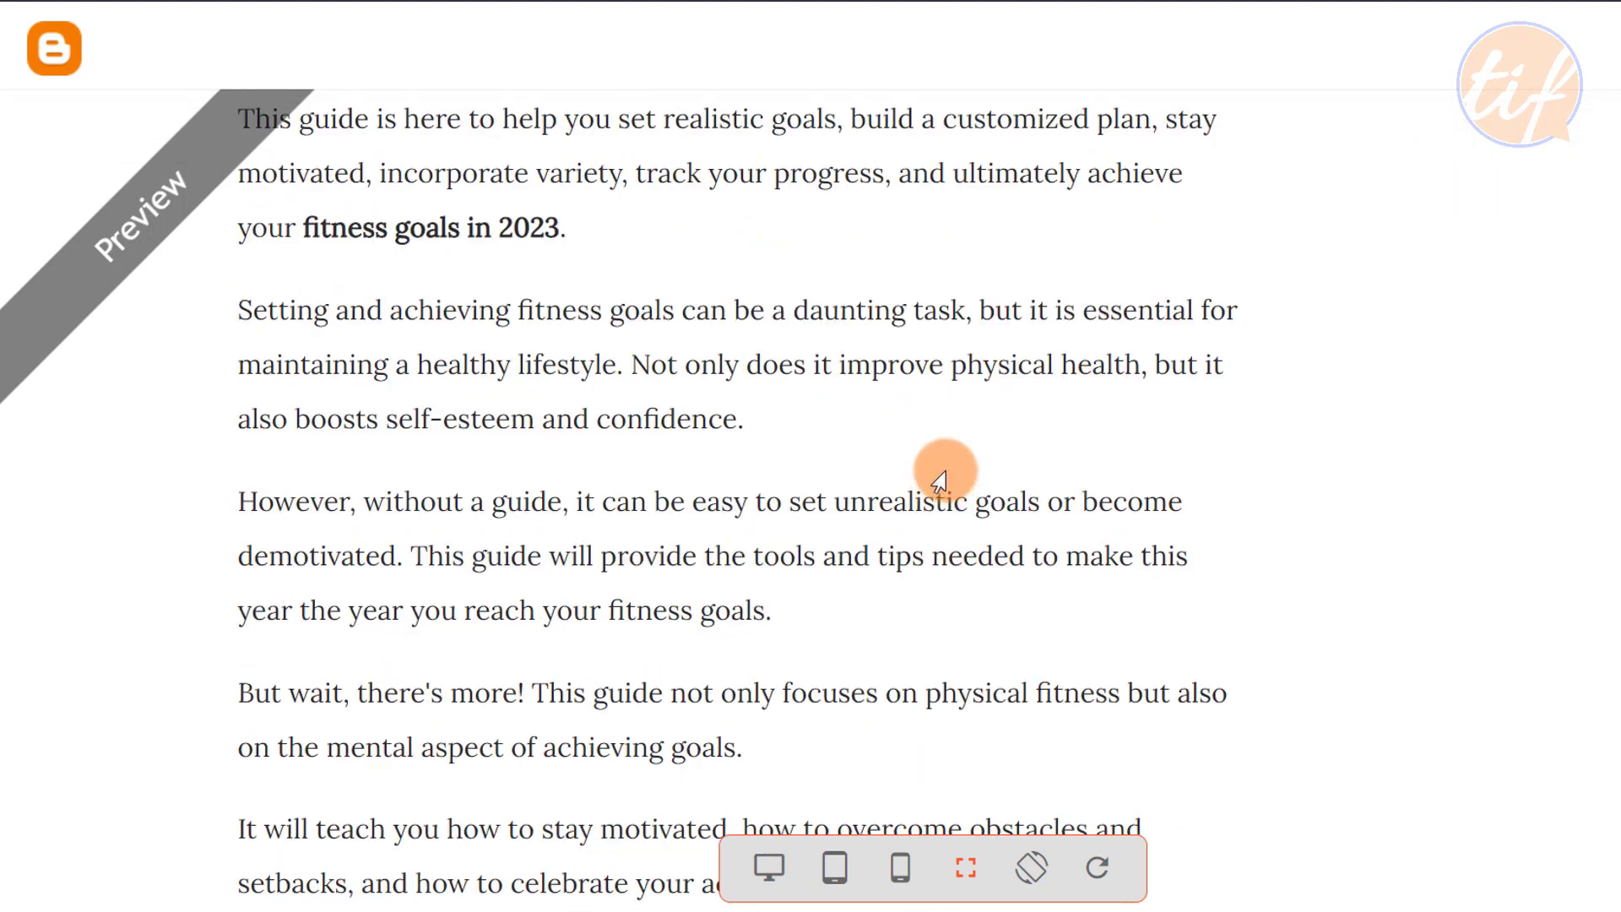
scroll(723, 413, down, 2)
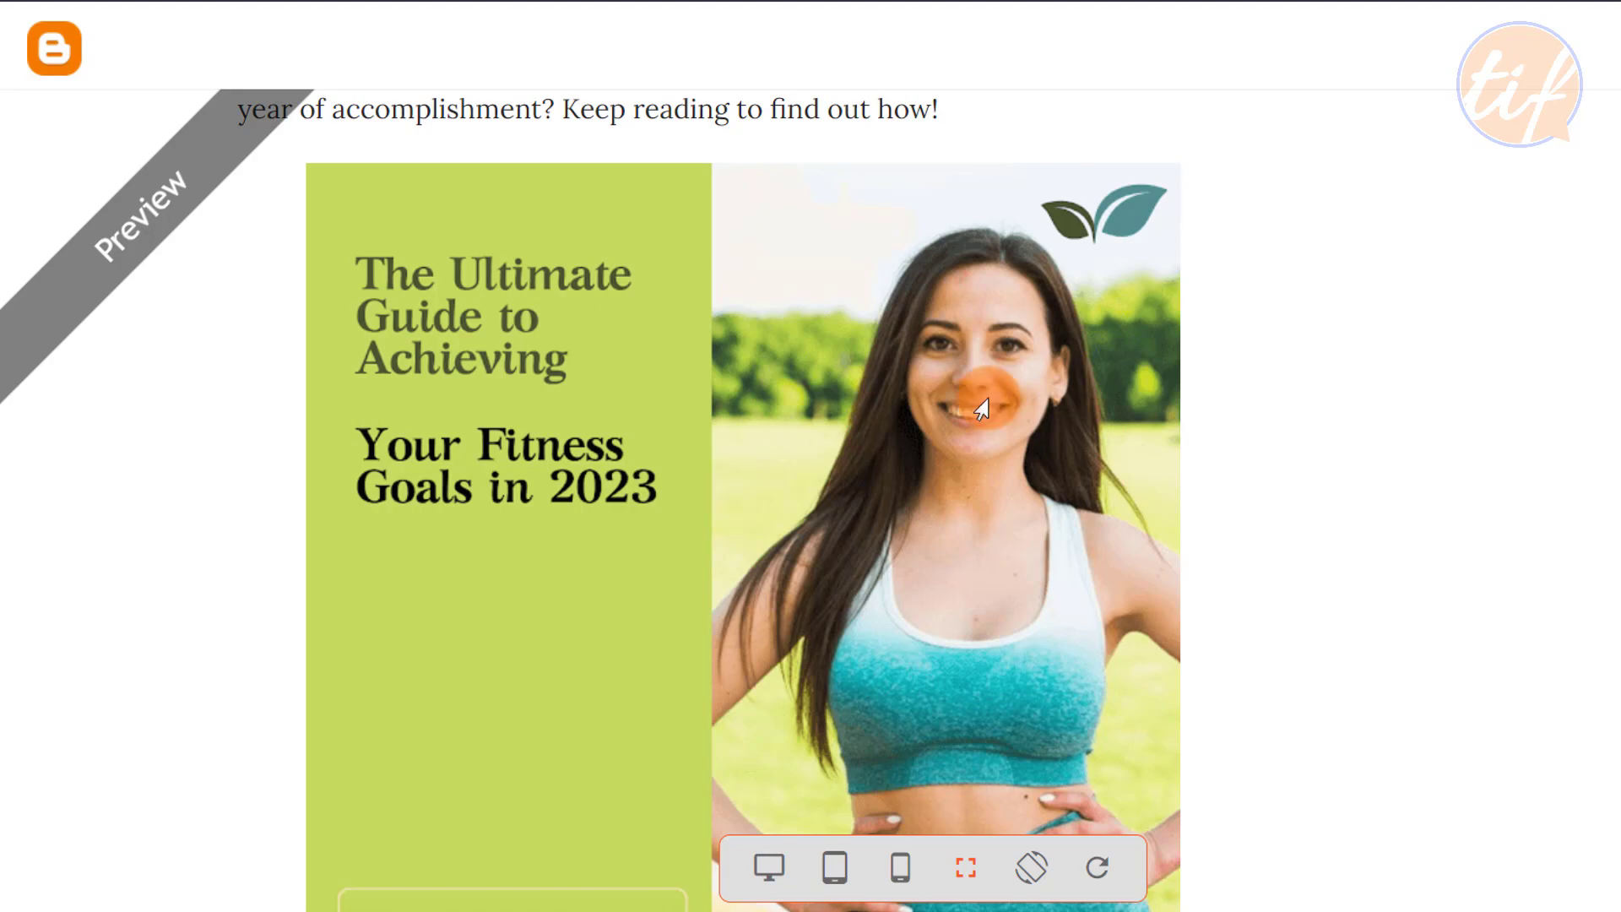
scroll(1123, 474, down, 15)
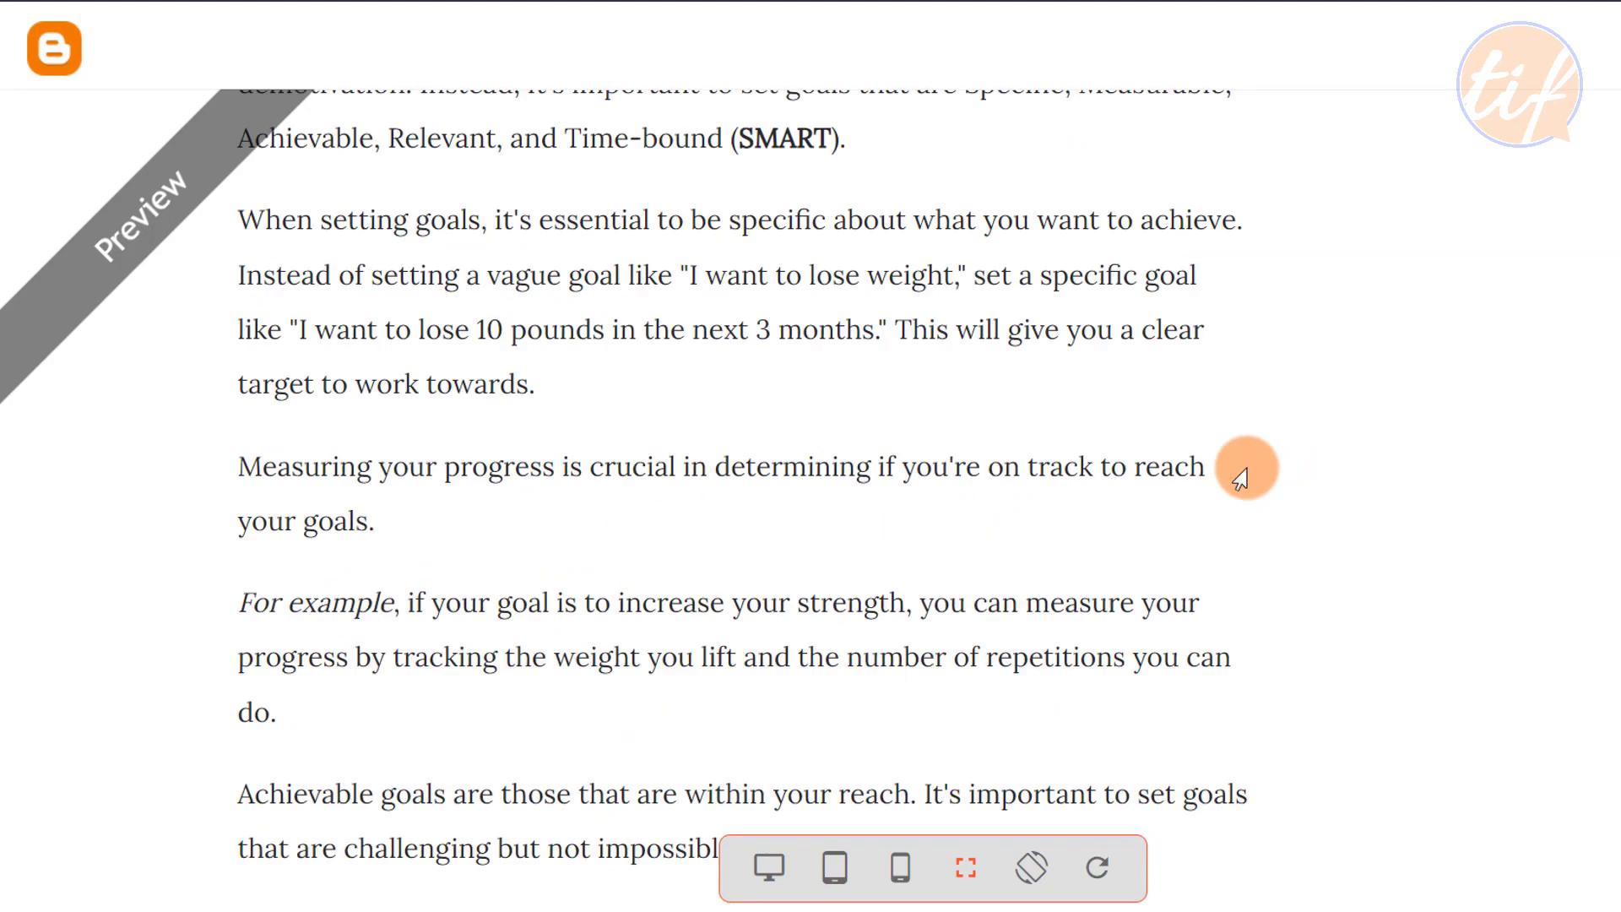
- Examine the rest of the post preview from the goal-setting paragraphs through the heading of section VII
scroll(1238, 475, down, 10)
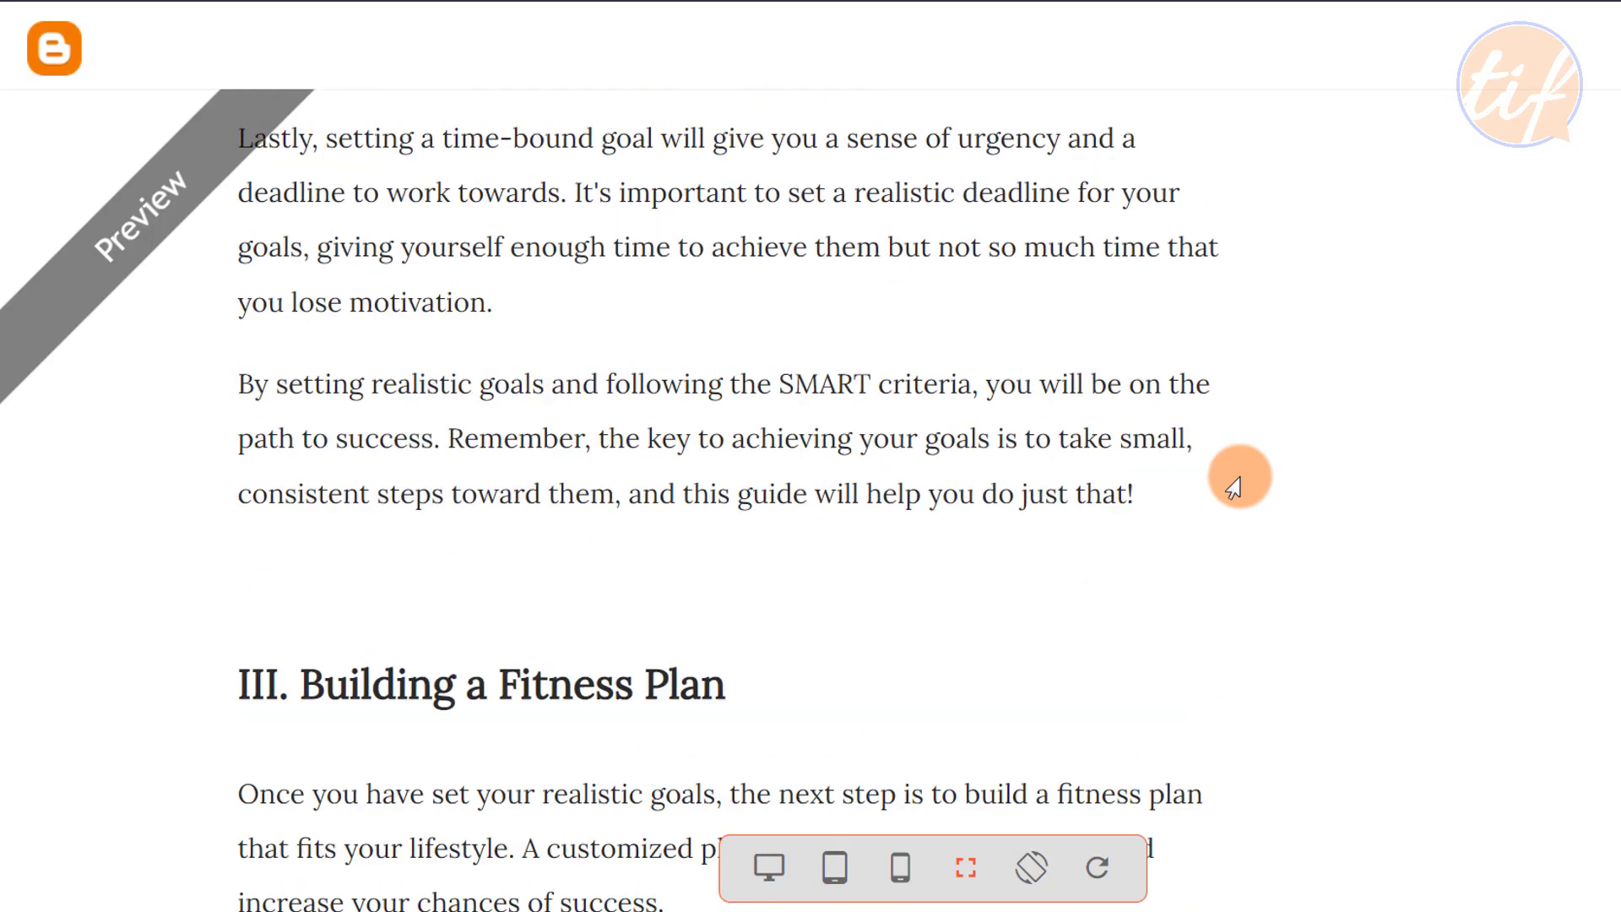
scroll(1229, 490, down, 15)
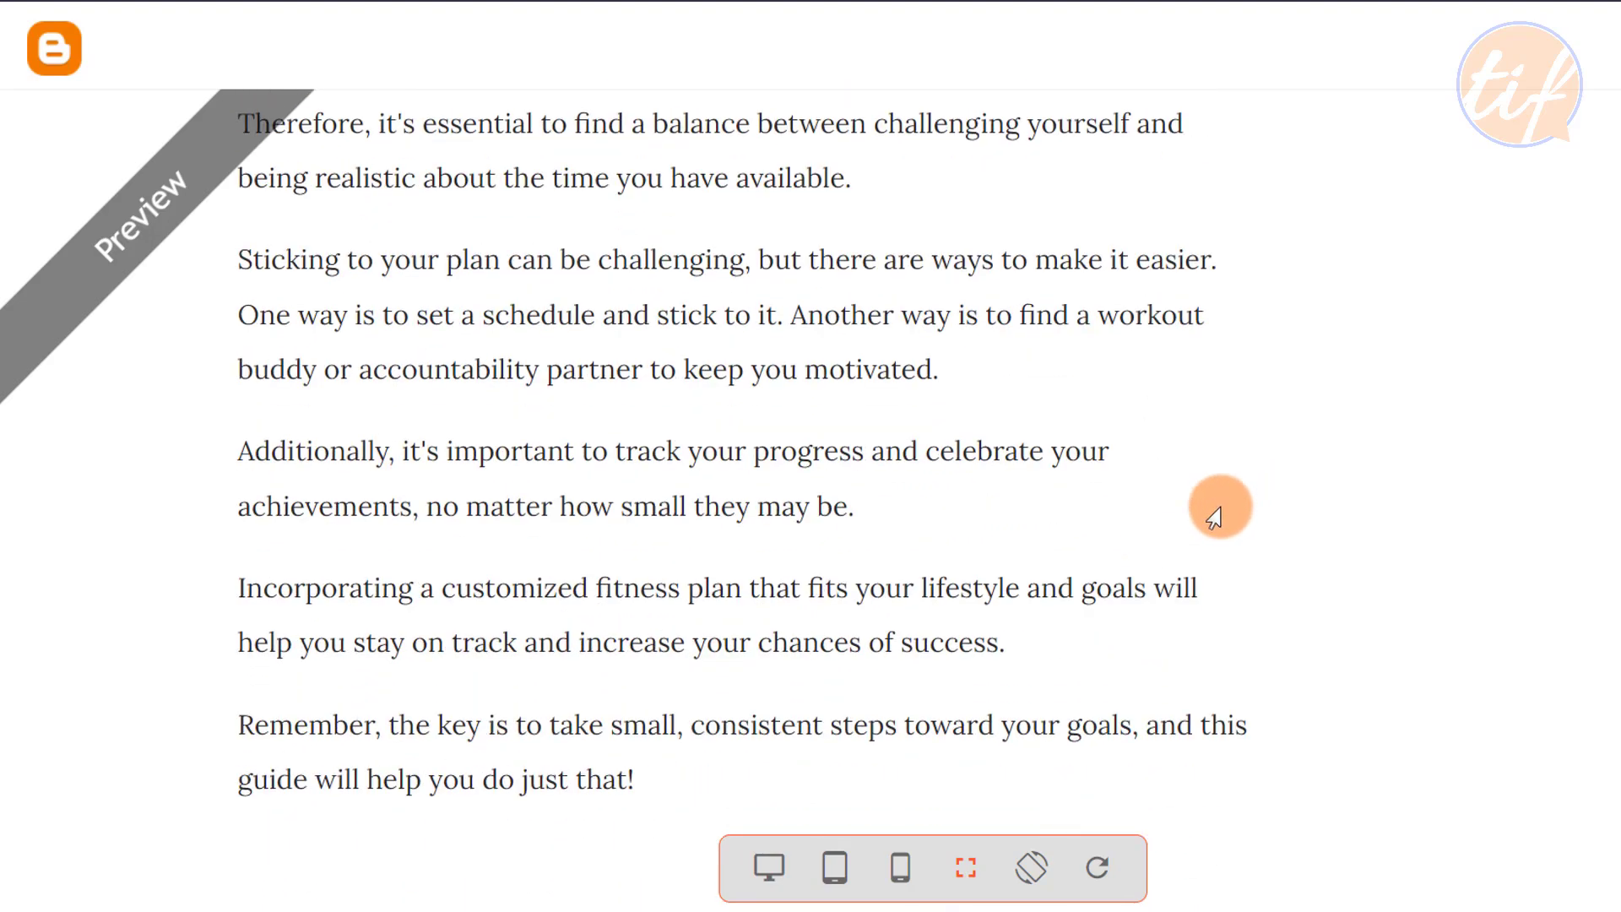
scroll(1212, 519, down, 15)
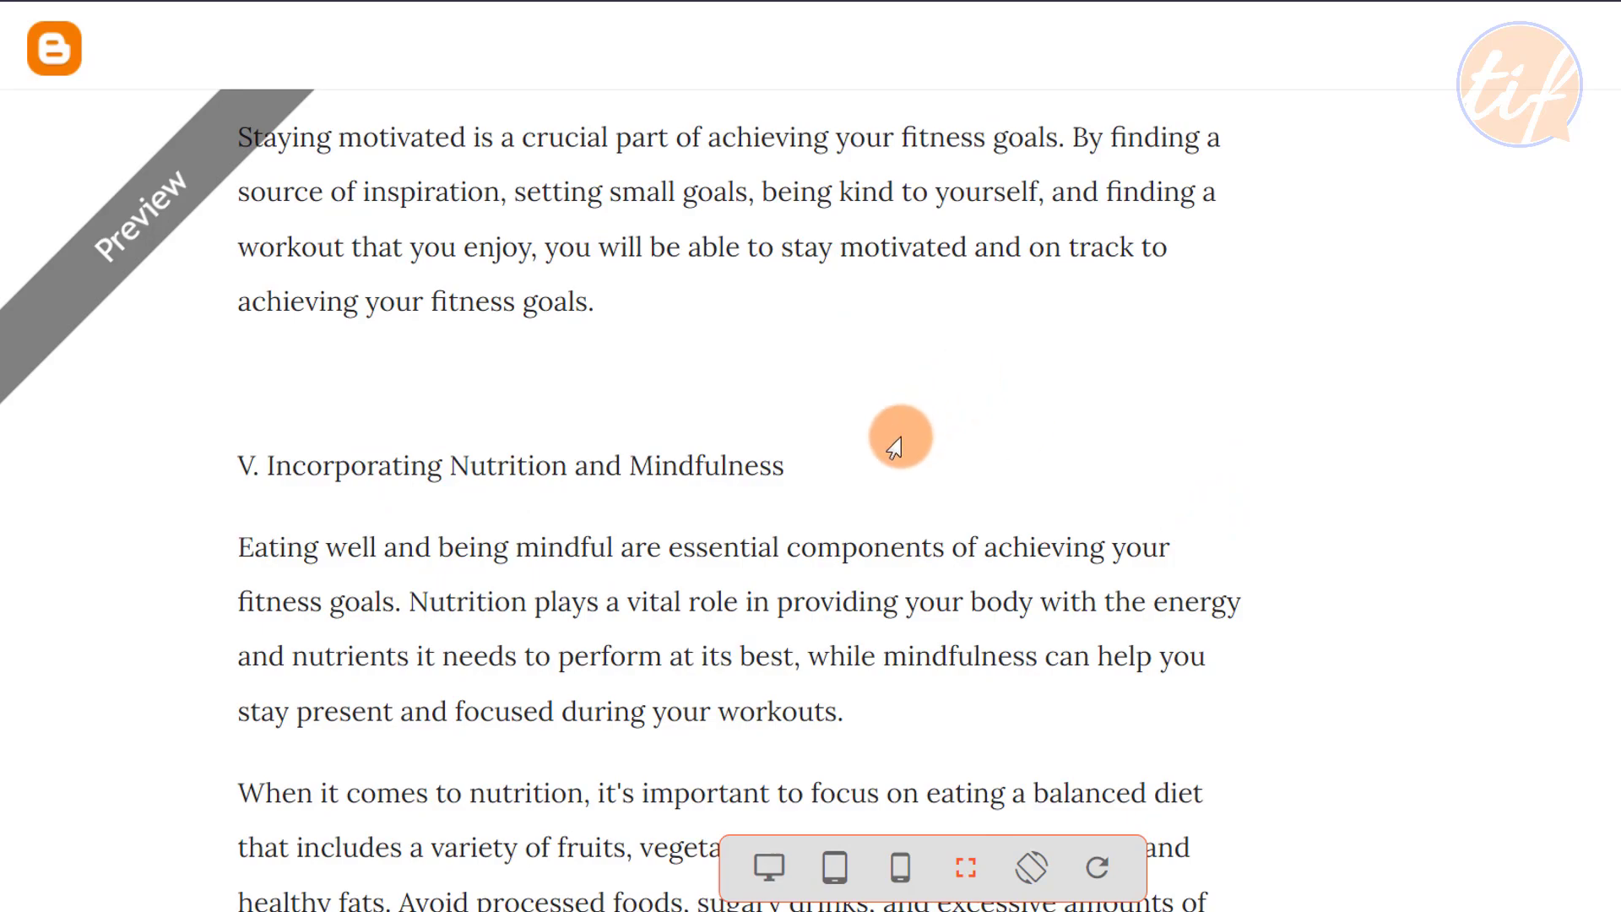
scroll(958, 448, down, 20)
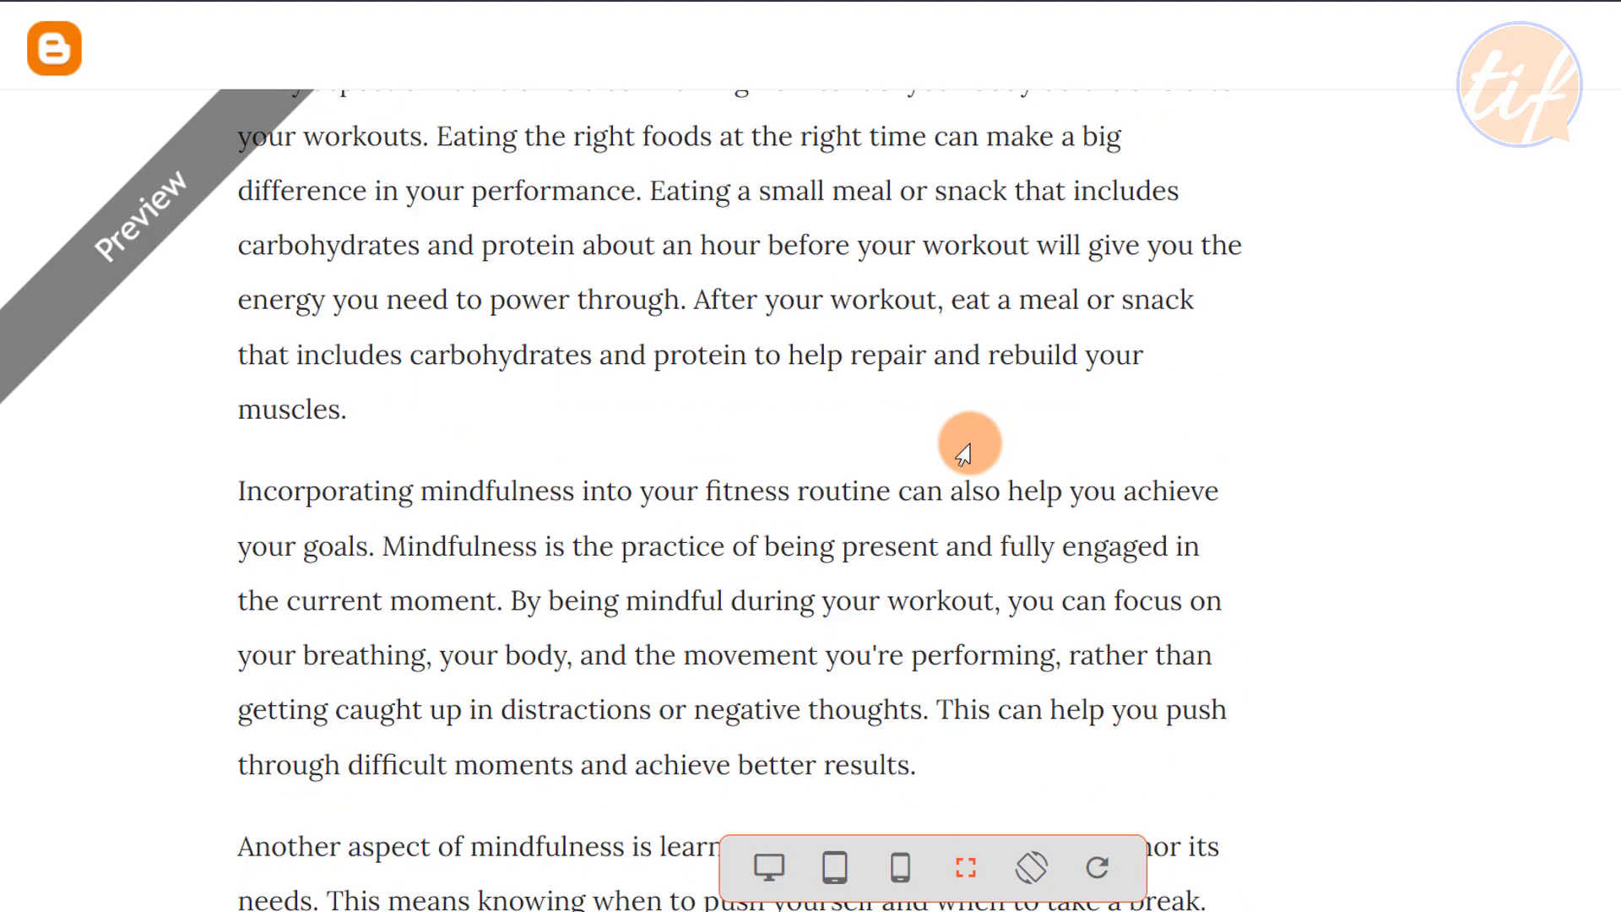
scroll(983, 456, down, 15)
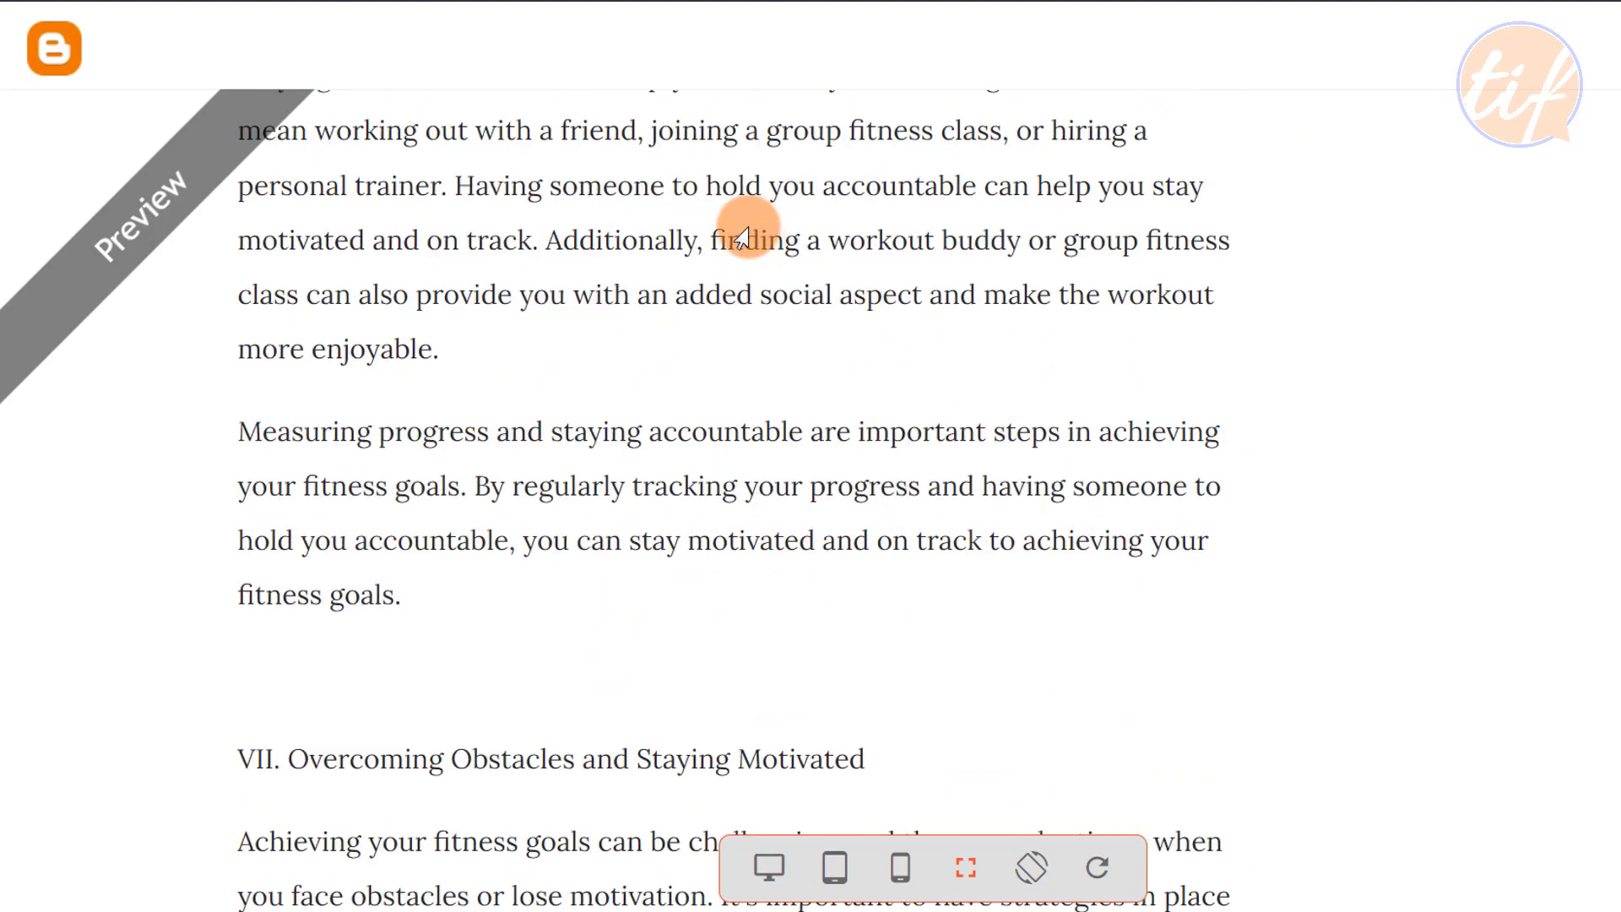
- Return to the post editor and format "IV. Staying Motivated" as a Heading
click(701, 2)
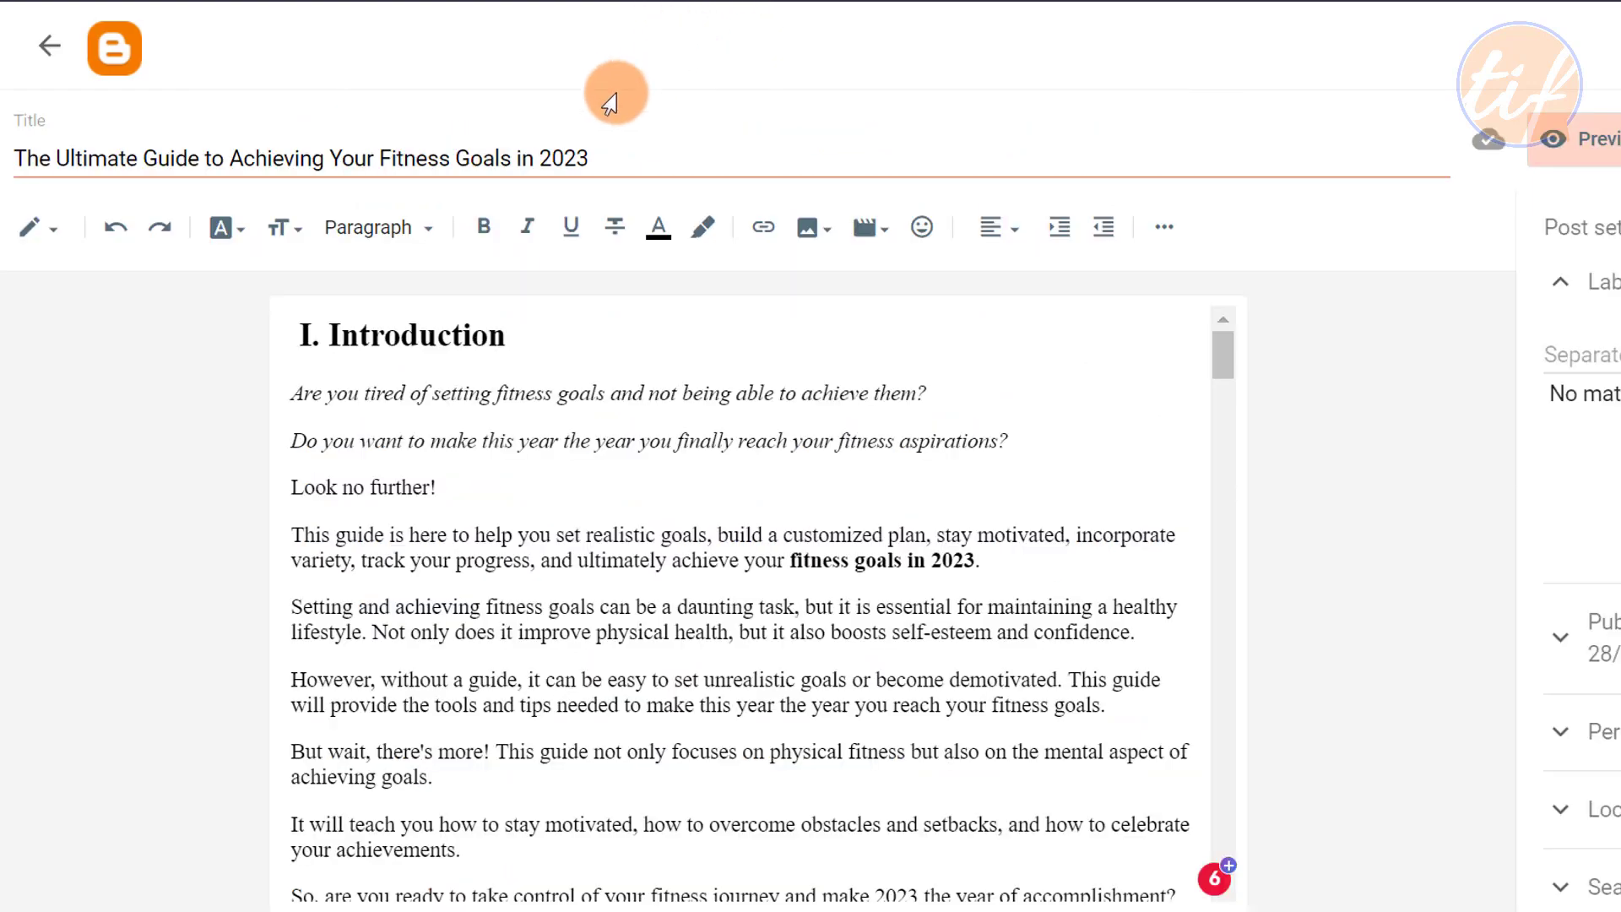
scroll(887, 535, down, 6)
scroll(893, 532, down, 15)
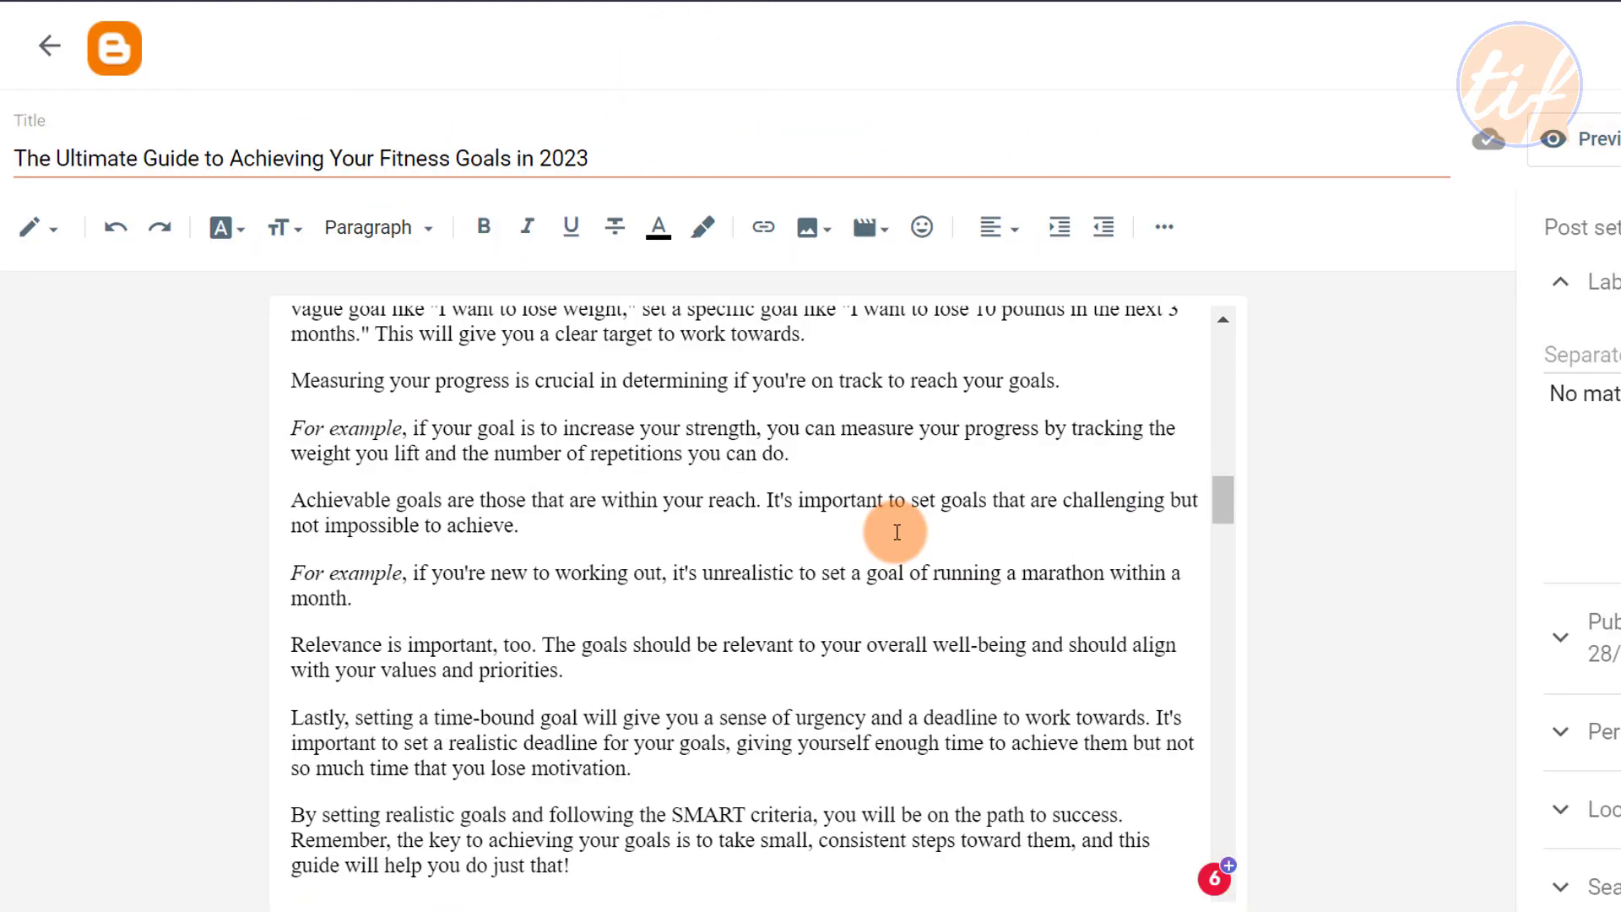
scroll(878, 519, down, 10)
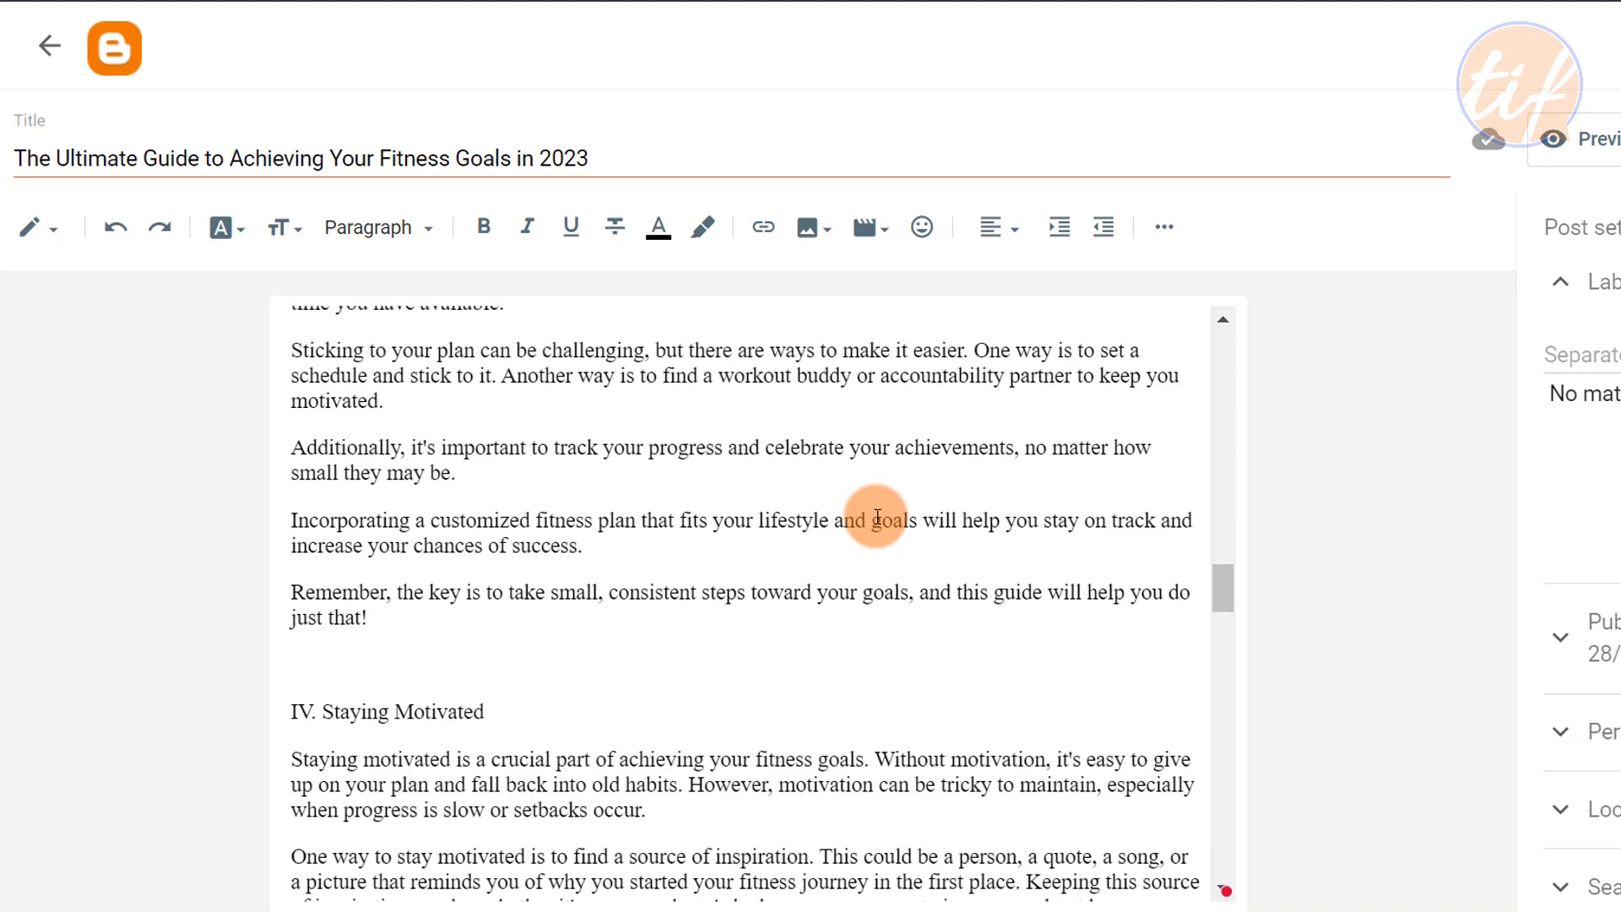
drag(519, 407, 254, 398)
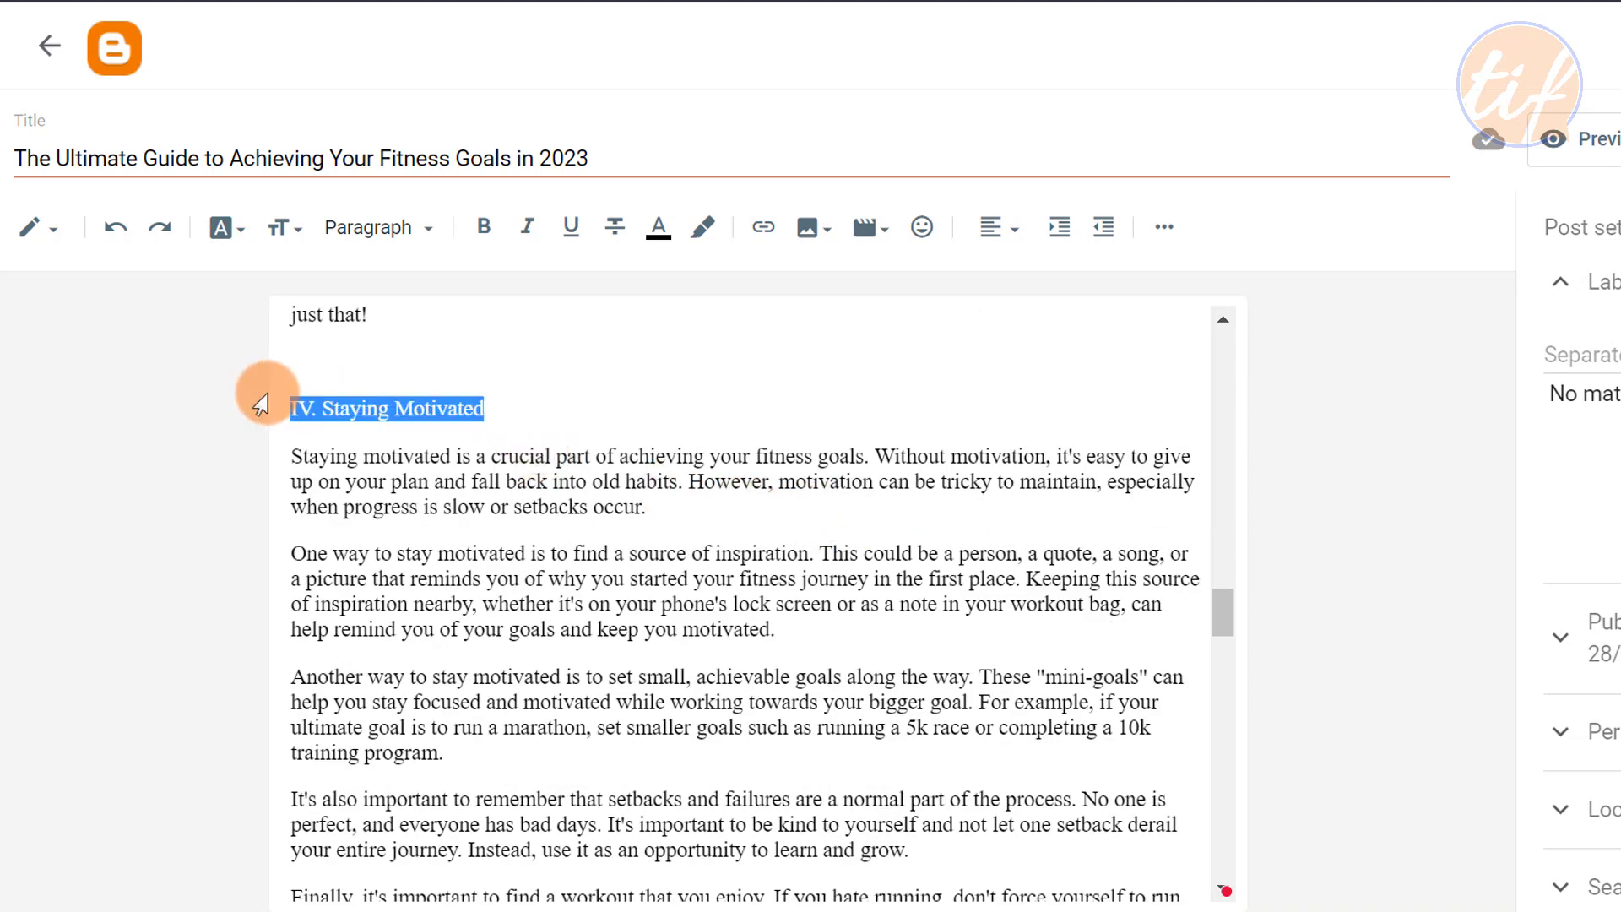
click(407, 246)
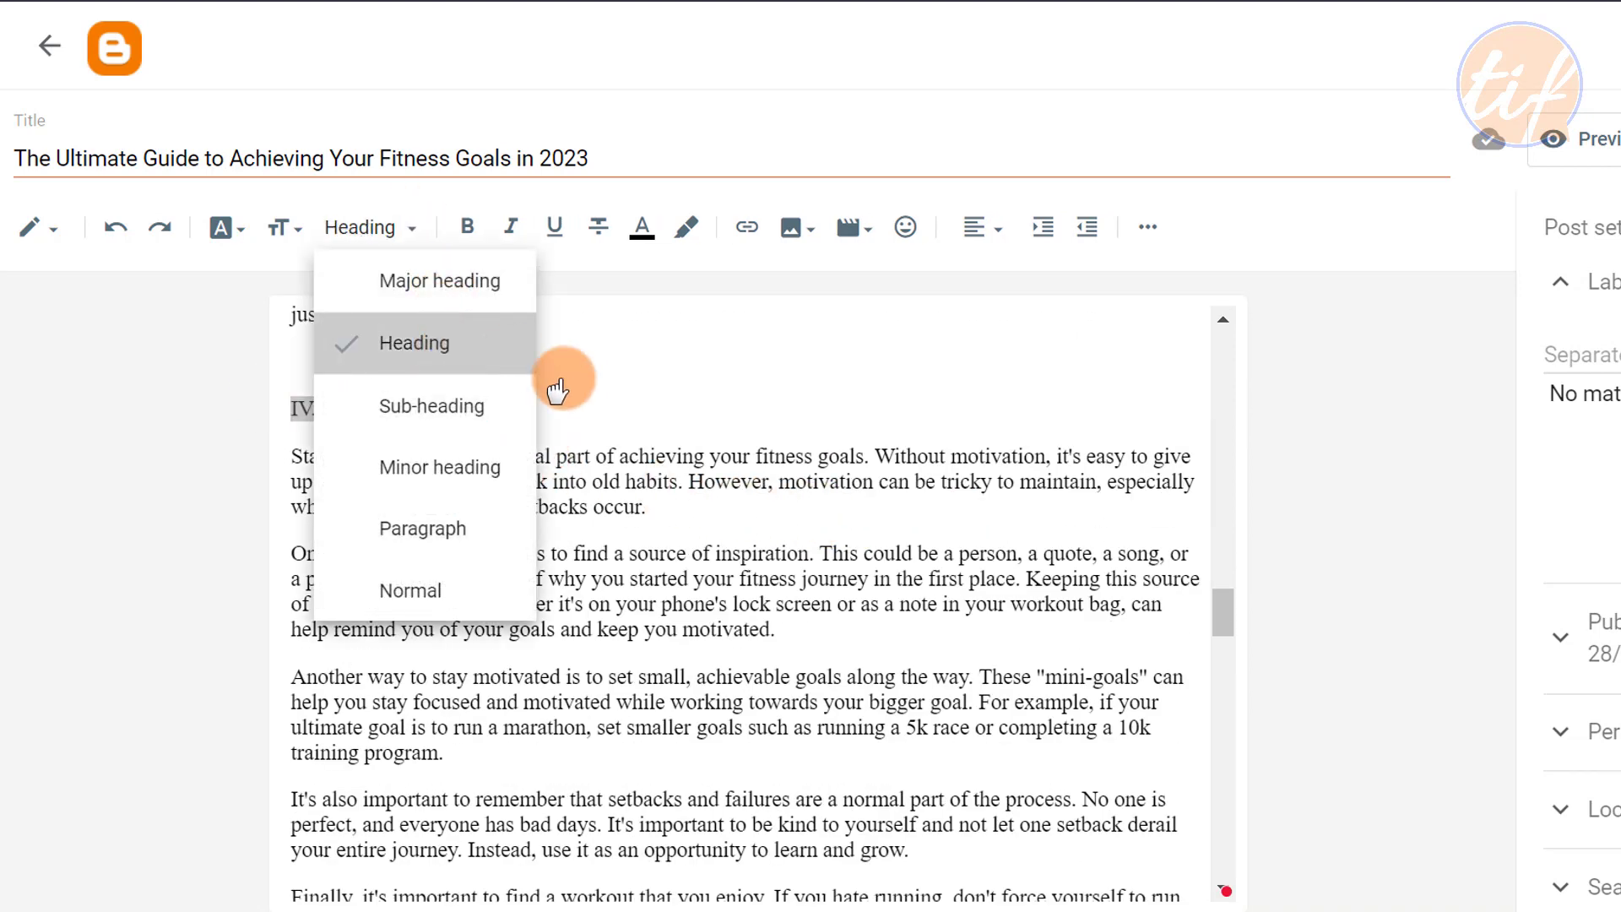
click(498, 353)
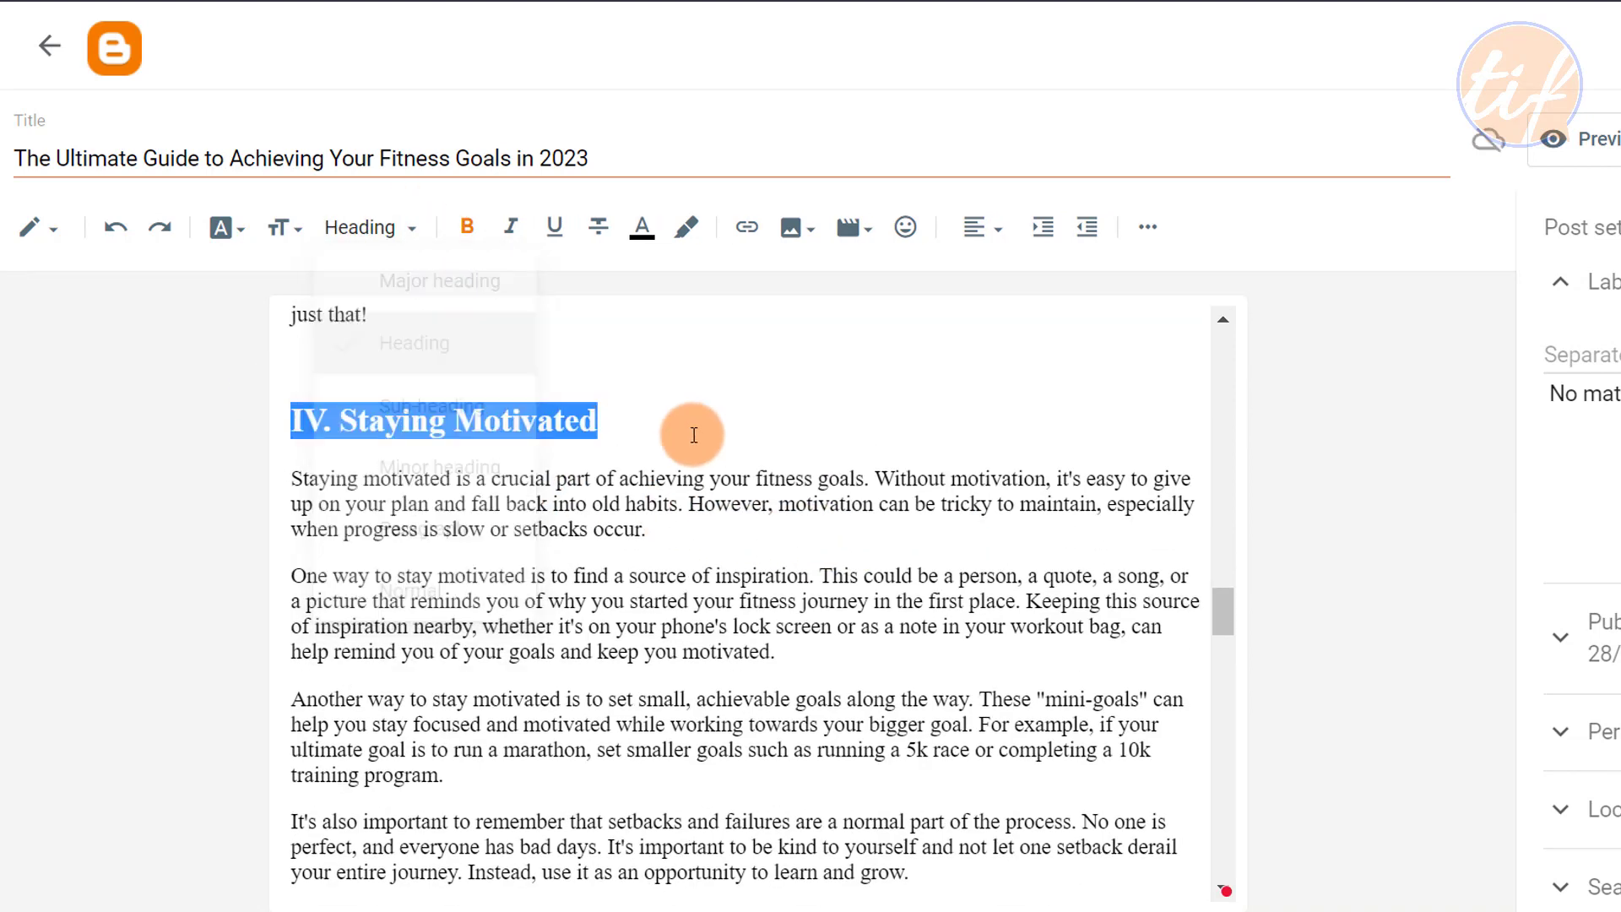
- In section IV, start new paragraphs at "However, motivation can be tricky" and "Keeping this source of inspiration nearby"
click(691, 504)
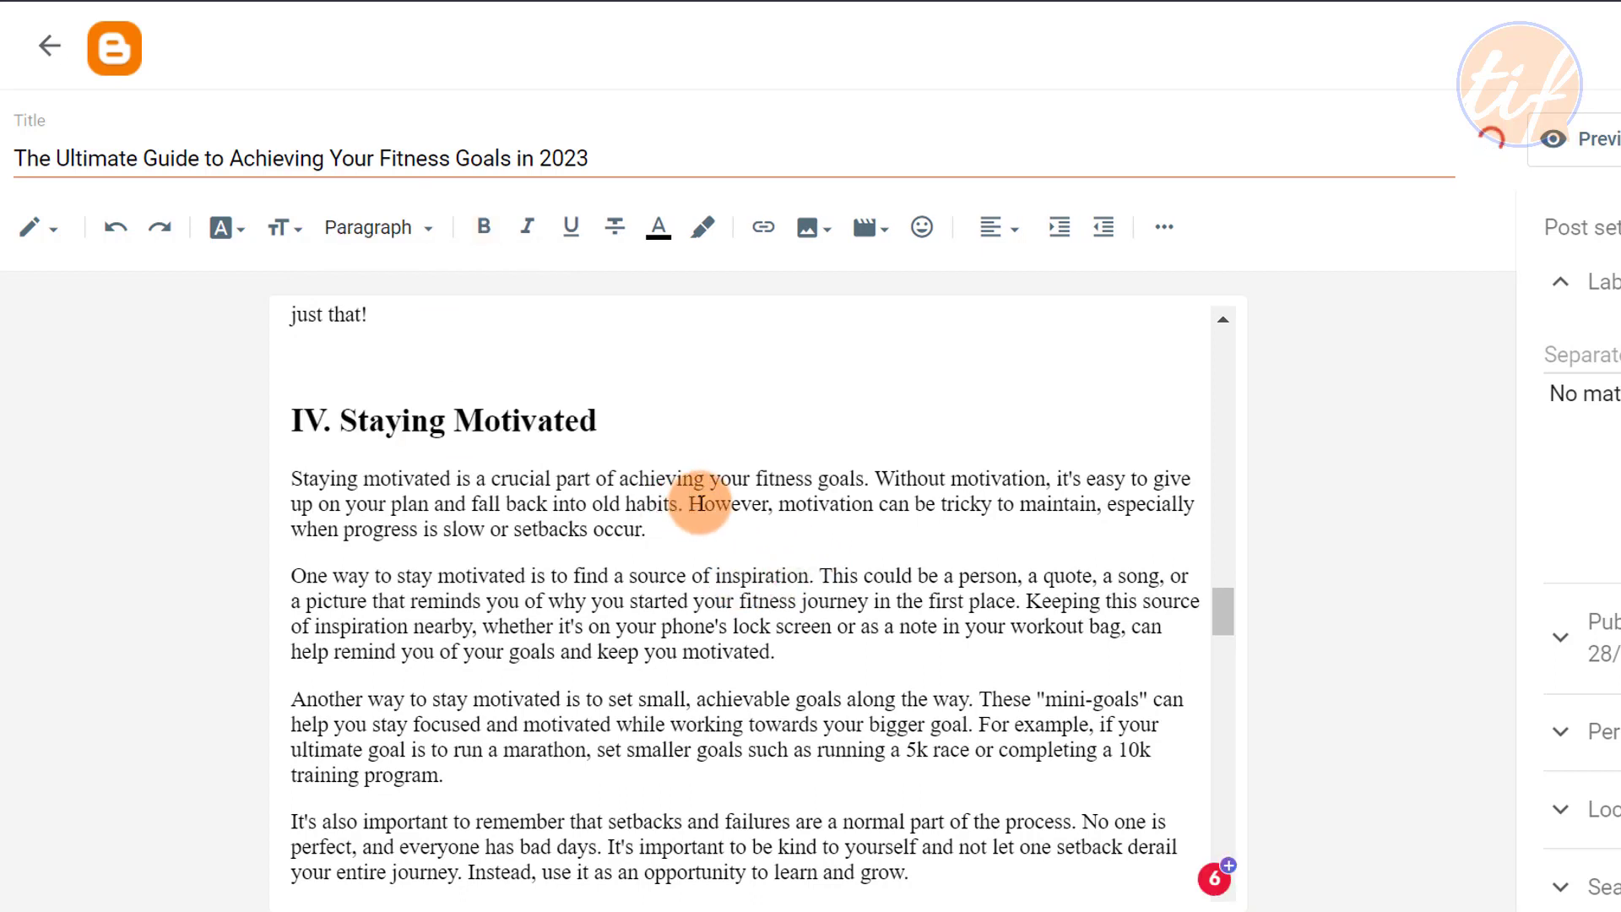
key(Return)
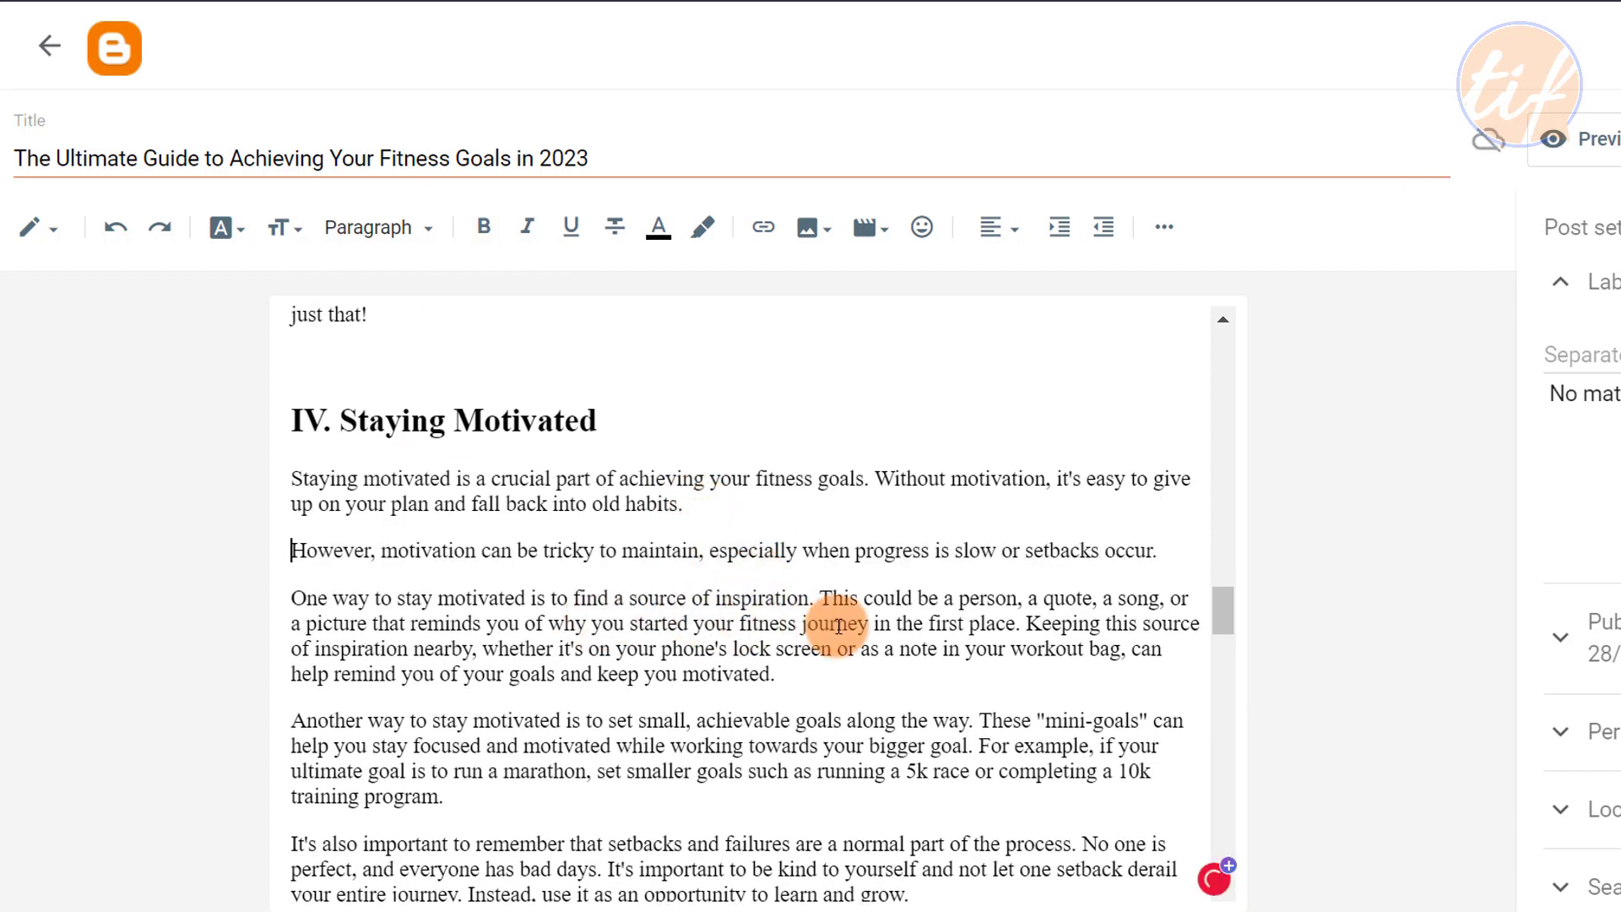
click(1027, 625)
key(Return)
scroll(936, 625, down, 3)
- Put the marathon example in section IV in its own paragraph and italicize its opening words "For example"
click(980, 462)
key(Return)
key(ctrl+shift+Right)
key(ctrl+shift+Right)
key(ctrl+i)
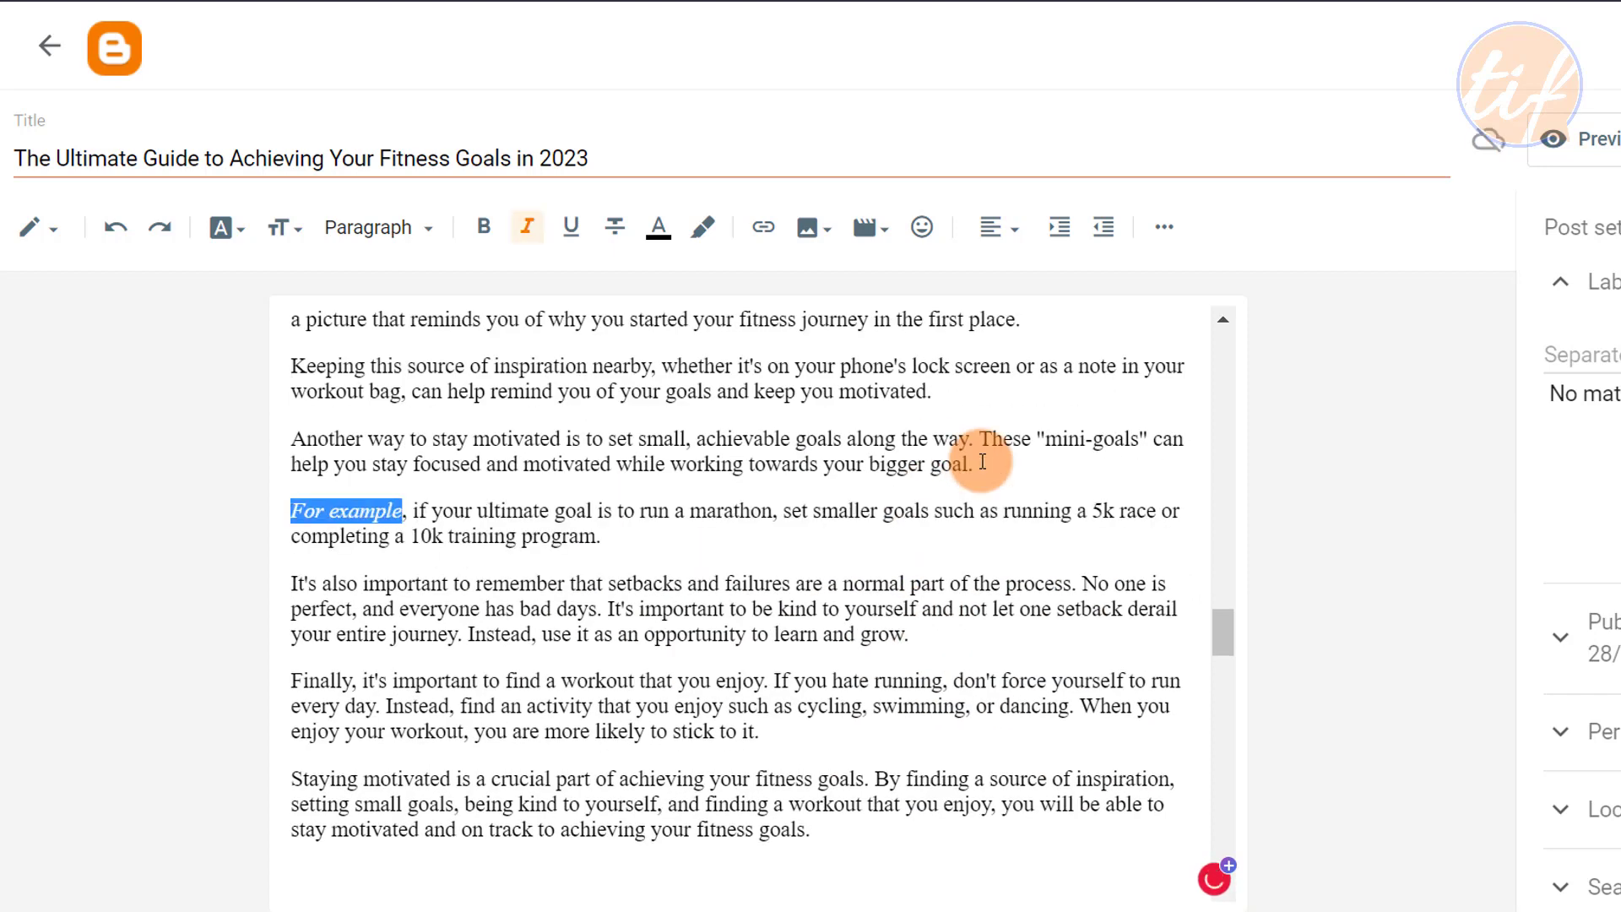
- Bold "mini-goals" in the section IV paragraph about small, achievable goals
click(1045, 548)
drag(1047, 439, 1141, 439)
click(483, 226)
- Start new paragraphs in section IV at "It's important to be kind to yourself" and "Instead, find an activity that you enjoy"
click(602, 609)
key(Return)
scroll(815, 573, down, 2)
click(386, 553)
key(Return)
scroll(920, 694, down, 2)
- Format "V. Incorporating Nutrition and Mindfulness" as a Heading
drag(673, 612, 299, 610)
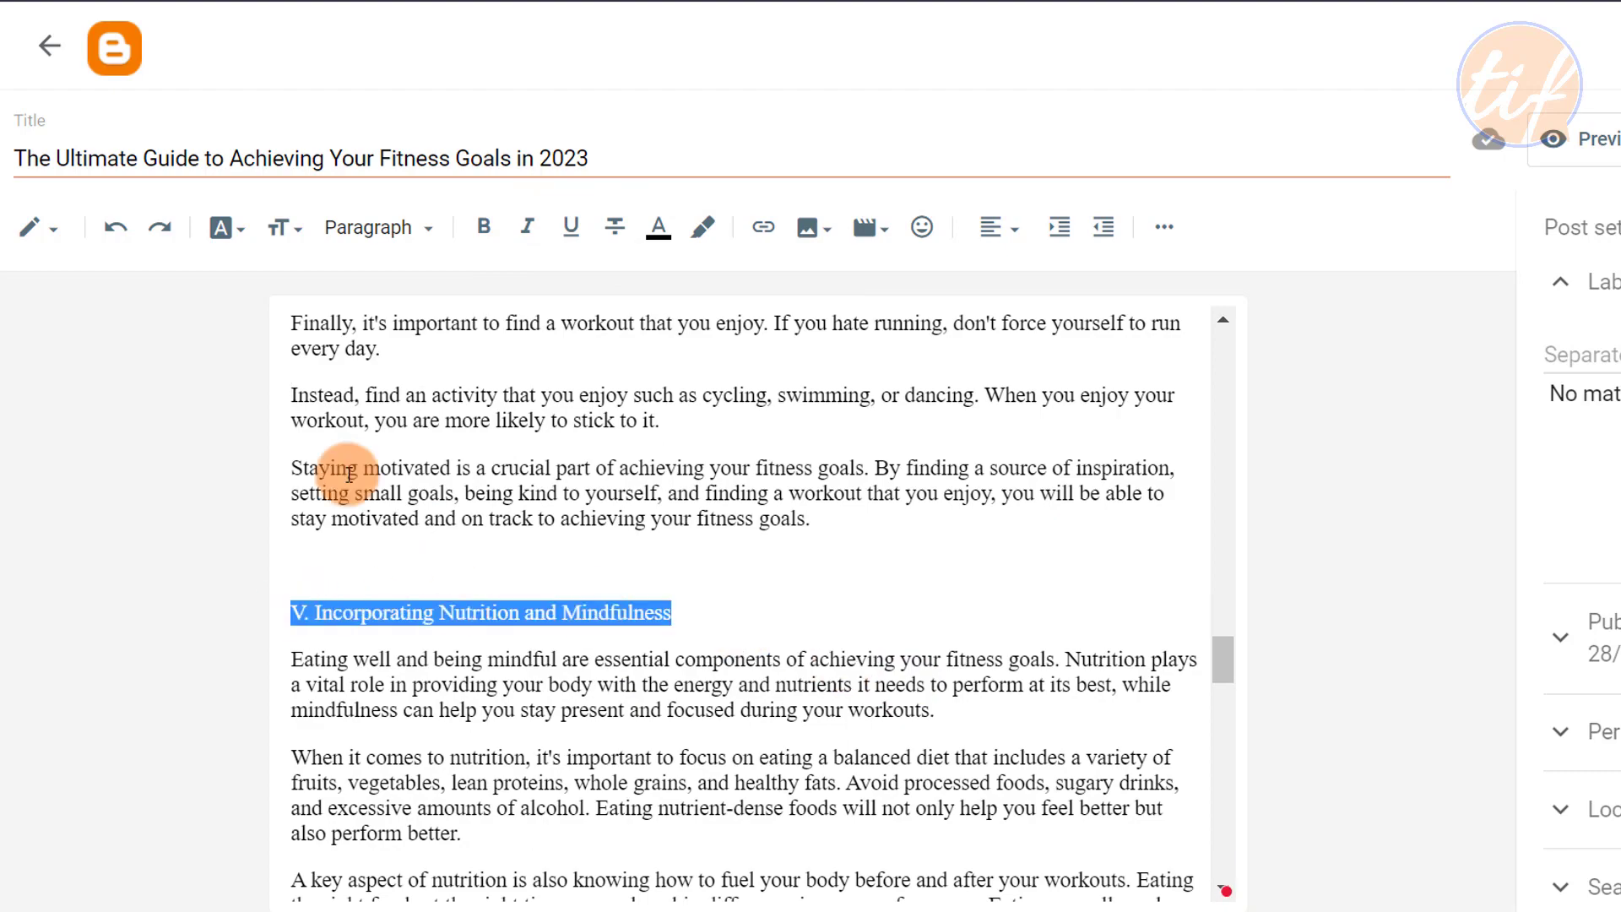
click(380, 227)
click(415, 343)
- In section V, start new paragraphs at "Nutrition plays a vital role" and "Avoid processed foods"
scroll(1122, 481, down, 2)
click(1067, 482)
key(Return)
click(853, 619)
key(Return)
scroll(853, 619, down, 2)
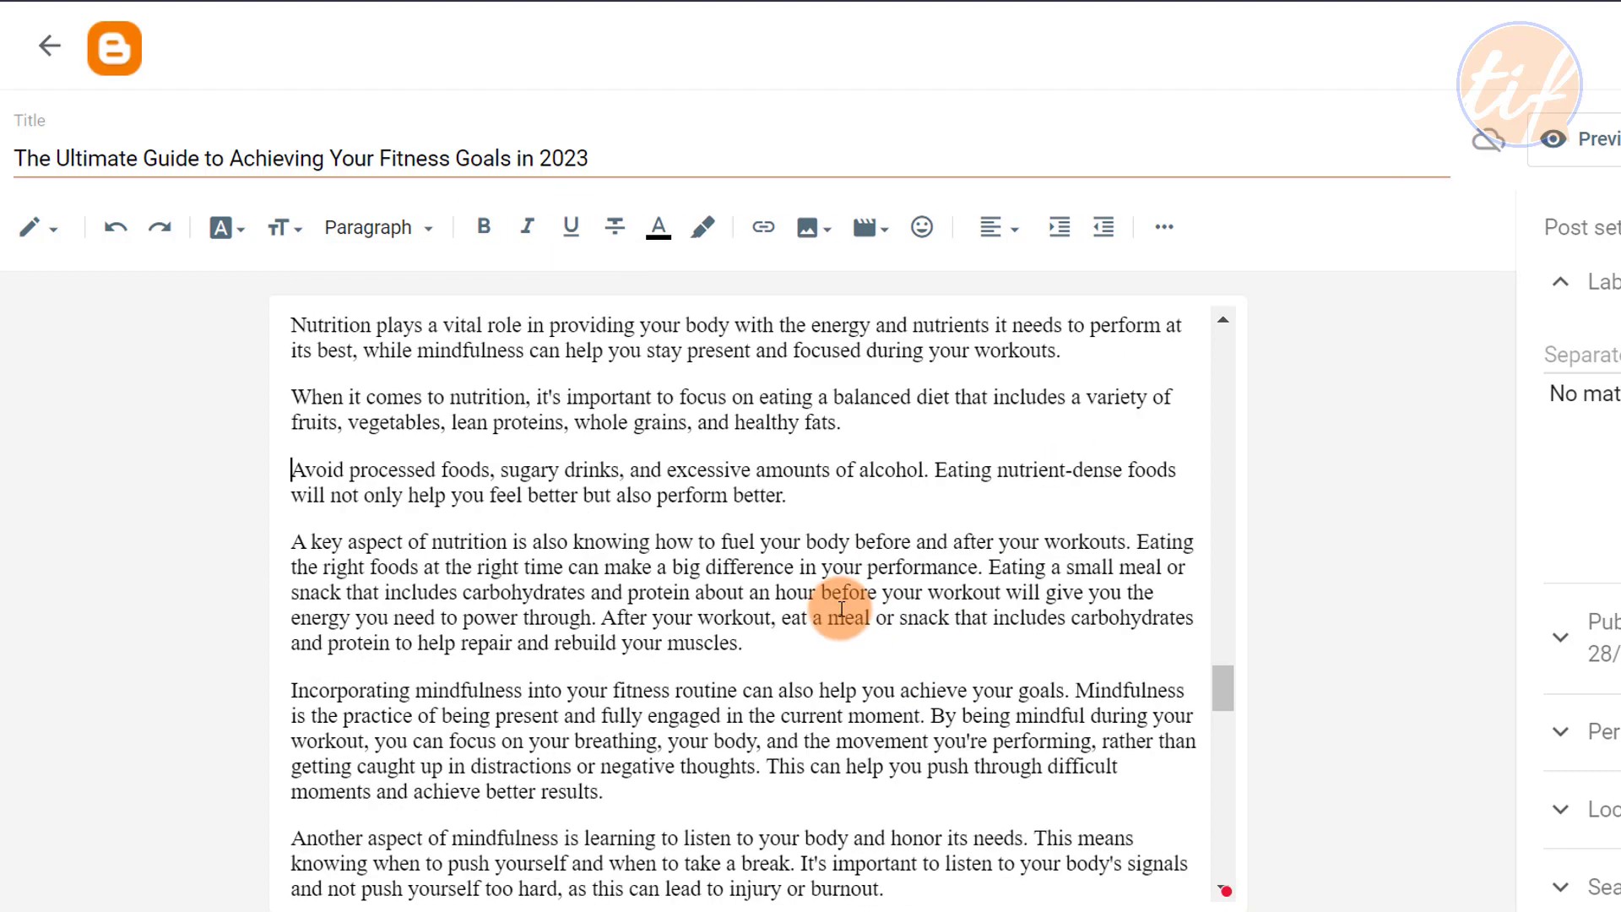
- Split the workout fuel paragraph in section V at "Eating a small meal or snack" and "After your workout"
click(990, 567)
key(Return)
click(833, 641)
key(Return)
scroll(887, 608, down, 2)
- Split section V's first mindfulness paragraph at "By being mindful during your workout" and "This can help you push through"
click(931, 572)
key(Return)
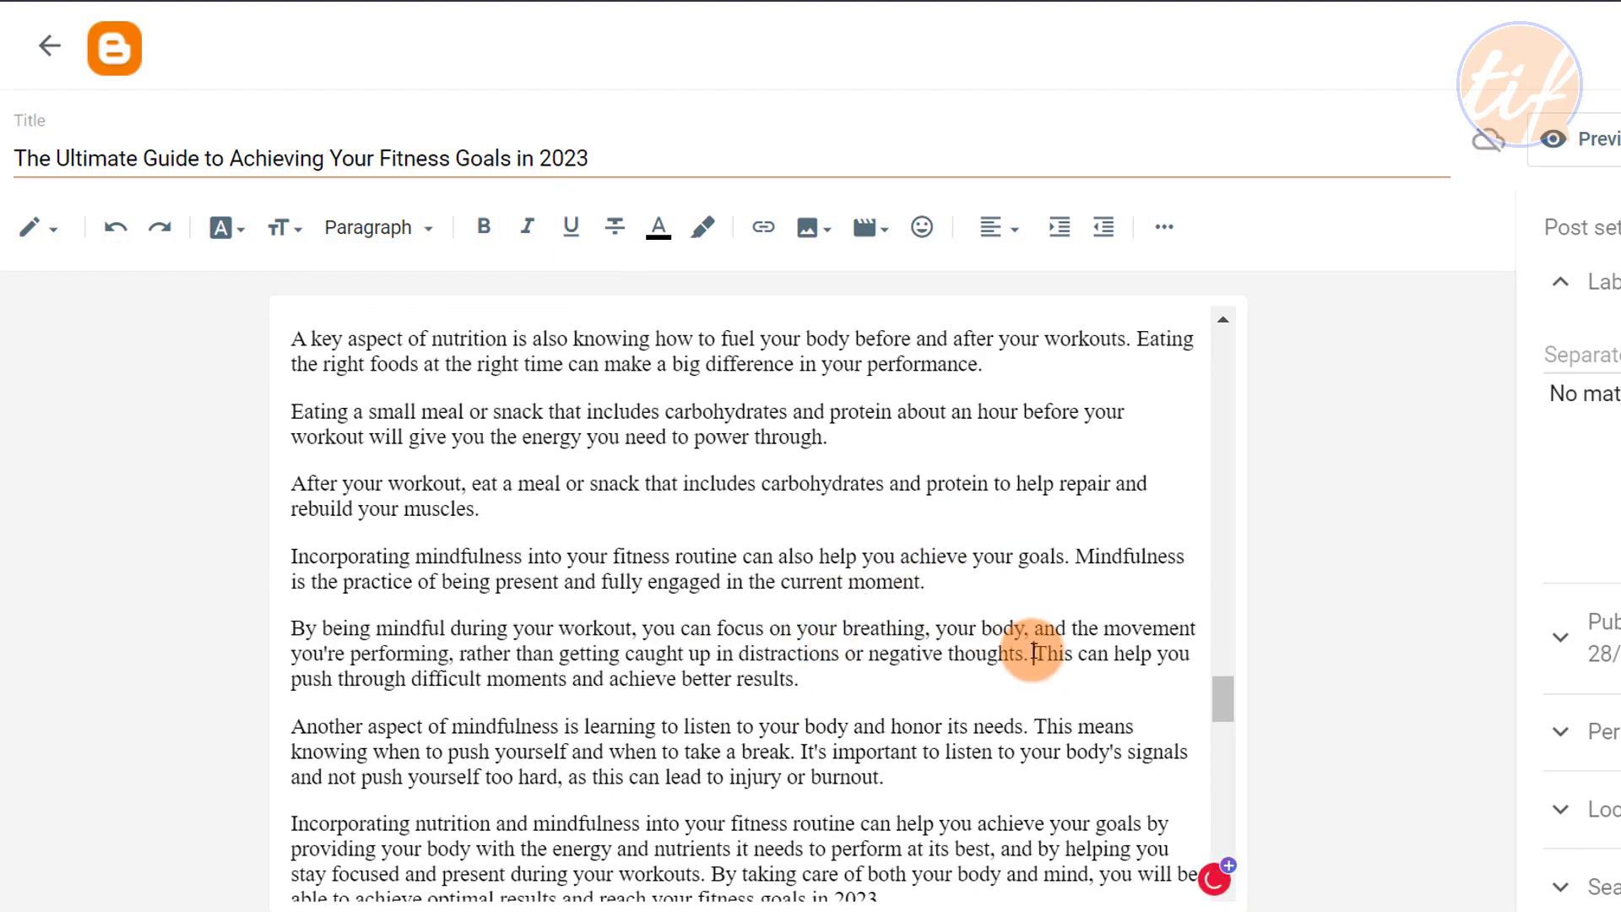
click(1037, 646)
key(Return)
scroll(1020, 559, down, 2)
- Start new paragraphs in section V at "This means knowing when to push yourself" and "By taking care of both your body and mind"
click(1035, 551)
key(Return)
click(713, 718)
key(Return)
scroll(718, 726, down, 2)
- Format "VI. Measuring Progress and Staying Accountable" as a Heading
drag(477, 589, 307, 590)
drag(725, 680, 301, 676)
click(376, 227)
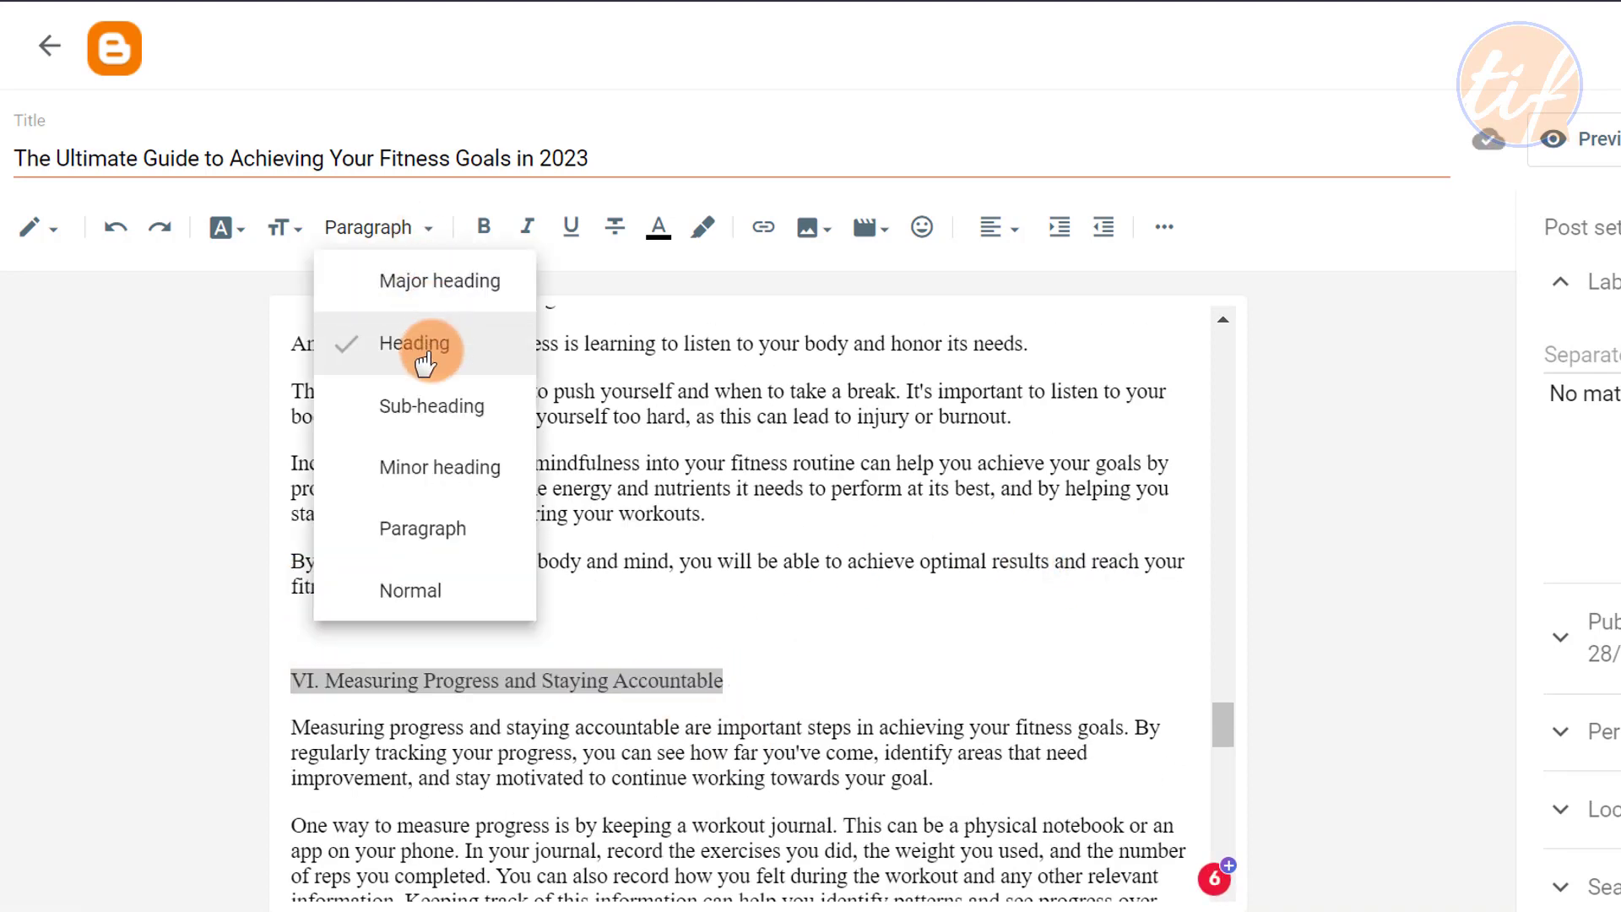
click(427, 353)
- In section VI, start new paragraphs at "By regularly tracking your progress, you can see", "In your journal", "You can also record" and "These measurements can help"
click(1135, 546)
key(Return)
scroll(844, 523, down, 2)
click(507, 495)
key(Return)
click(434, 561)
key(Return)
click(686, 706)
key(Return)
scroll(724, 655, down, 4)
- Split the accountability text in section VI at "Having someone to hold", "Additionally, finding a workout buddy" and the closing "By regularly tracking your progress"
click(948, 539)
key(Return)
click(1035, 568)
key(Return)
click(1128, 690)
key(Return)
scroll(904, 651, down, 4)
- Format "VII. Overcoming Obstacles and Staying Motivated" as a Heading
drag(740, 551, 292, 550)
click(376, 227)
click(427, 353)
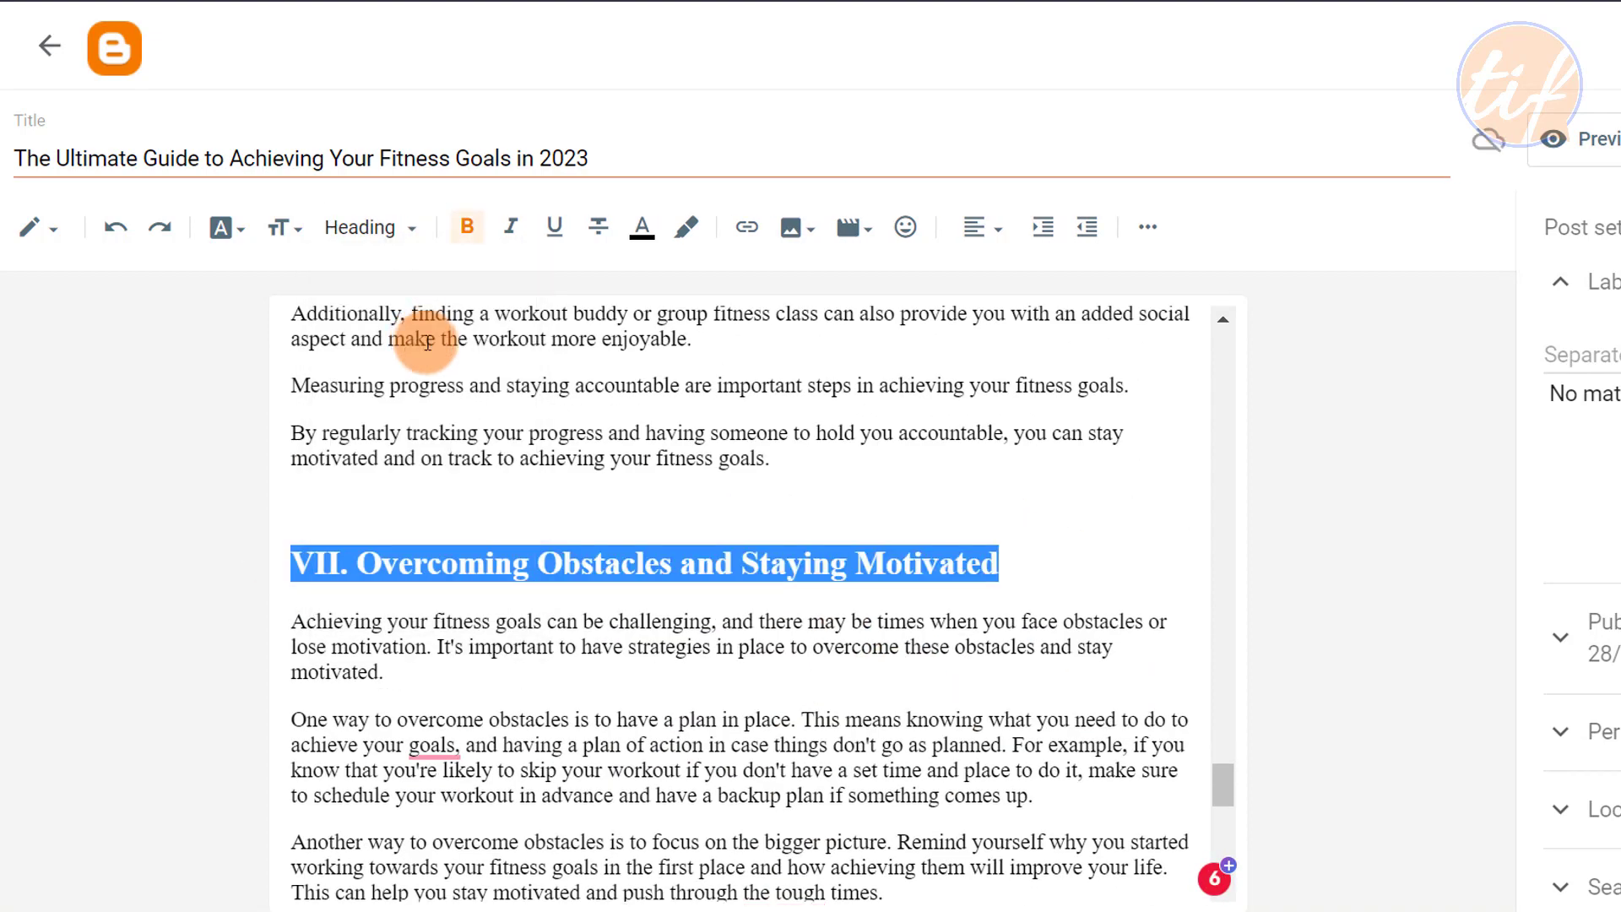
- In section VII, remove the comma after "achieve your goals" and put the skipped-workout example in its own paragraph with "For example" italicized
click(384, 669)
scroll(606, 553, down, 2)
click(1012, 542)
key(Return)
key(ctrl+shift+Right)
key(ctrl+shift+Right)
key(ctrl+i)
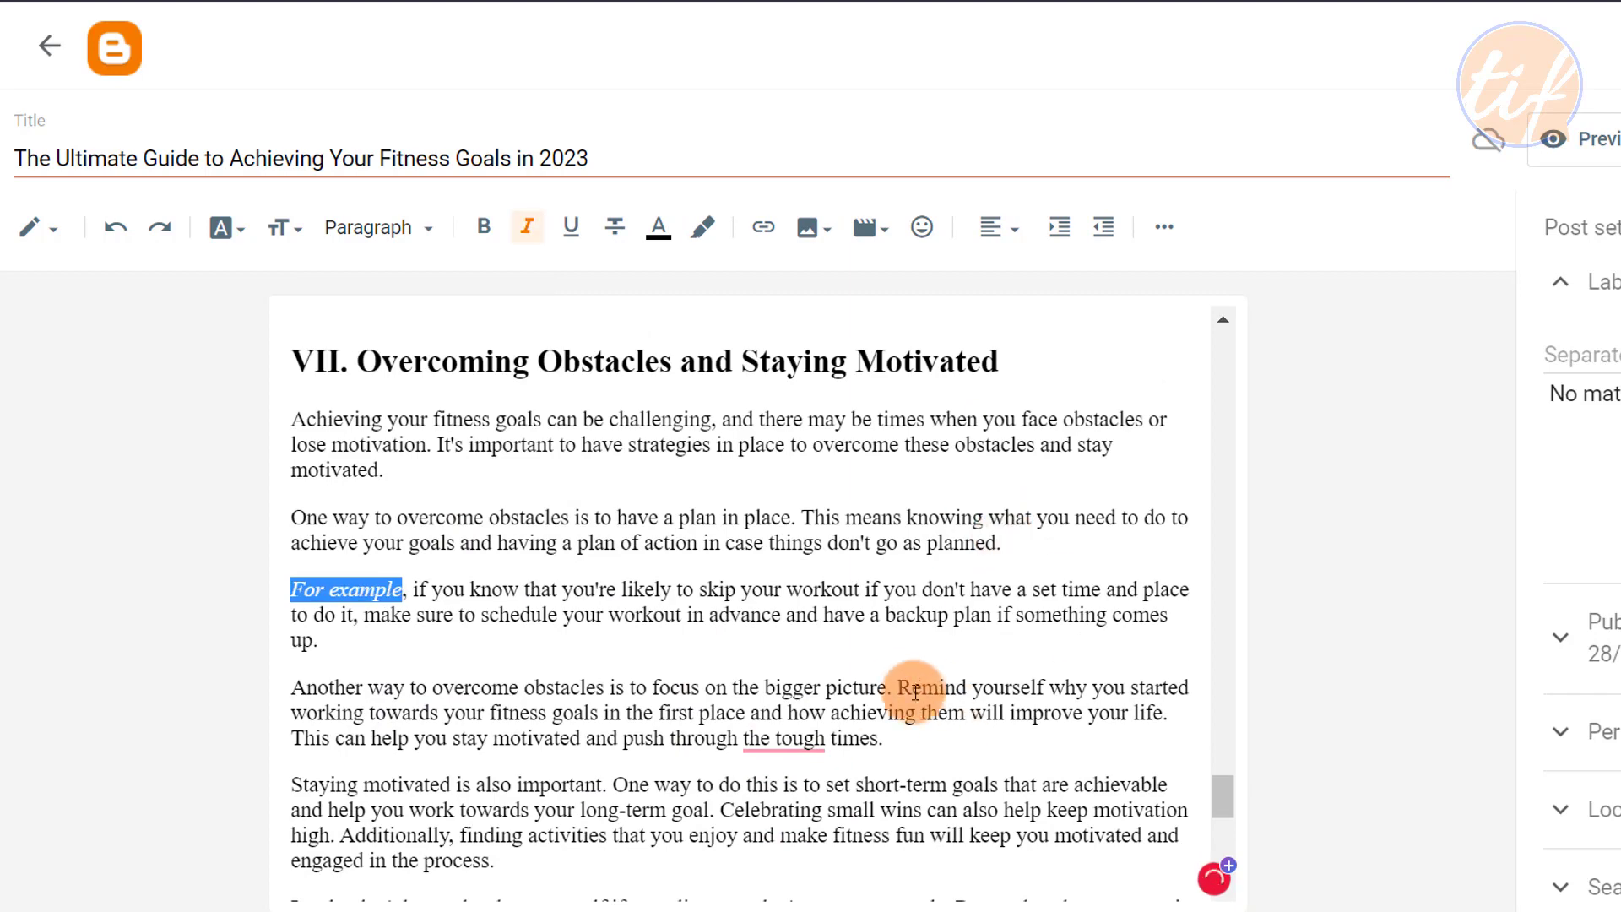
- Start new paragraphs at "Remind yourself why you started" and "This can help you stay motivated", and remove "the" before "tough times"
click(896, 686)
key(Return)
click(635, 759)
key(Return)
scroll(608, 642, down, 3)
double_click(727, 604)
key(BackSpace)
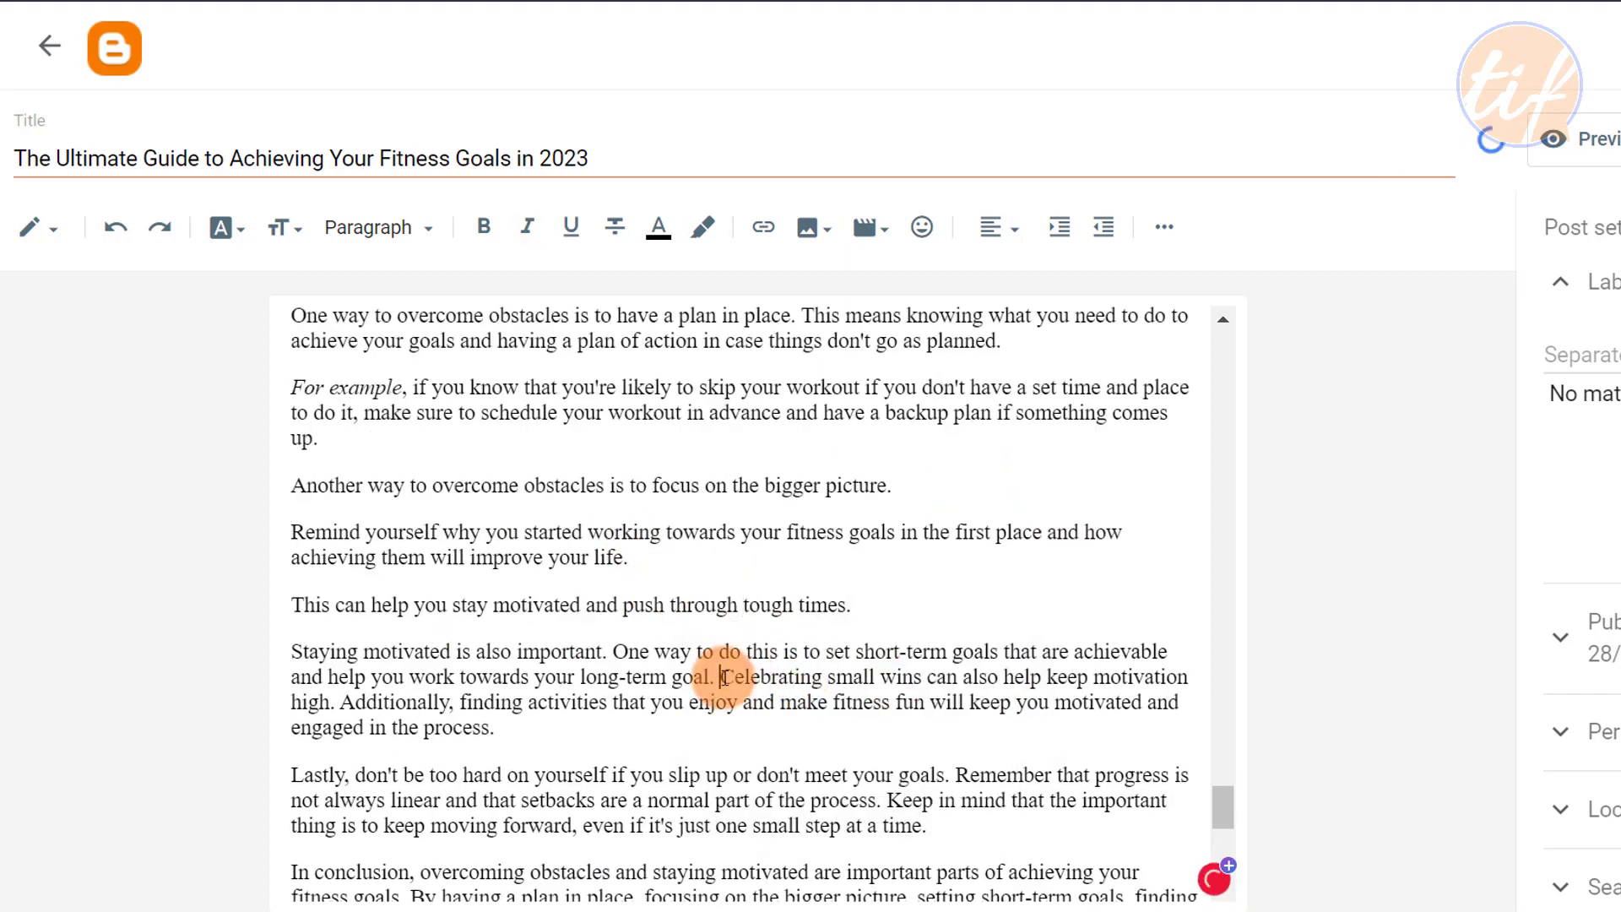
- Start new paragraphs at "Celebrating small wins", "Keep in mind" and "By having a plan in place", and replace section VII's "In conclusion," with "In short,"
key(Return)
scroll(760, 678, down, 2)
click(884, 619)
key(Return)
scroll(844, 654, down, 1)
click(411, 662)
key(Return)
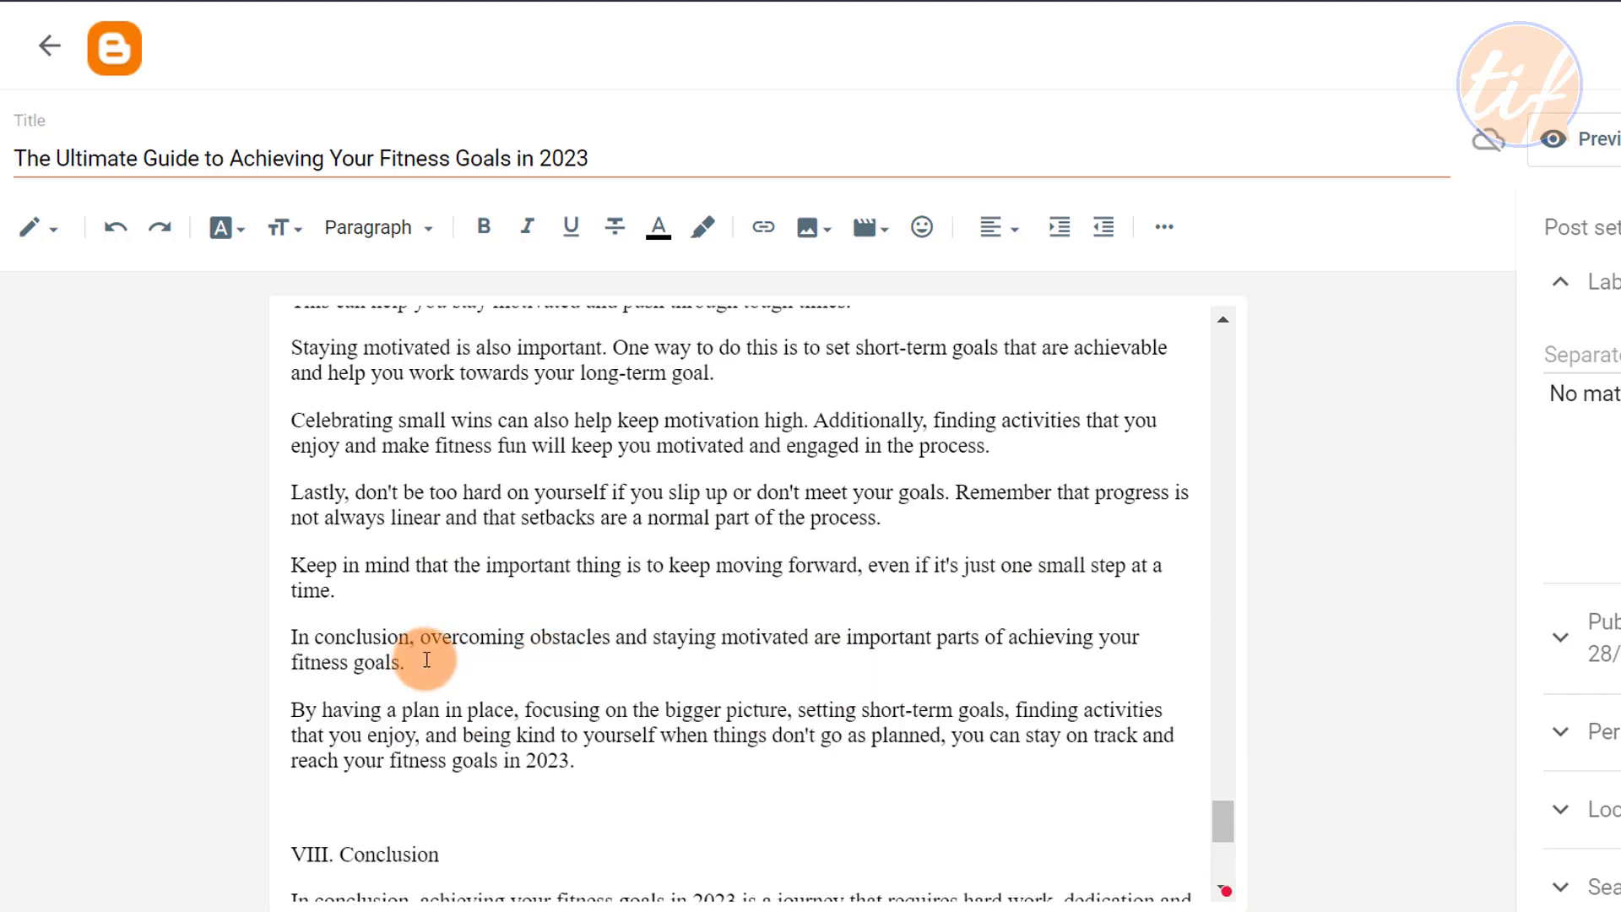
text(In short,)
- Format "VIII. Conclusion" as a Heading
scroll(1002, 550, down, 2)
triple_click(456, 654)
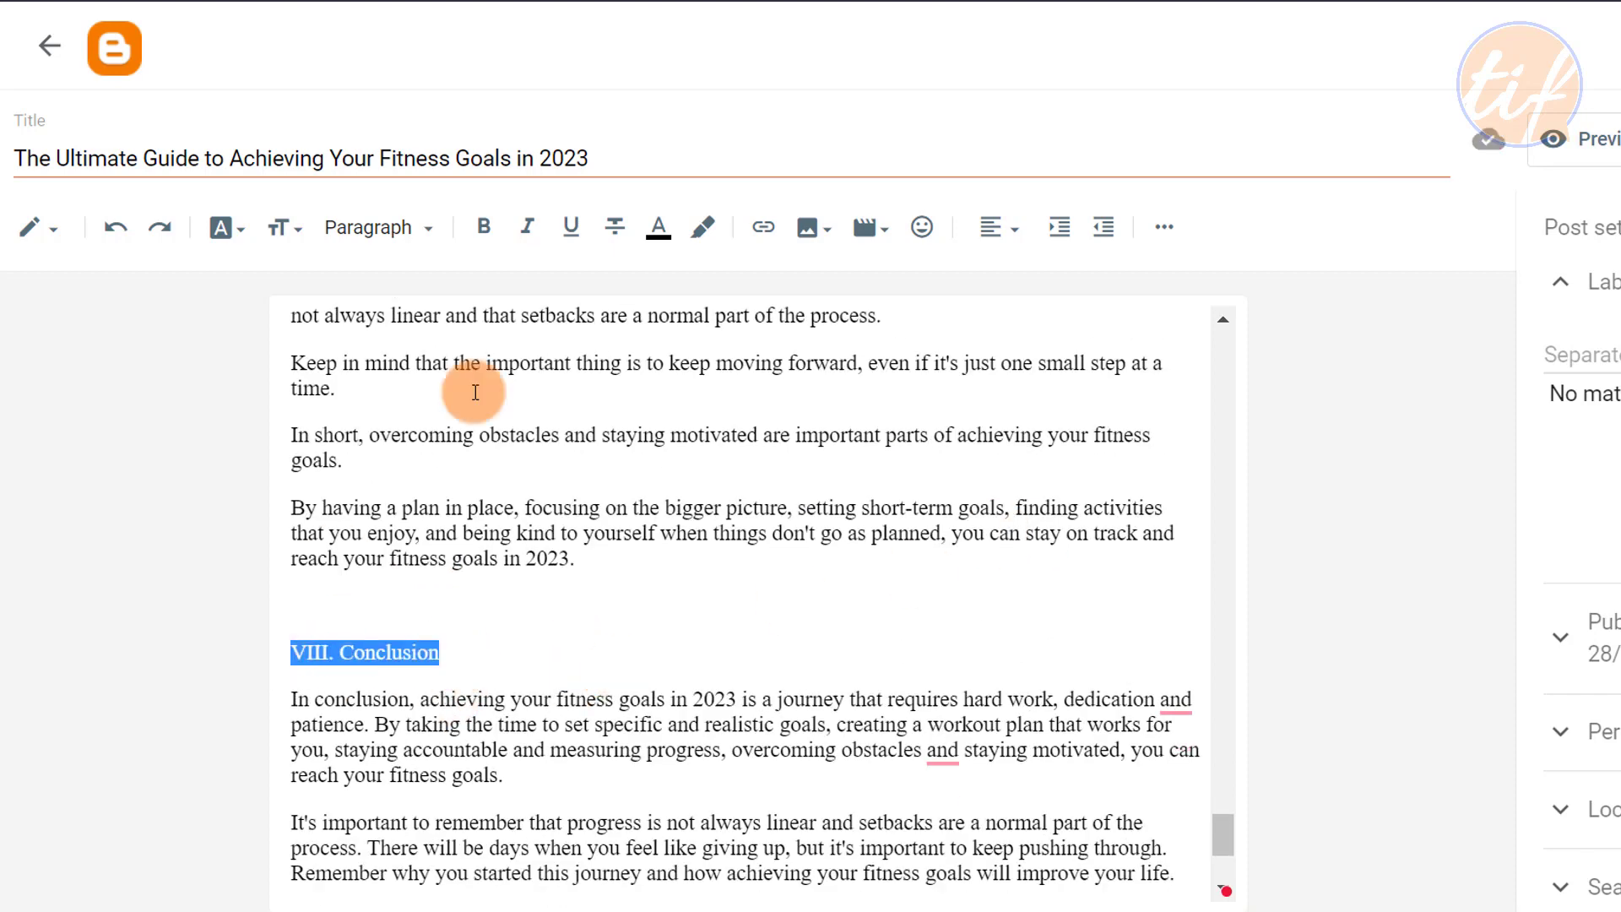
click(372, 227)
click(422, 344)
- Add the missing commas after "dedication" and "overcoming obstacles" in the first Conclusion paragraph
scroll(929, 541, down, 2)
click(1183, 511)
click(1204, 602)
click(932, 573)
click(962, 652)
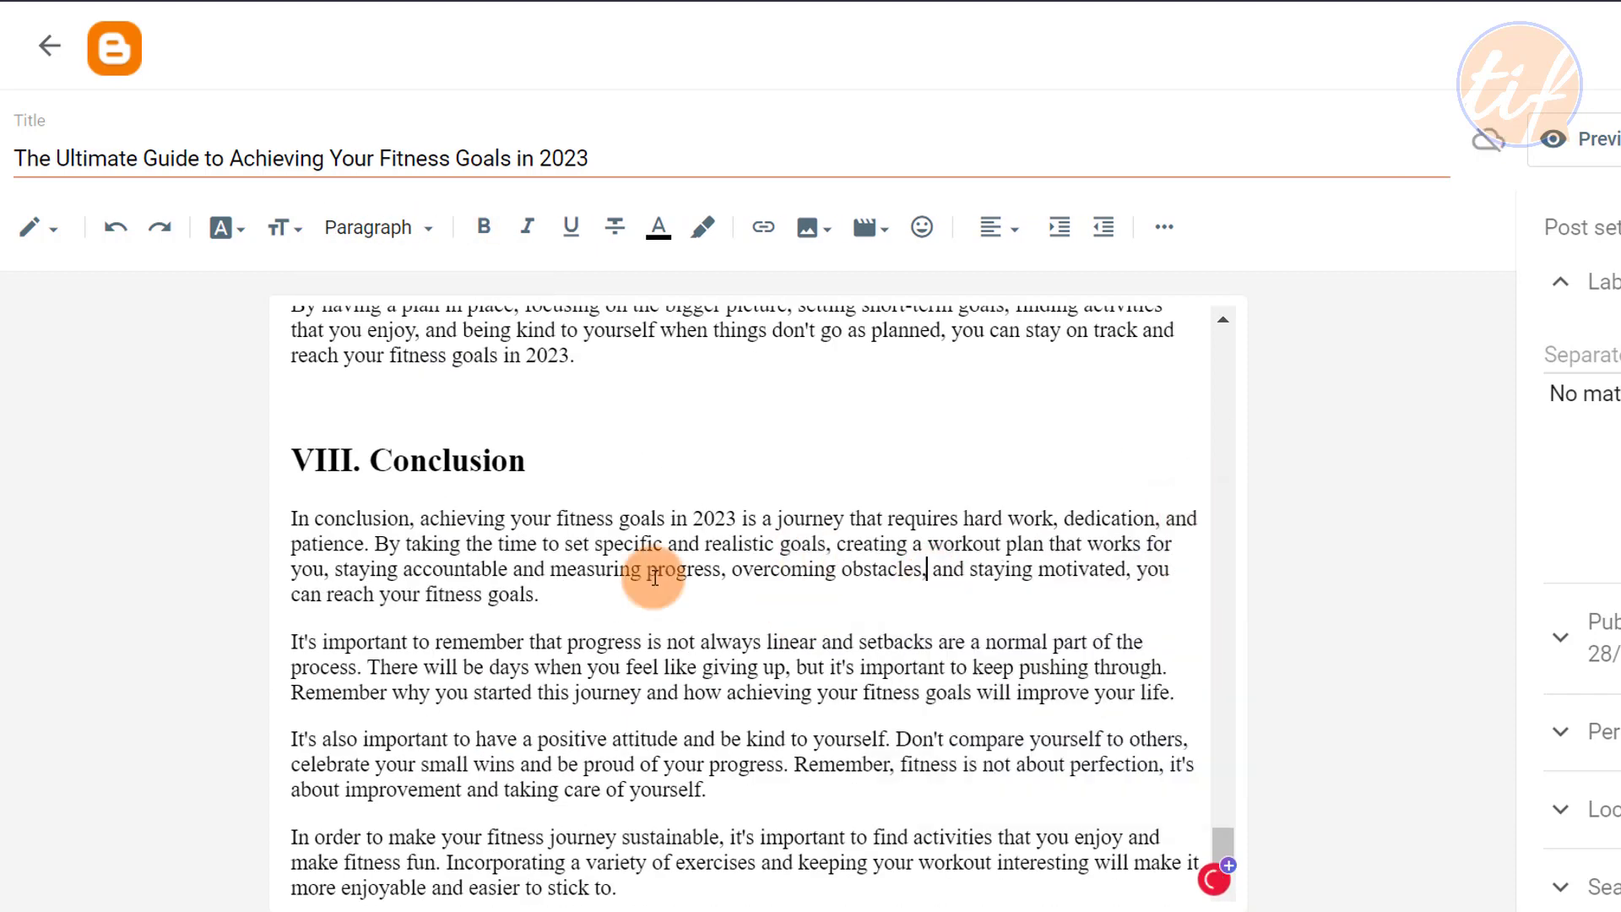
- In the Conclusion, start new paragraphs at "By taking the time", "There will be days", "Remember, fitness is not about perfection" and "Incorporating a variety of exercises"
key(Return)
scroll(416, 622, down, 1)
click(403, 623)
key(Return)
scroll(698, 645, down, 1)
click(794, 667)
key(Return)
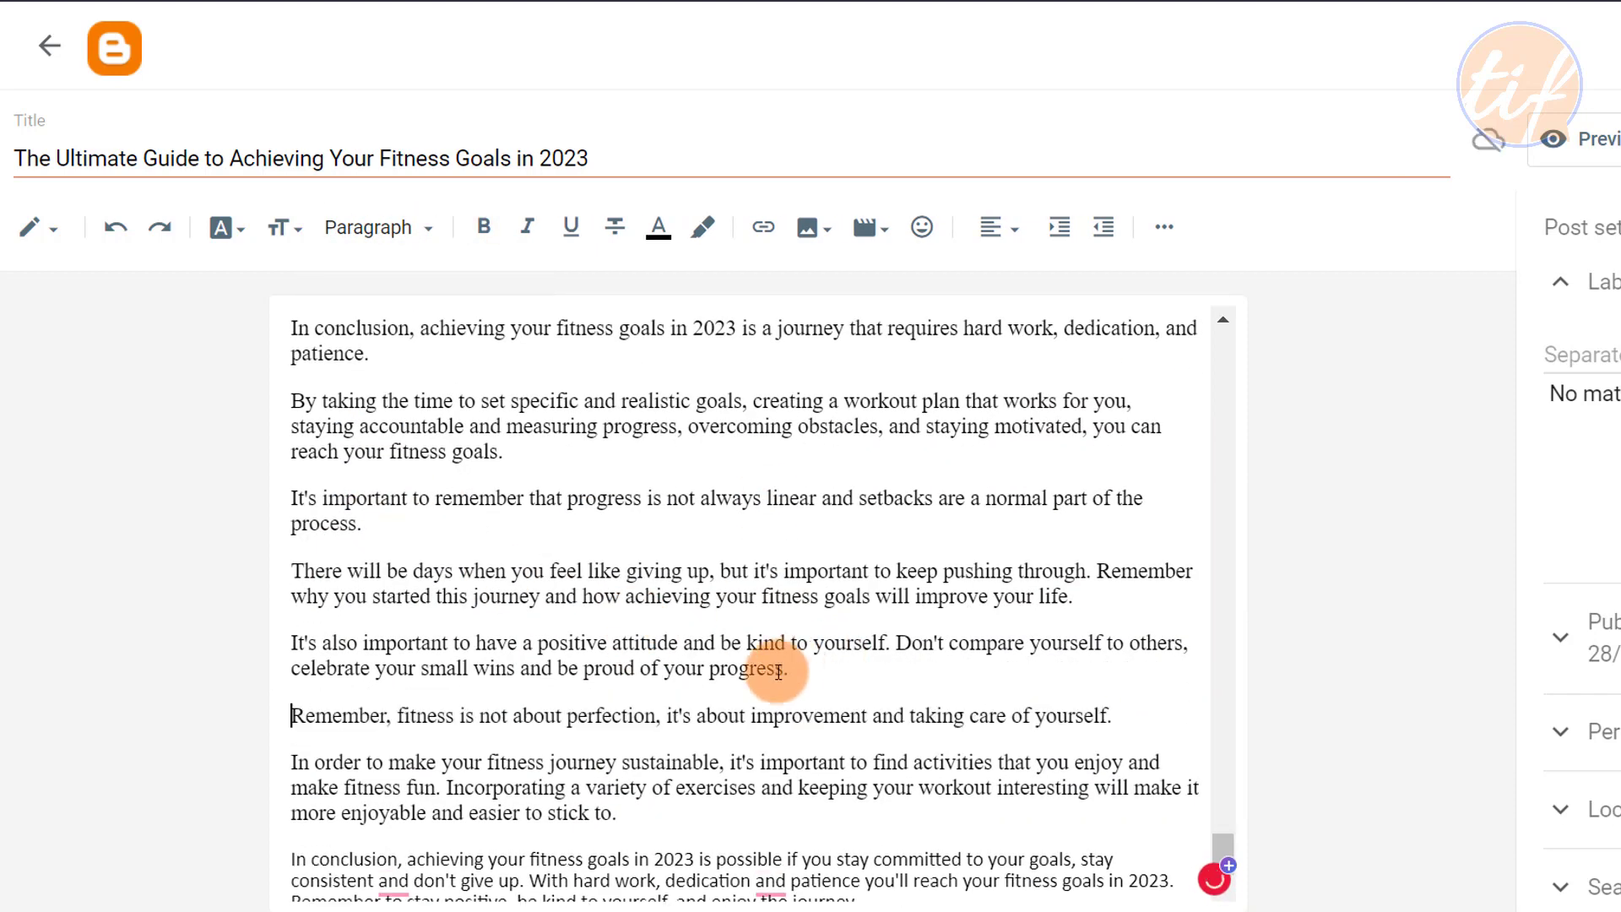
scroll(490, 766, down, 1)
click(443, 767)
key(Return)
- Copy and delete the closing "In conclusion, achieving your fitness goals" text, and paste it back after "easier to stick to." as plain text via Notepad
scroll(609, 735, down, 1)
click(547, 790)
key(Delete)
key(shift+Down)
key(shift+Down)
key(shift+Down)
key(ctrl+c)
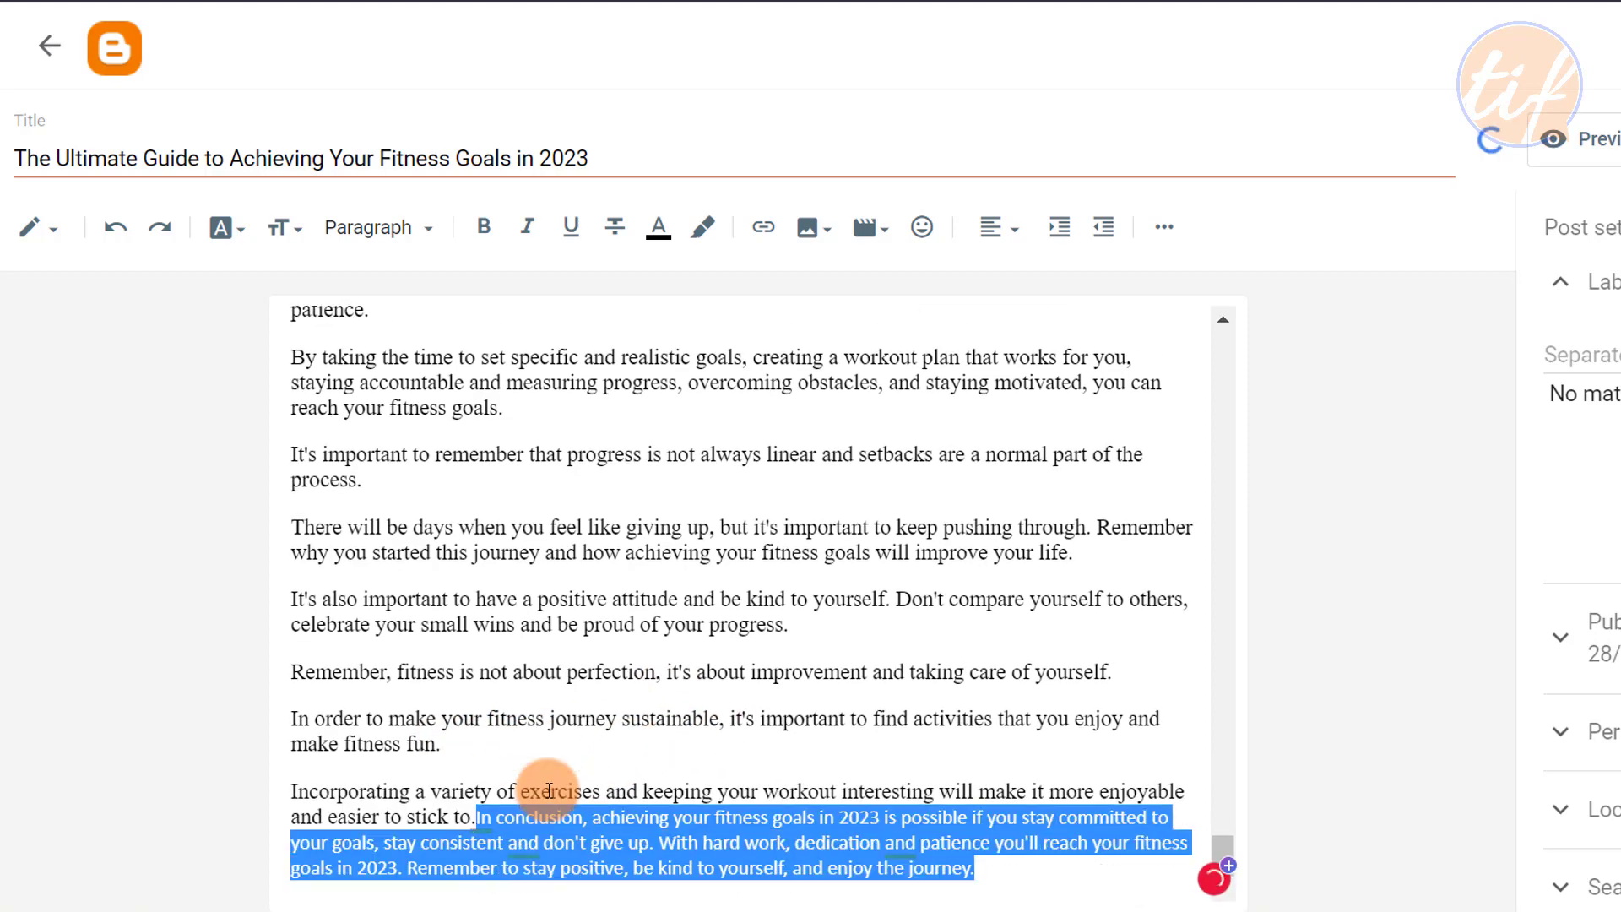
key(Delete)
key(alt+Tab)
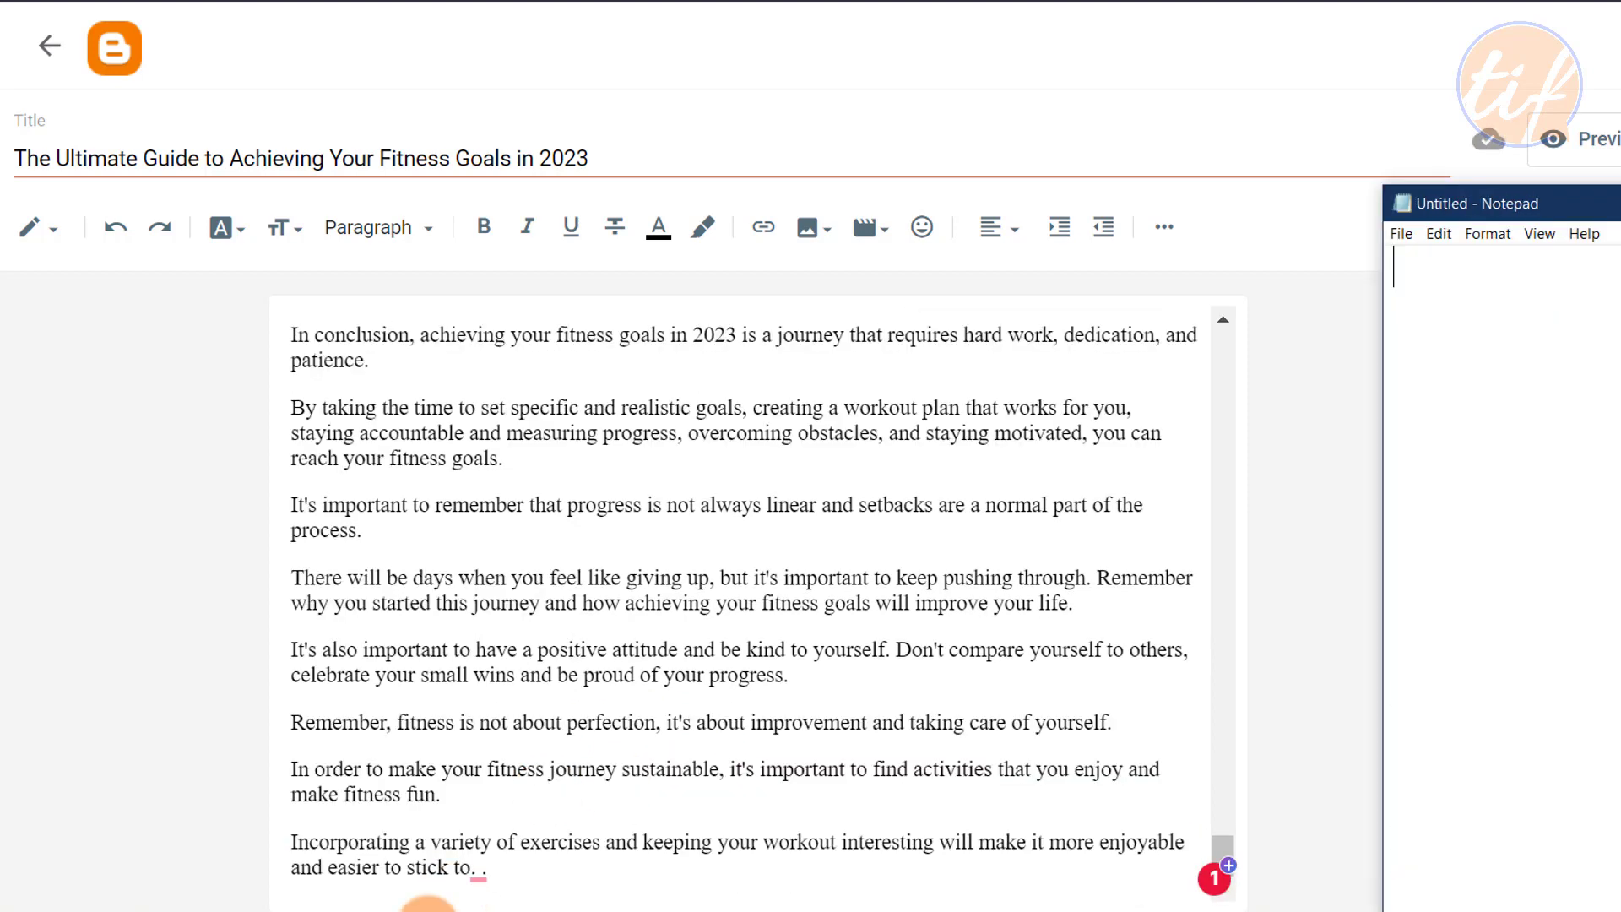
key(alt+Tab)
key(ctrl+v)
- Add the missing commas after "stay consistent" and "dedication" in the closing text, and start a new paragraph at "With hard work"
mouse_move(664, 816)
click(686, 677)
mouse_move(1071, 816)
click(1085, 677)
click(809, 816)
key(Return)
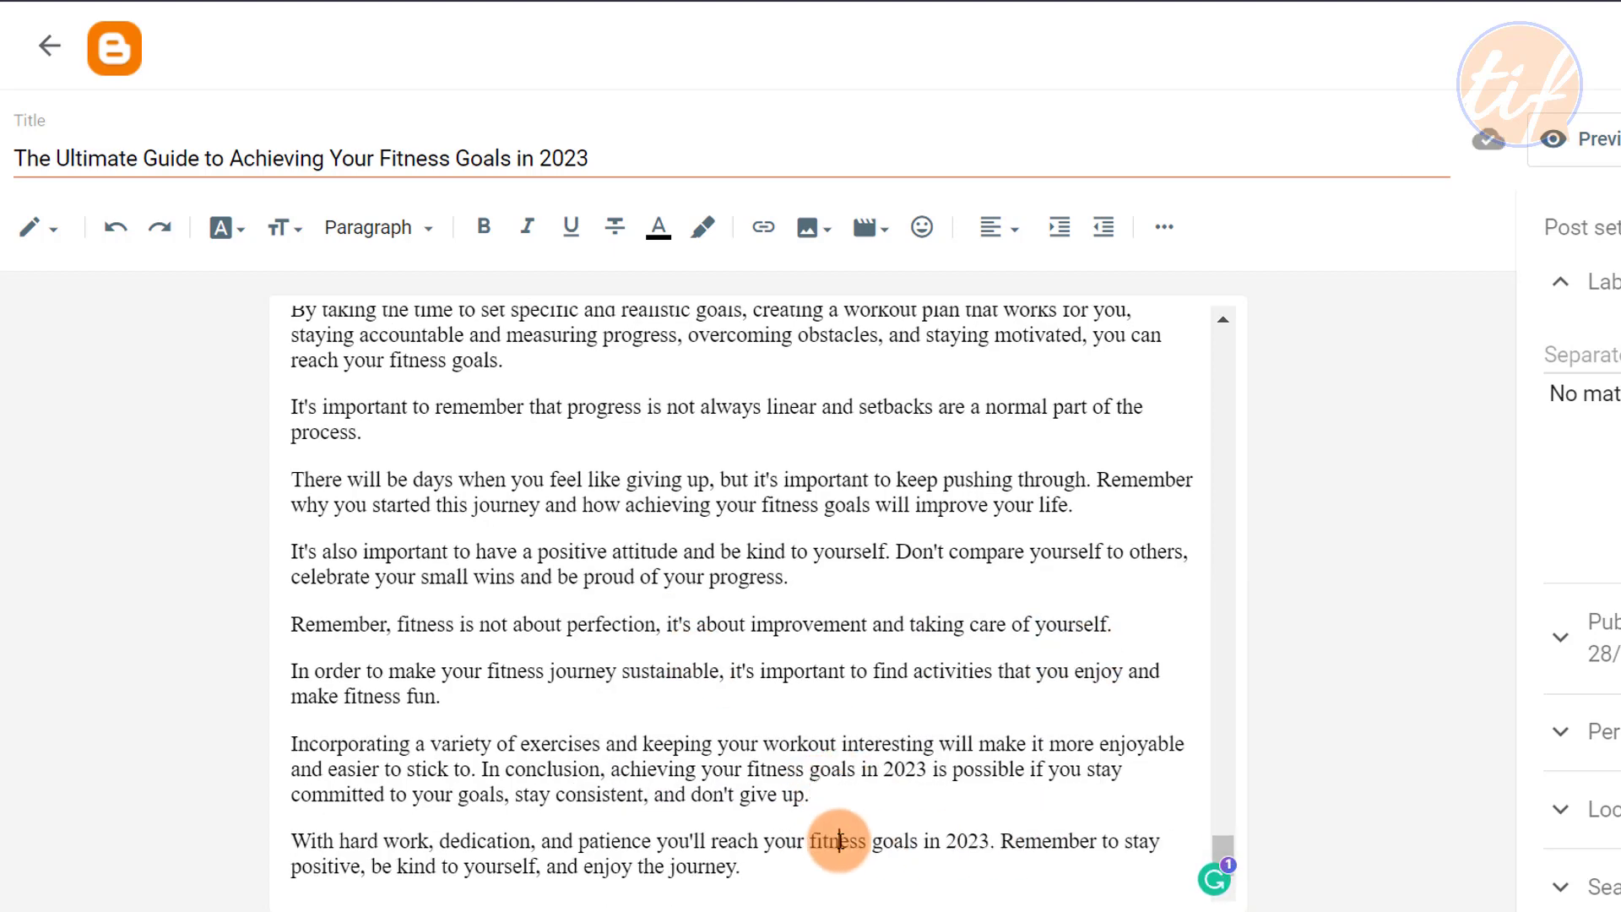
- Bold "reach your fitness goals in 2023" in the last paragraph of the post
drag(988, 841, 722, 839)
click(484, 226)
click(884, 712)
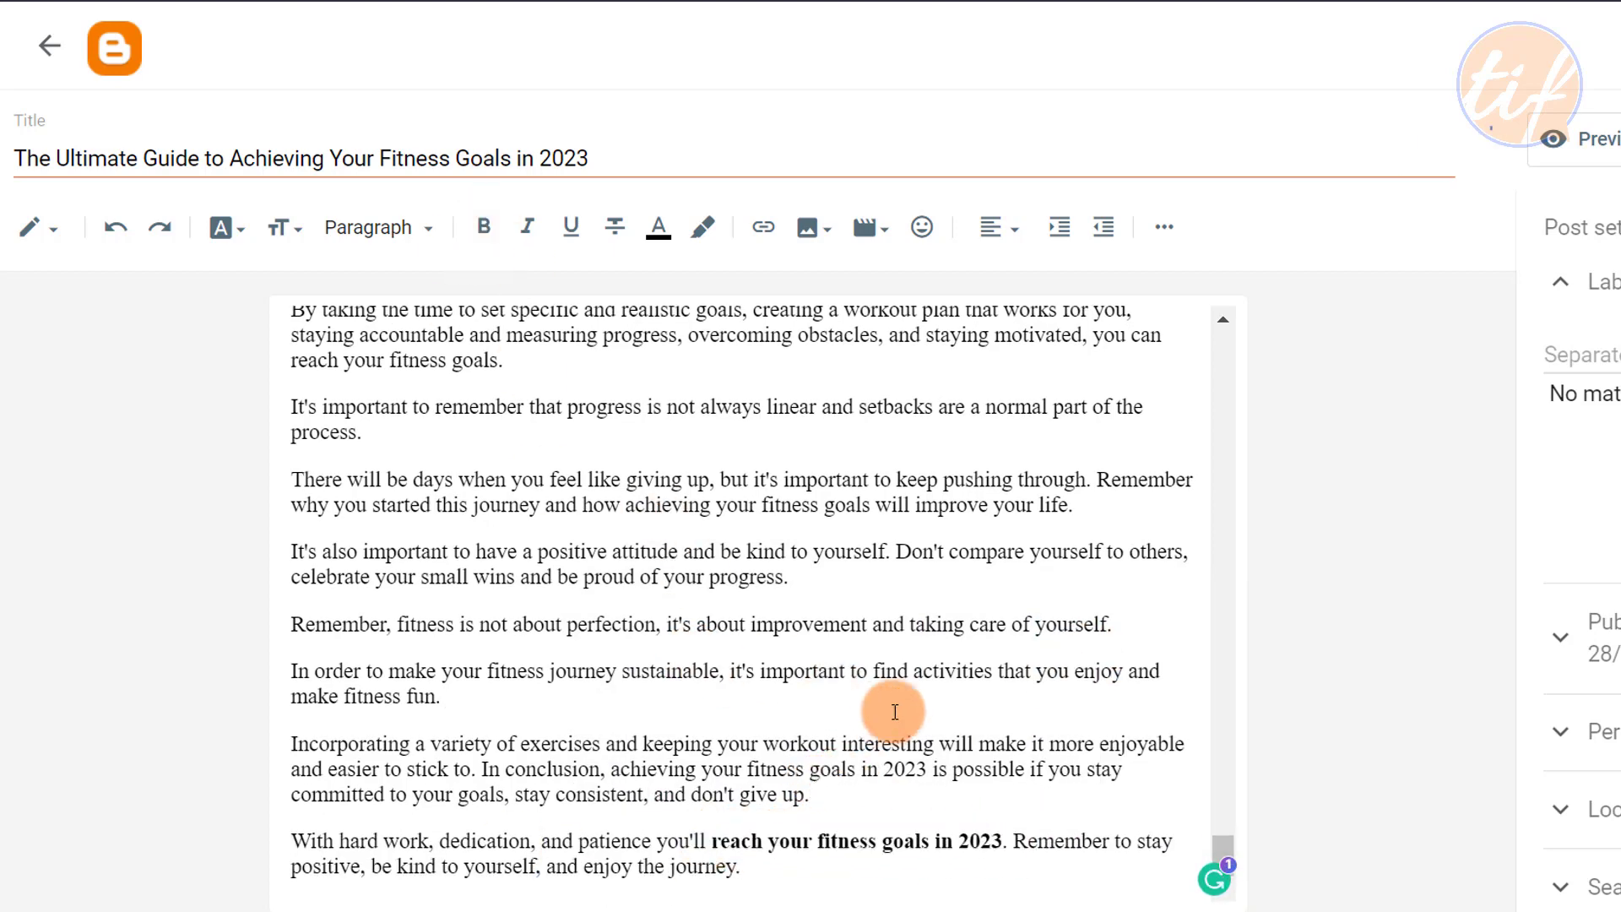
- Bold "your fitness goals in 2023" in the first sentence of the Conclusion
scroll(858, 662, up, 5)
drag(510, 642, 742, 642)
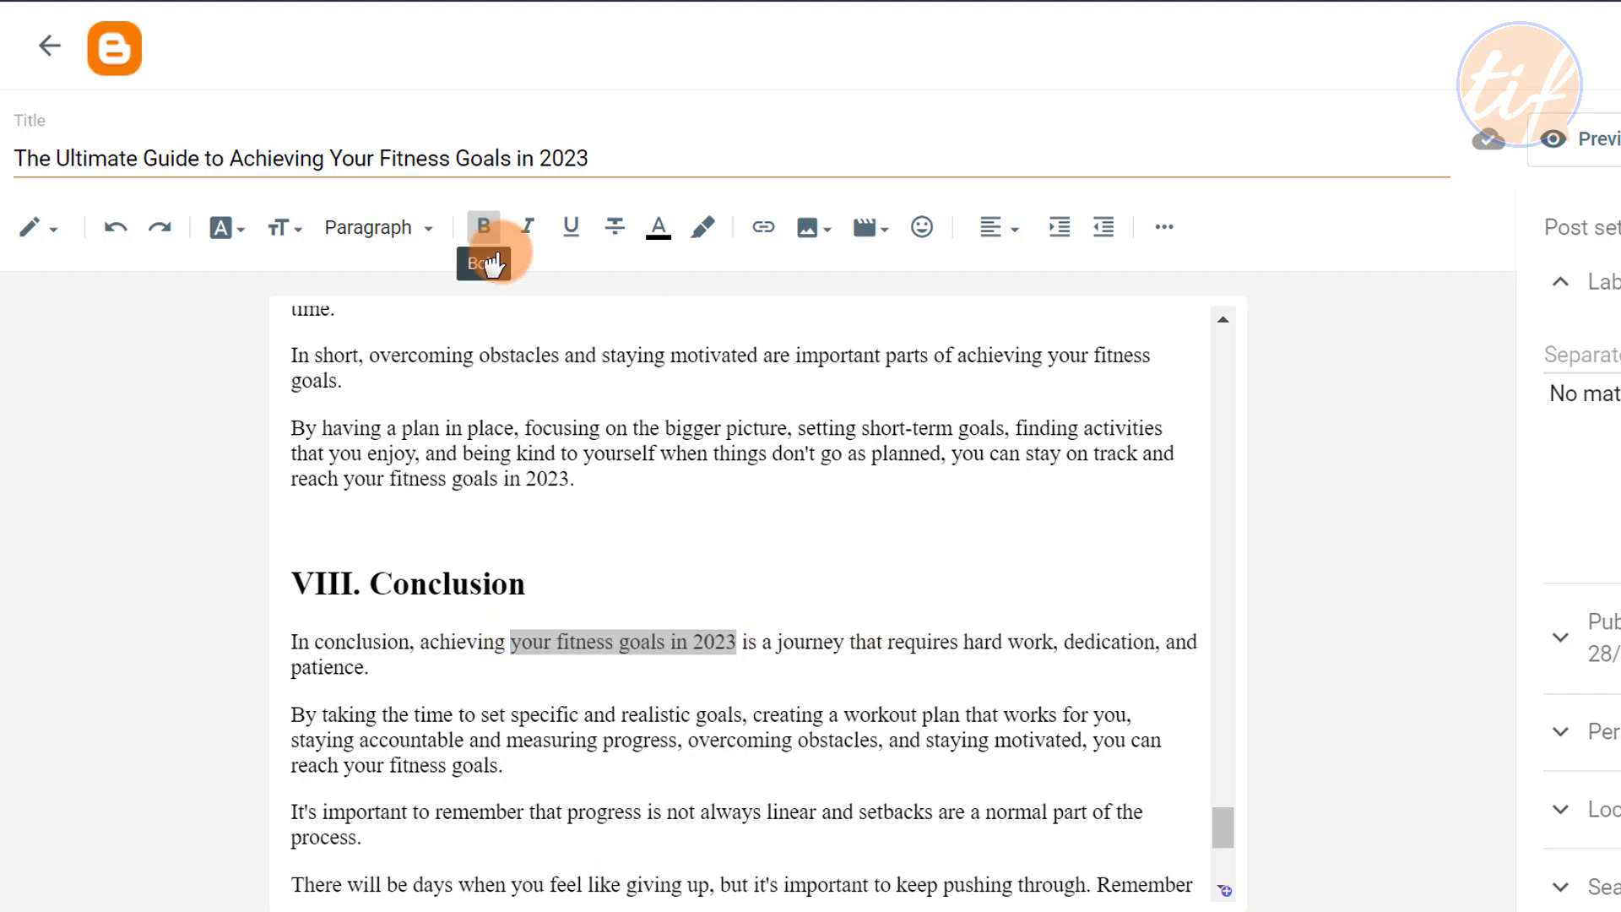
click(484, 227)
click(666, 731)
- Review the post from the Conclusion back to the nutrition and progress sections for more key phrases to emphasise
scroll(878, 785, down, 5)
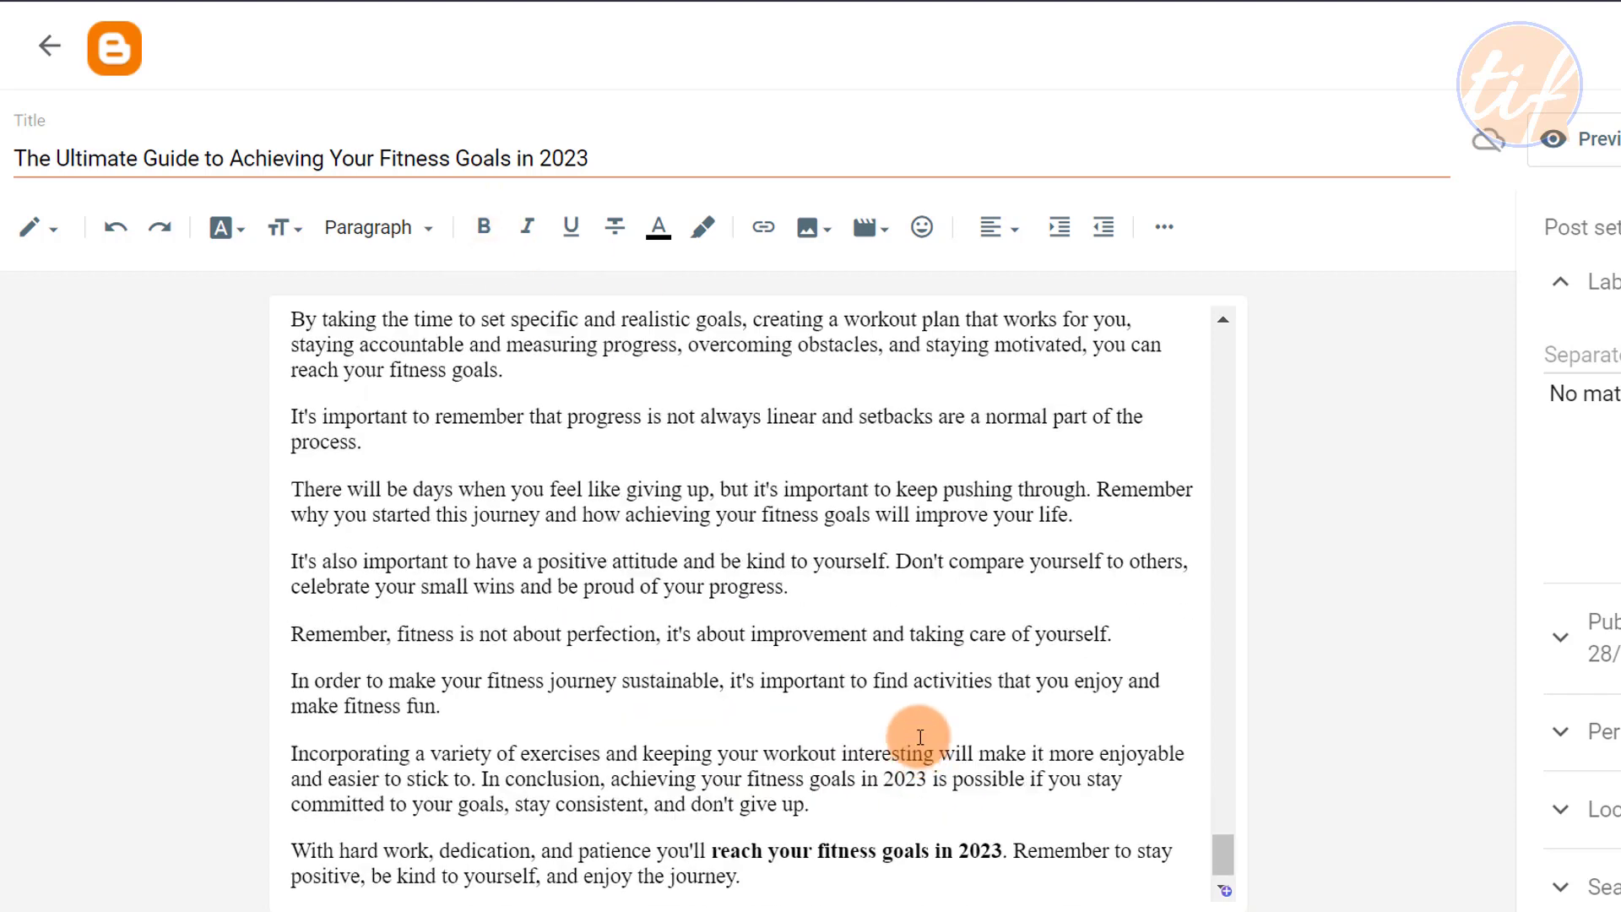
scroll(920, 733, up, 10)
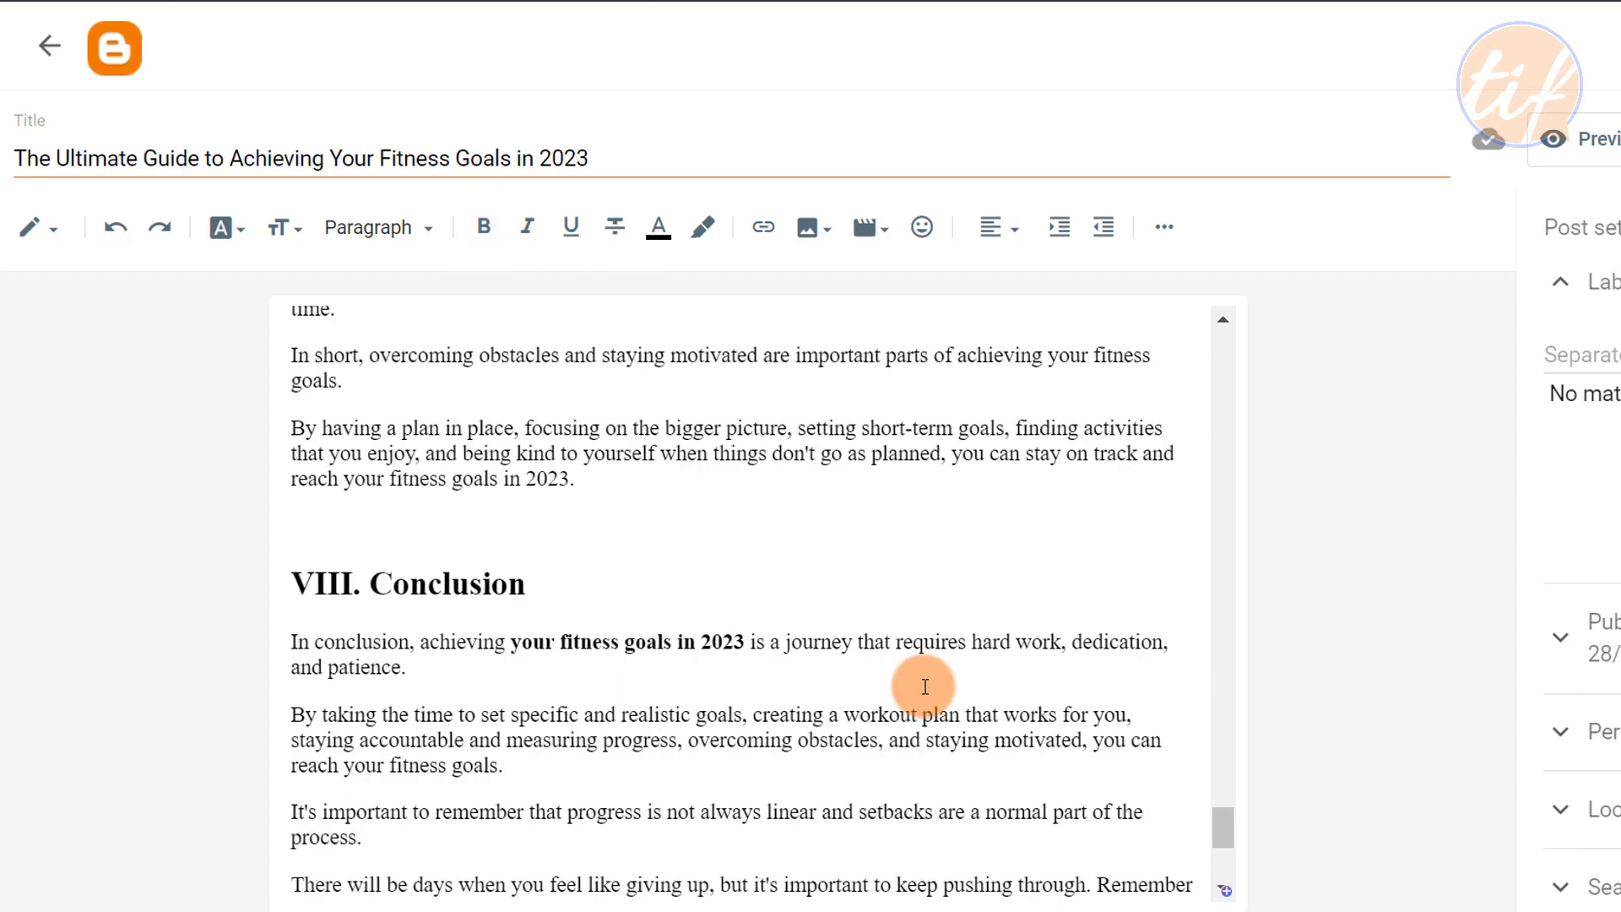
scroll(925, 685, up, 10)
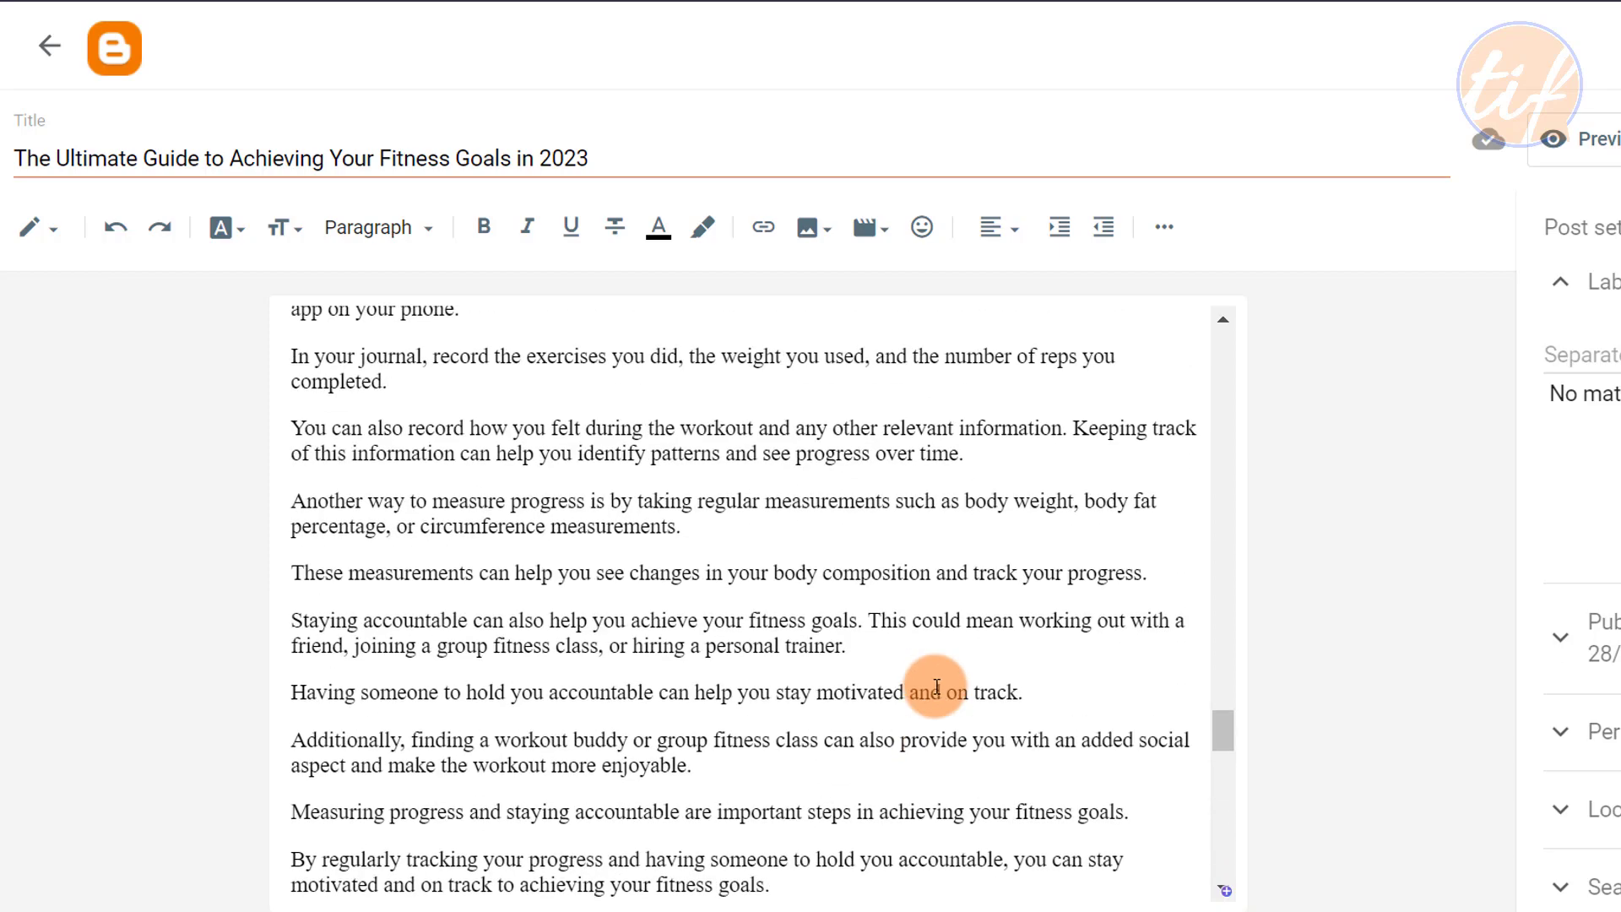
scroll(939, 680, up, 5)
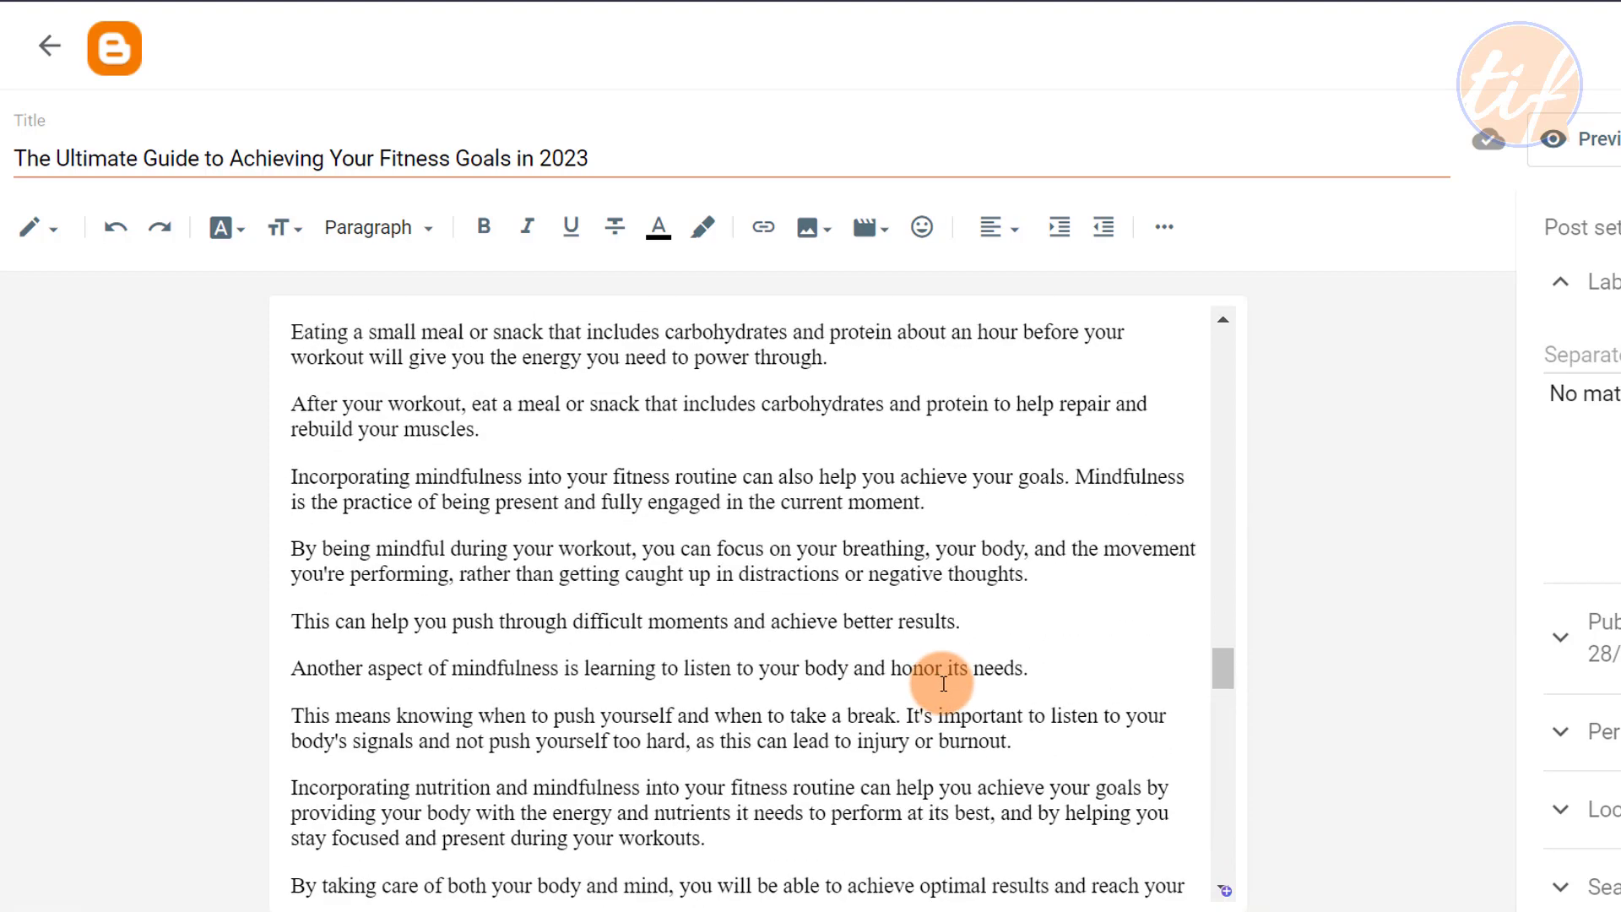
scroll(943, 682, down, 5)
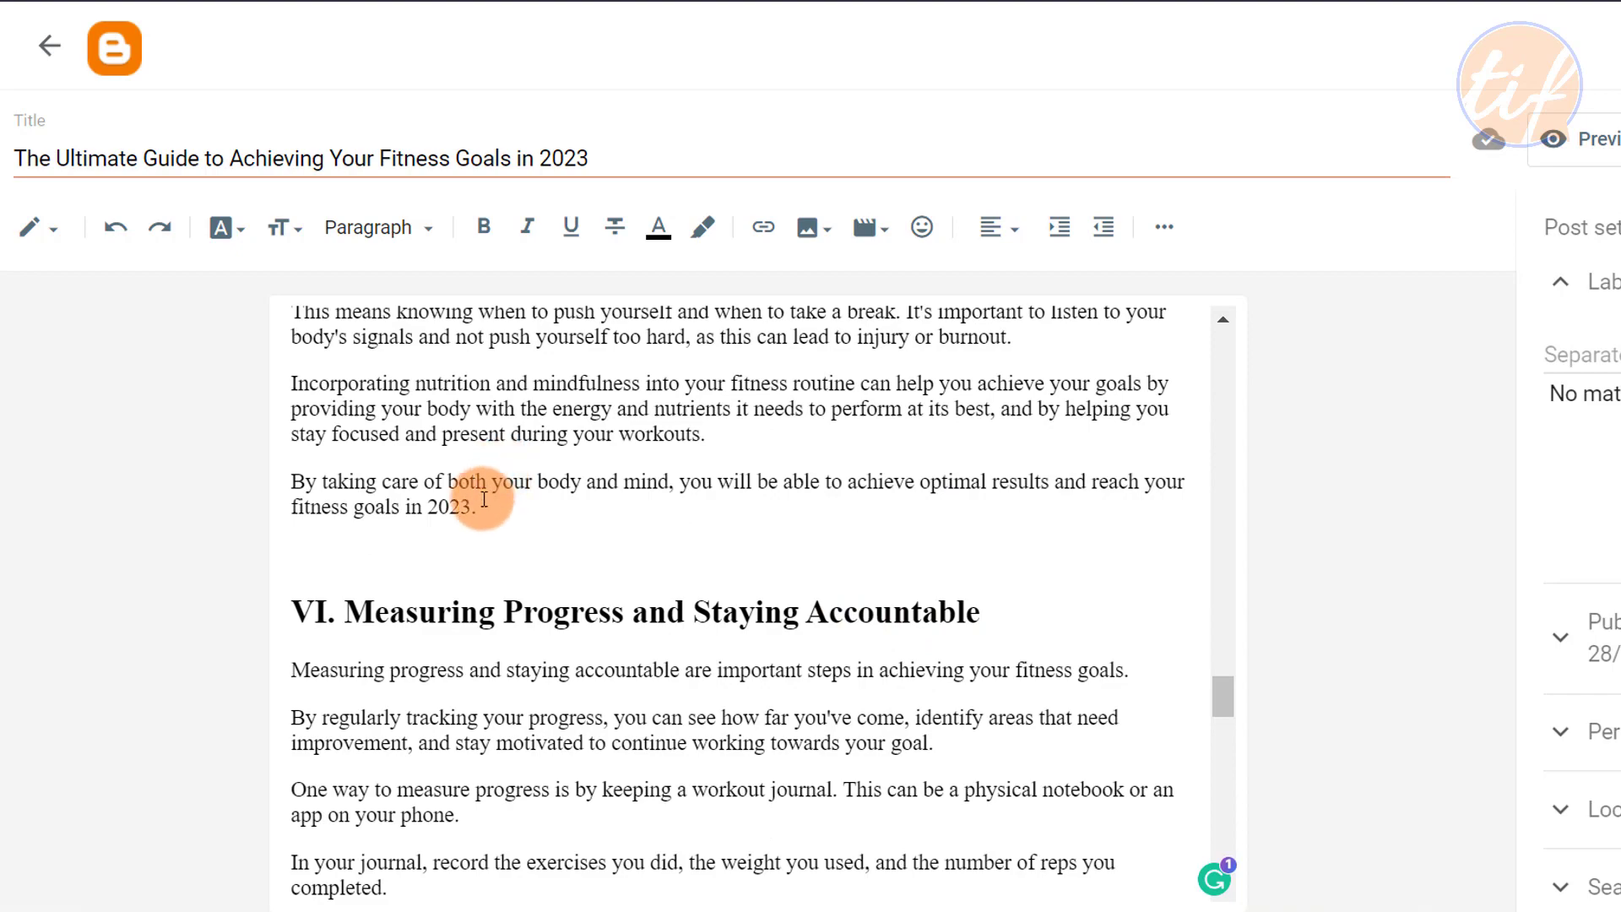
scroll(662, 644, down, 5)
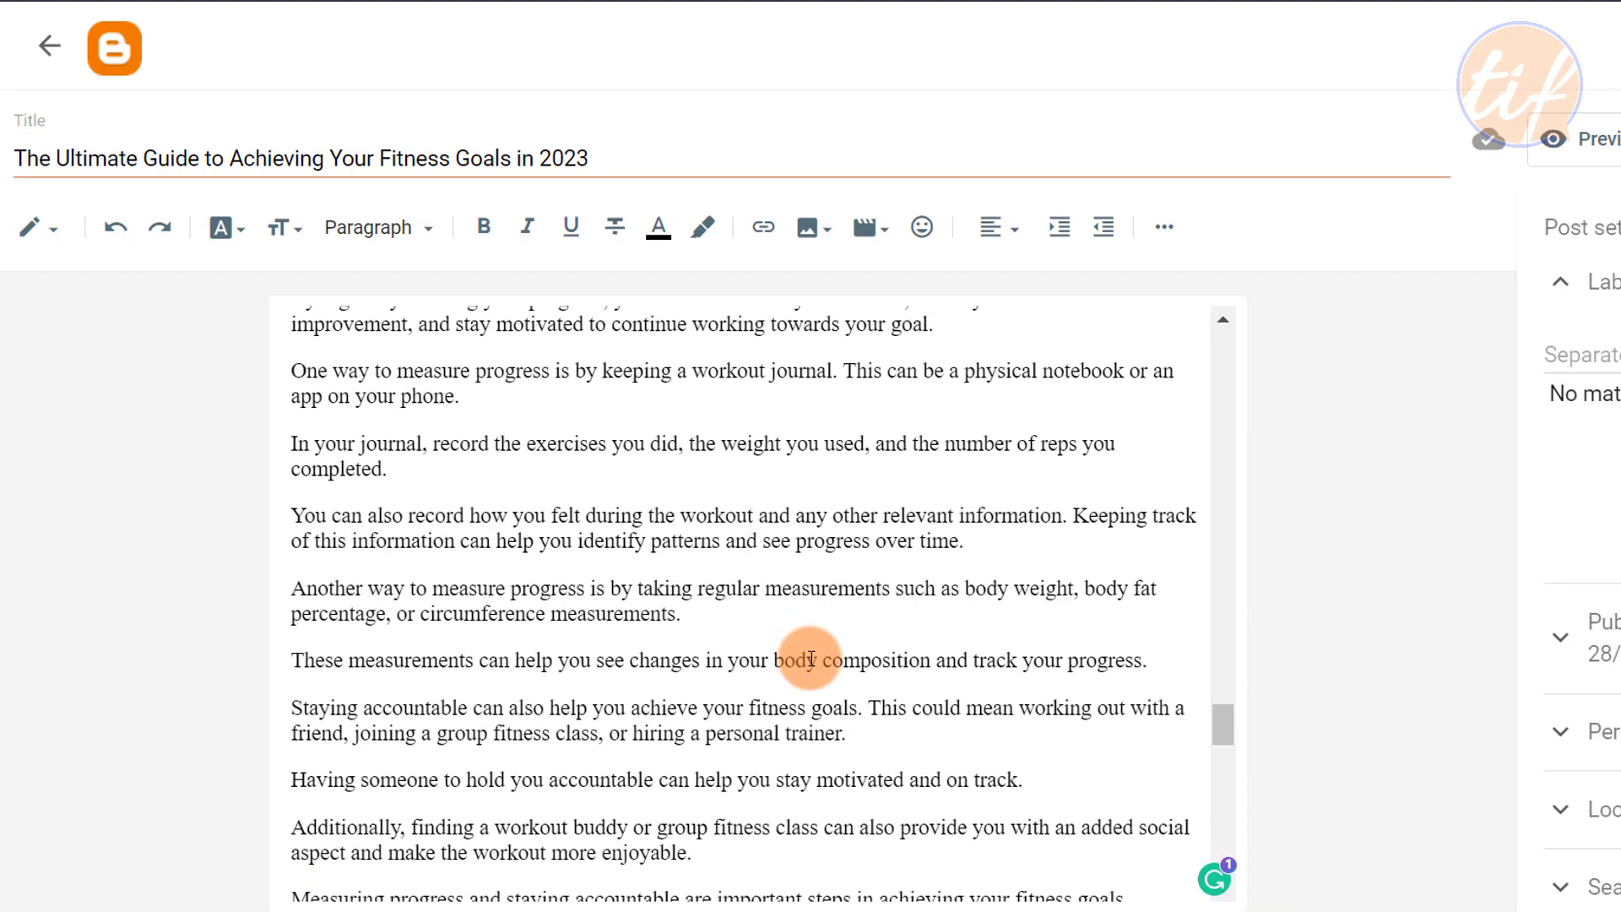
scroll(810, 660, down, 2)
scroll(811, 655, down, 2)
scroll(810, 644, up, 7)
scroll(815, 644, up, 10)
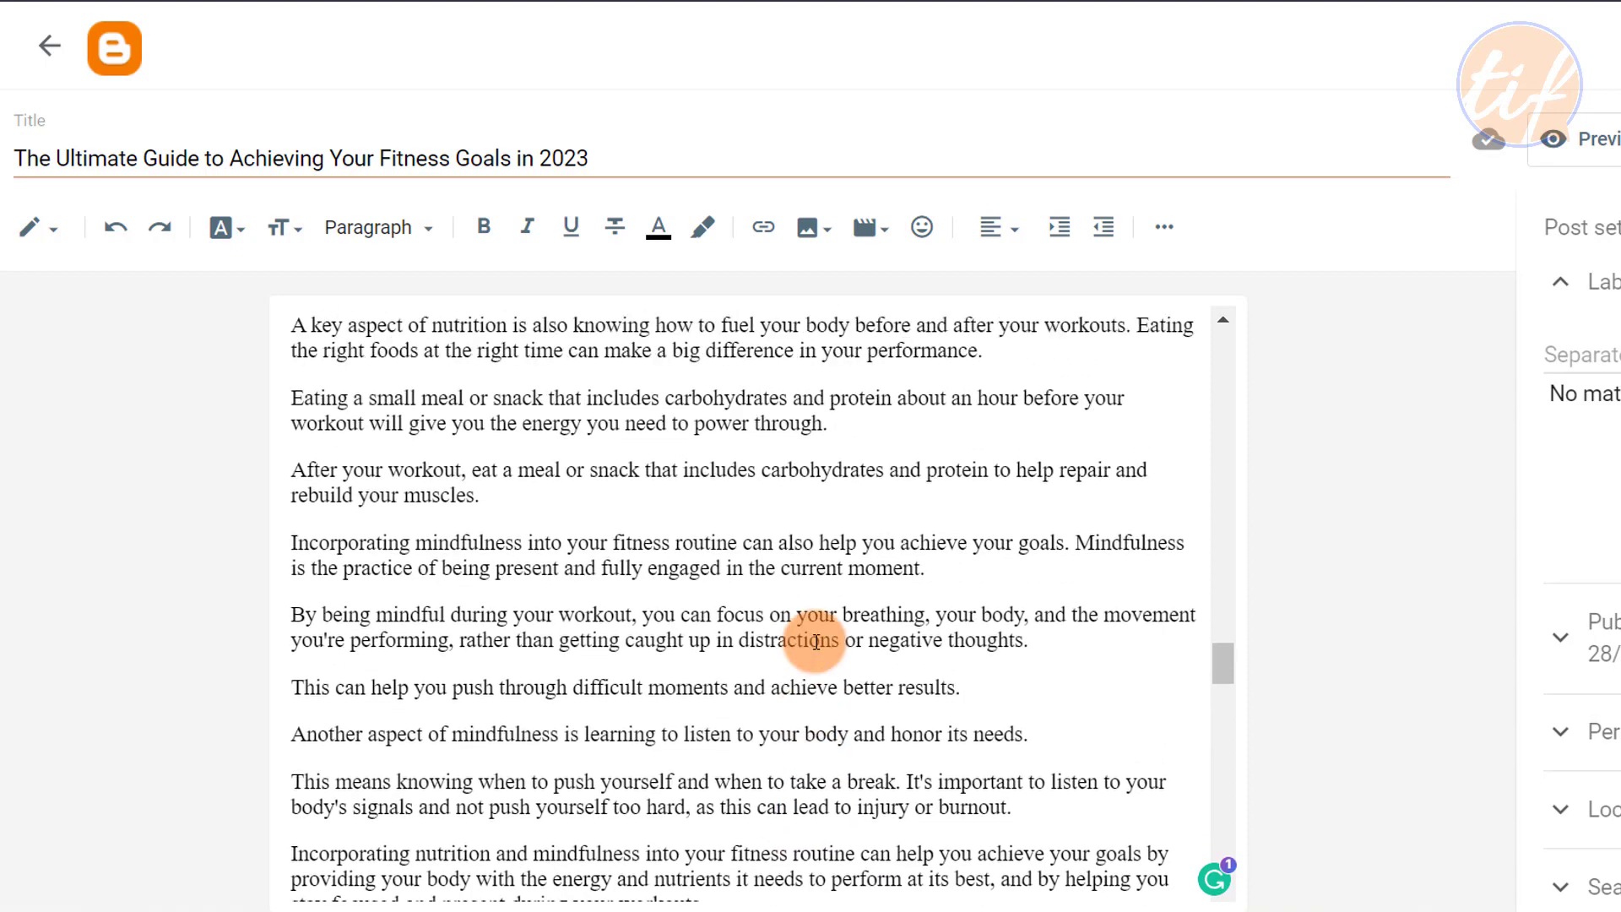
- Bold "reach your fitness goals in 2023" in the last sentence before the "VI. Measuring Progress and Staying Accountable" heading
scroll(817, 639, down, 4)
scroll(582, 619, down, 2)
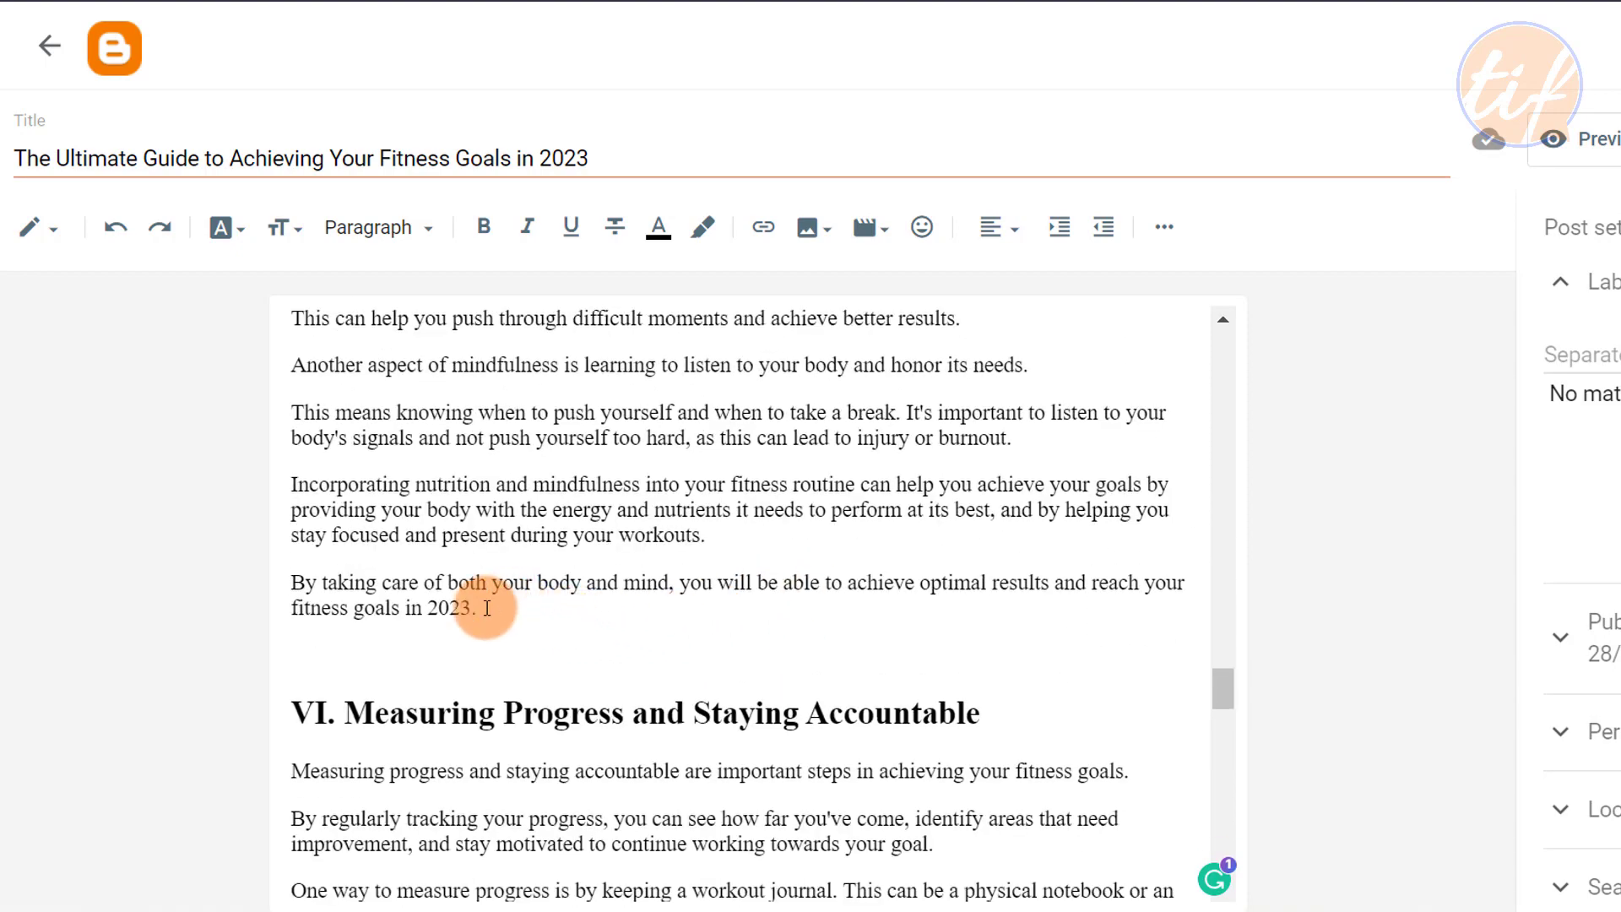
click(929, 592)
click(866, 618)
click(717, 634)
drag(431, 600, 542, 627)
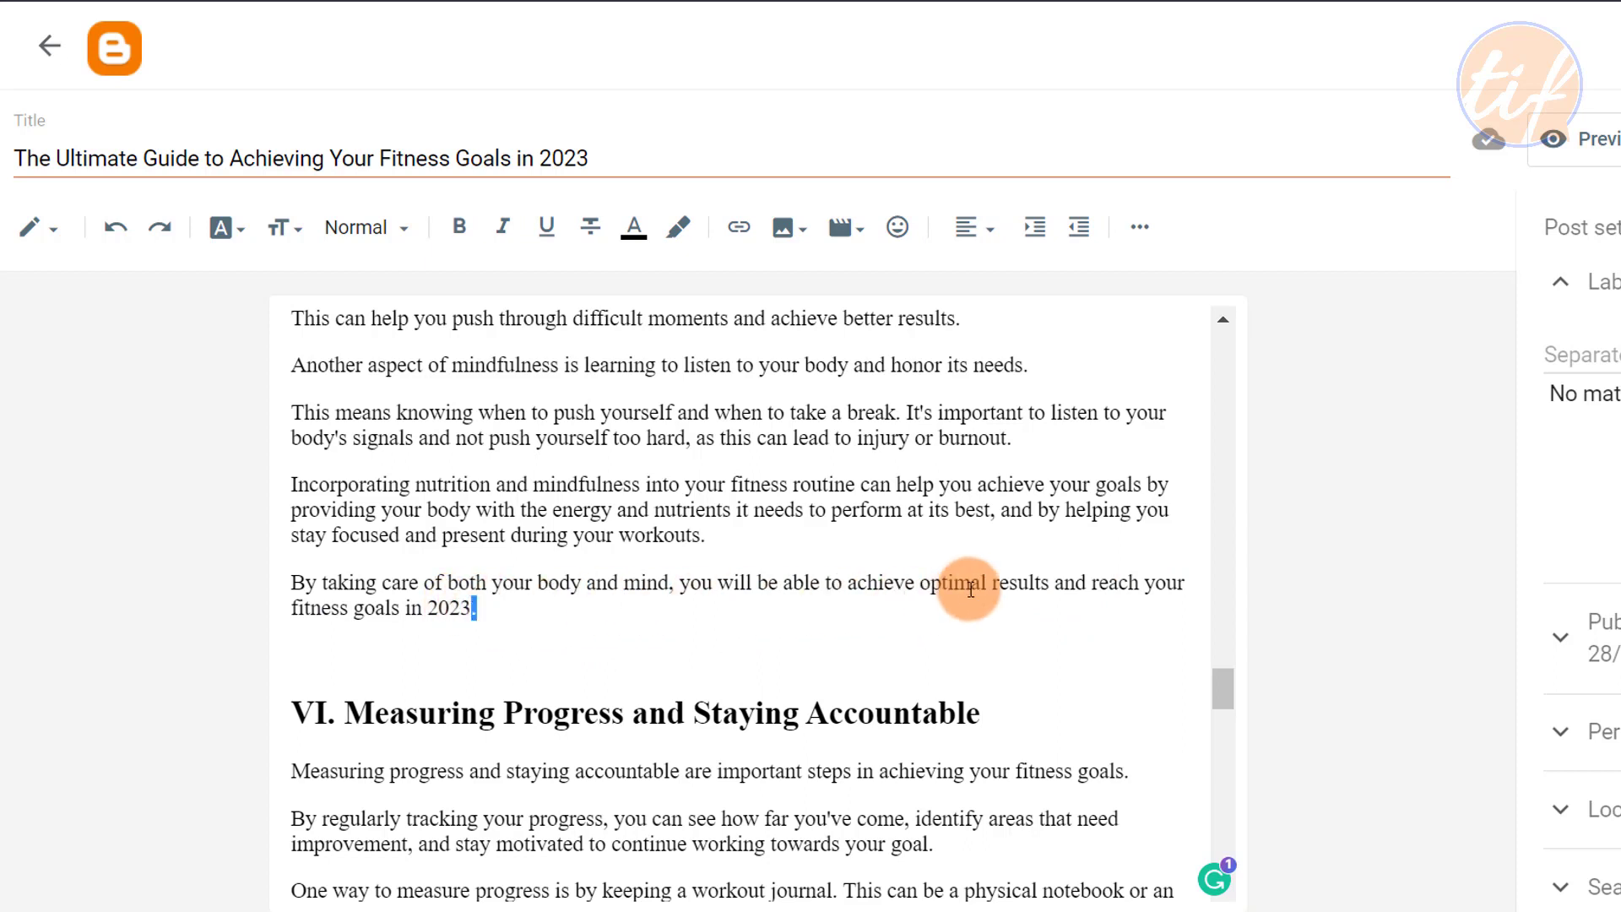
shift+click(1068, 574)
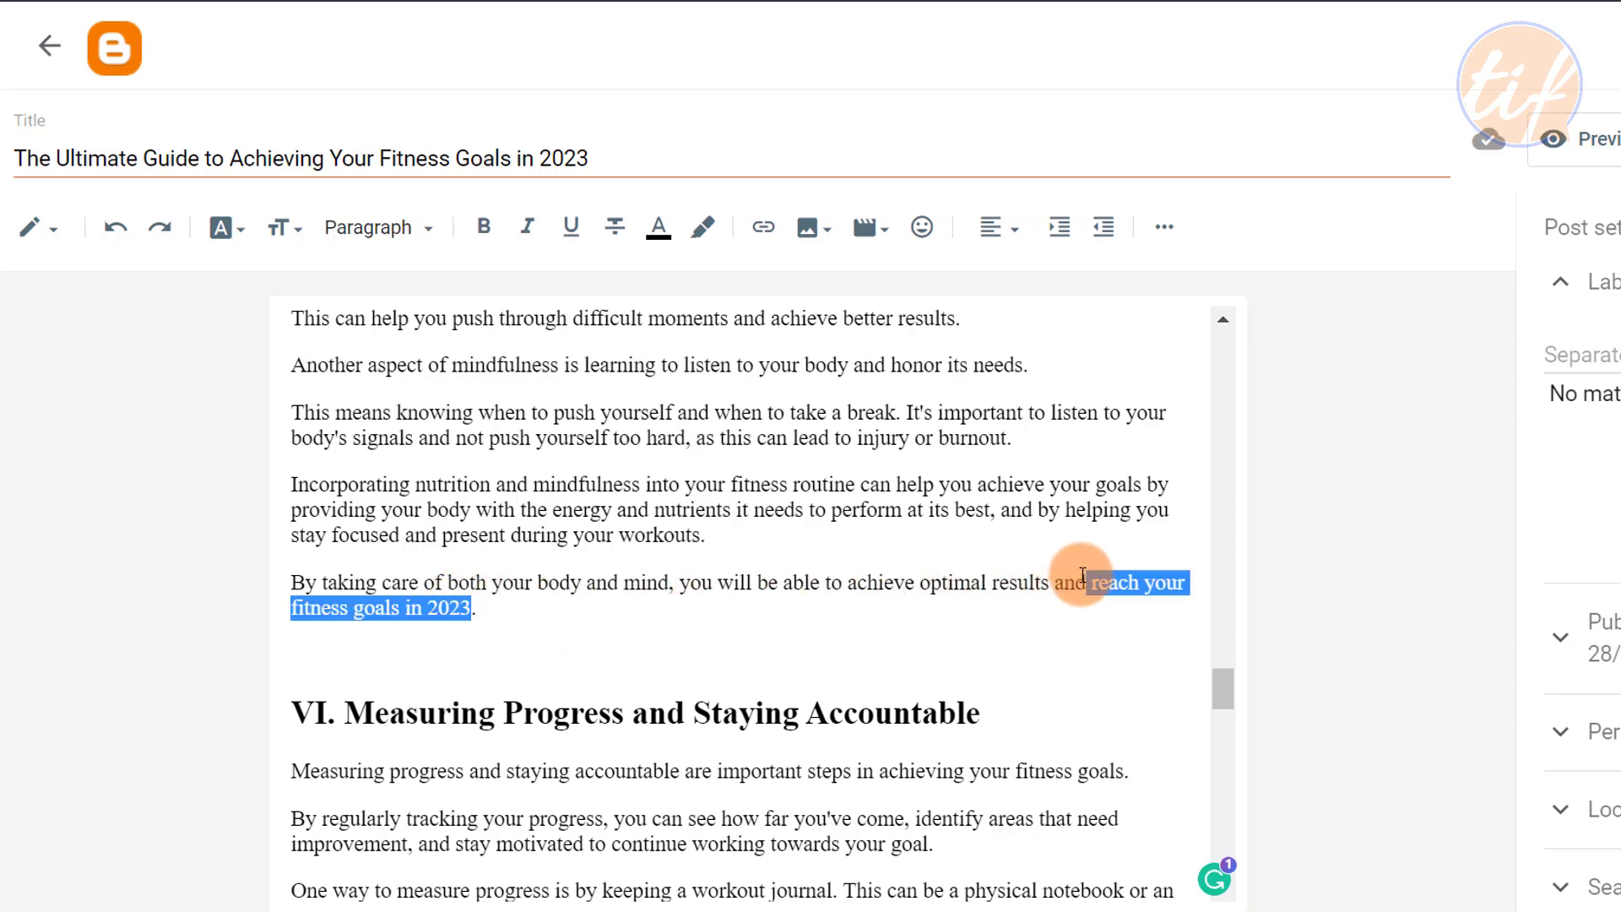
click(762, 436)
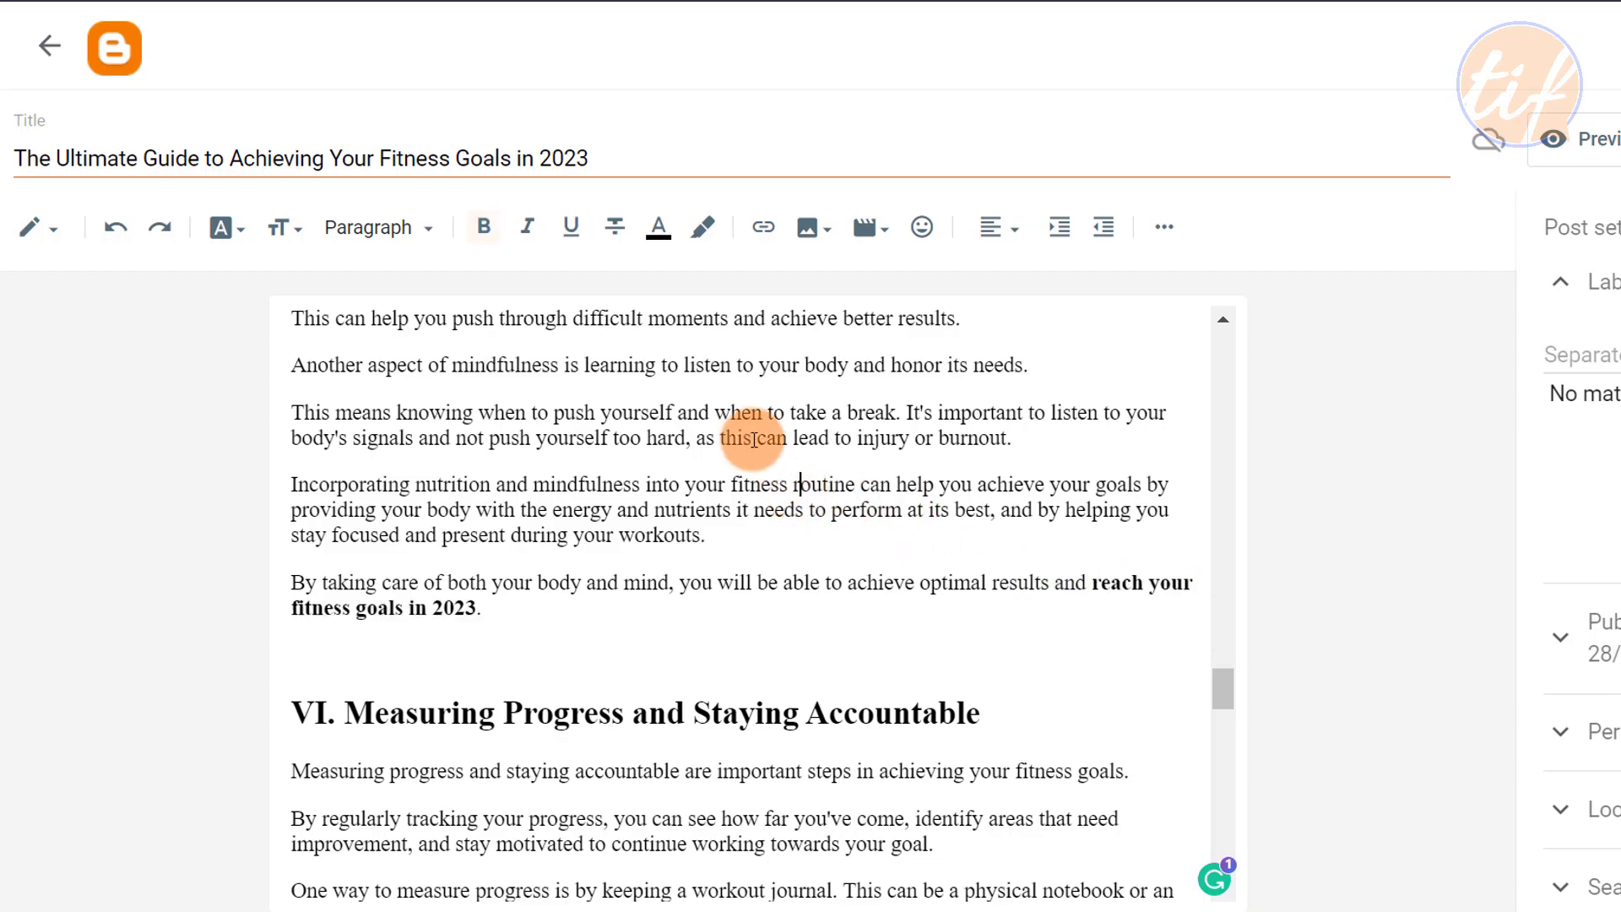
- Insert an empty line above the "I. Introduction" heading and set its text style to Normal
scroll(759, 440, up, 5)
scroll(760, 443, up, 7)
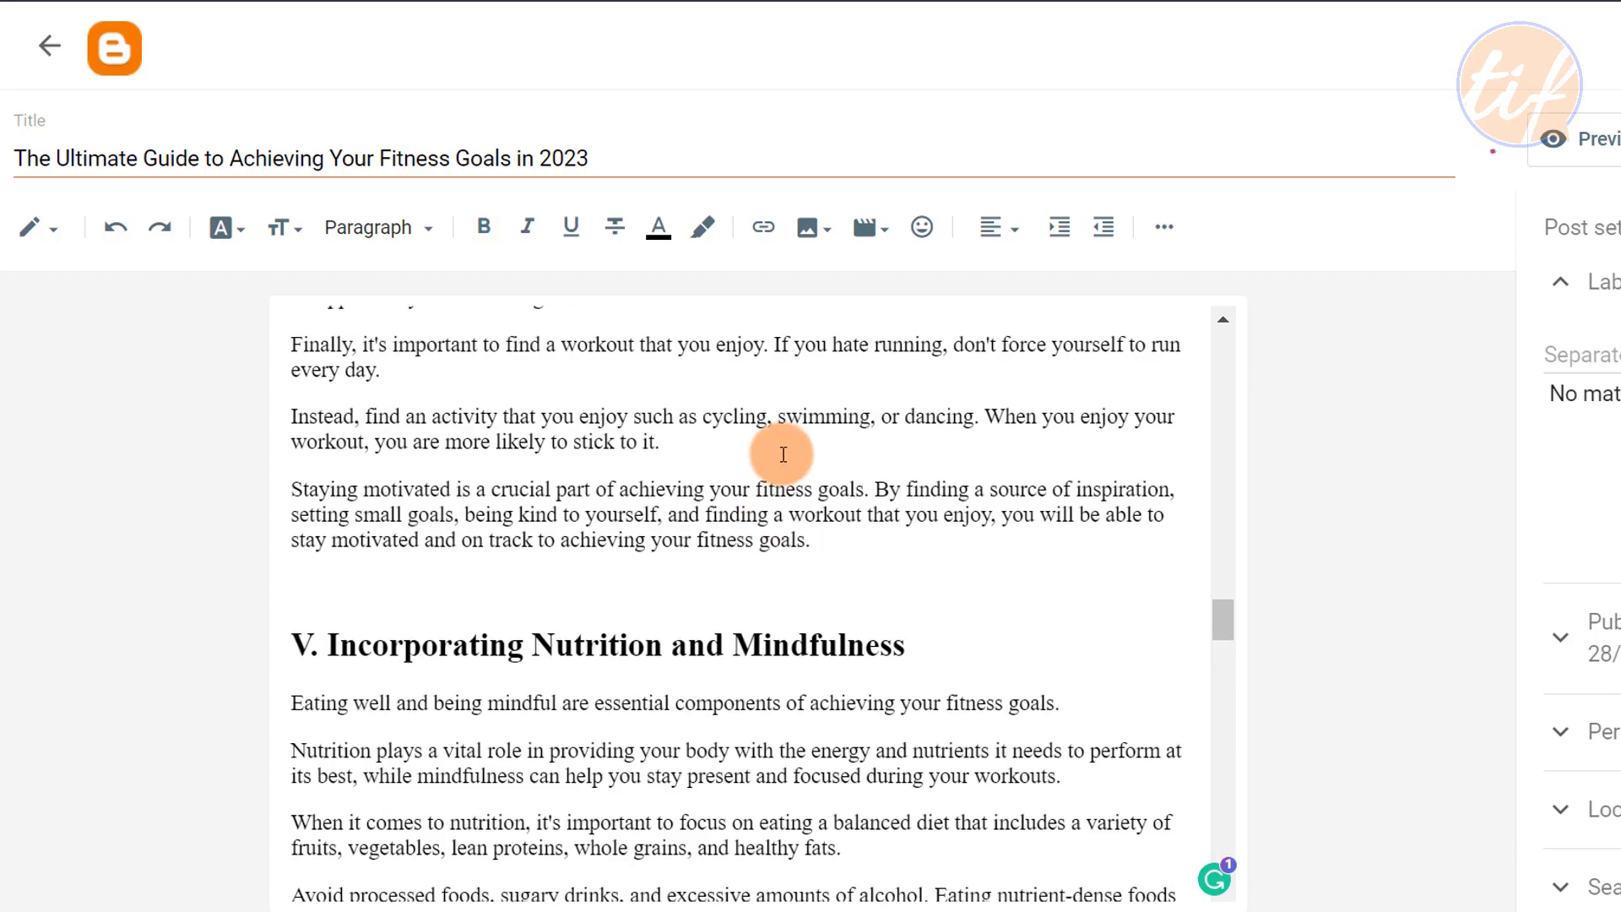
scroll(596, 621, up, 11)
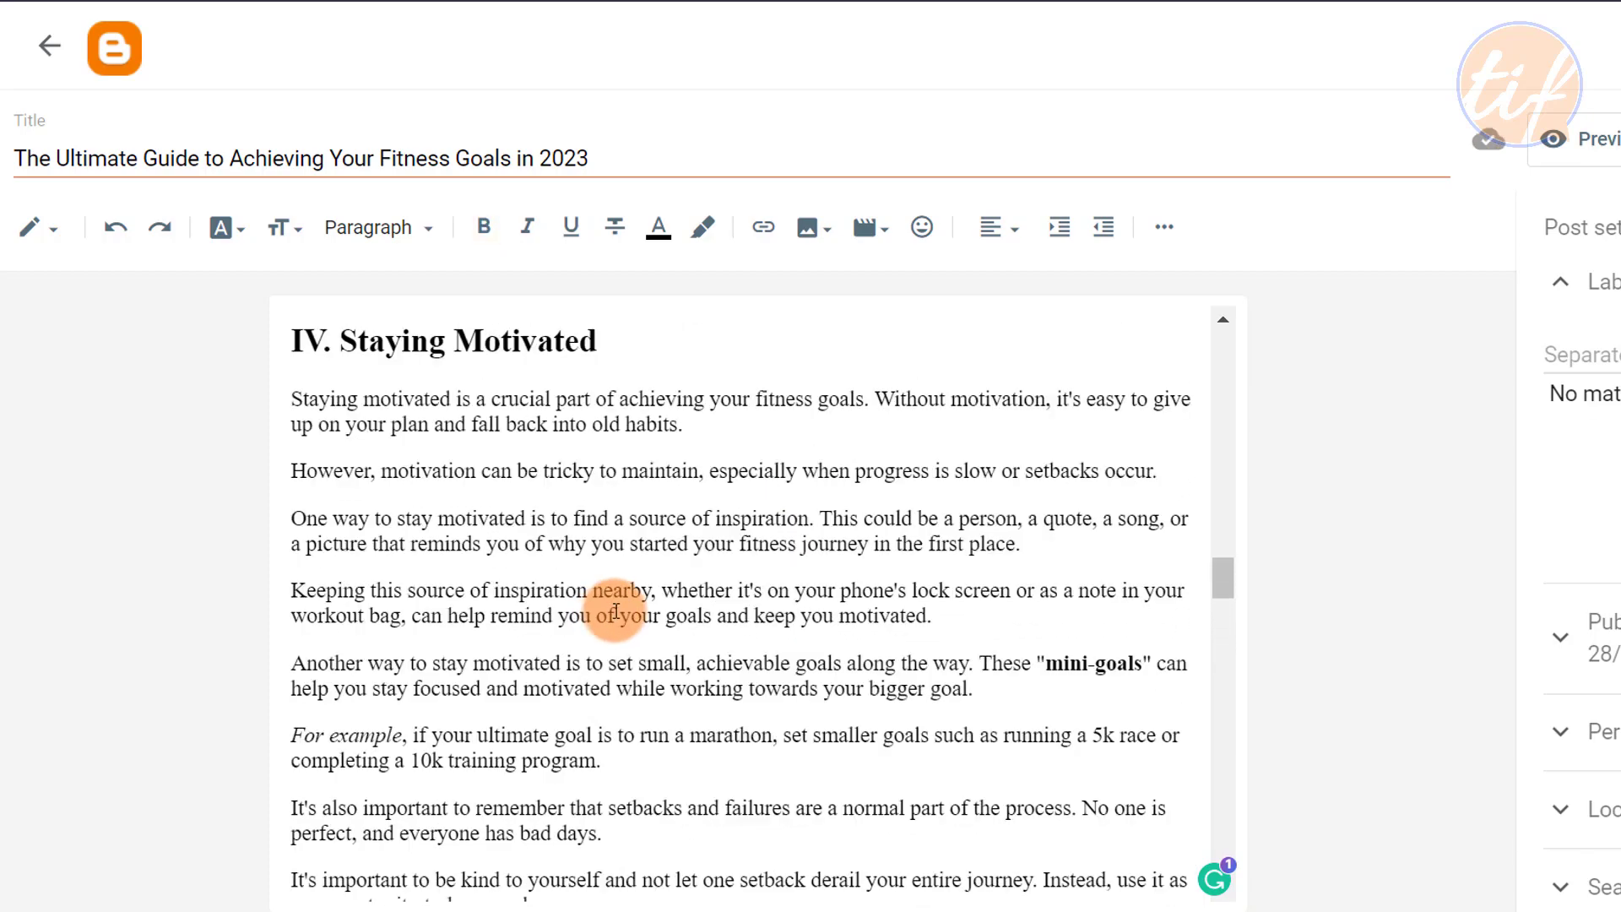
scroll(646, 593, up, 13)
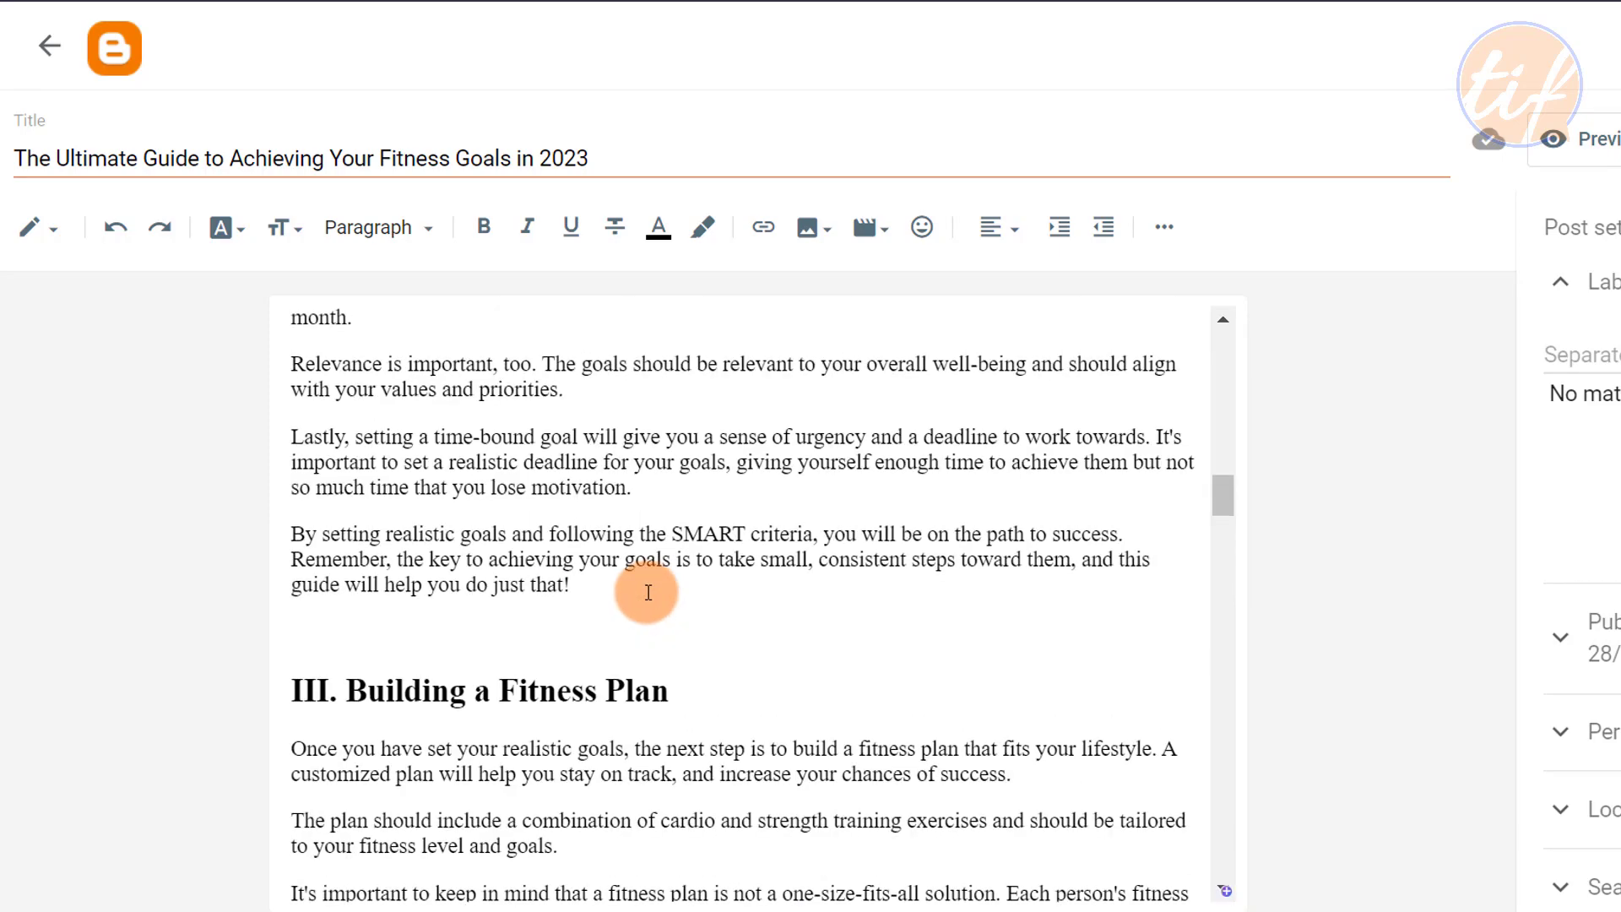
scroll(671, 651, up, 12)
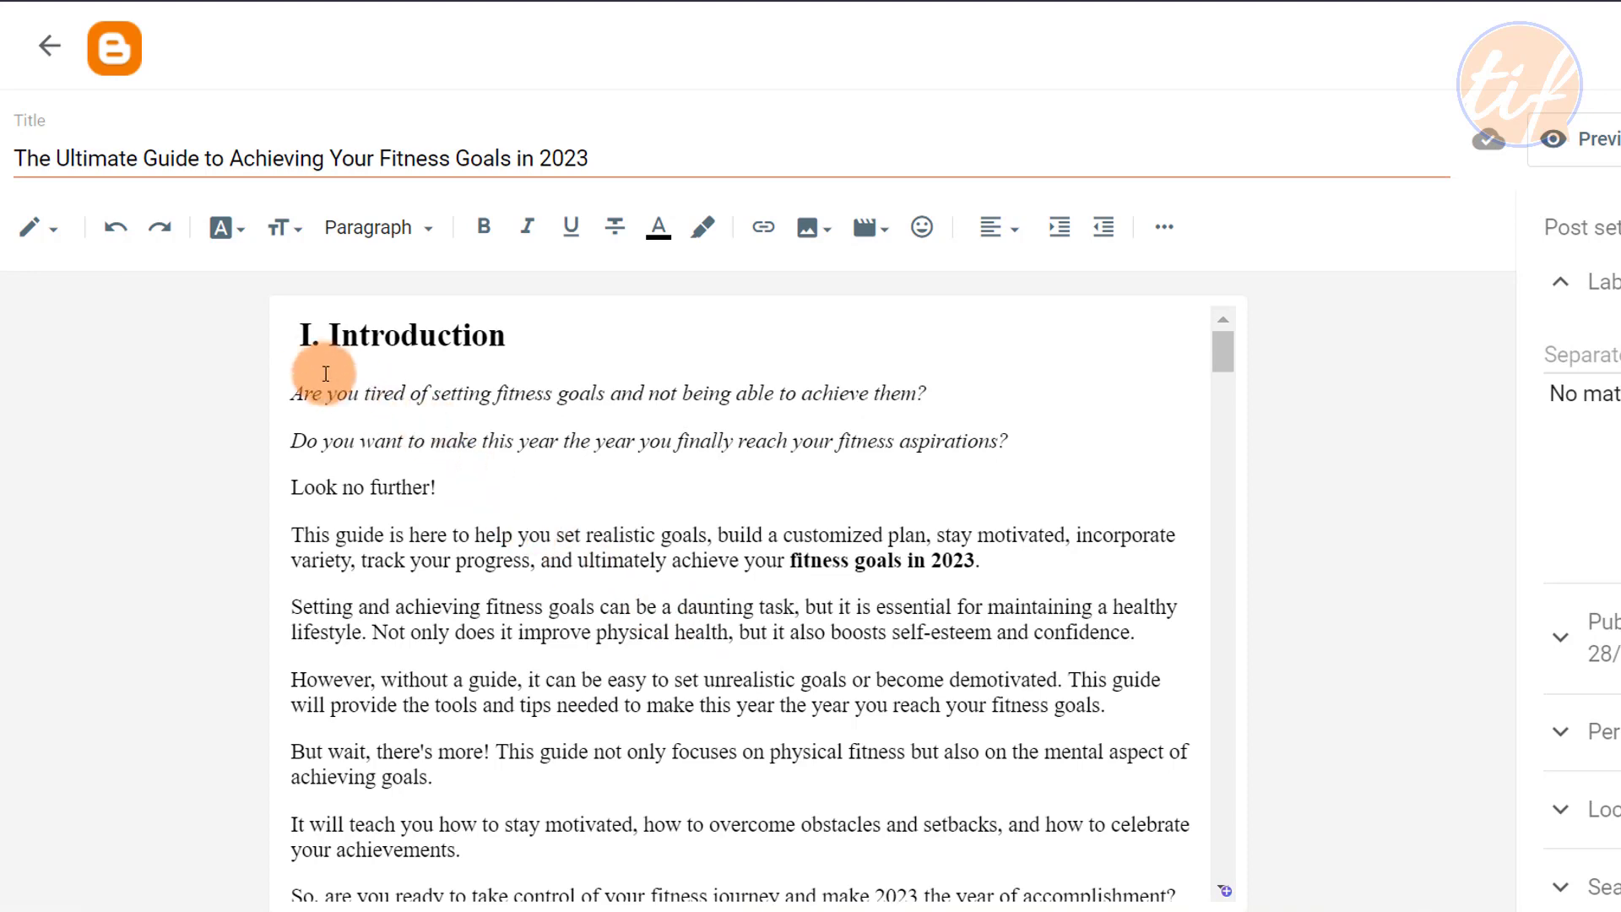
click(299, 336)
key(Return)
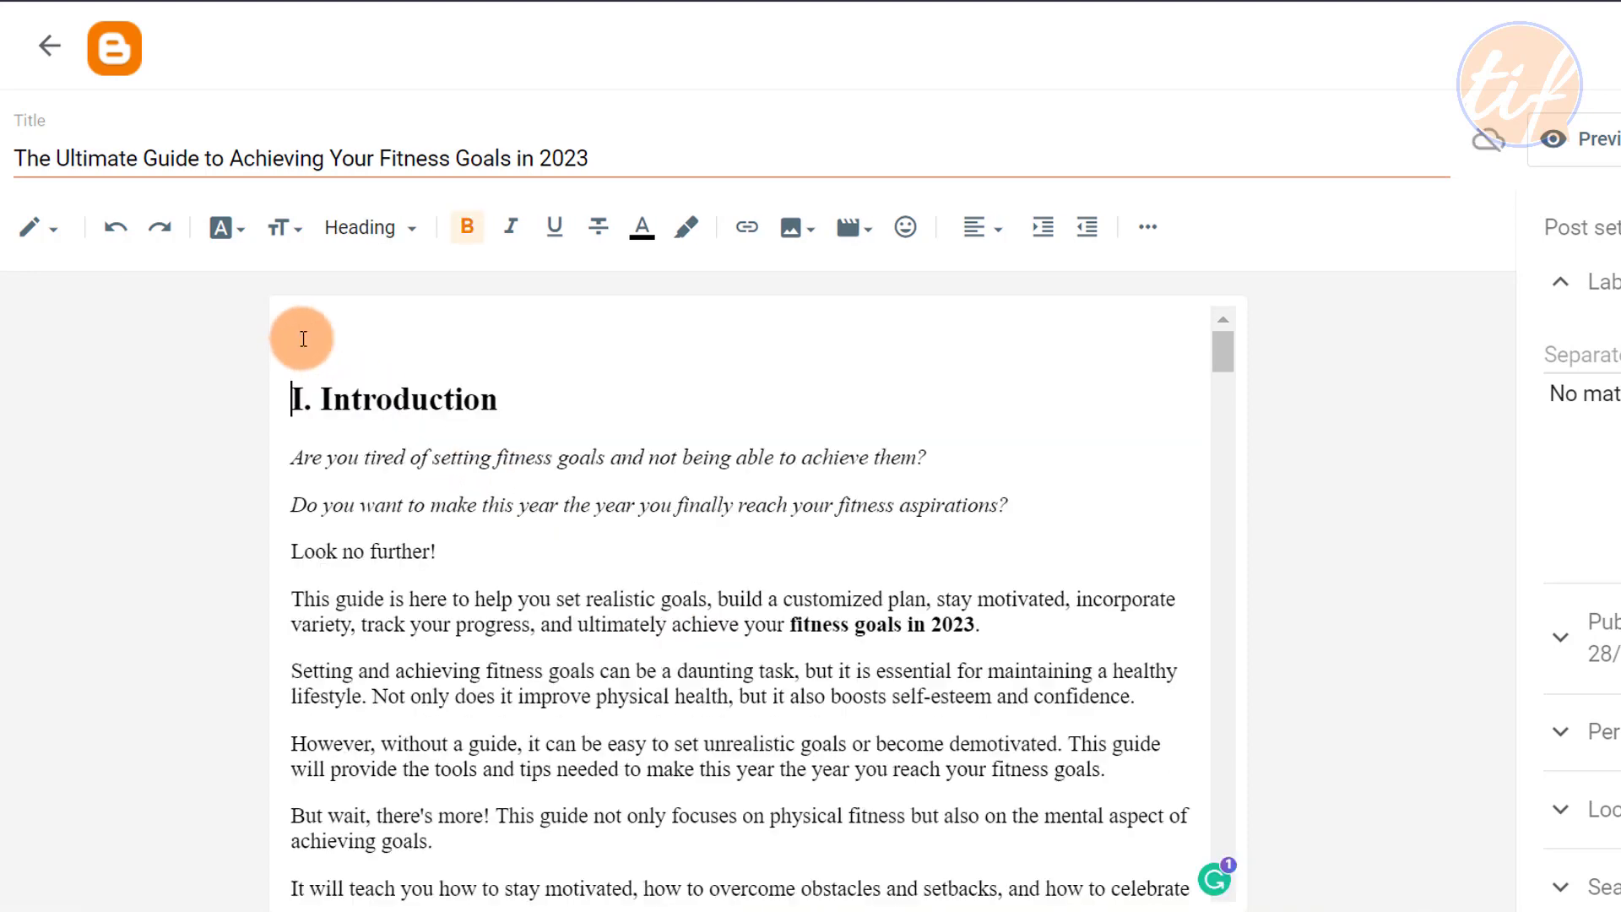
click(375, 234)
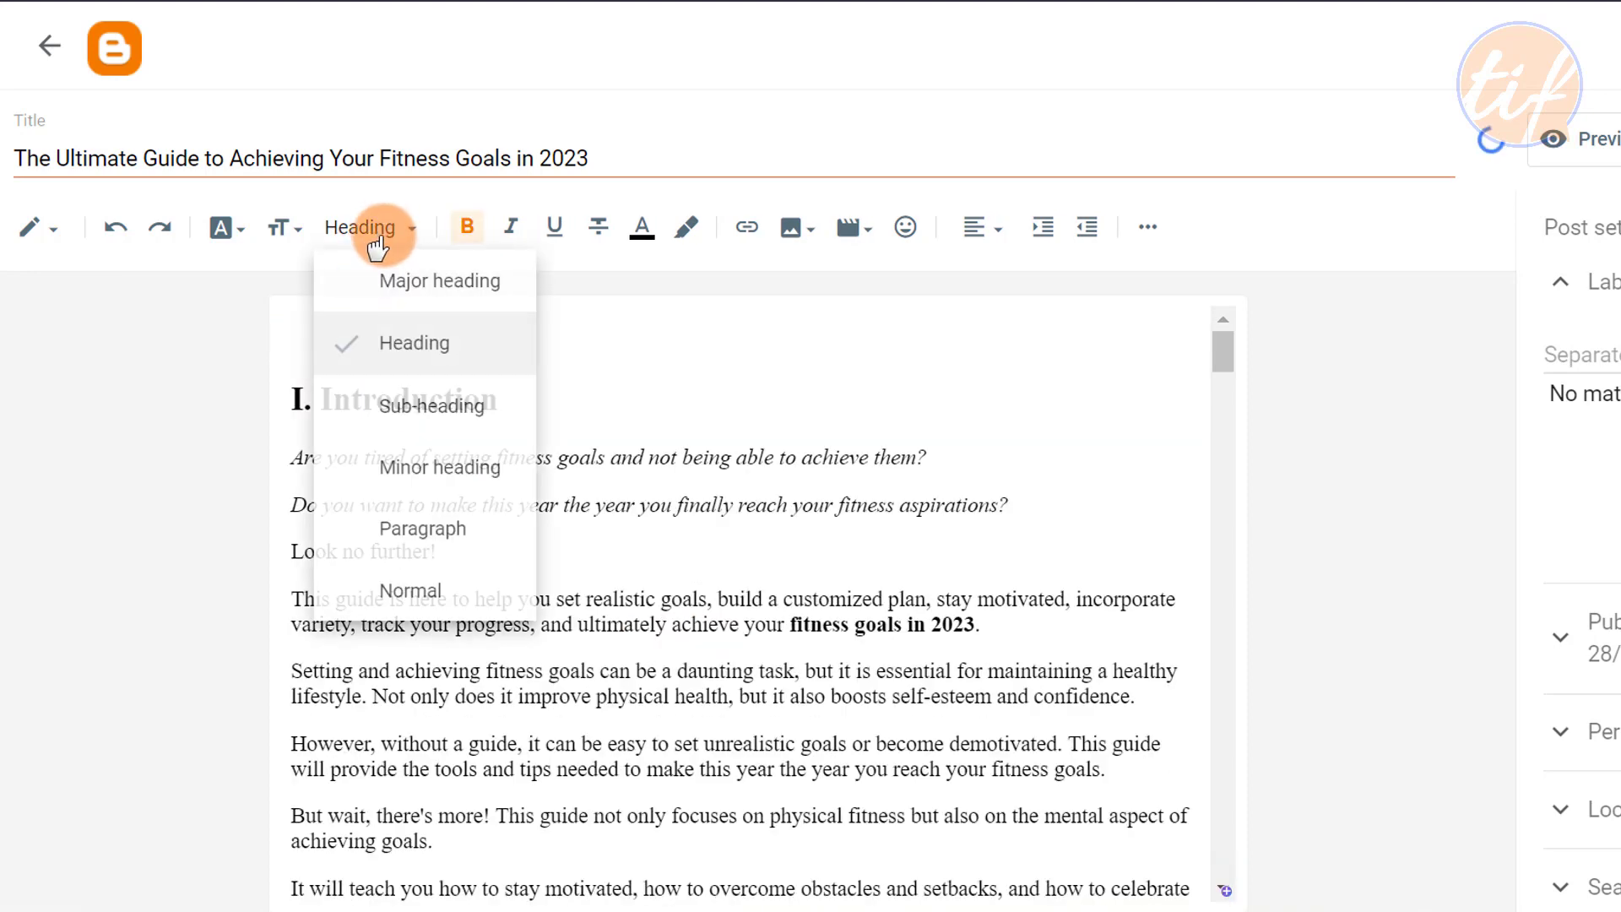
click(431, 582)
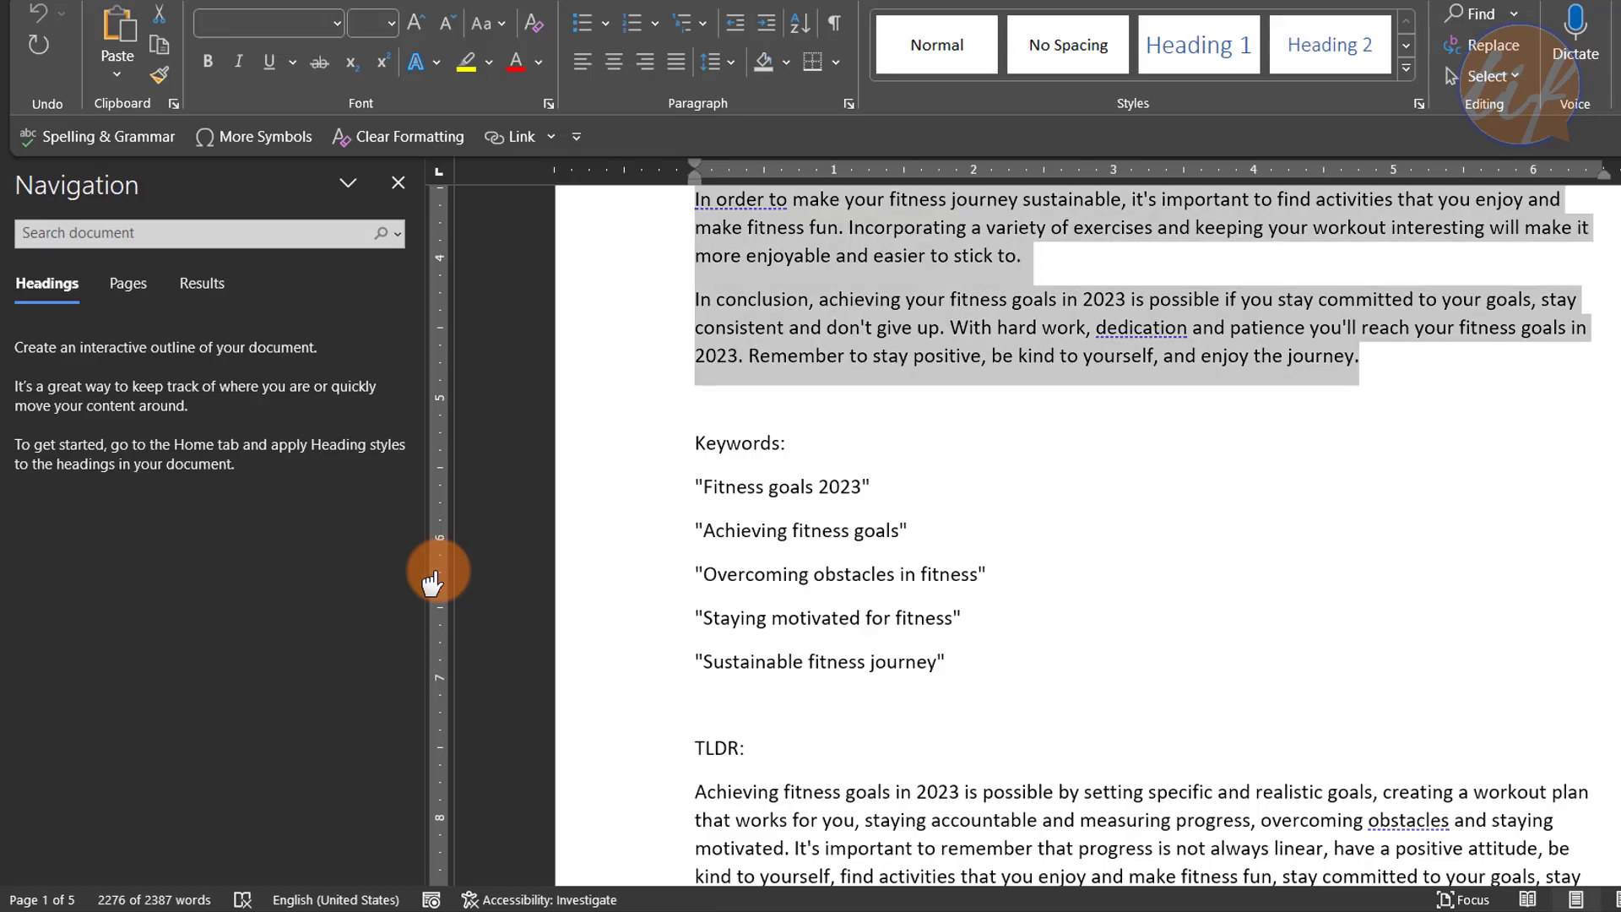
- Copy the TLDR paragraph from the end of the Word document and paste it into the Blogger post above the Introduction
key(ctrl+End)
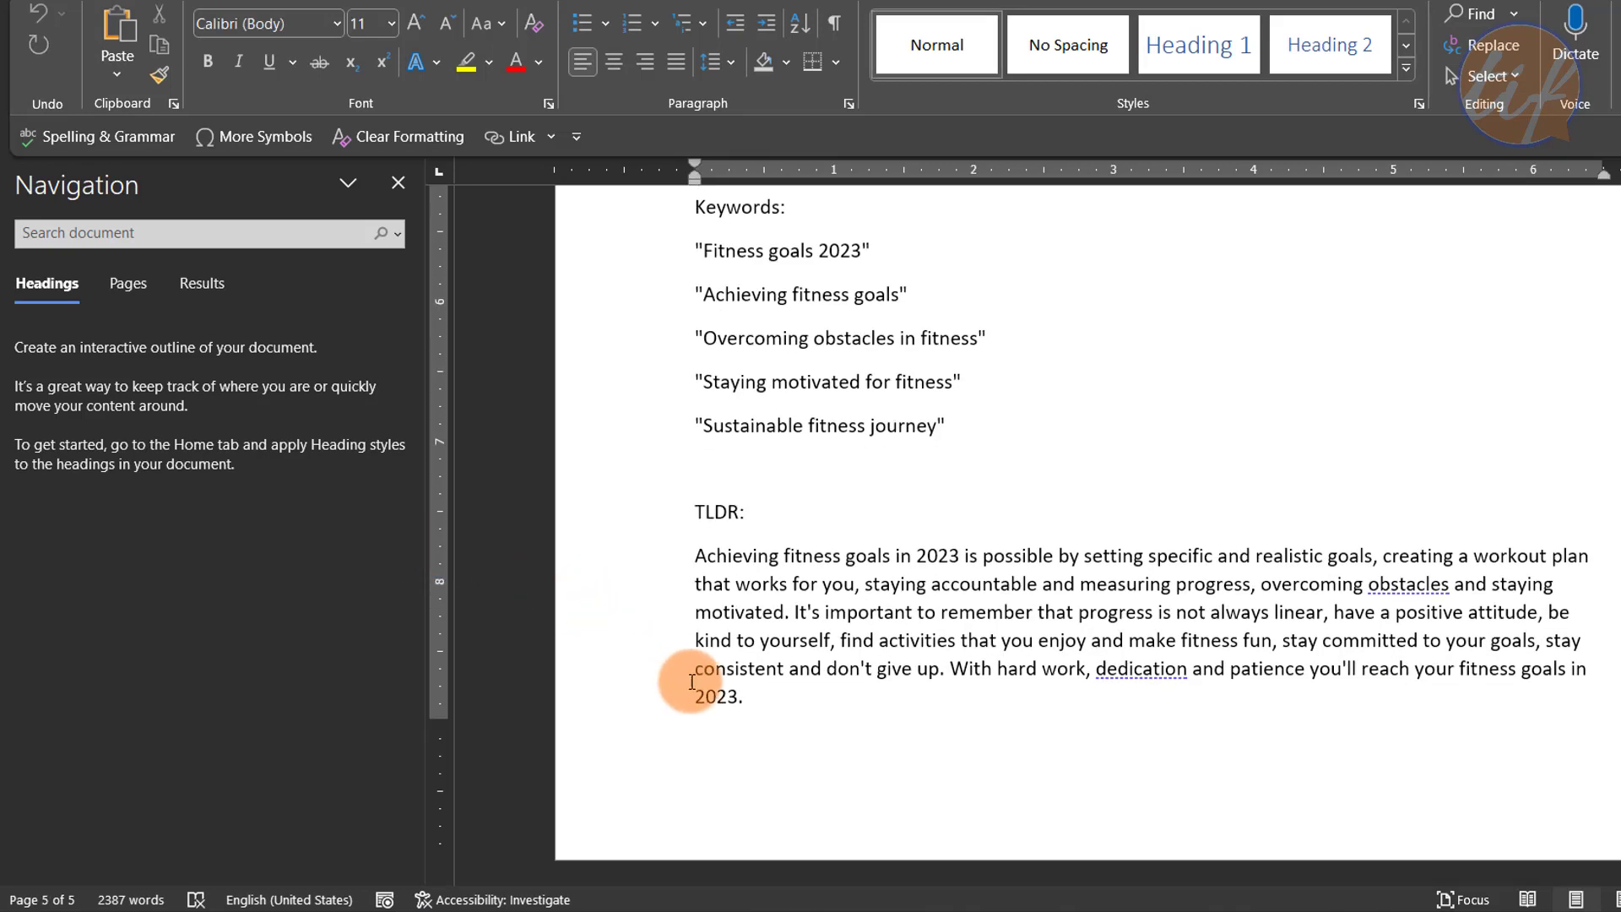
drag(740, 695, 681, 570)
key(ctrl+c)
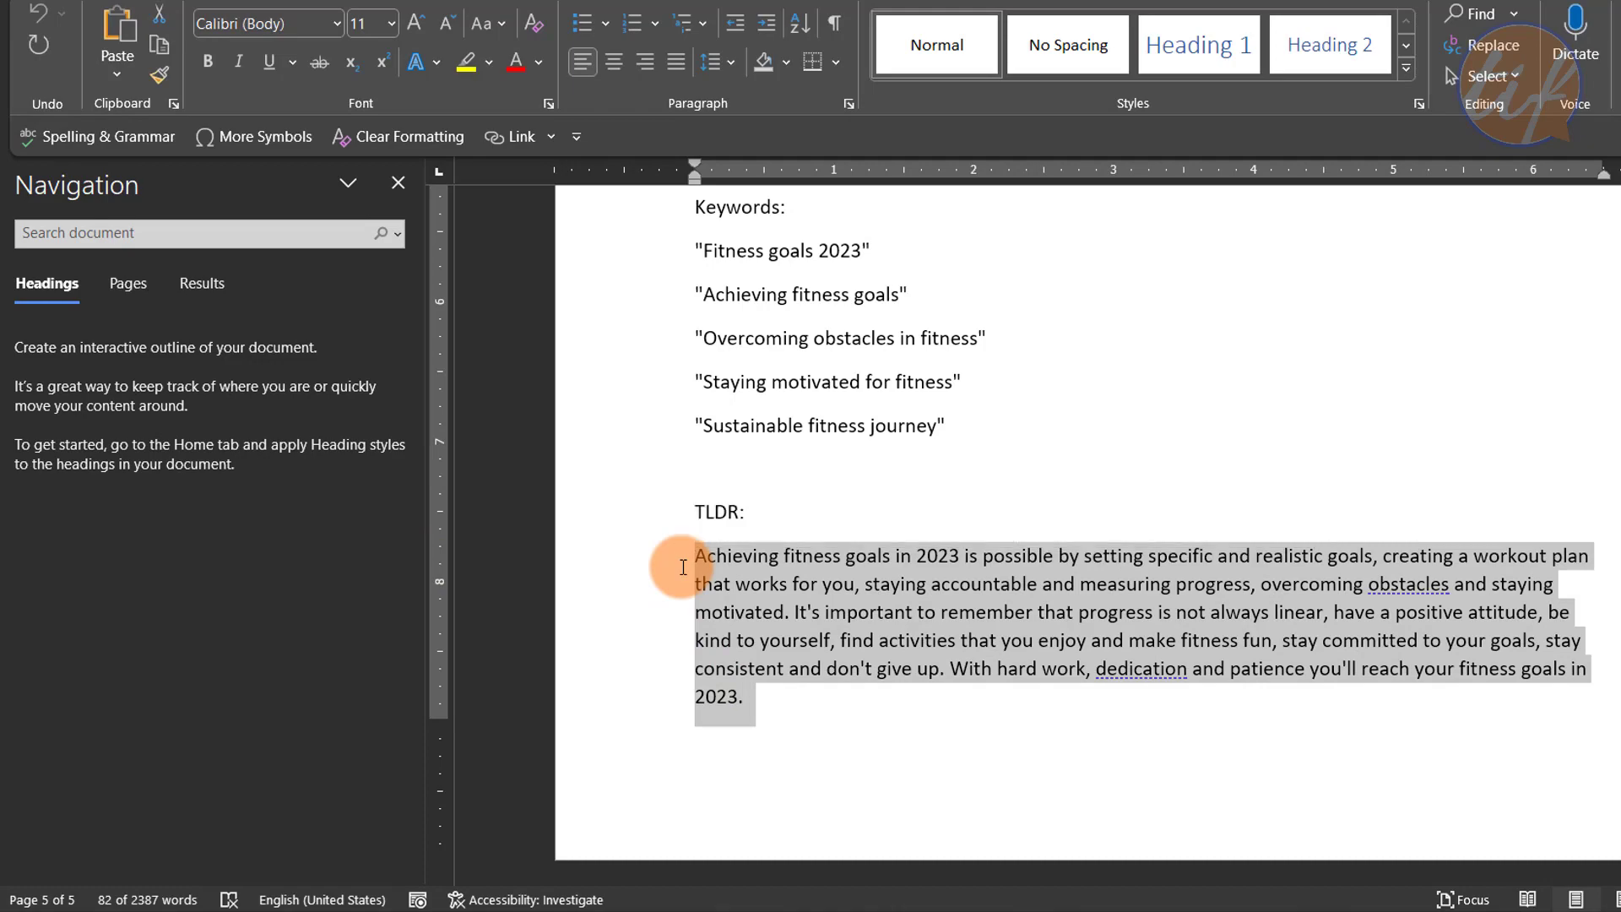
key(alt+Tab)
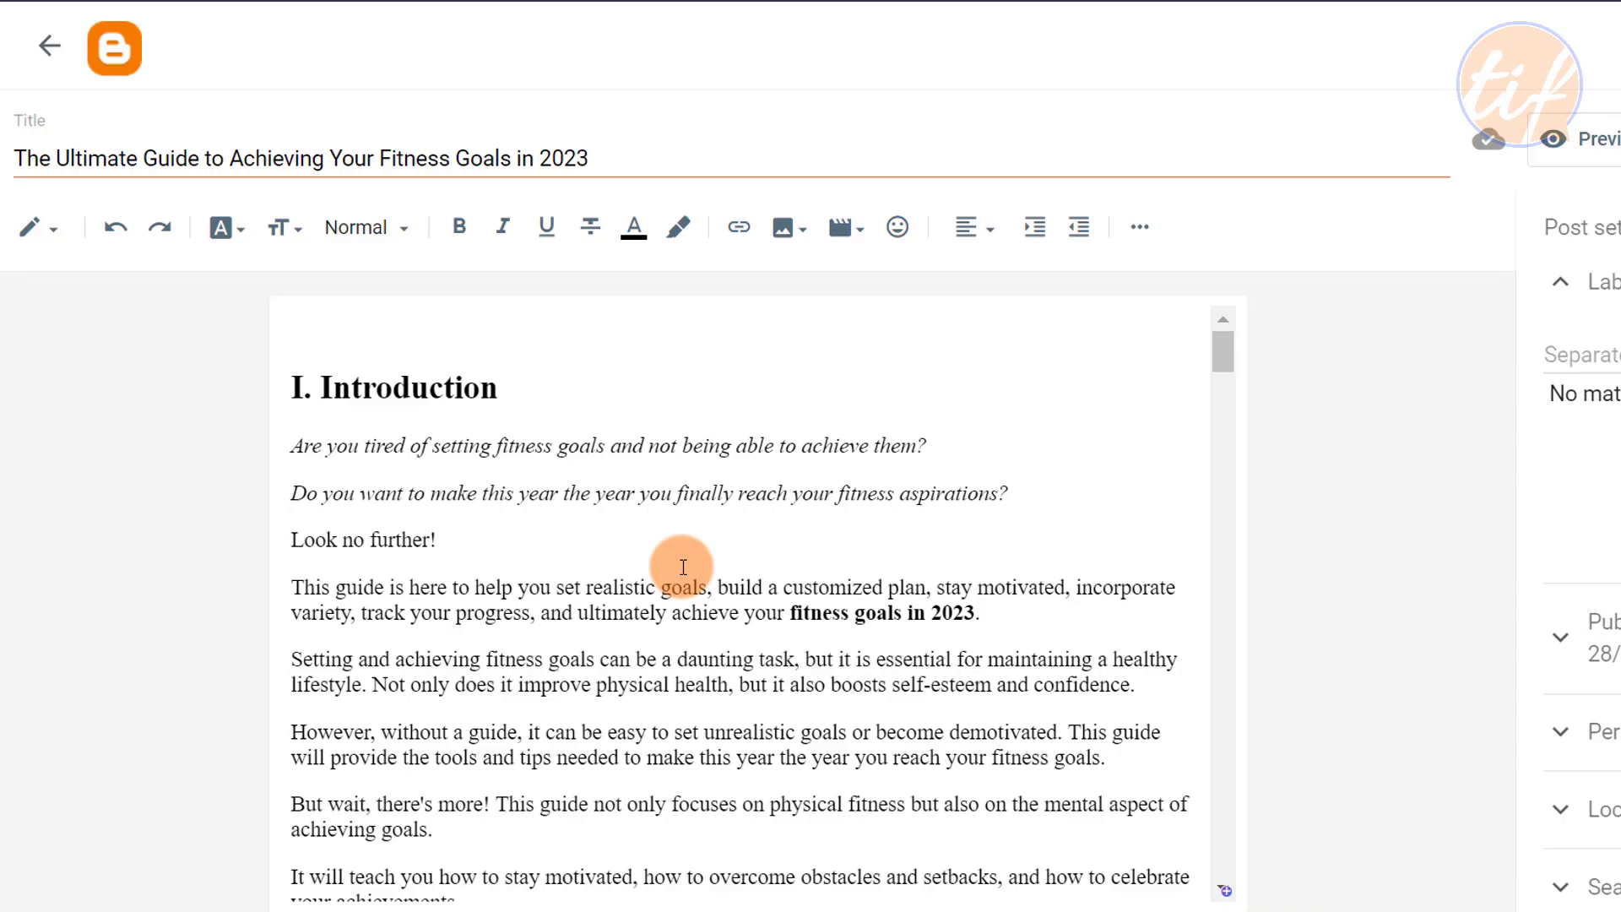
key(ctrl+v)
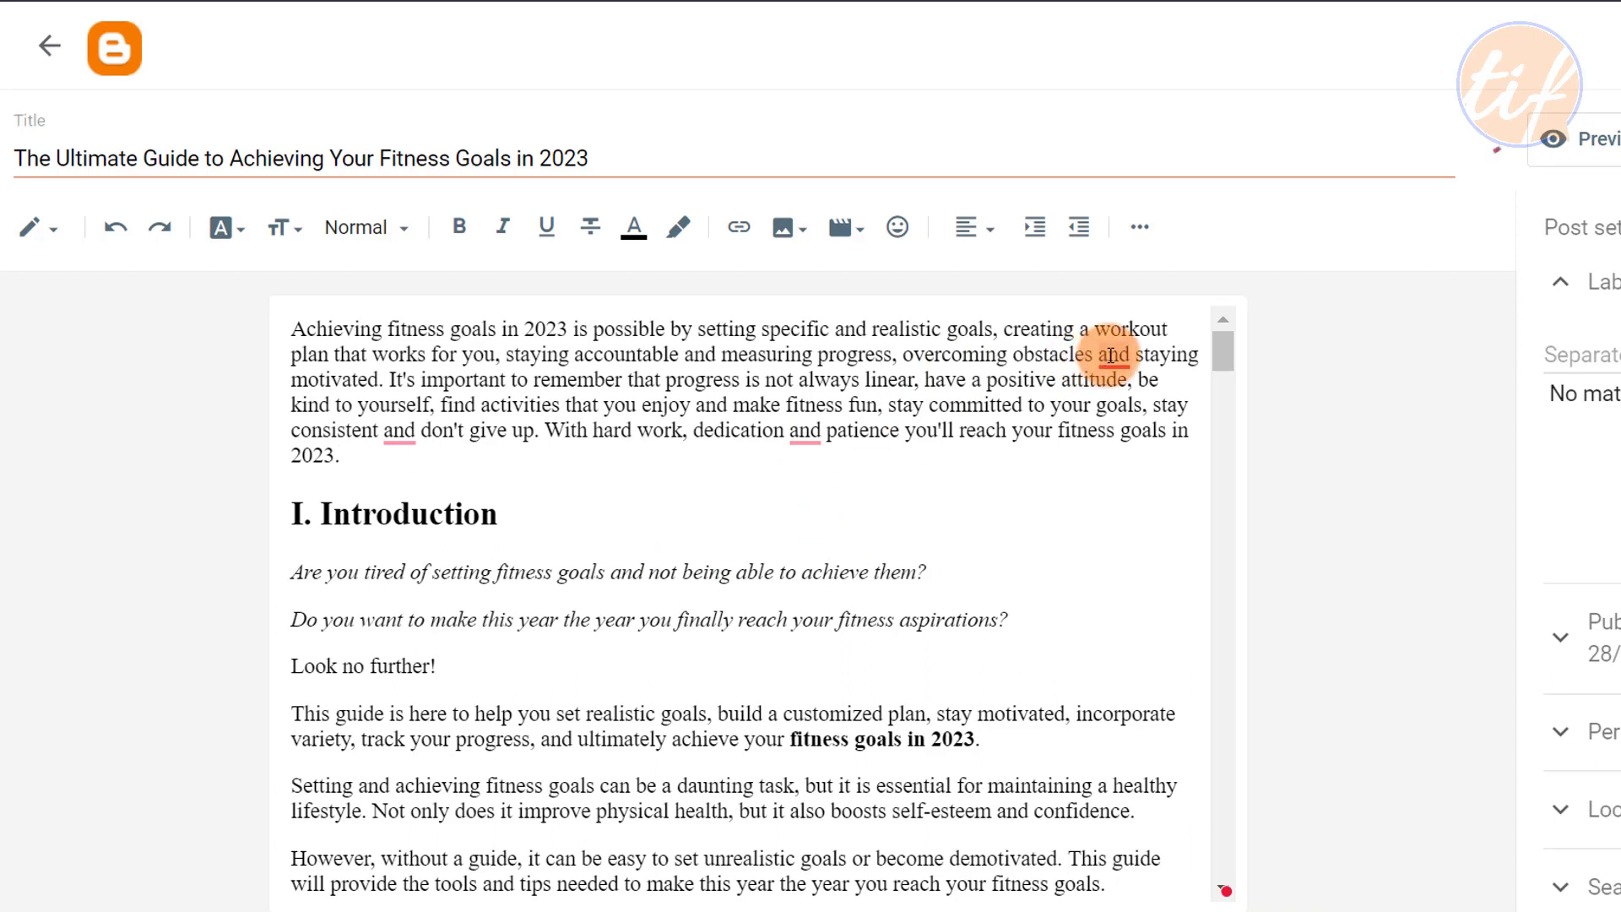
- Add the missing comma after "obstacles" in the pasted summary and break its lines before "It's important" and "With hard work"
mouse_move(1111, 354)
click(1111, 426)
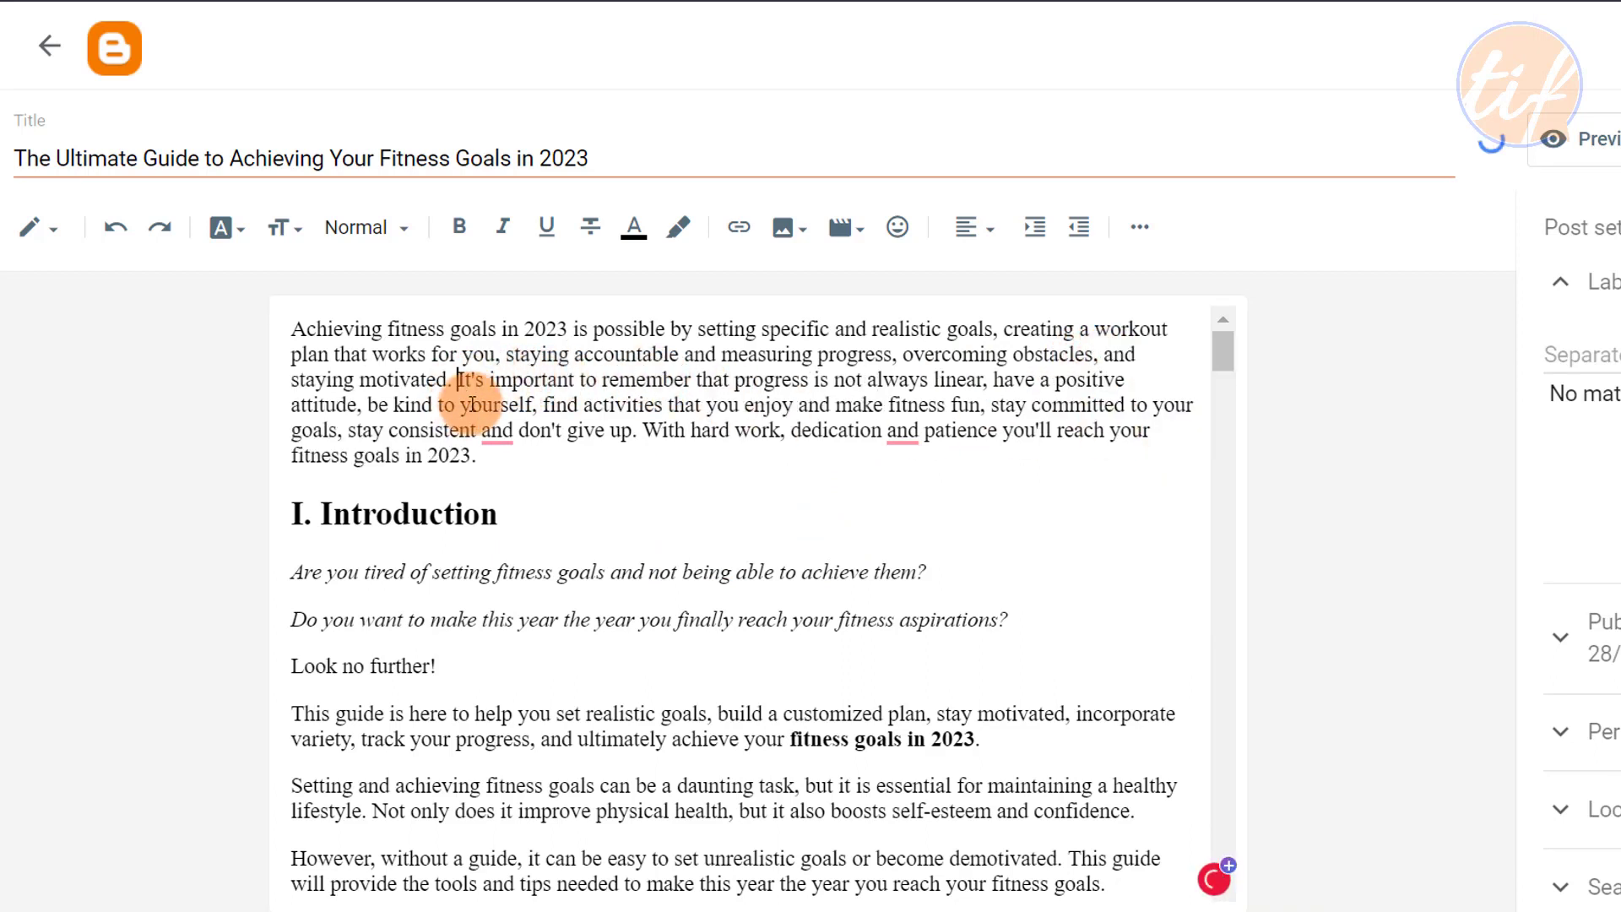
key(Return)
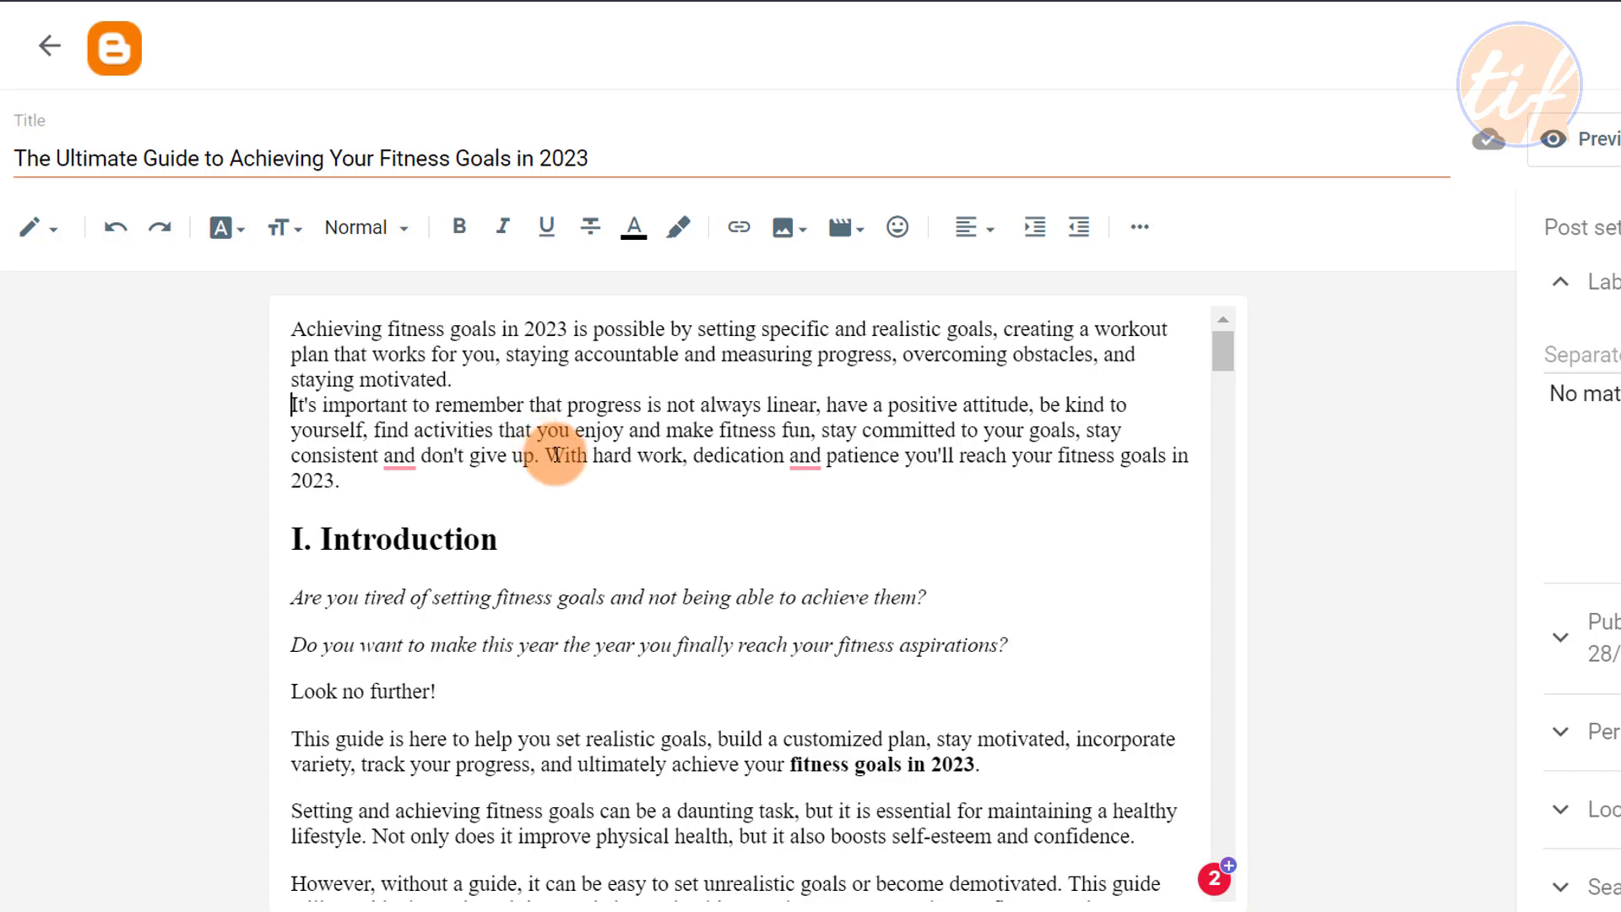
key(Return)
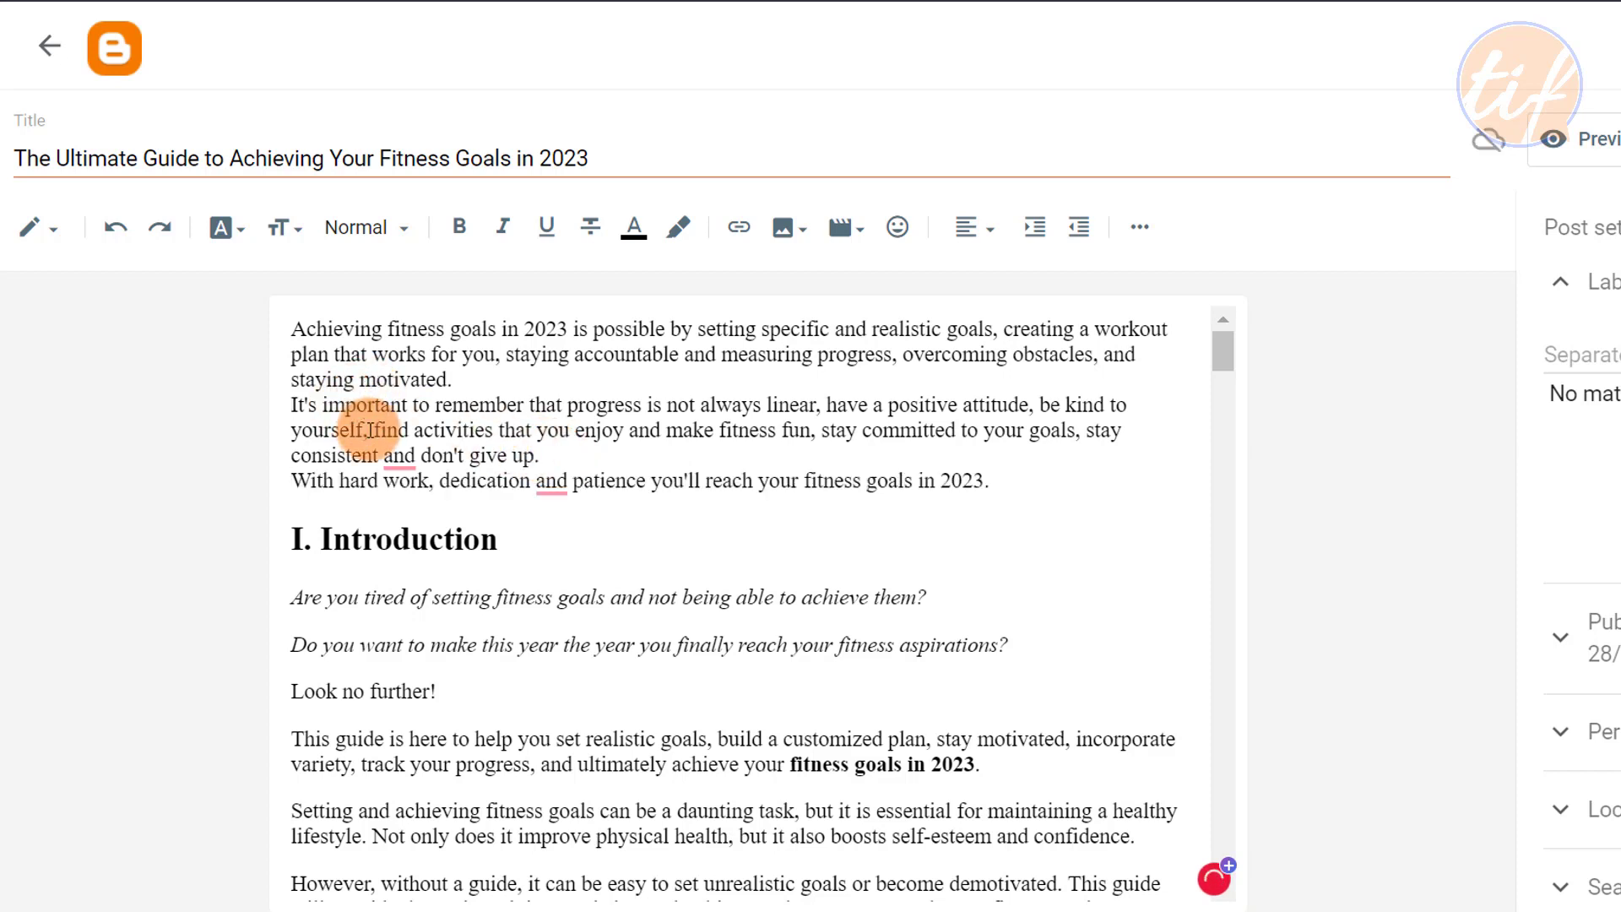
key(Return)
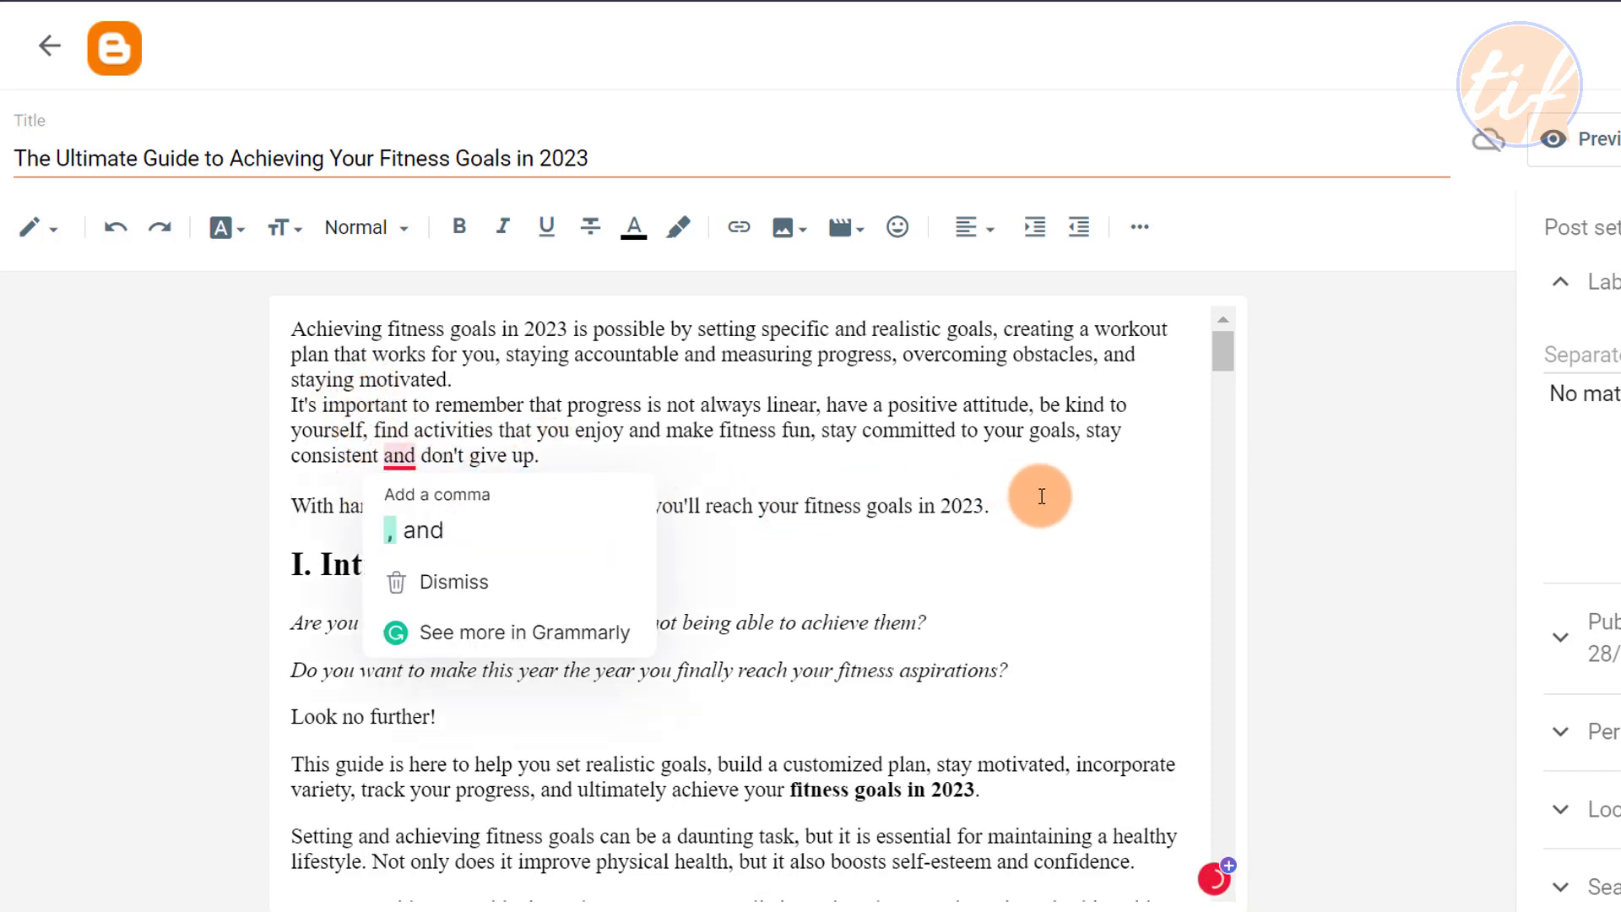
- Try to apply the Paragraph style to the whole summary above the Introduction
drag(993, 505, 292, 483)
drag(454, 425, 277, 340)
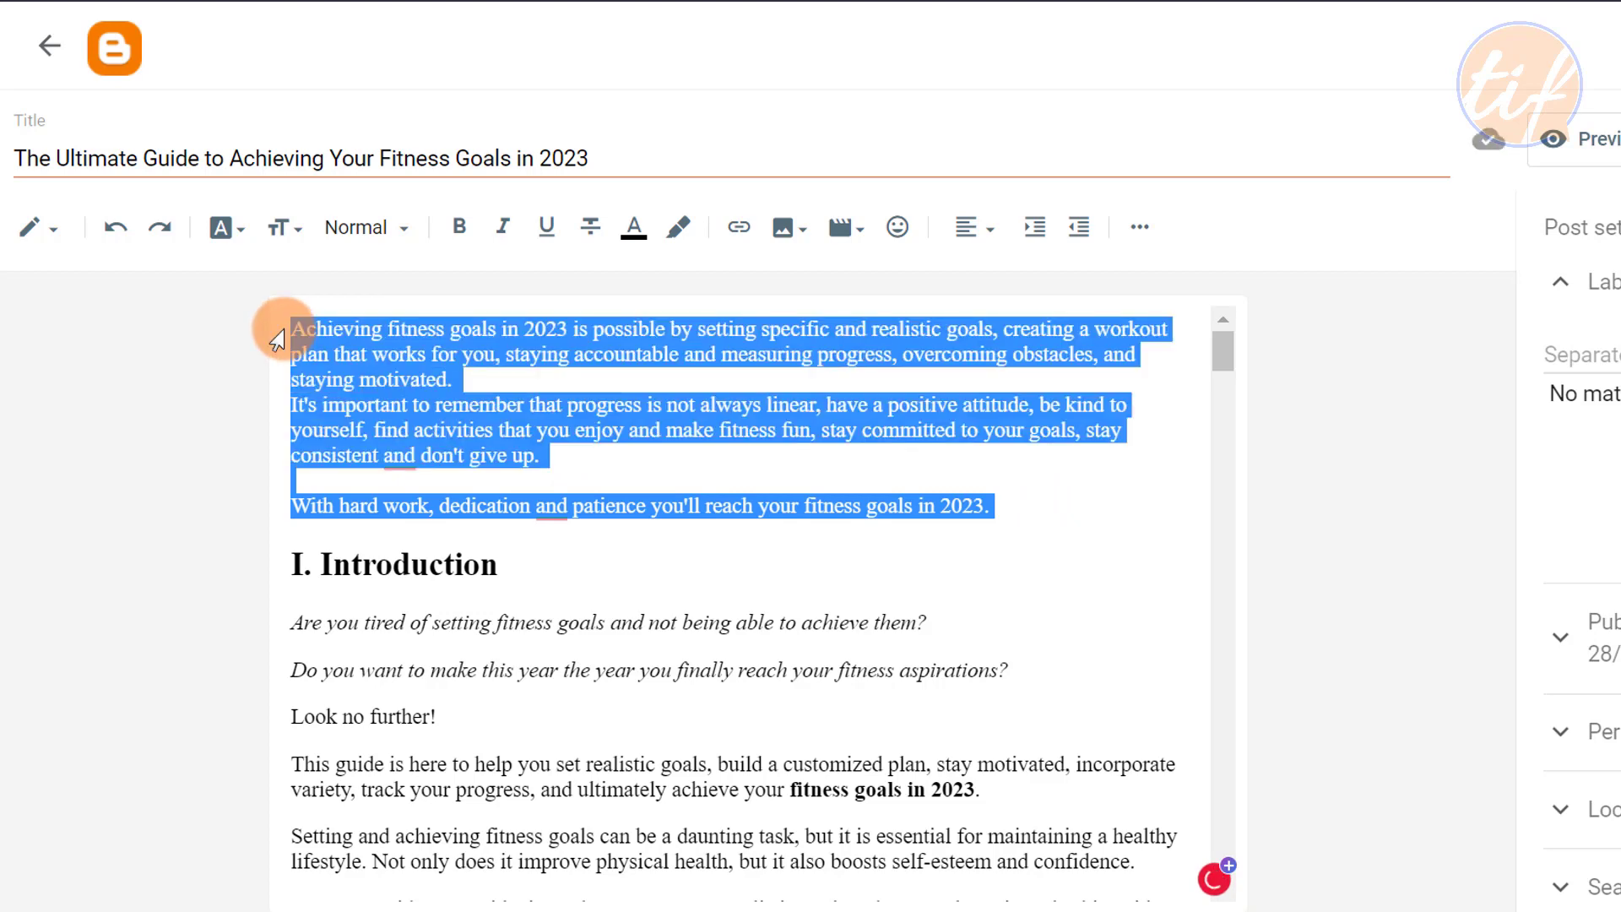
click(356, 228)
click(416, 529)
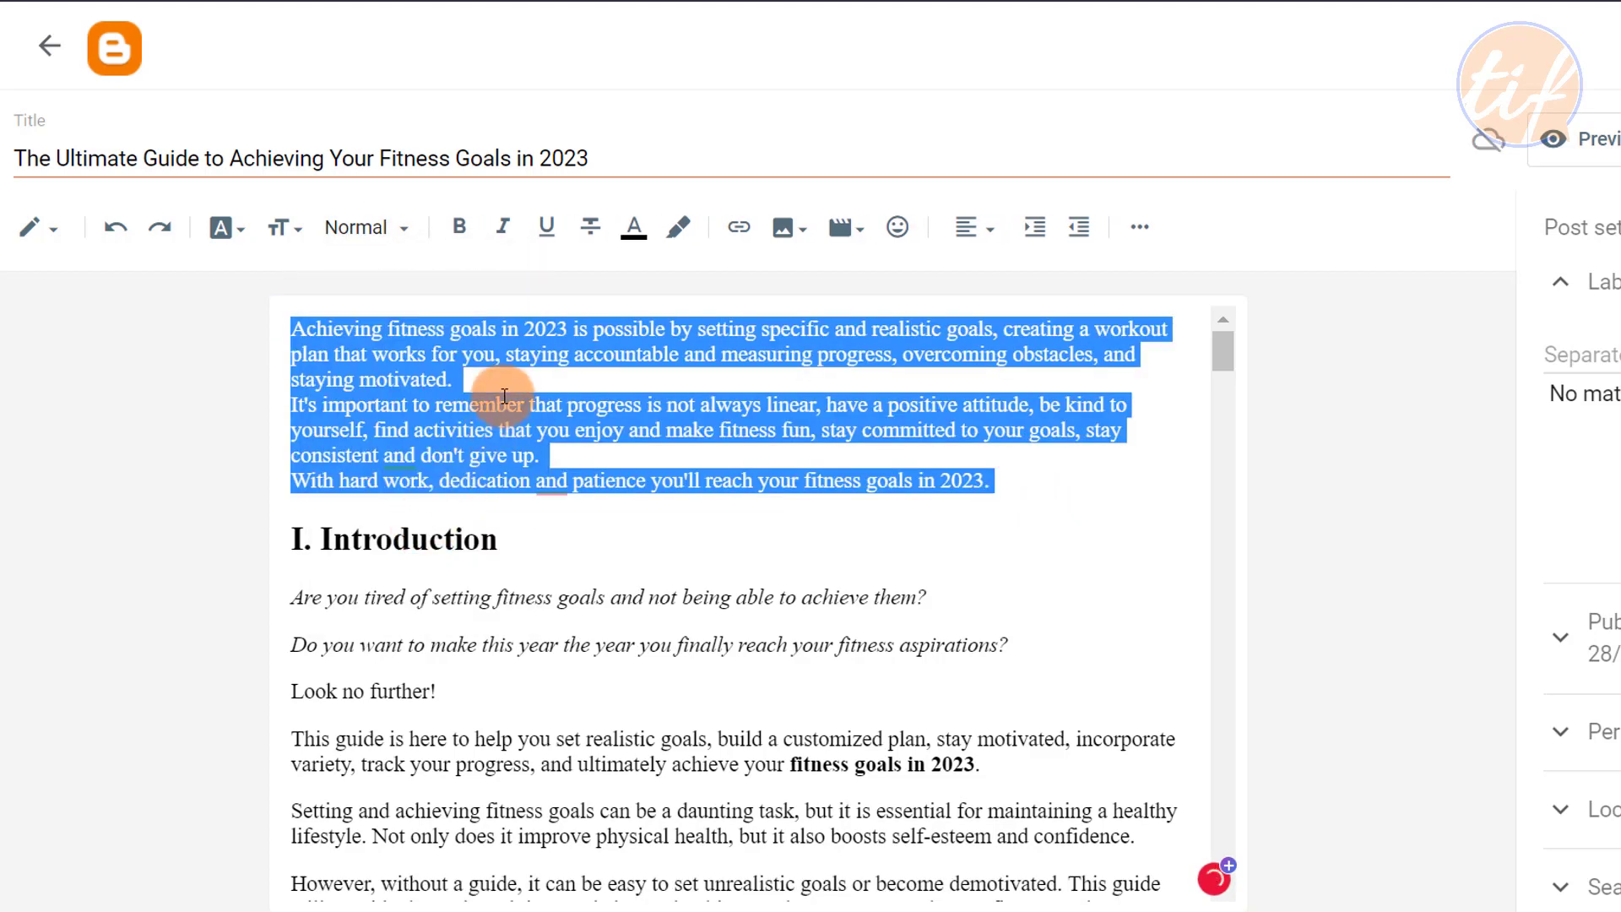
- Turn the summary's line breaks after "staying motivated." and "don't give up." into spaced paragraph breaks without extra empty lines
click(509, 376)
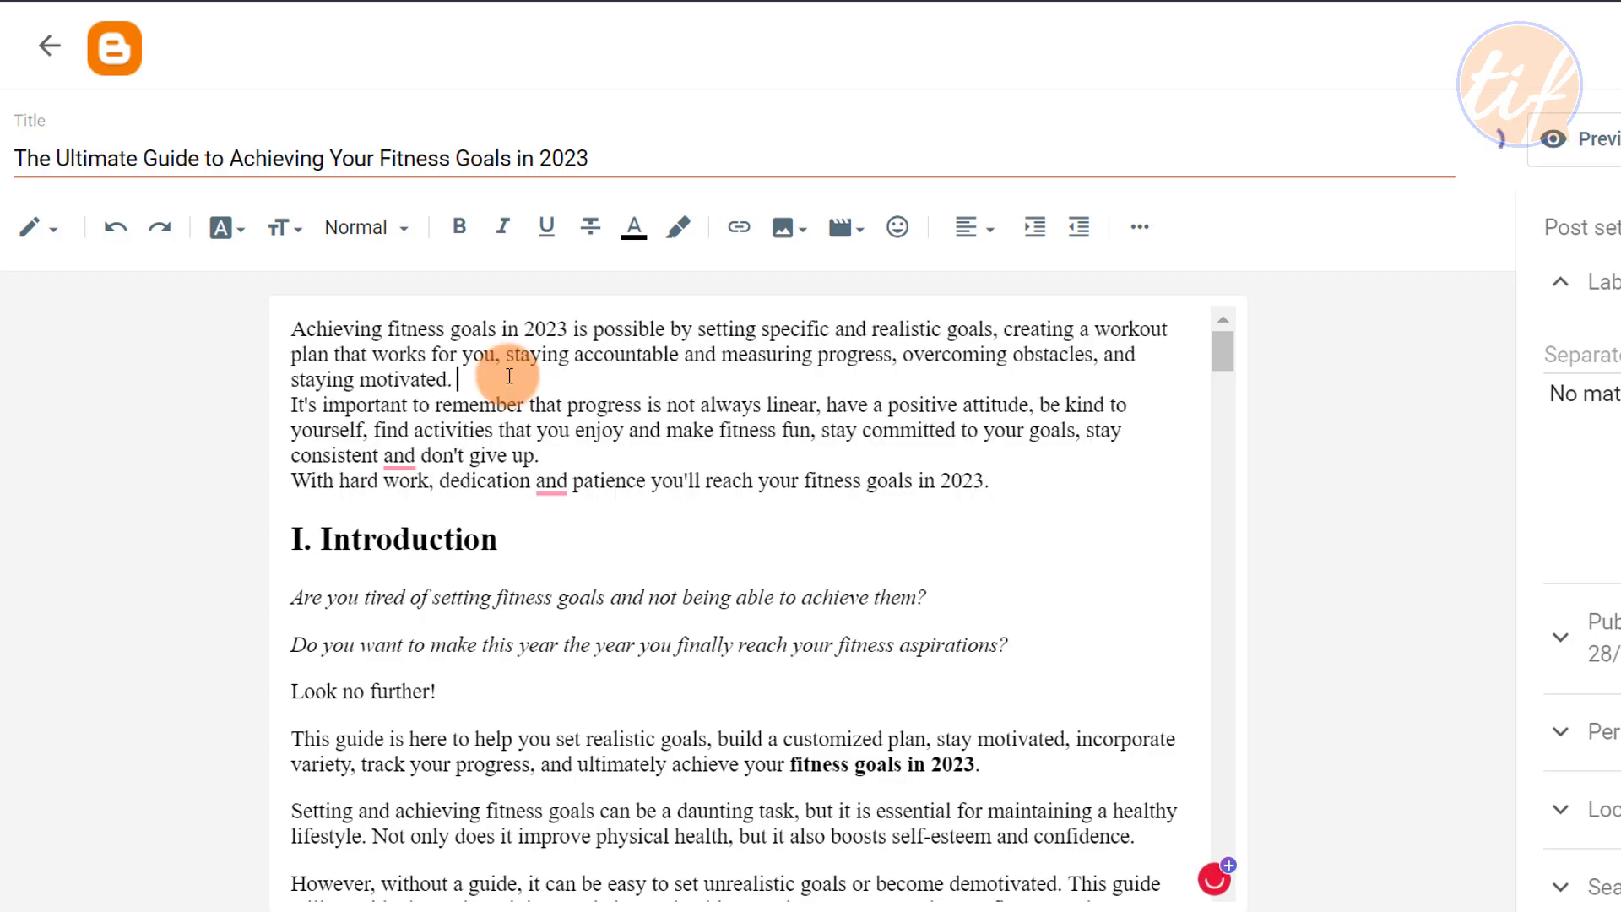
key(Return)
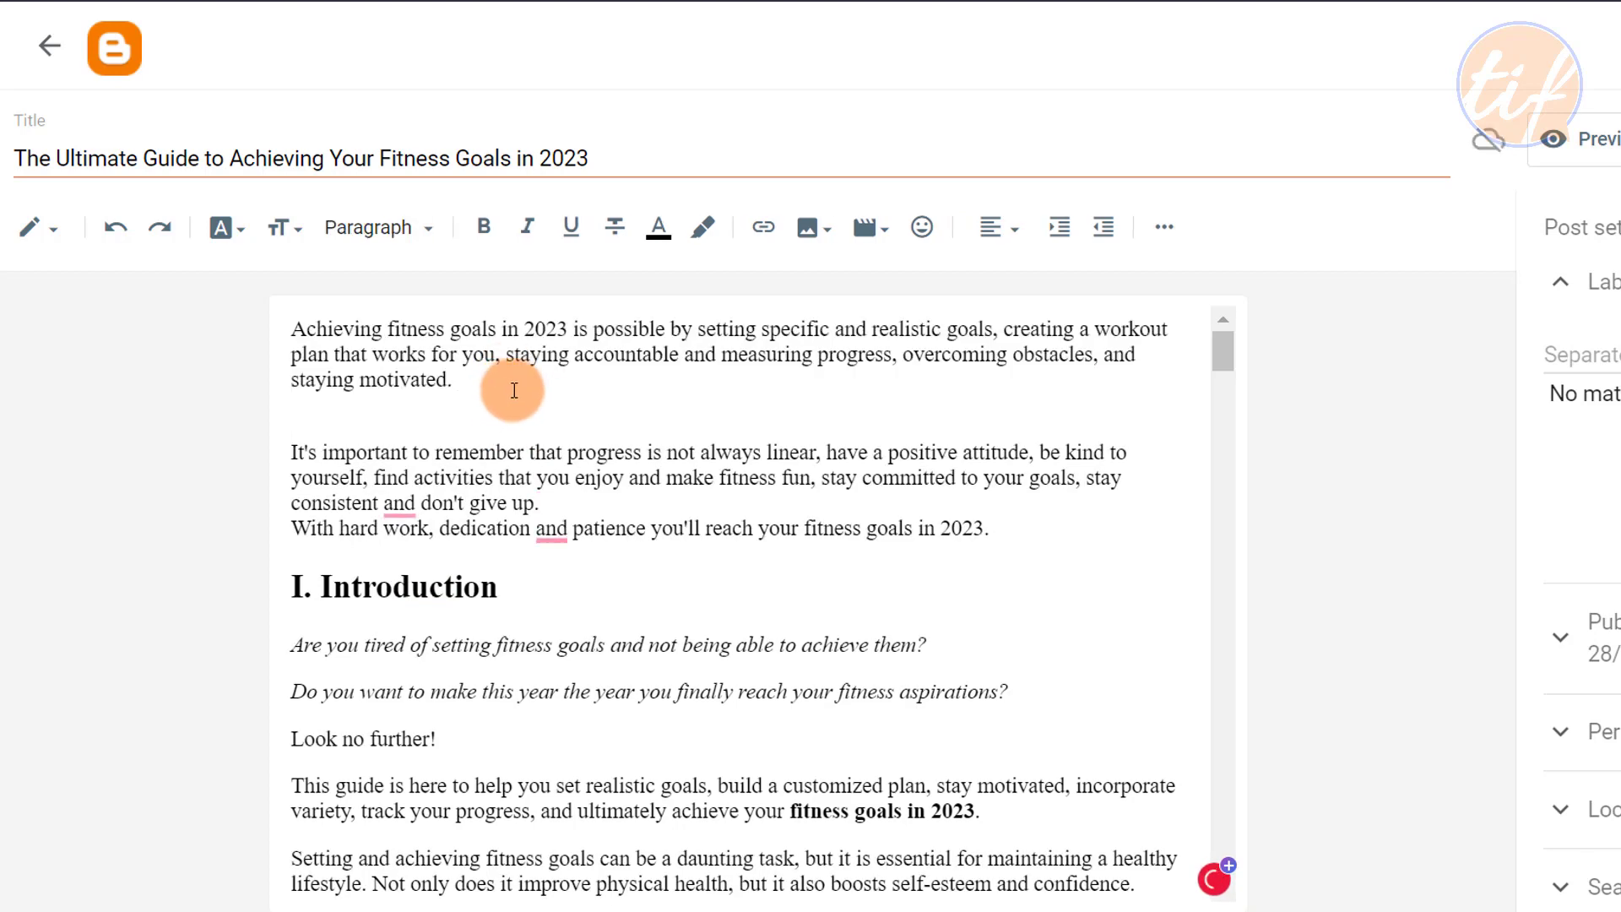
key(Delete)
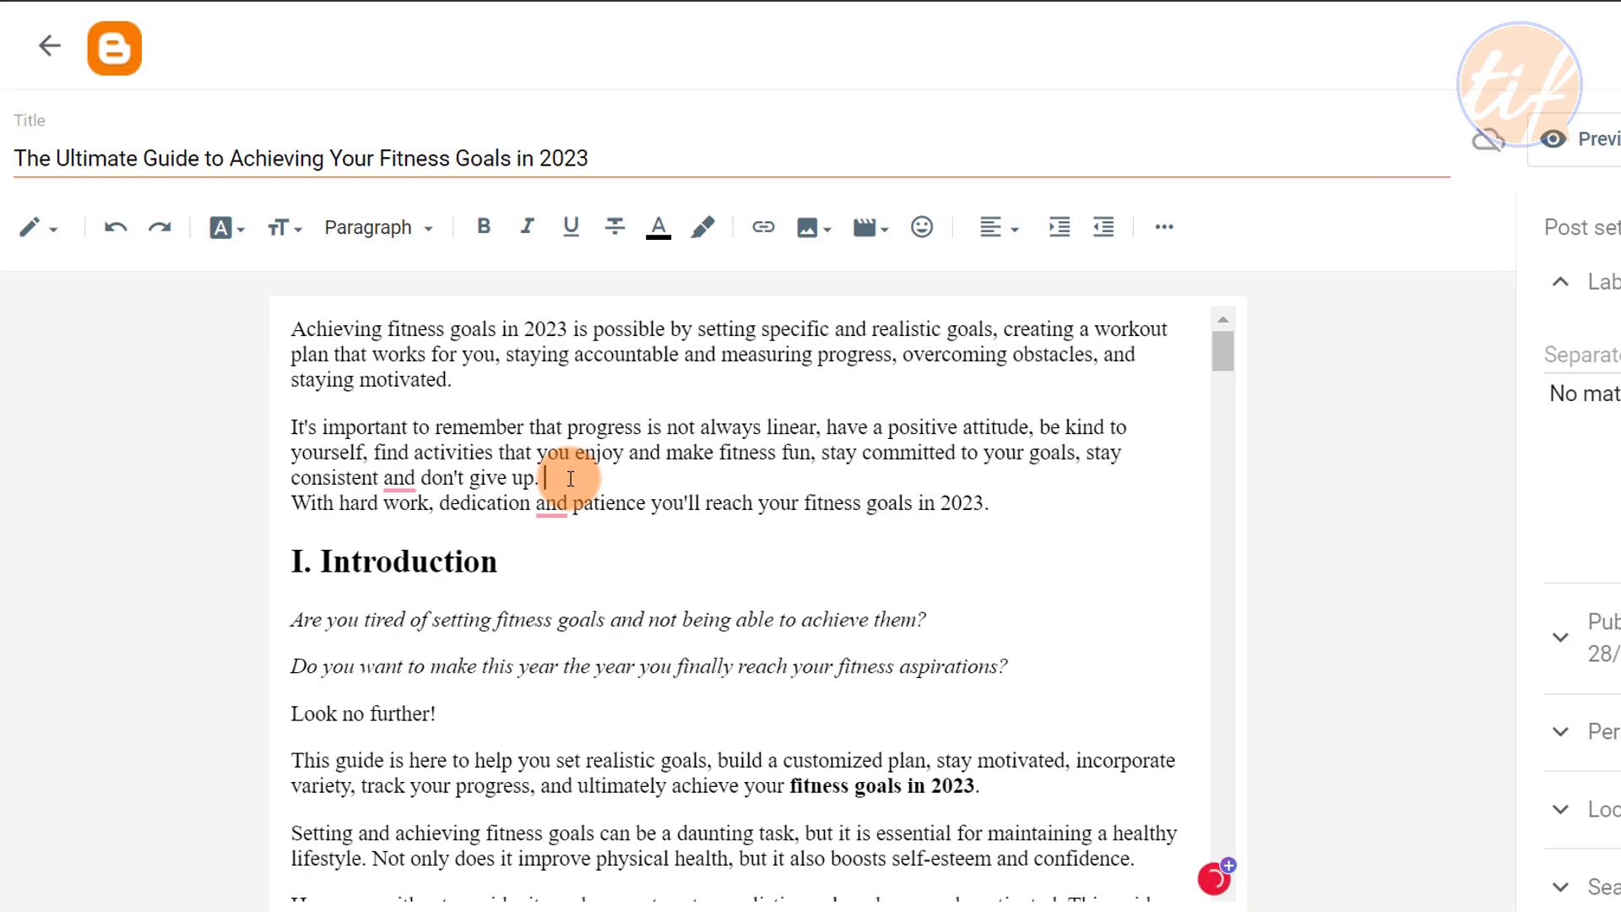
key(Return)
key(Delete)
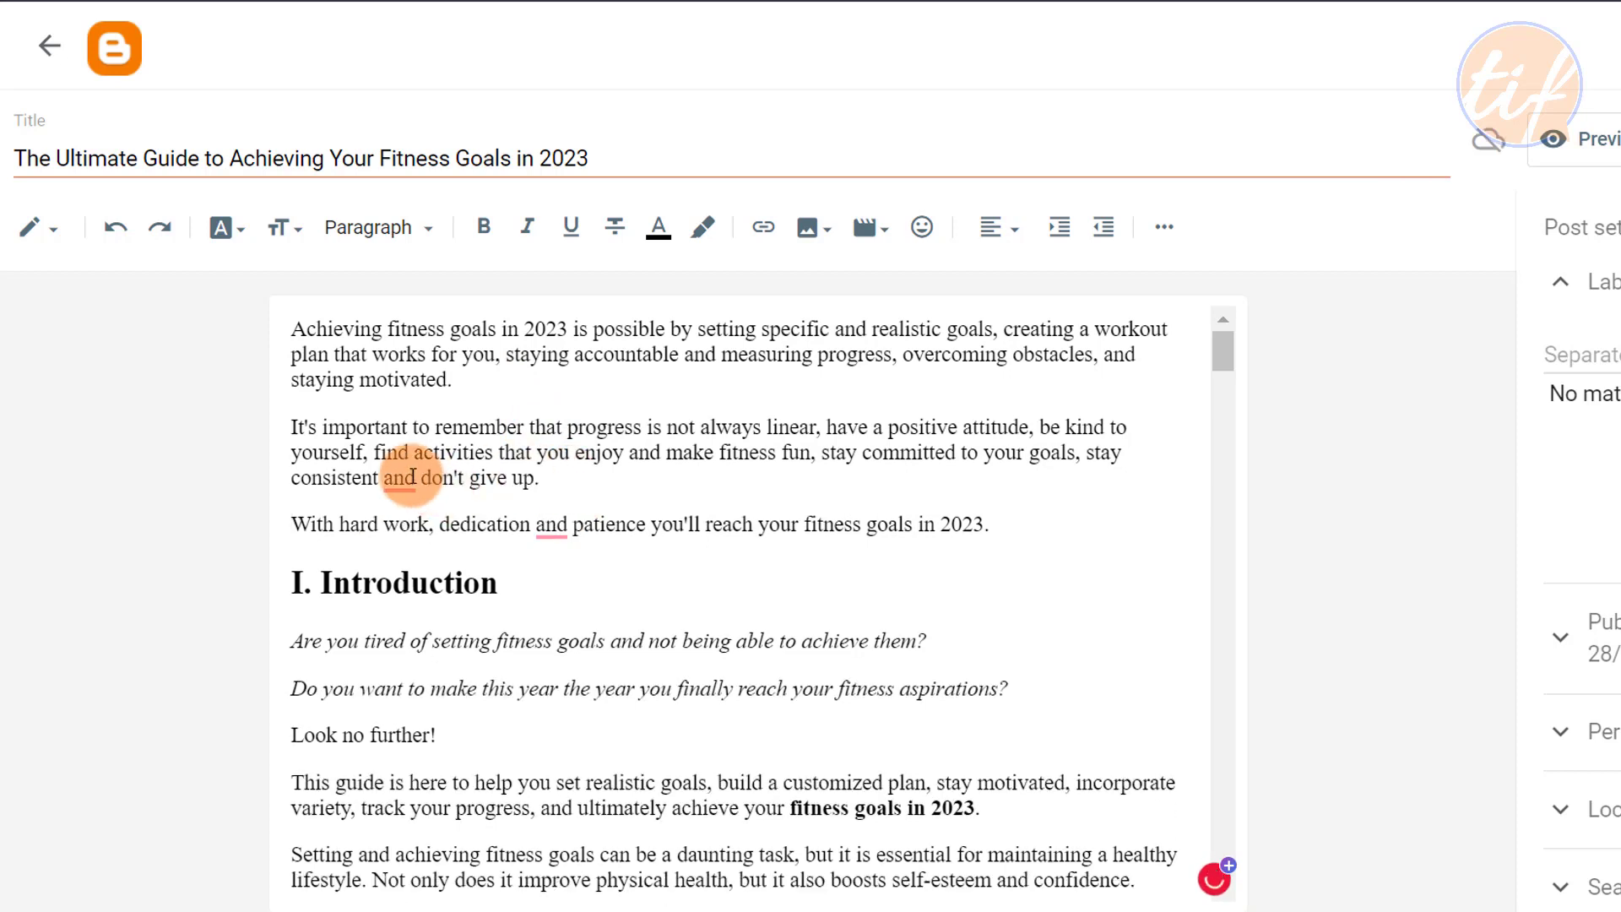
- Add the missing commas after "consistent" and "dedication" in the summary above the Introduction
mouse_move(410, 475)
click(414, 540)
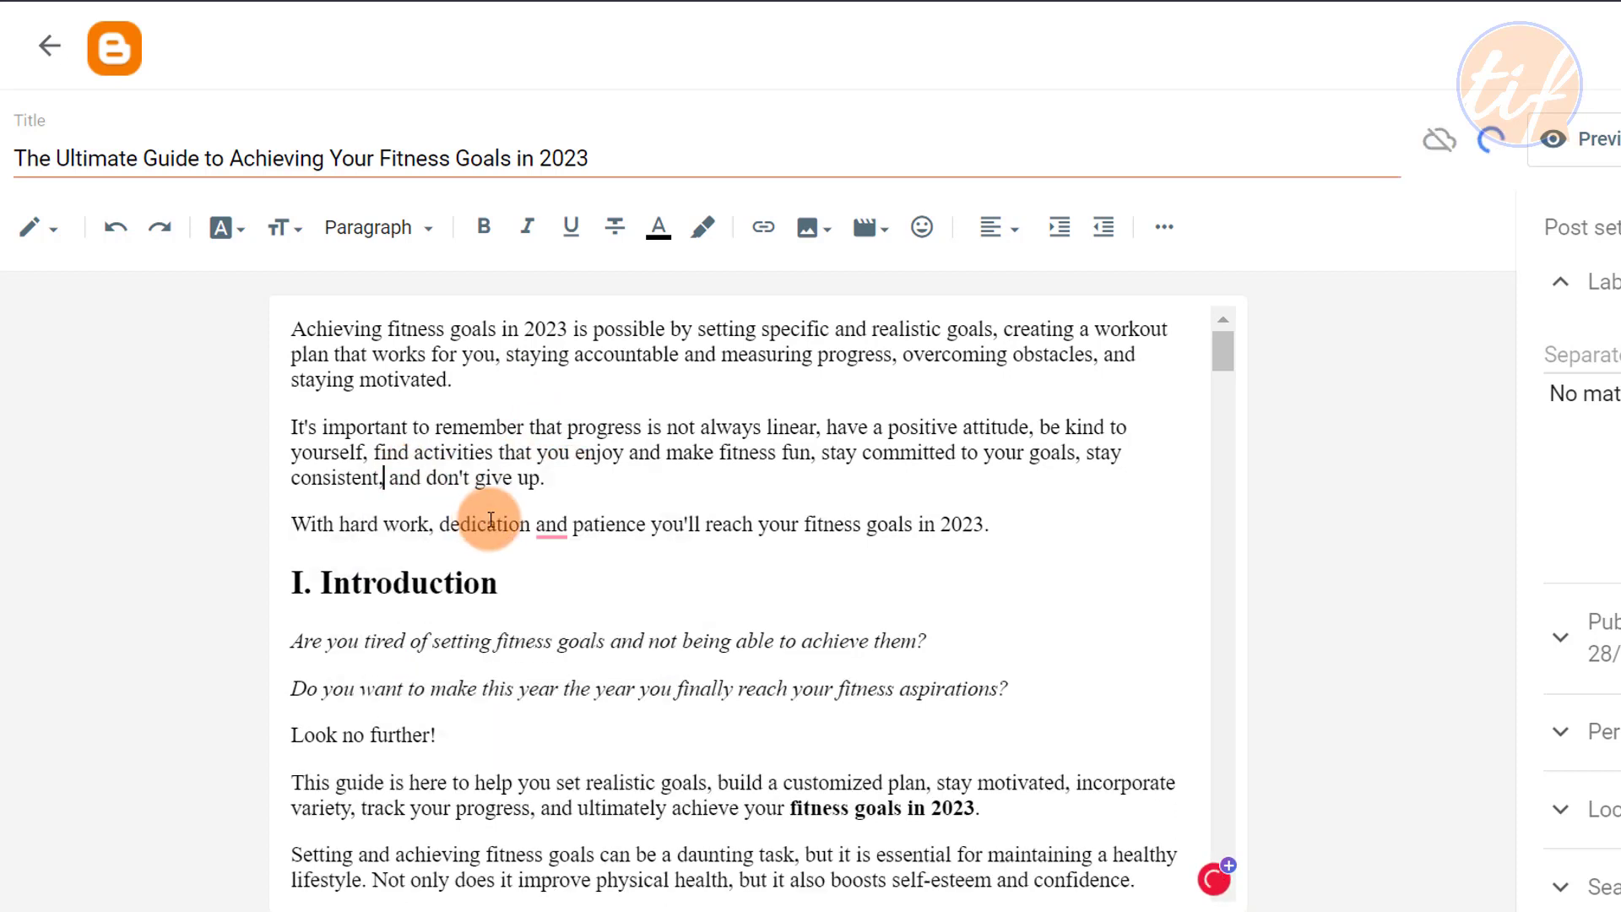
mouse_move(549, 530)
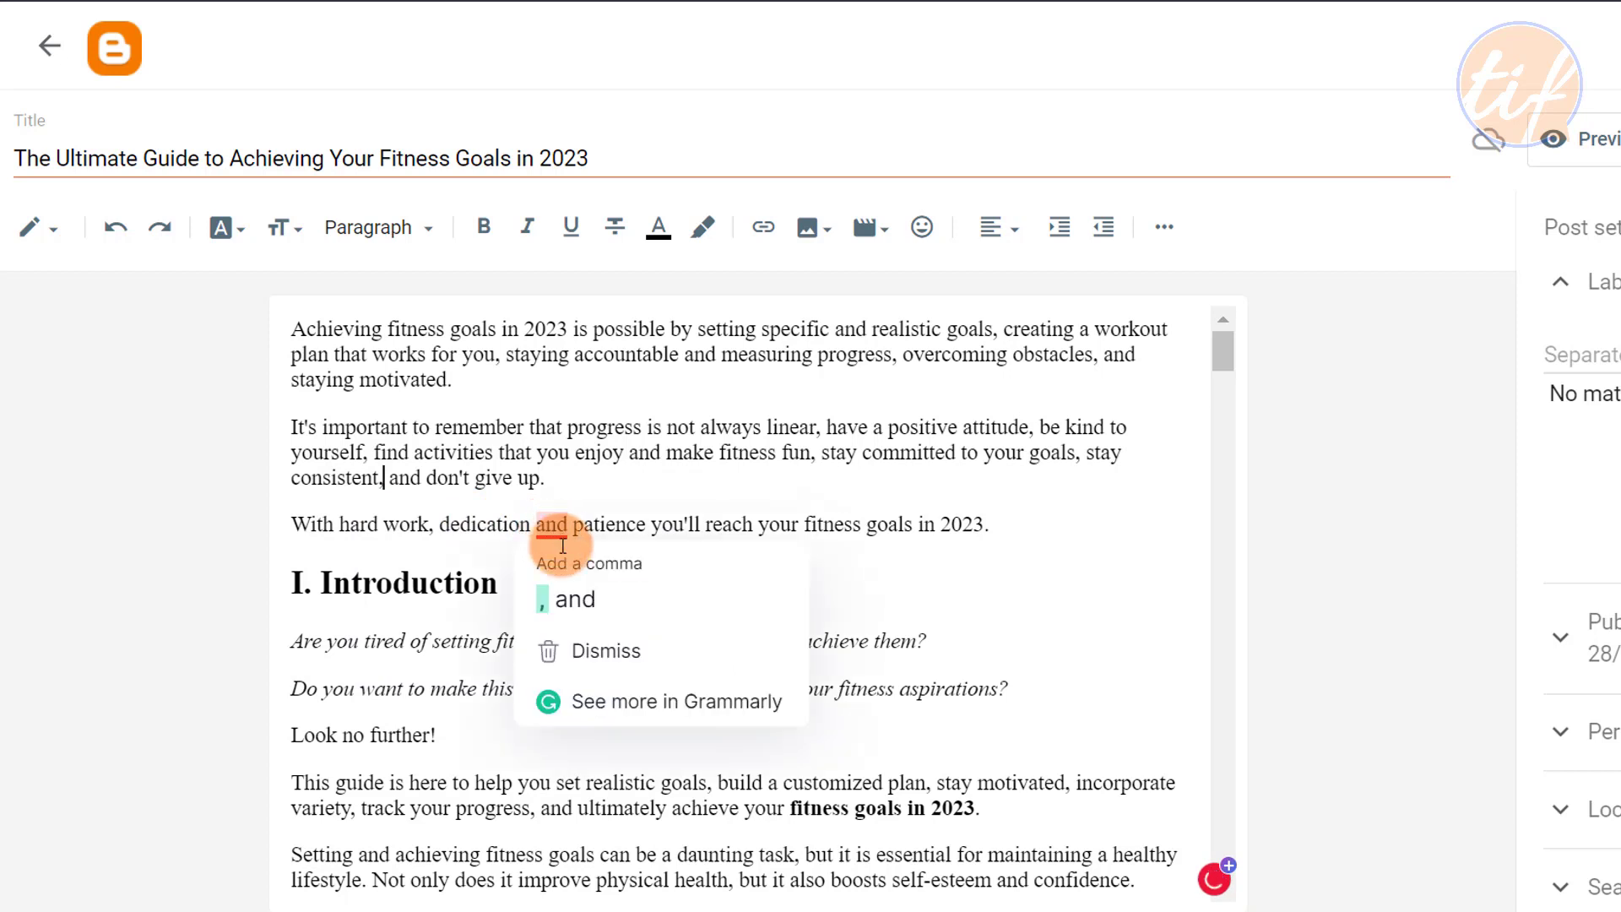
click(565, 601)
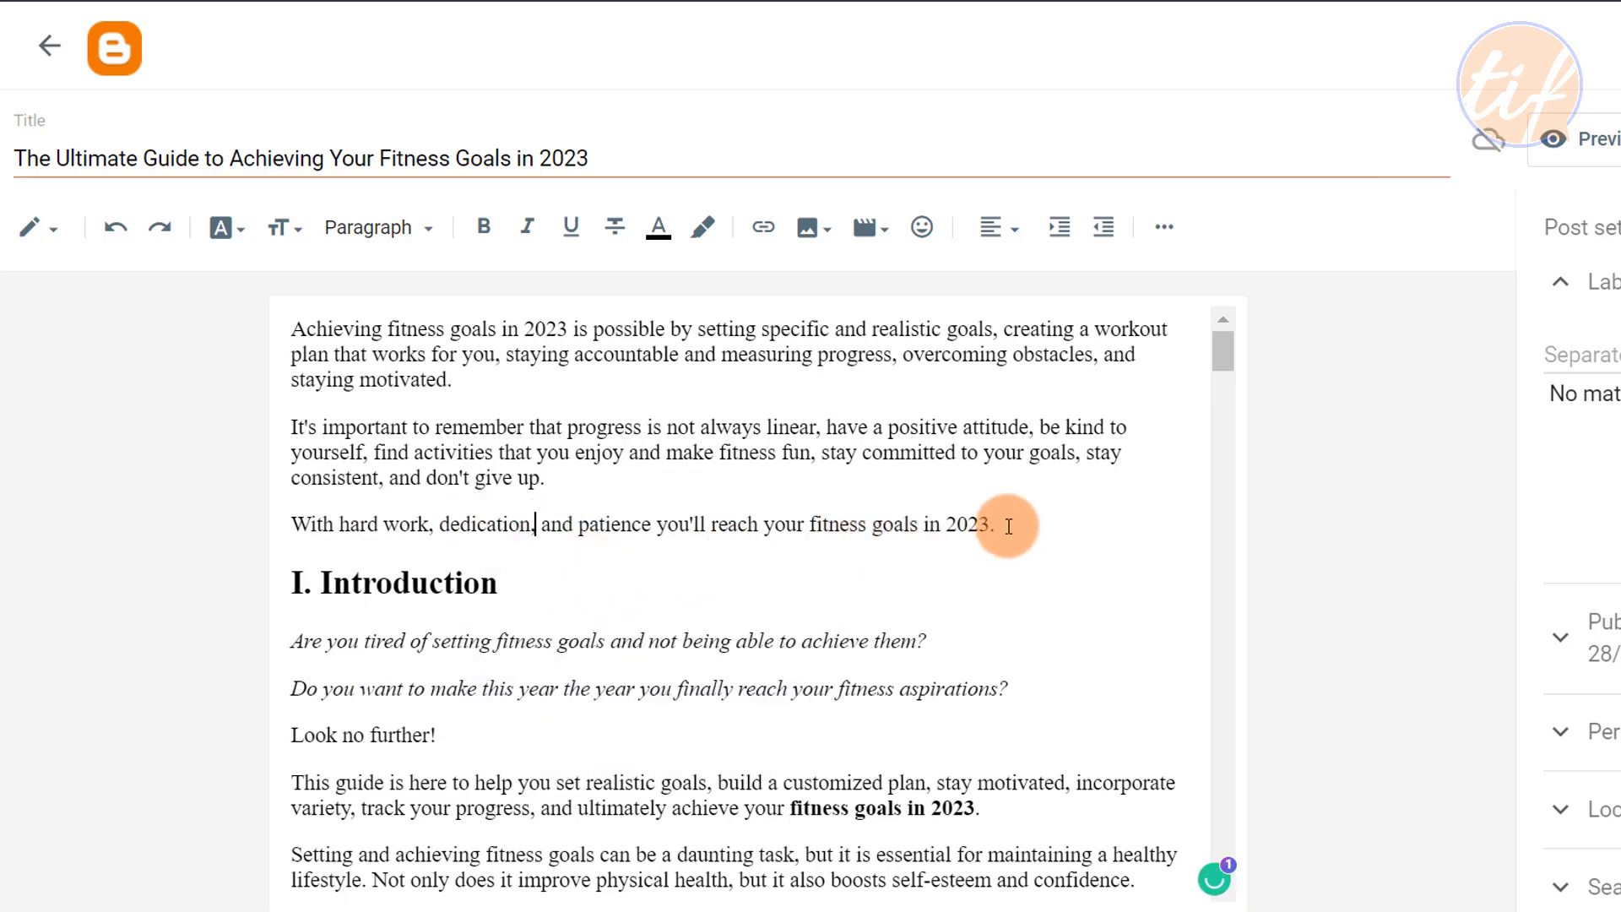
- Bold "reach your fitness goals in 2023" and "Achieving fitness goals in 2023" in the summary above the Introduction
drag(988, 523, 756, 525)
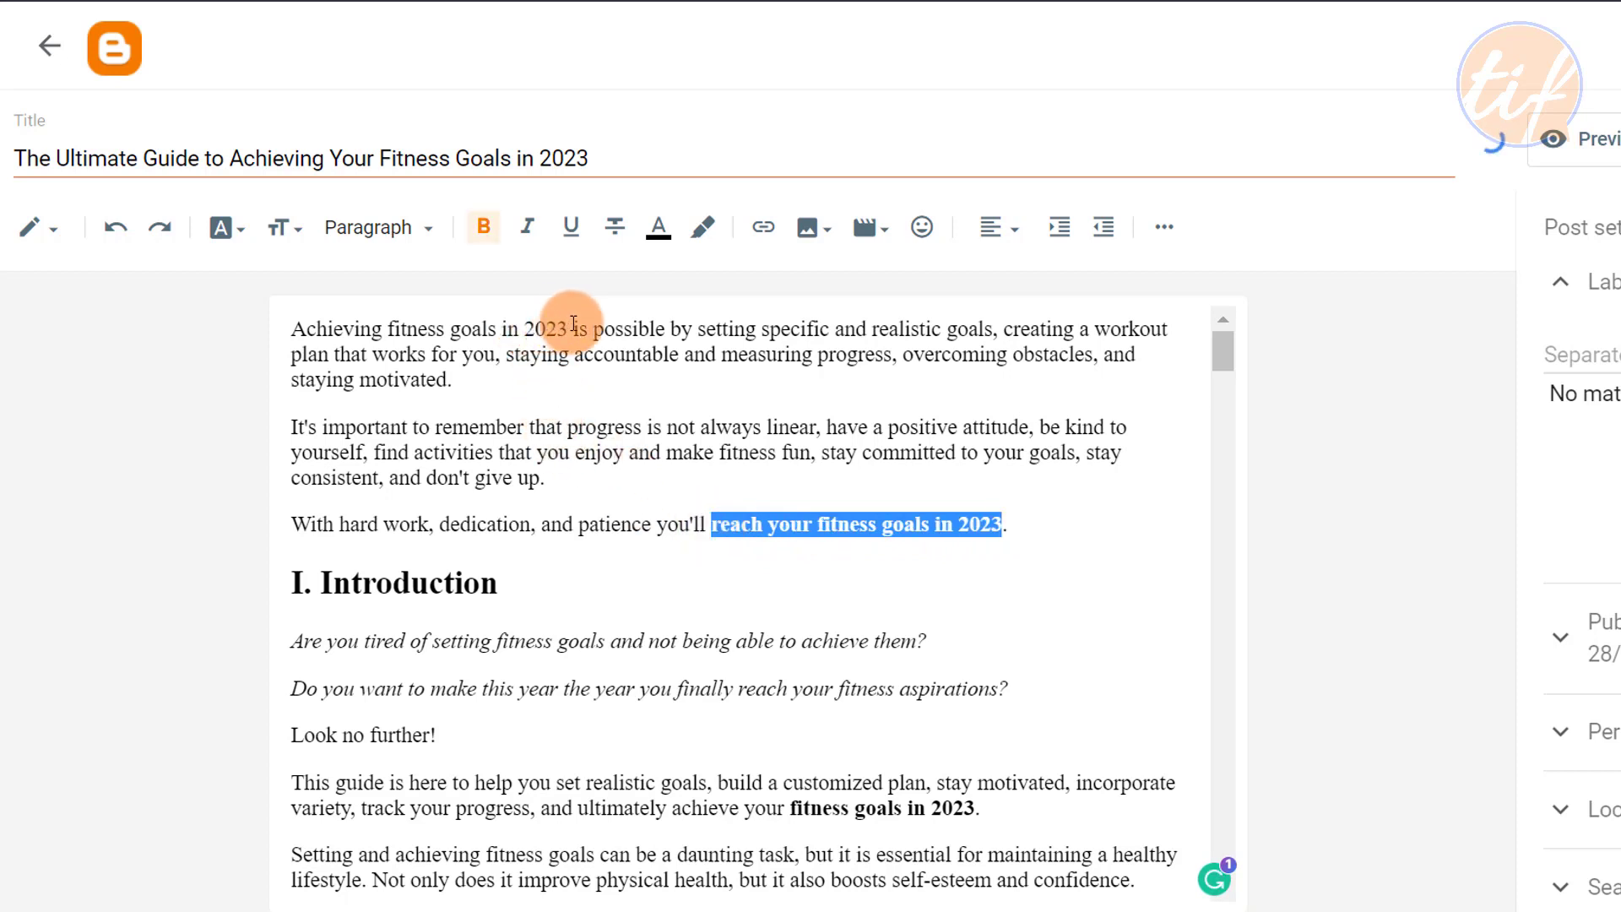
drag(573, 325, 502, 329)
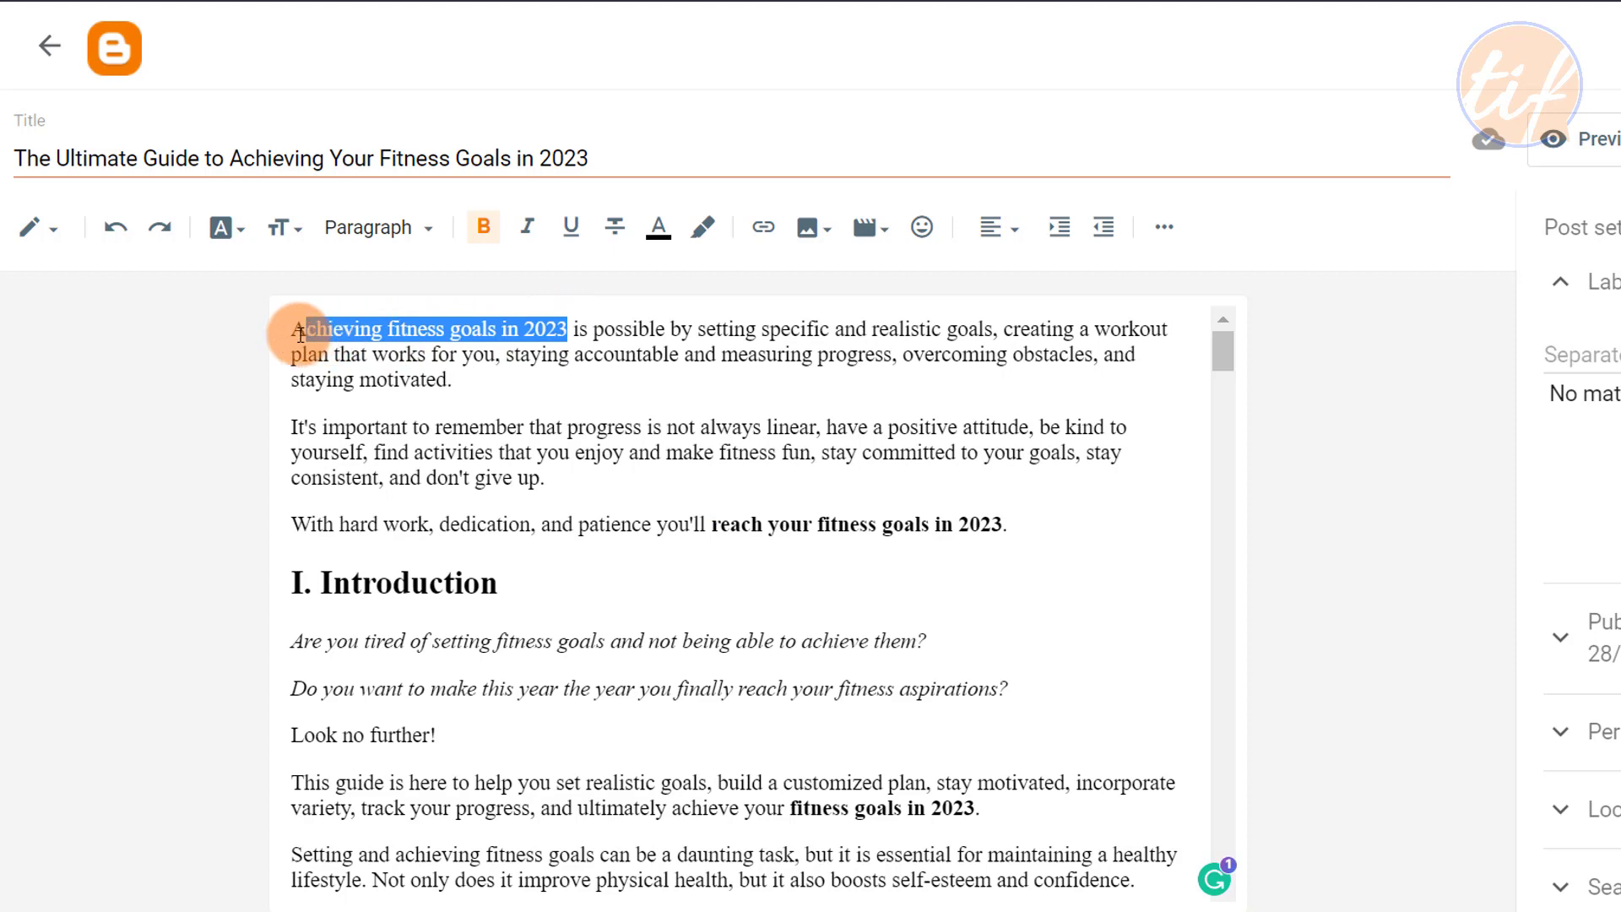
key(ctrl+b)
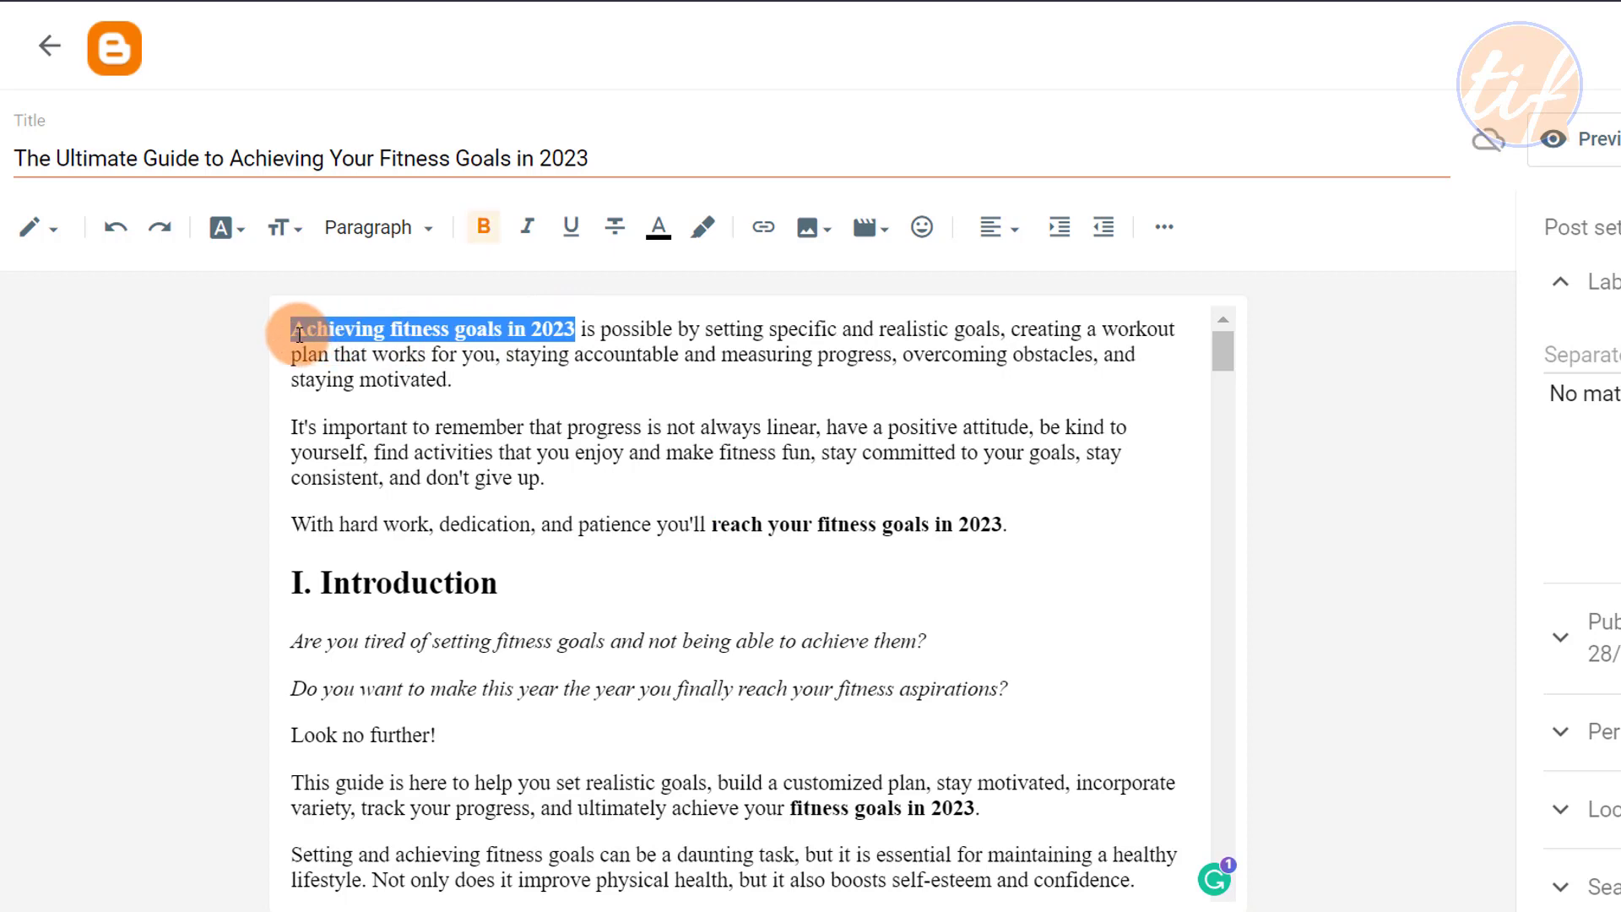
click(572, 402)
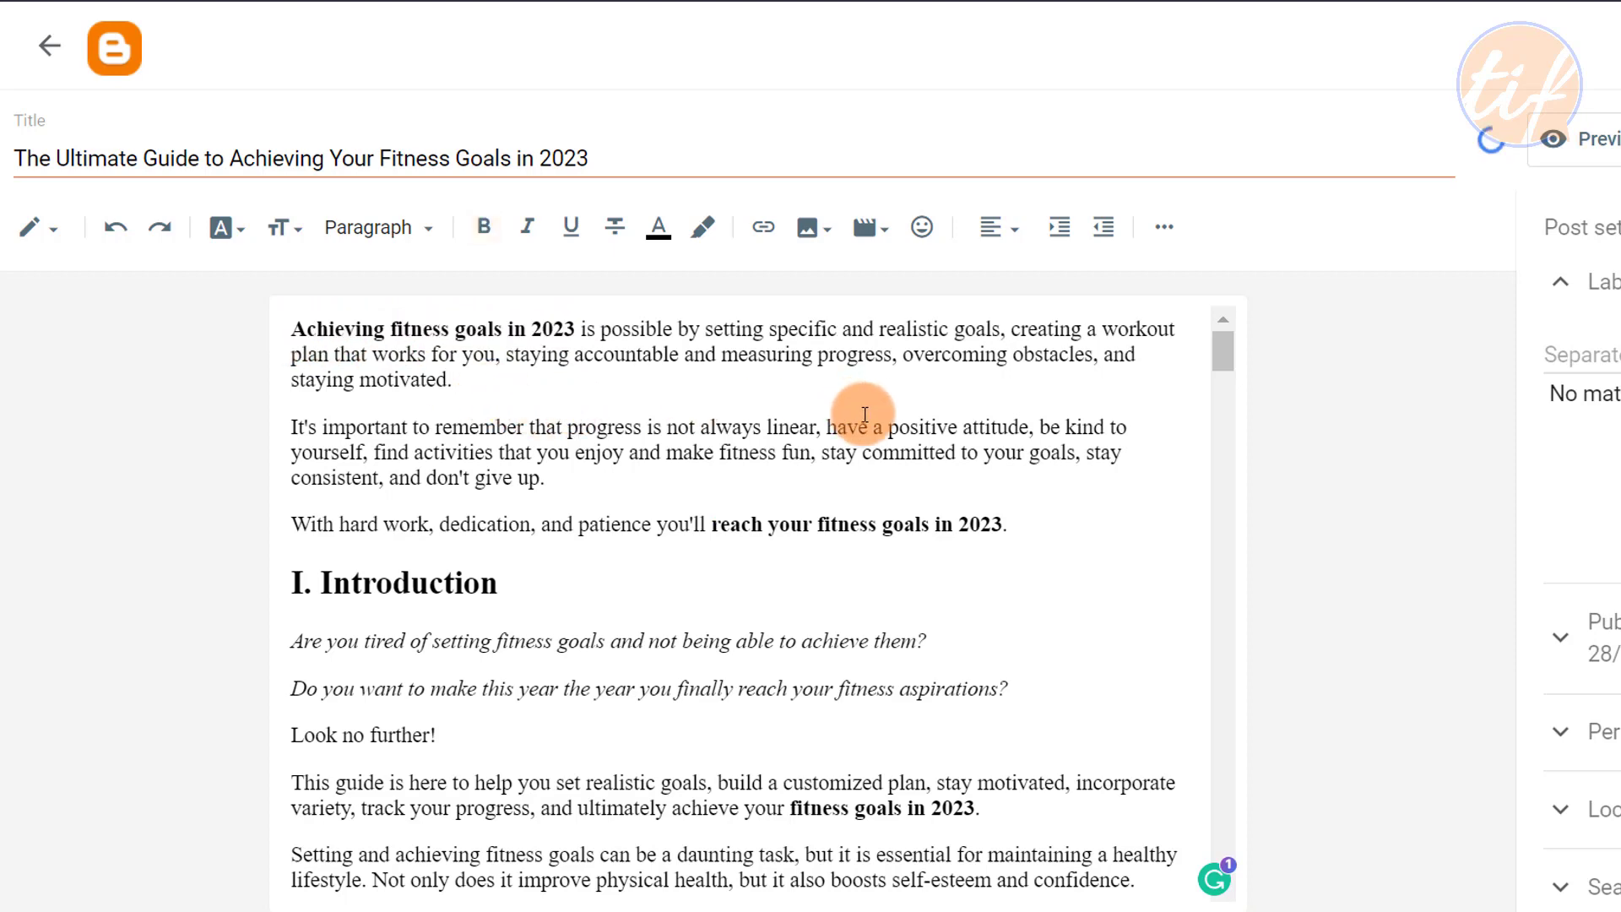
- Review the post from the opening summary through the cover image to "II. Setting Realistic Goals", and look over the post settings
scroll(1035, 470, down, 2)
scroll(1008, 511, down, 4)
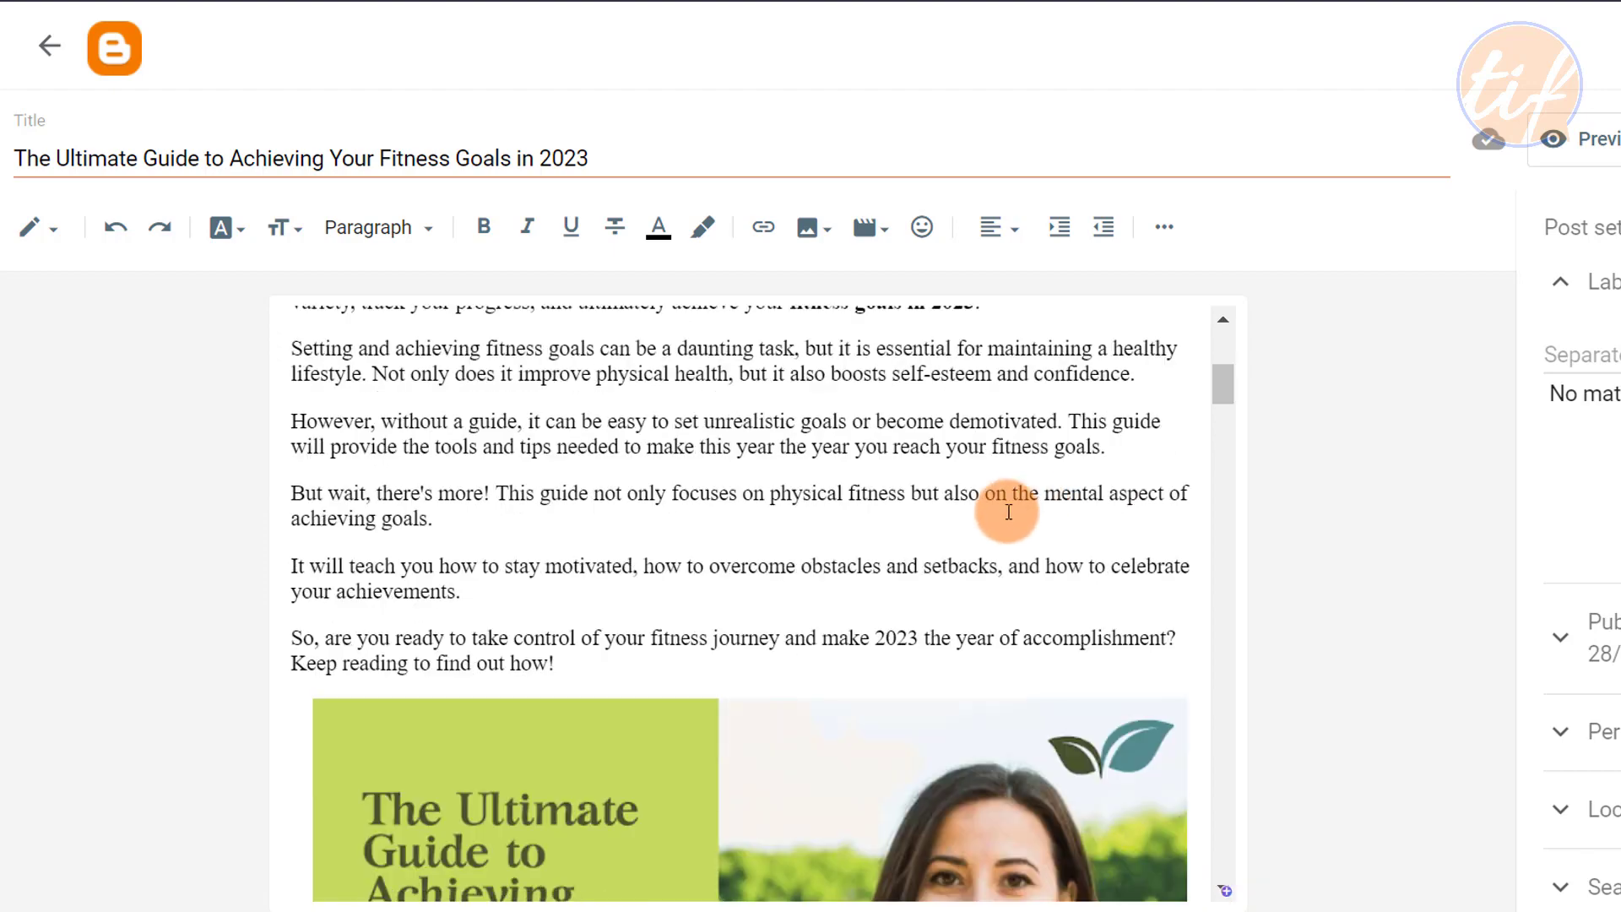
scroll(1006, 512, up, 6)
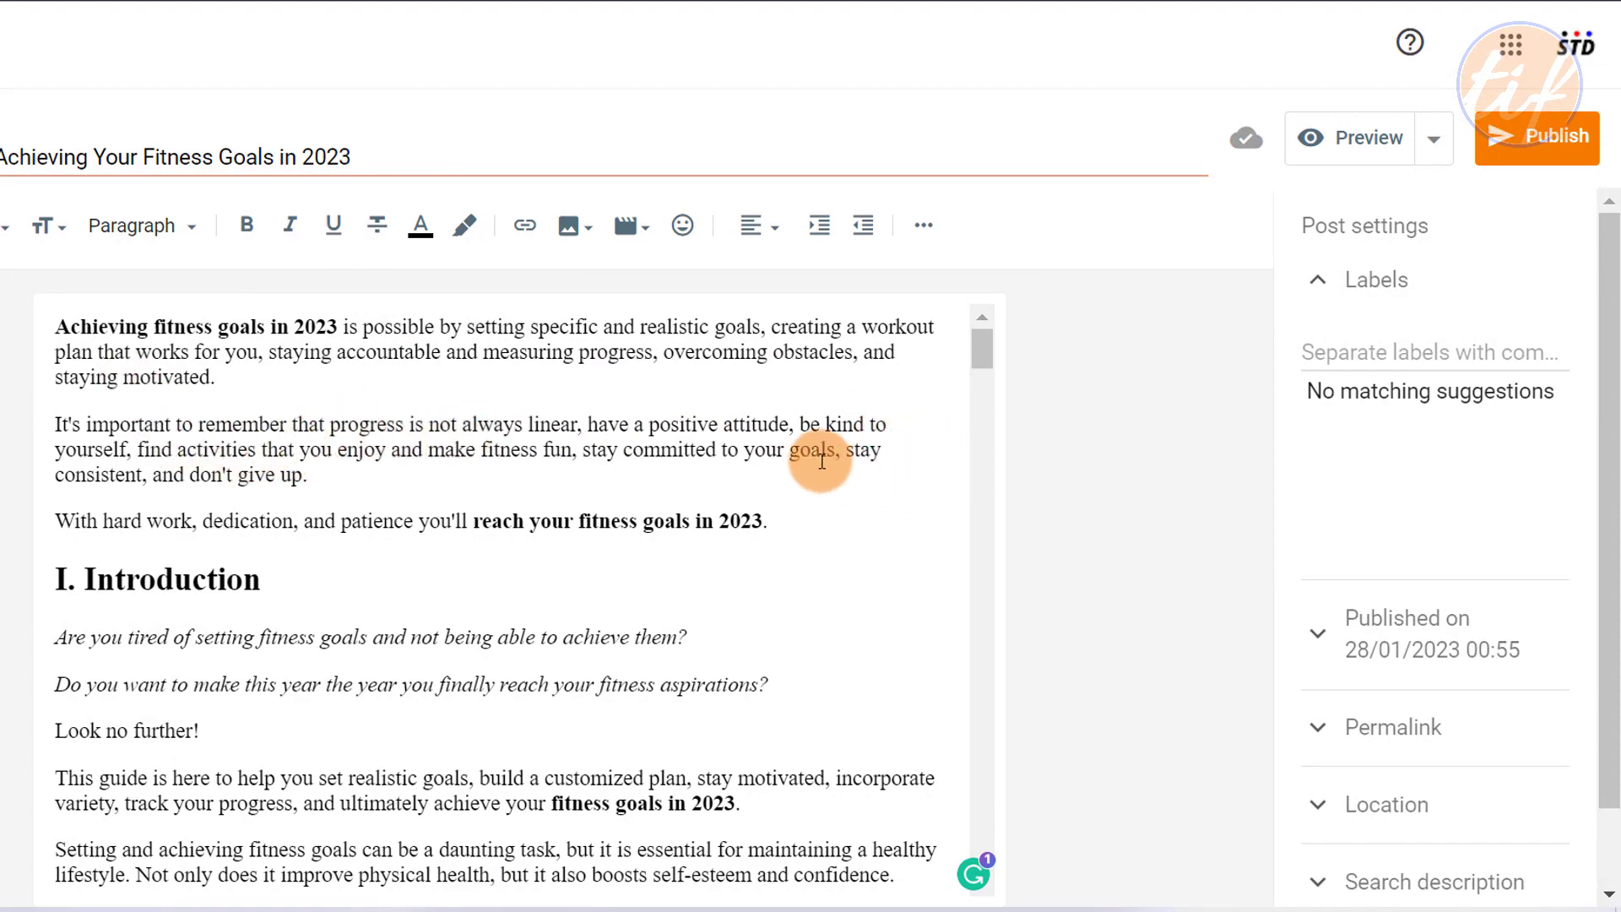
scroll(818, 456, down, 5)
scroll(792, 459, up, 2)
scroll(800, 463, down, 5)
scroll(800, 463, down, 10)
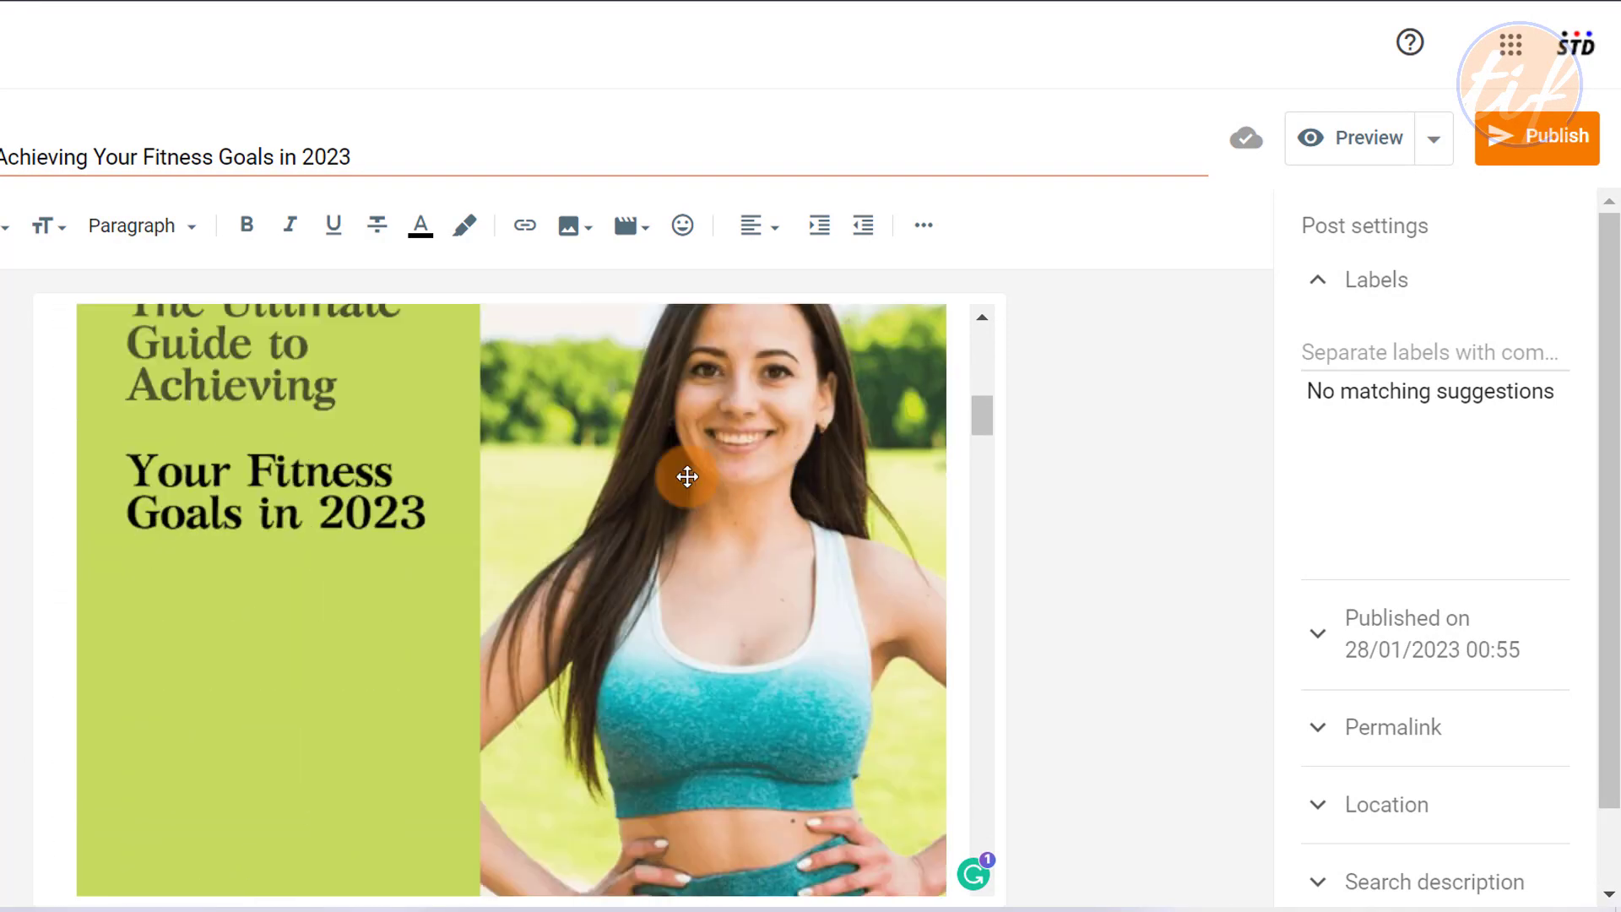
scroll(737, 456, up, 5)
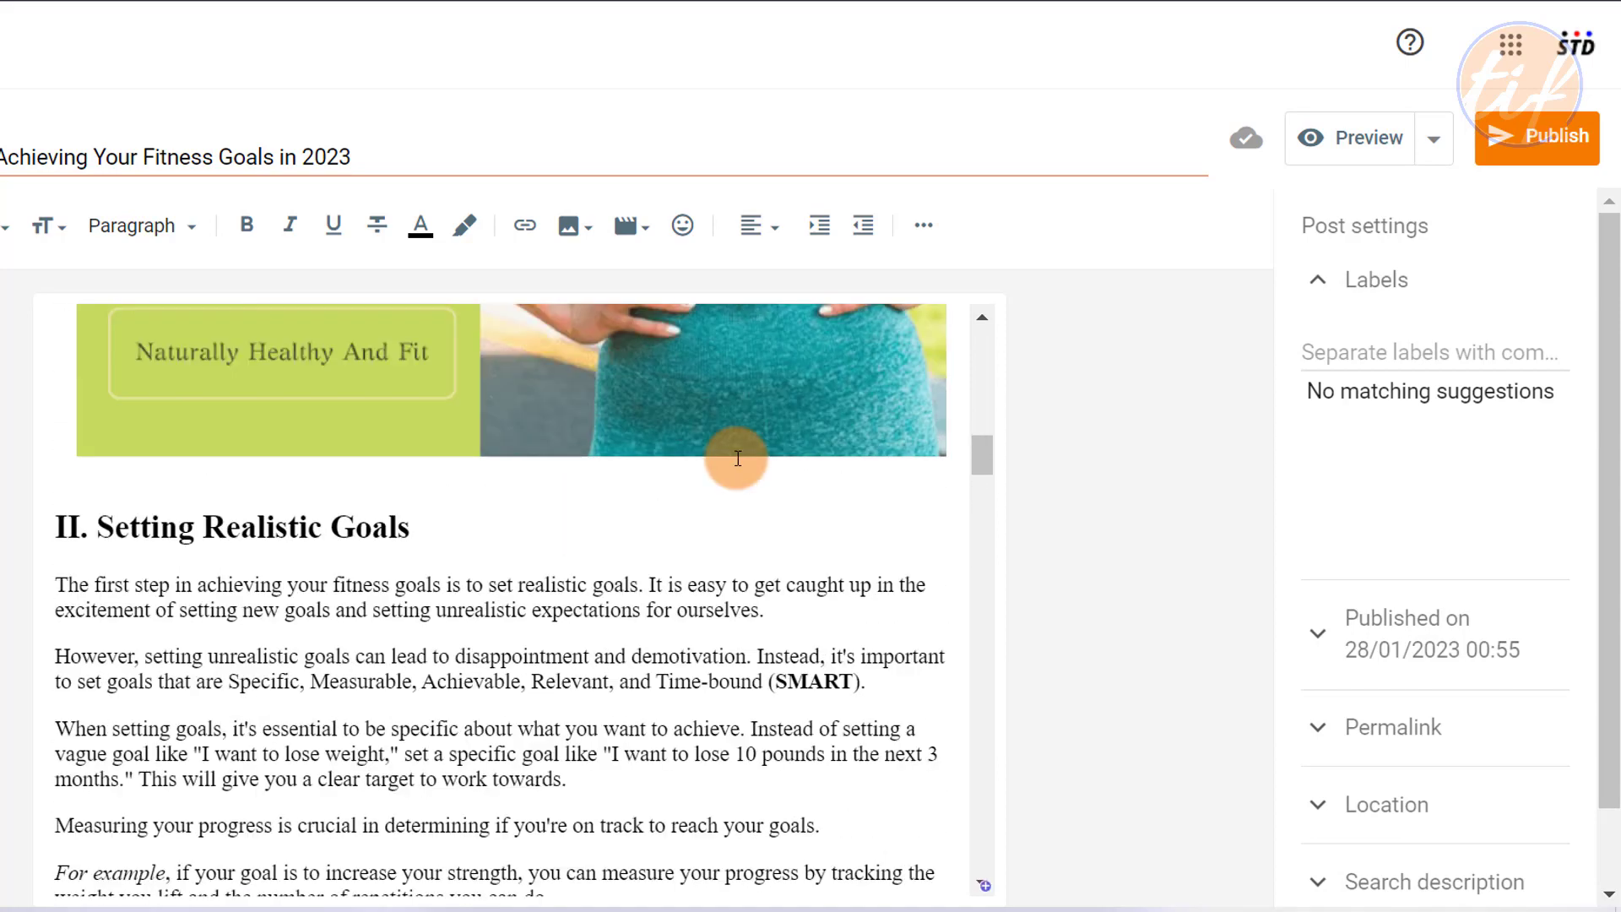
scroll(771, 445, up, 4)
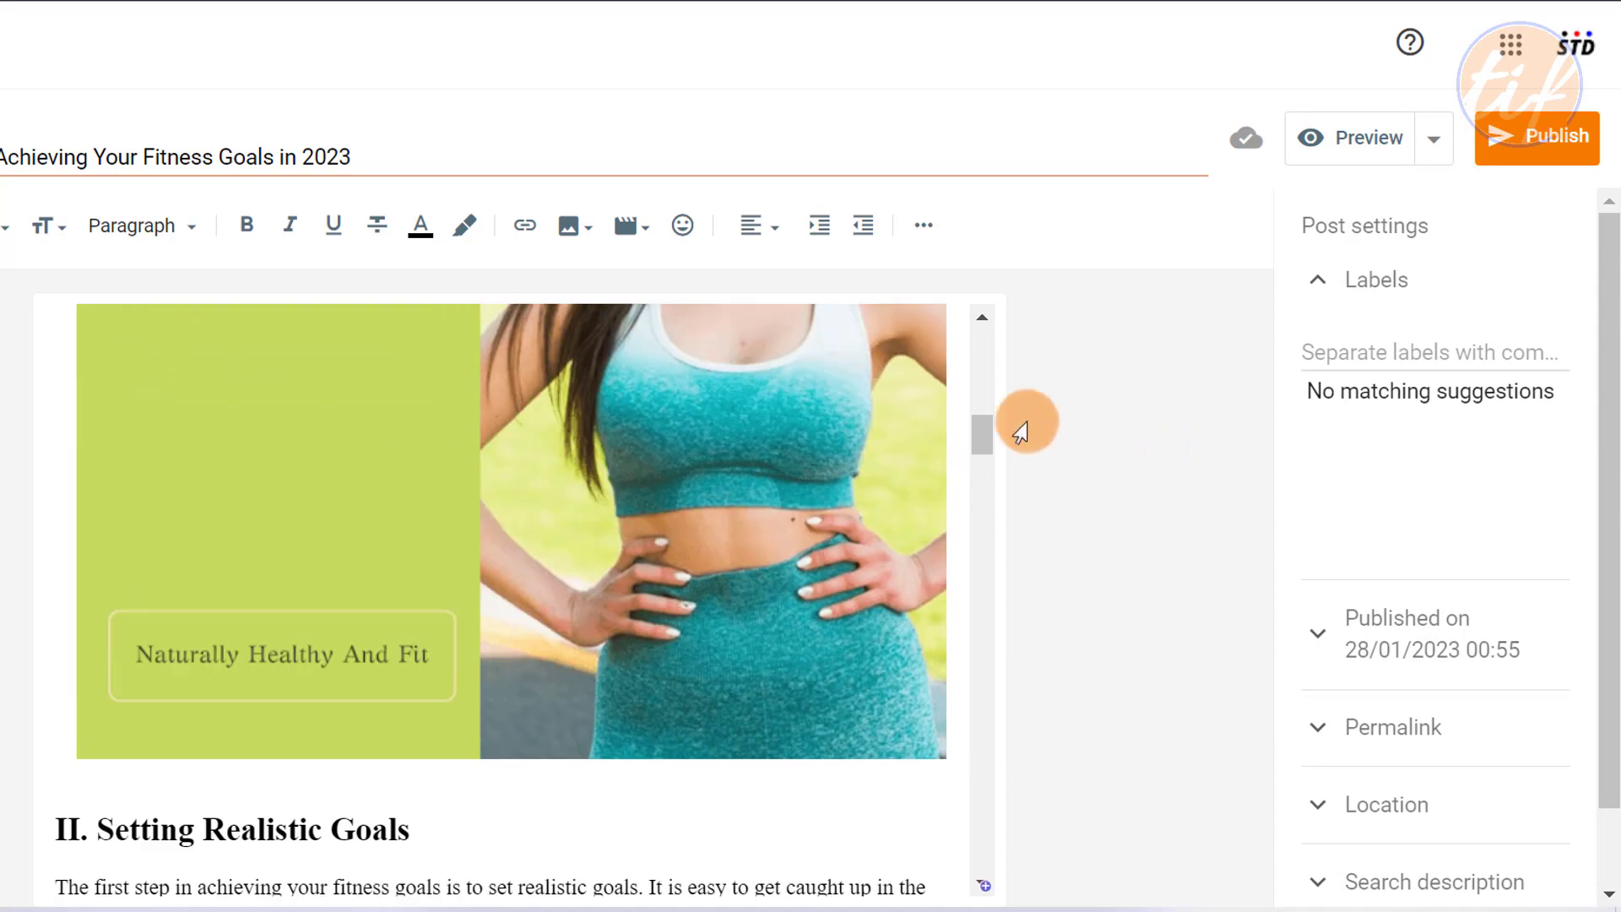
scroll(597, 463, up, 8)
scroll(630, 448, up, 4)
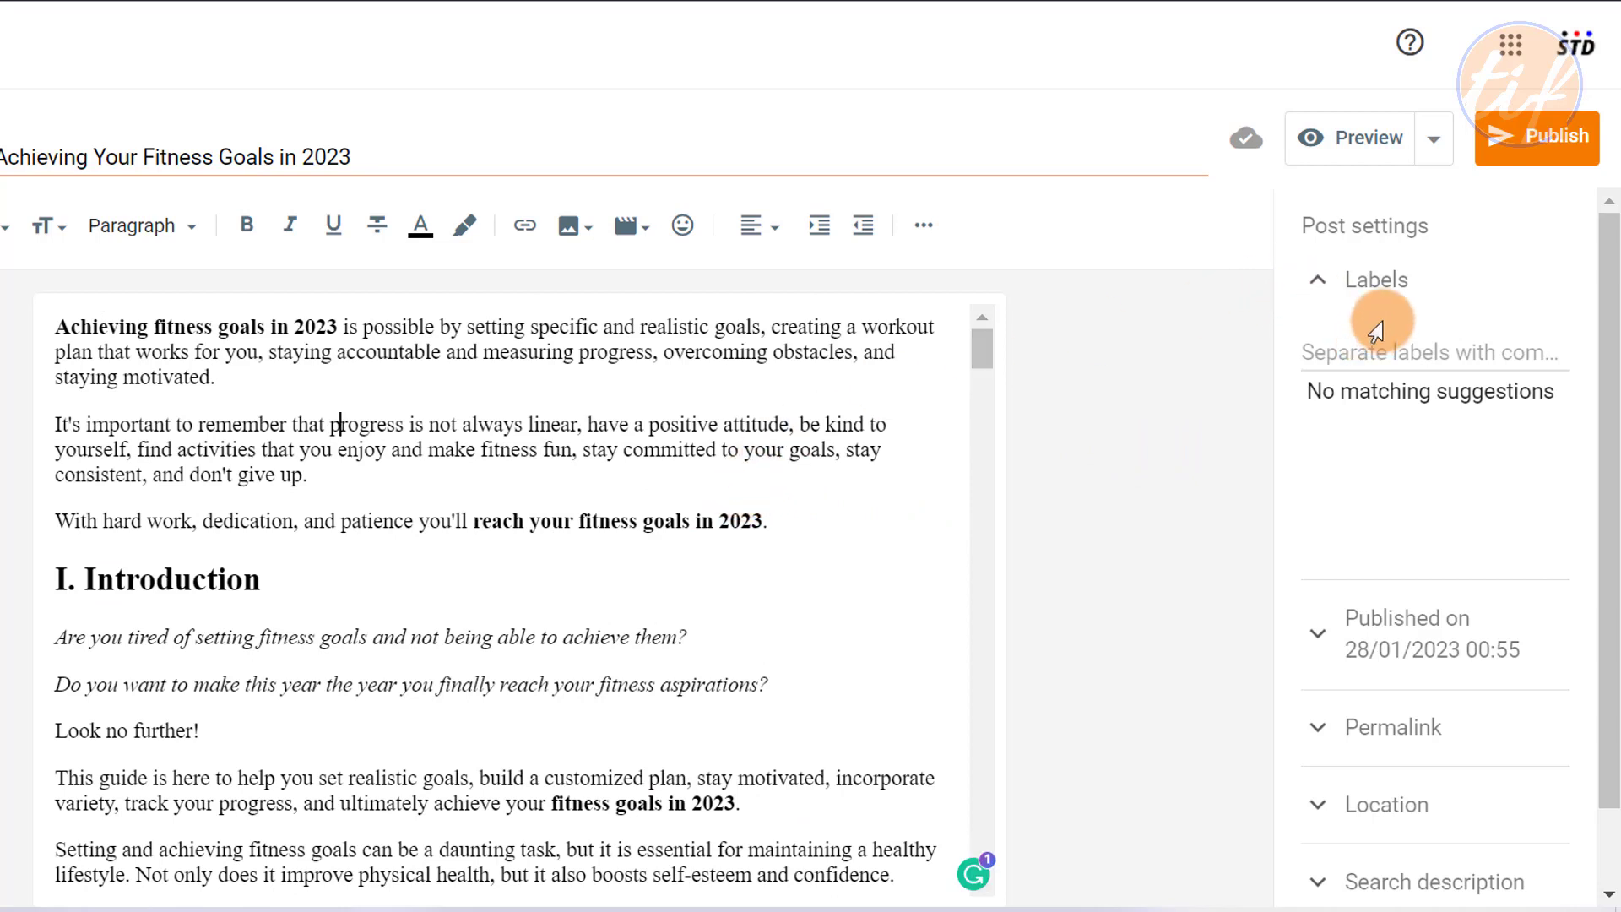
scroll(1394, 540, down, 1)
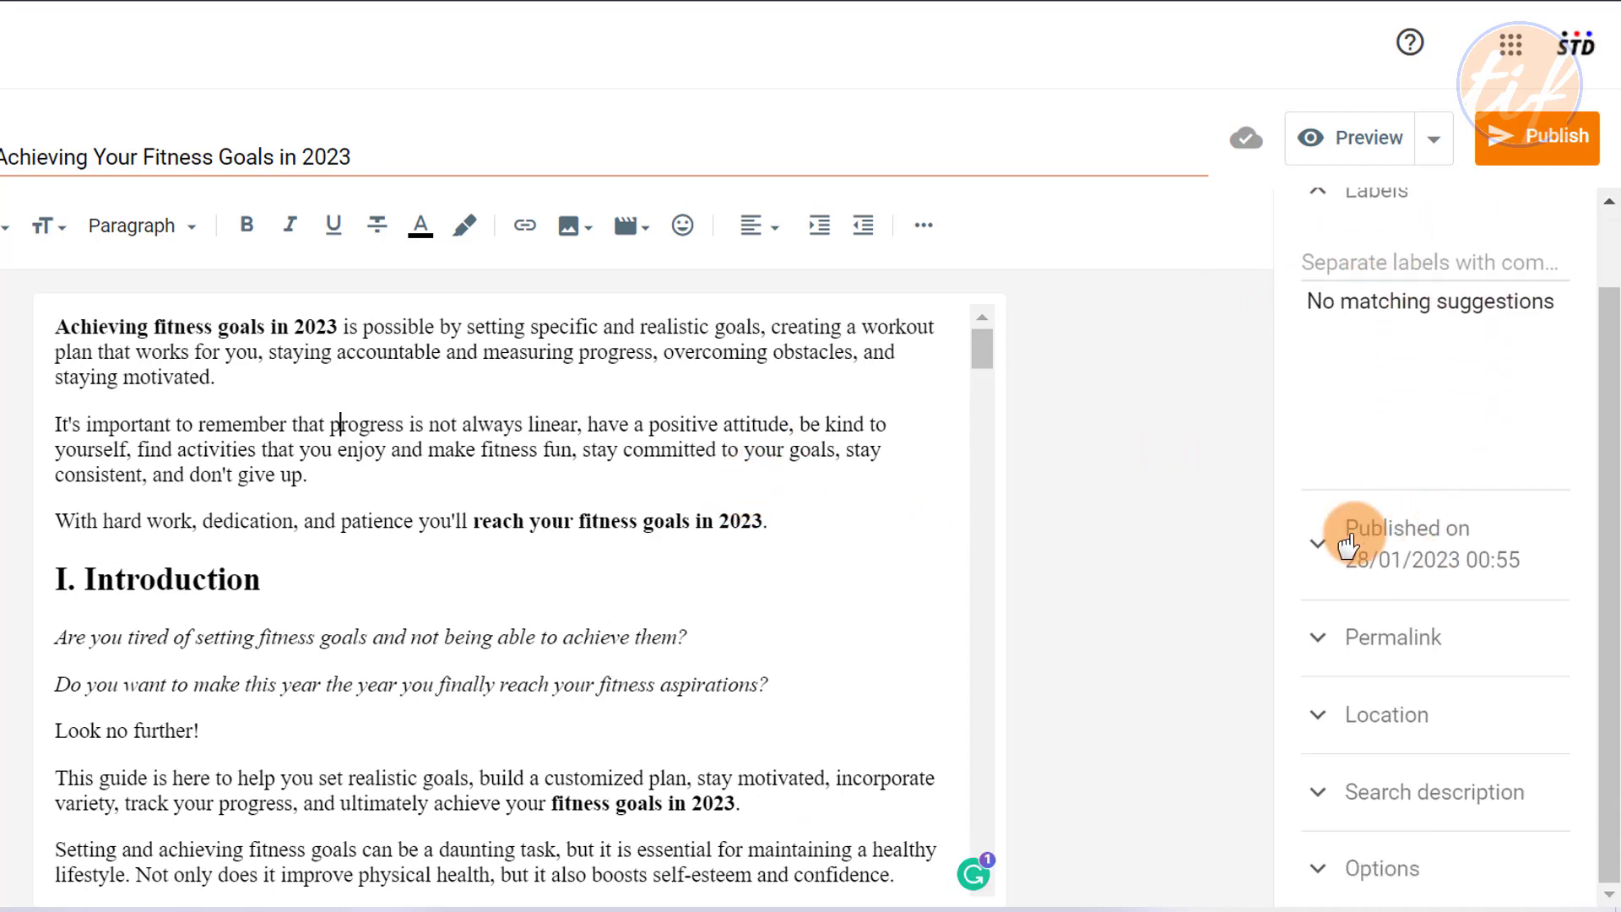
scroll(1378, 402, up, 1)
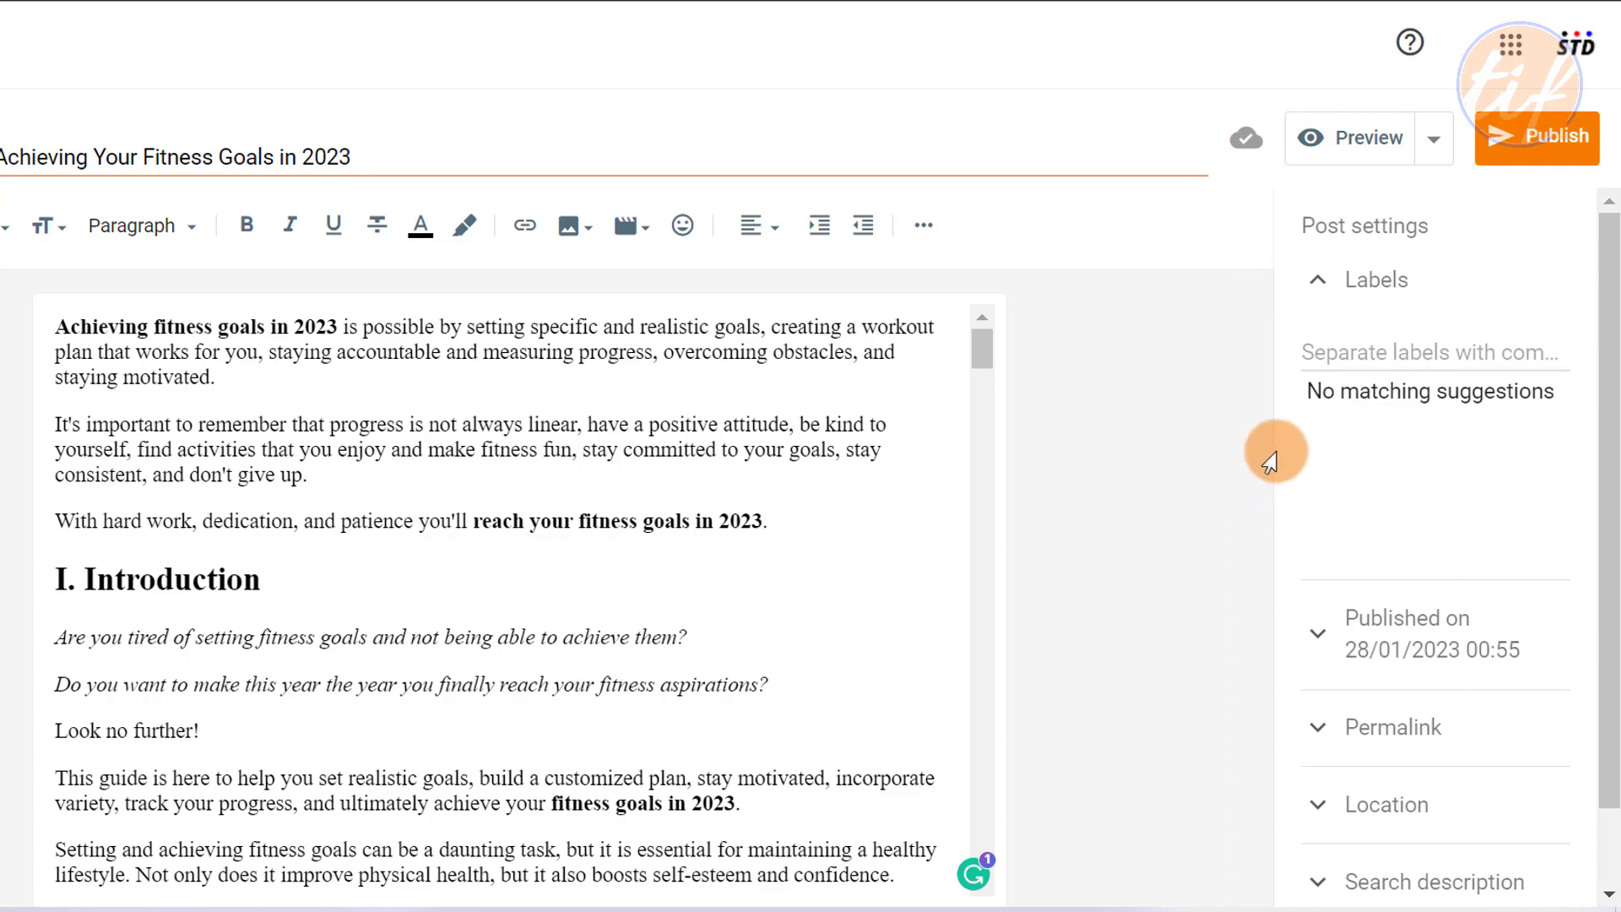
- Enter "Fitness Goals in 2023" as the first post label, followed by a comma
click(1314, 282)
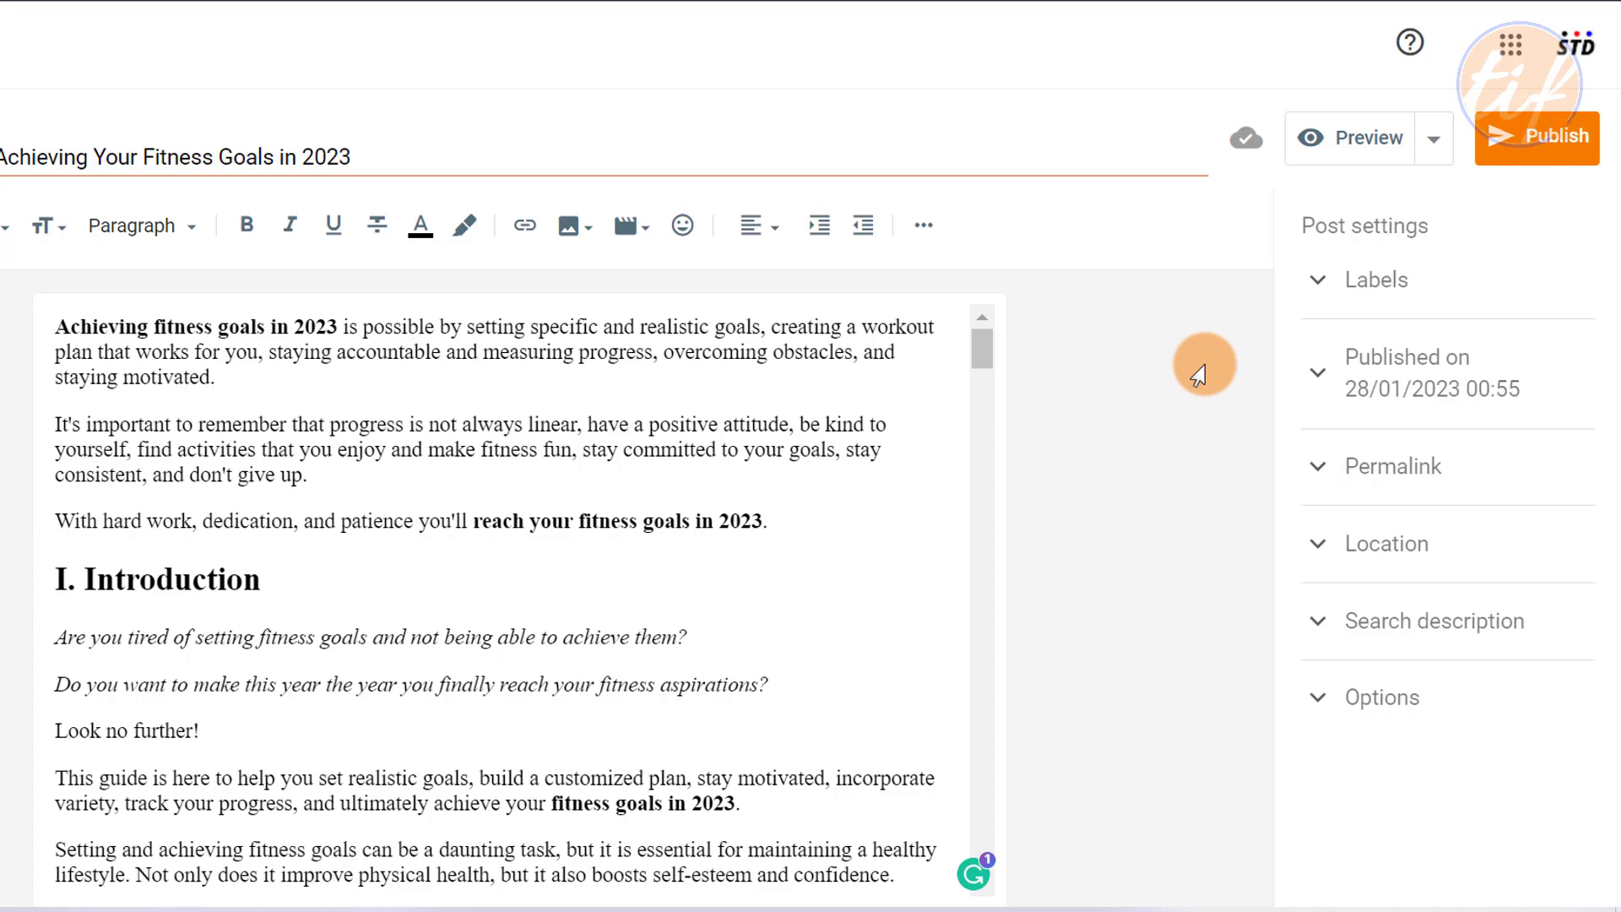
click(1328, 297)
click(1331, 355)
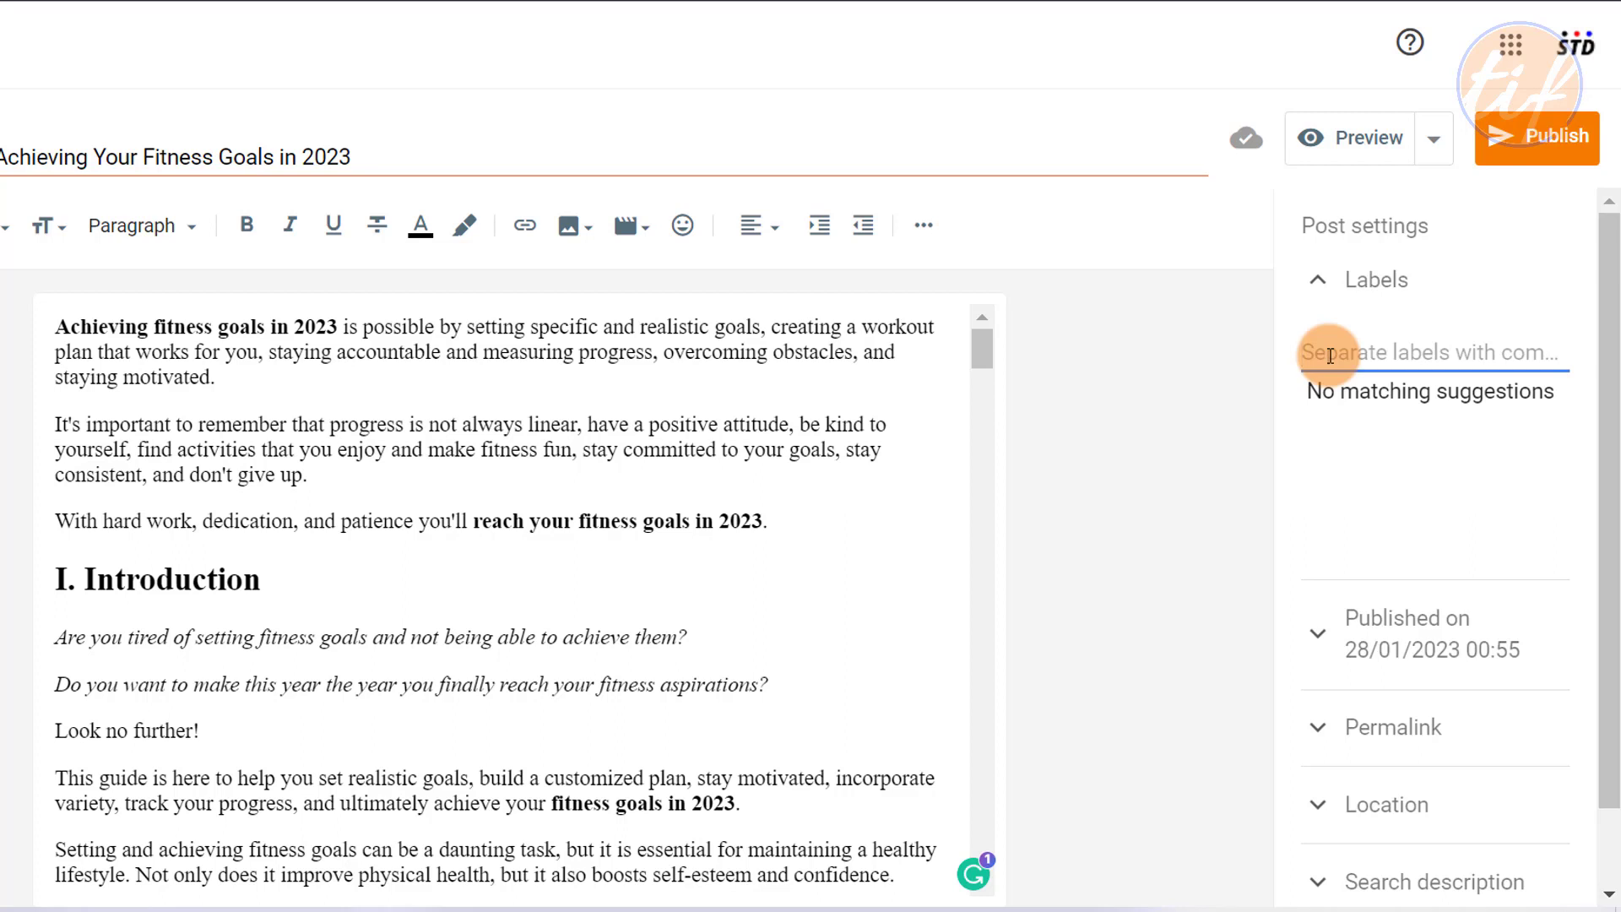
text(Fitne)
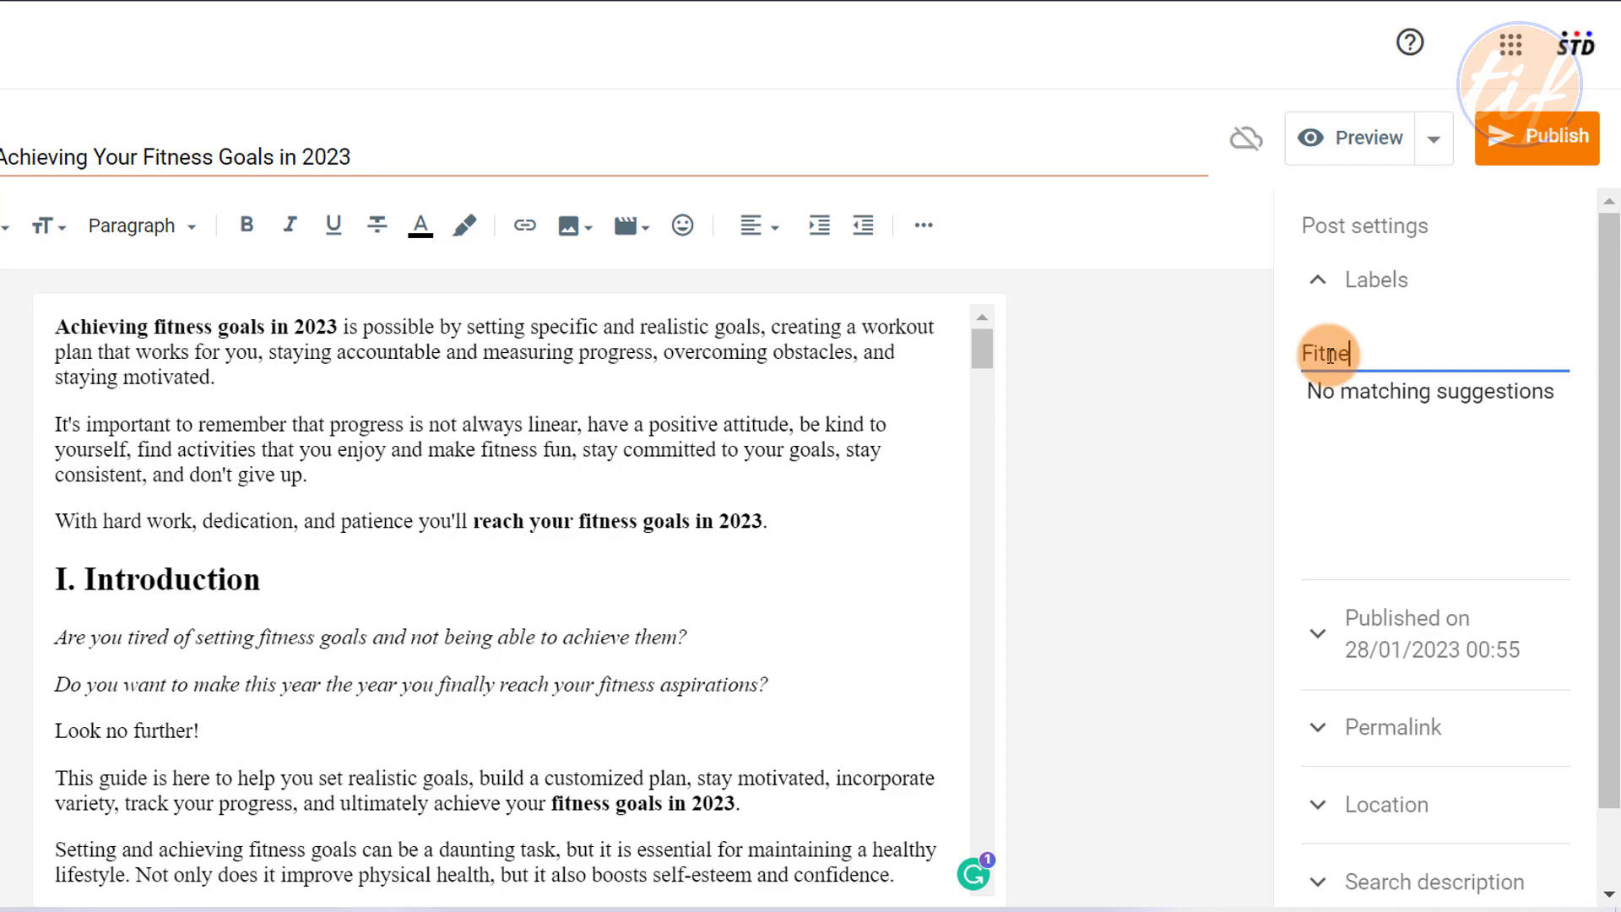
text(ss Goals in 2023)
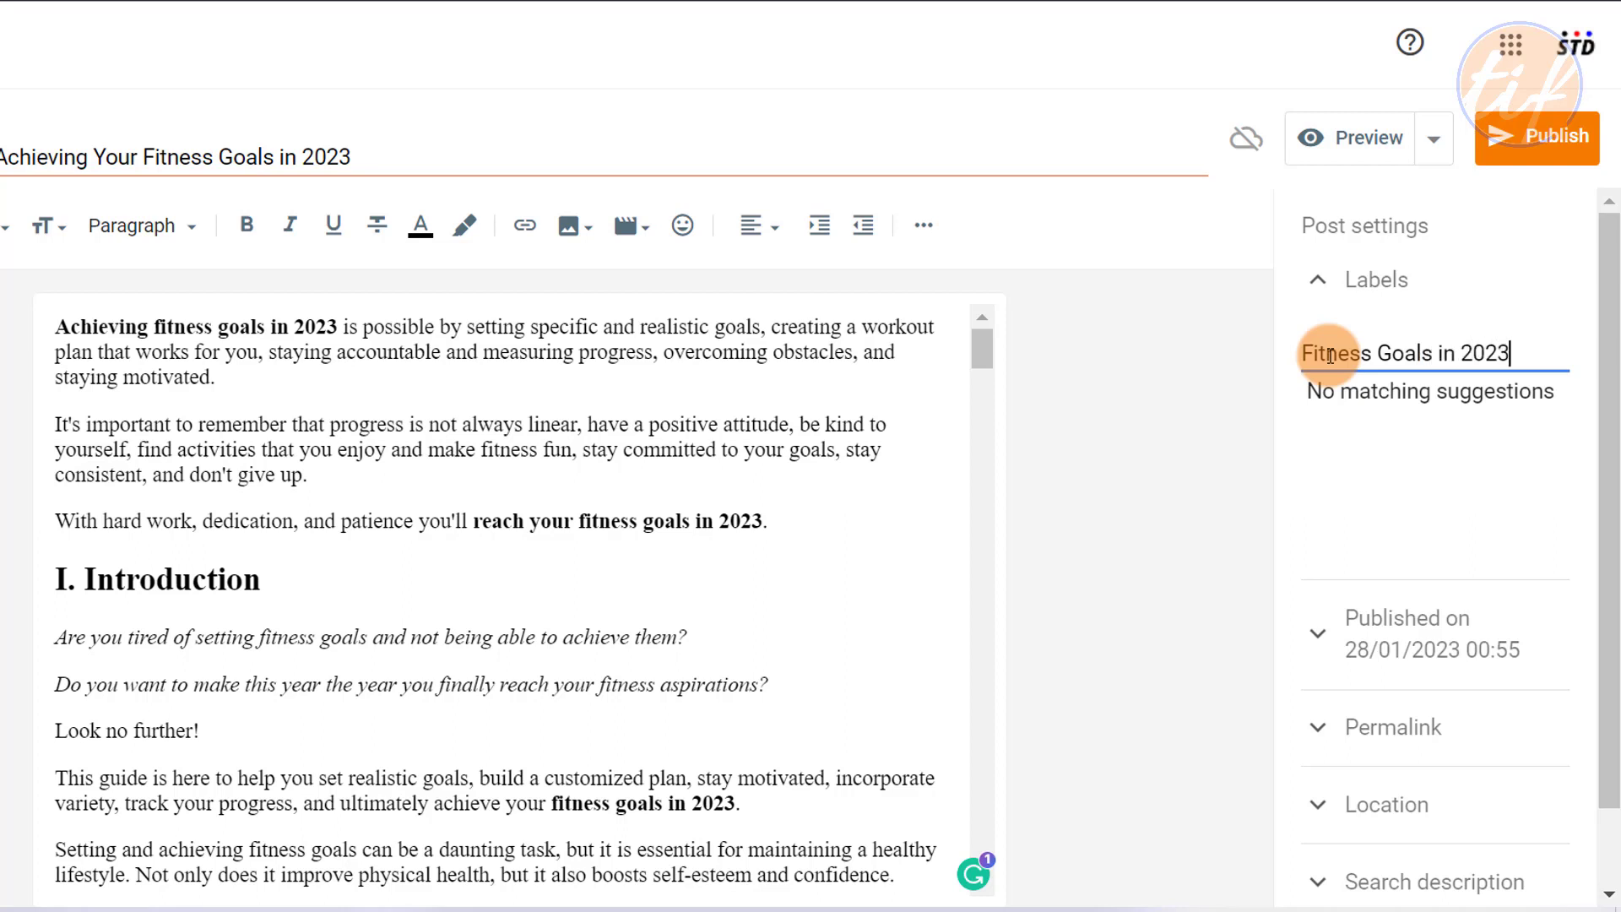
text(,)
- Copy the five quoted keywords from the Word document and paste them into the Blogger post's labels after the first label
key(alt+Tab)
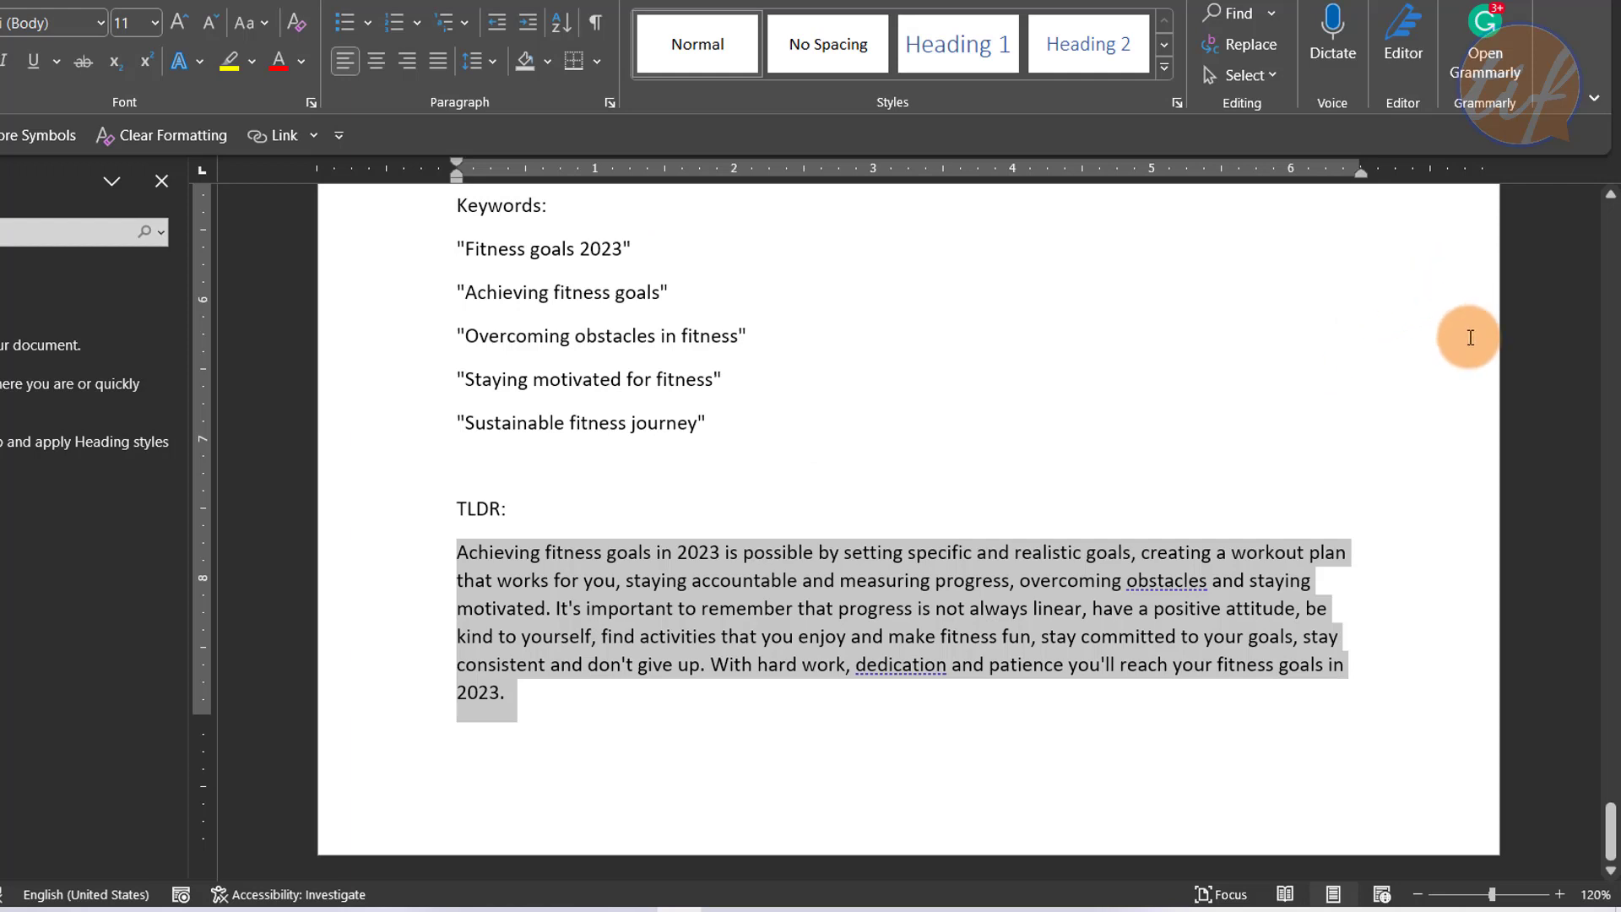
scroll(978, 377, up, 1)
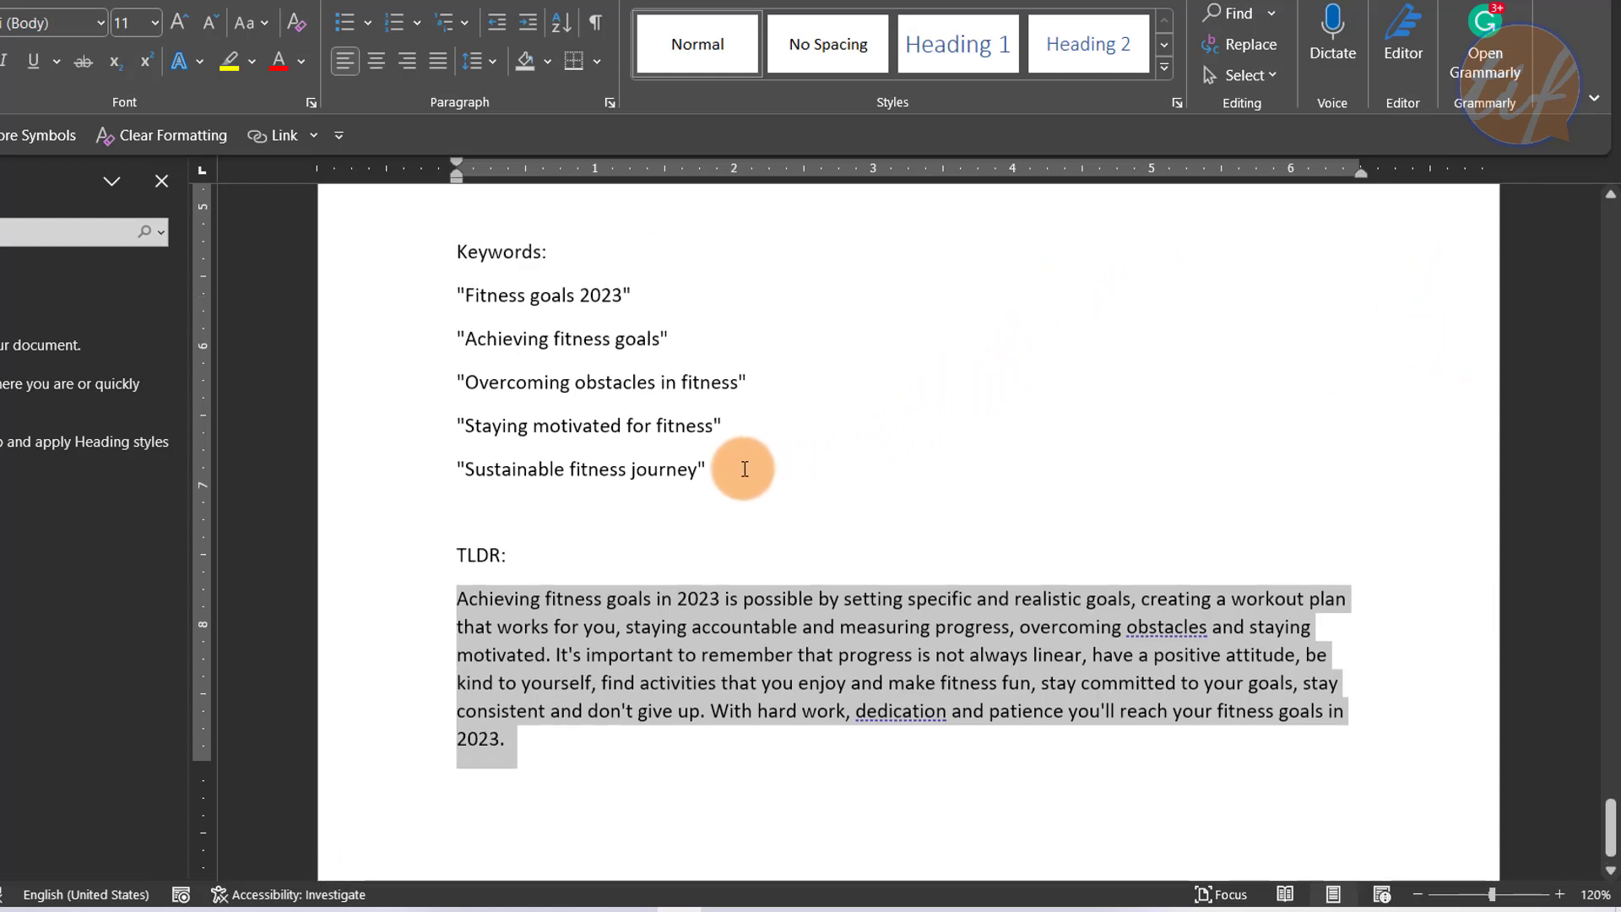
drag(717, 473, 447, 306)
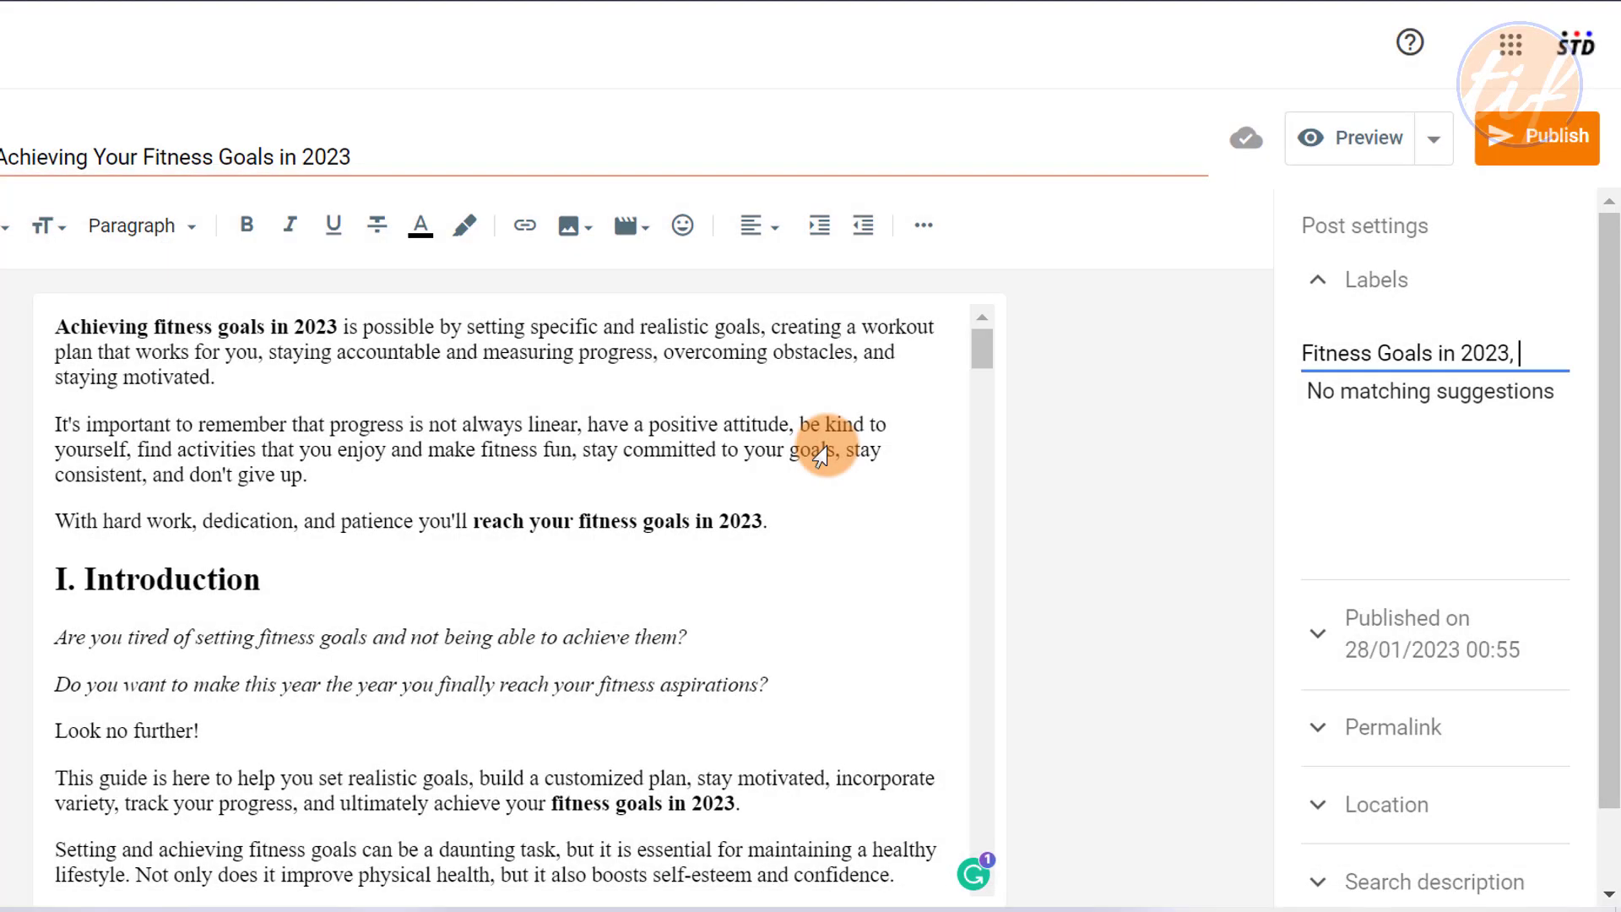
text("Fitness goals 2023" "Achieving fitness goals" "Overcoming obstacles in fitness" "Staying motivated for fitness" "Sustainable fitness journey")
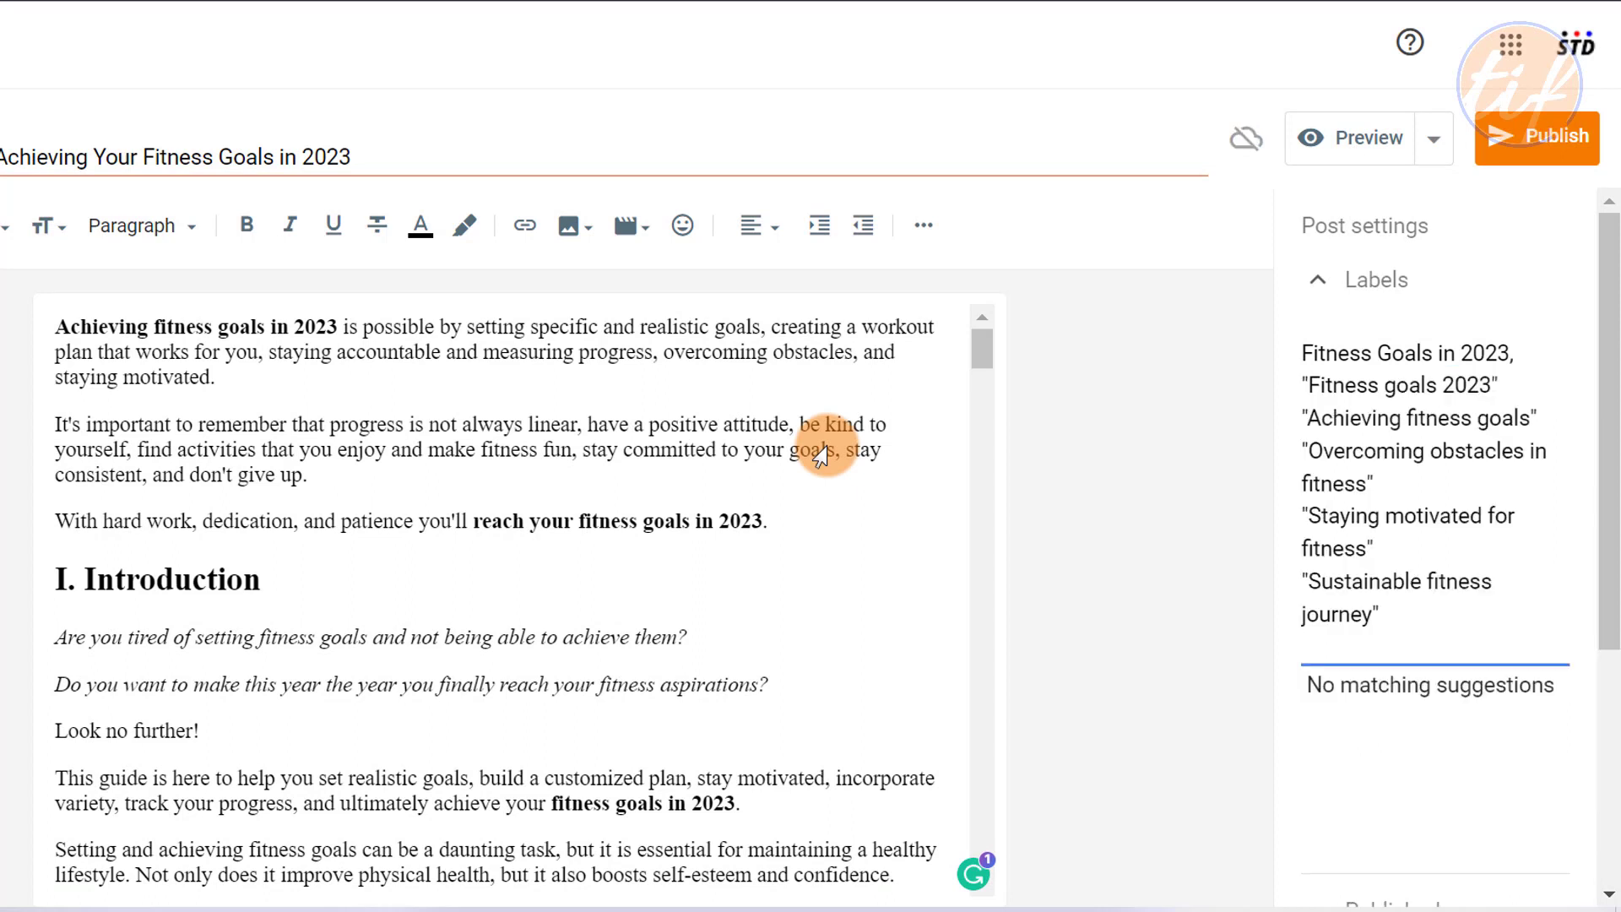
- Remove the quotes around "Sustainable fitness journey" and join it to "Staying motivated for fitness" with a comma in place of its closing quote
key(BackSpace)
key(BackSpace)
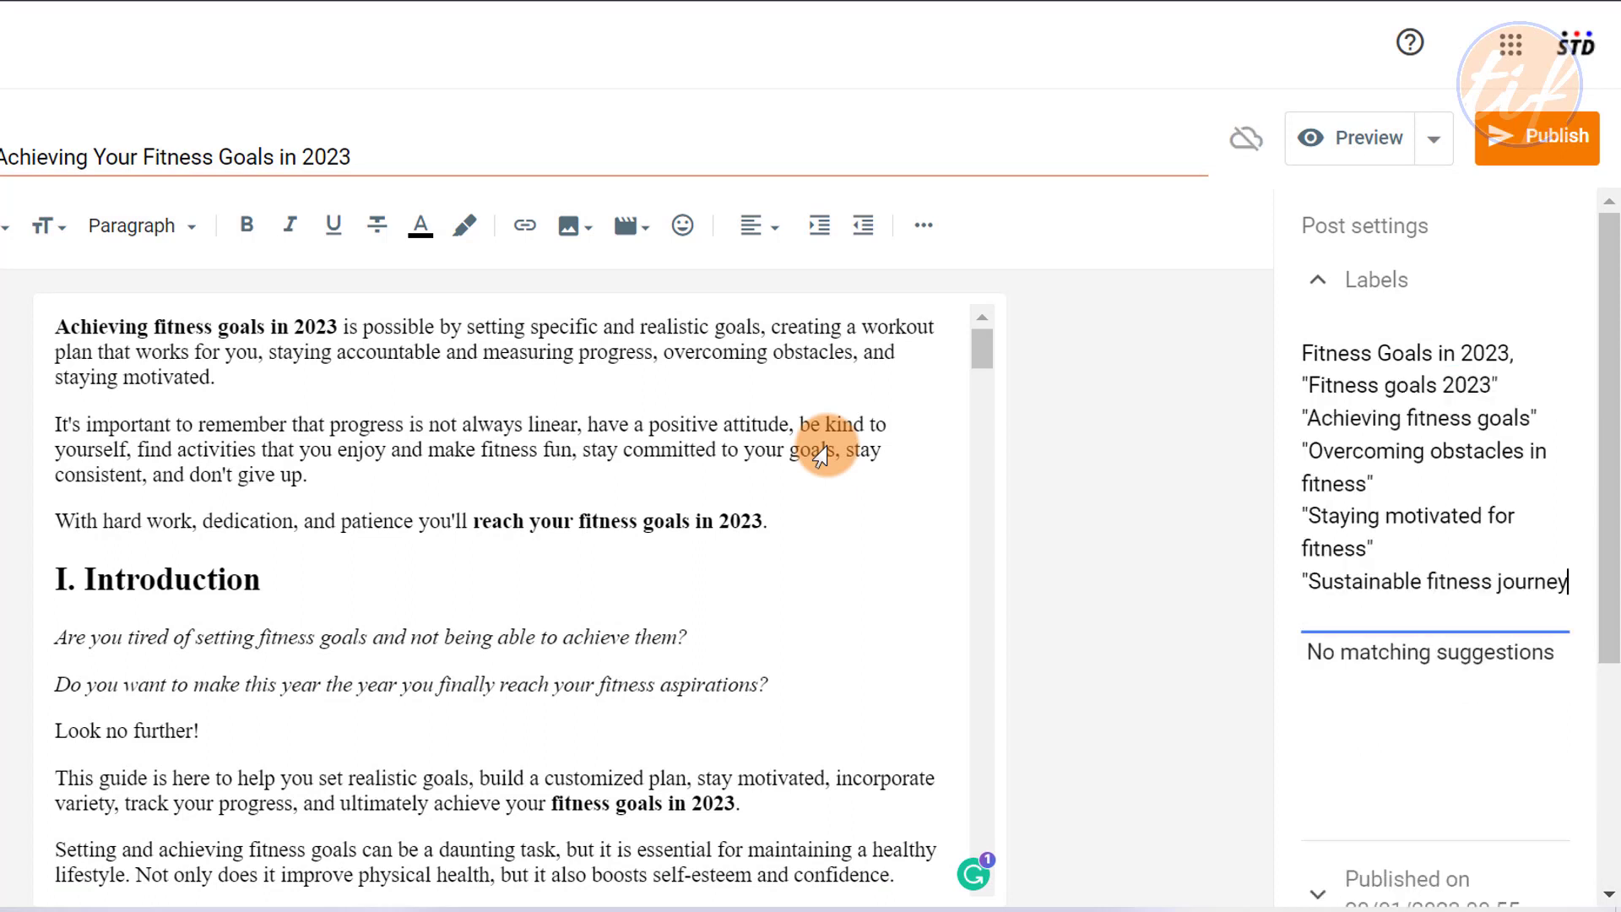
text(,)
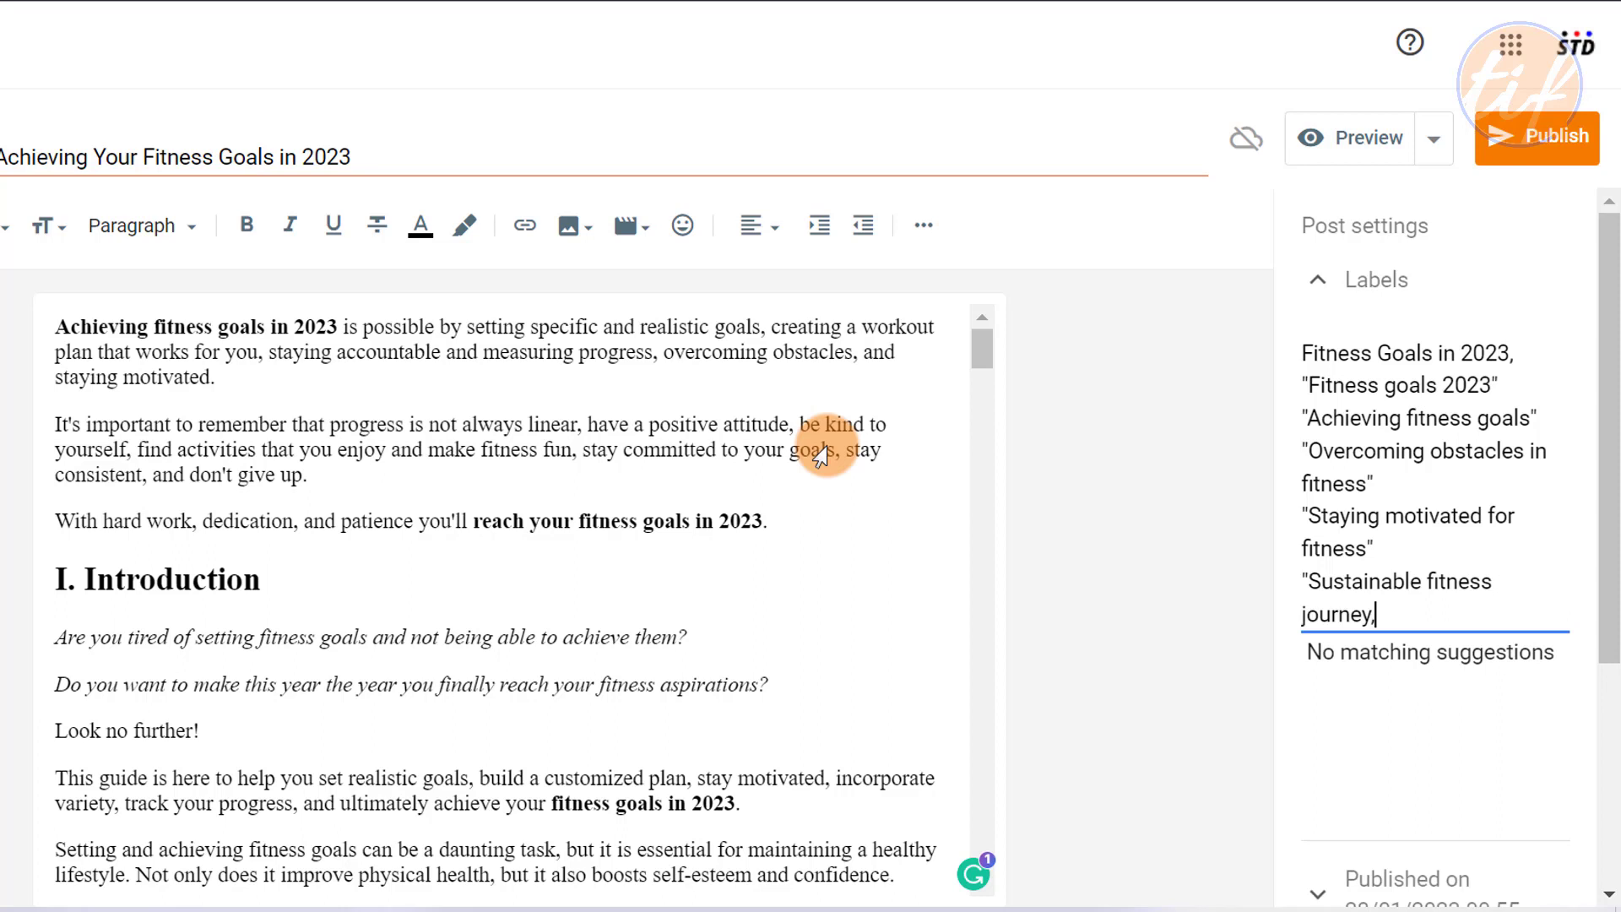
key(Up)
key(Right)
key(Delete)
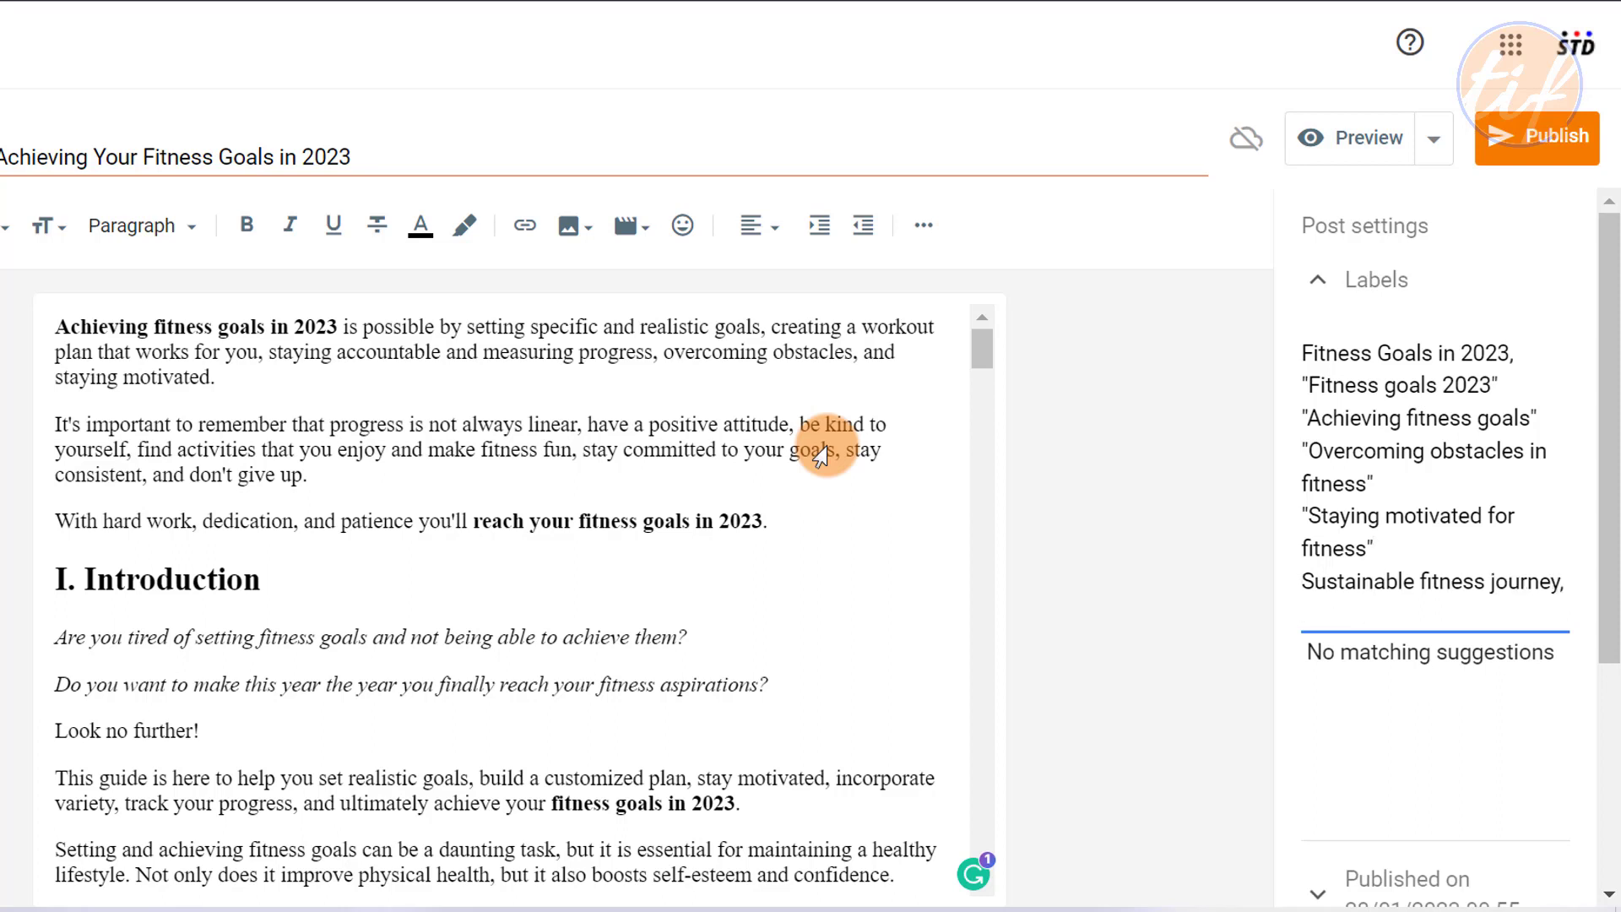
text(,)
key(Delete)
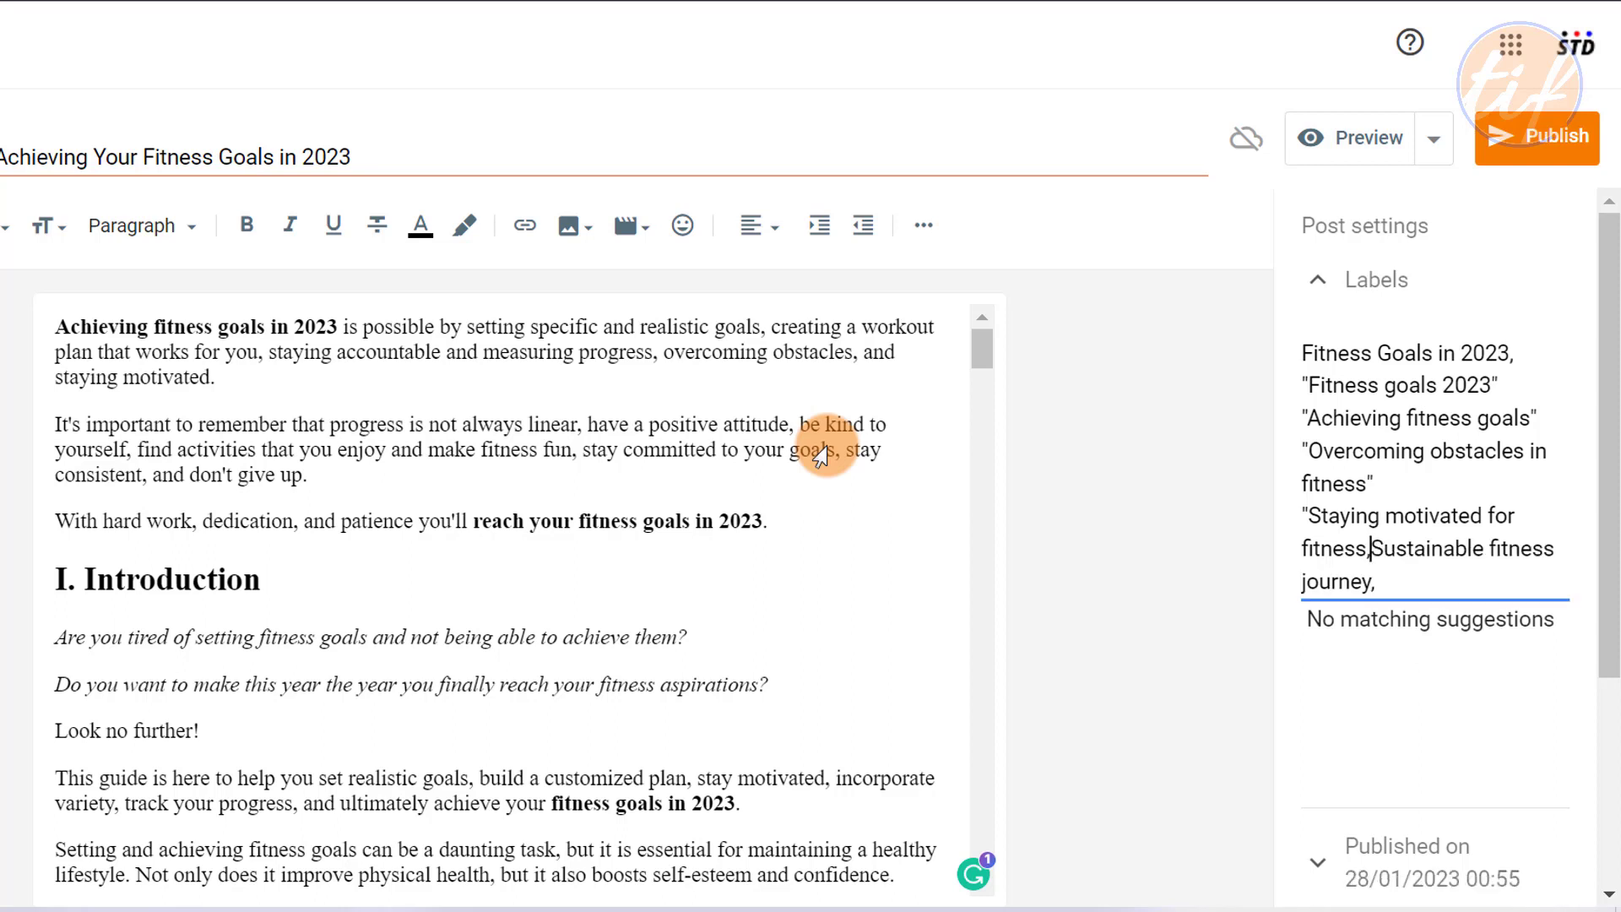
key(BackSpace)
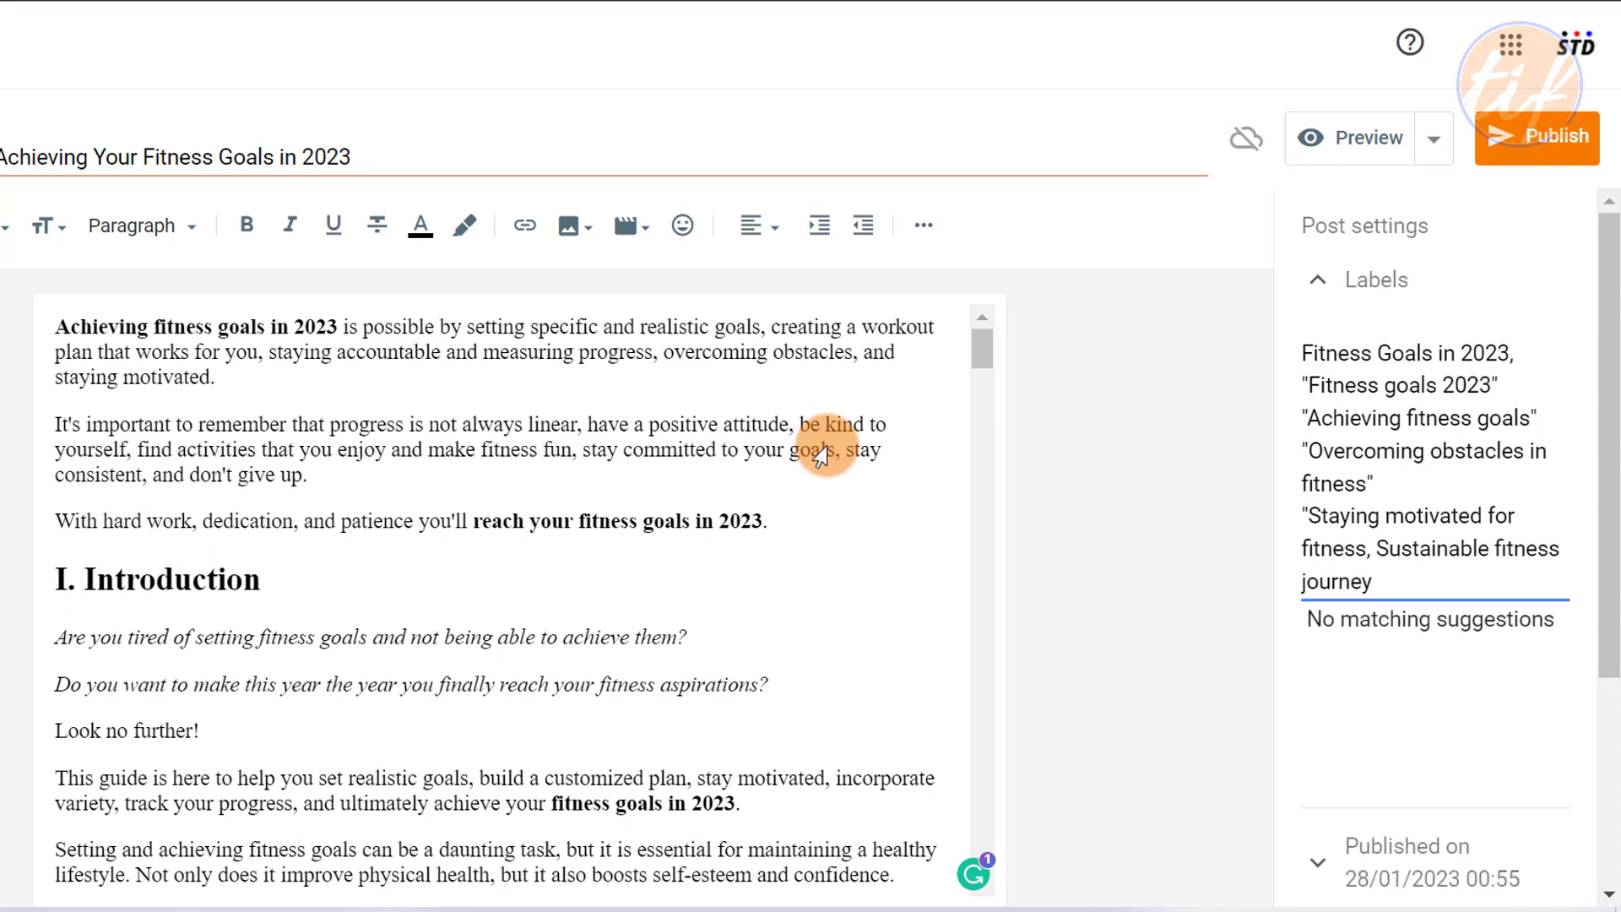
- Delete the duplicate quoted label "Fitness goals 2023" and shorten the first label to "Fitness Goals 2023"
key(Up)
key(Up)
key(Up)
key(Home)
key(shift+End)
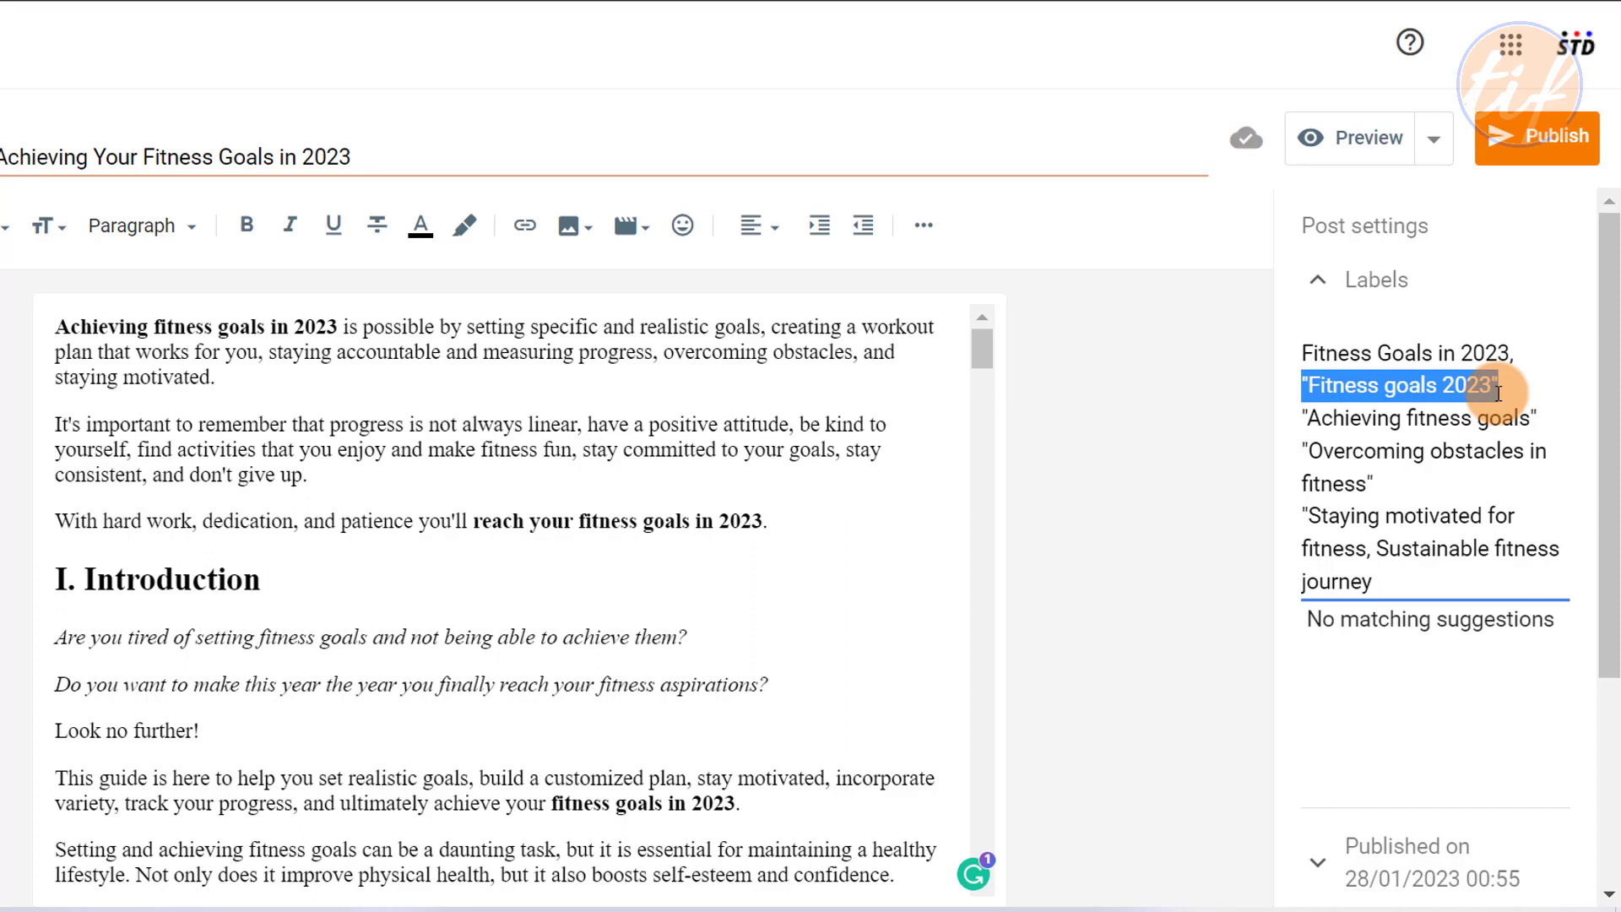
key(BackSpace)
key(Left)
key(Left)
key(BackSpace)
key(BackSpace)
key(BackSpace)
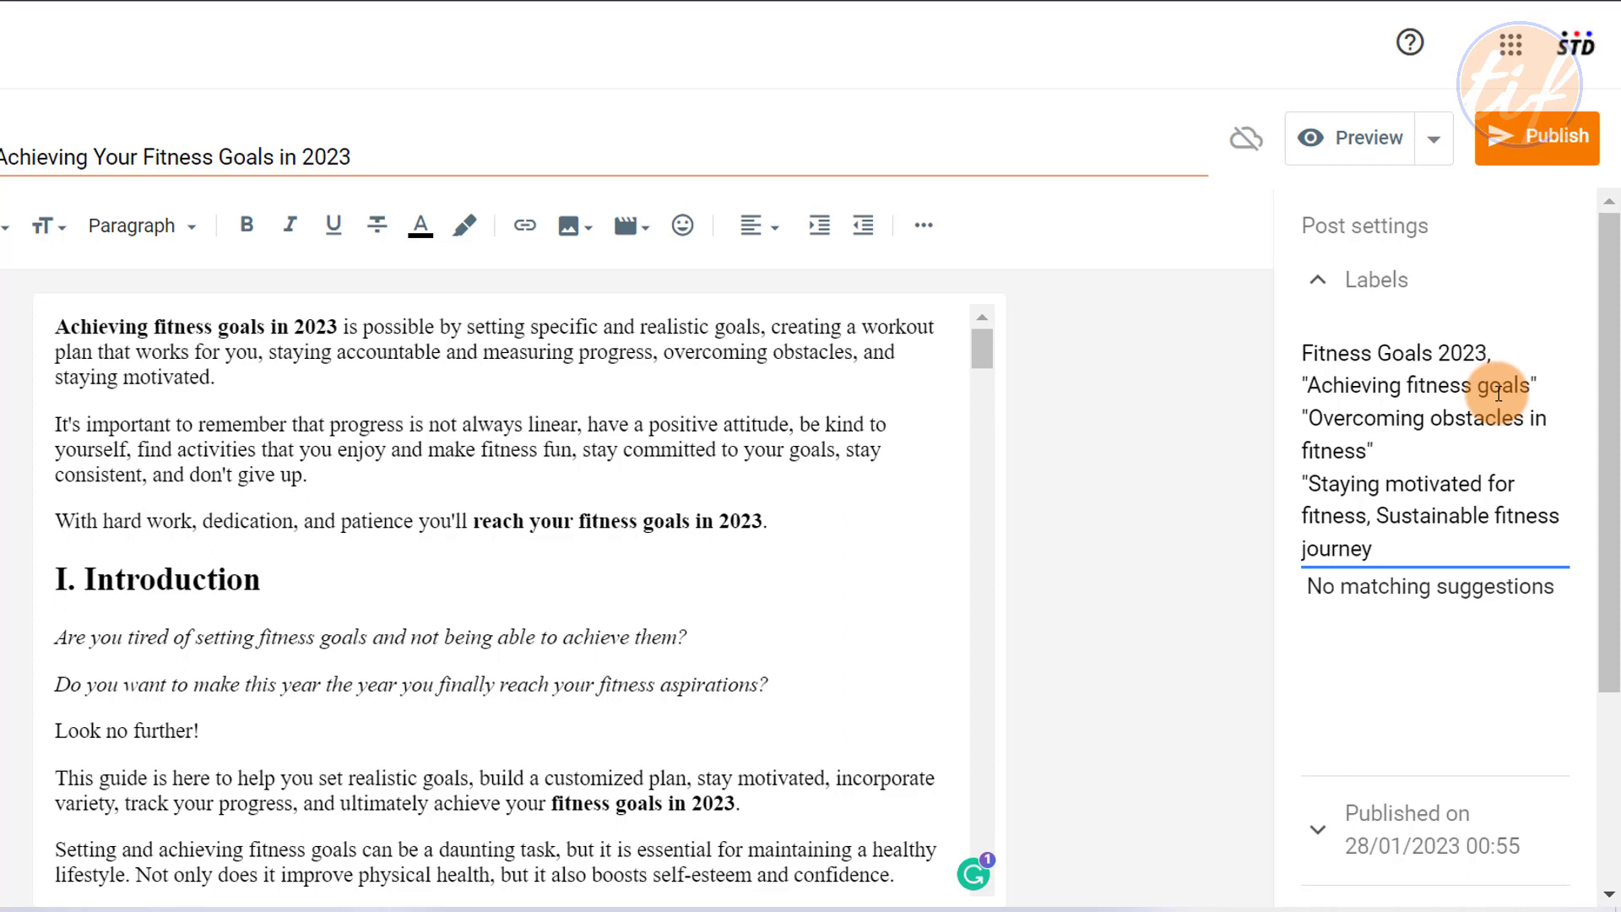
- Strip the remaining quotes from the "Achieving", "Overcoming" and "Staying motivated" labels, separate them with commas, and collapse the label settings
key(BackSpace)
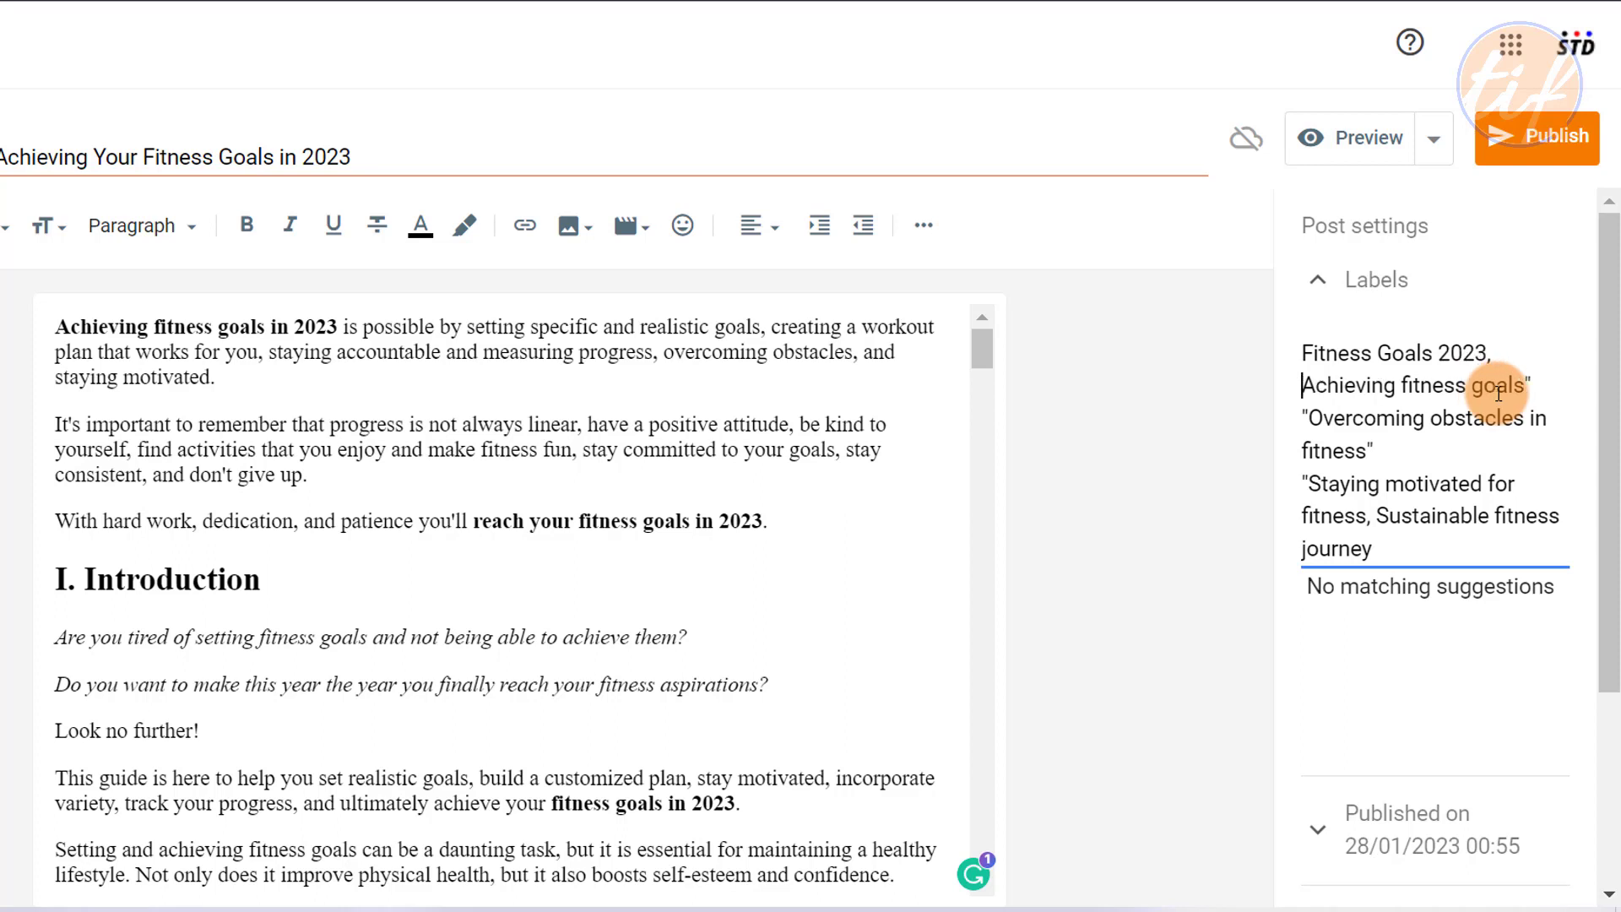
key(BackSpace)
key(Right)
key(Delete)
key(Down)
key(Down)
key(BackSpace)
key(BackSpace)
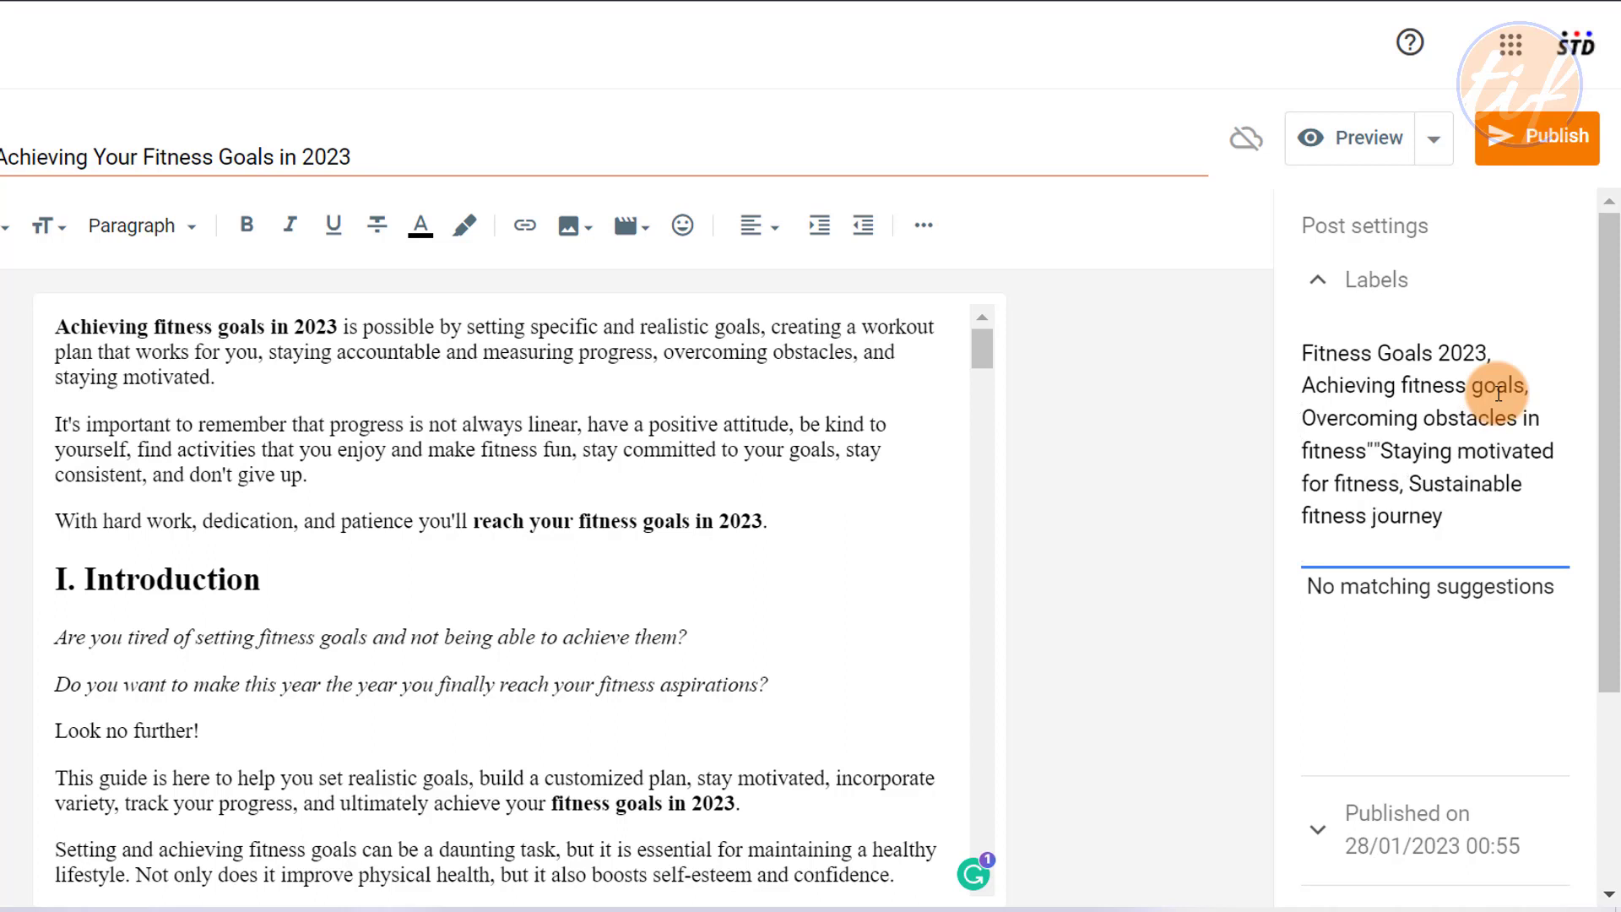
text(,)
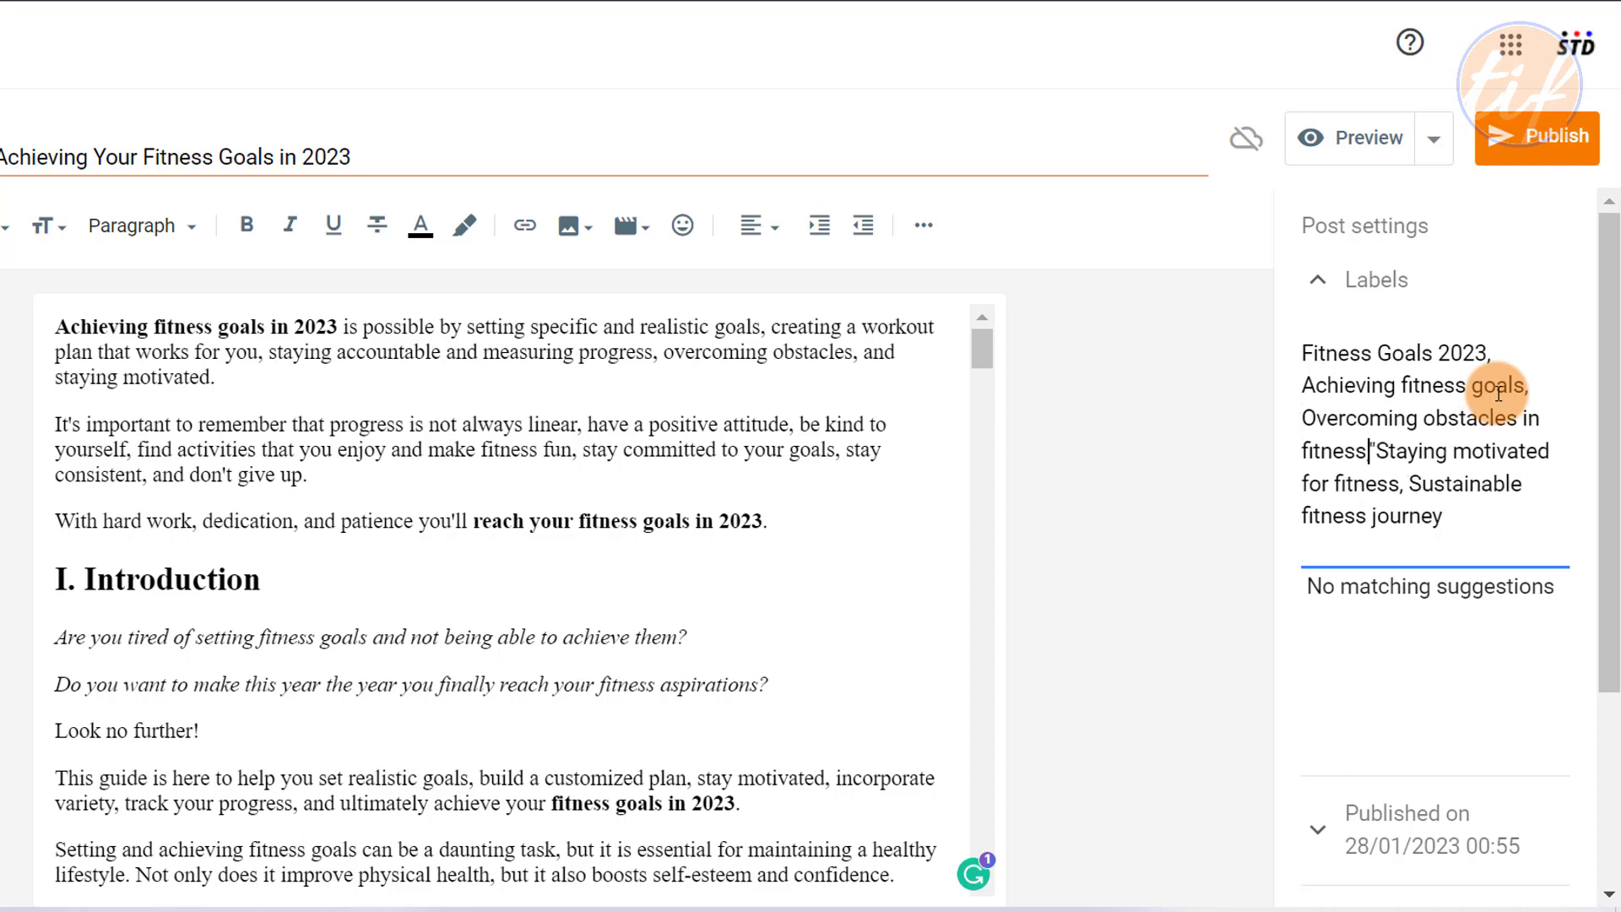
key(Delete)
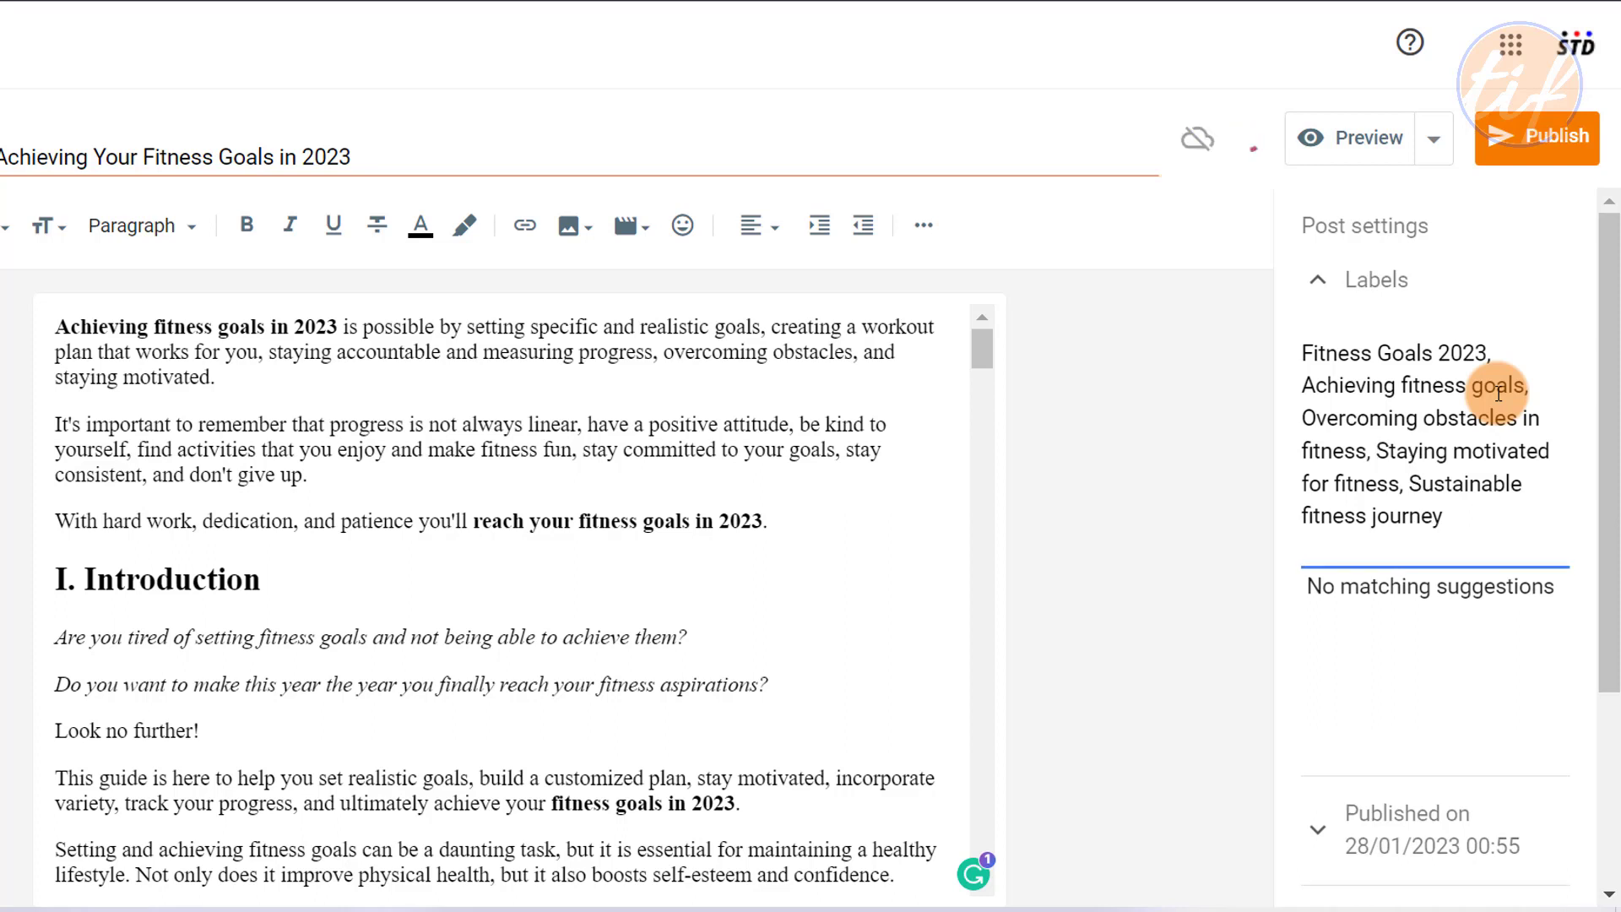
key(Up)
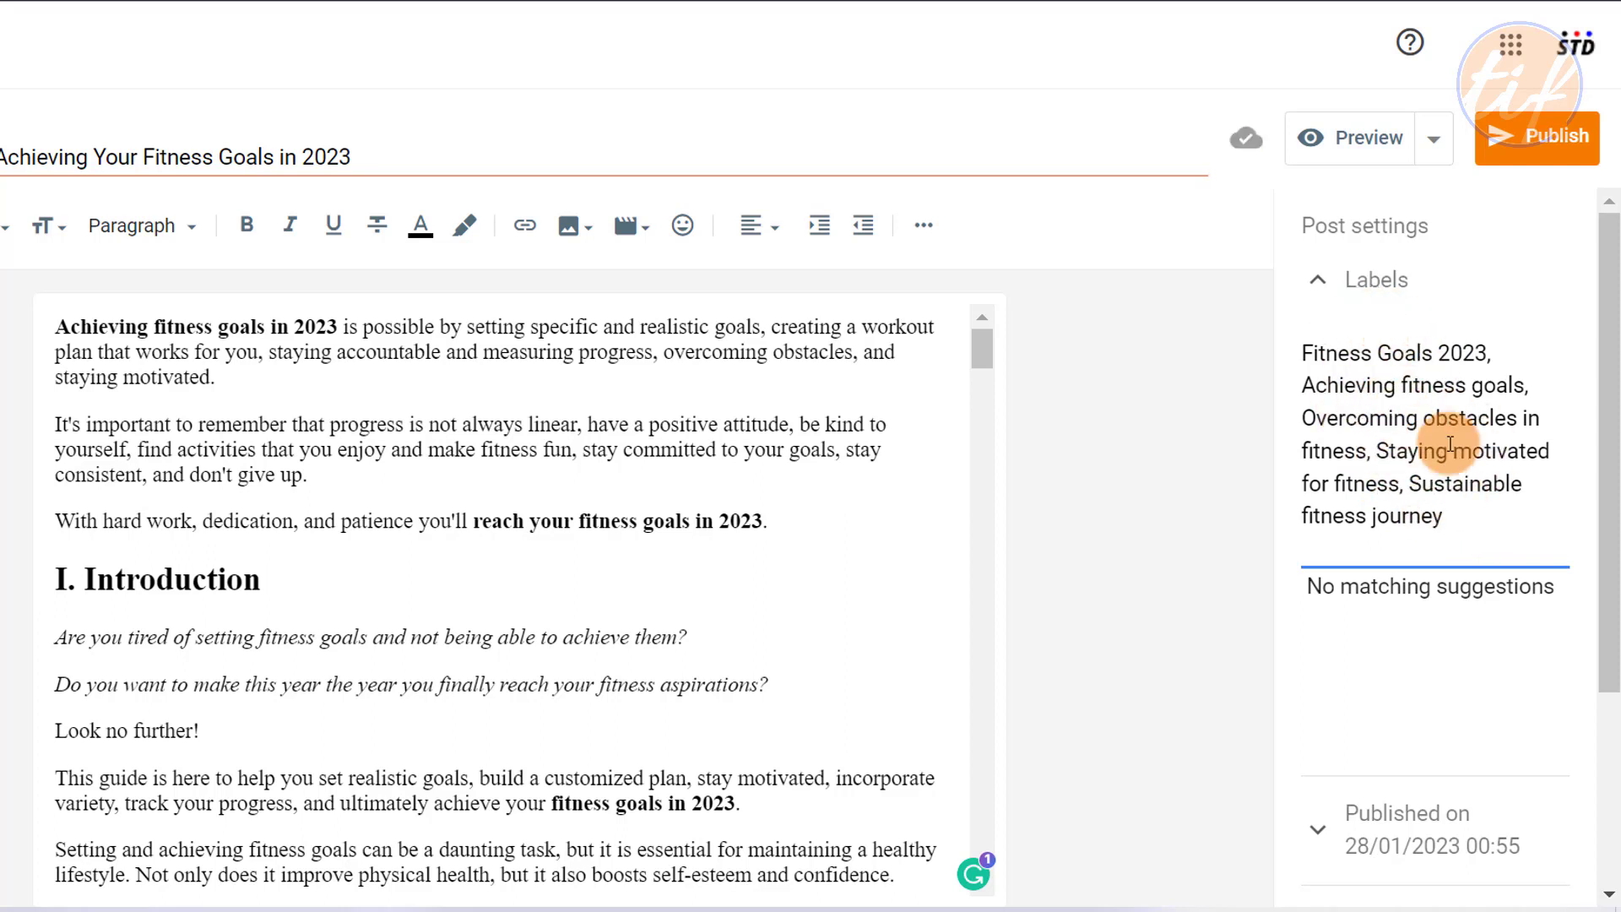
click(1315, 290)
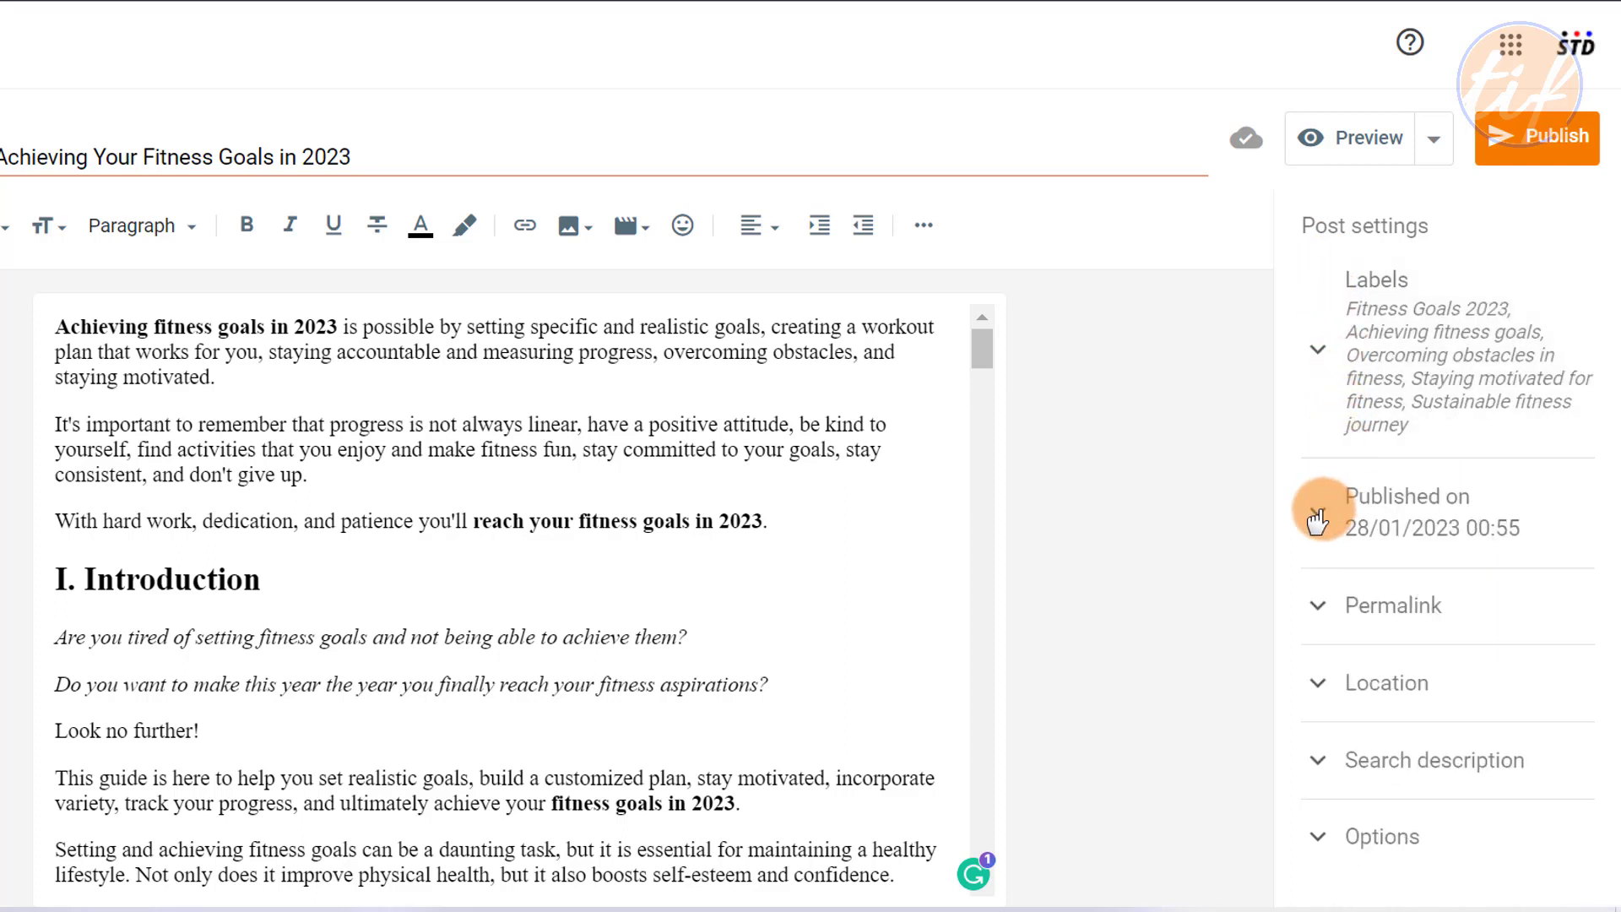
- Set the post's publication date and time to Automatic
click(1315, 518)
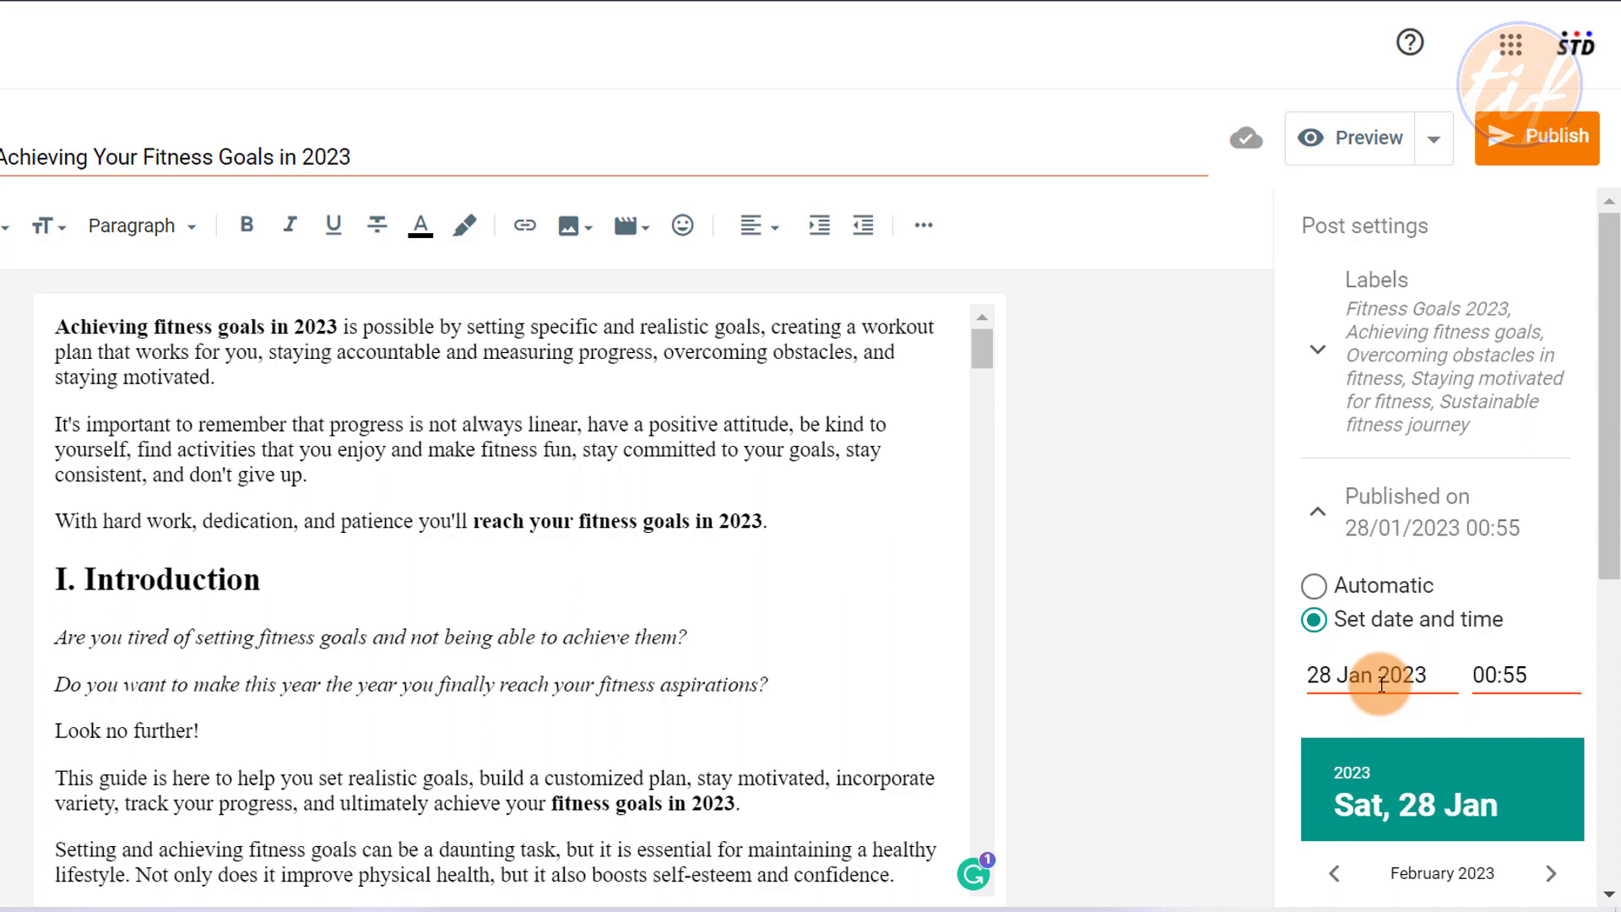
click(1313, 588)
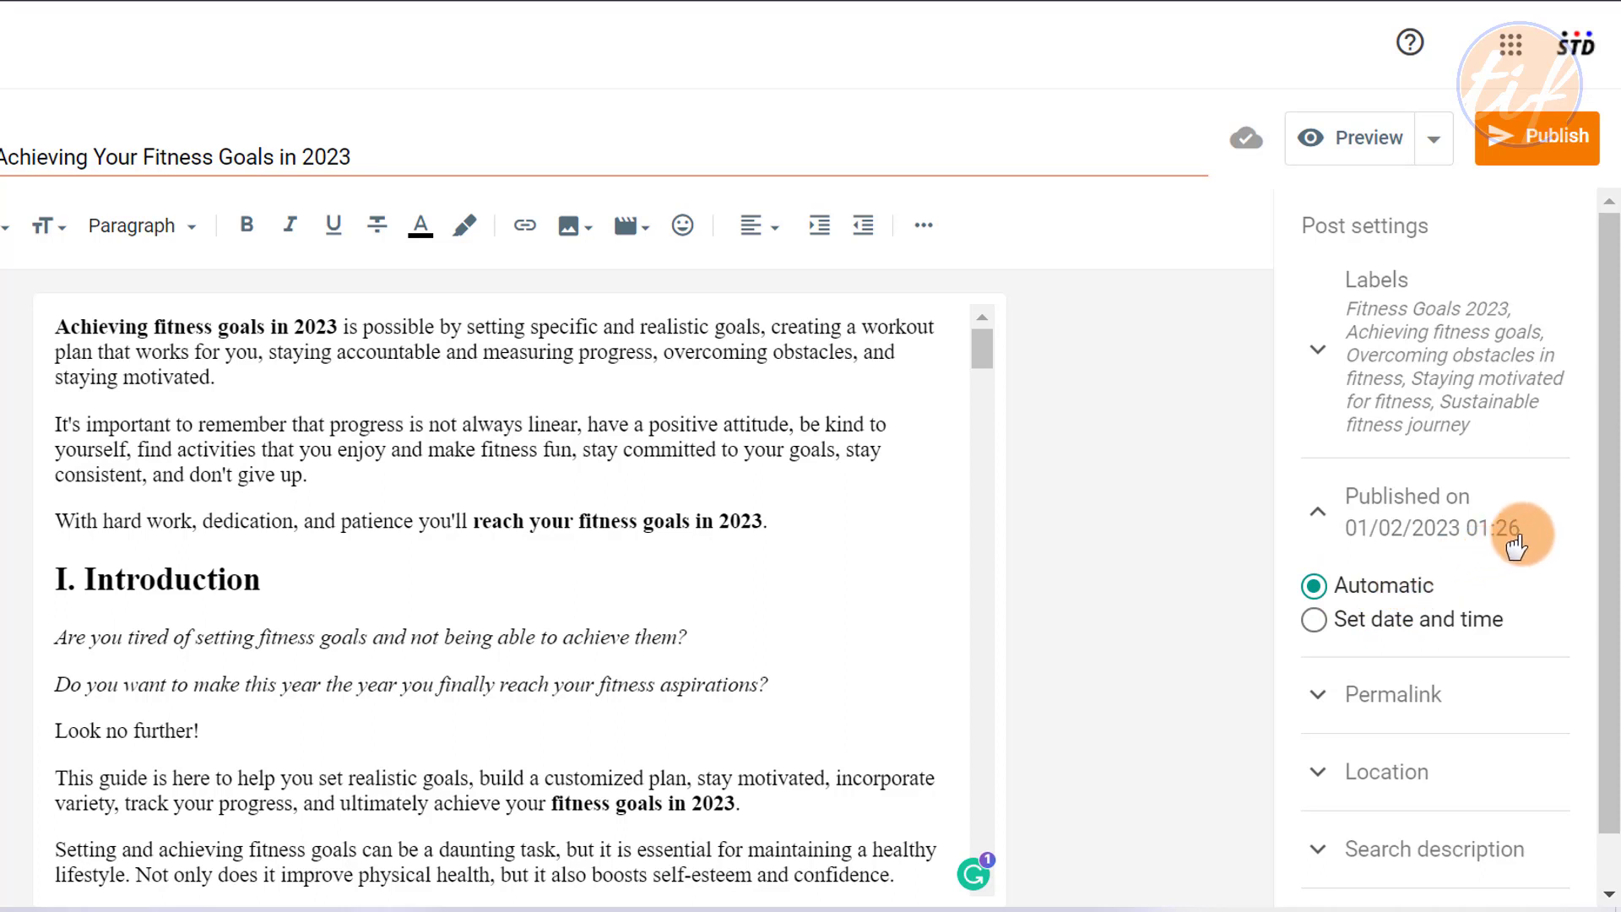
- Collapse the publication date settings and switch the post to a custom permalink reading "fitness-goals"
click(1316, 516)
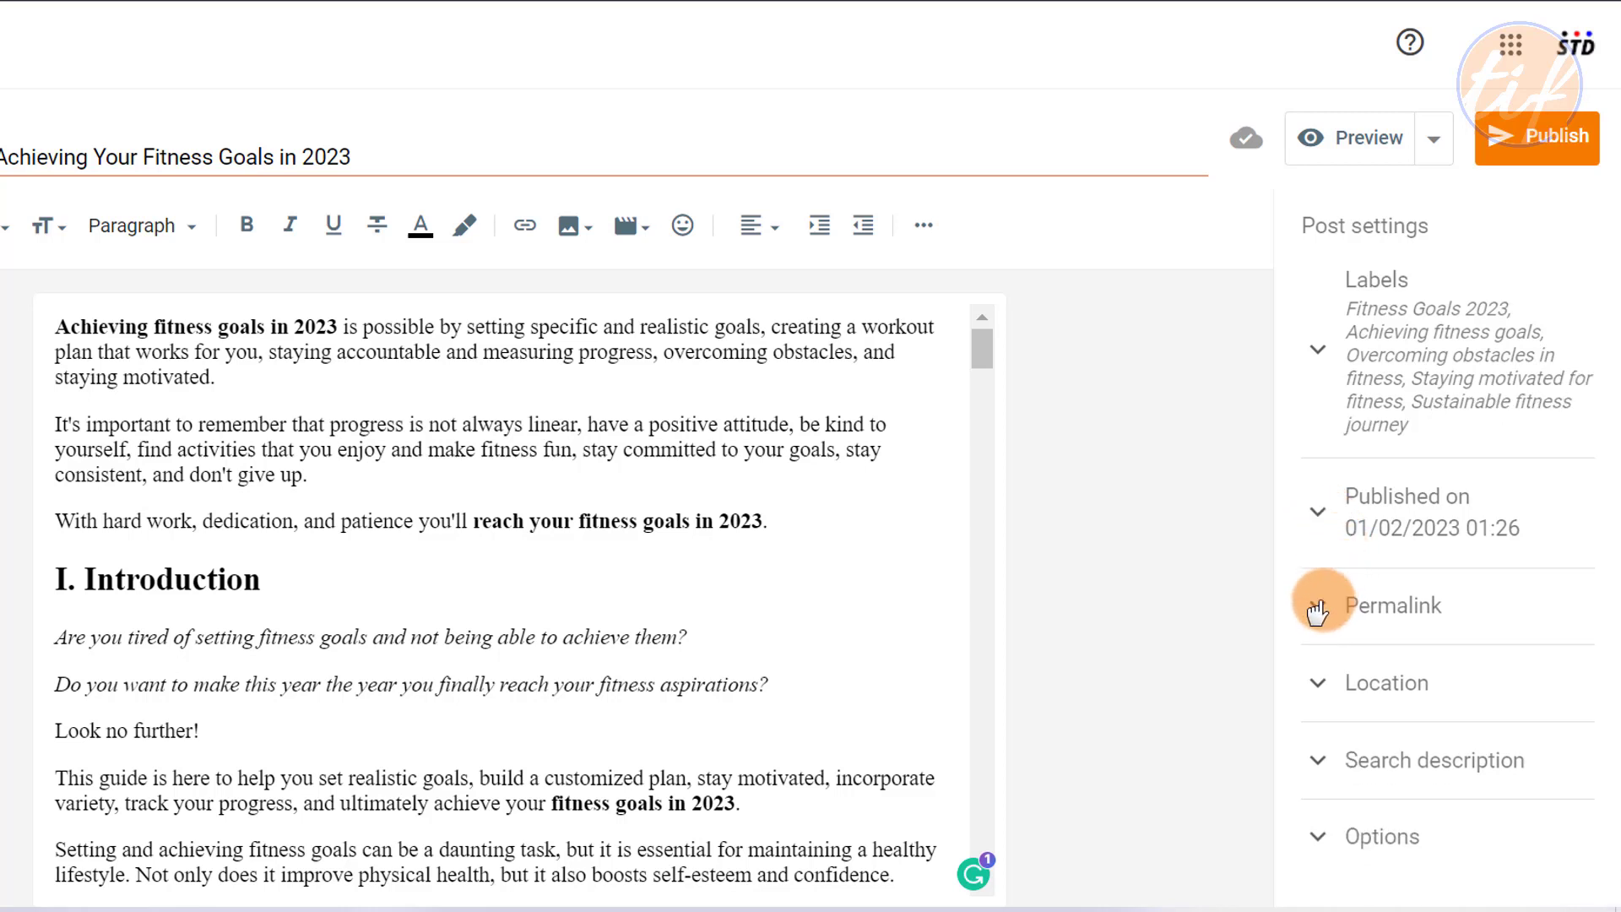
click(1316, 619)
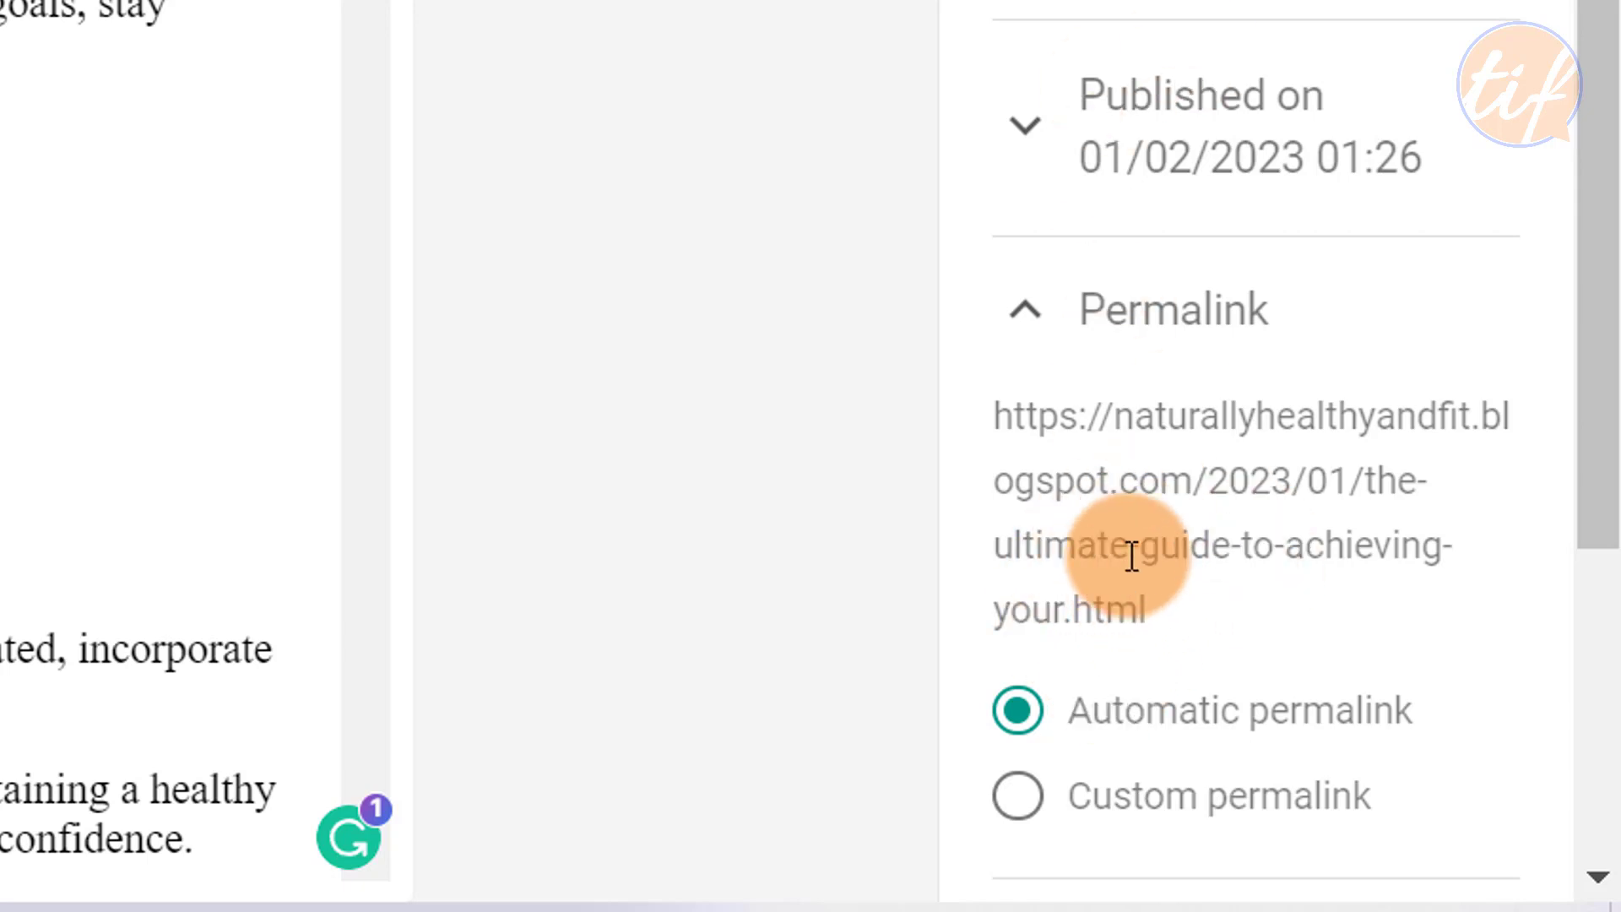
scroll(1049, 654, down, 2)
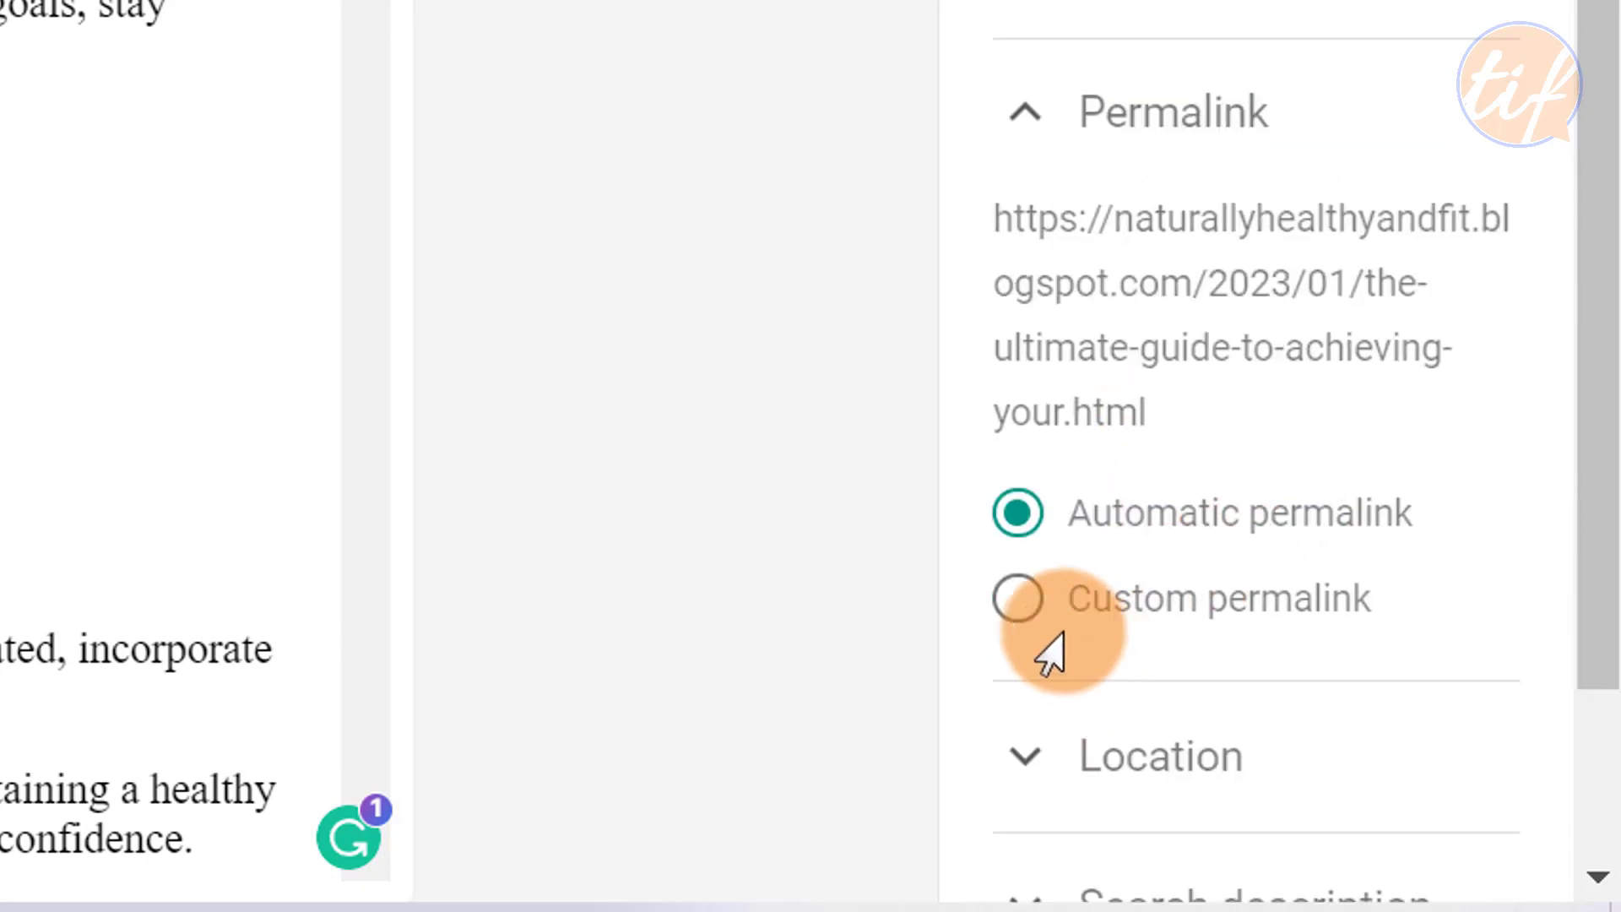
click(1017, 601)
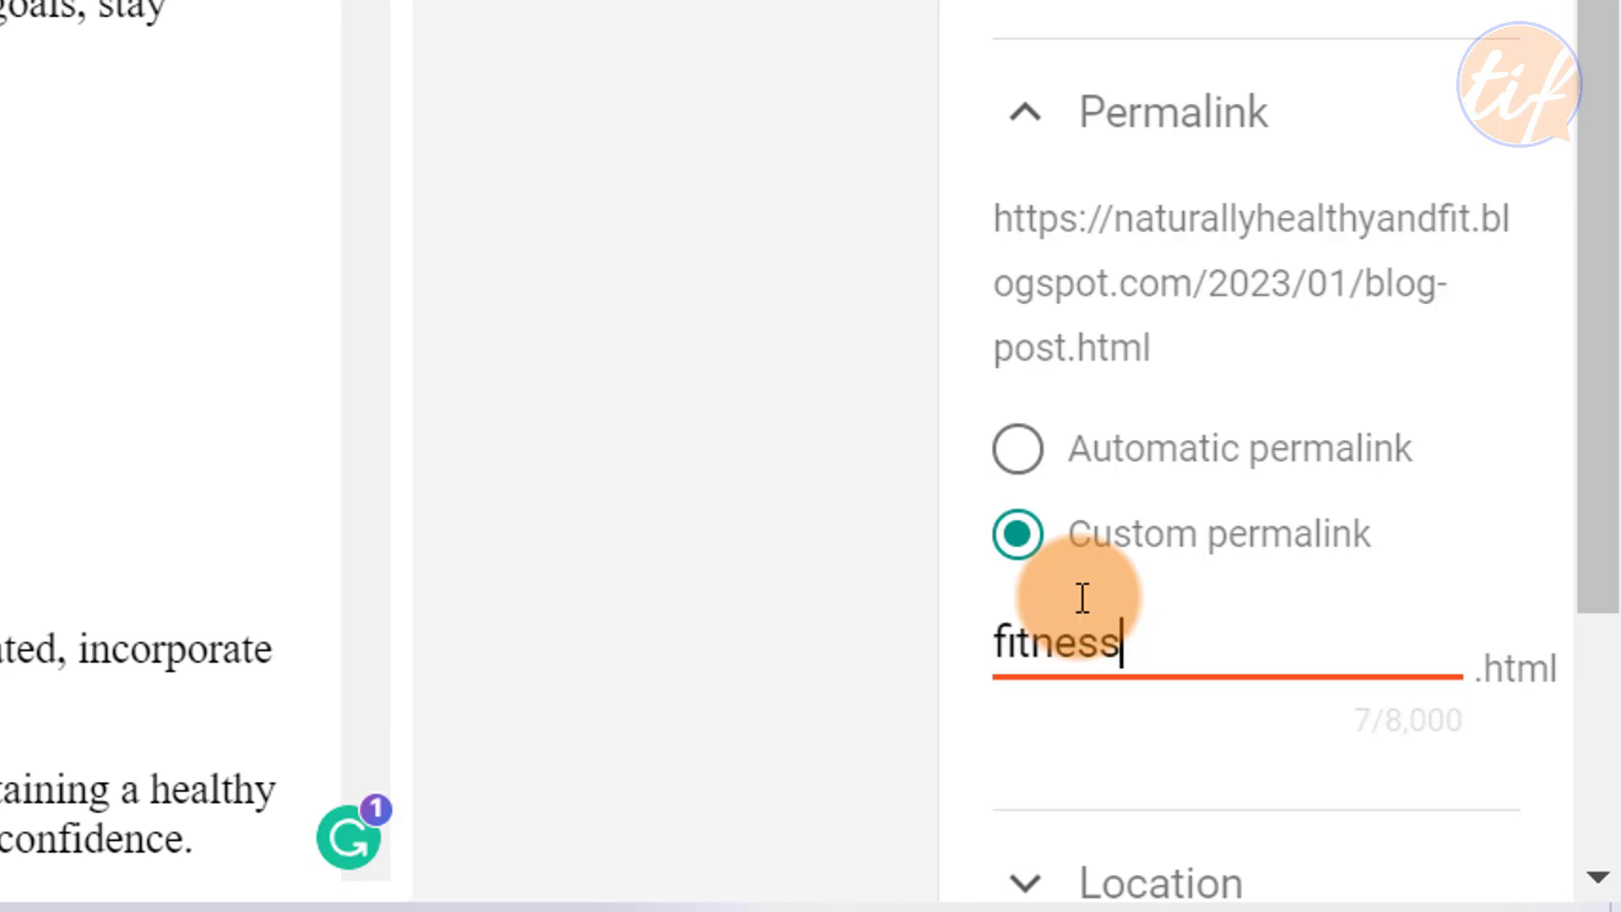
text(fitness-goals)
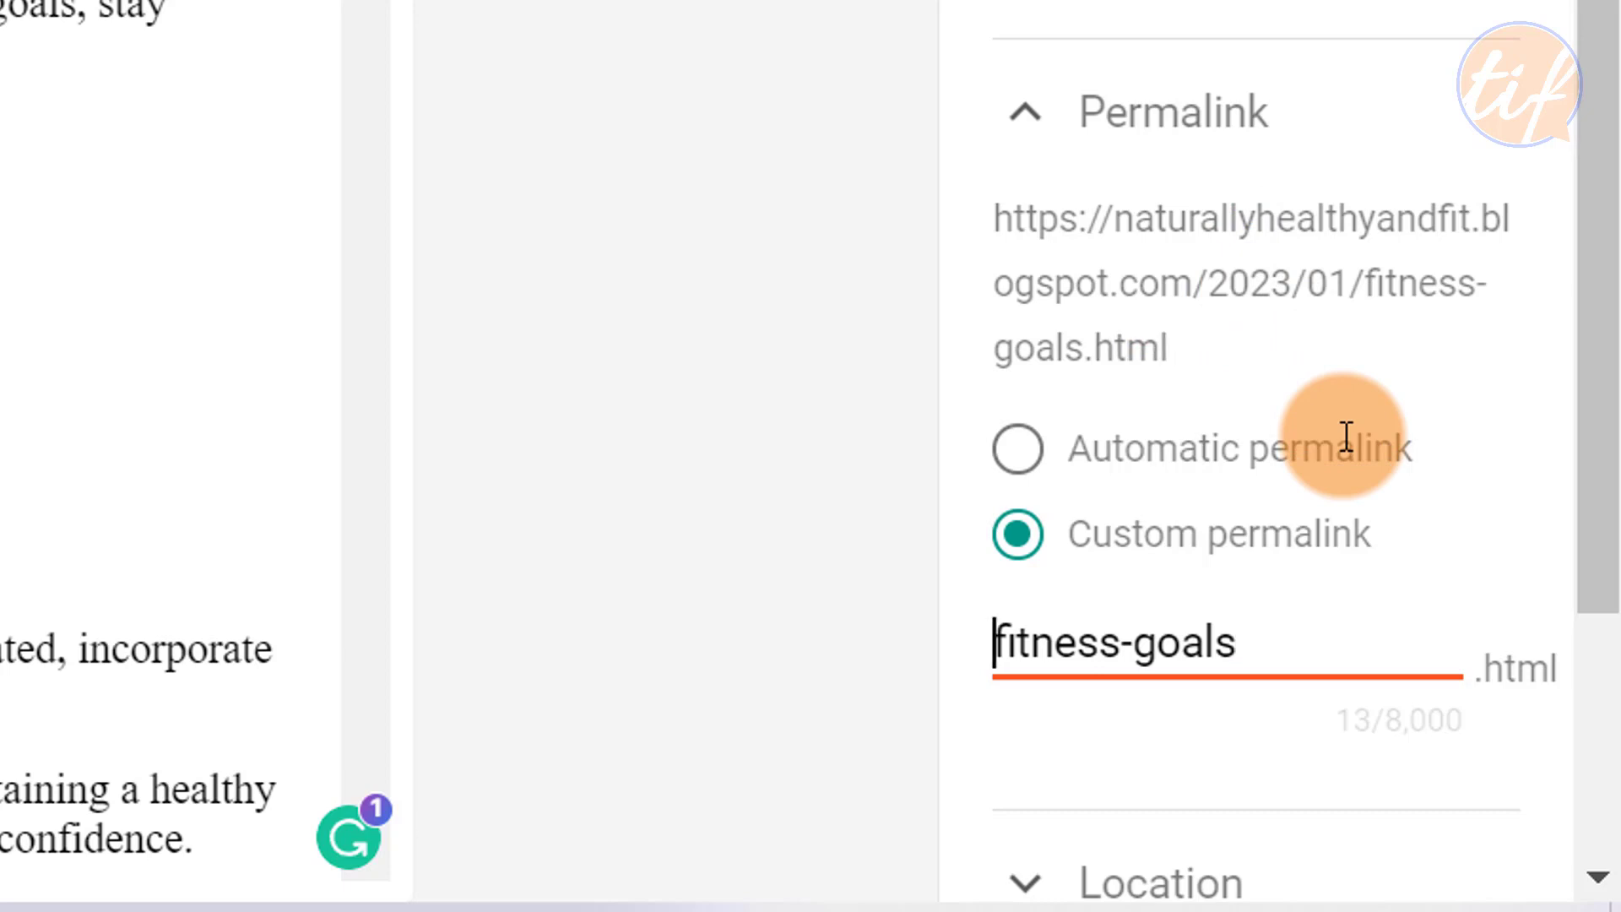
- Extend the custom permalink to "ultimate-guide-to-your-fitness-goals", check it in the address preview, and collapse the permalink settings
text(ultima)
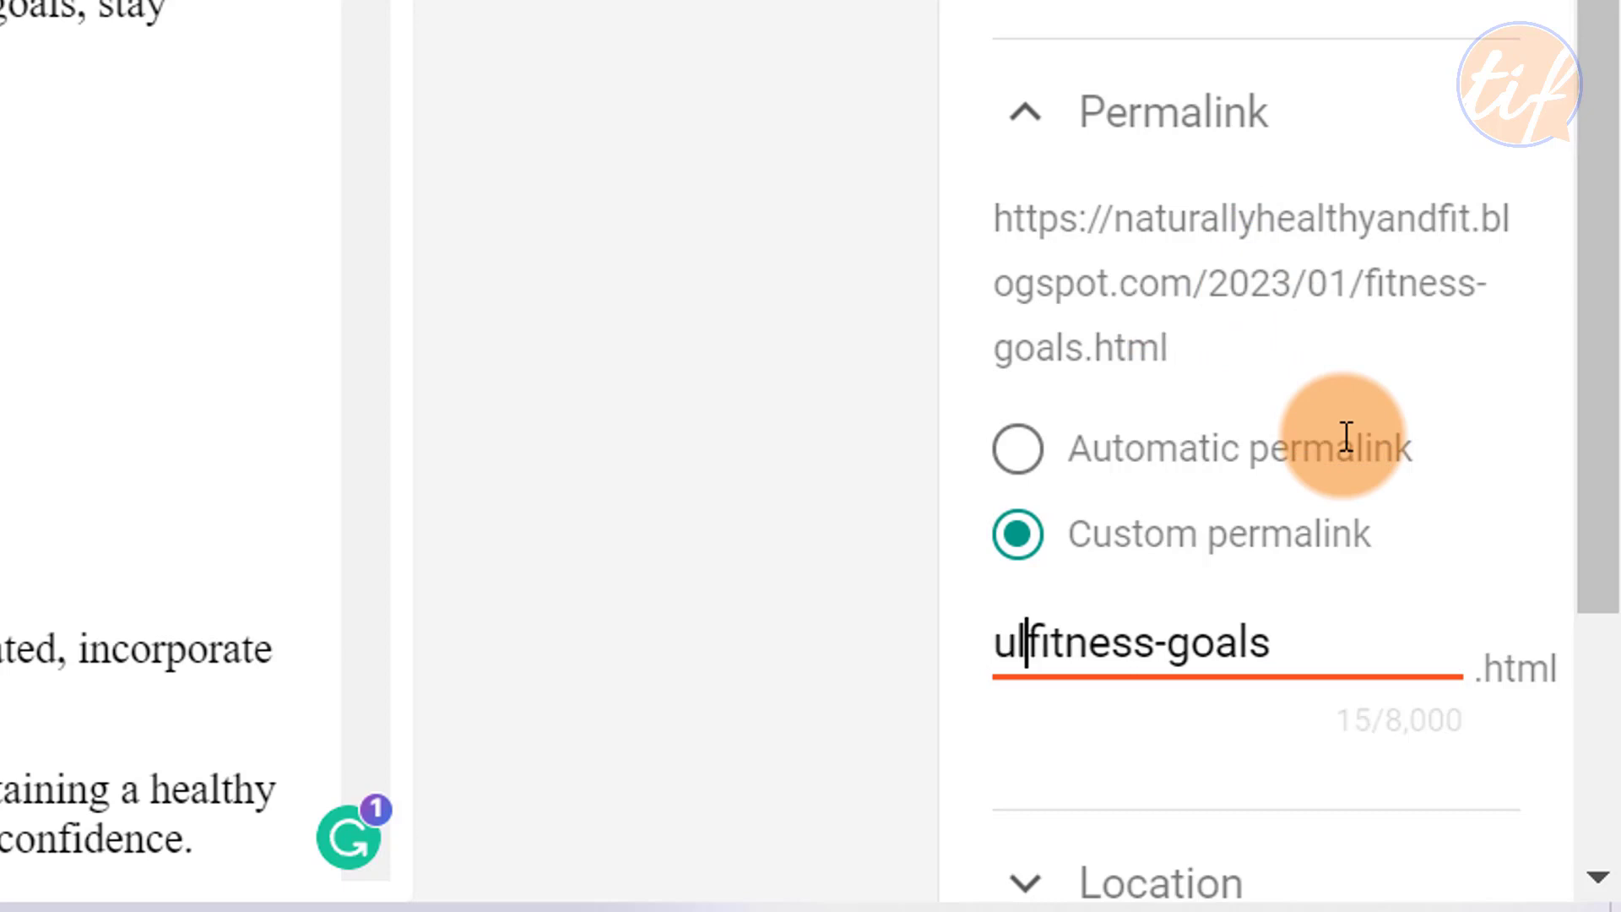
text(te)
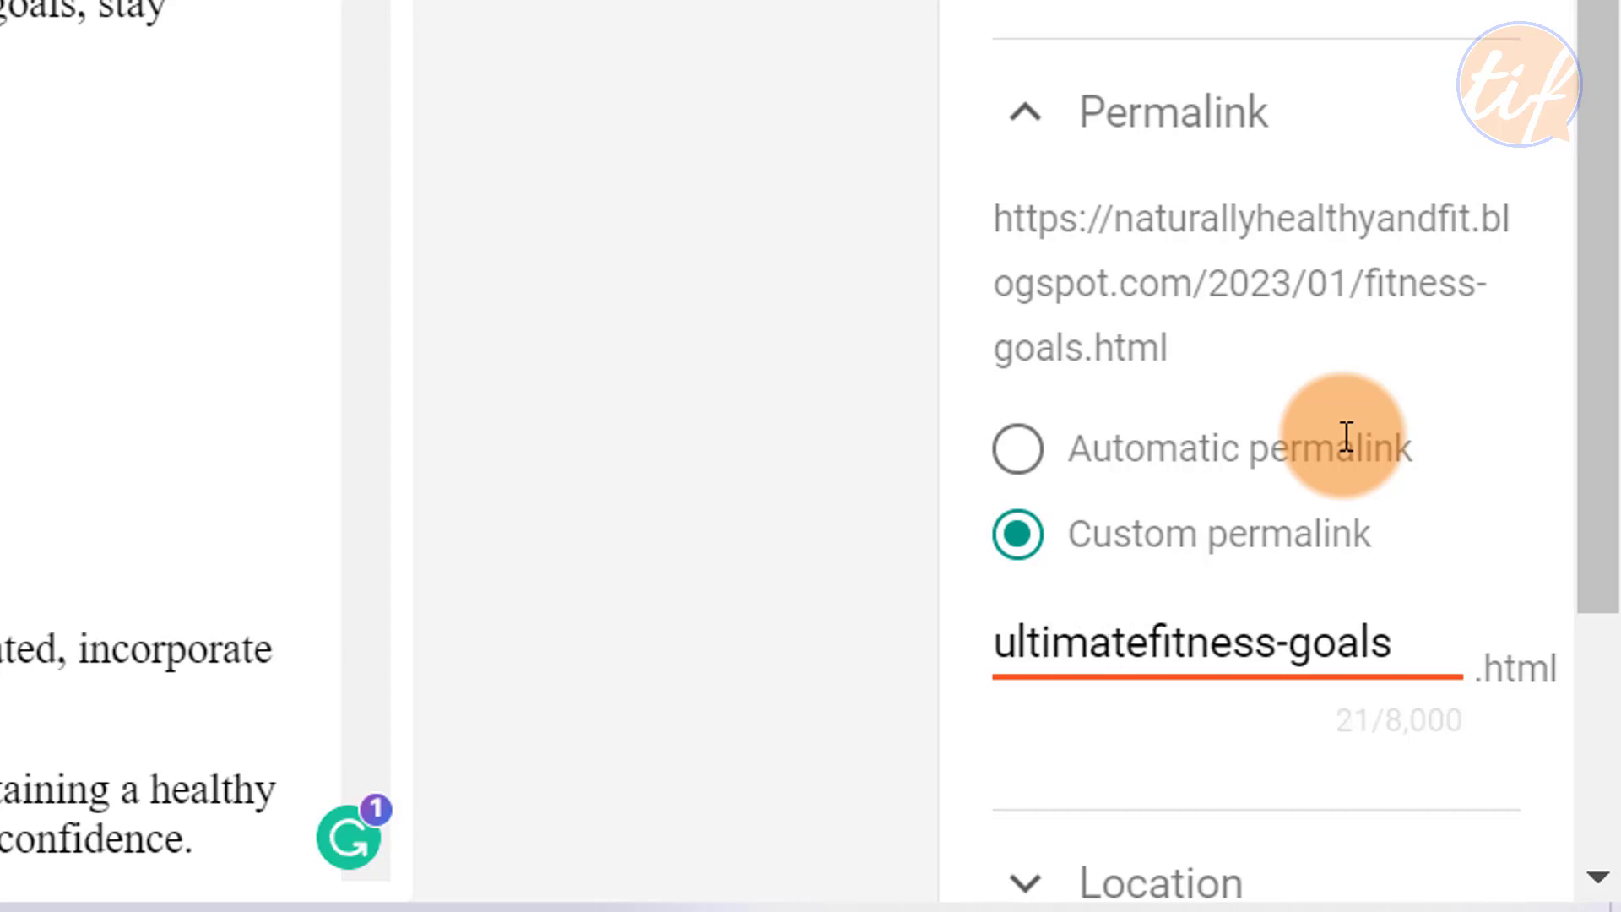
text(-guide-)
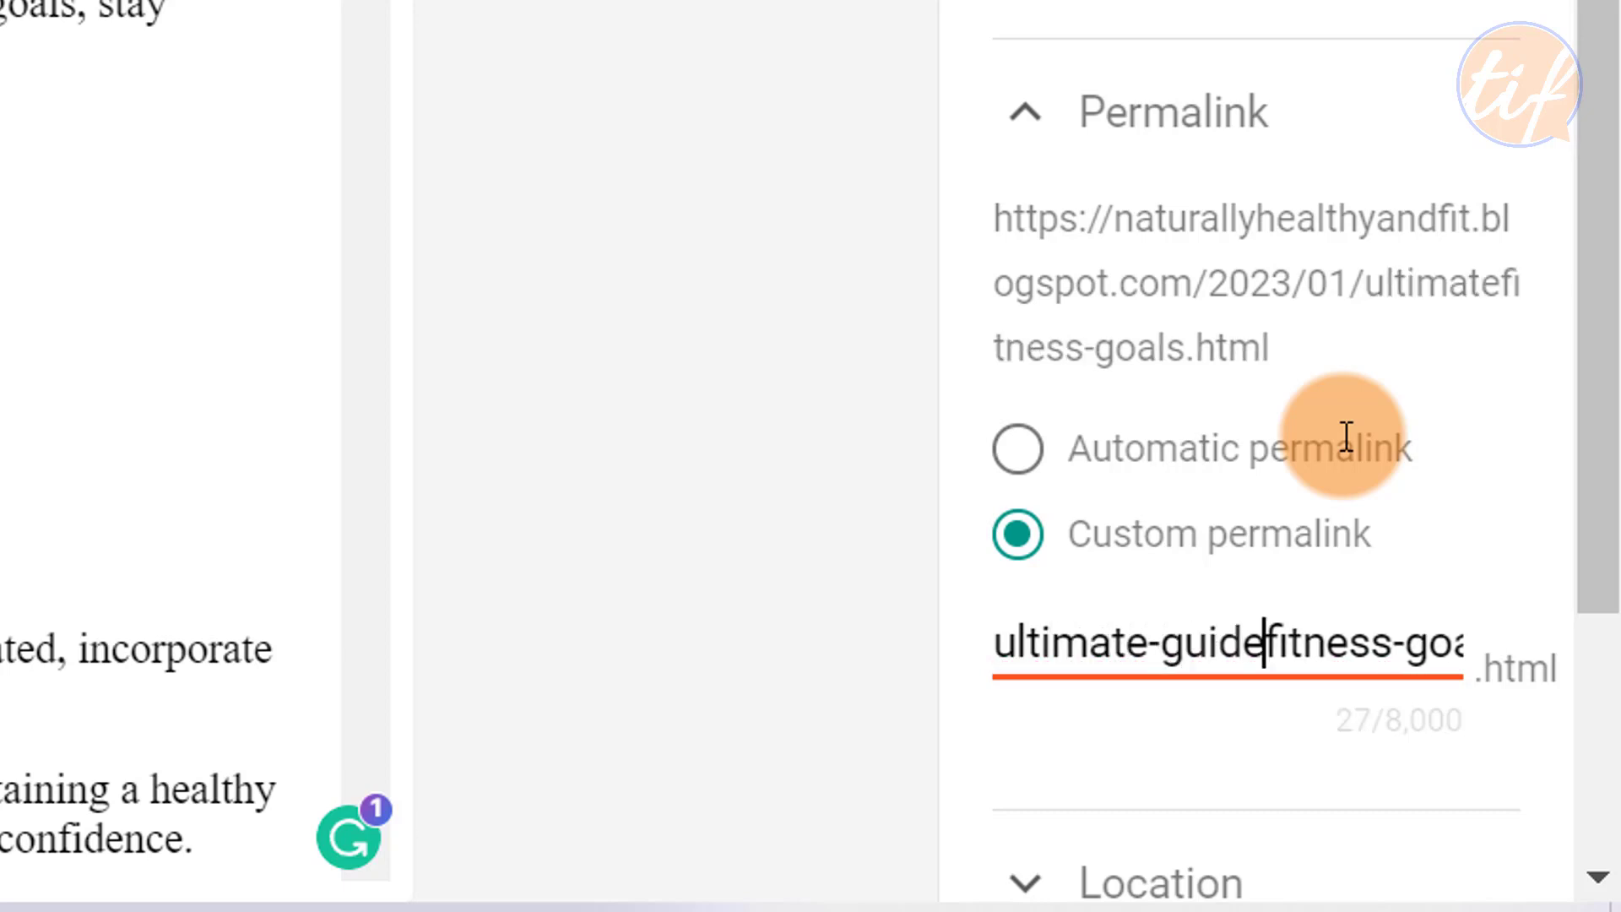
text(to-your-)
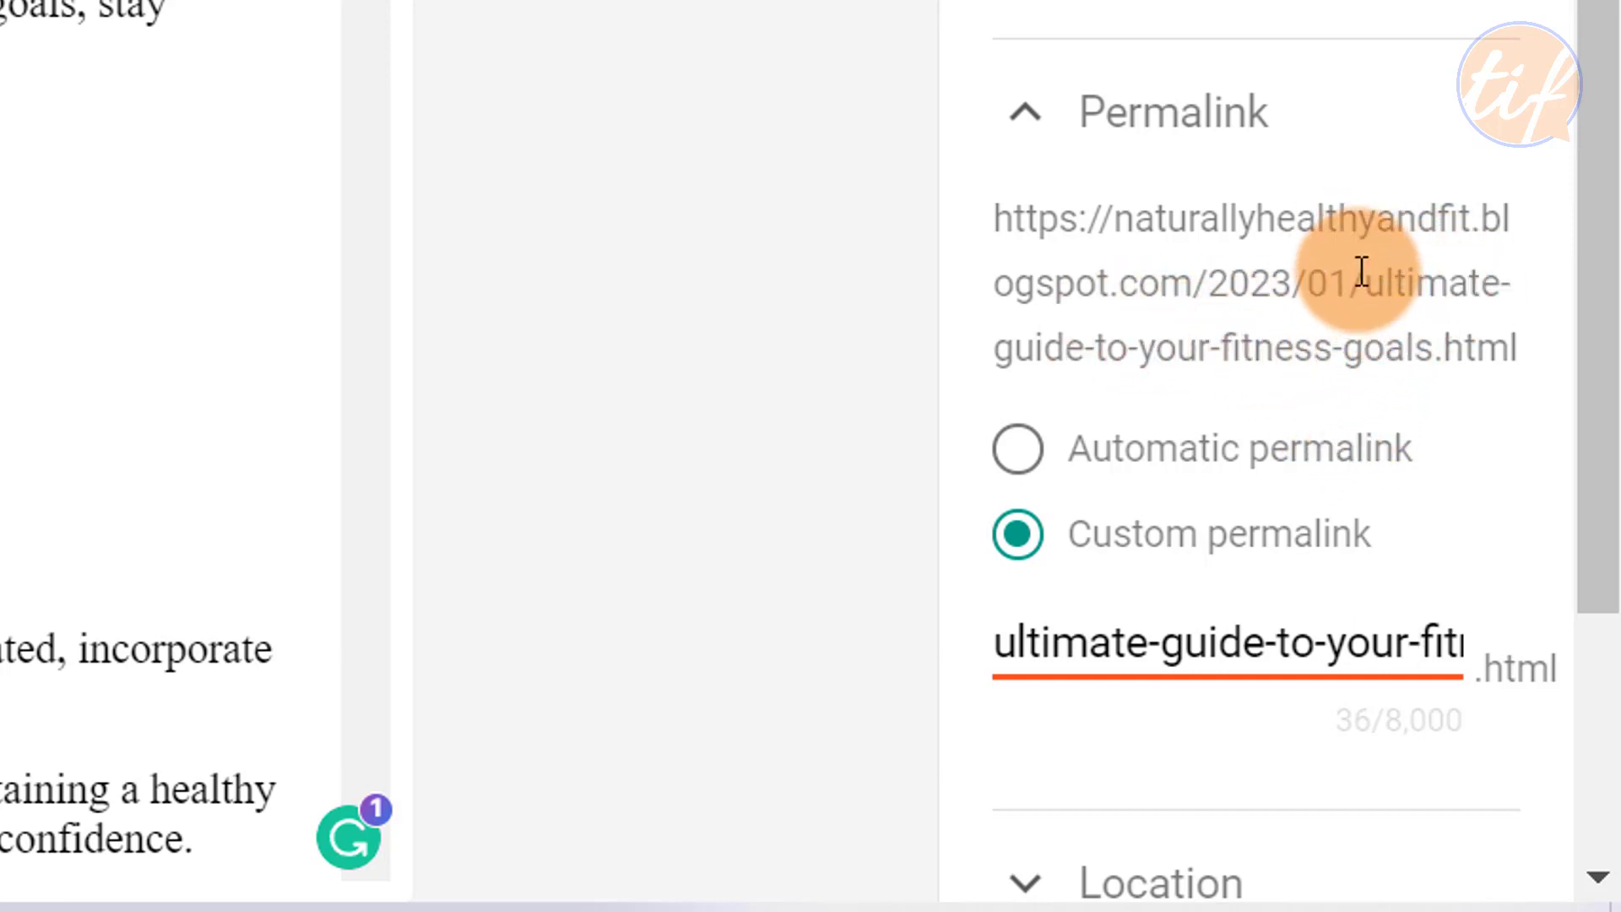
drag(1367, 279, 1423, 369)
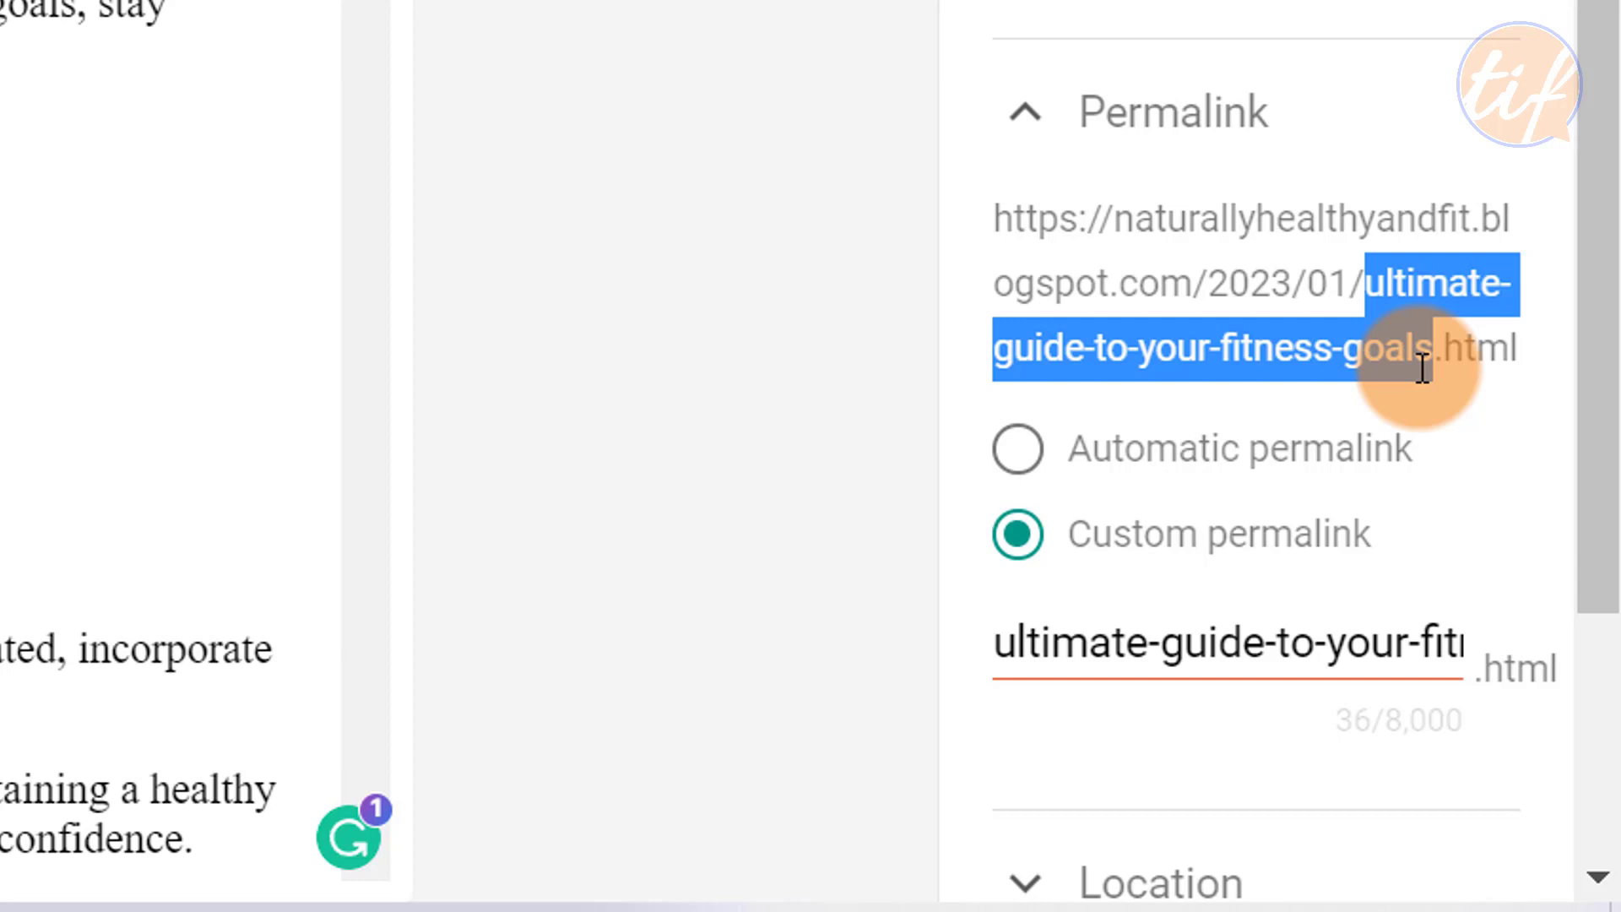
click(1420, 364)
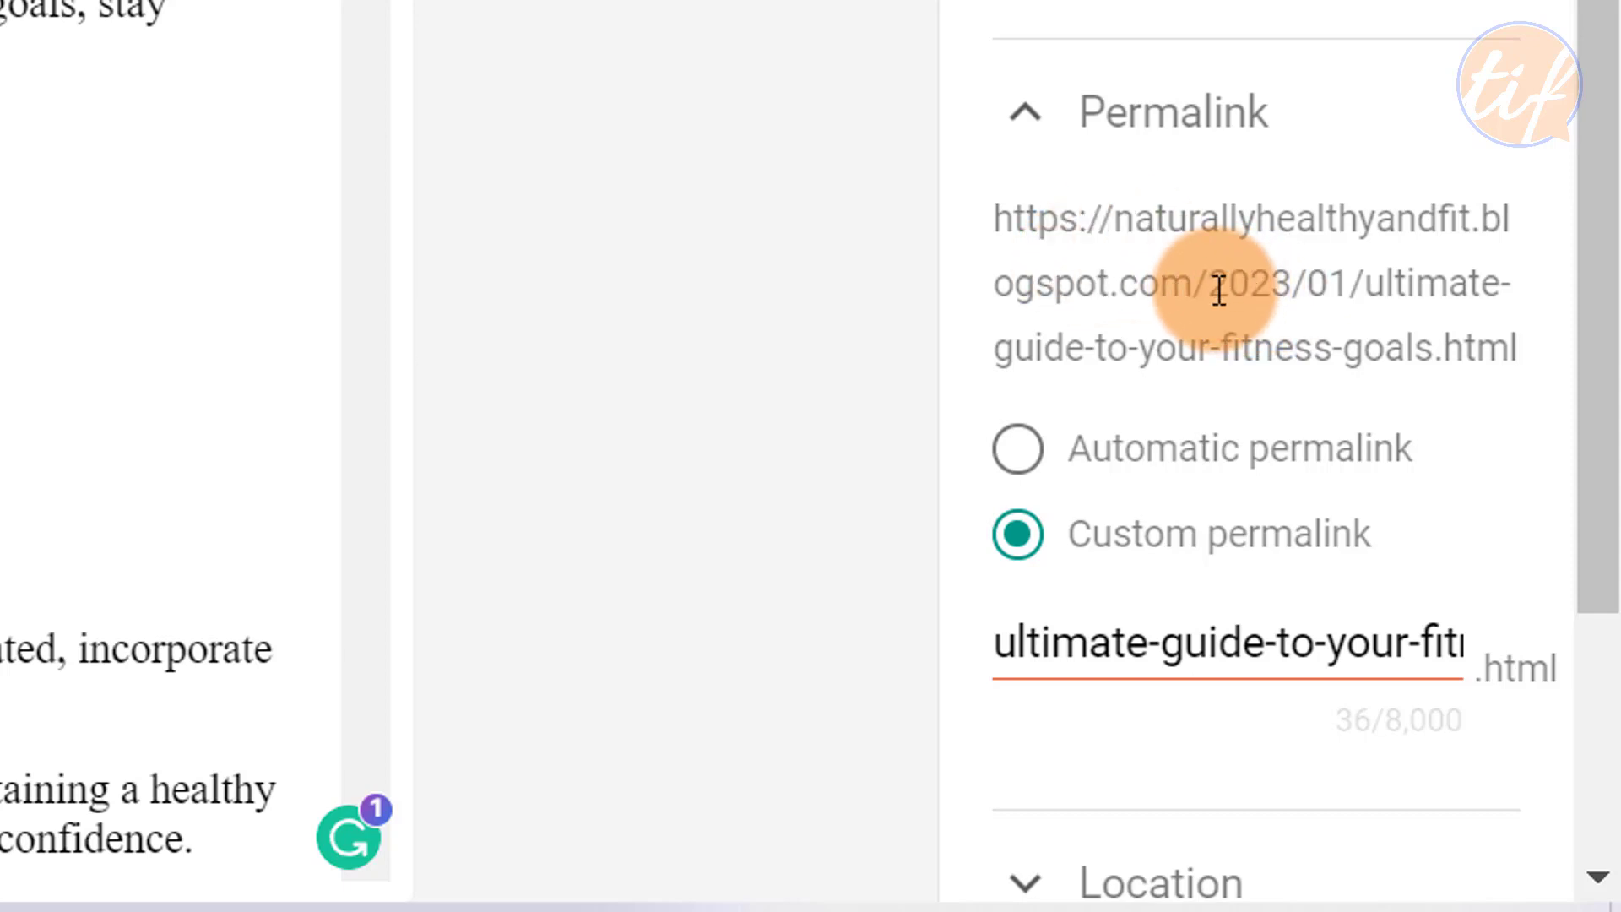
click(1028, 110)
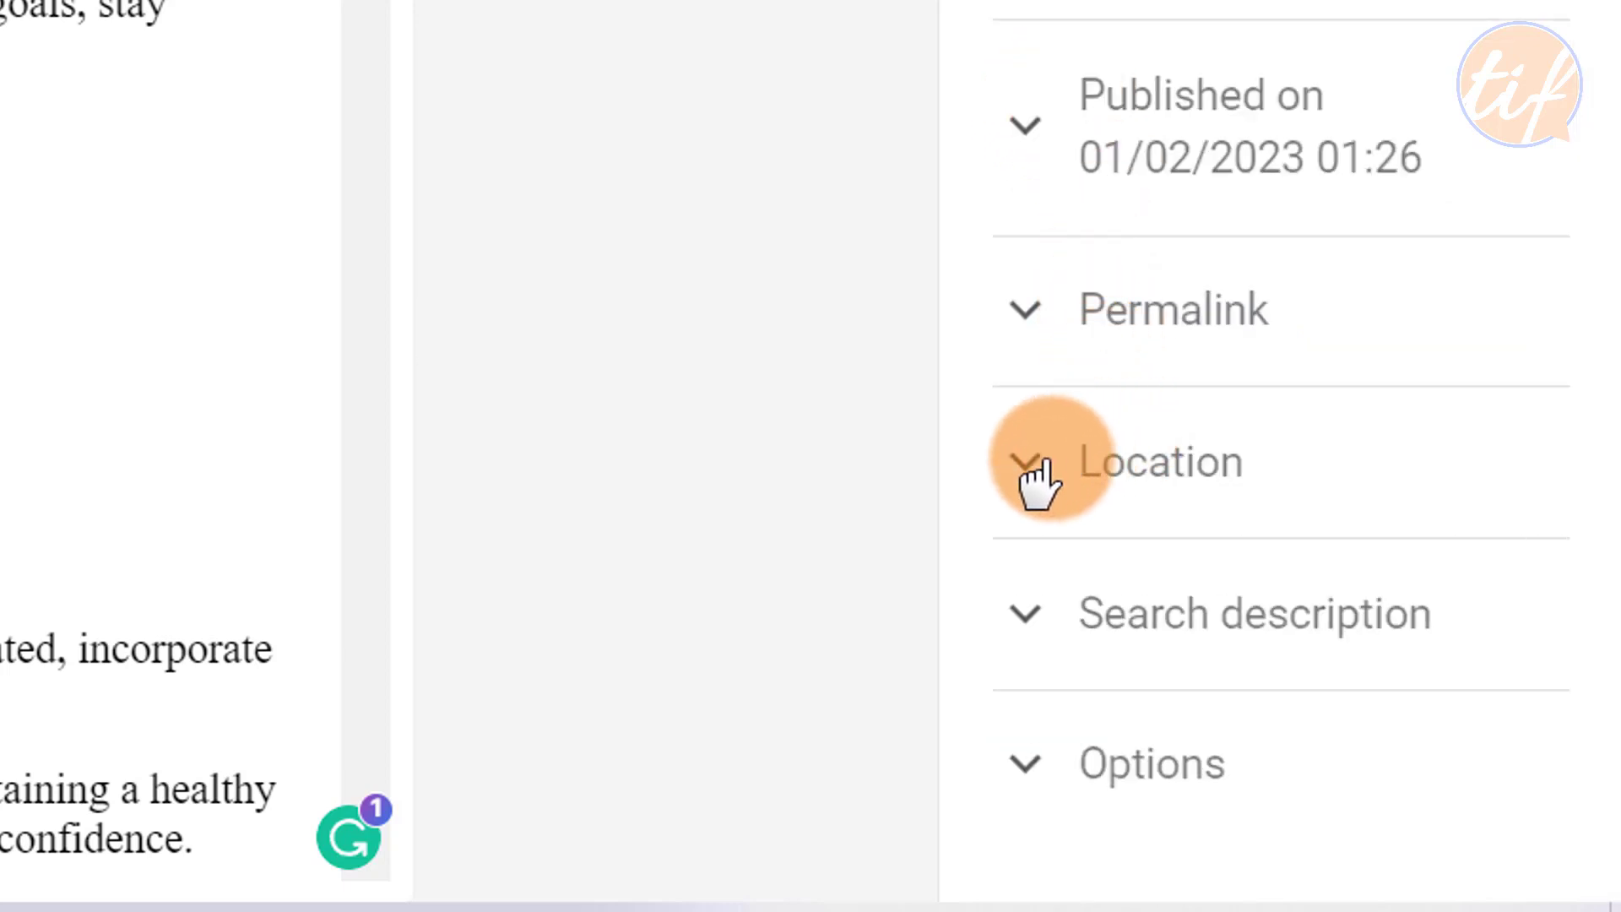
- Search for "New York" as the post's location, check the resulting map and location name, and collapse the location settings
click(1023, 464)
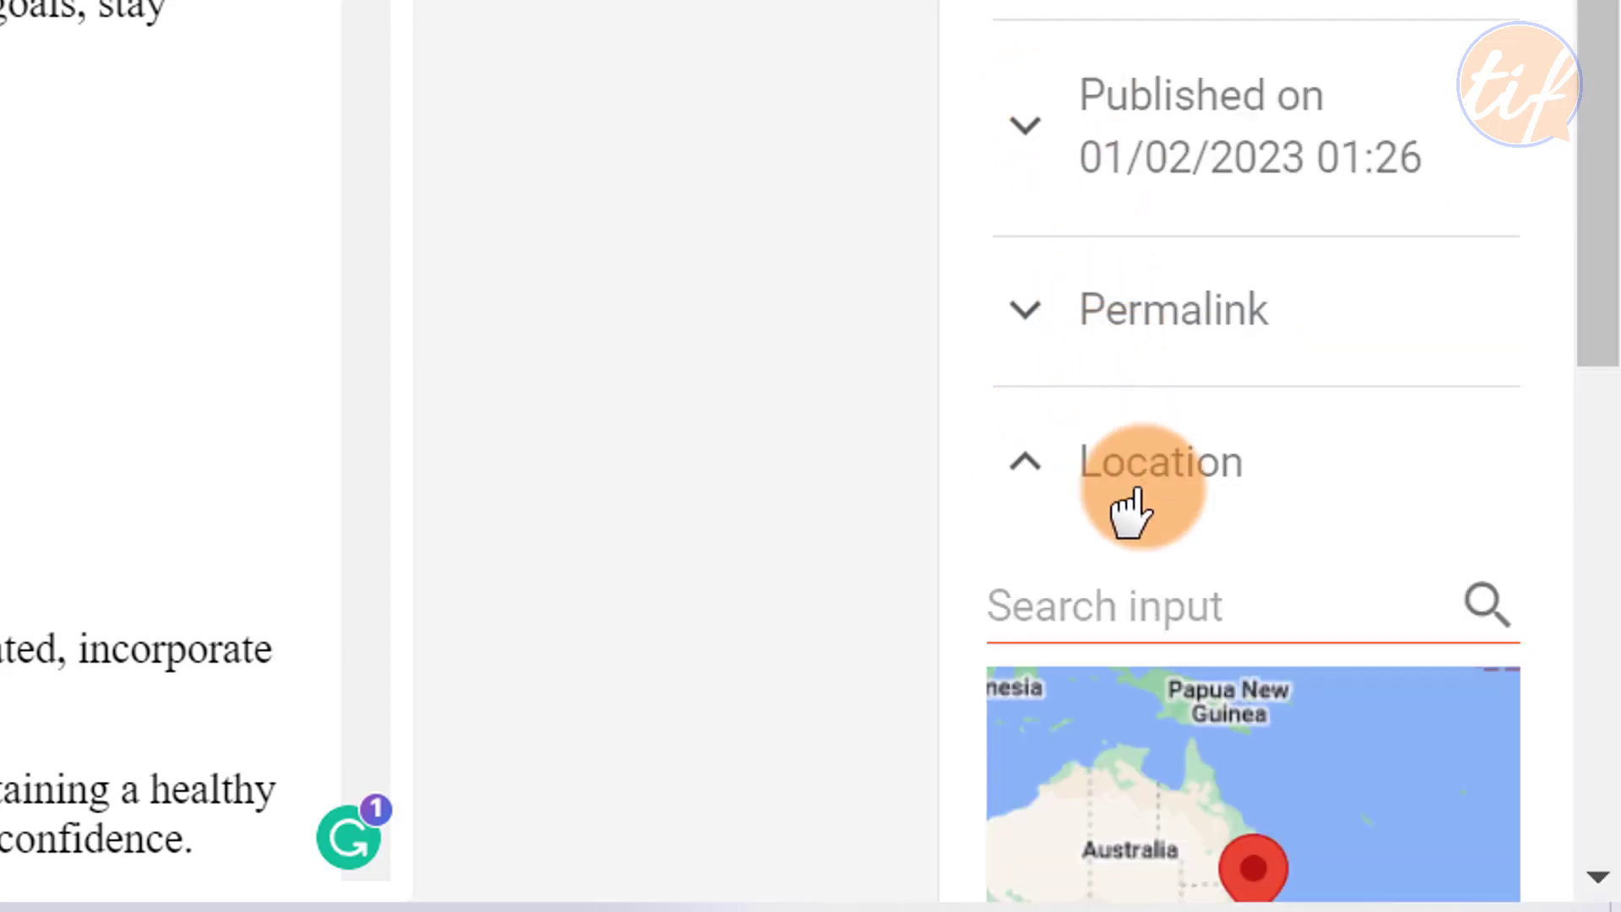
click(1193, 601)
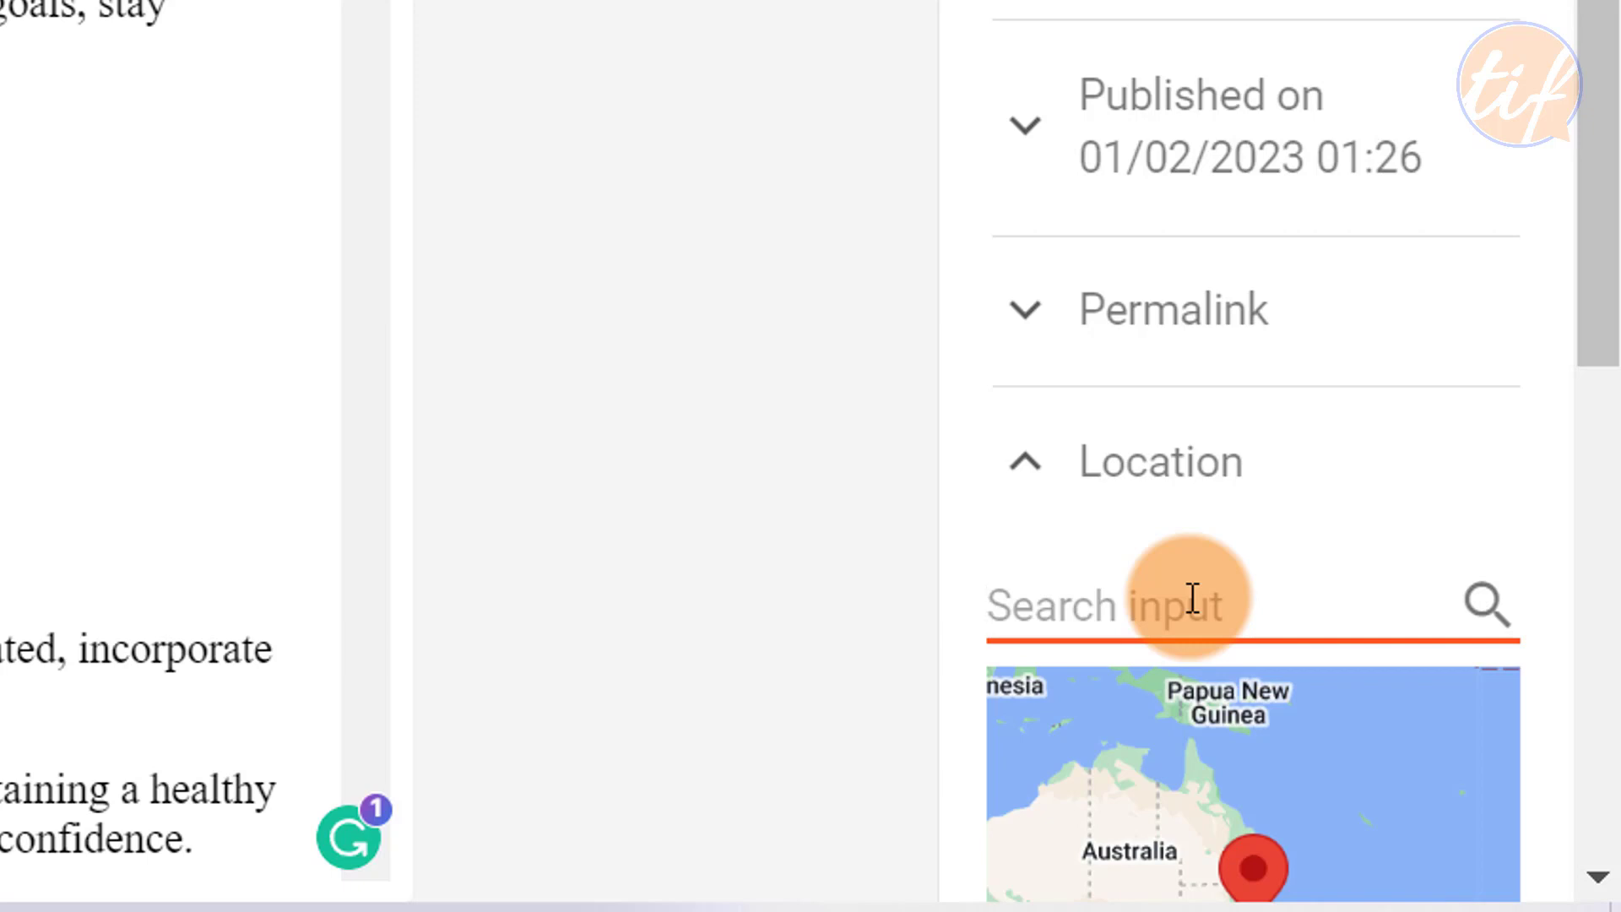
text(N)
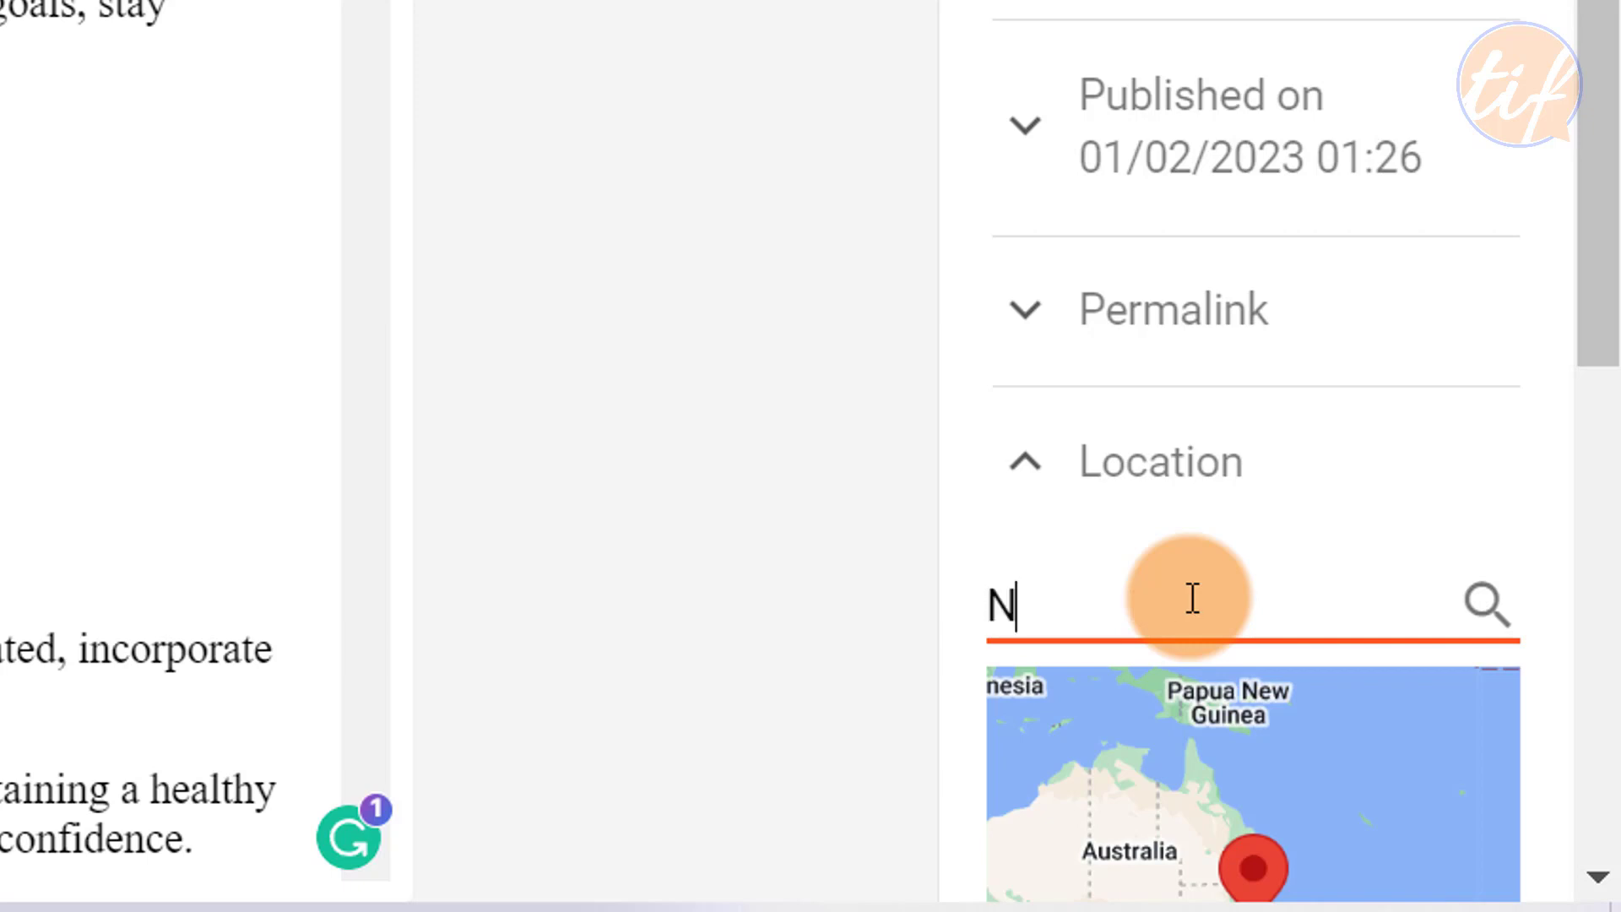
text(ew York)
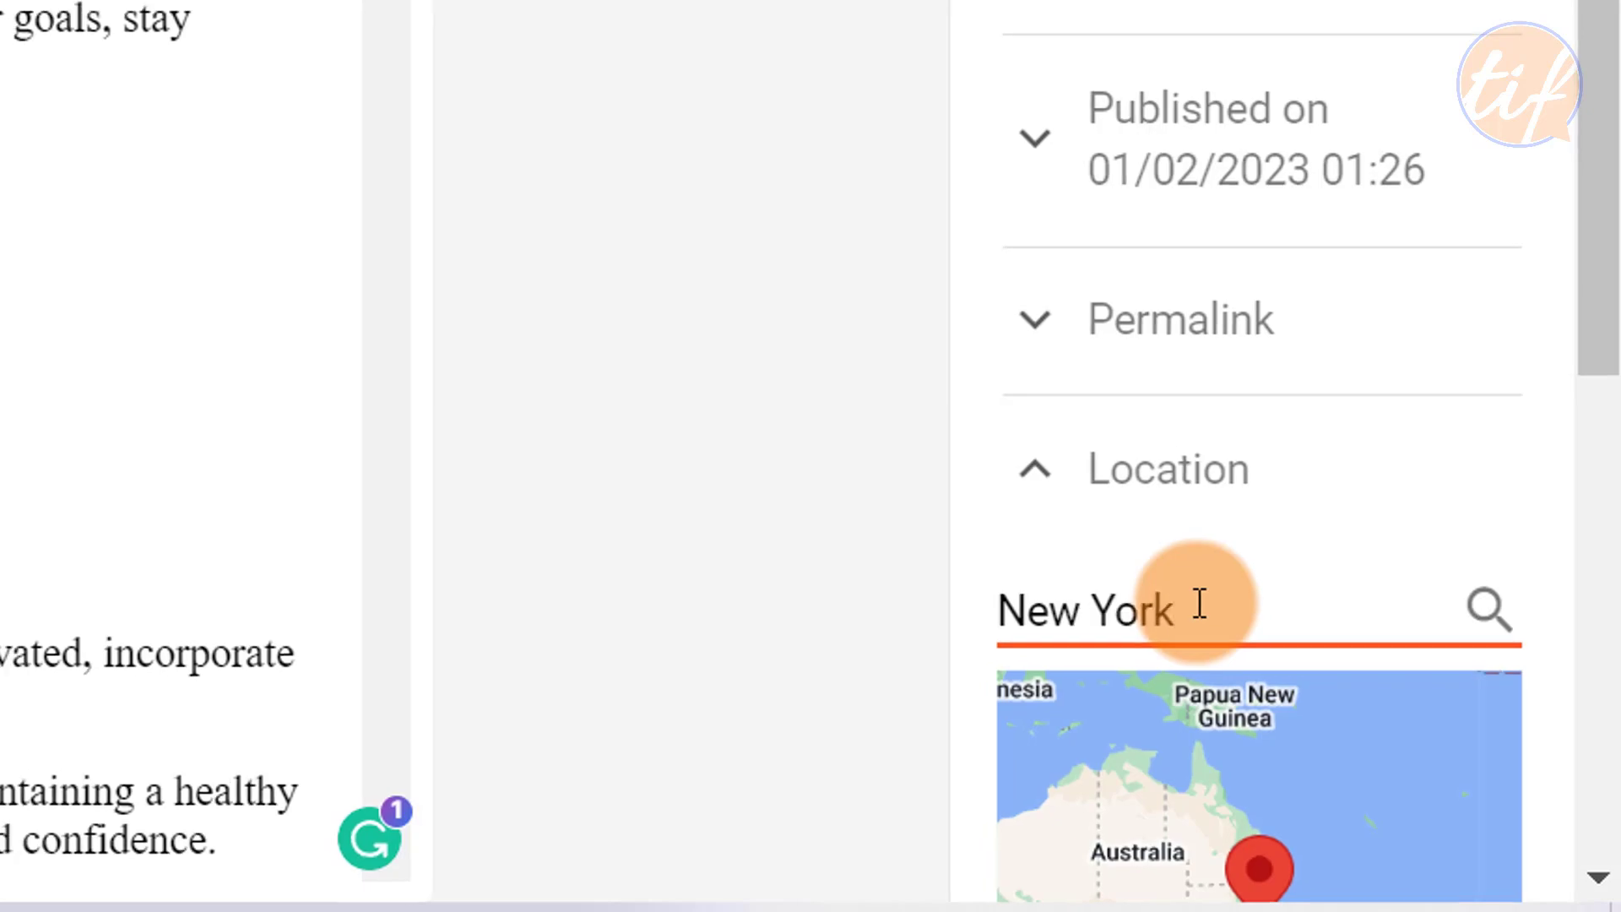
click(1486, 605)
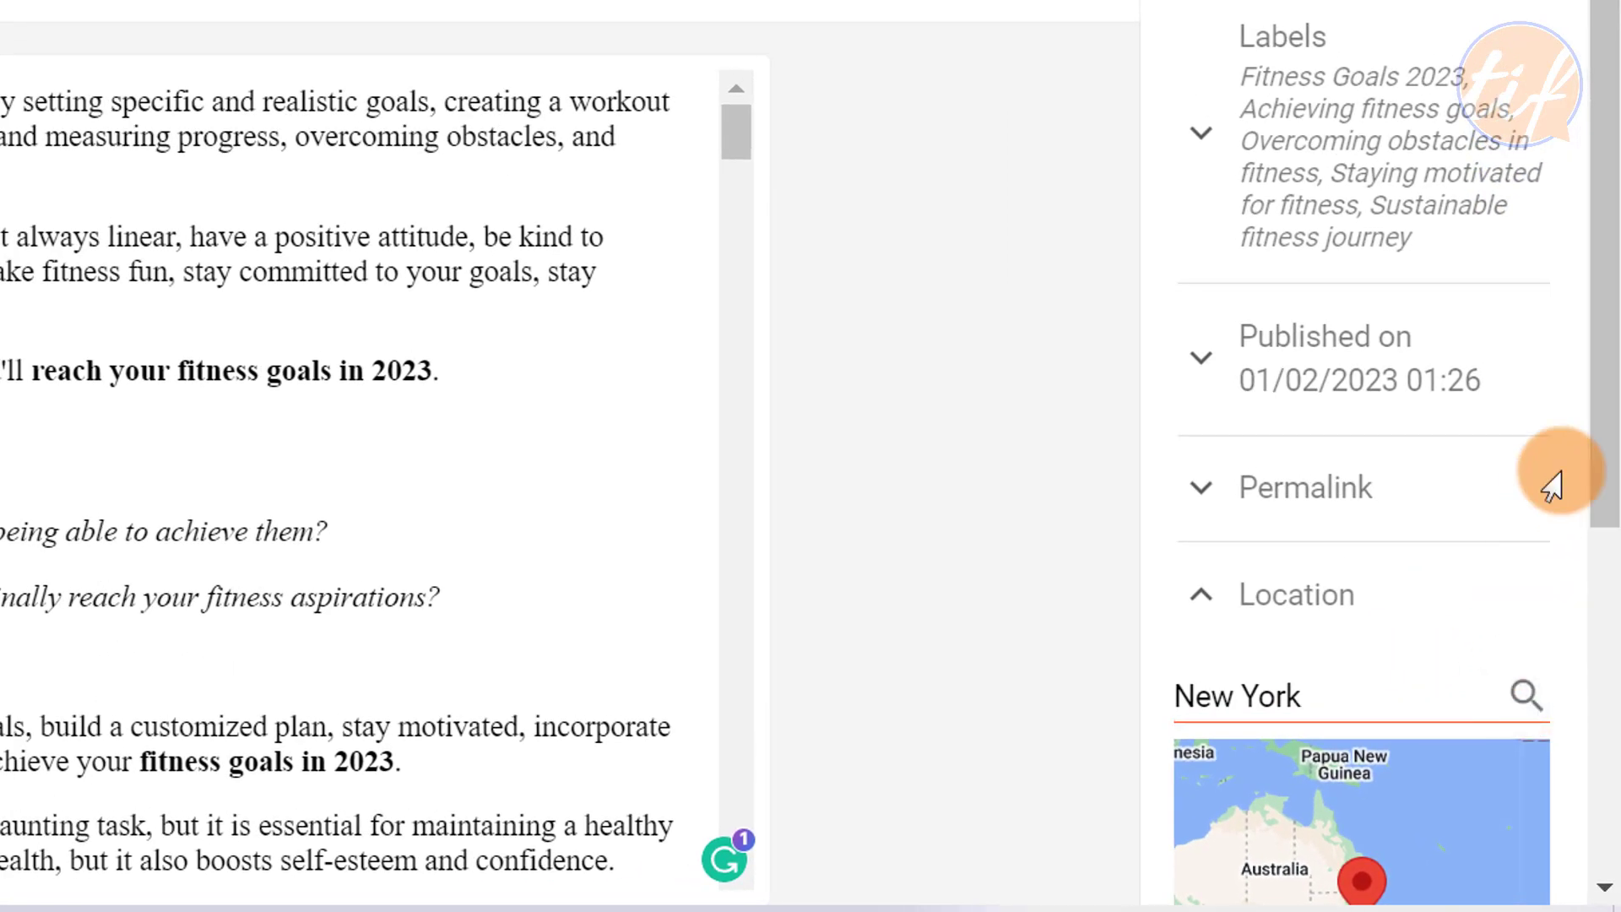
scroll(1556, 482, down, 7)
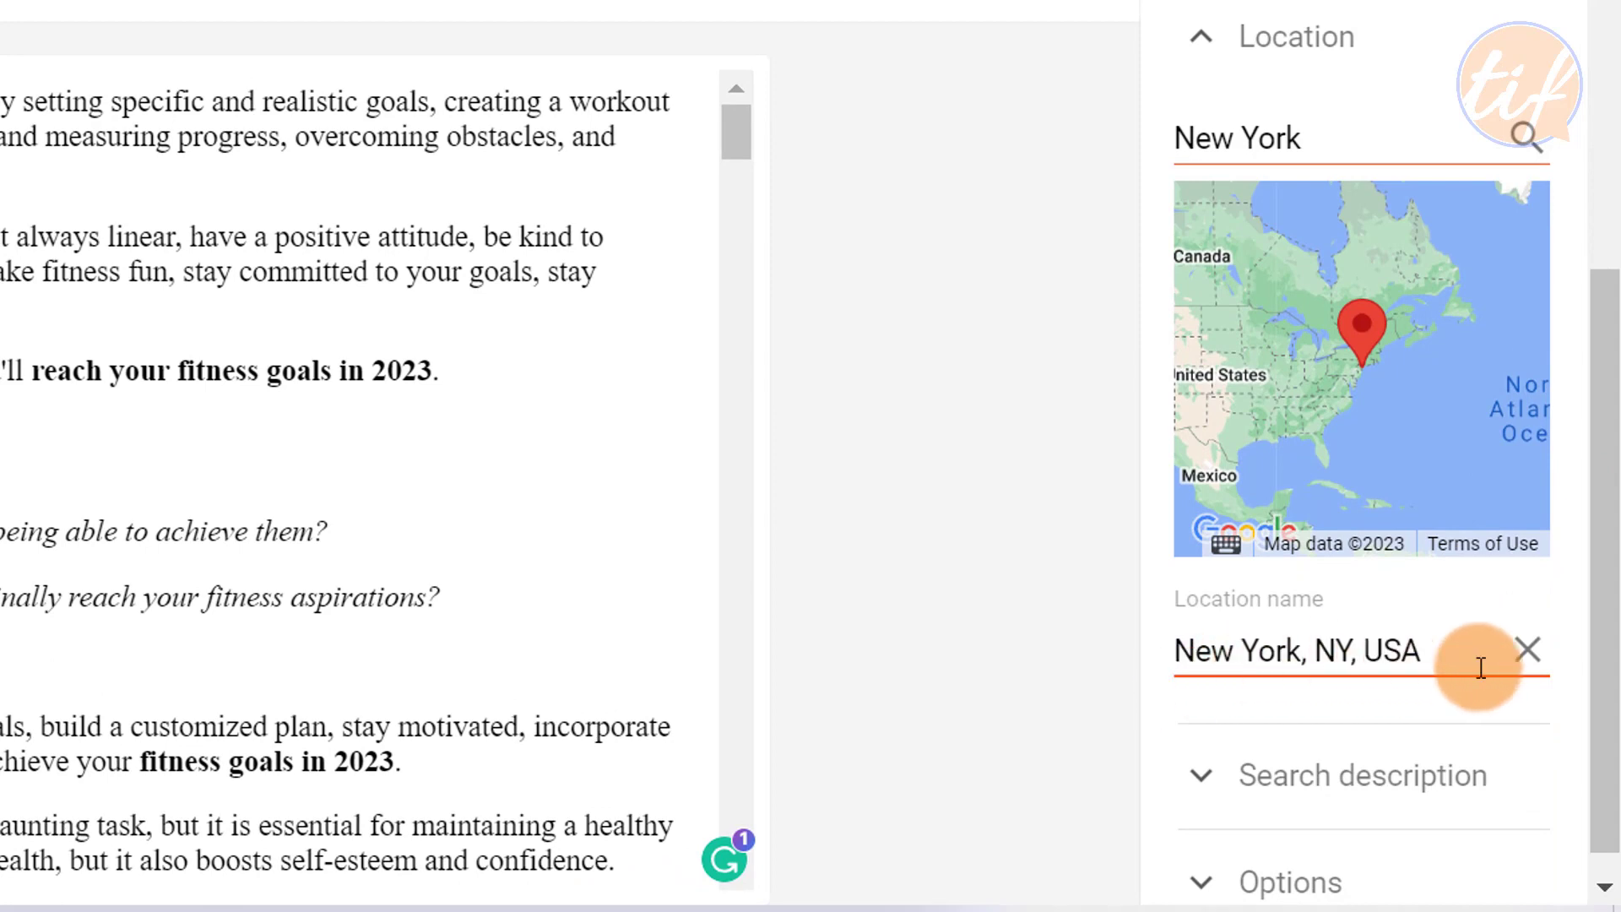
click(1199, 42)
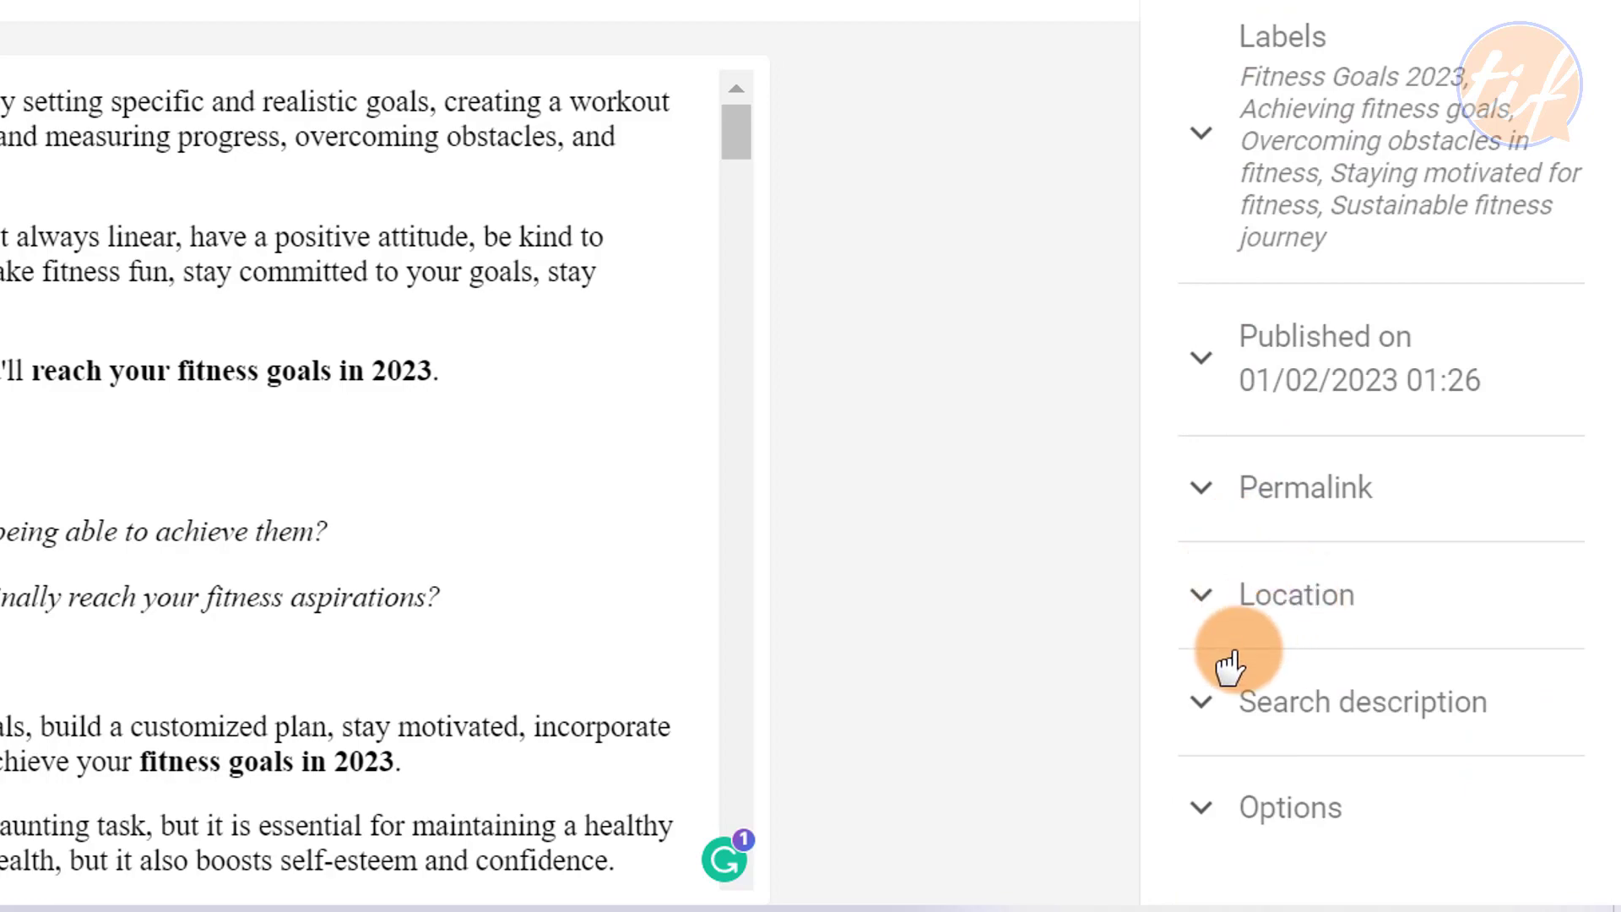
- Copy the post's opening paragraph into the search description, ending the text at "staying accountable", and collapse that section
click(1361, 722)
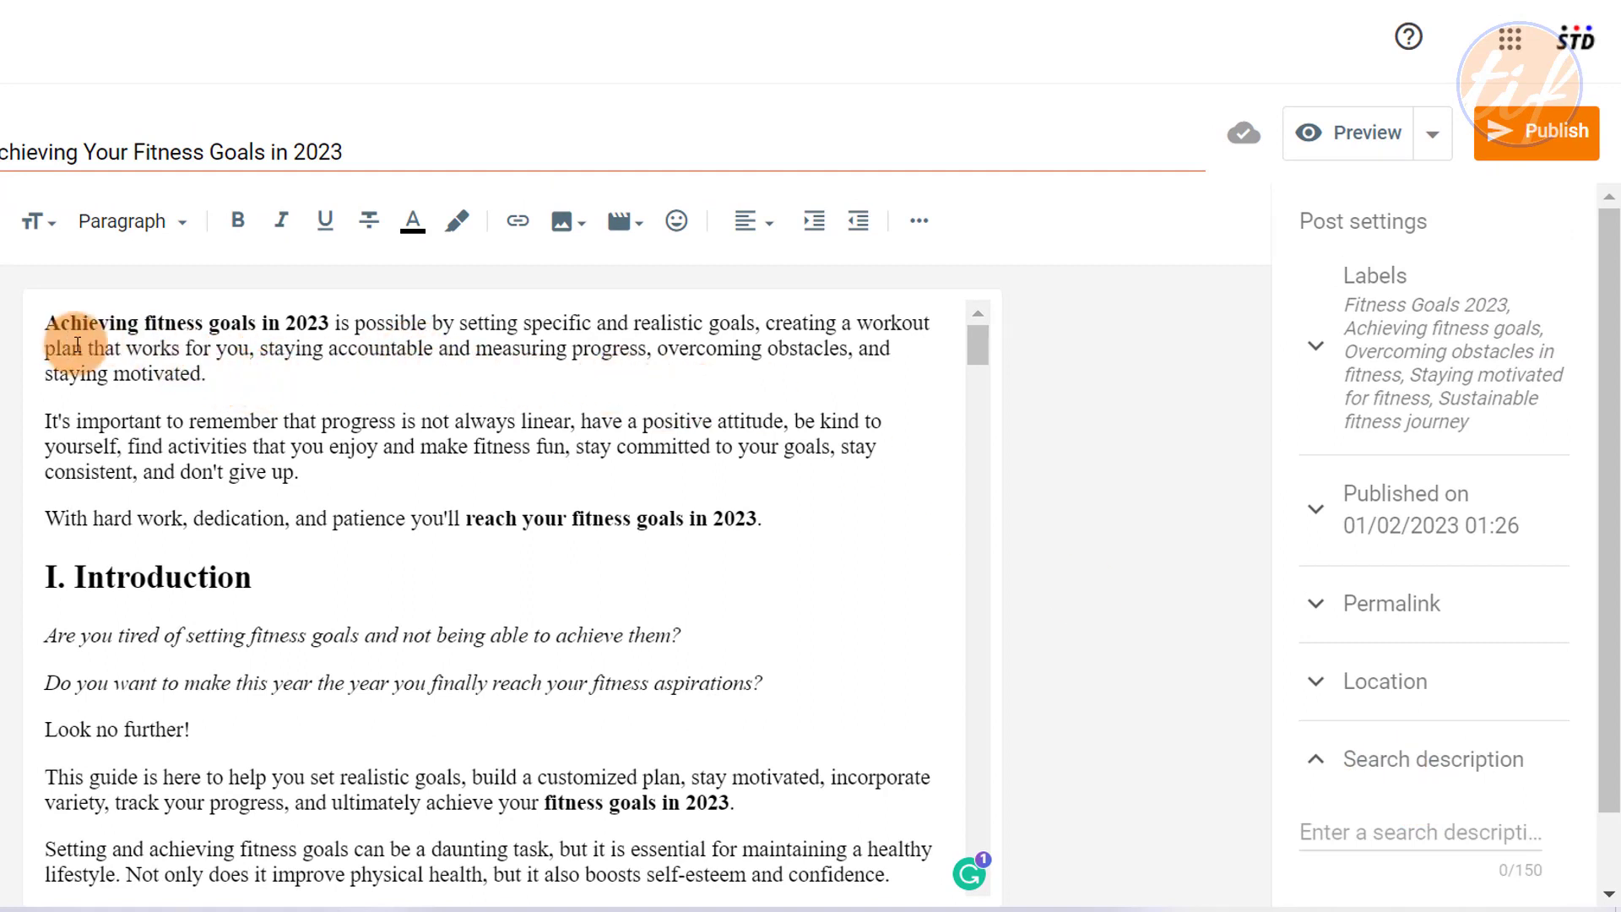
scroll(1466, 698, down, 1)
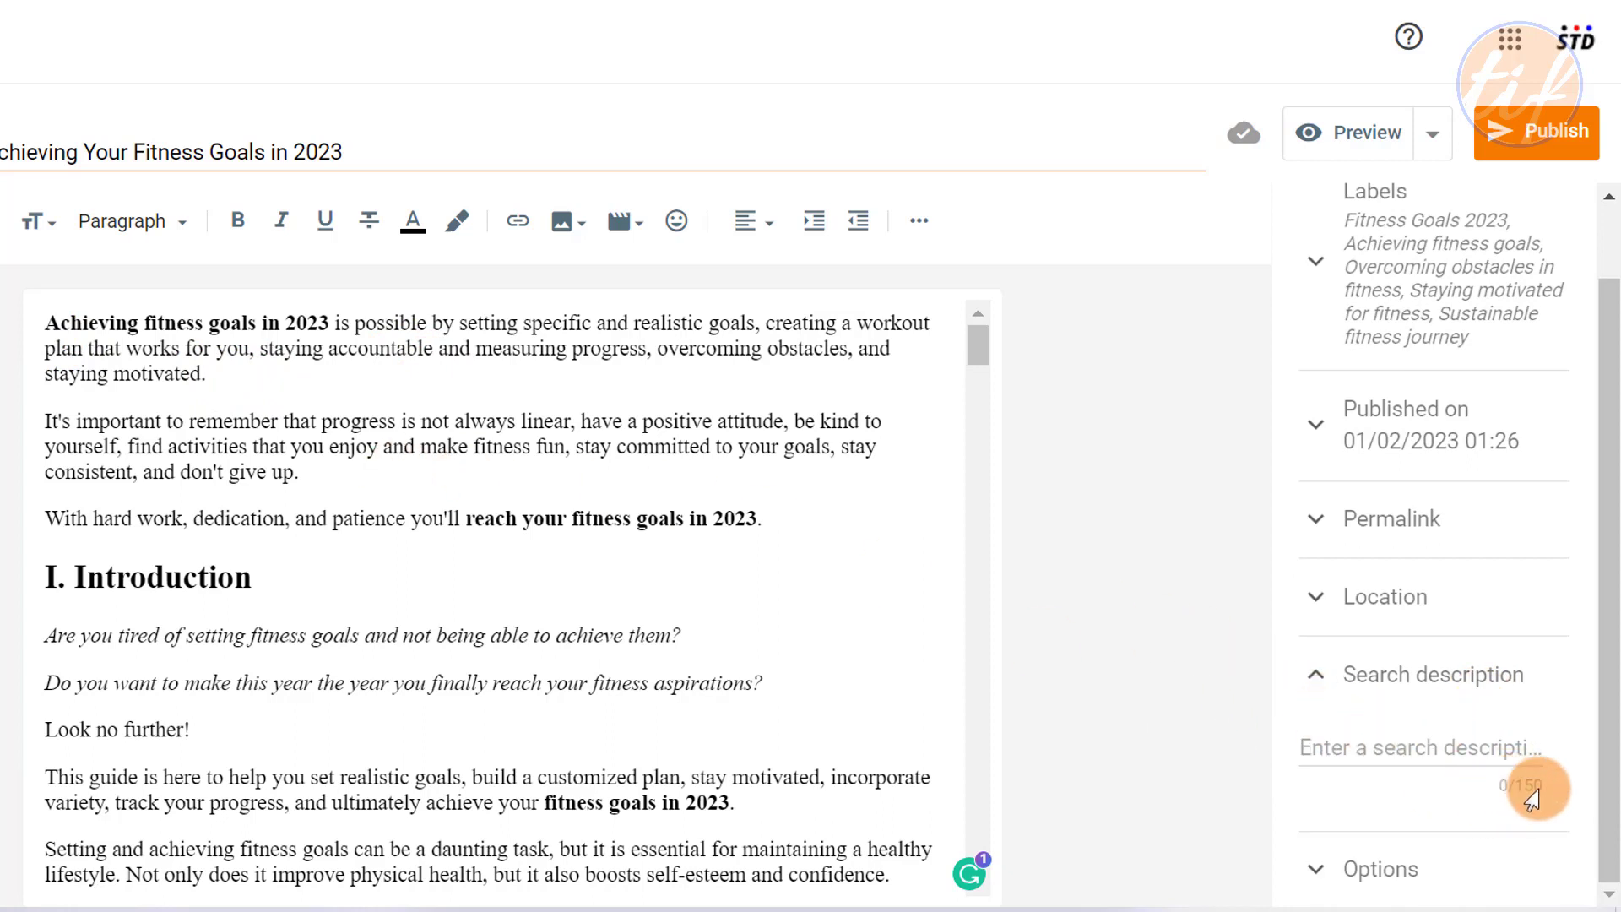
drag(211, 382, 45, 324)
right_click(87, 350)
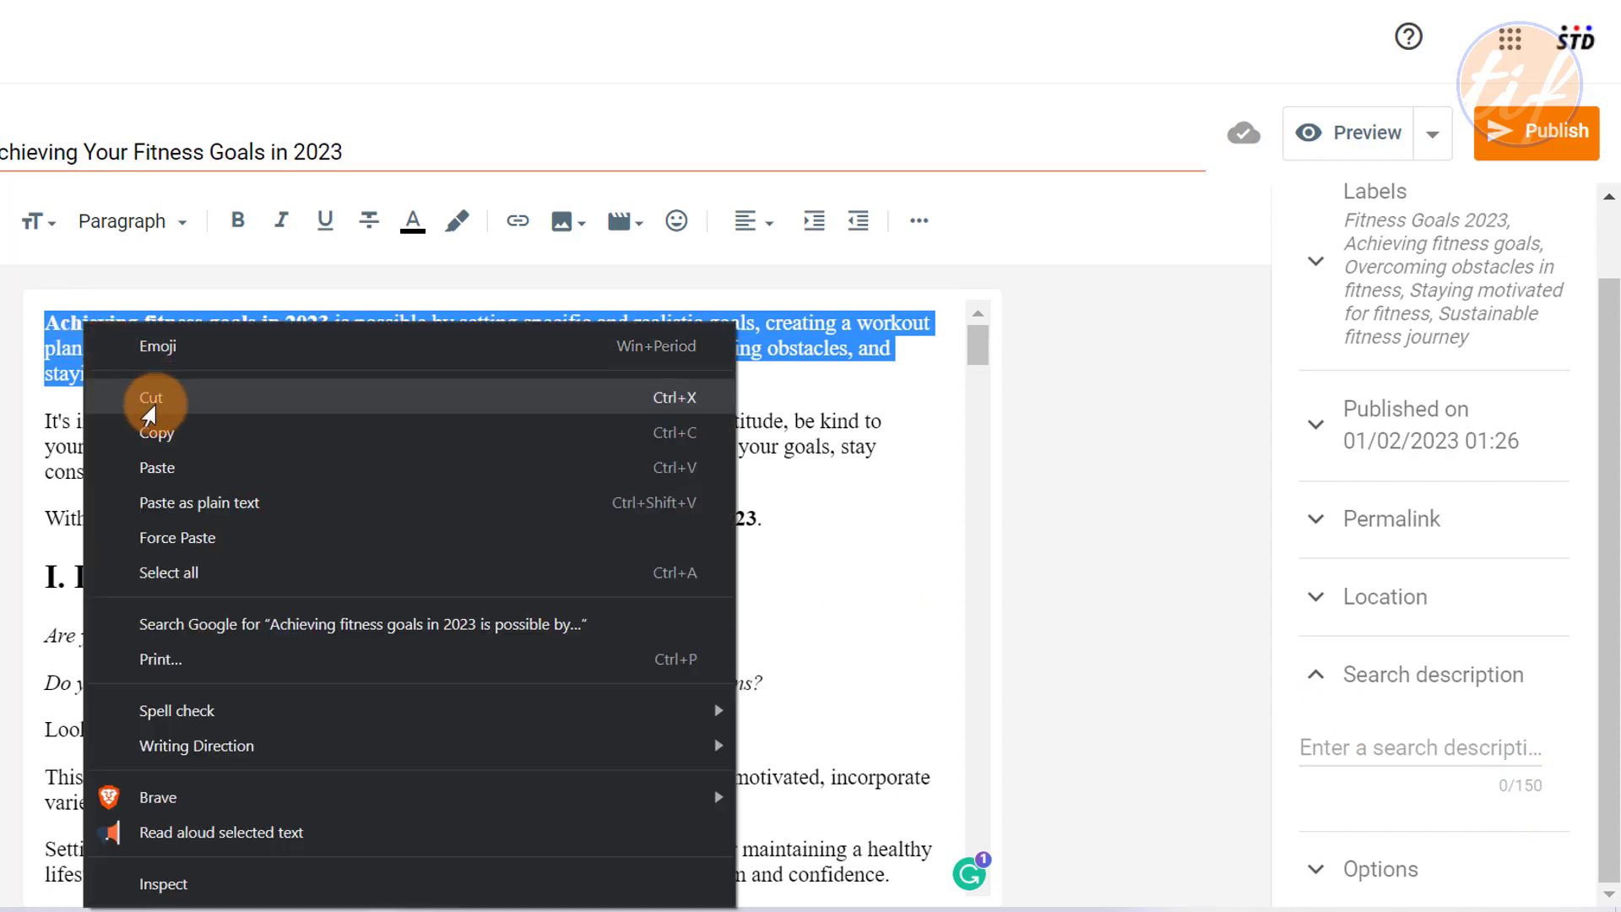
click(167, 430)
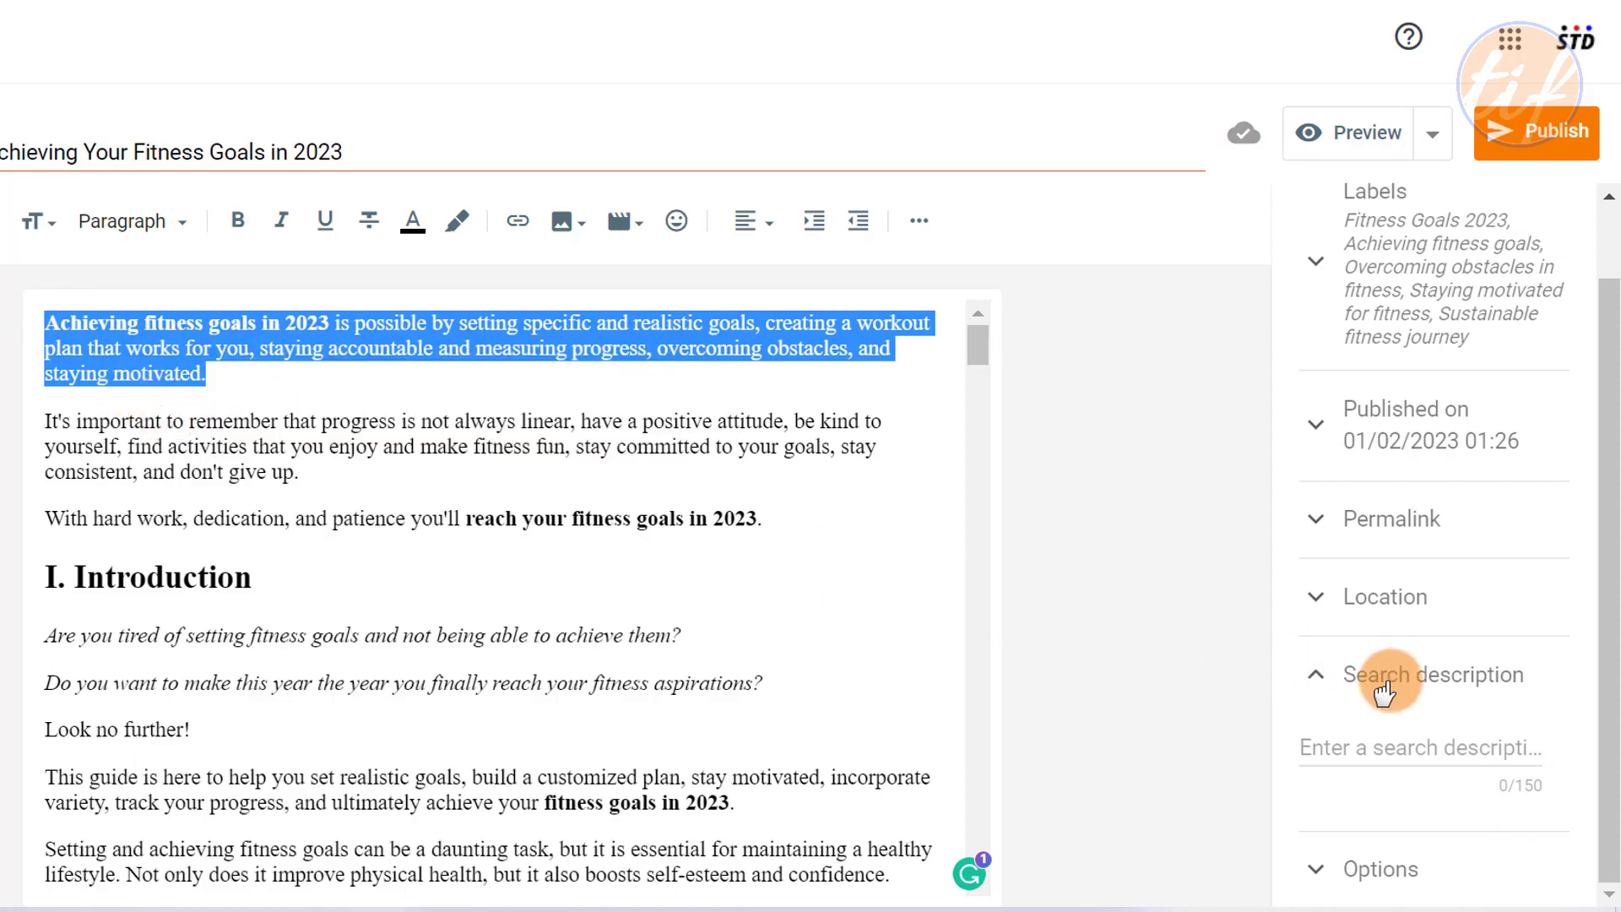
click(1358, 748)
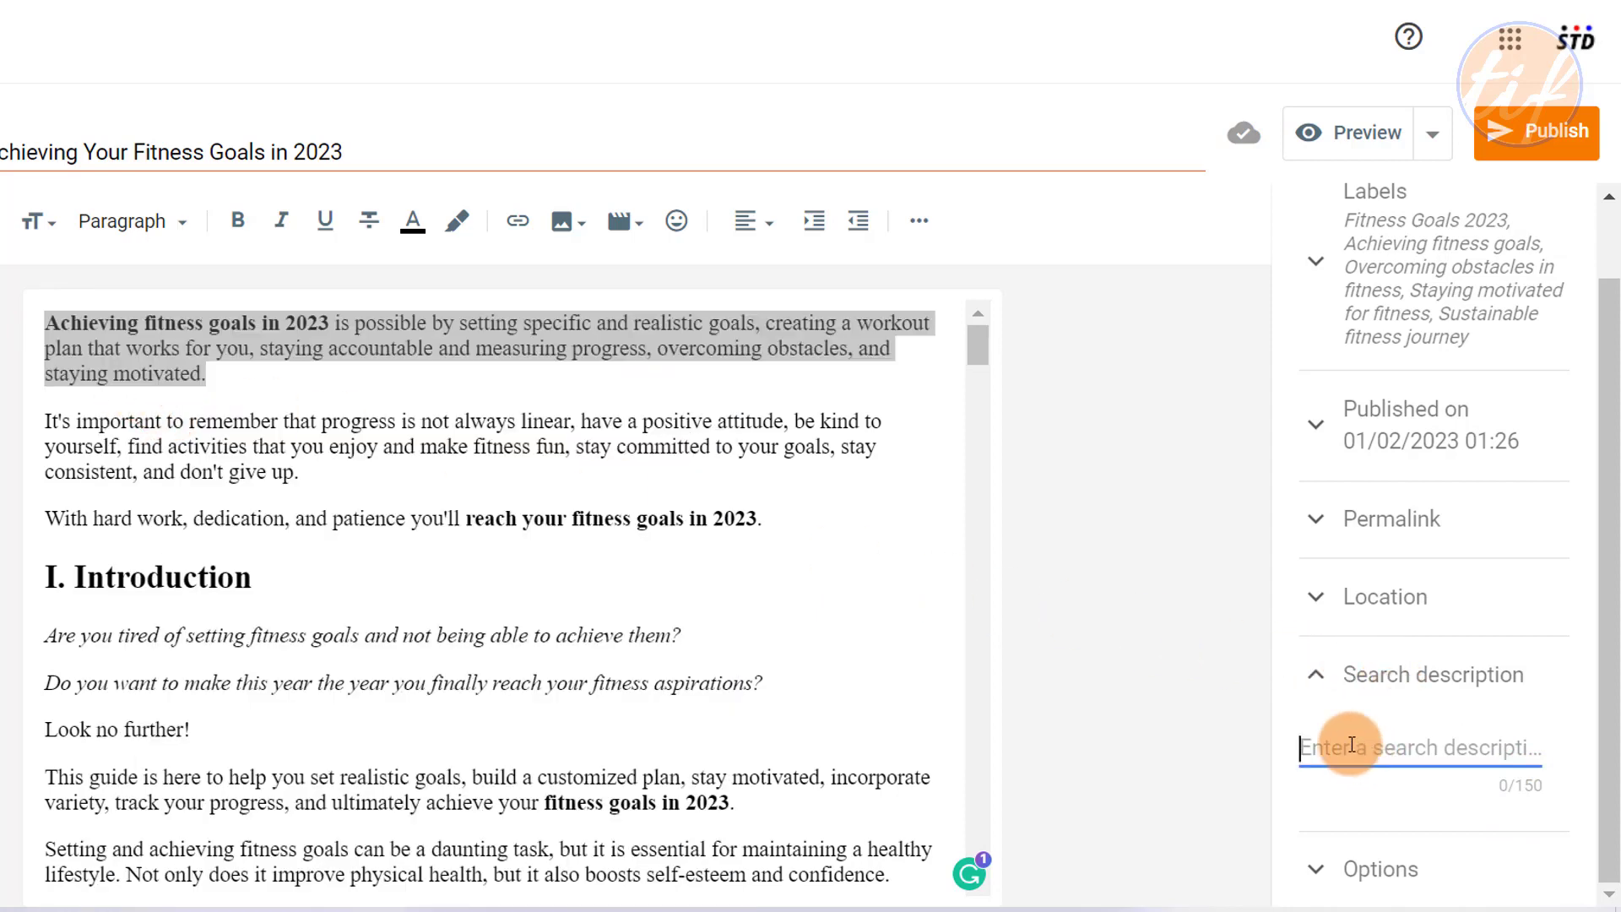
text(Achieving fitness goals in 2023 is possible by setting specific and realistic goals, creating a workout plan that works for you, staying accountable a)
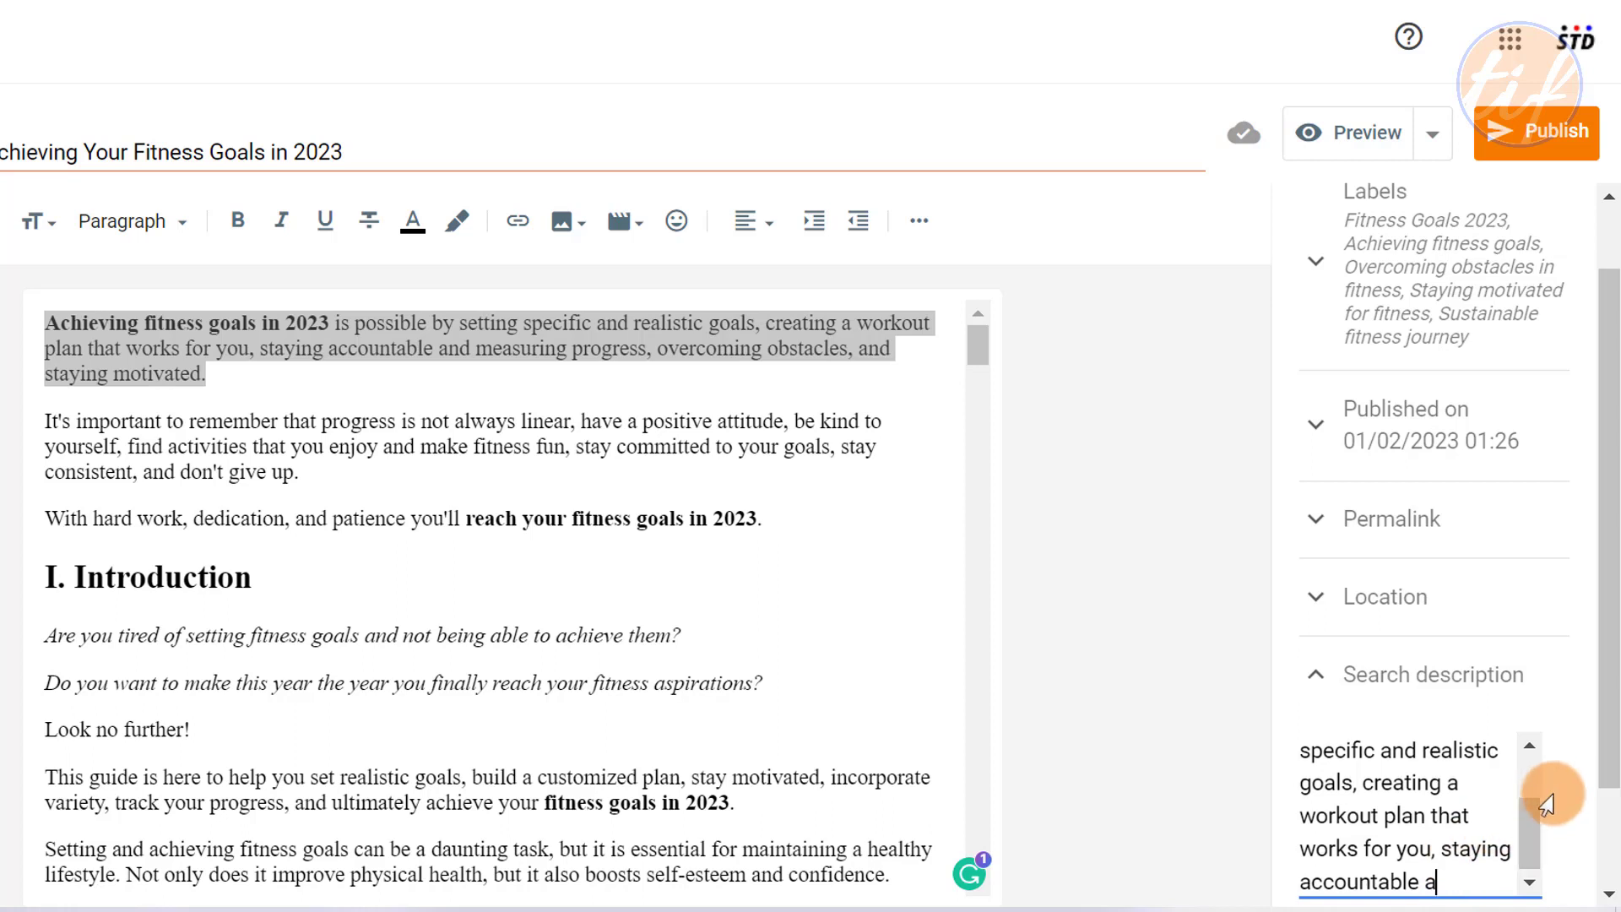
scroll(1486, 798, down, 1)
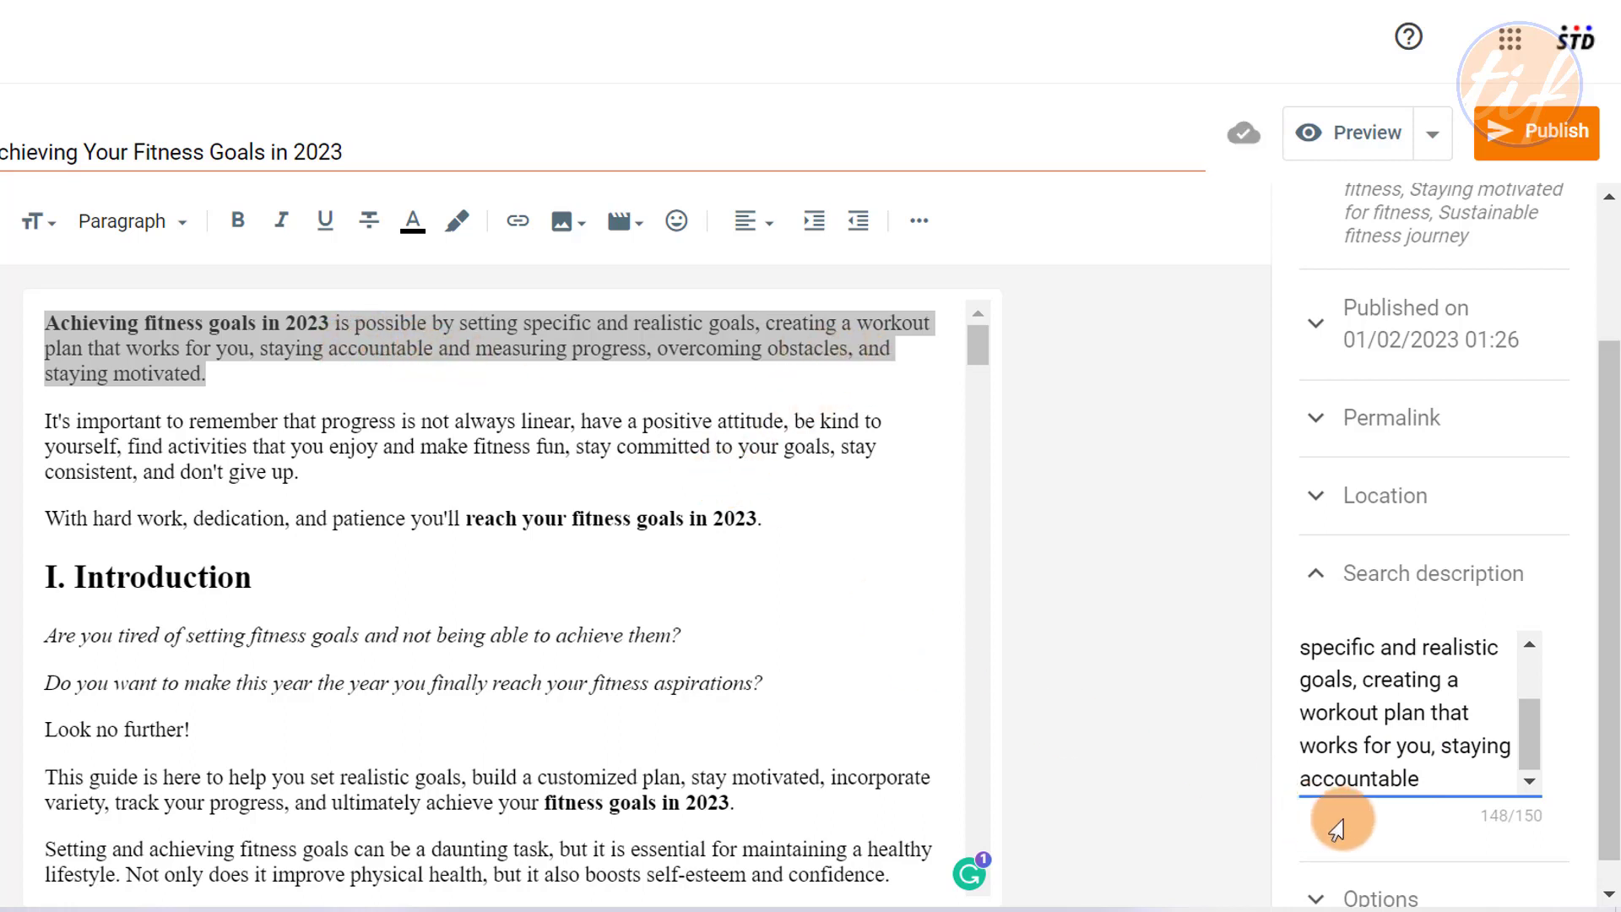
click(1317, 576)
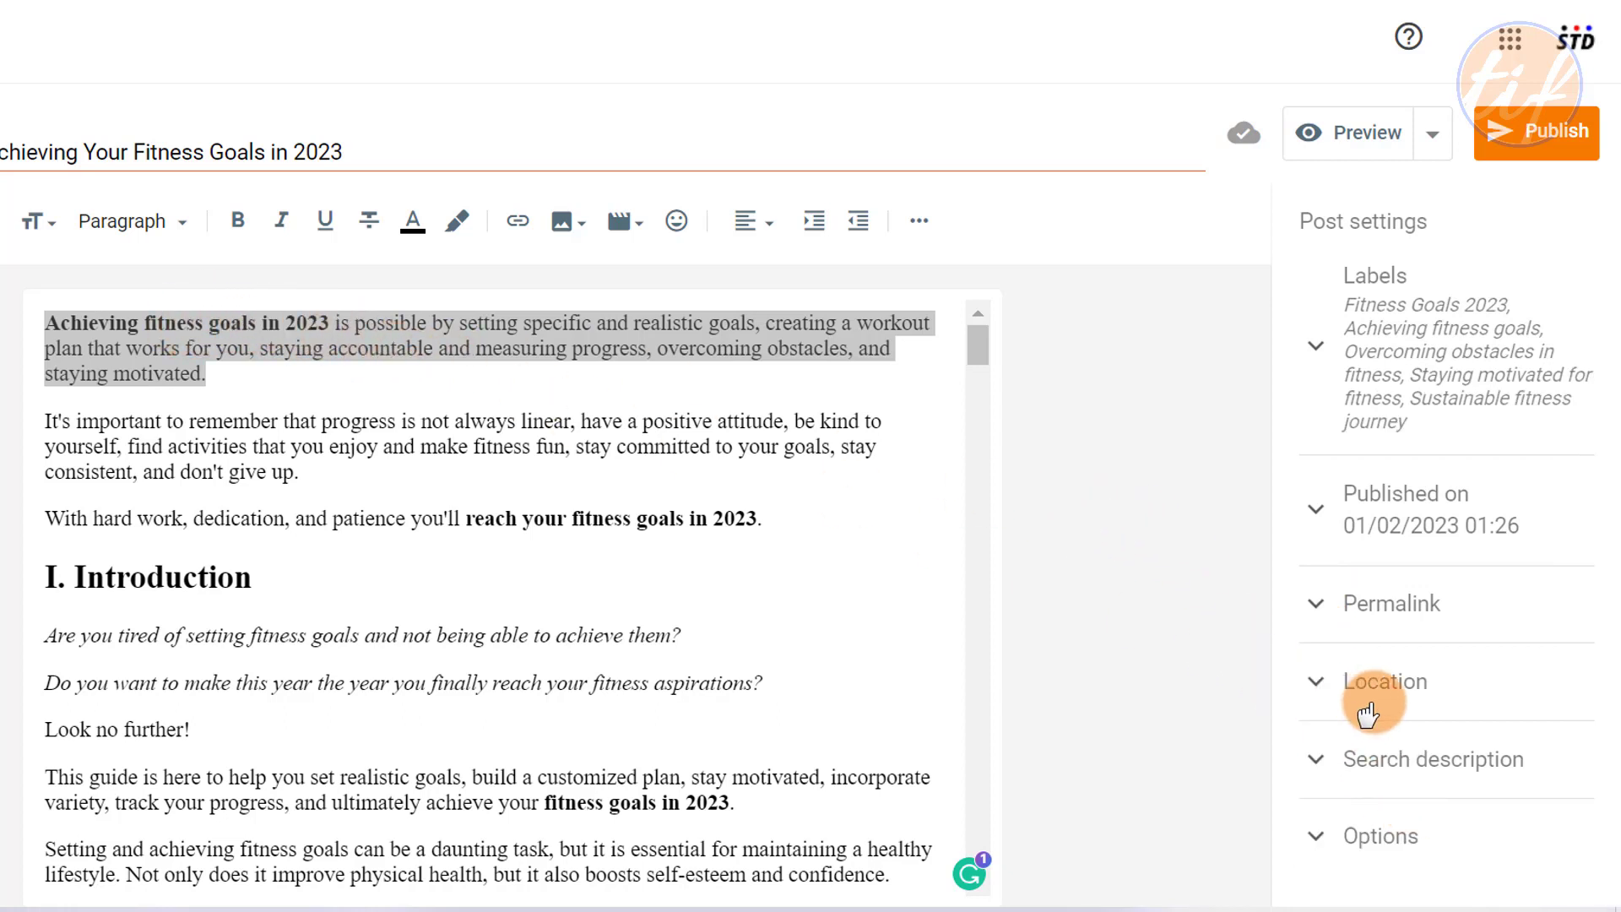
- Examine the reader comments options, then look through the whole post body down to the conclusion
click(1306, 843)
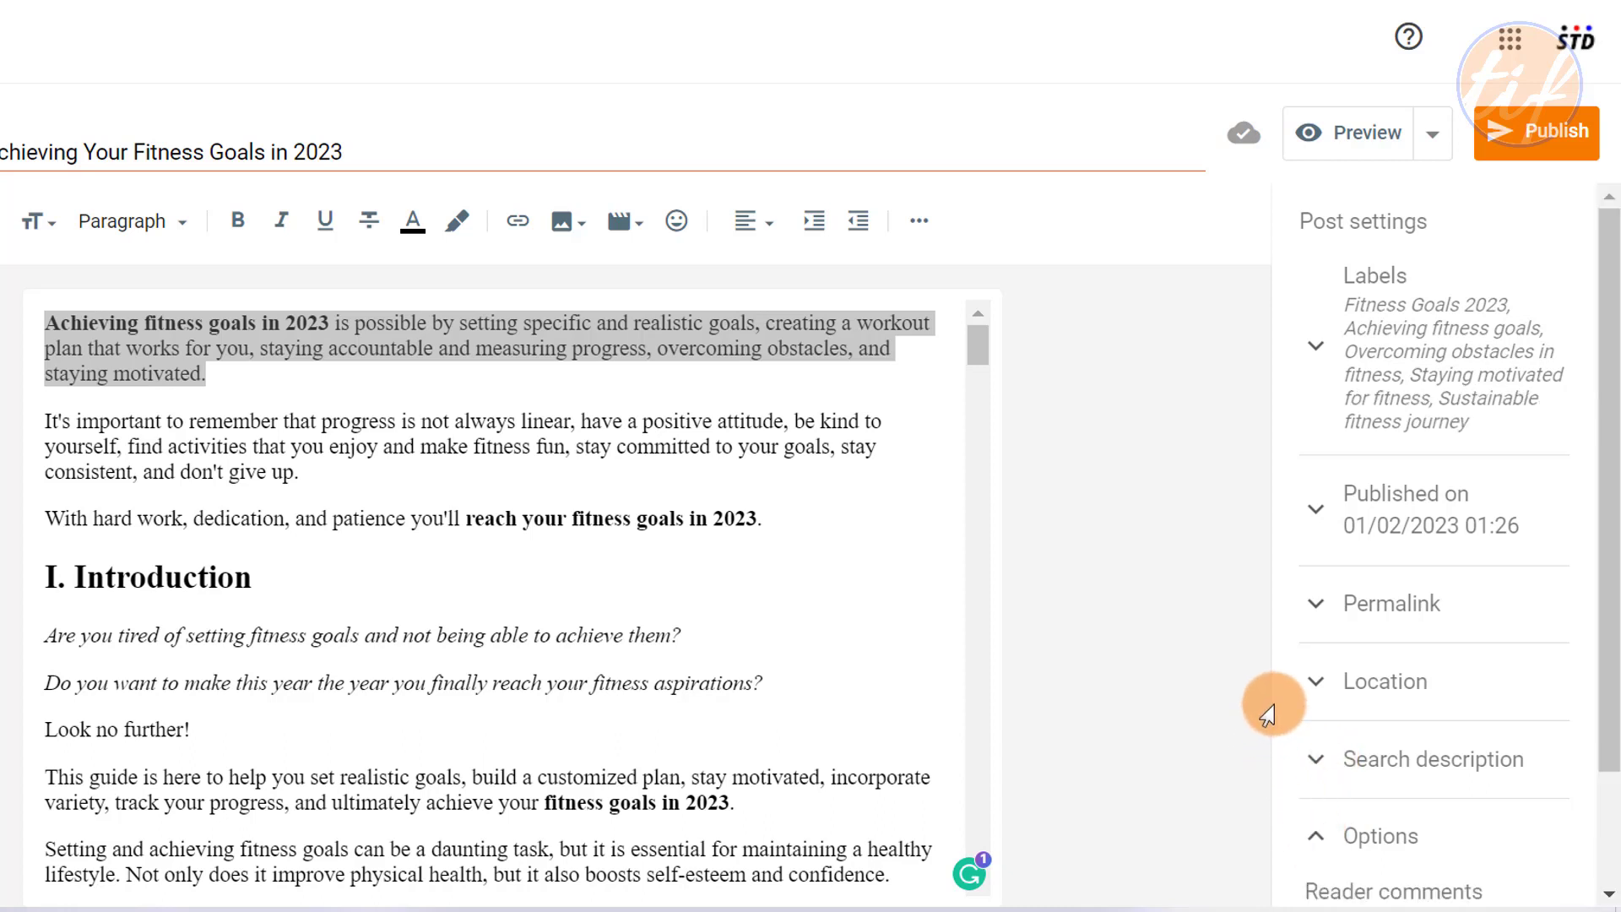
scroll(1467, 735, down, 2)
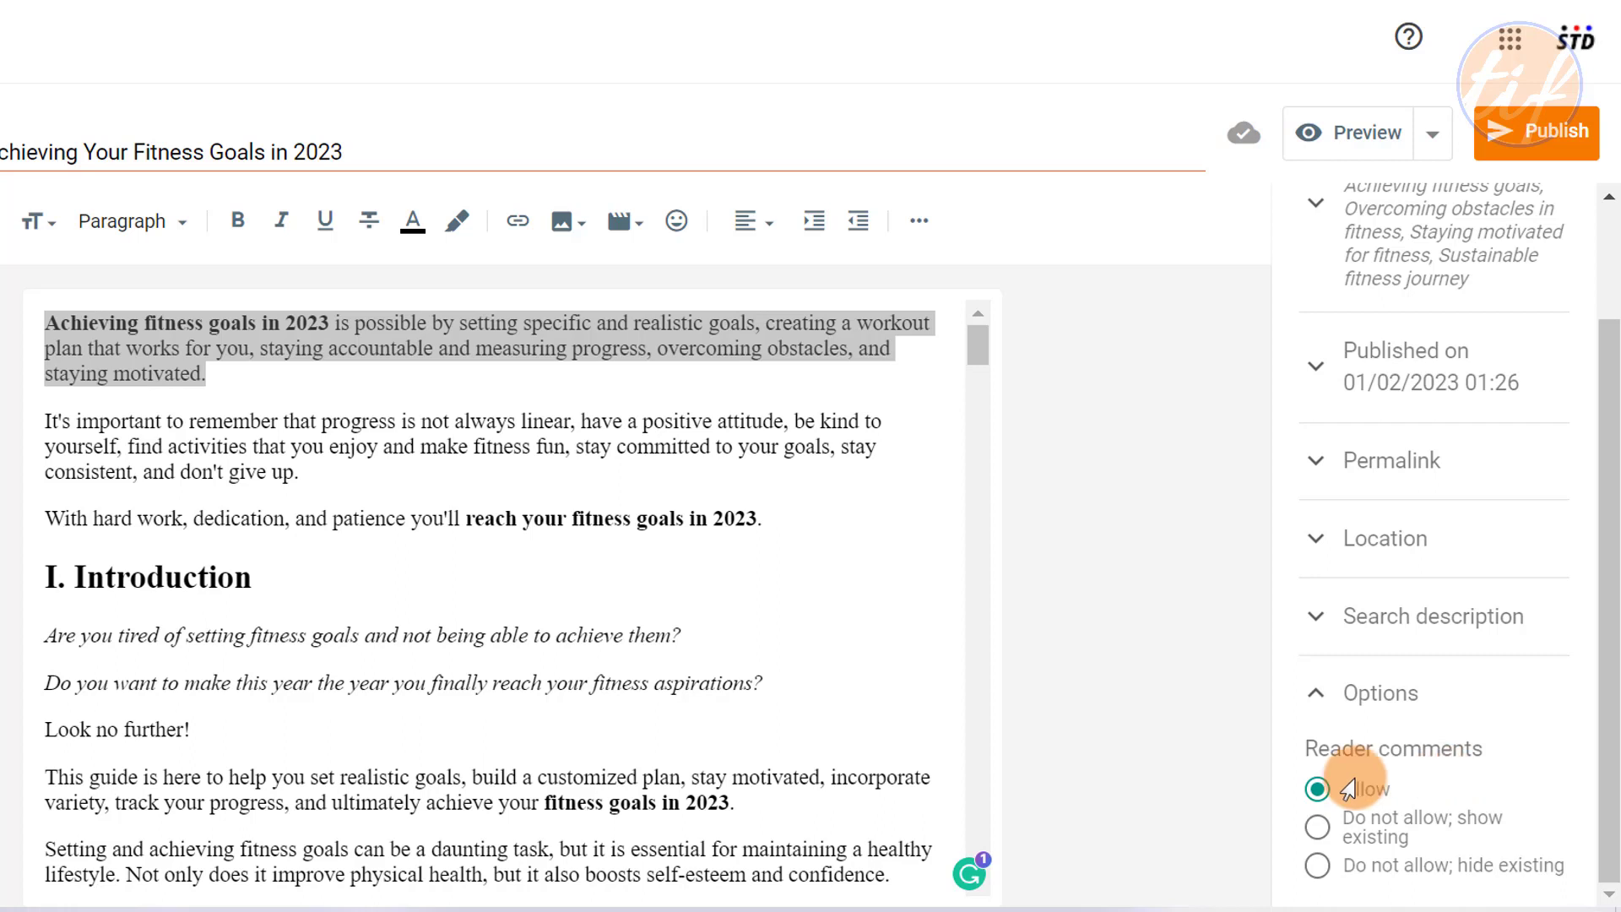
click(1307, 699)
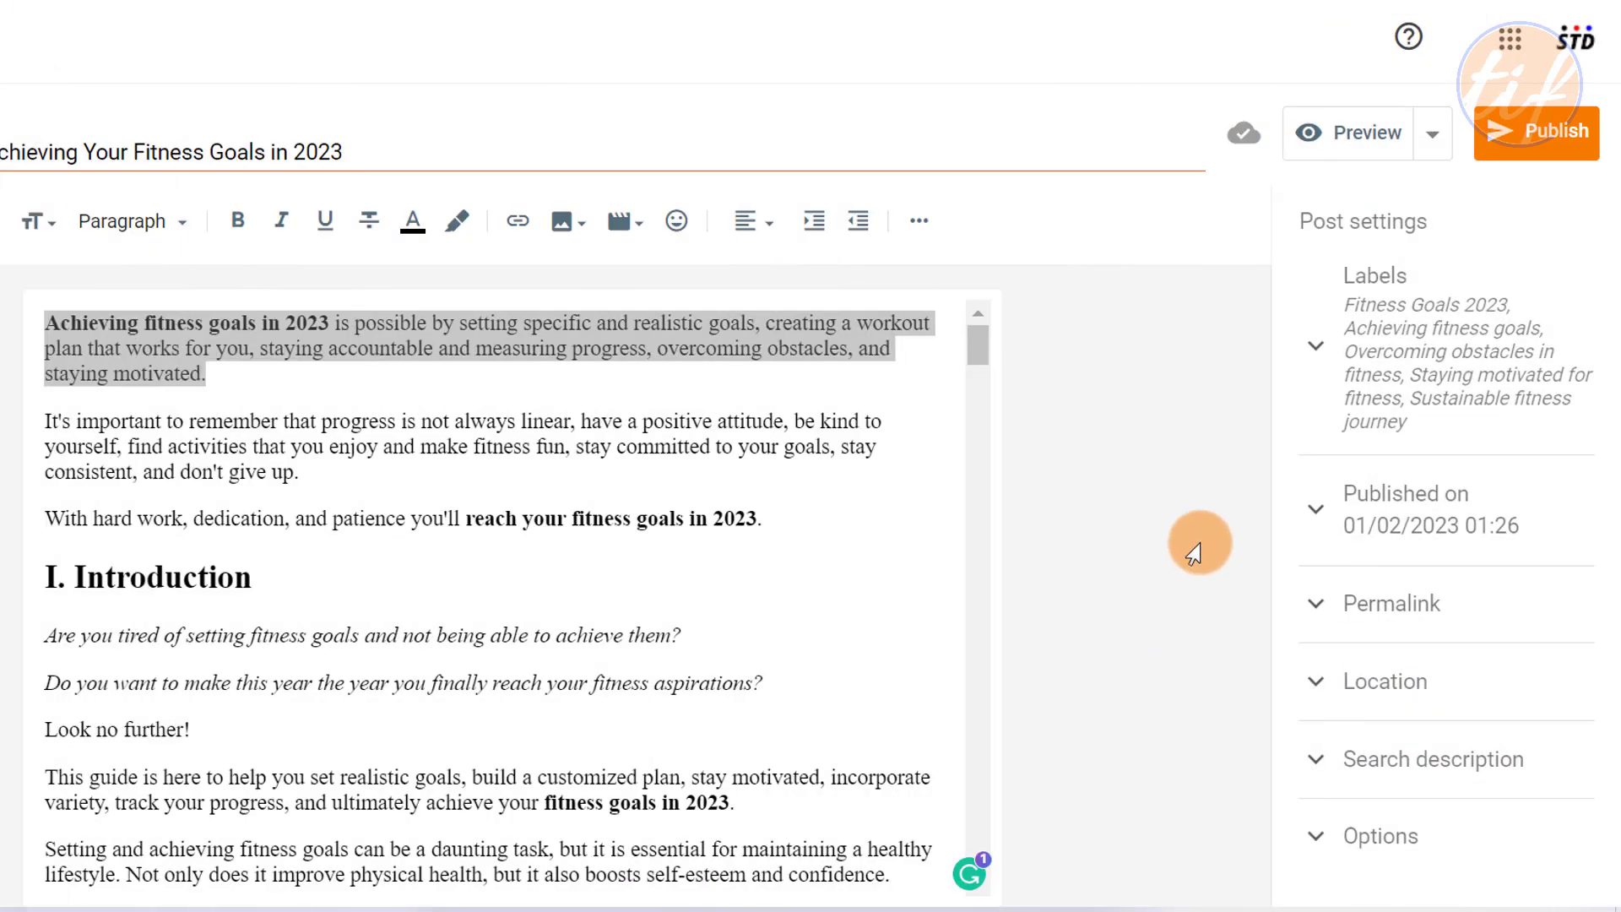
click(612, 475)
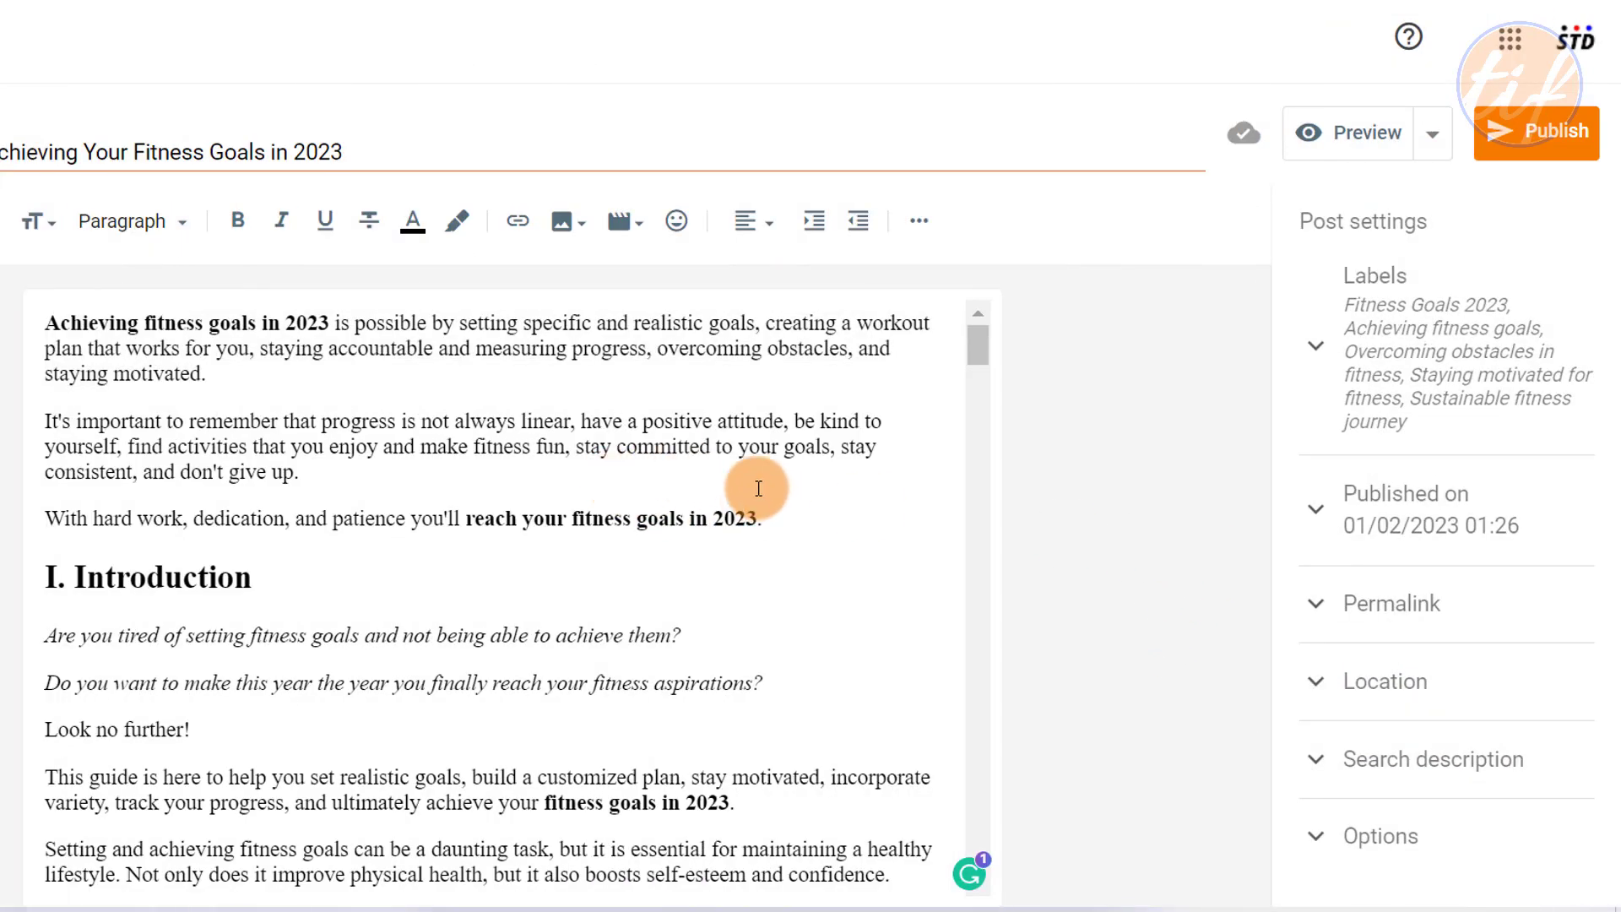
scroll(760, 487, down, 15)
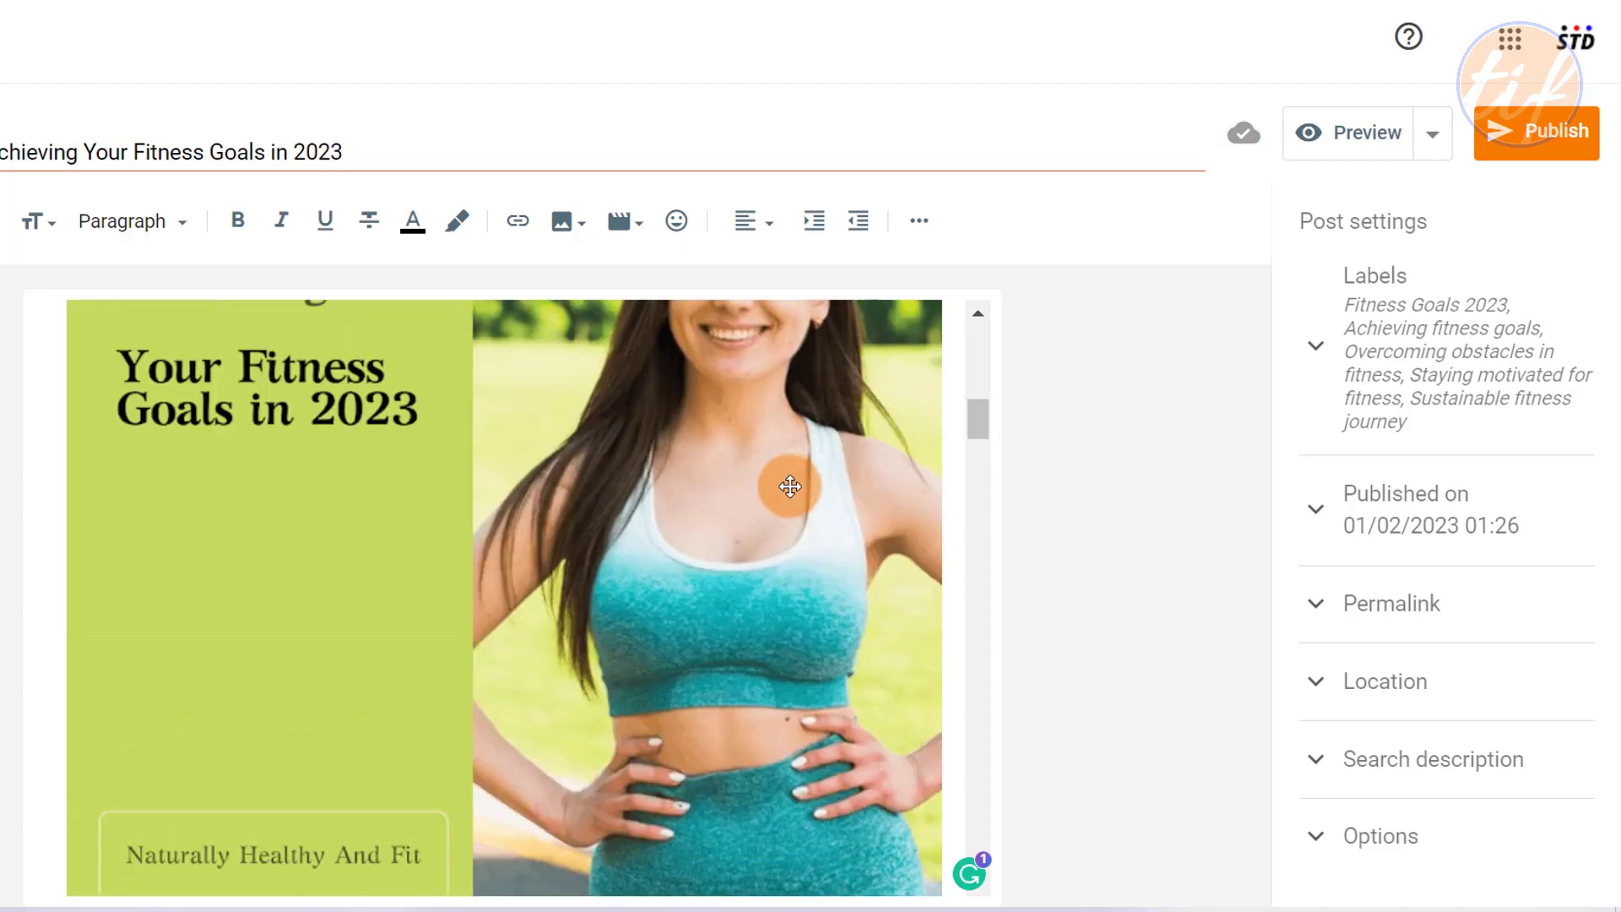
scroll(804, 509, down, 20)
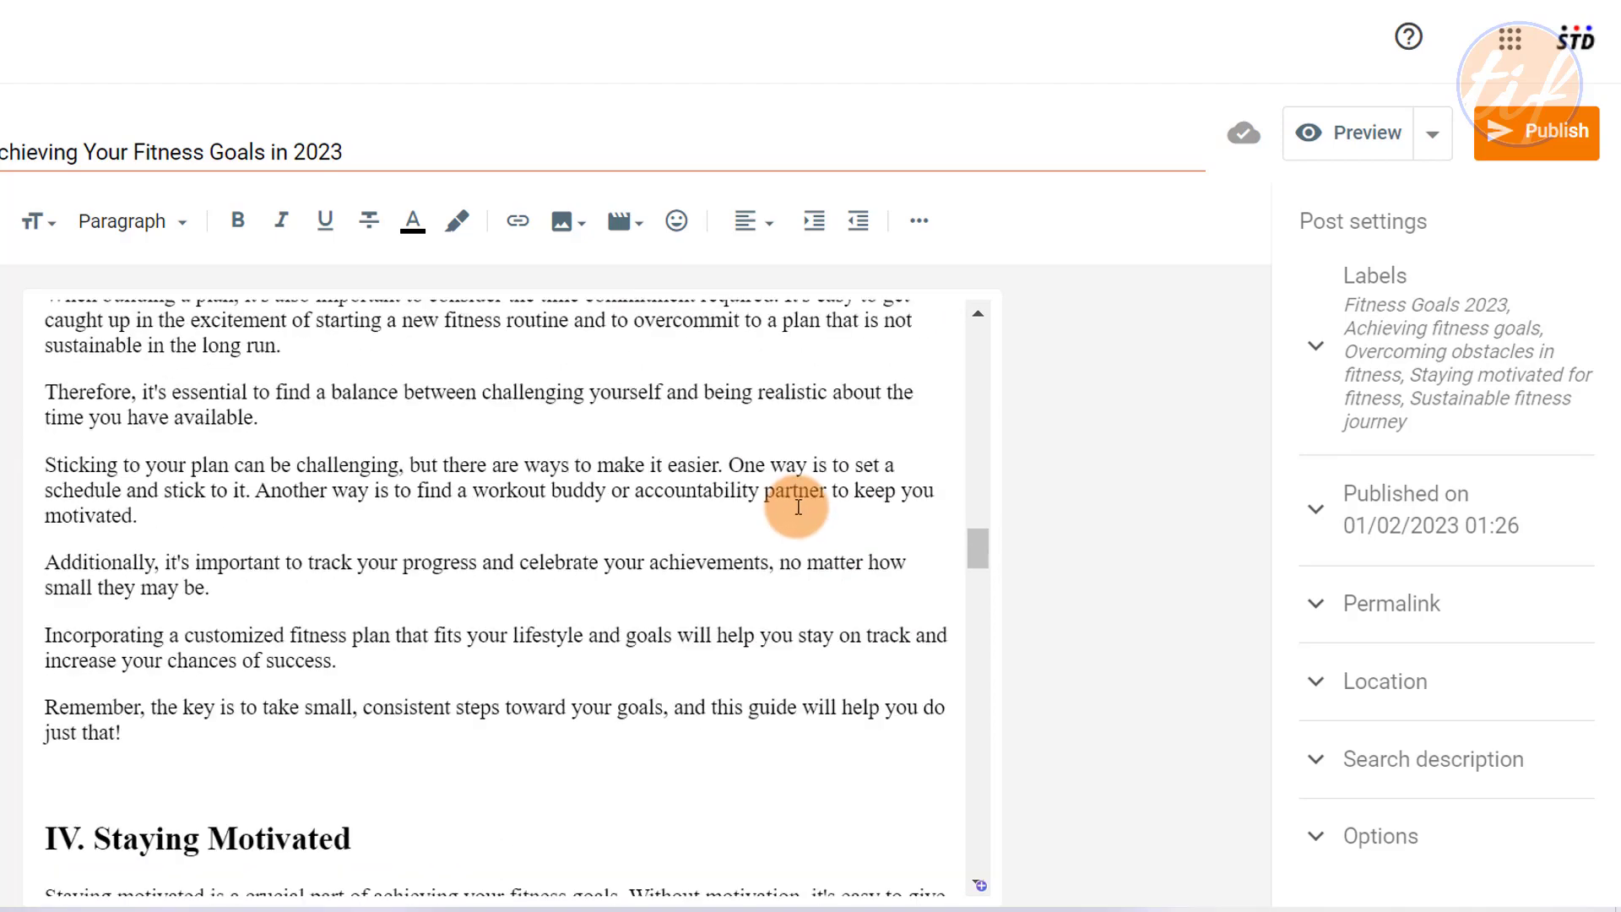
scroll(793, 509, down, 20)
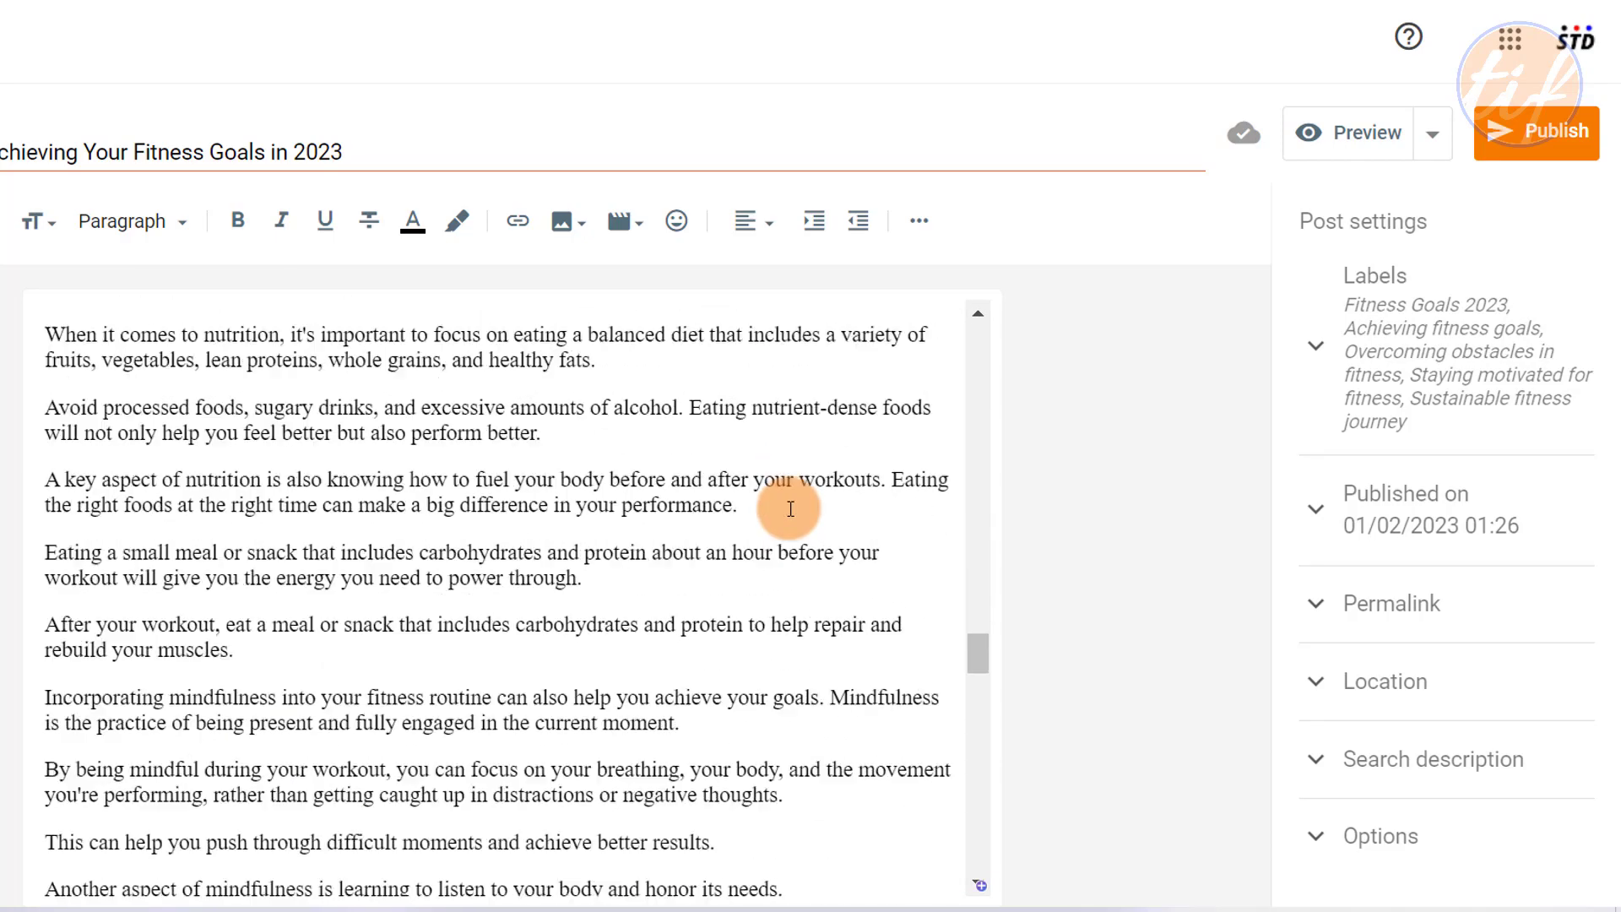
scroll(790, 506, down, 20)
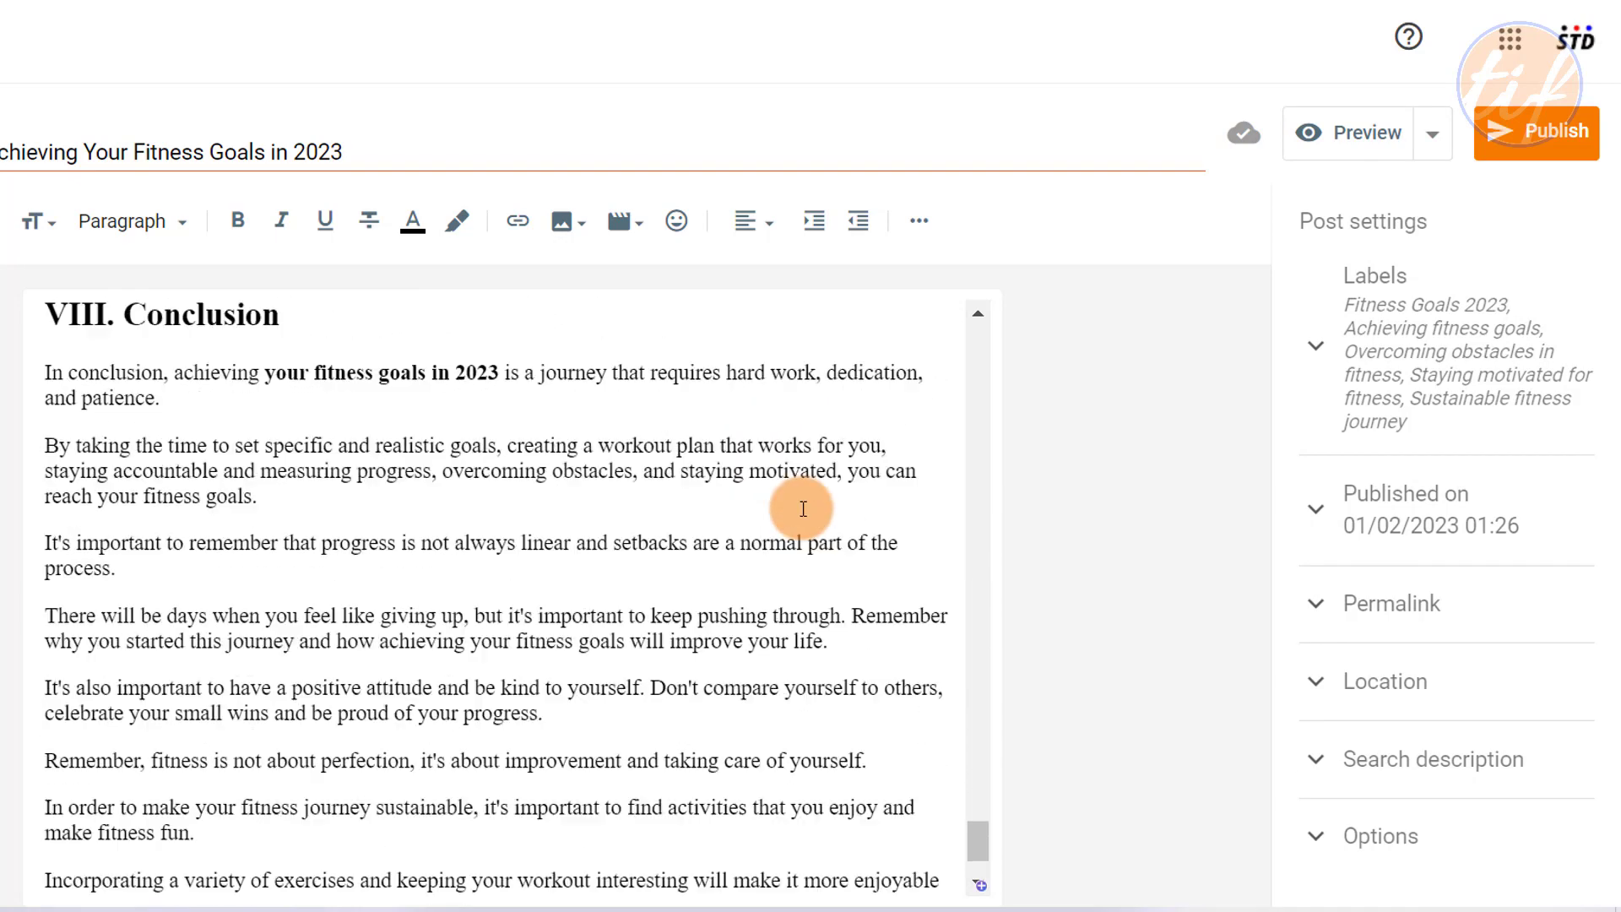
- Below the conclusion, add "I hope you liked this content. If yes, please join our mailing list and stay connected with us."
scroll(802, 506, down, 2)
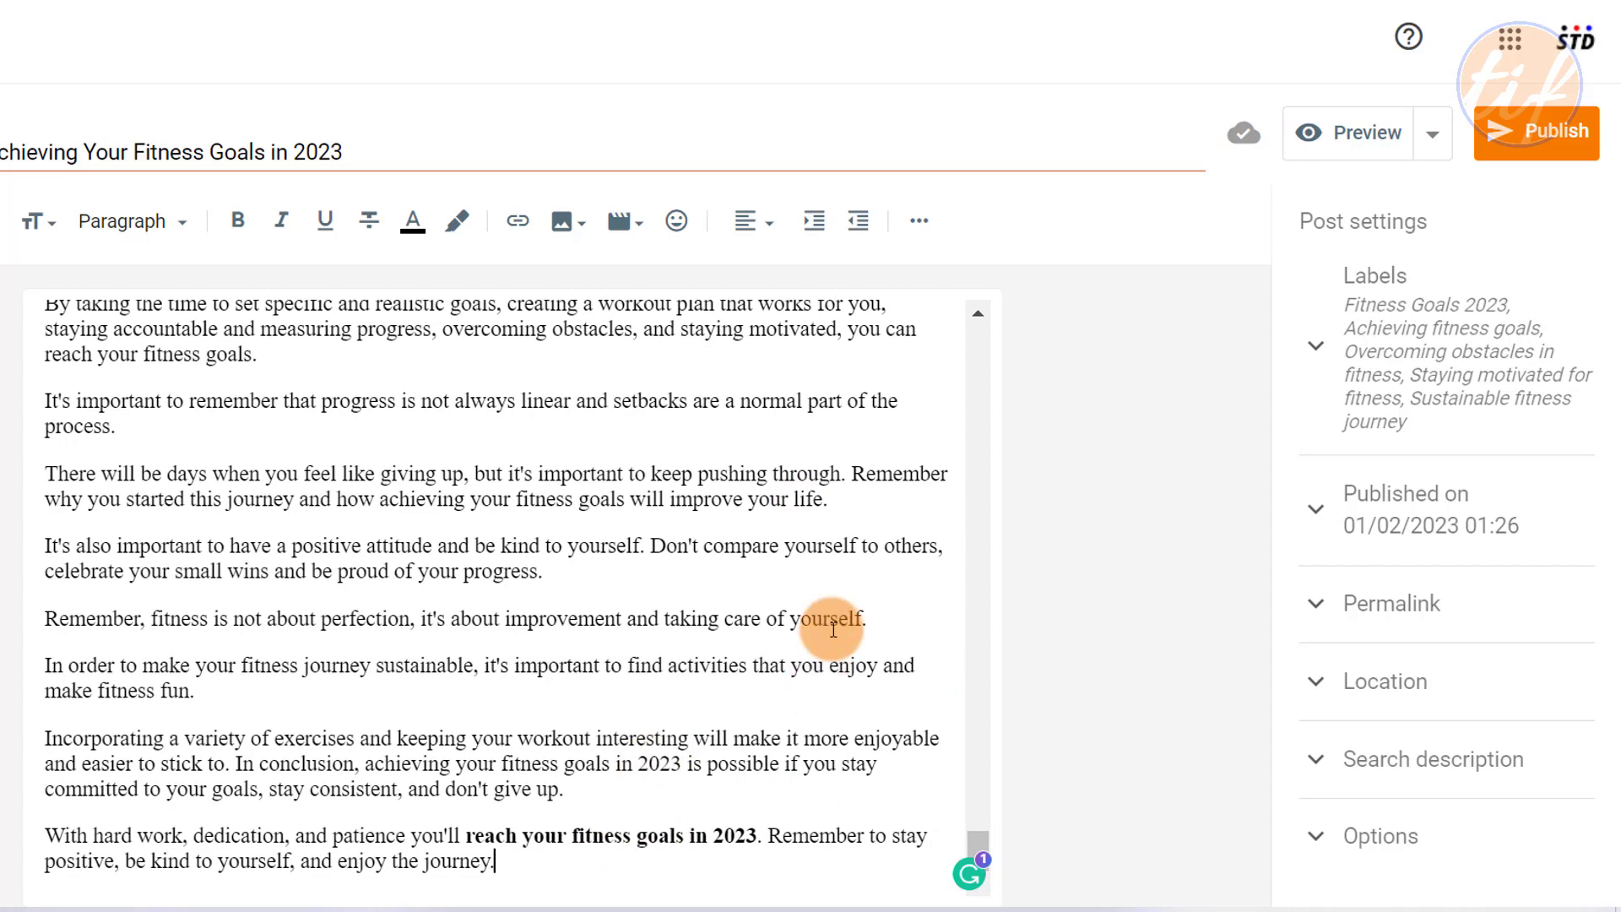
key(Return)
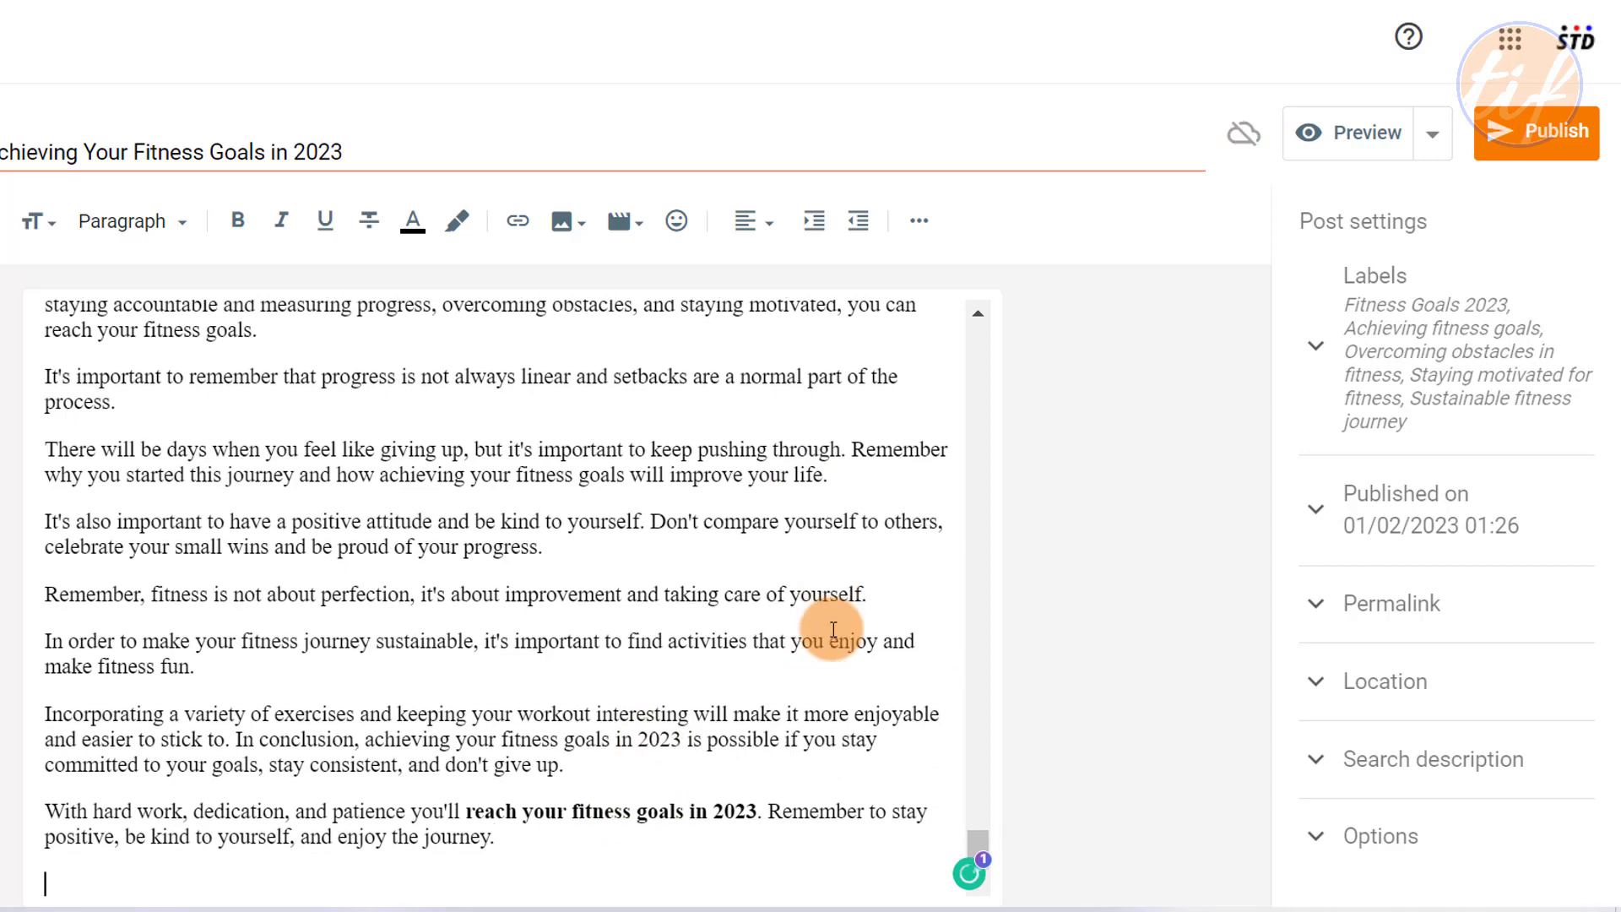
key(Return)
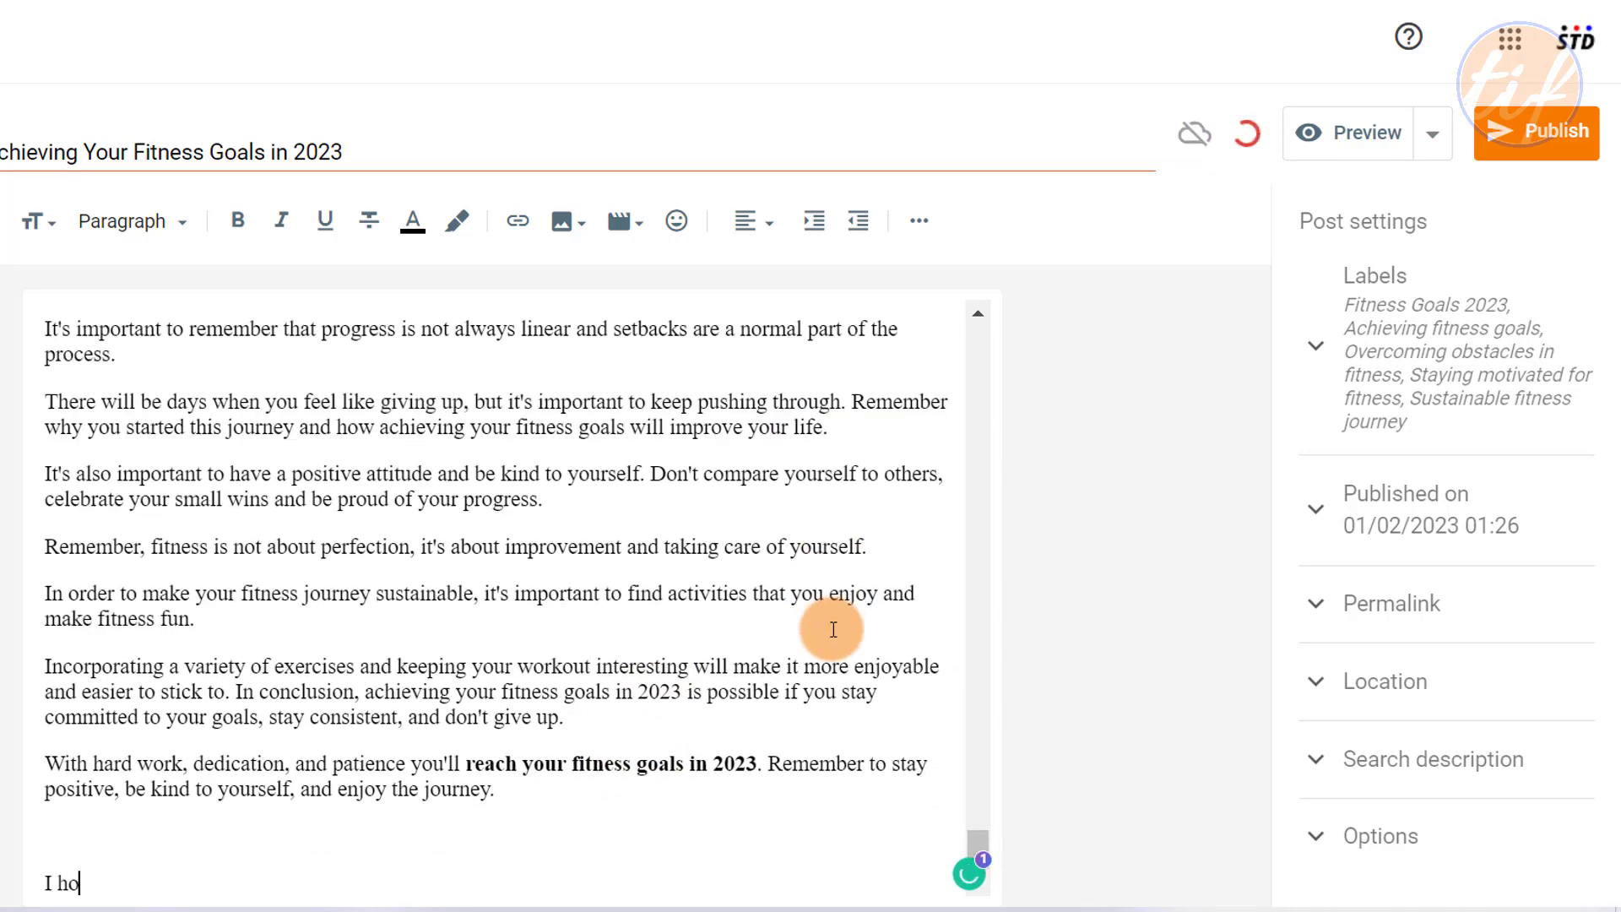
text(I hope you liked this content.)
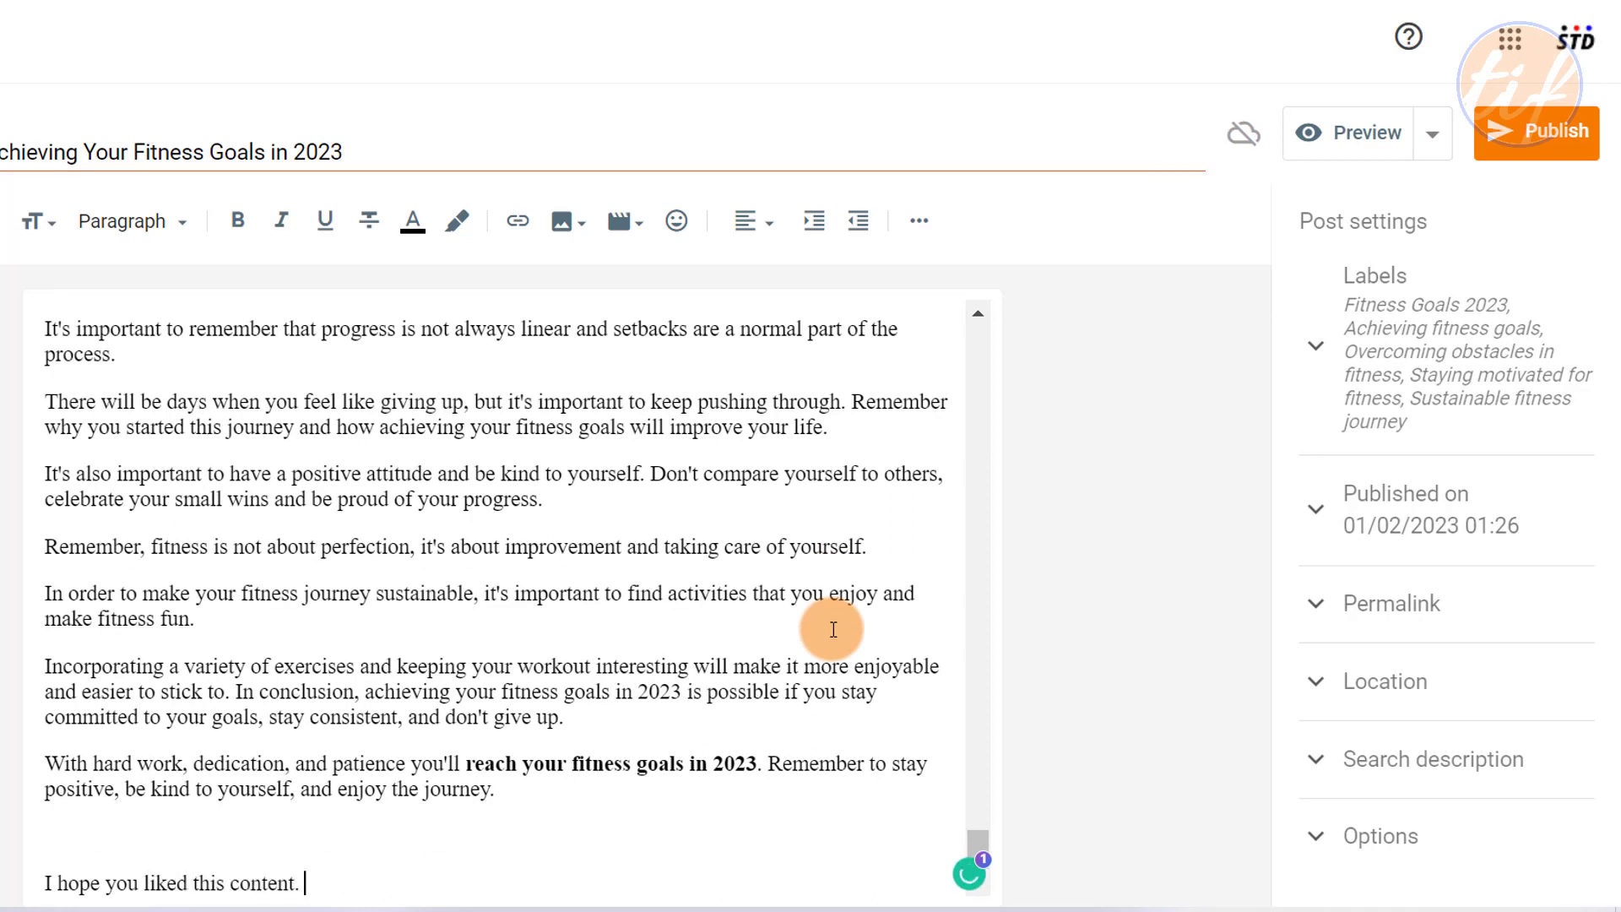
text( If yes, please join our mailing list and stay connected with us. If)
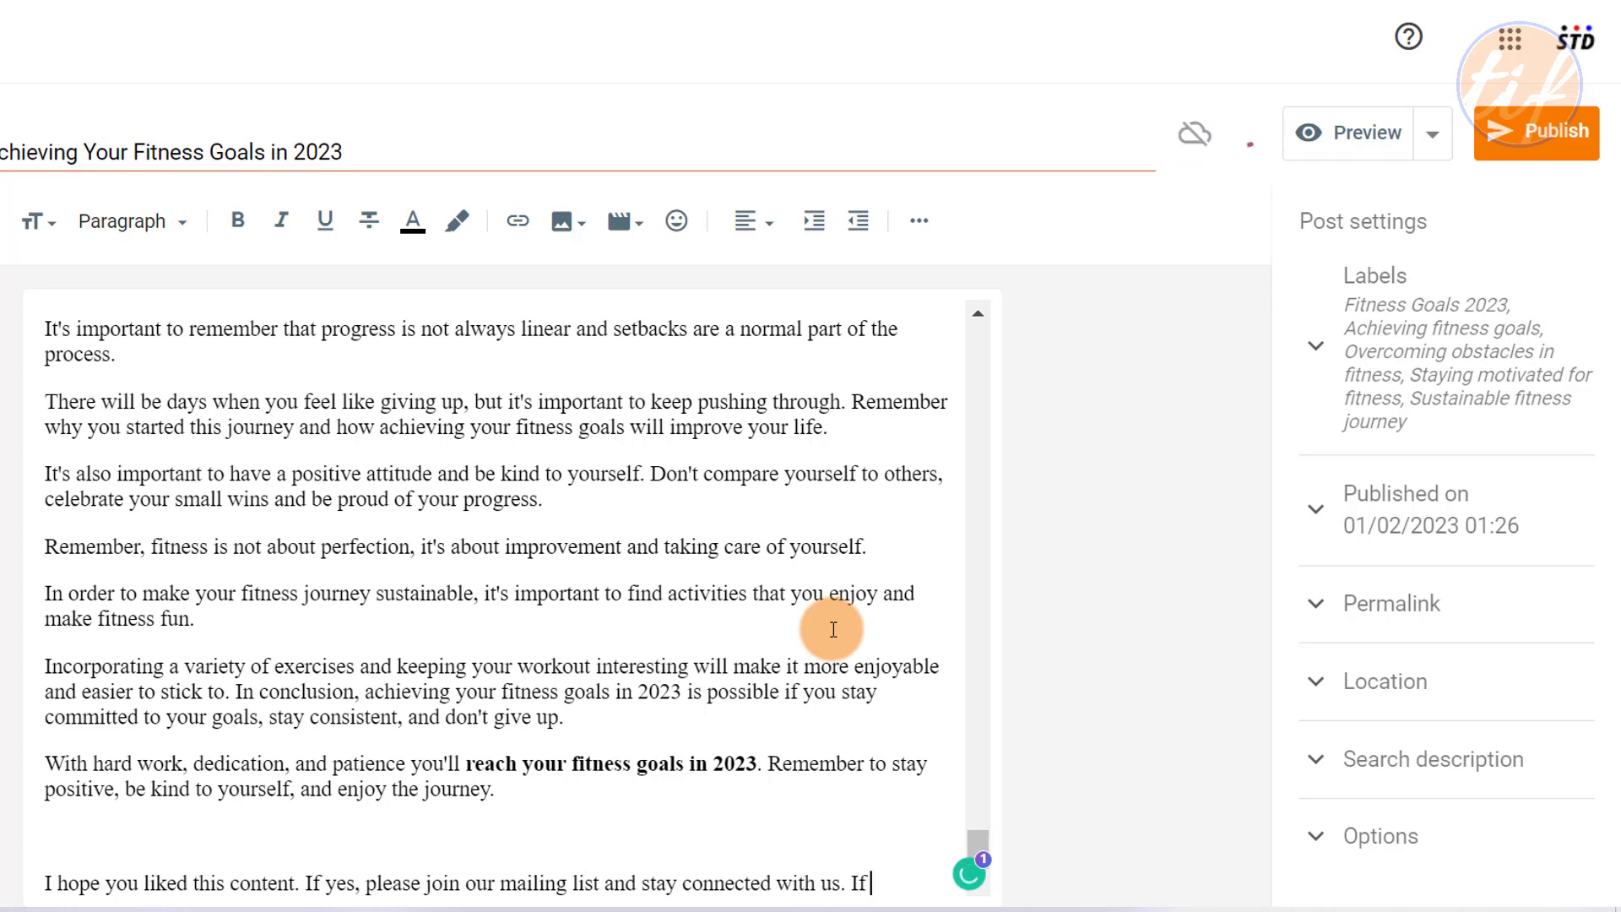
- End the paragraph with "If you have any follow-up questions, you can ask them in the comment section below.", accepting the Grammarly corrections
text(you have any follow up questions, you can ask in the comment section below.)
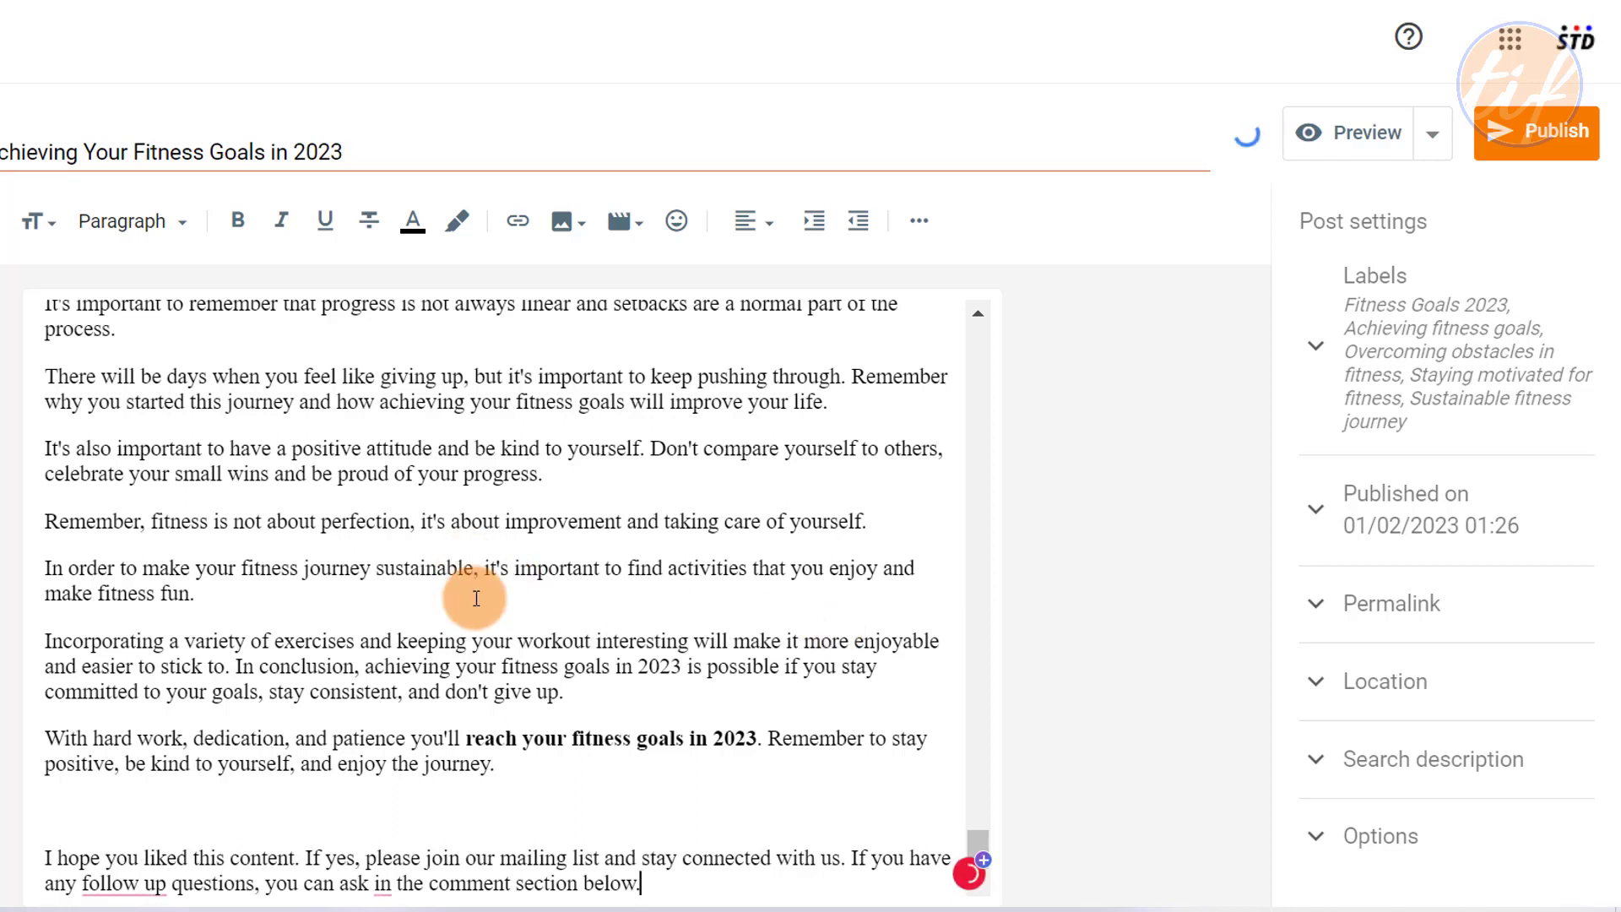
scroll(541, 667, down, 1)
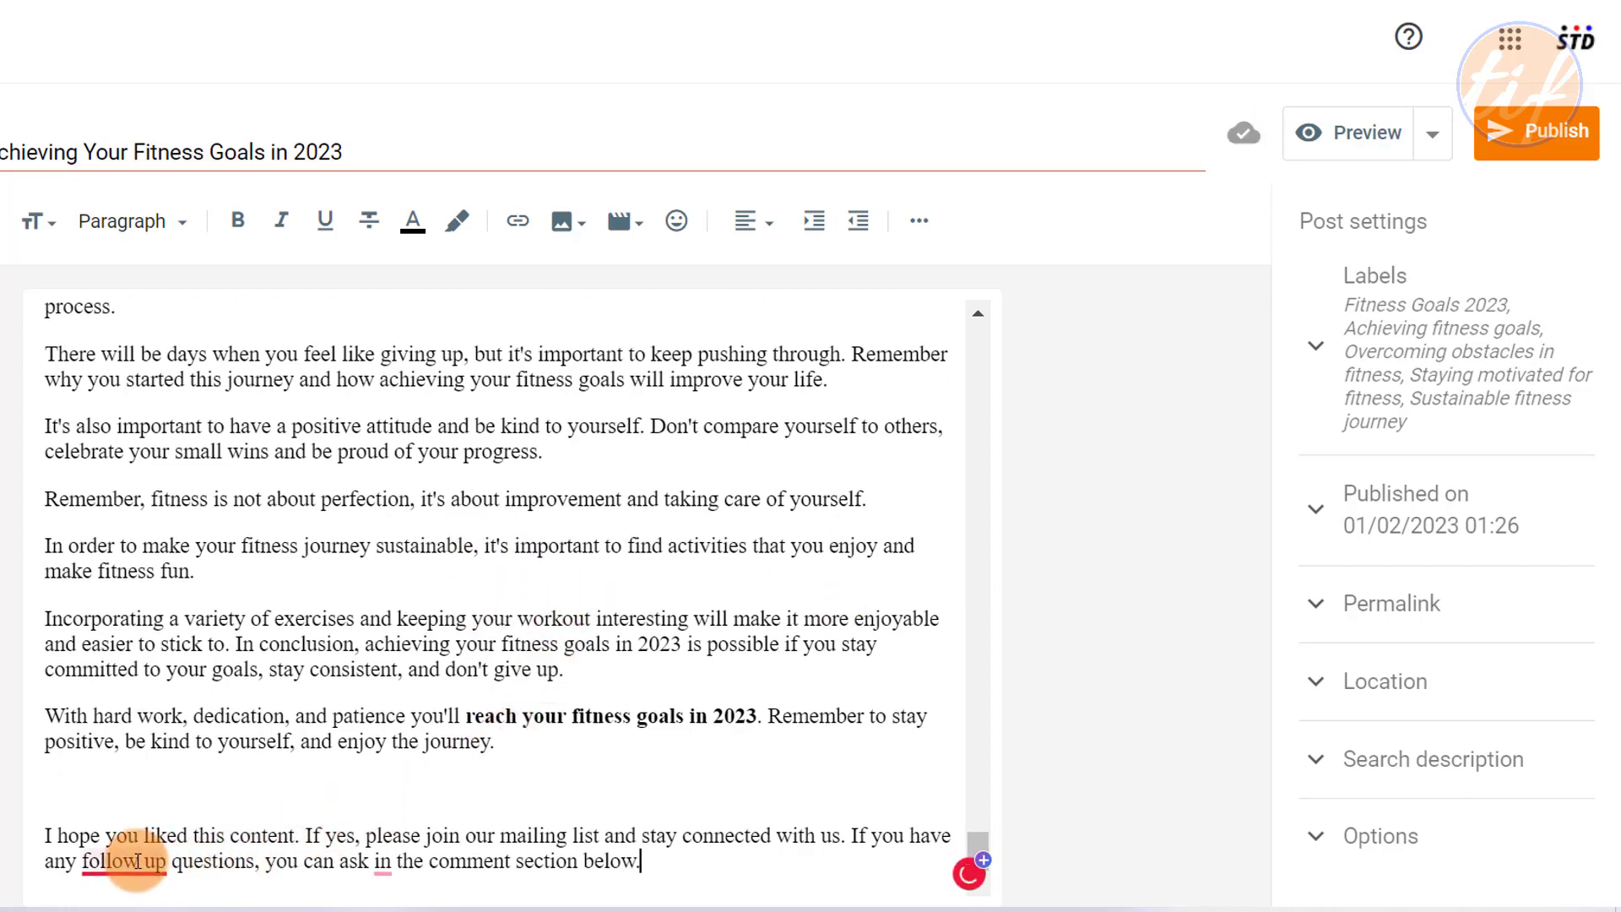
mouse_move(127, 865)
click(171, 718)
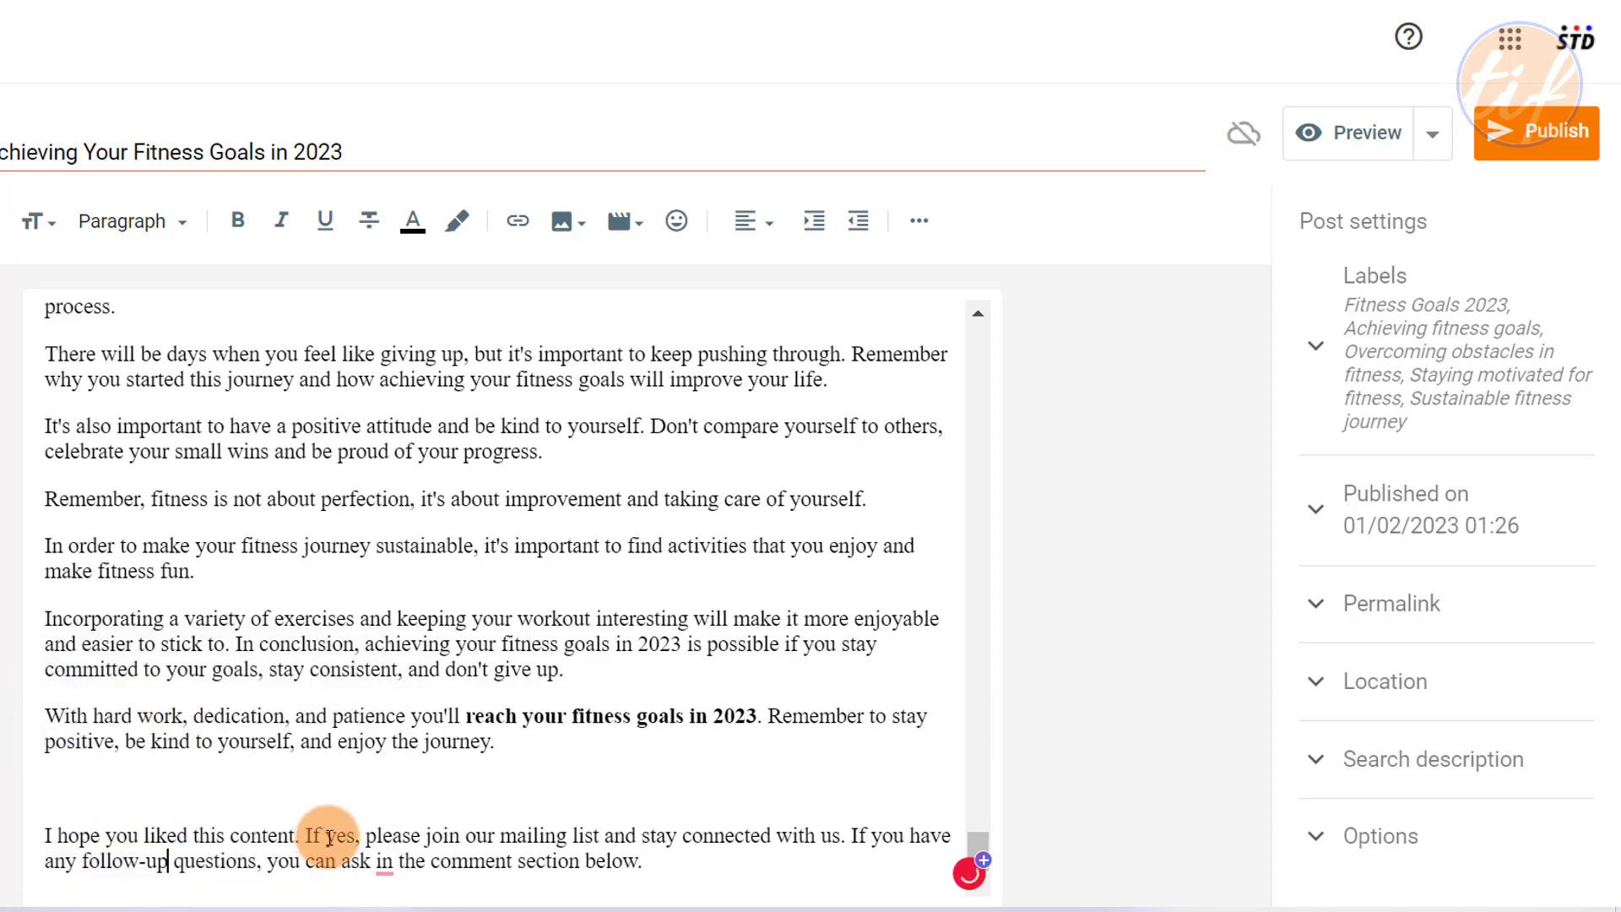
mouse_move(383, 866)
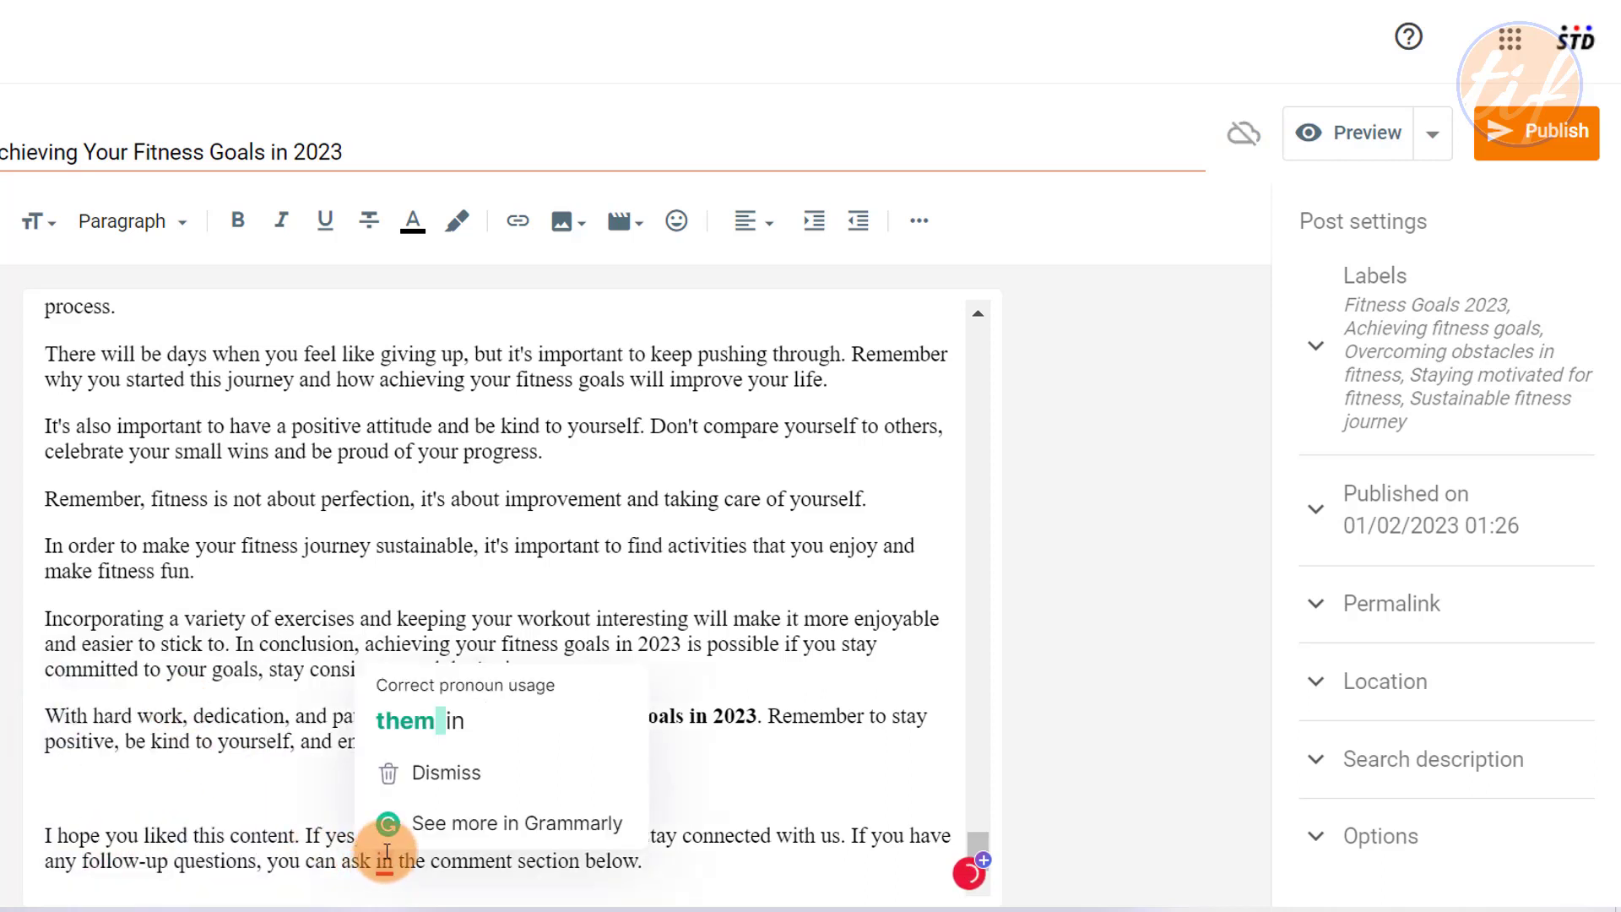
click(405, 720)
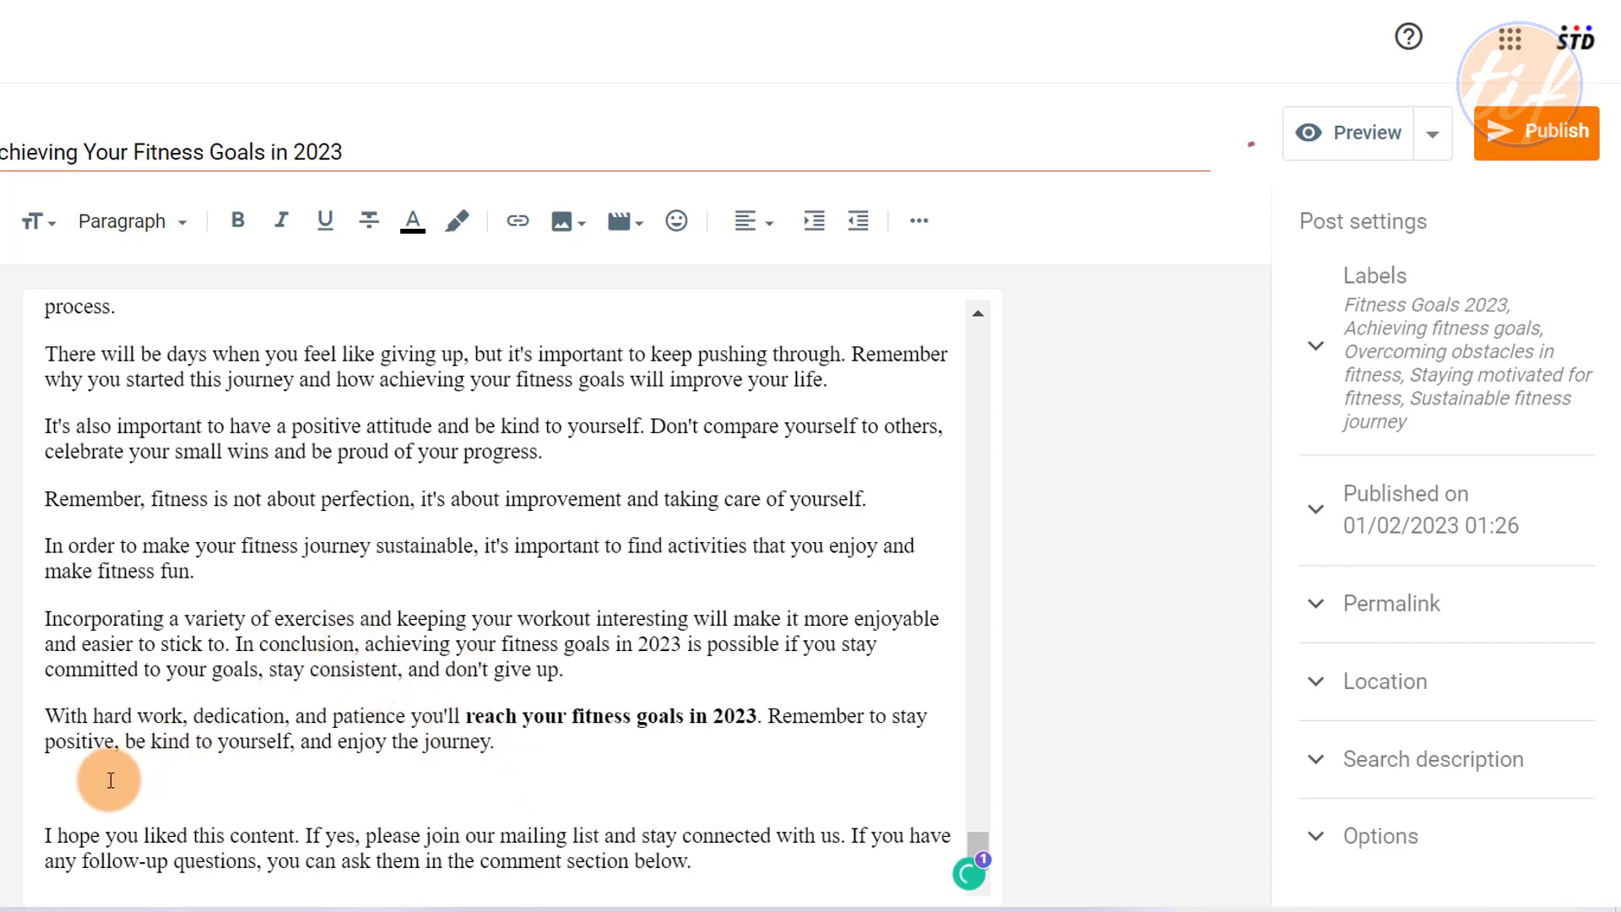
- Look back over the conclusion section and select the whole closing paragraph below it
scroll(304, 735, up, 3)
scroll(422, 667, up, 3)
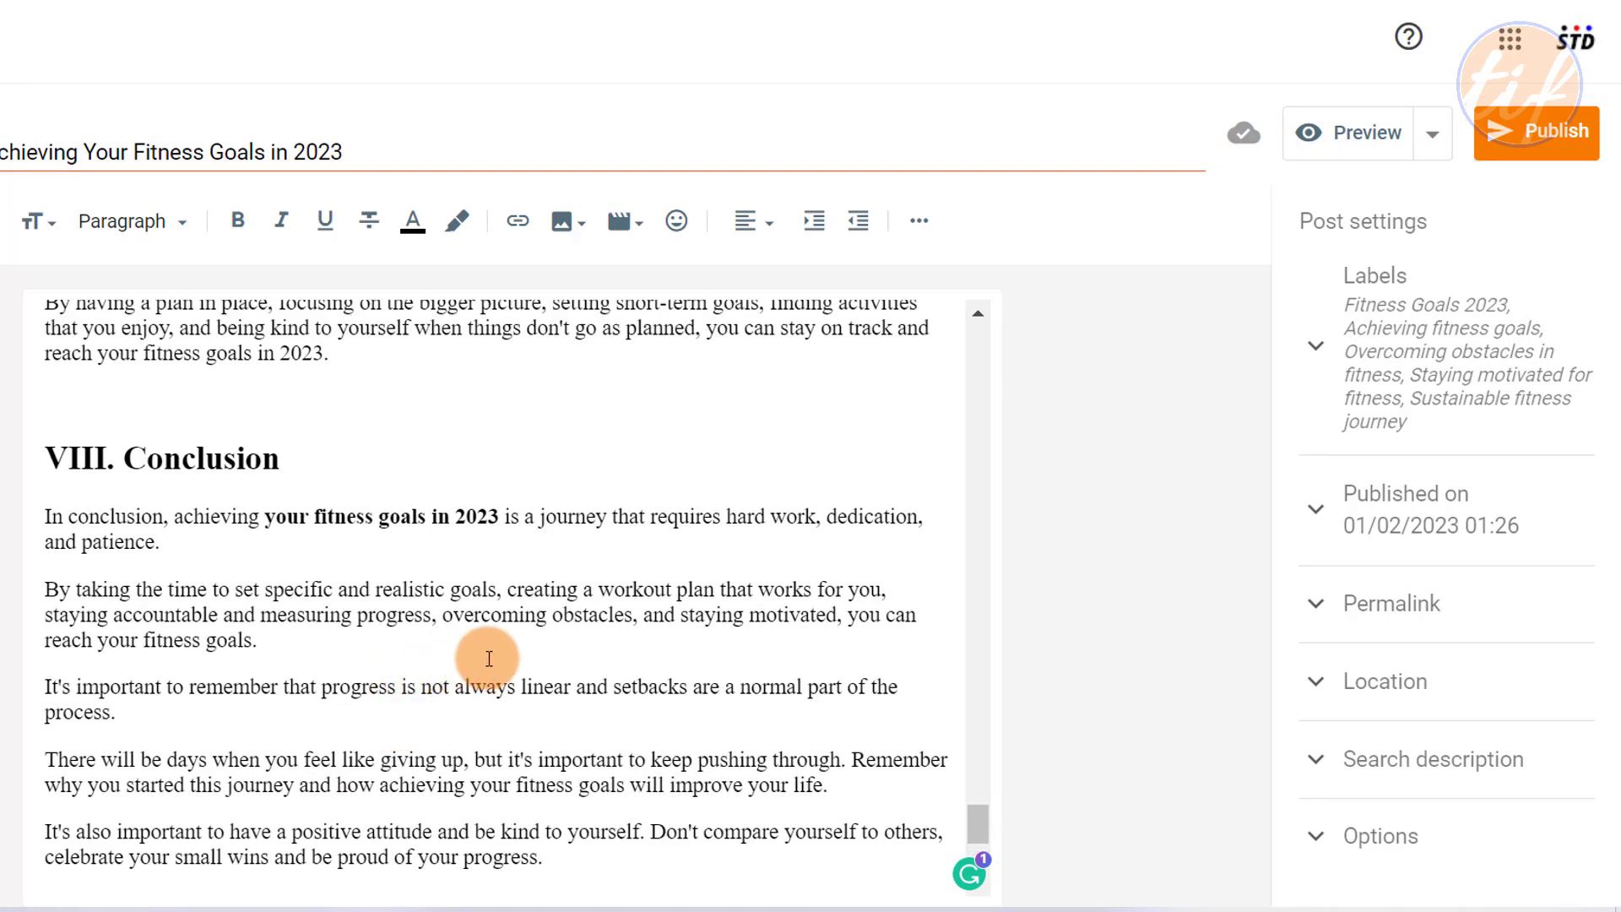
scroll(680, 655, down, 5)
scroll(673, 688, down, 1)
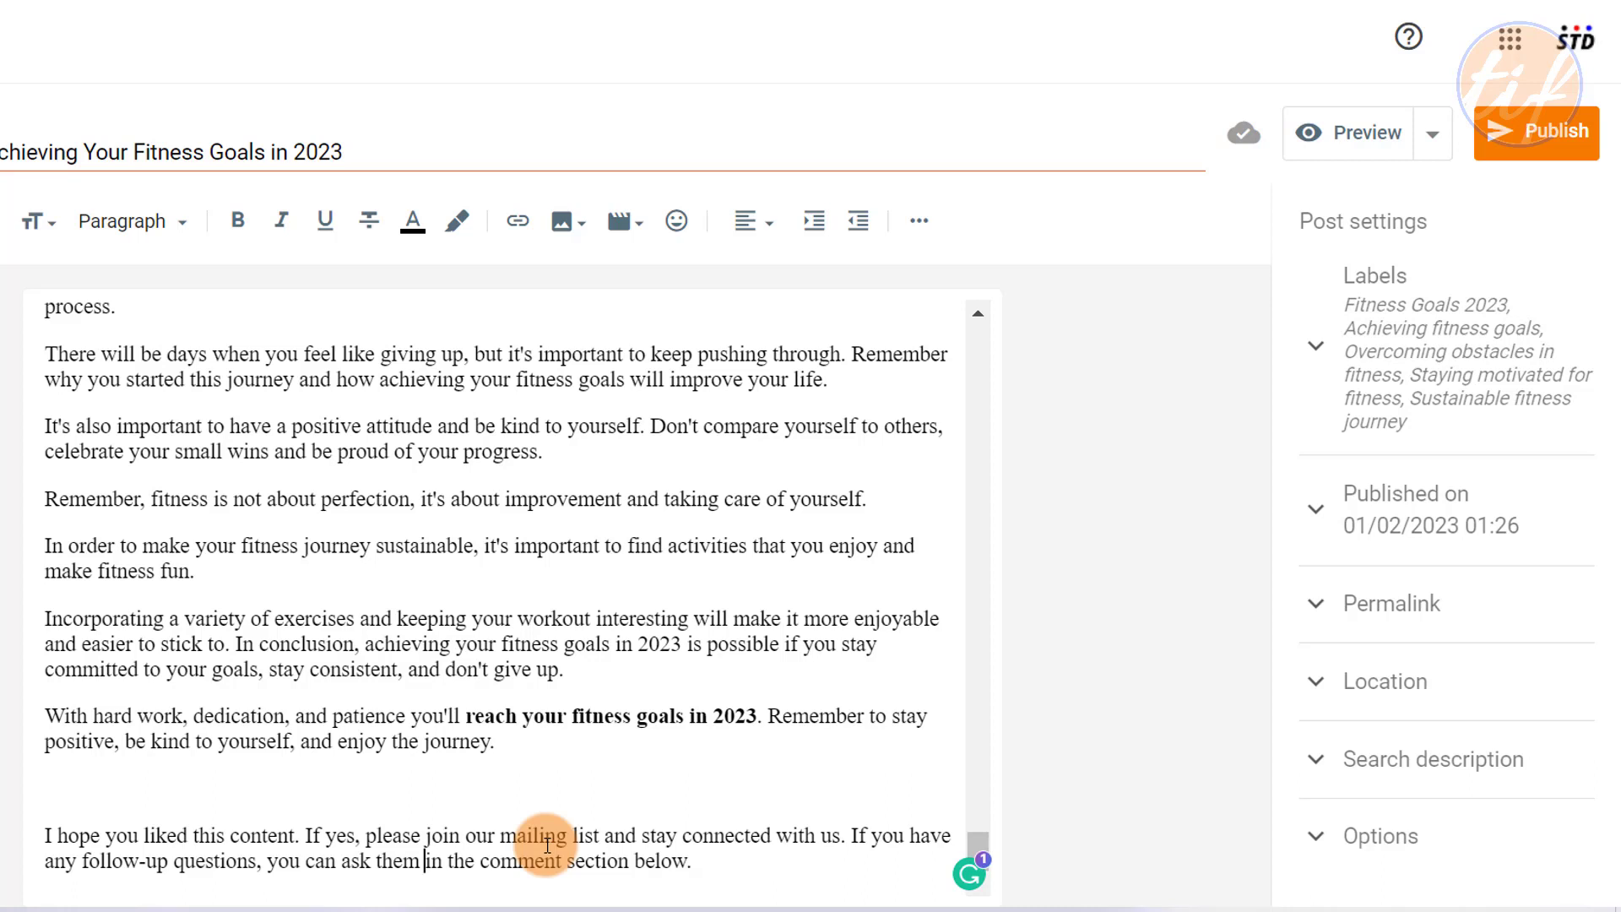
drag(735, 860, 43, 827)
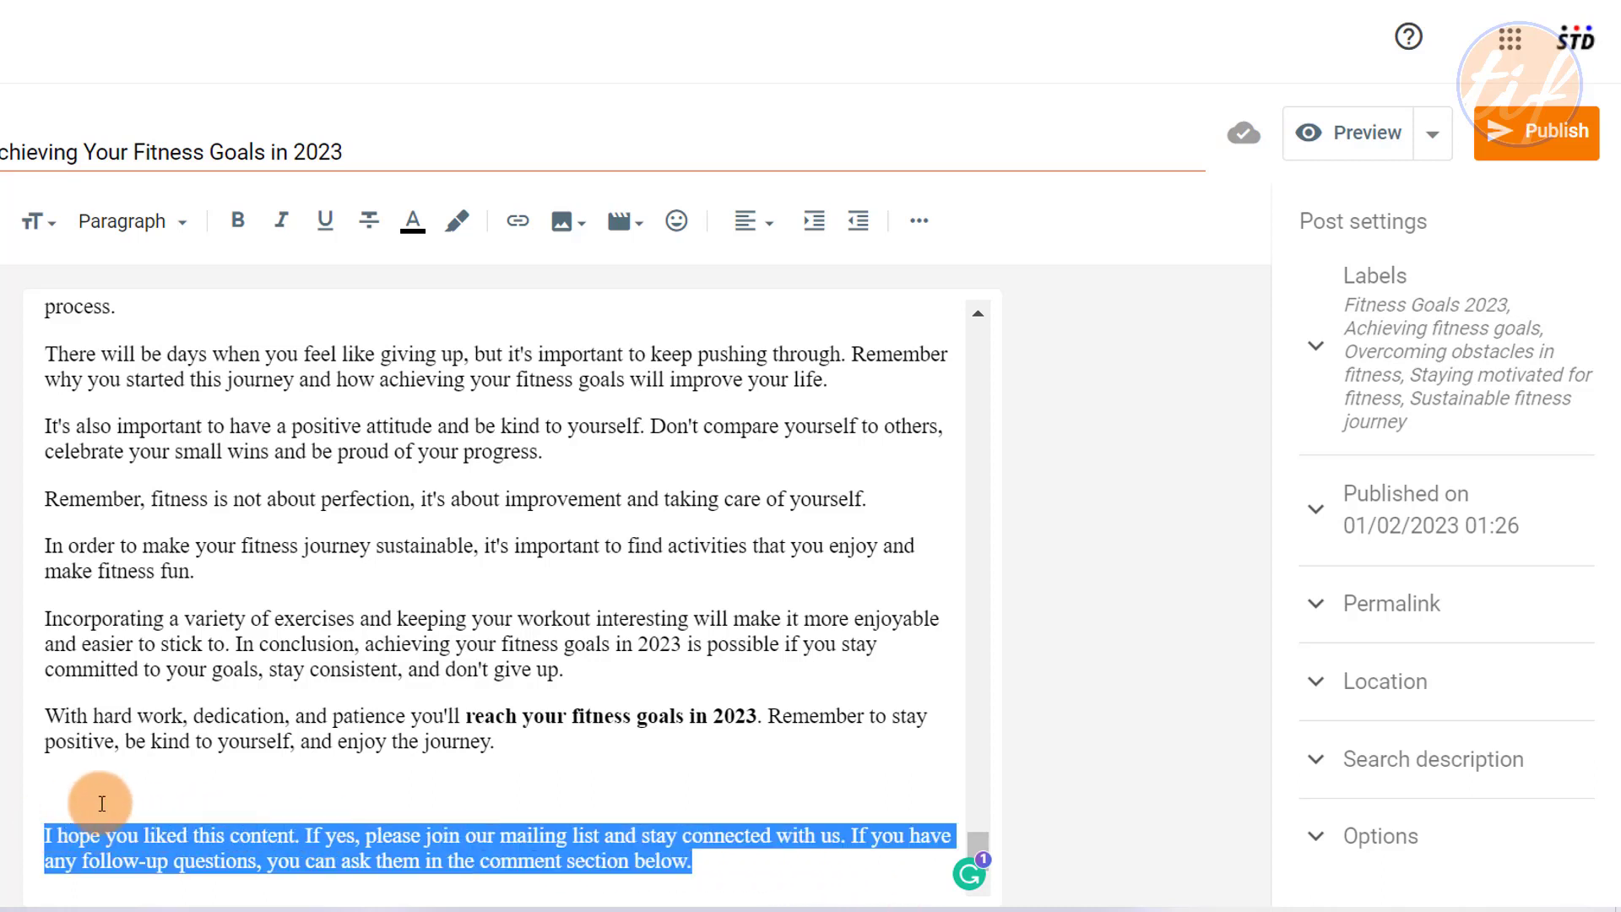
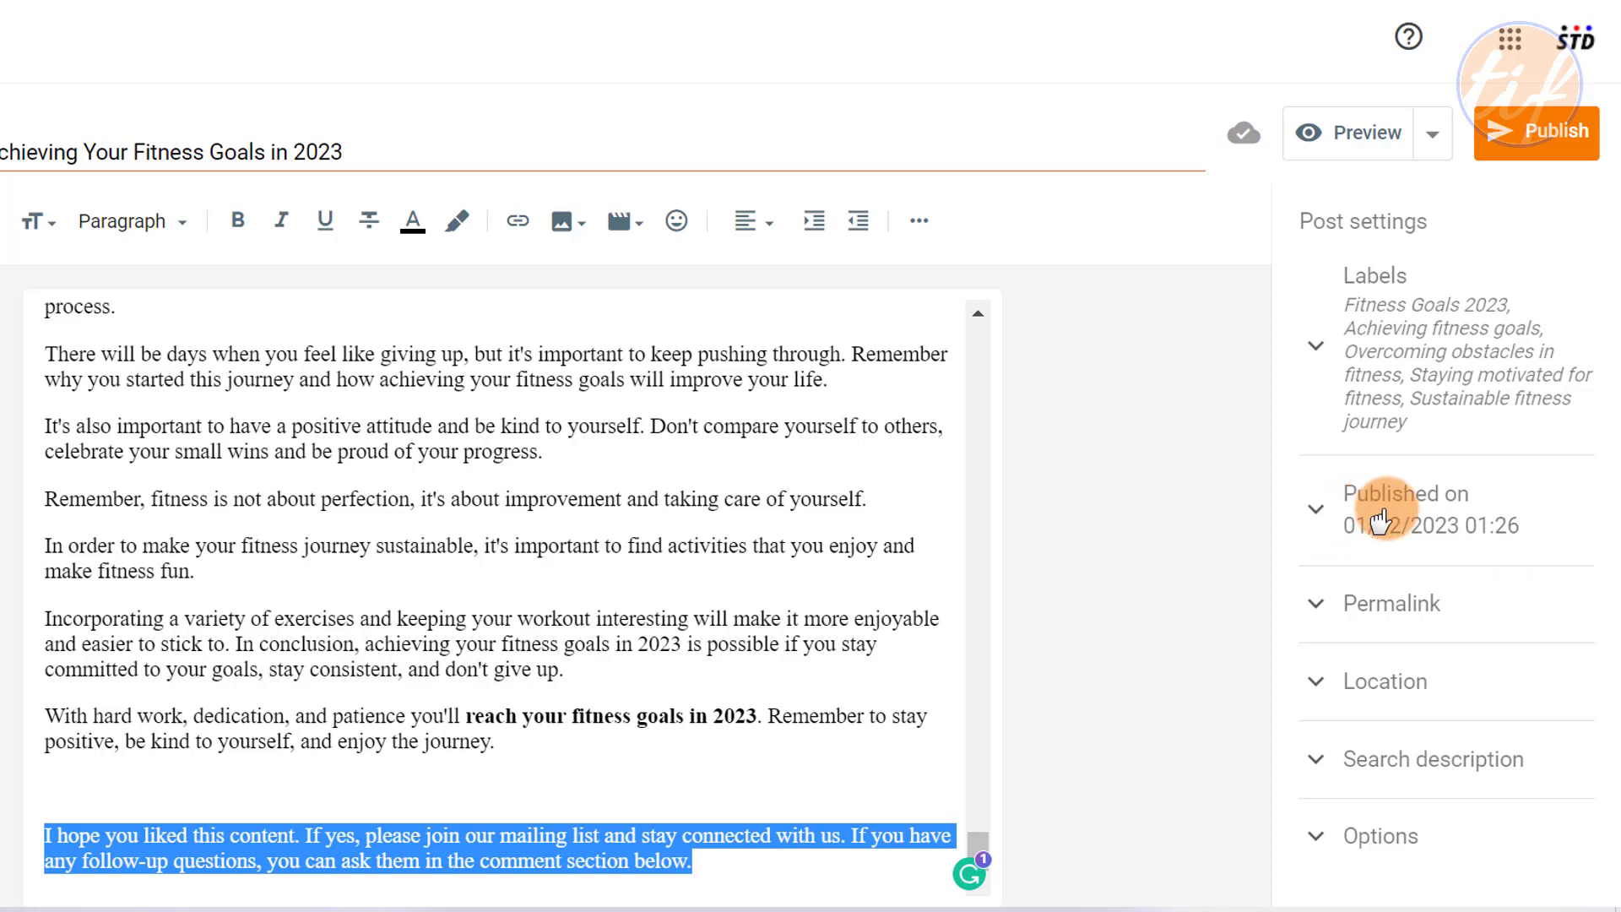
- Switch the post's publishing schedule to a custom date and time, and set the date to 30 January 2023
click(1369, 511)
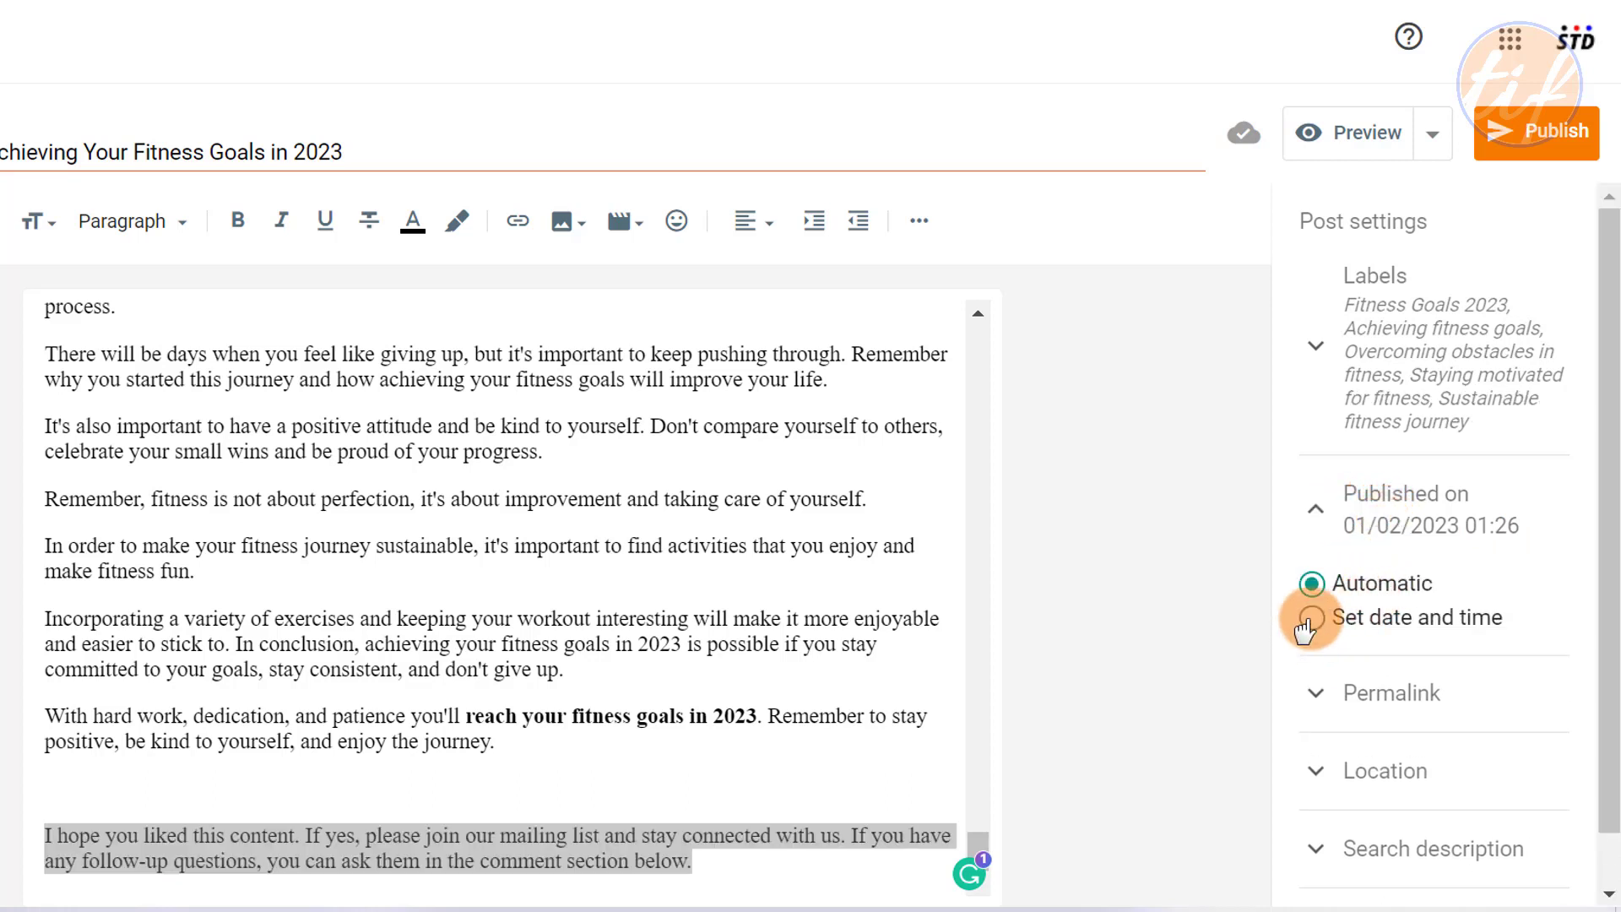
click(1309, 620)
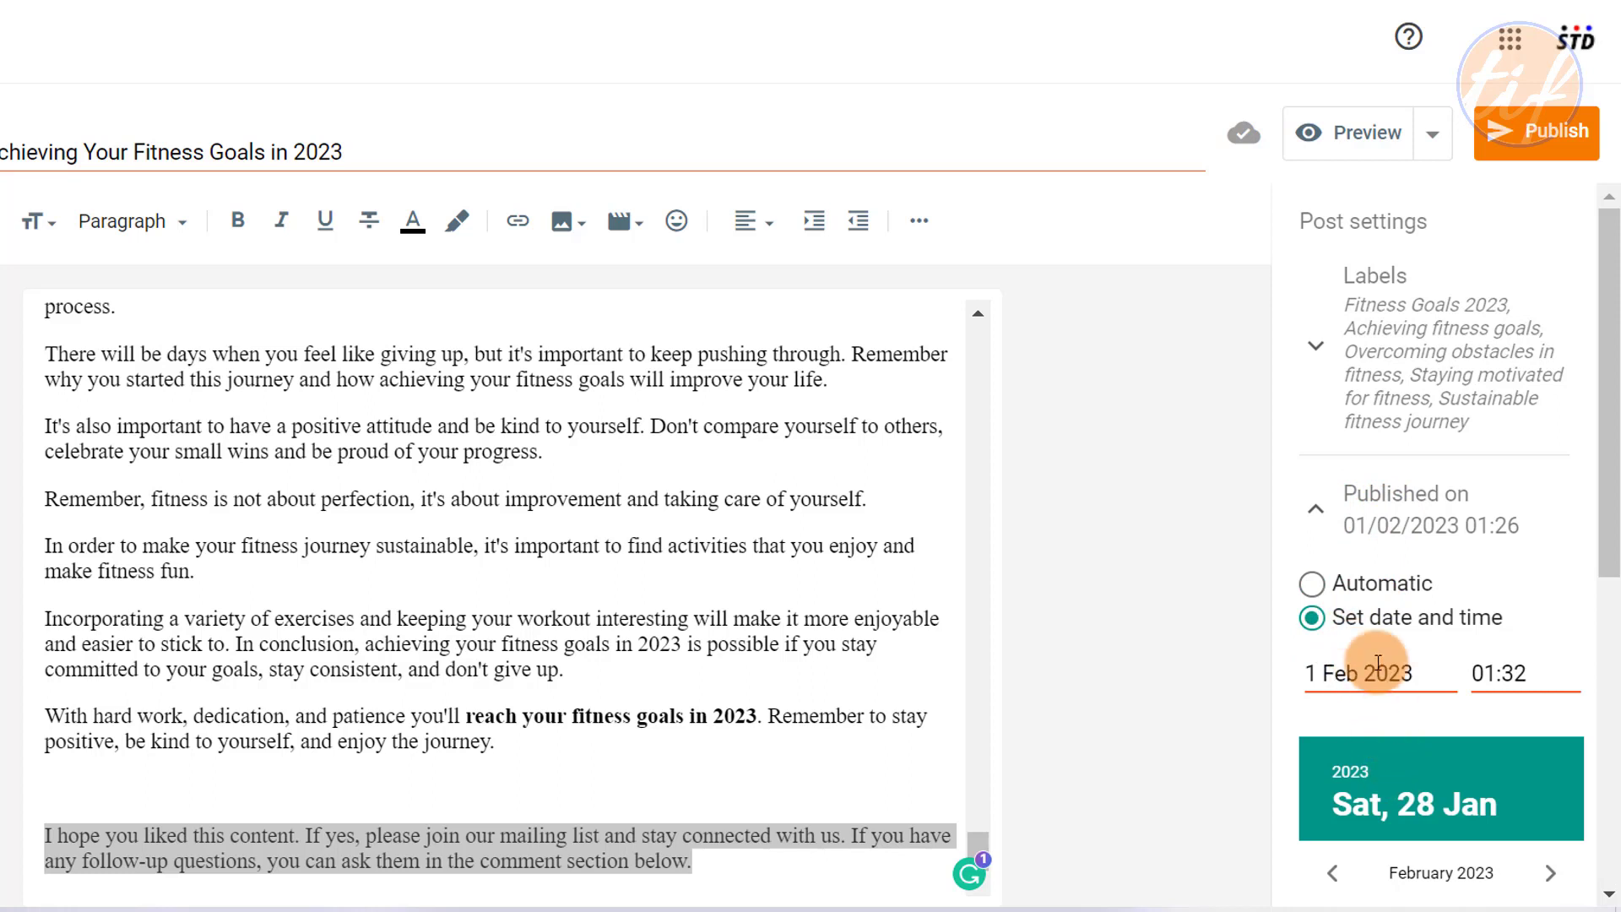
scroll(1410, 669, down, 1)
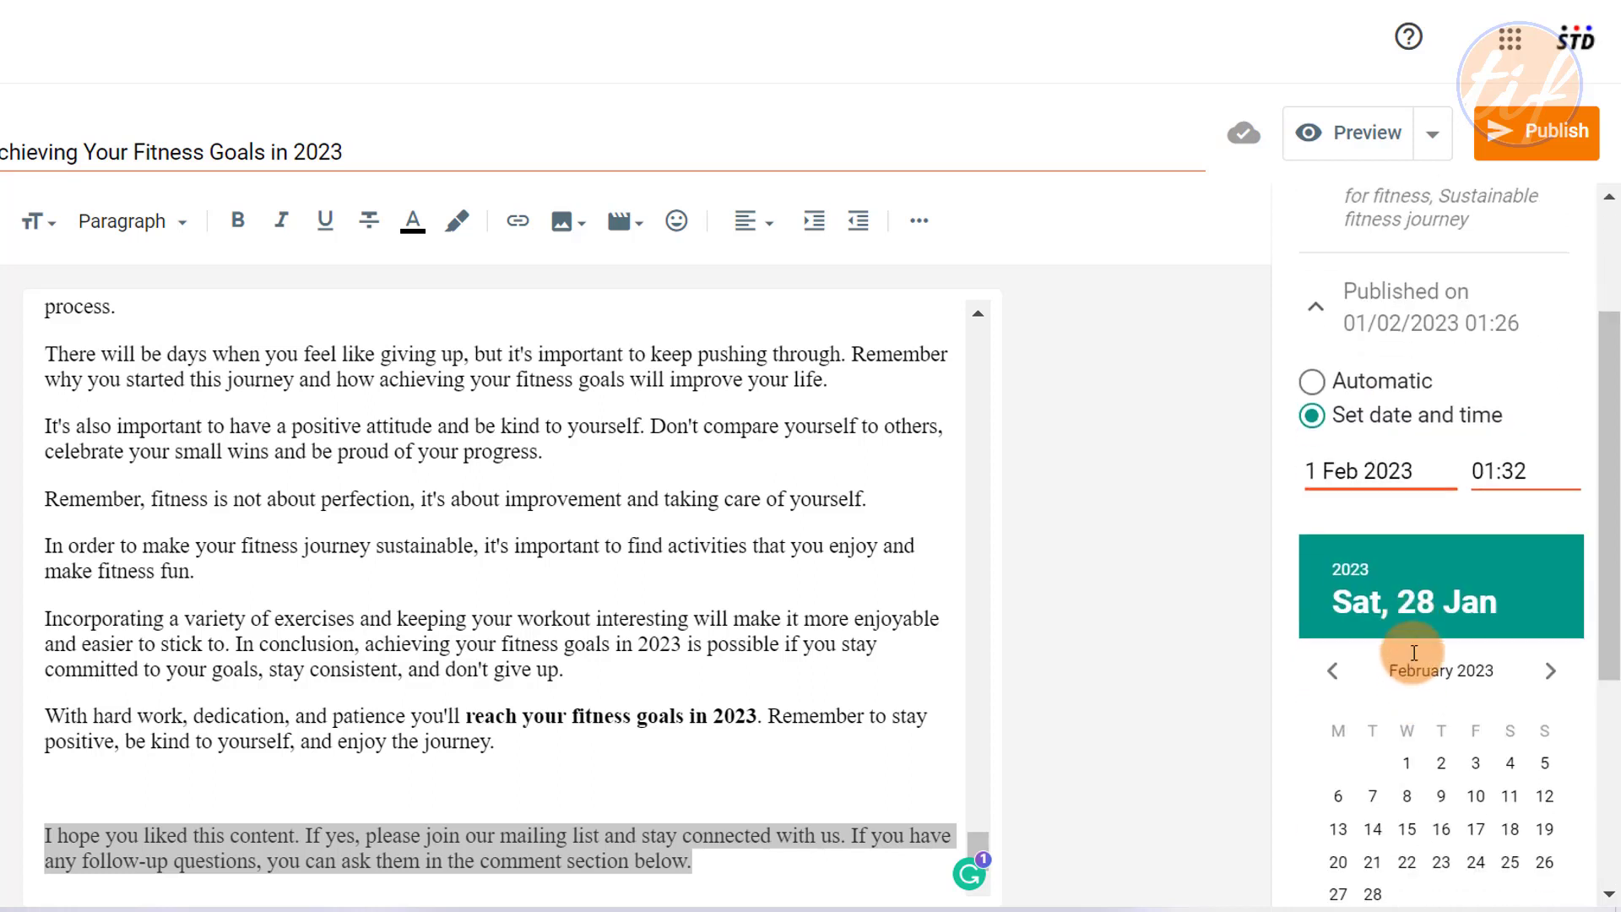
scroll(1422, 712, down, 4)
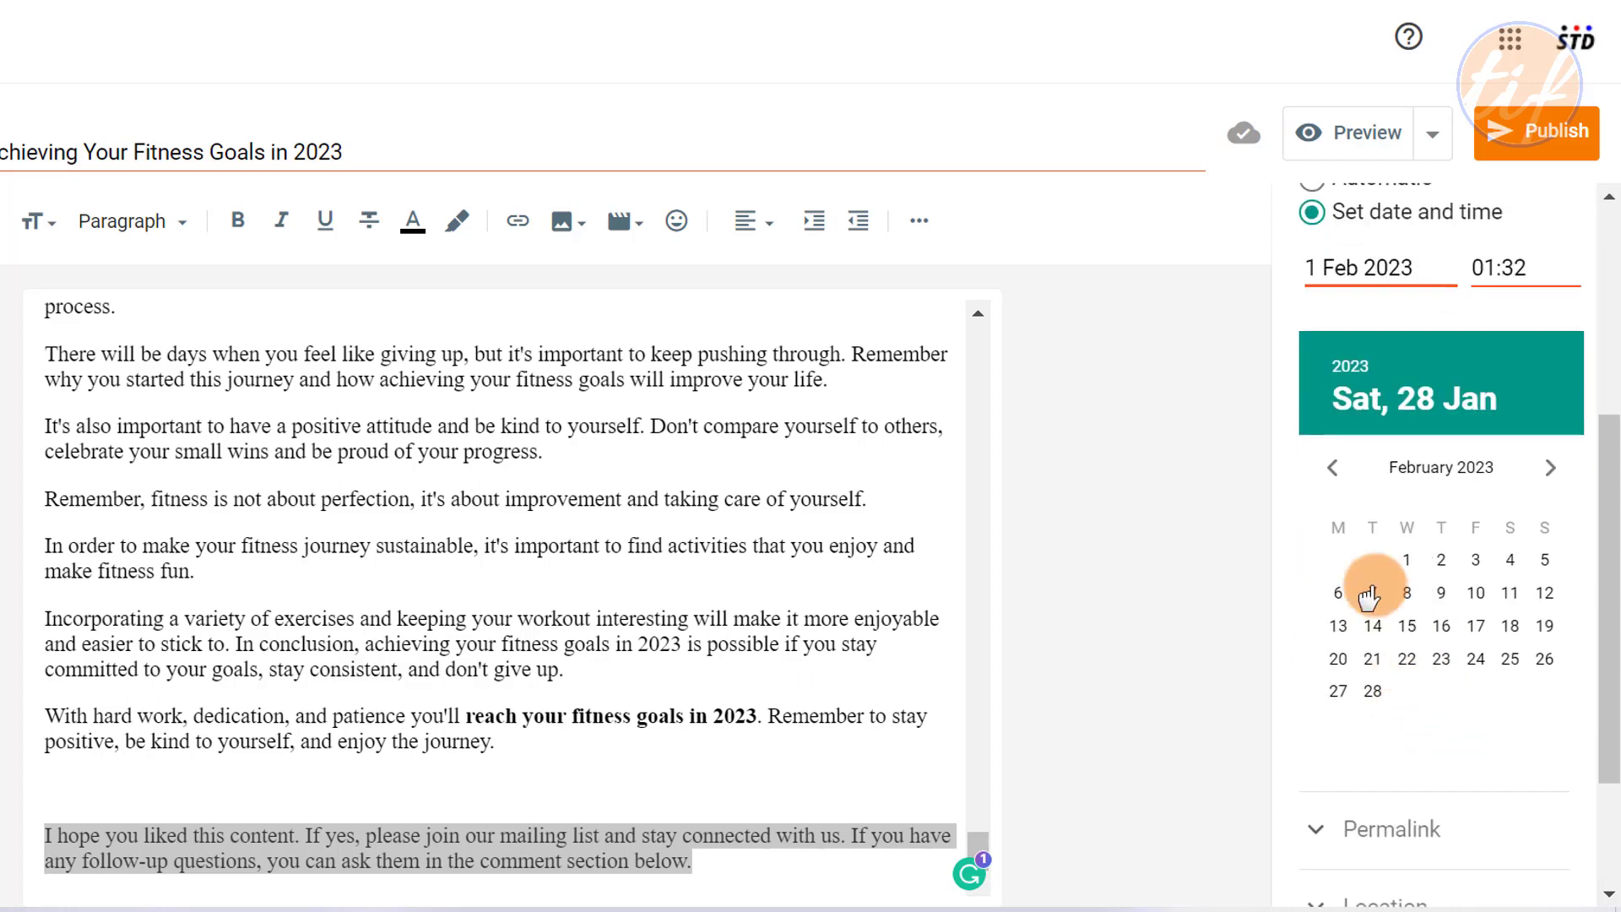
click(1332, 467)
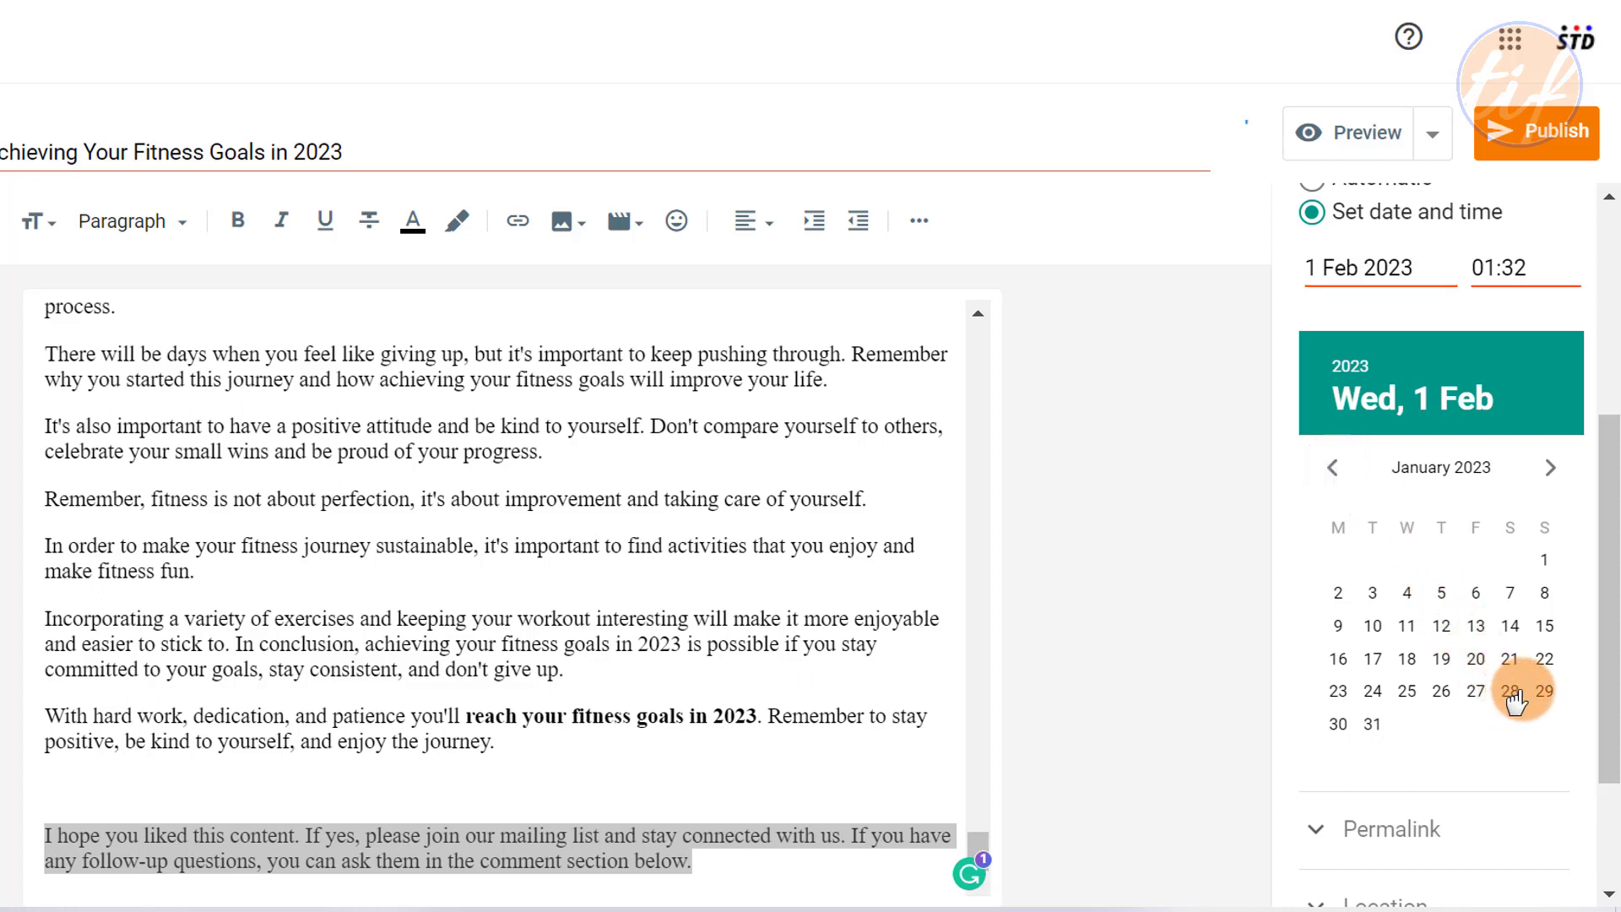
click(1340, 724)
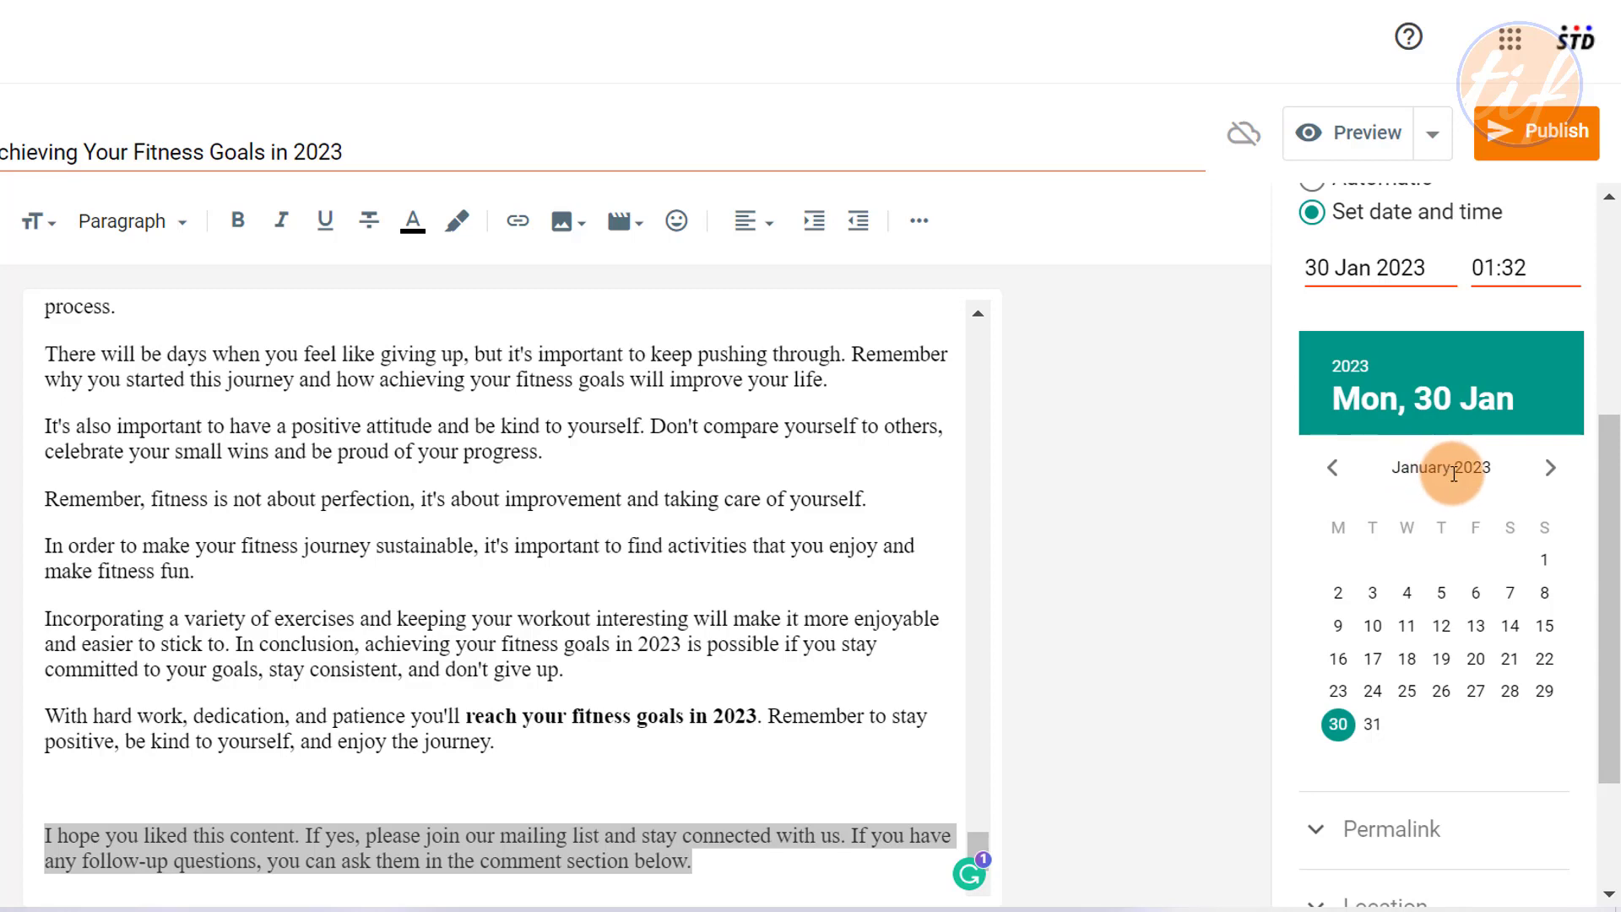
- Set the publishing time to 08:00 and collapse the publishing date settings
click(1510, 268)
scroll(1507, 646, down, 8)
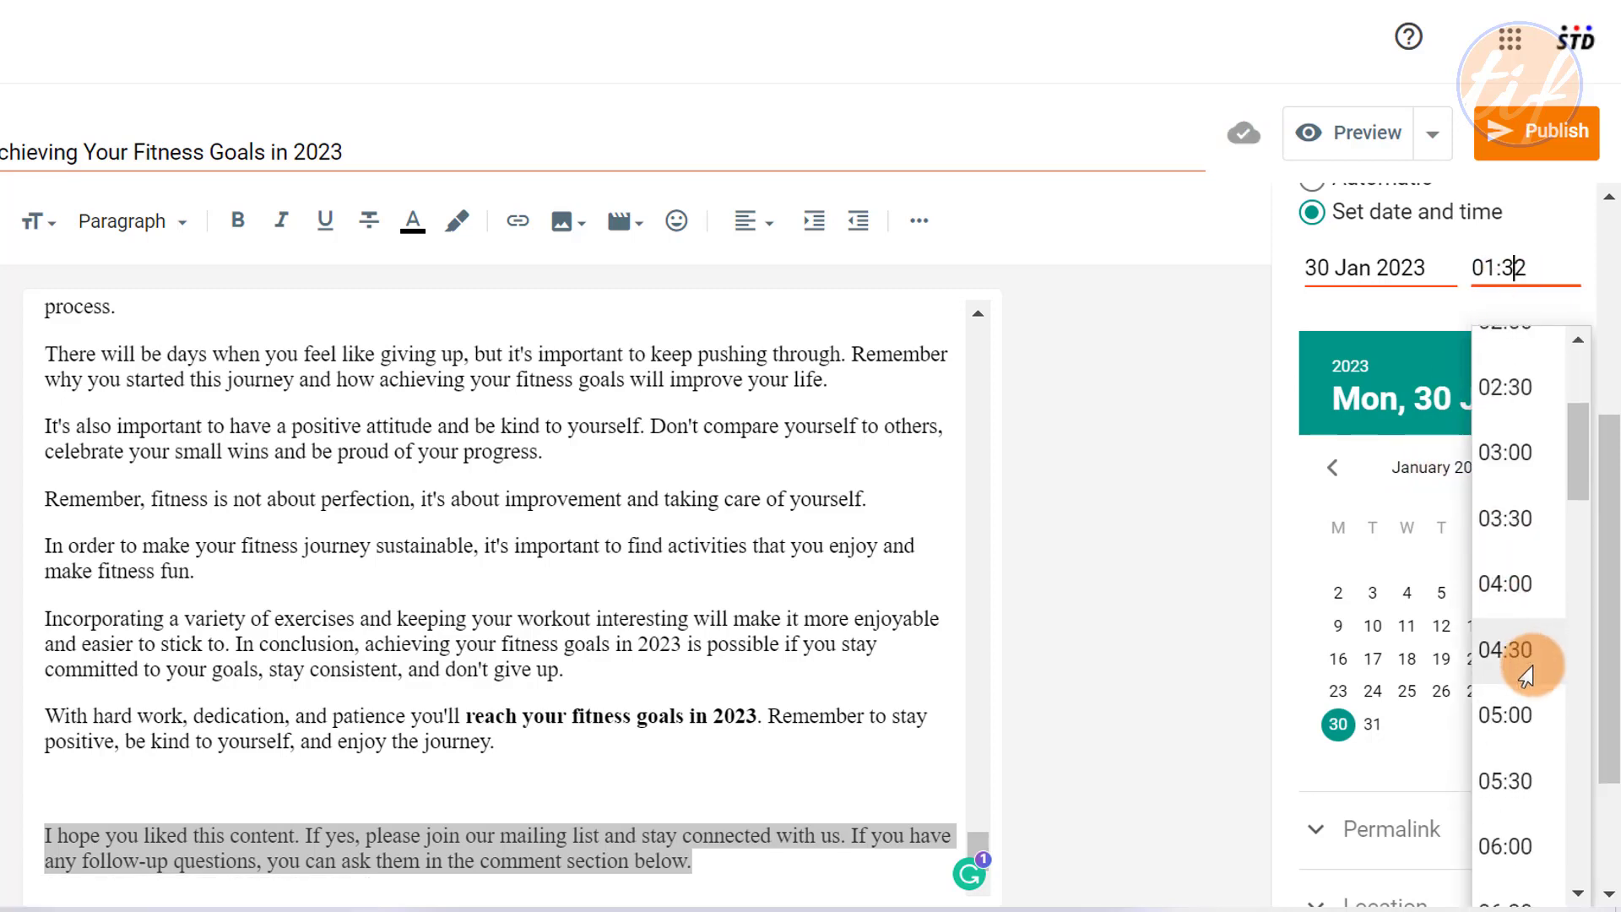
scroll(1520, 671, down, 3)
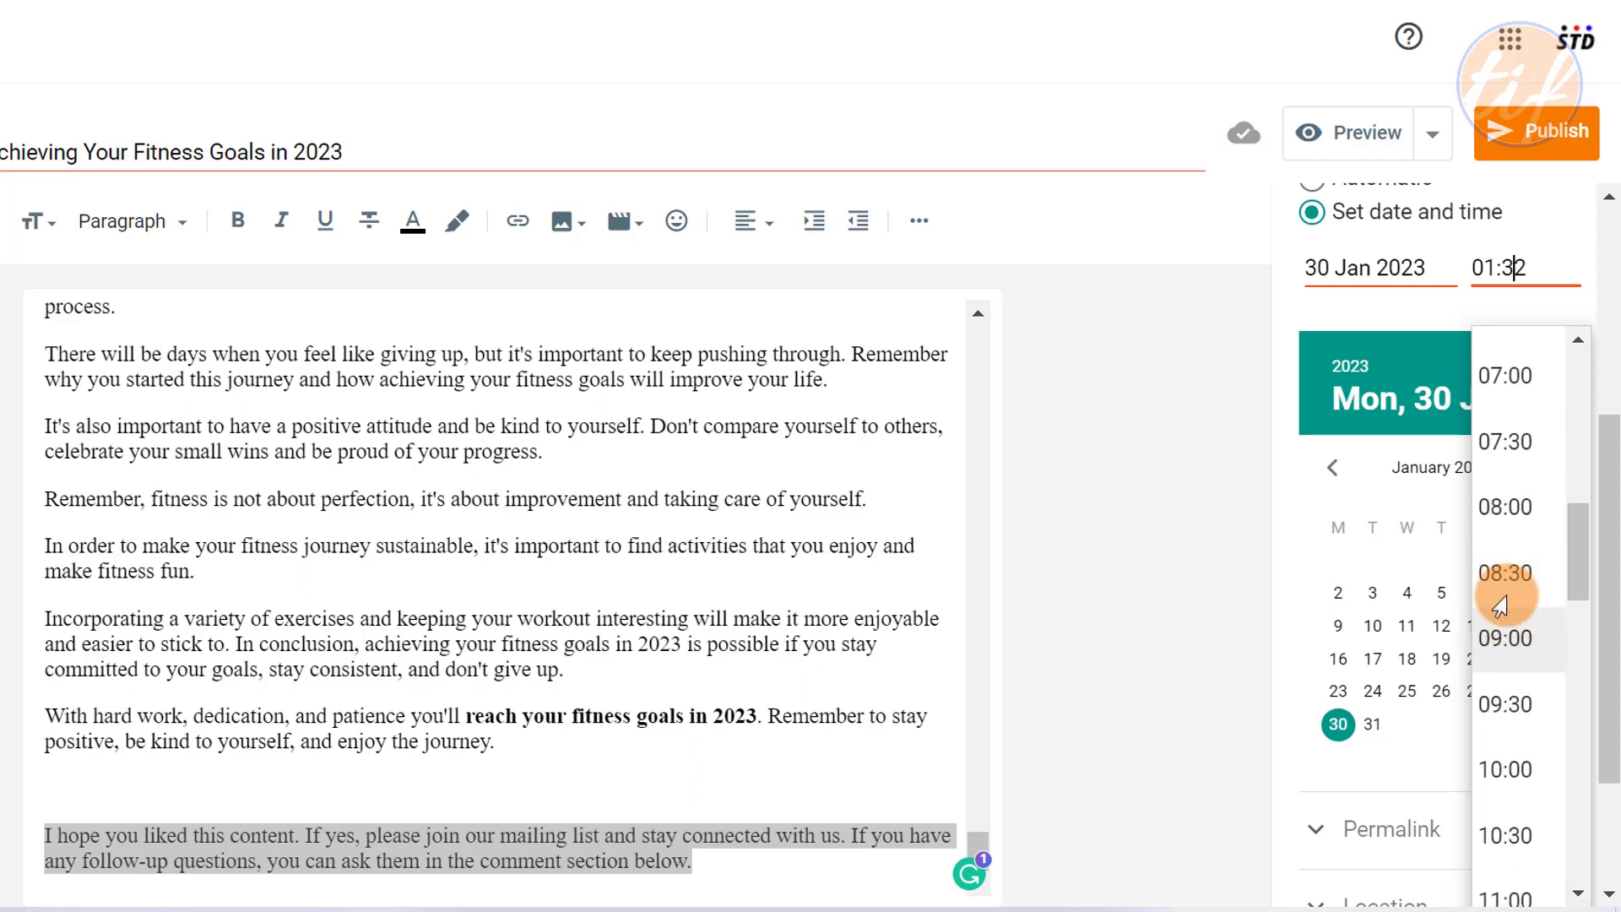
click(1502, 506)
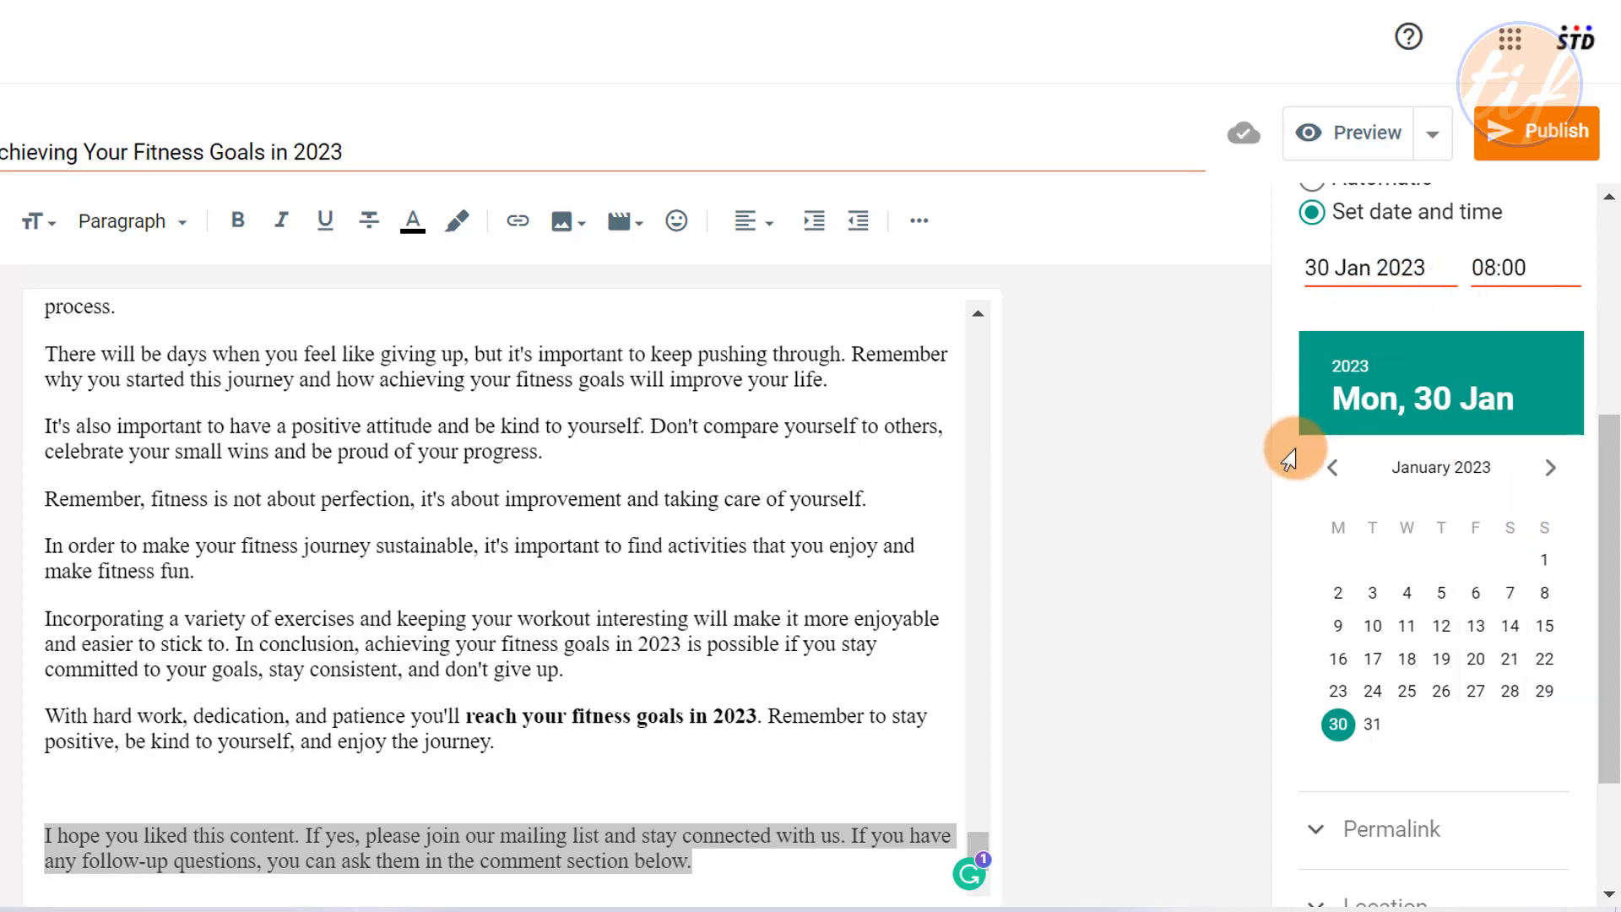
scroll(1292, 489, up, 1)
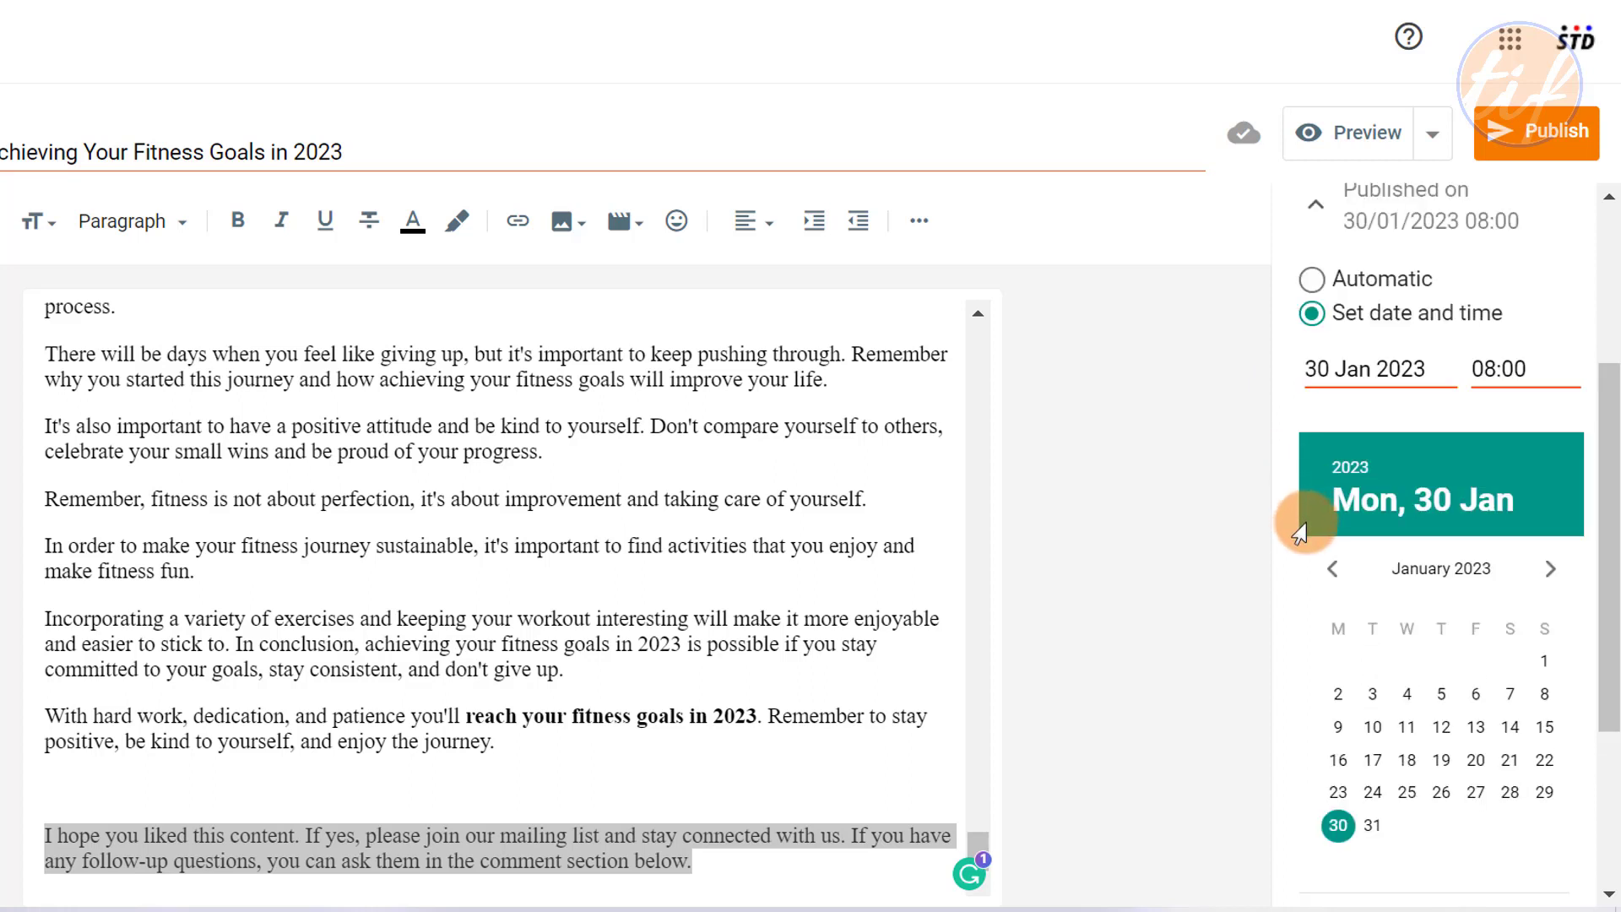
scroll(1300, 530, up, 1)
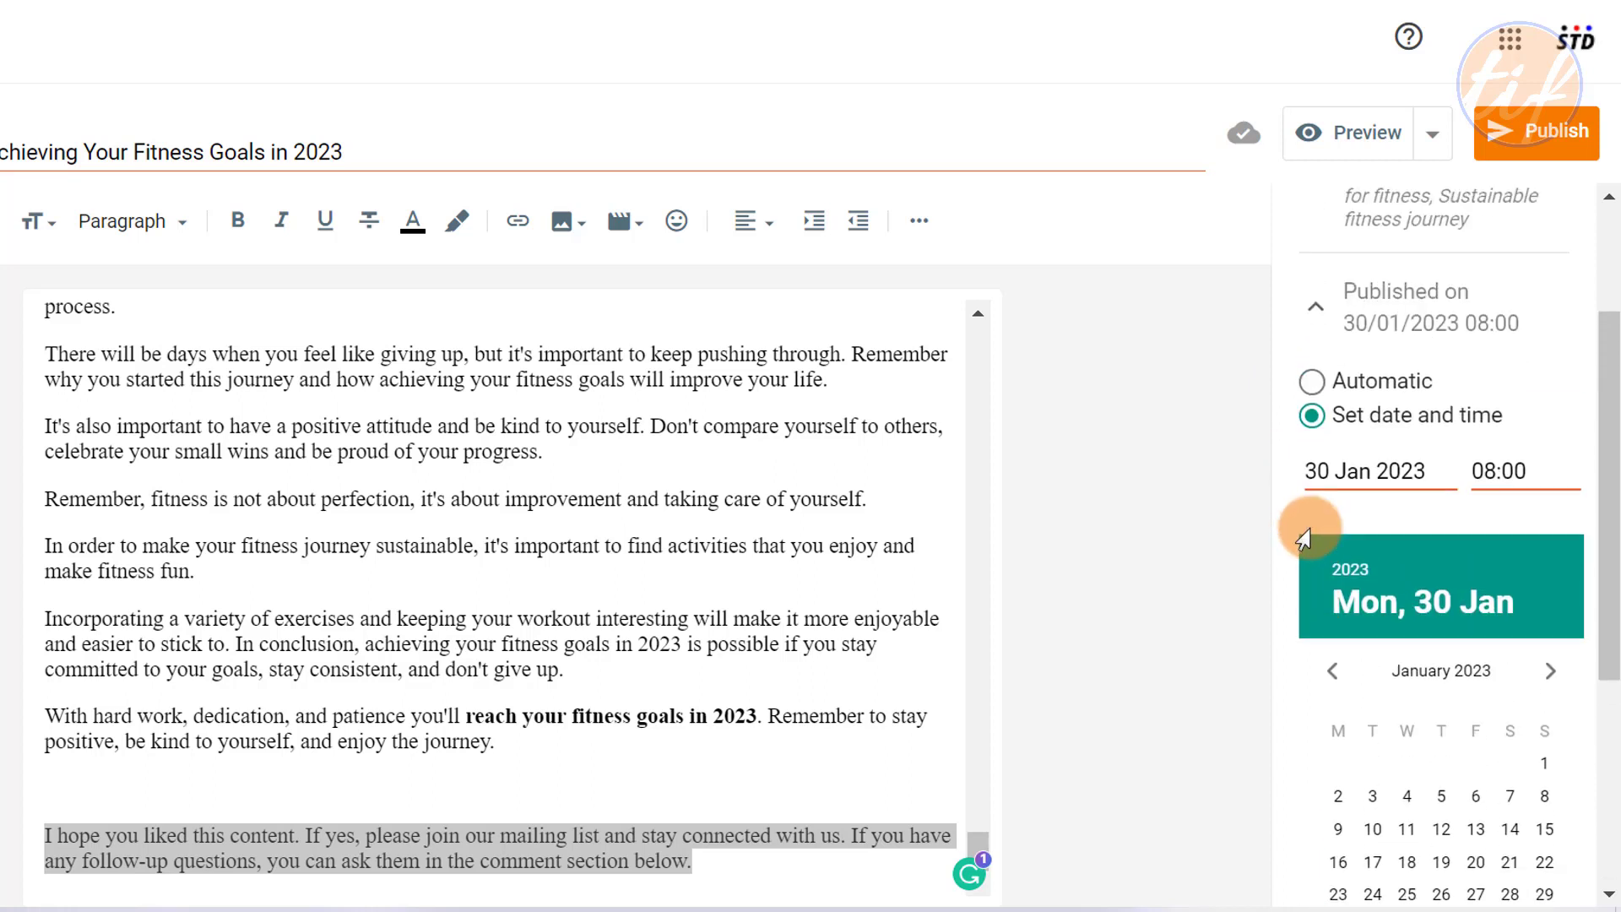
click(1314, 317)
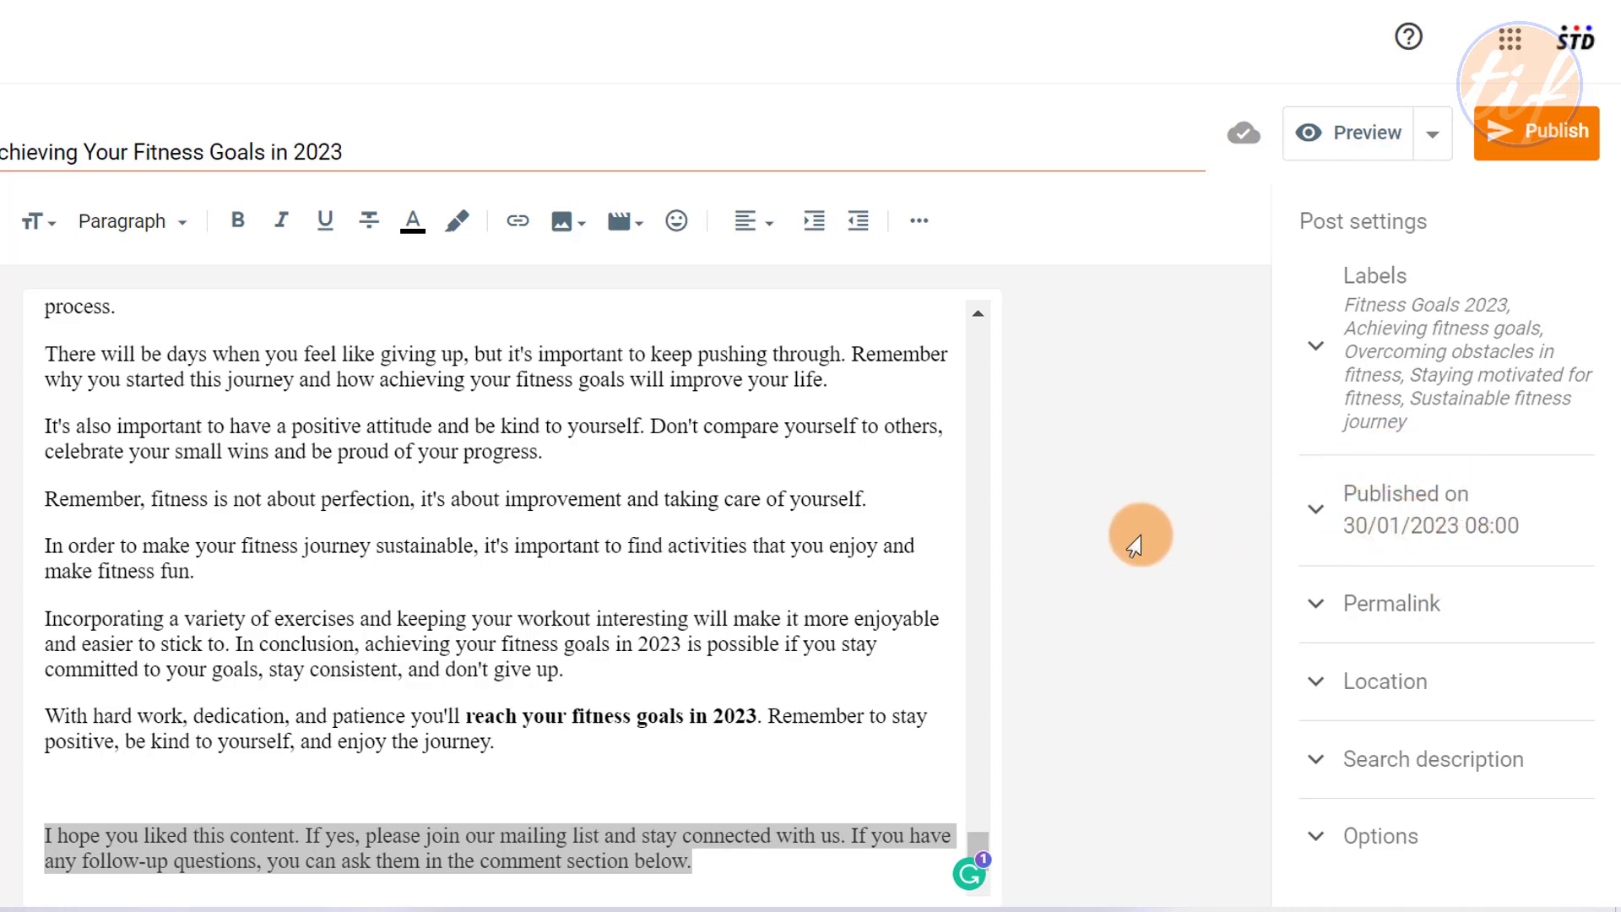
- Open the post's preview and examine its title banner, introductory paragraphs and label list
click(1344, 143)
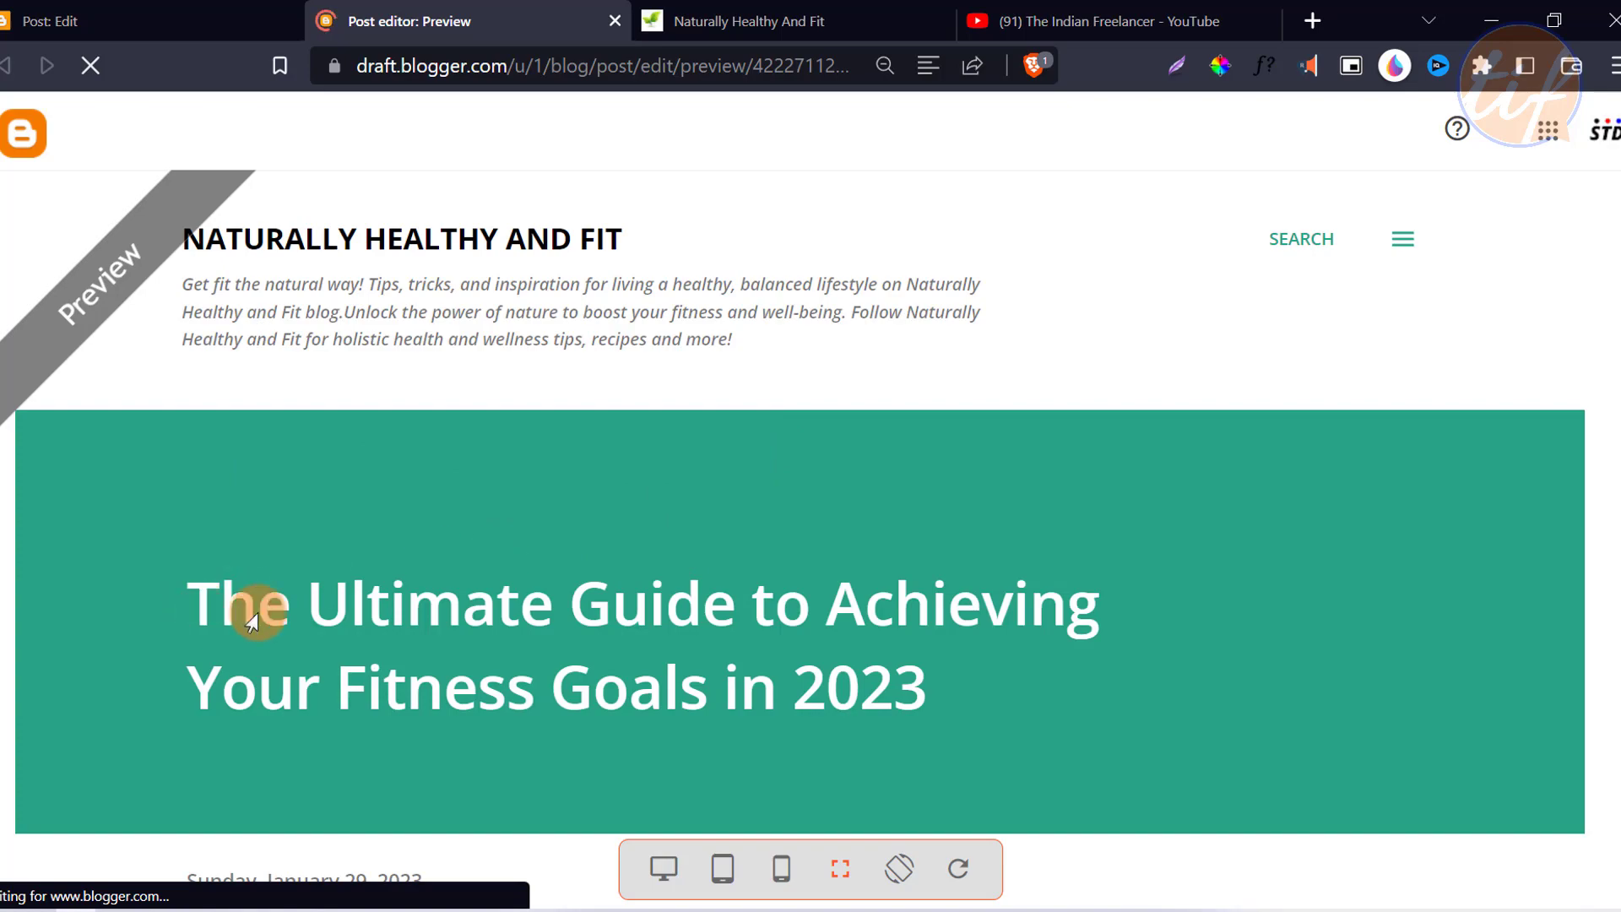
scroll(825, 579, down, 10)
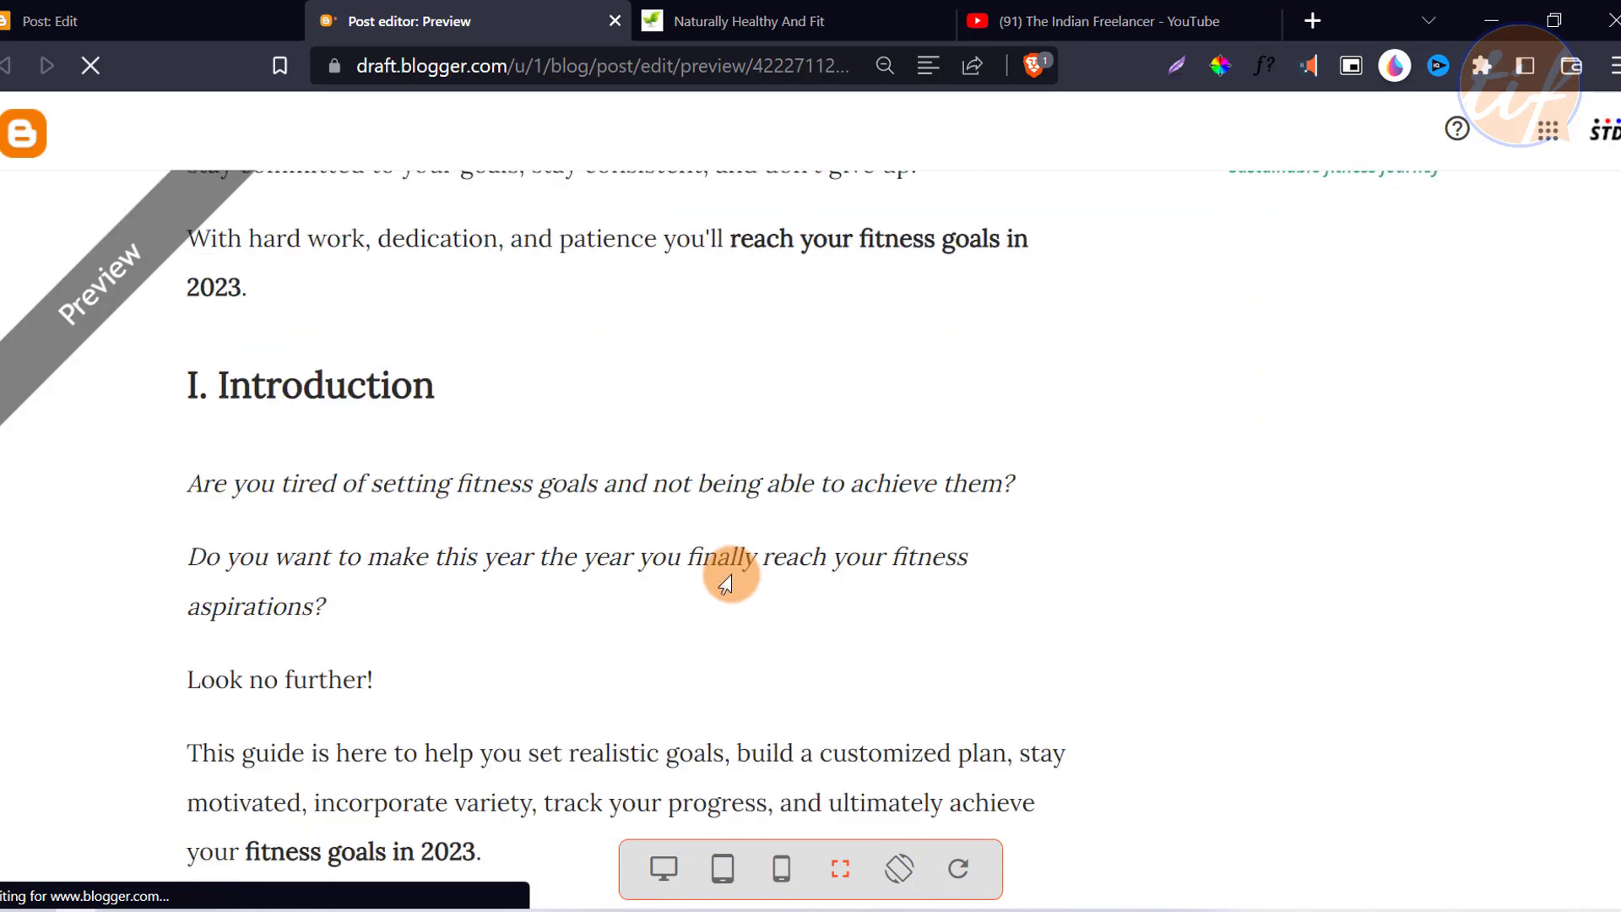
scroll(726, 583, up, 5)
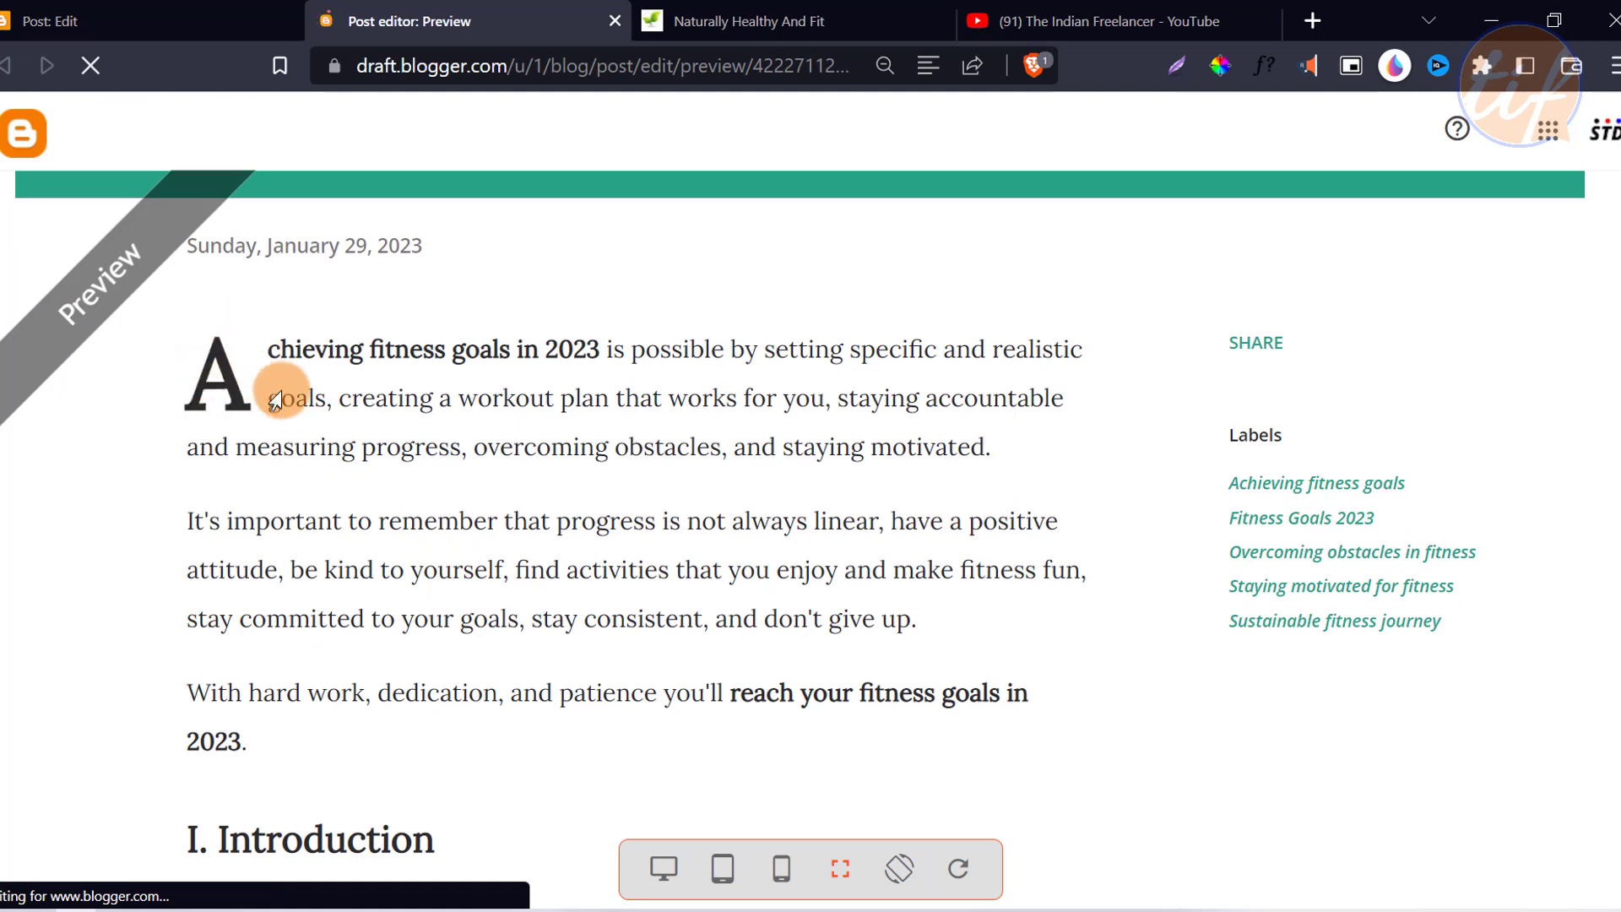
scroll(361, 540, down, 1)
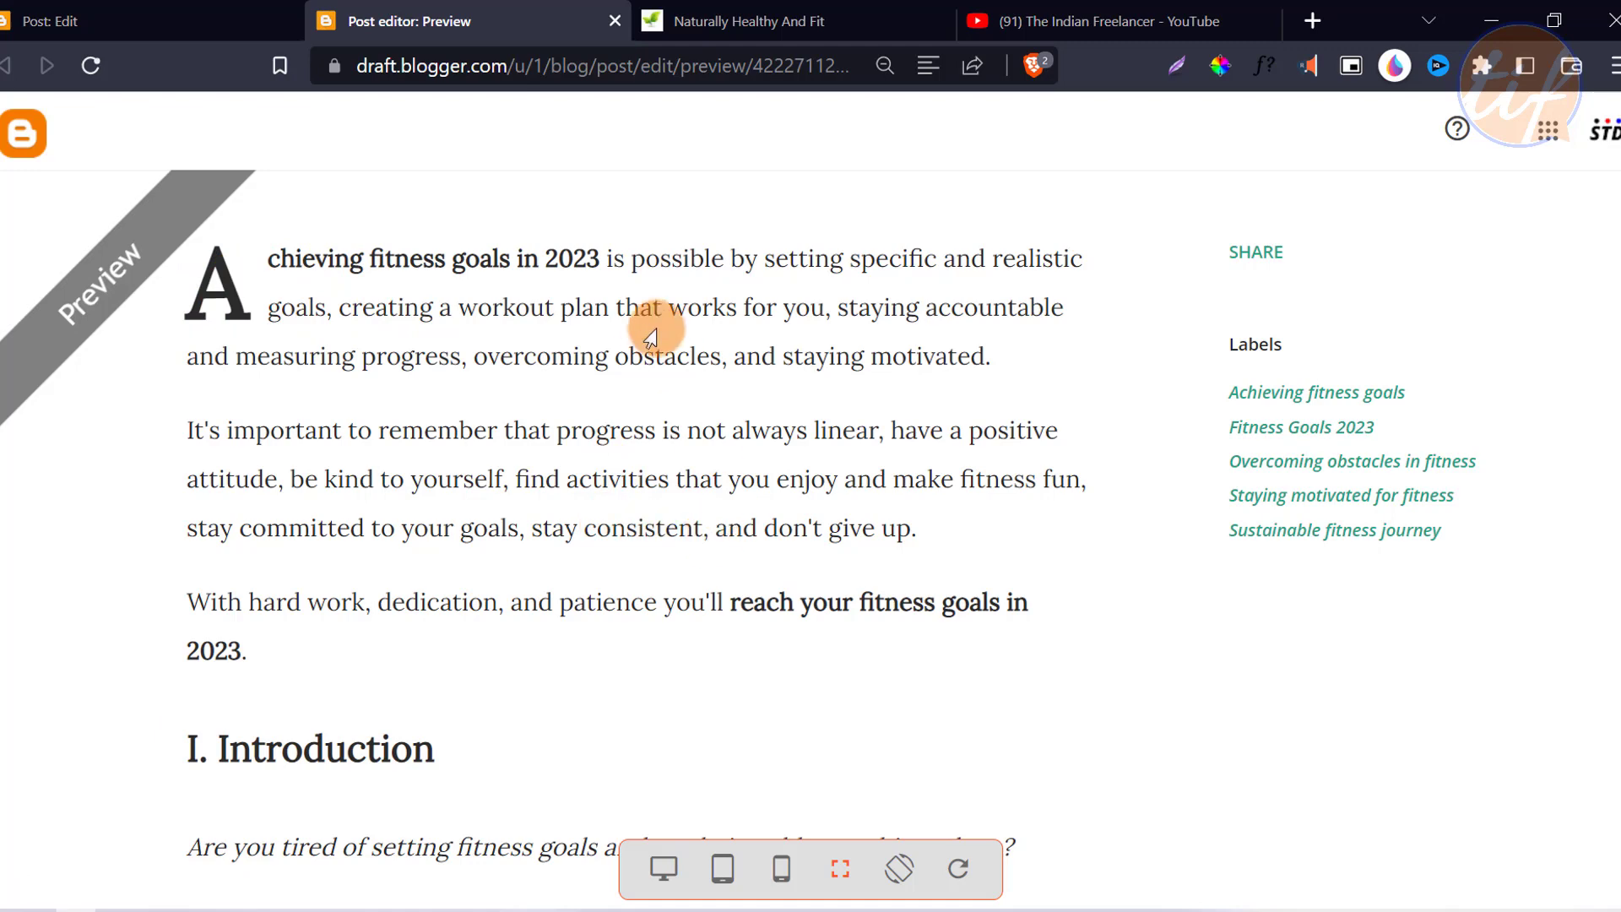
scroll(836, 456, down, 4)
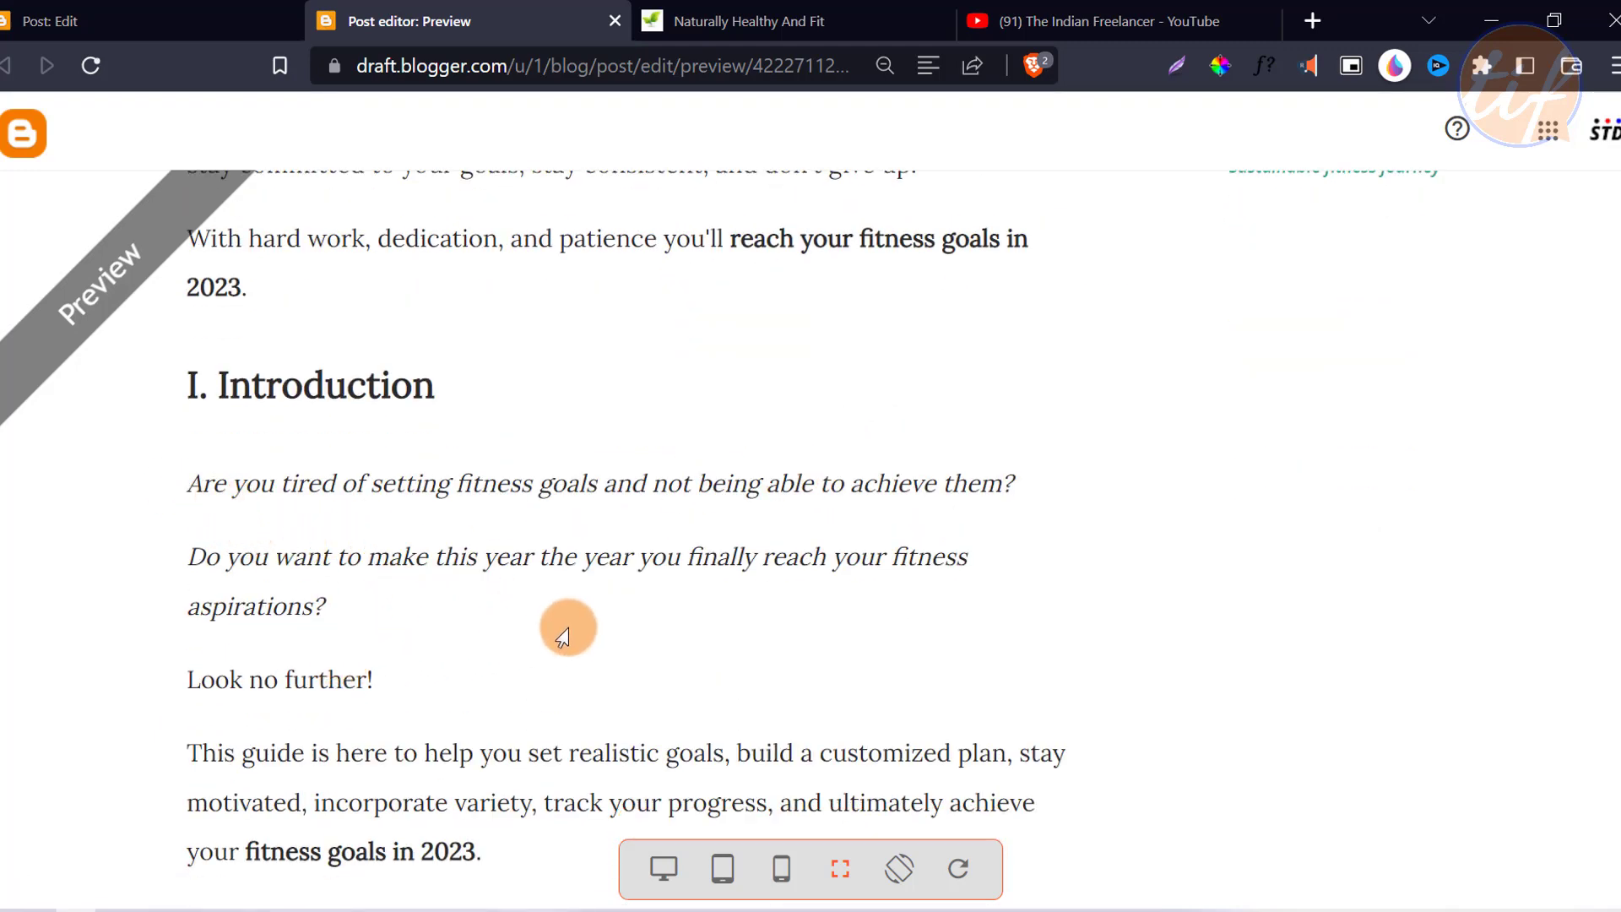
scroll(579, 623, up, 5)
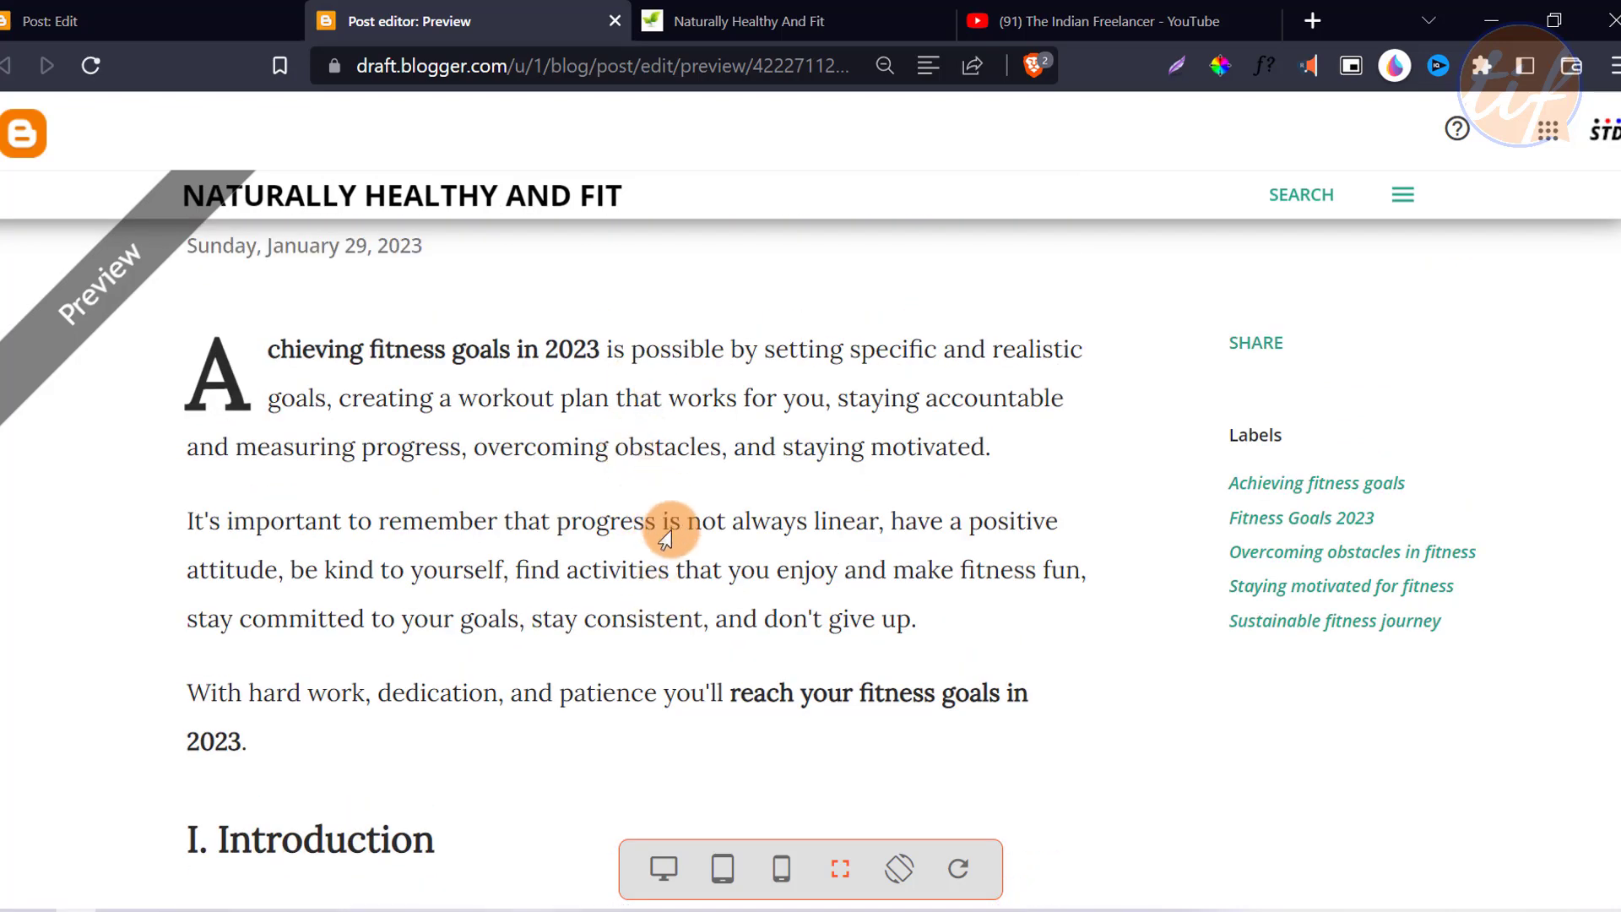
scroll(663, 537, up, 1)
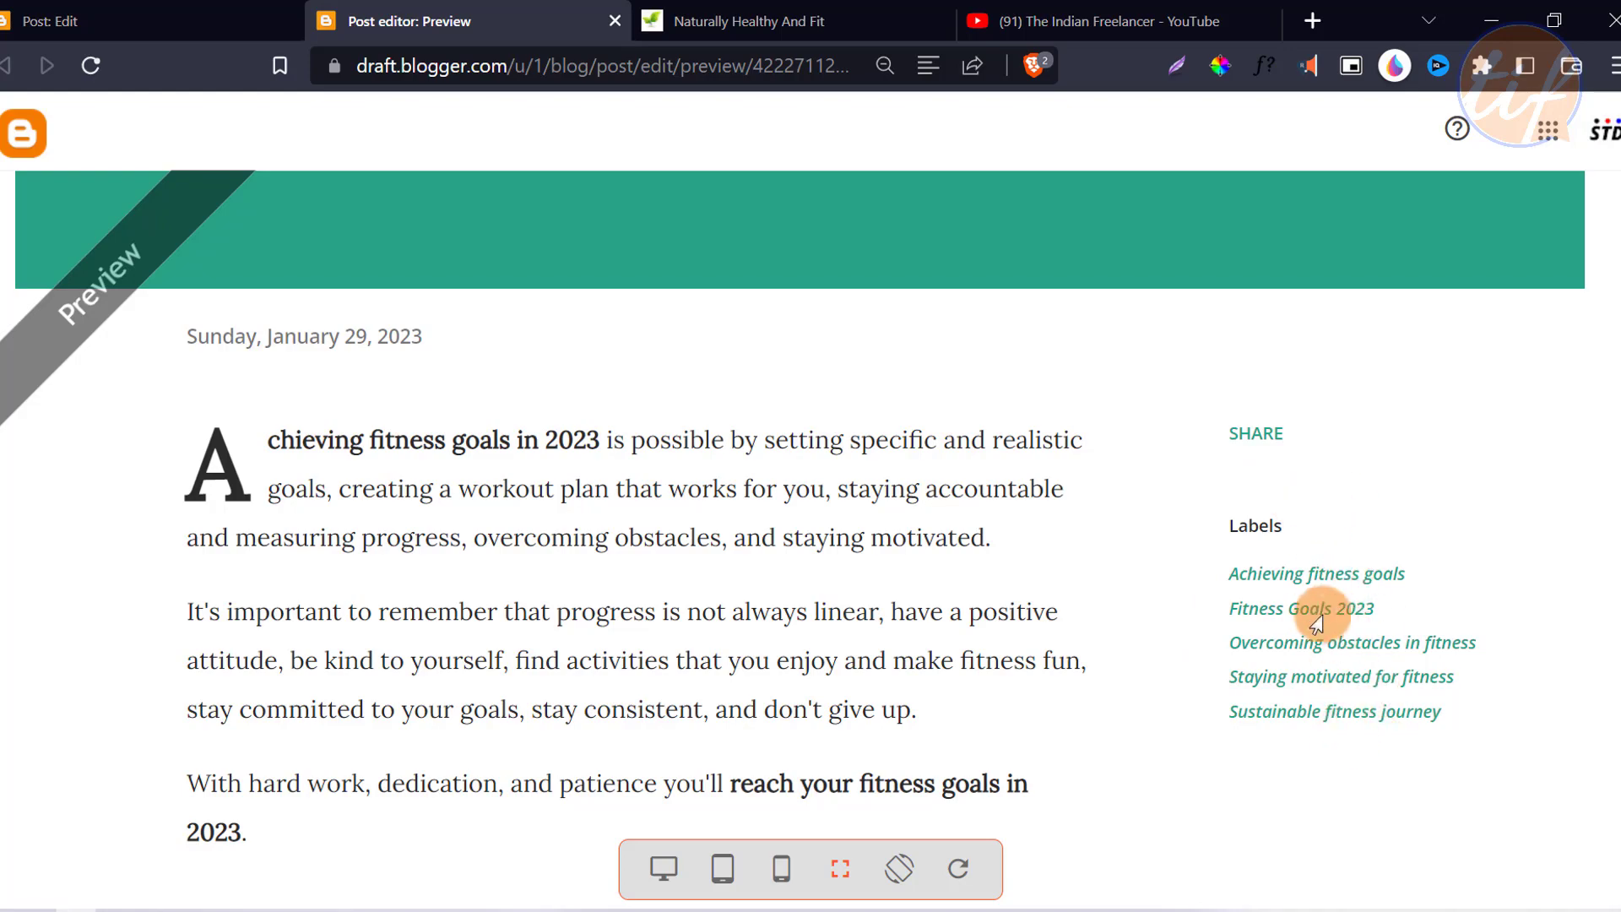
- Read through the previewed article from the introduction and cover image to the comment area, examining the headings and text formatting
scroll(789, 568, down, 20)
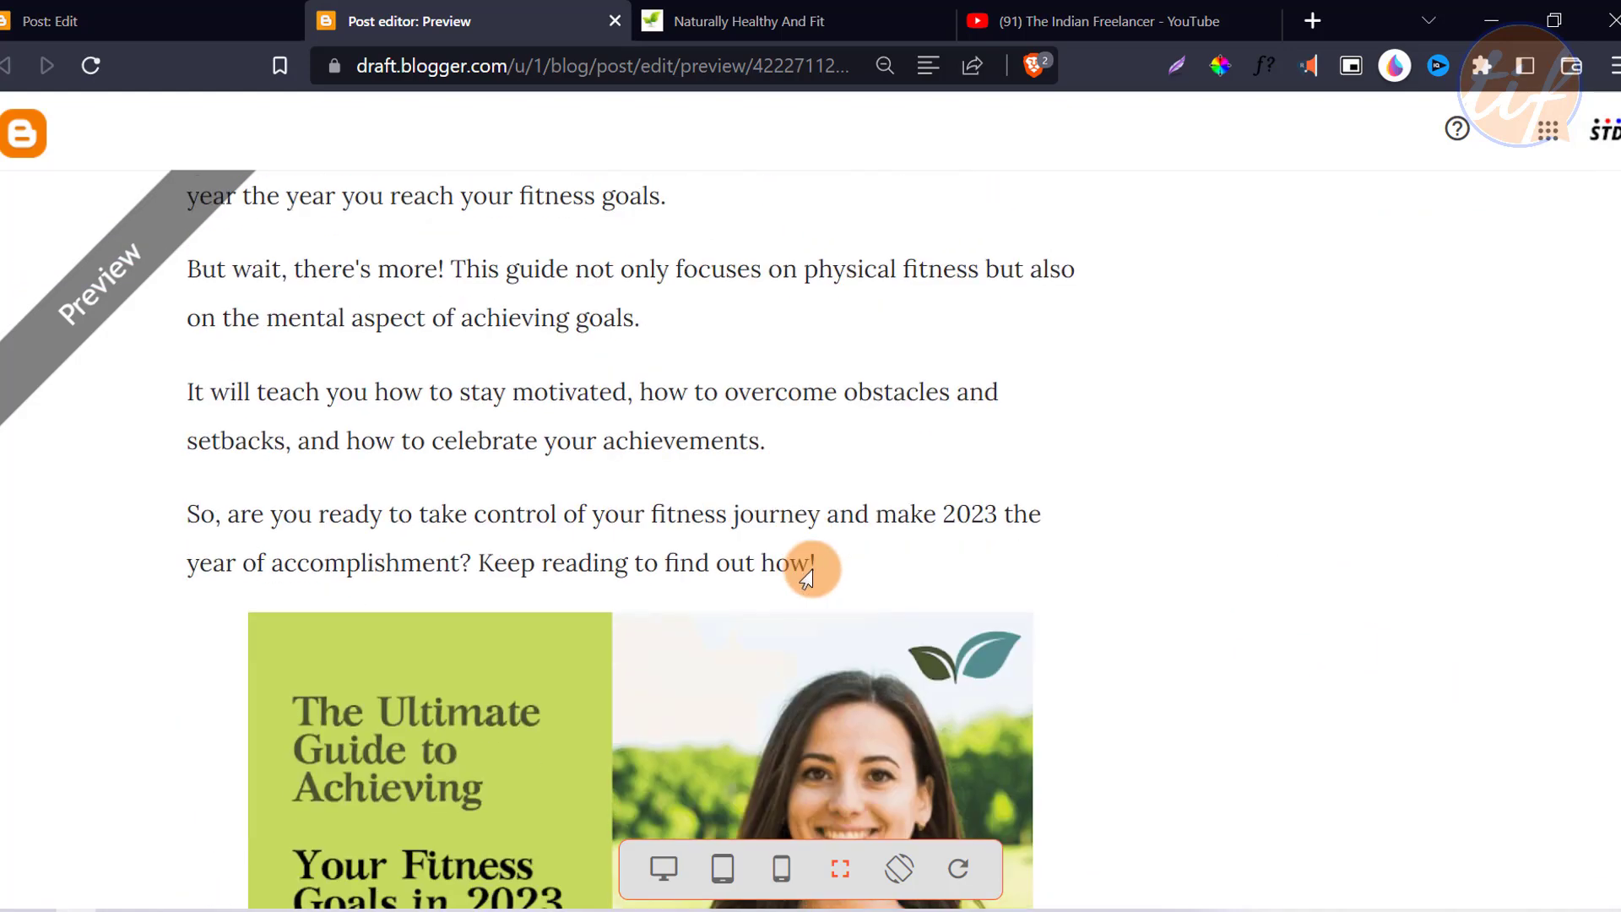
scroll(800, 572, down, 10)
scroll(799, 574, down, 12)
scroll(785, 583, down, 15)
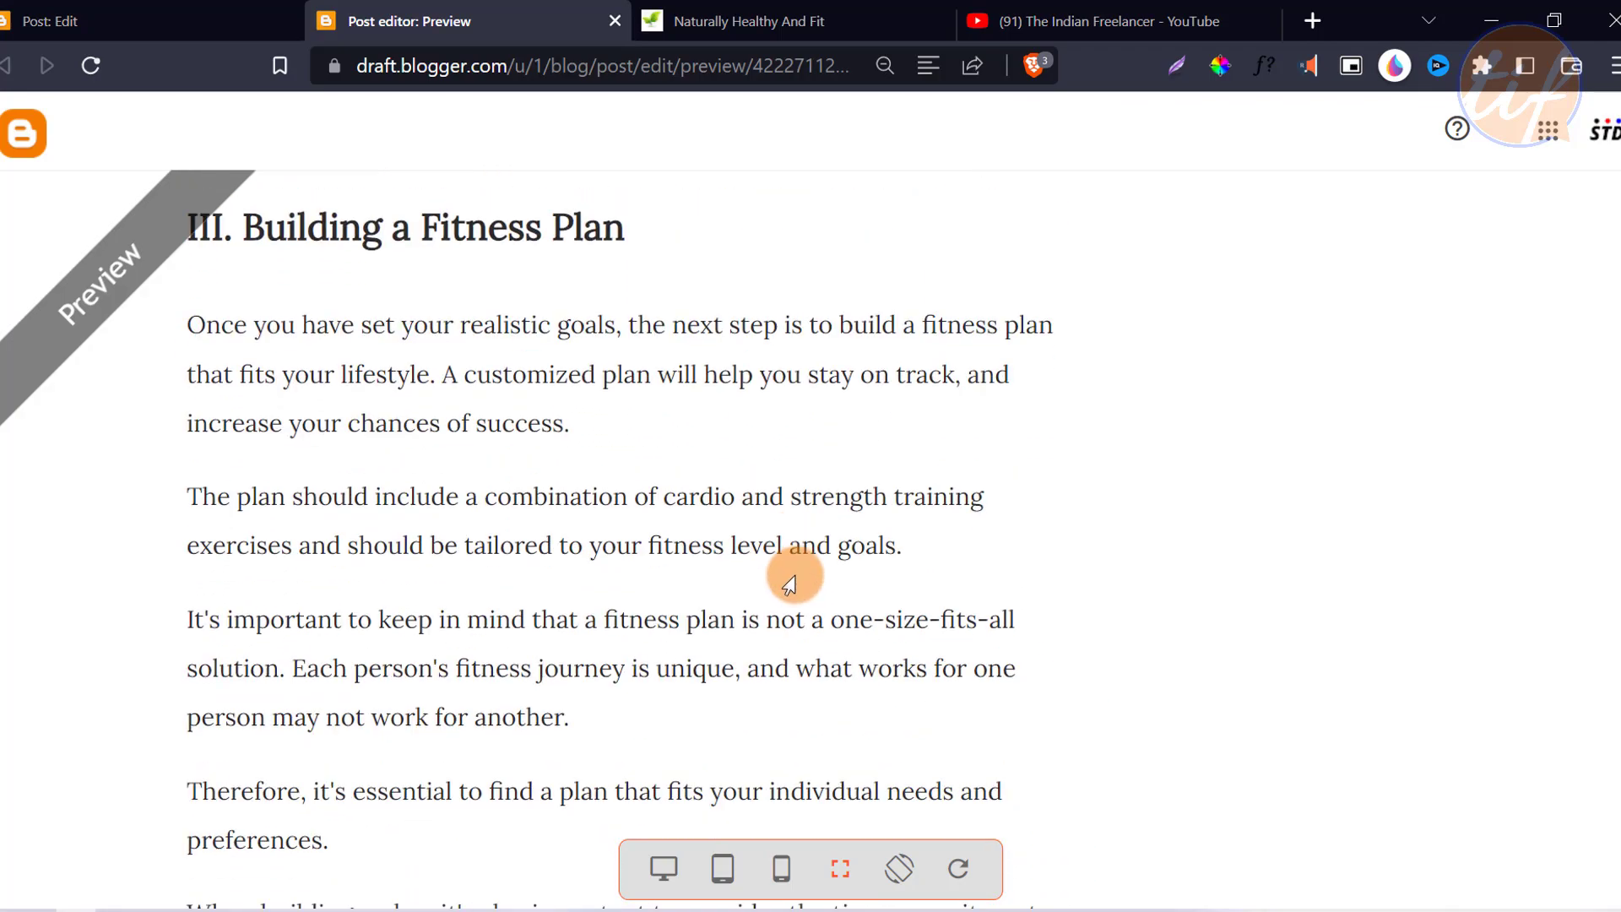
scroll(798, 600, down, 18)
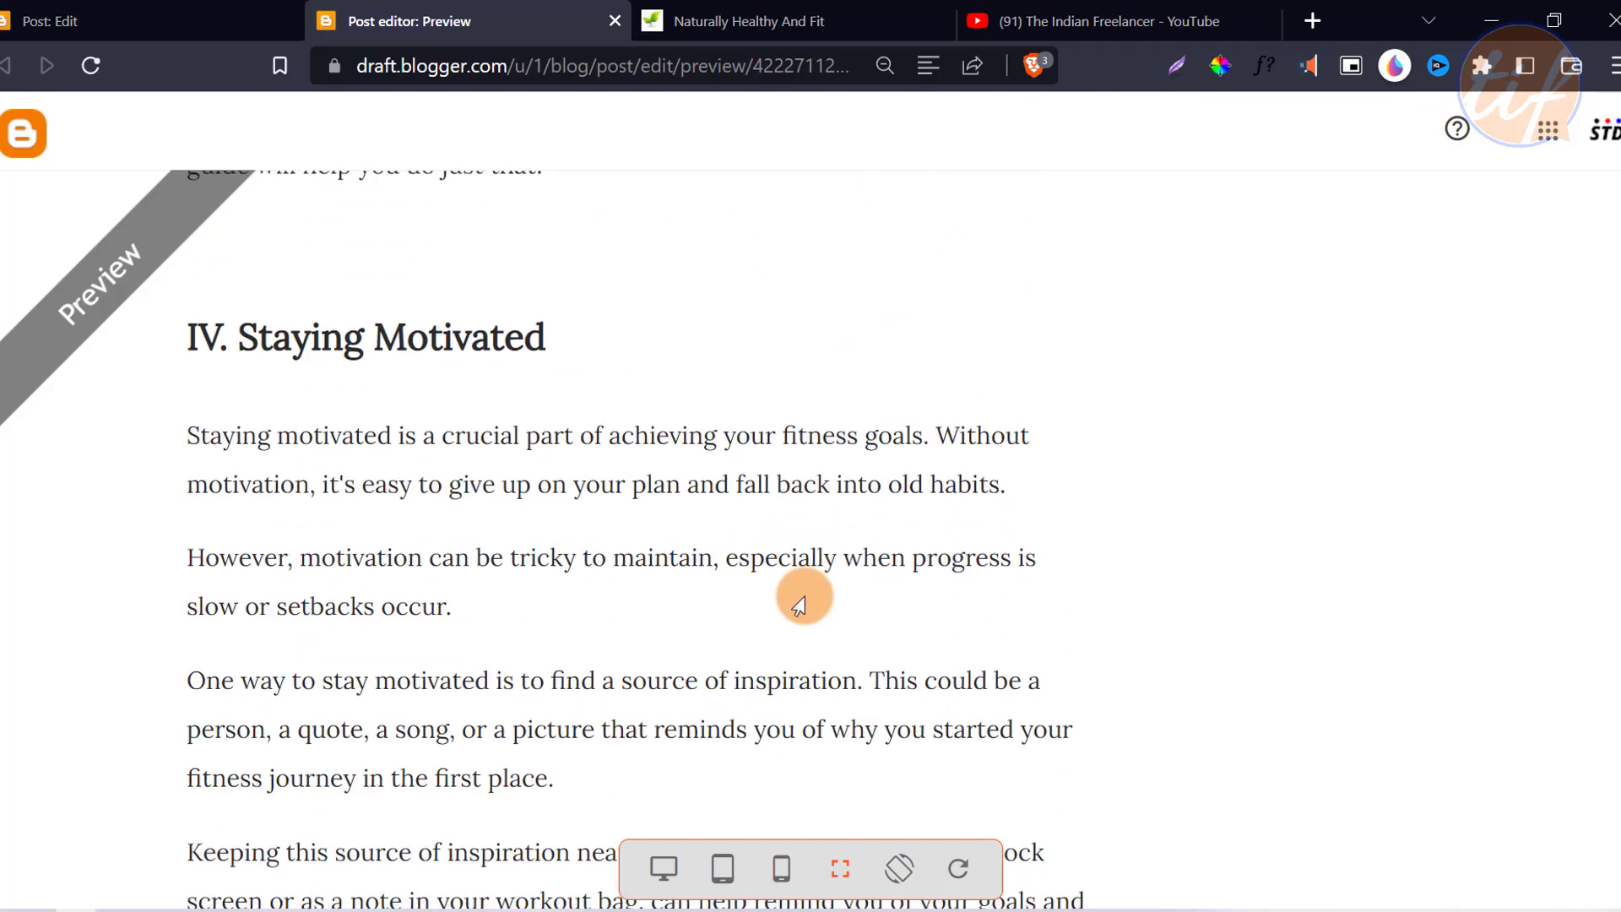
scroll(492, 561, up, 6)
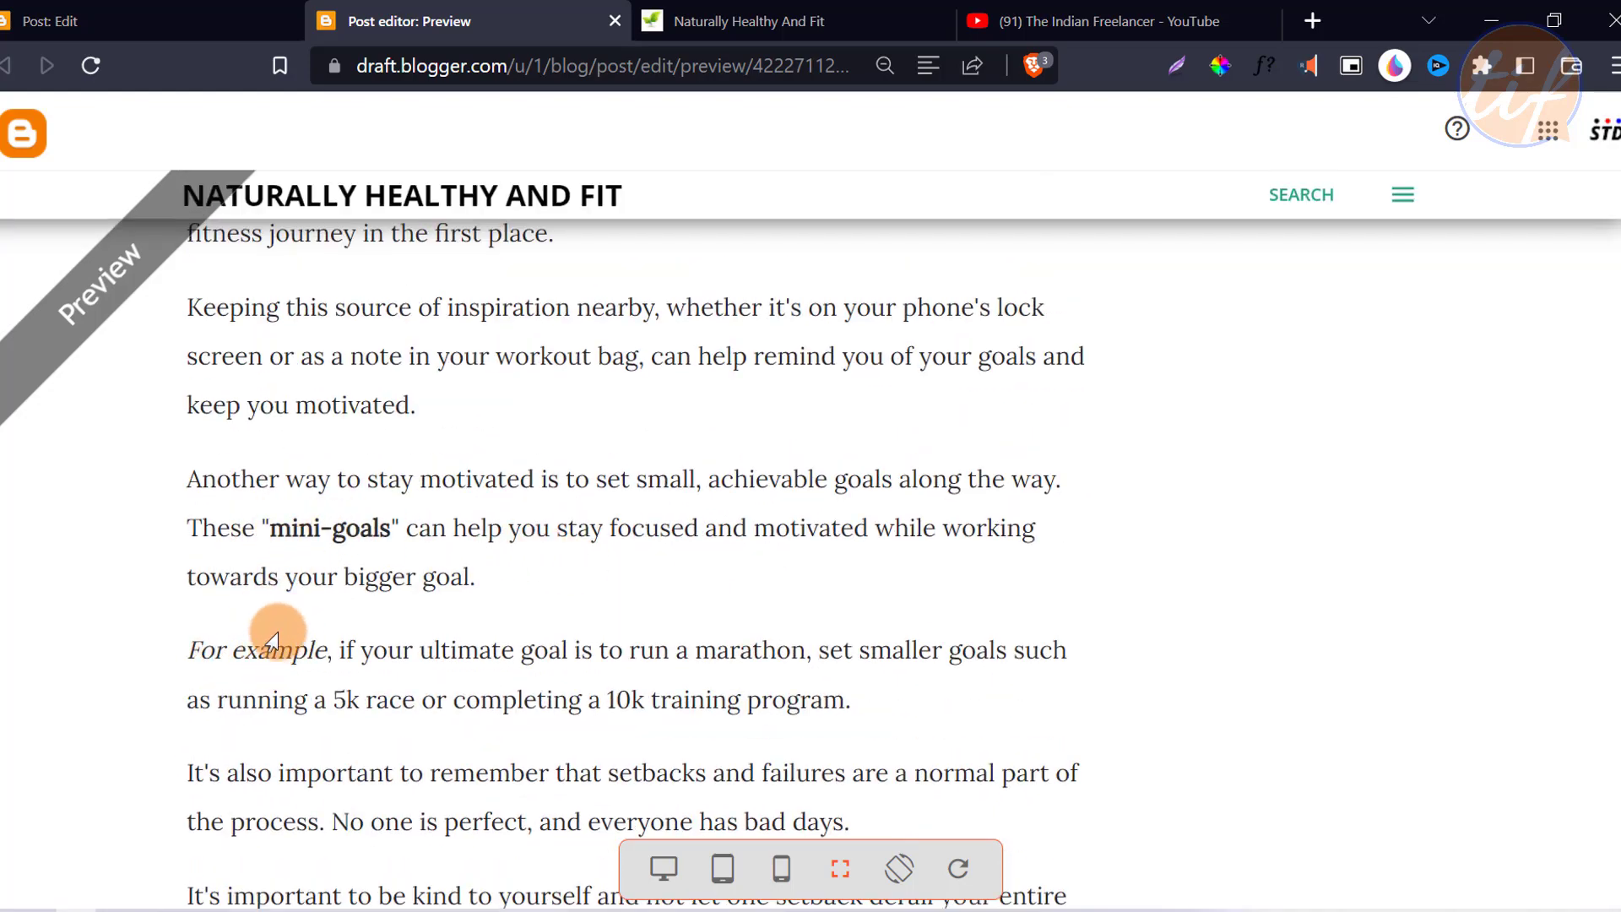
scroll(959, 535, down, 20)
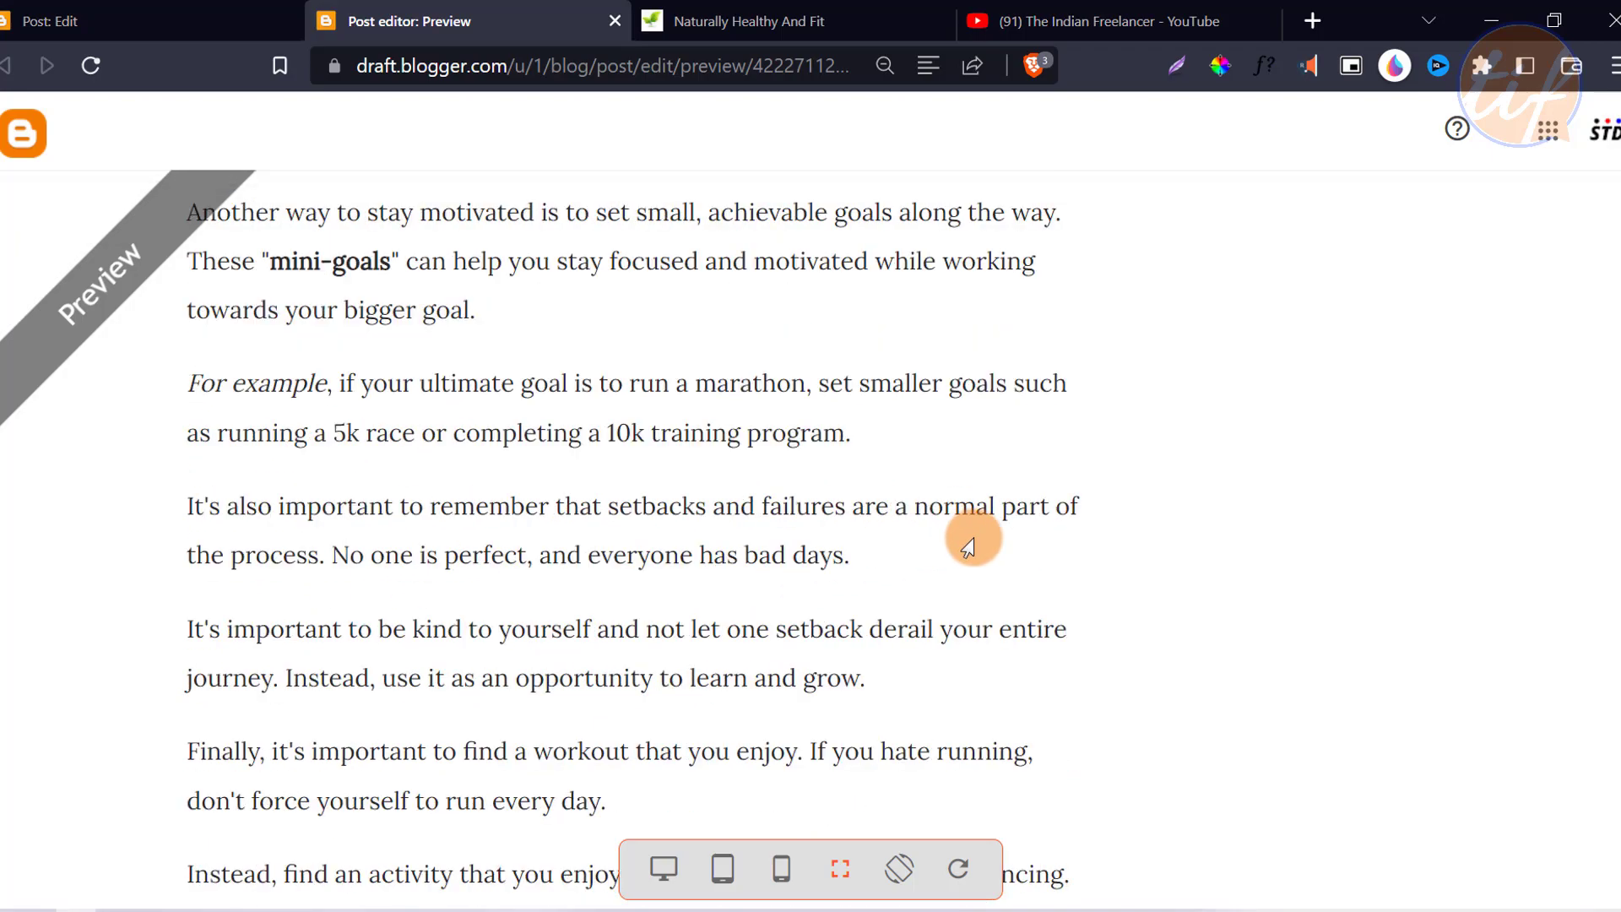
scroll(1011, 561, down, 20)
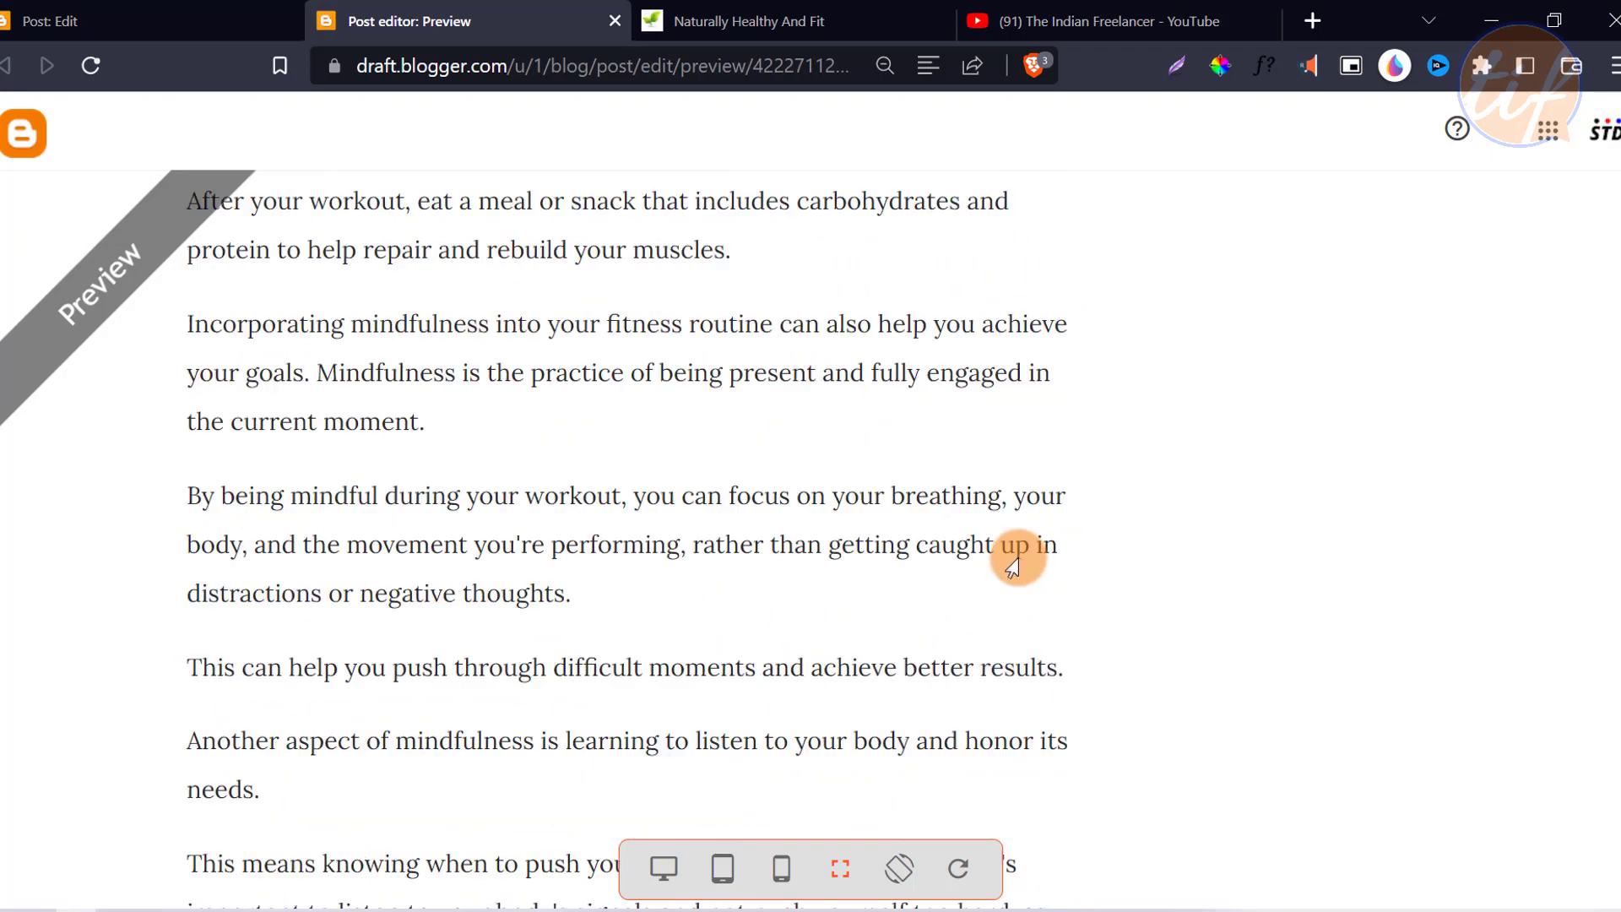
scroll(1020, 571, down, 18)
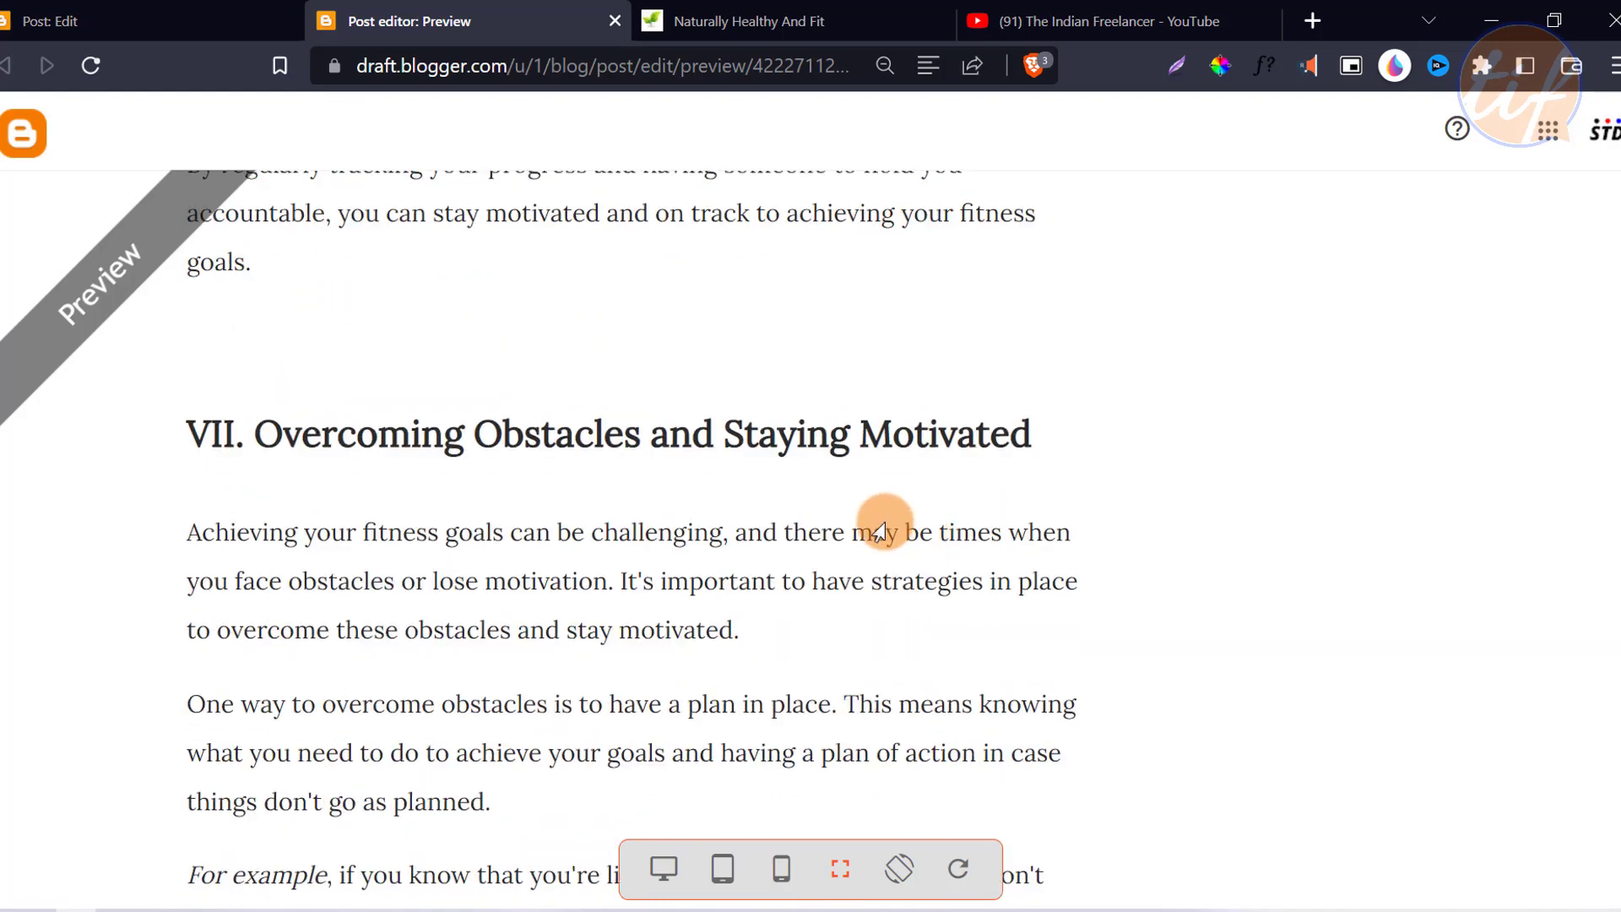
scroll(612, 600, down, 10)
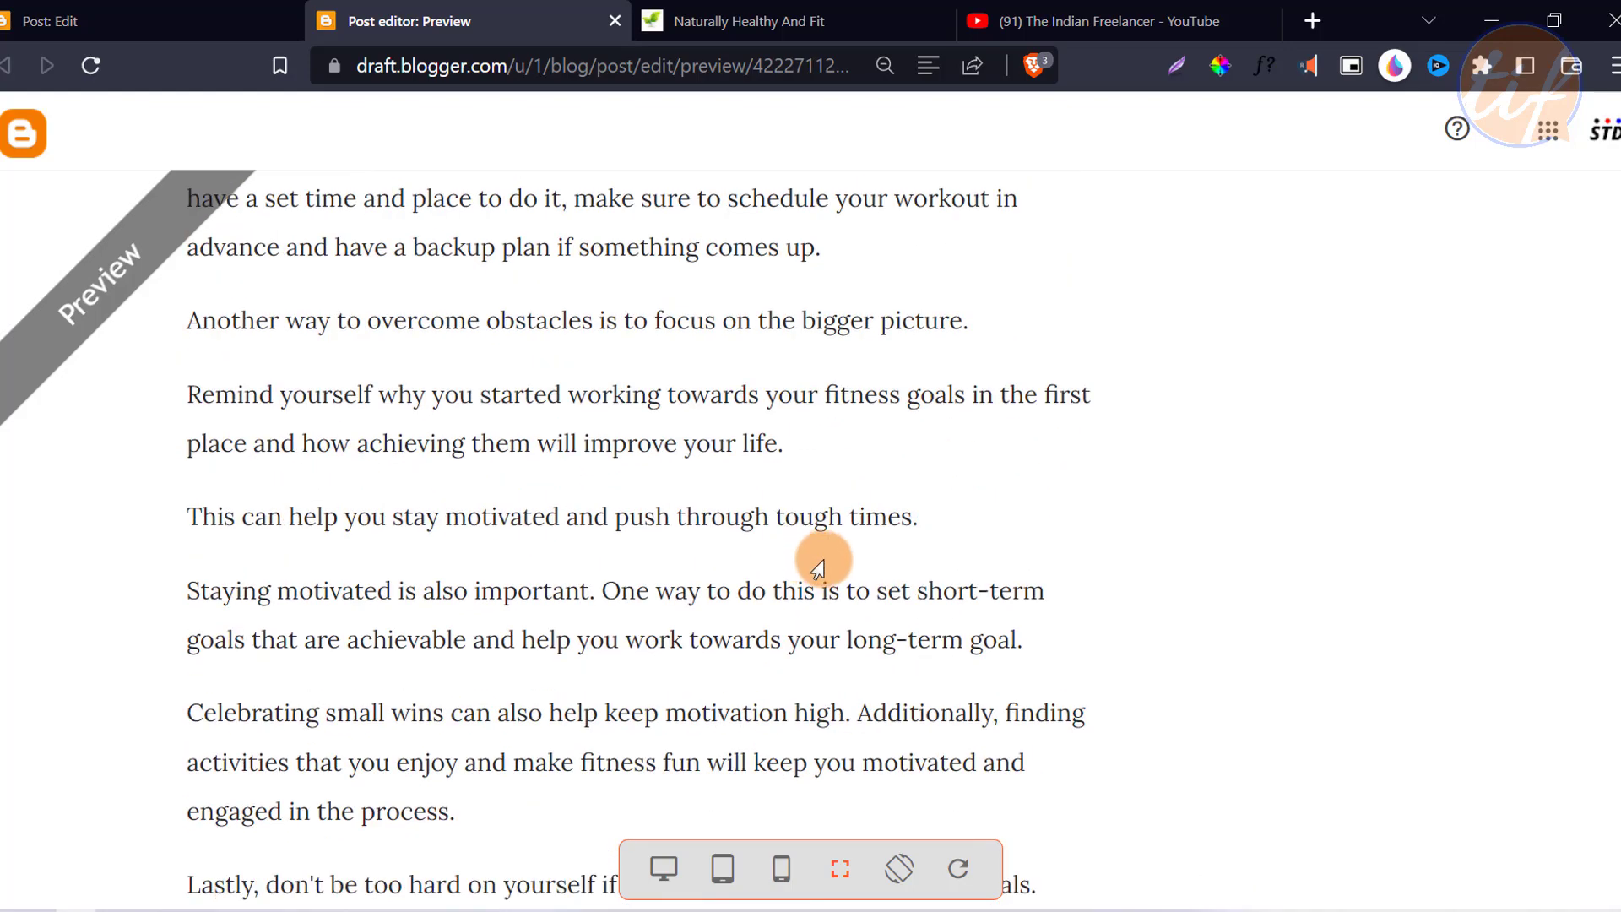
scroll(778, 574, down, 5)
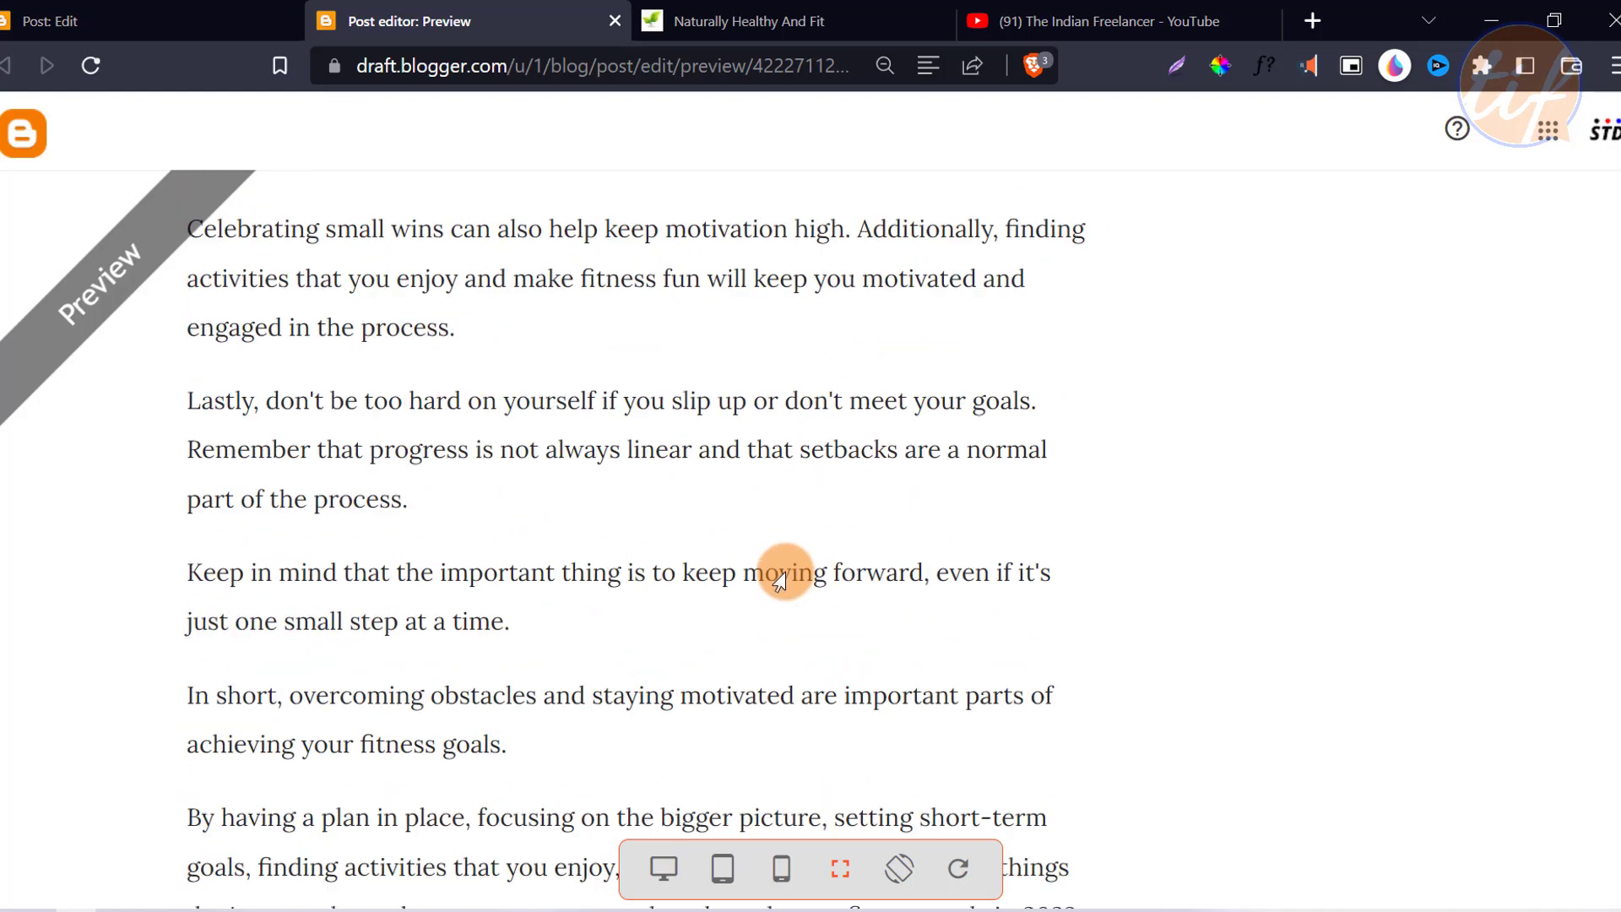
scroll(778, 575, down, 18)
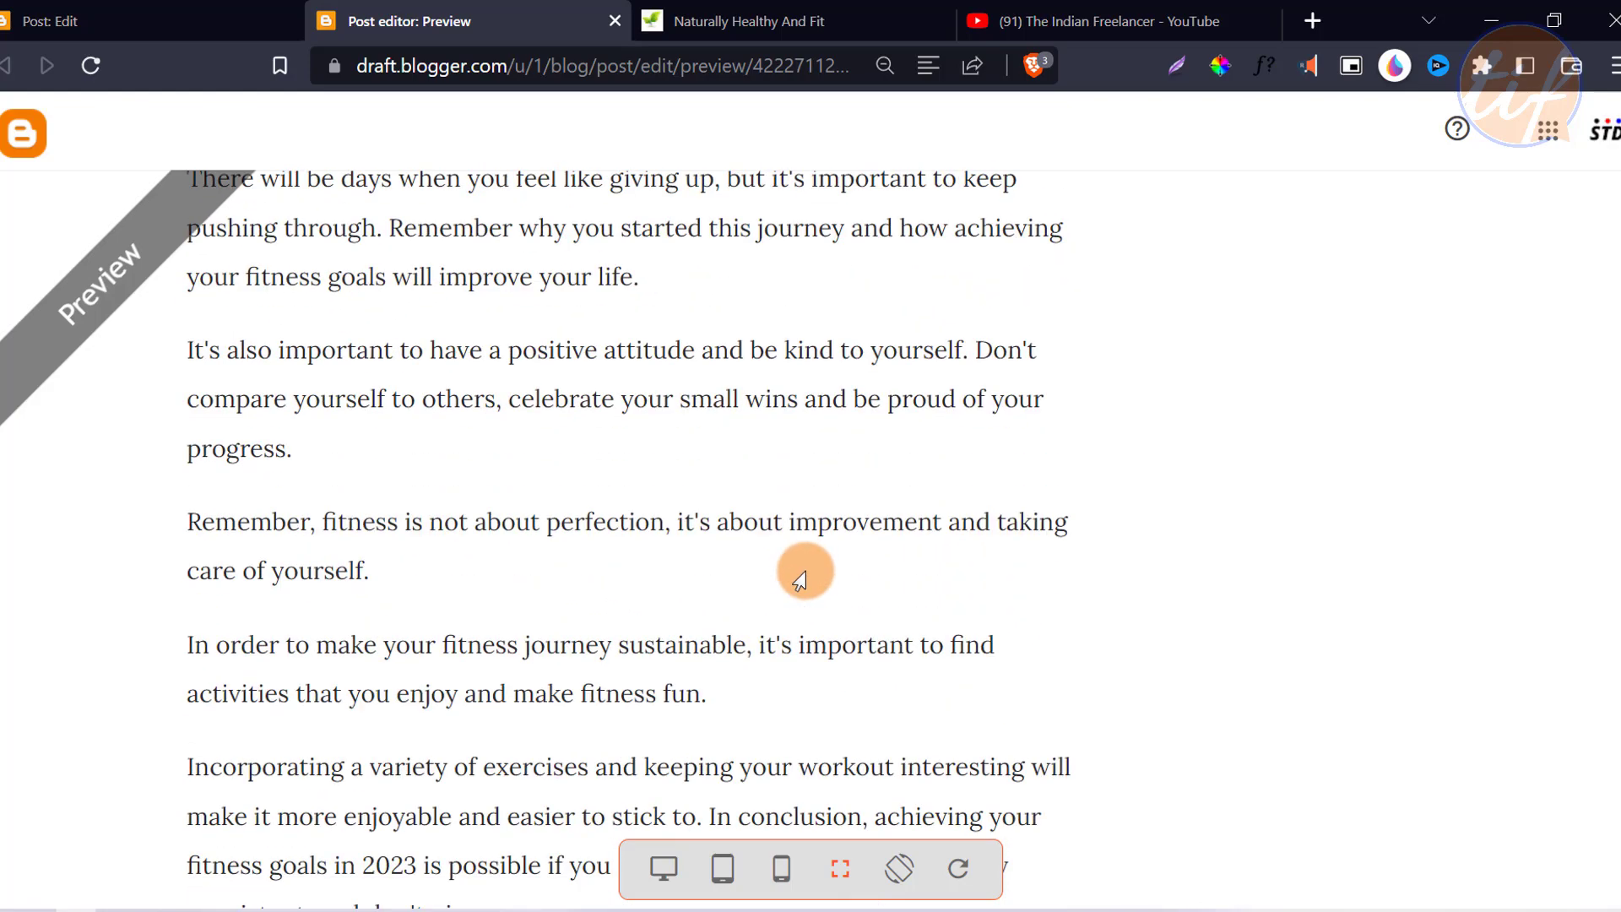
scroll(806, 580, down, 10)
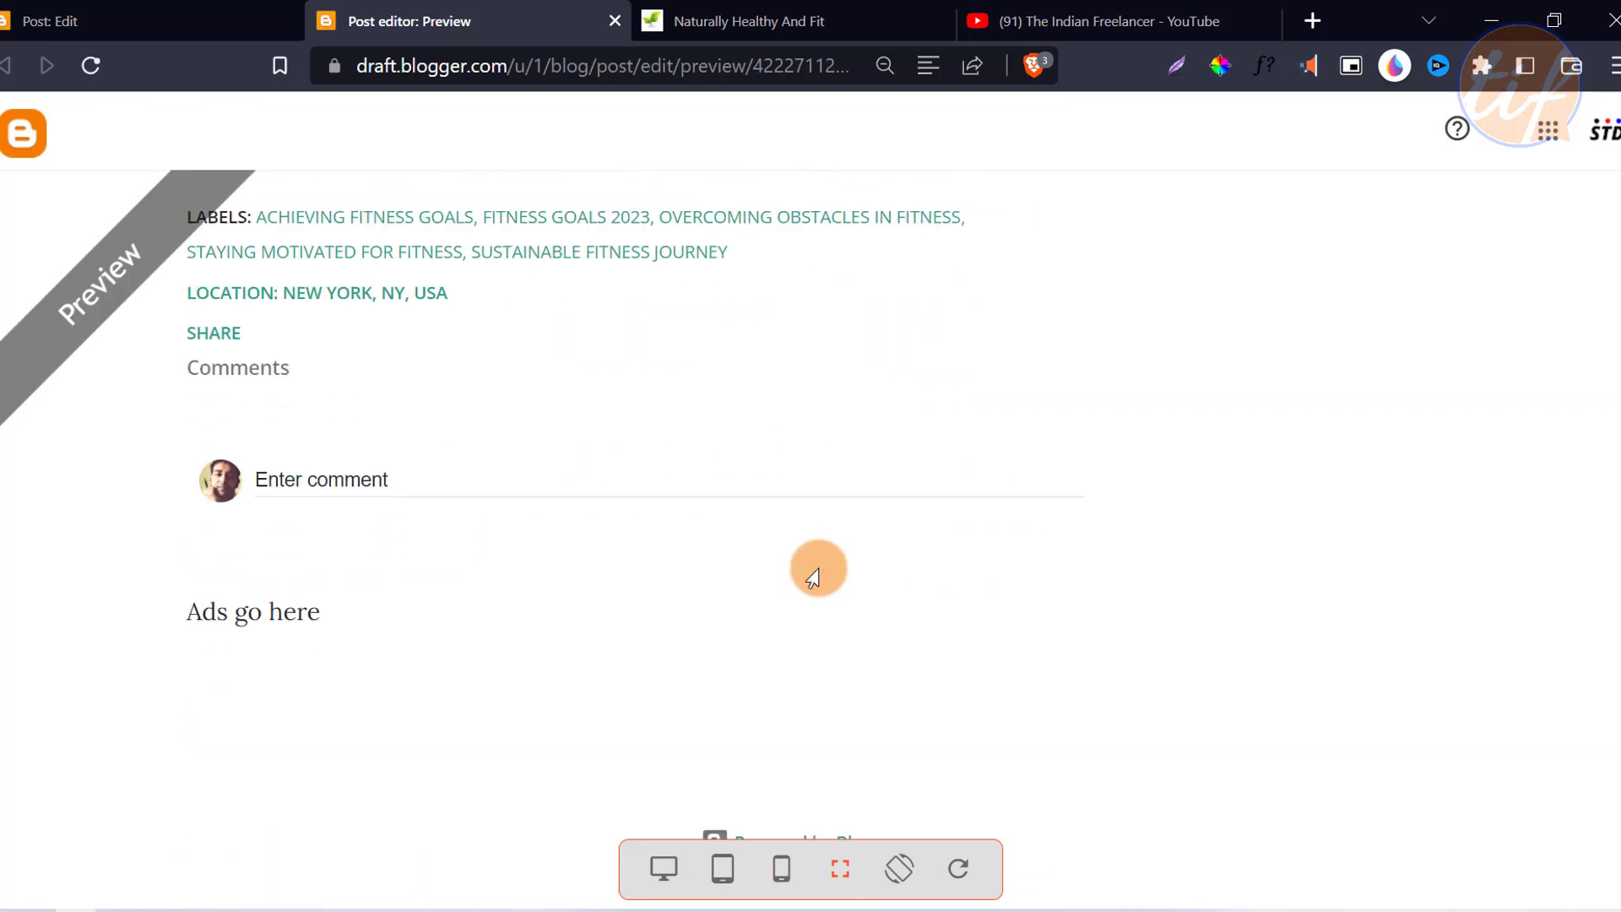
- Examine the closing paragraph, labels and location in the preview, look back over the article, and close the preview
scroll(814, 570, up, 2)
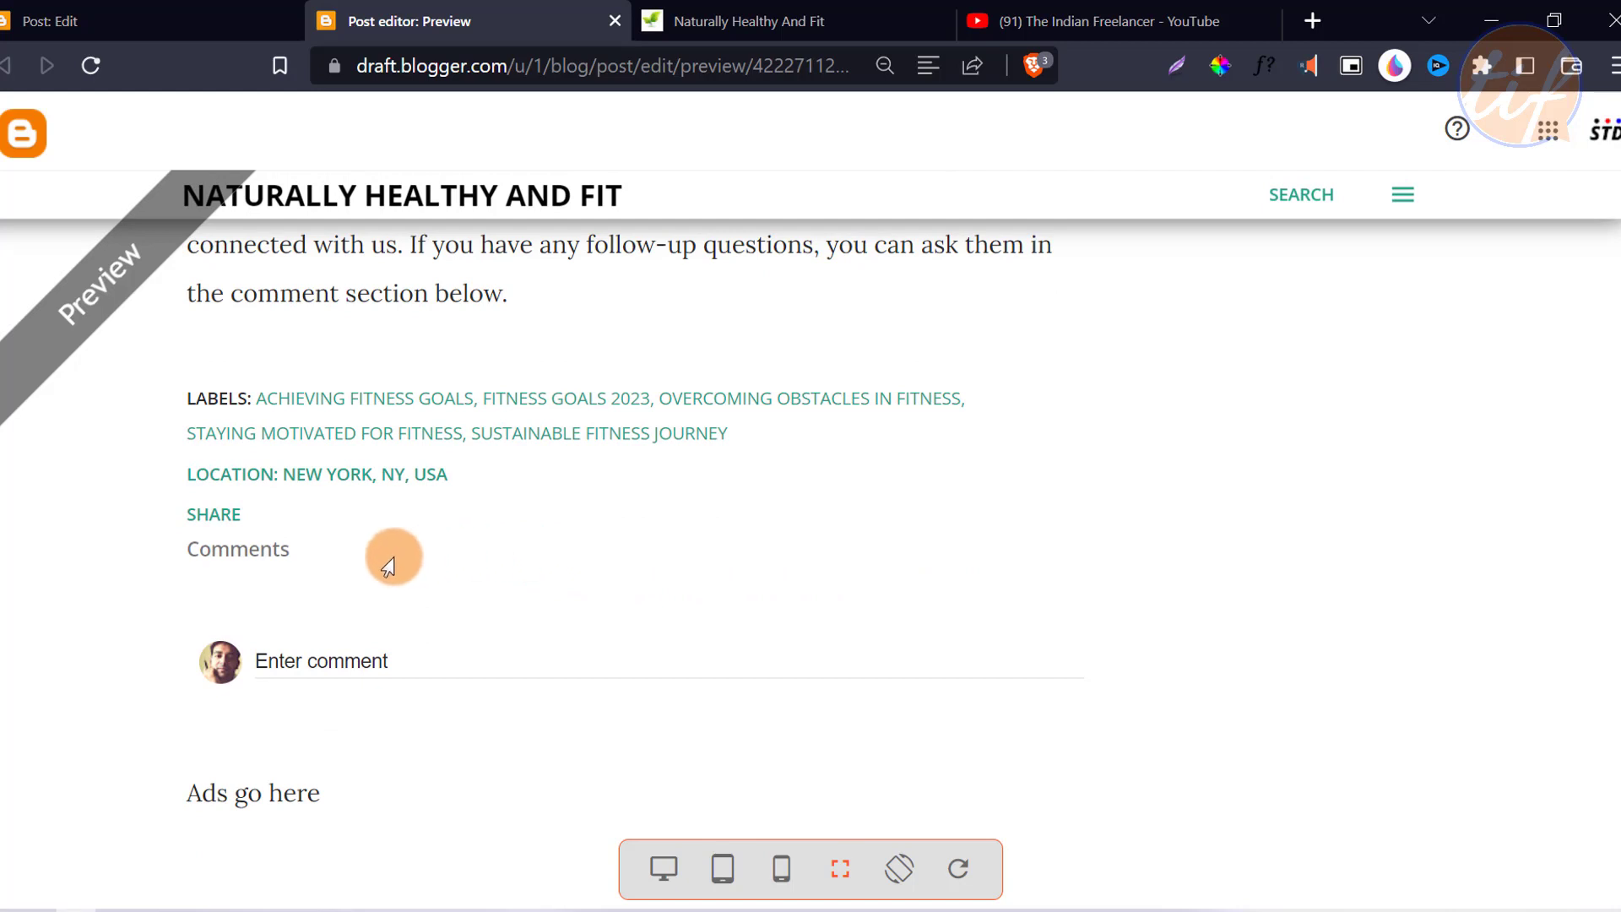
scroll(321, 591, up, 1)
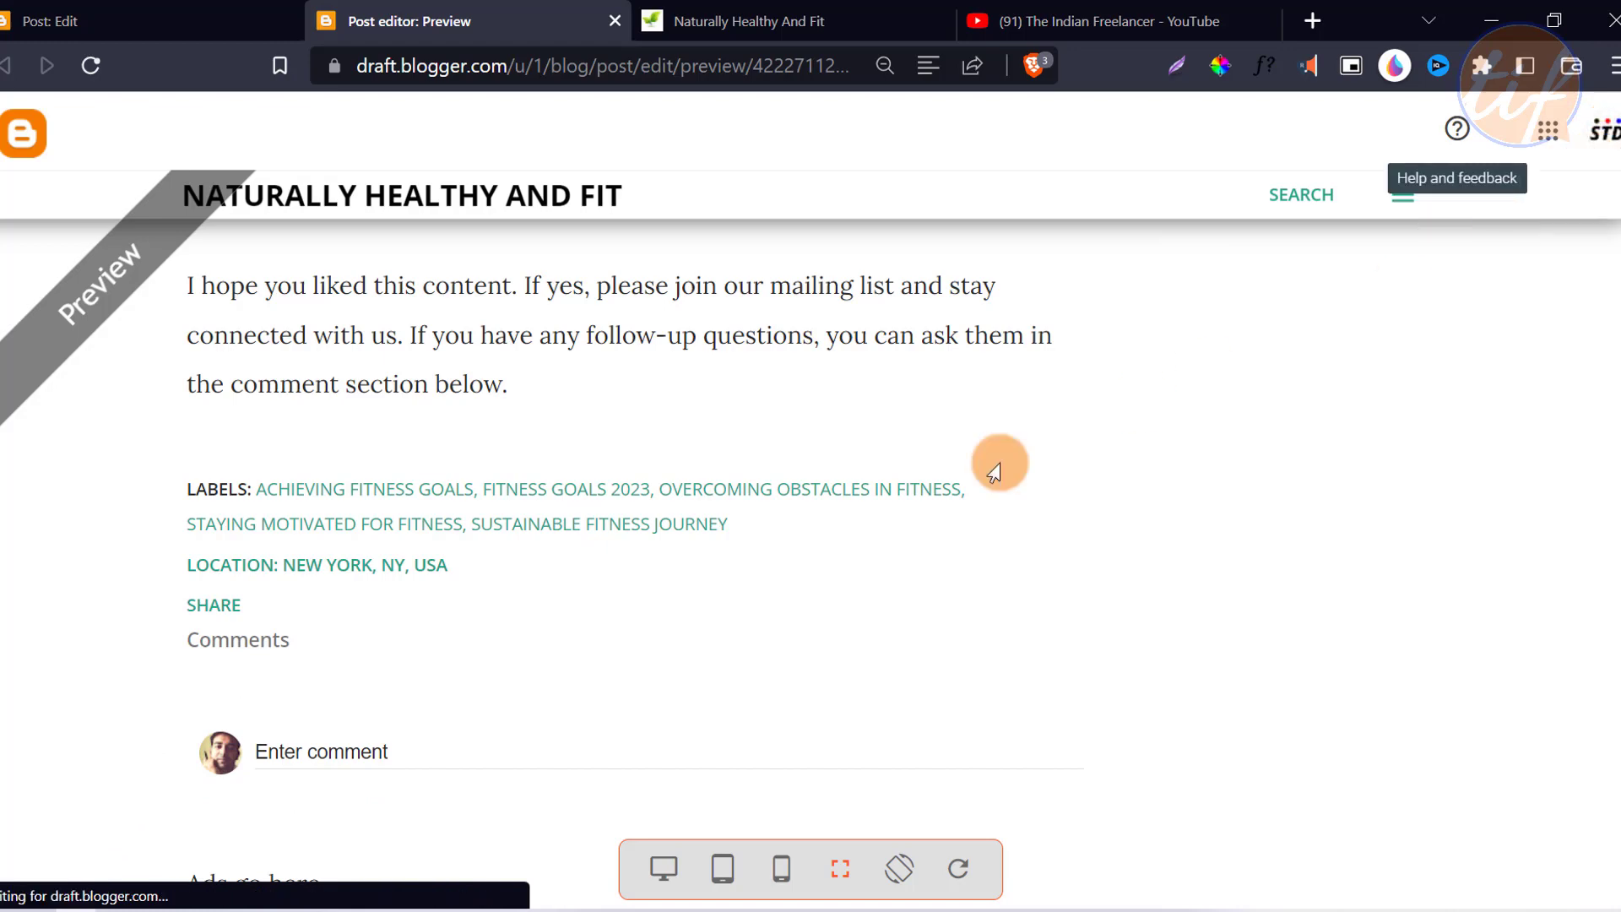
scroll(160, 628, up, 1)
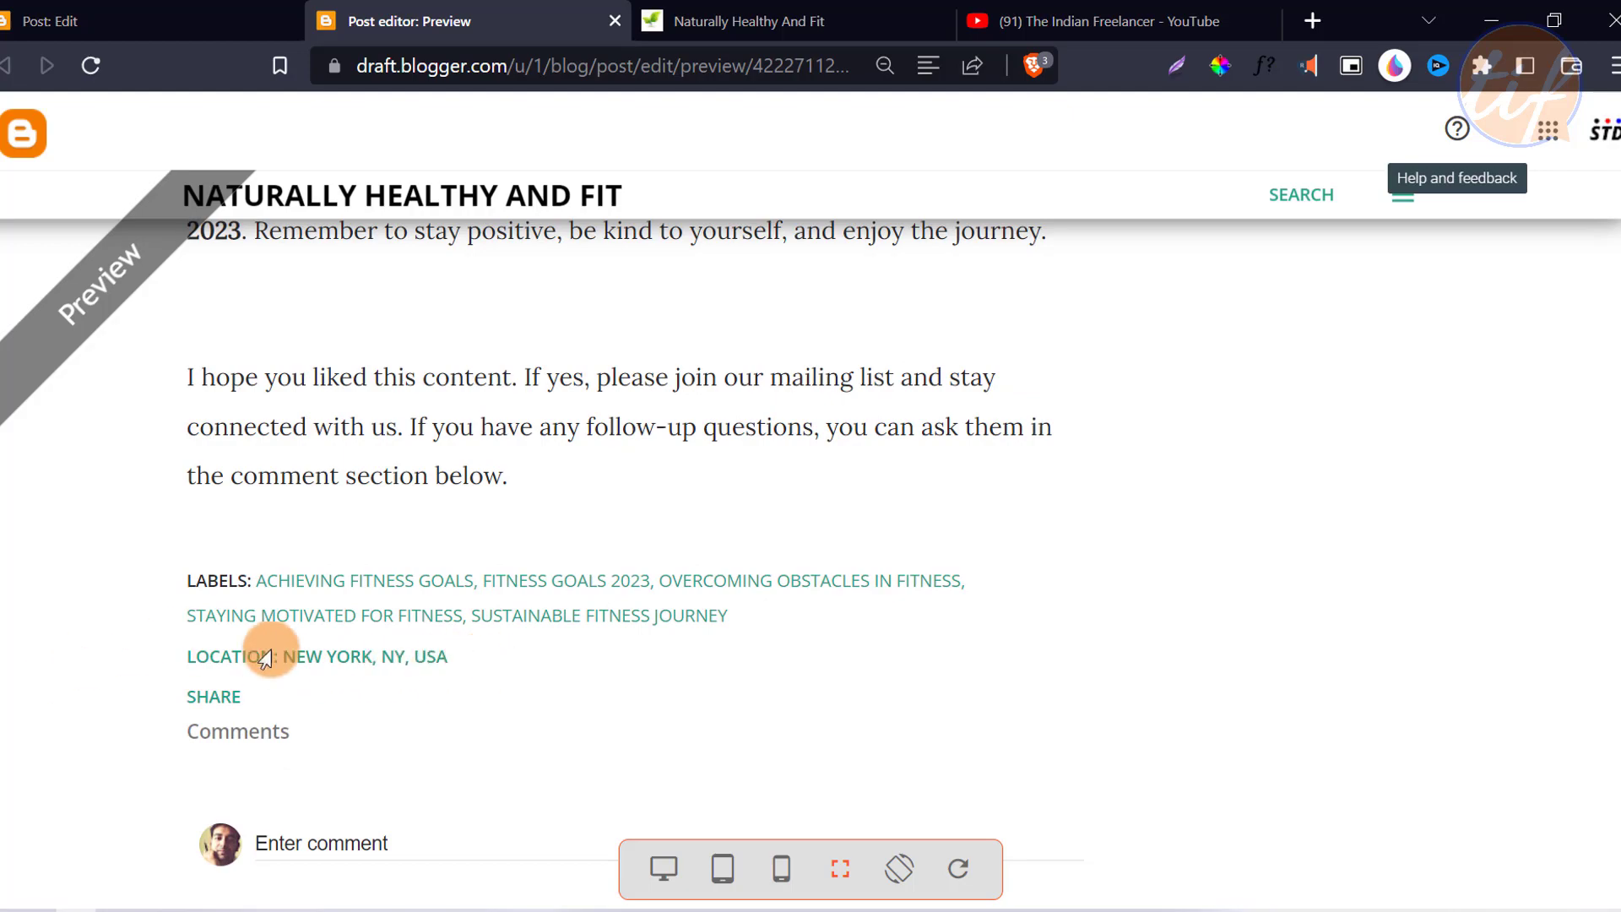
scroll(532, 607, up, 10)
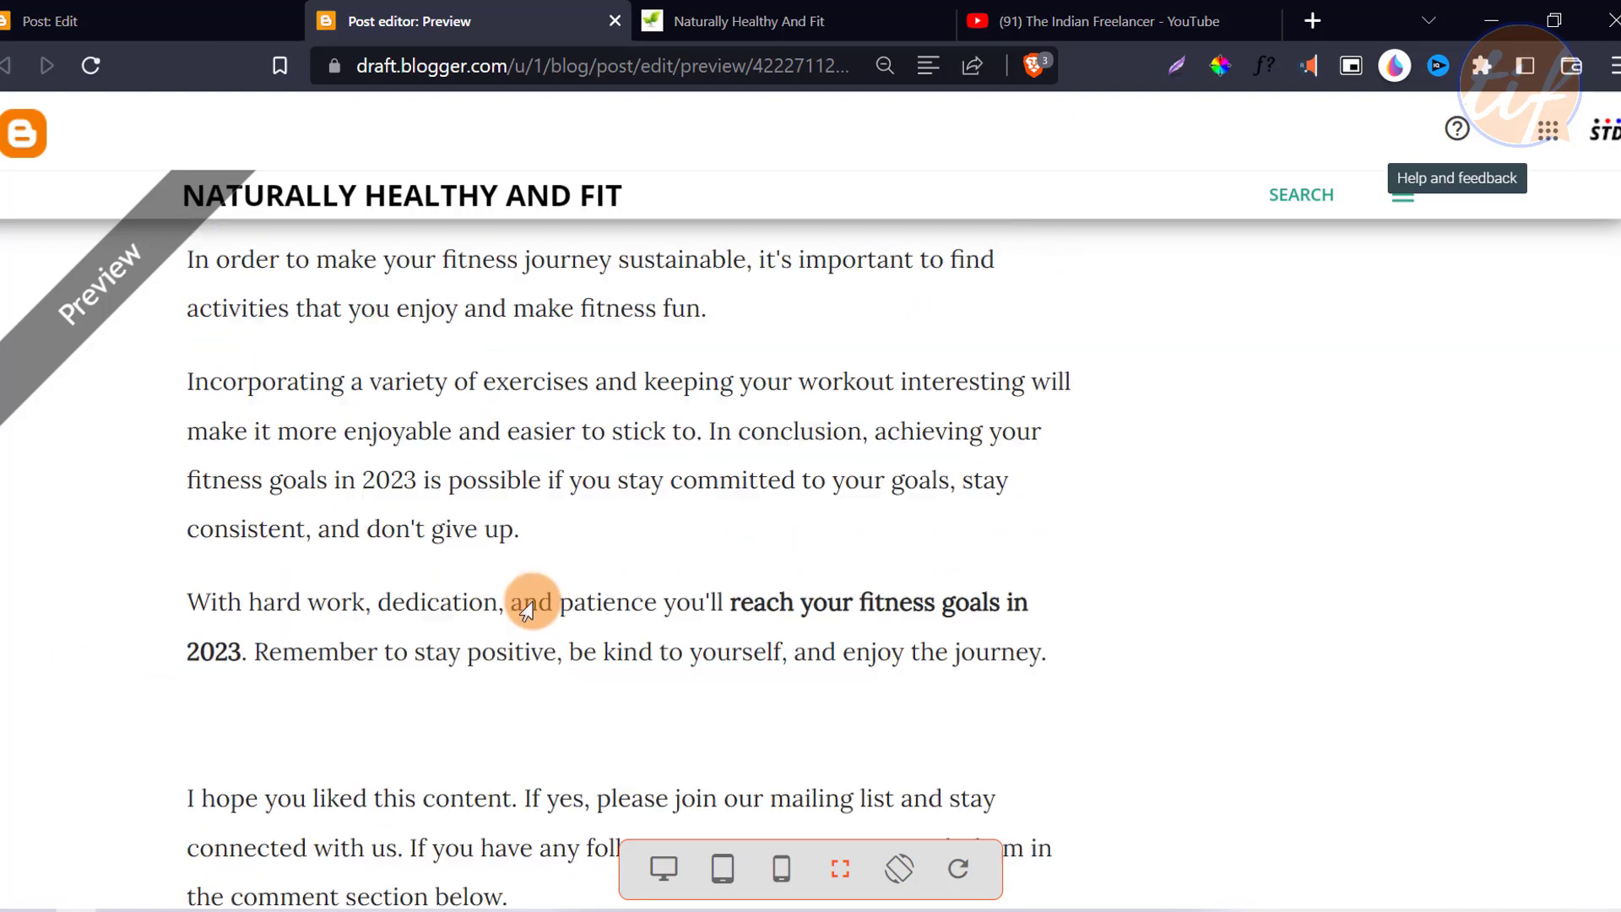
scroll(562, 591, up, 15)
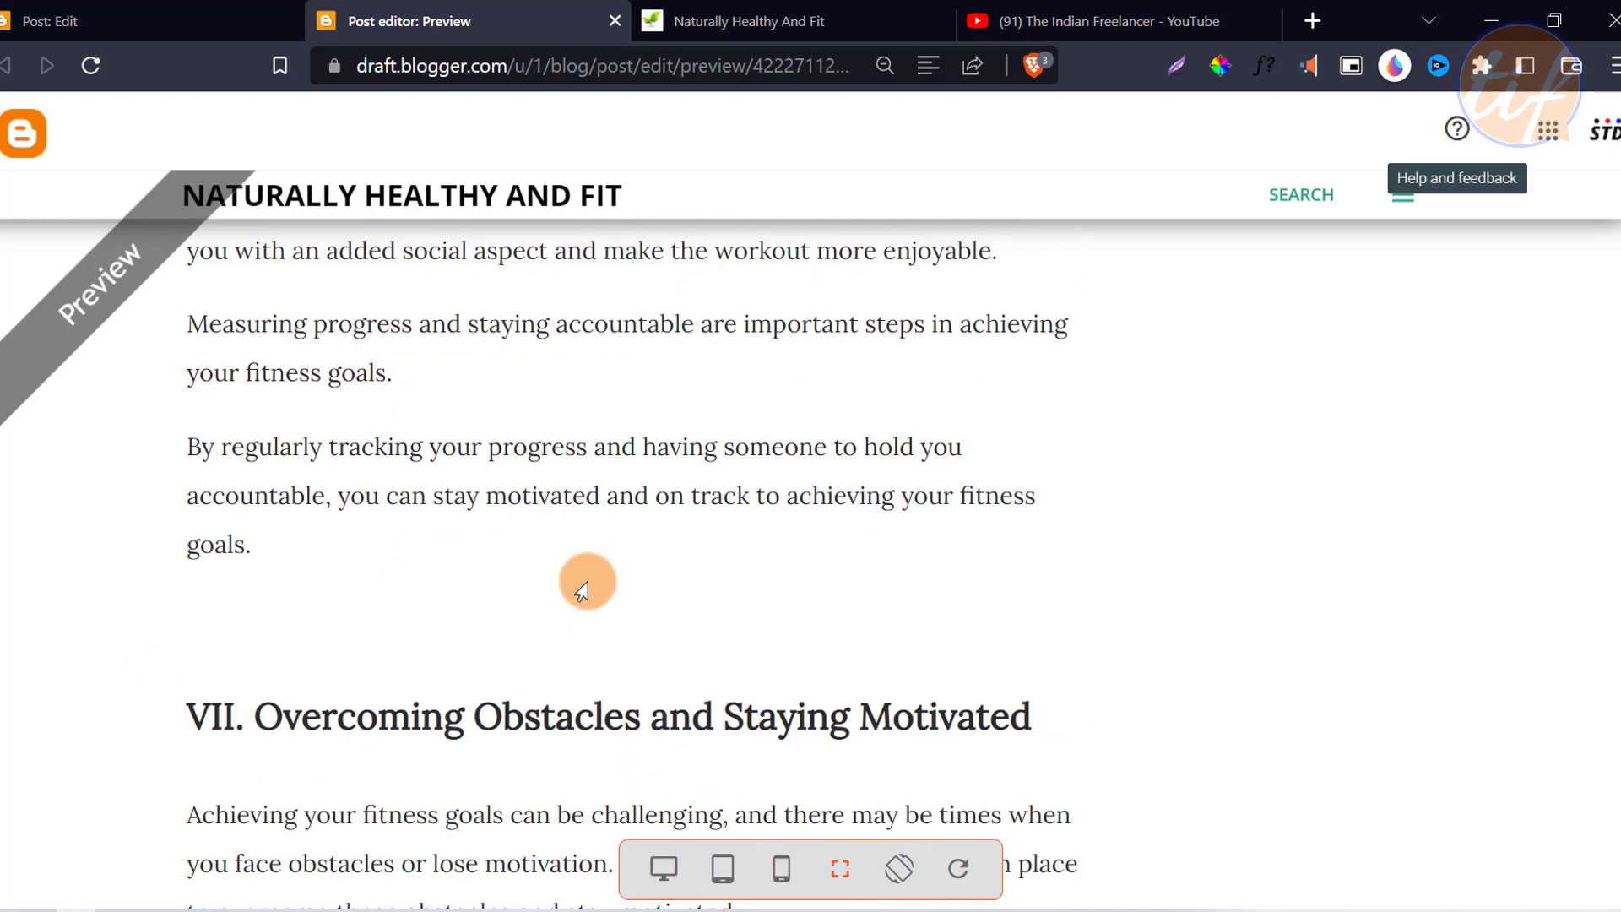
scroll(591, 557, up, 15)
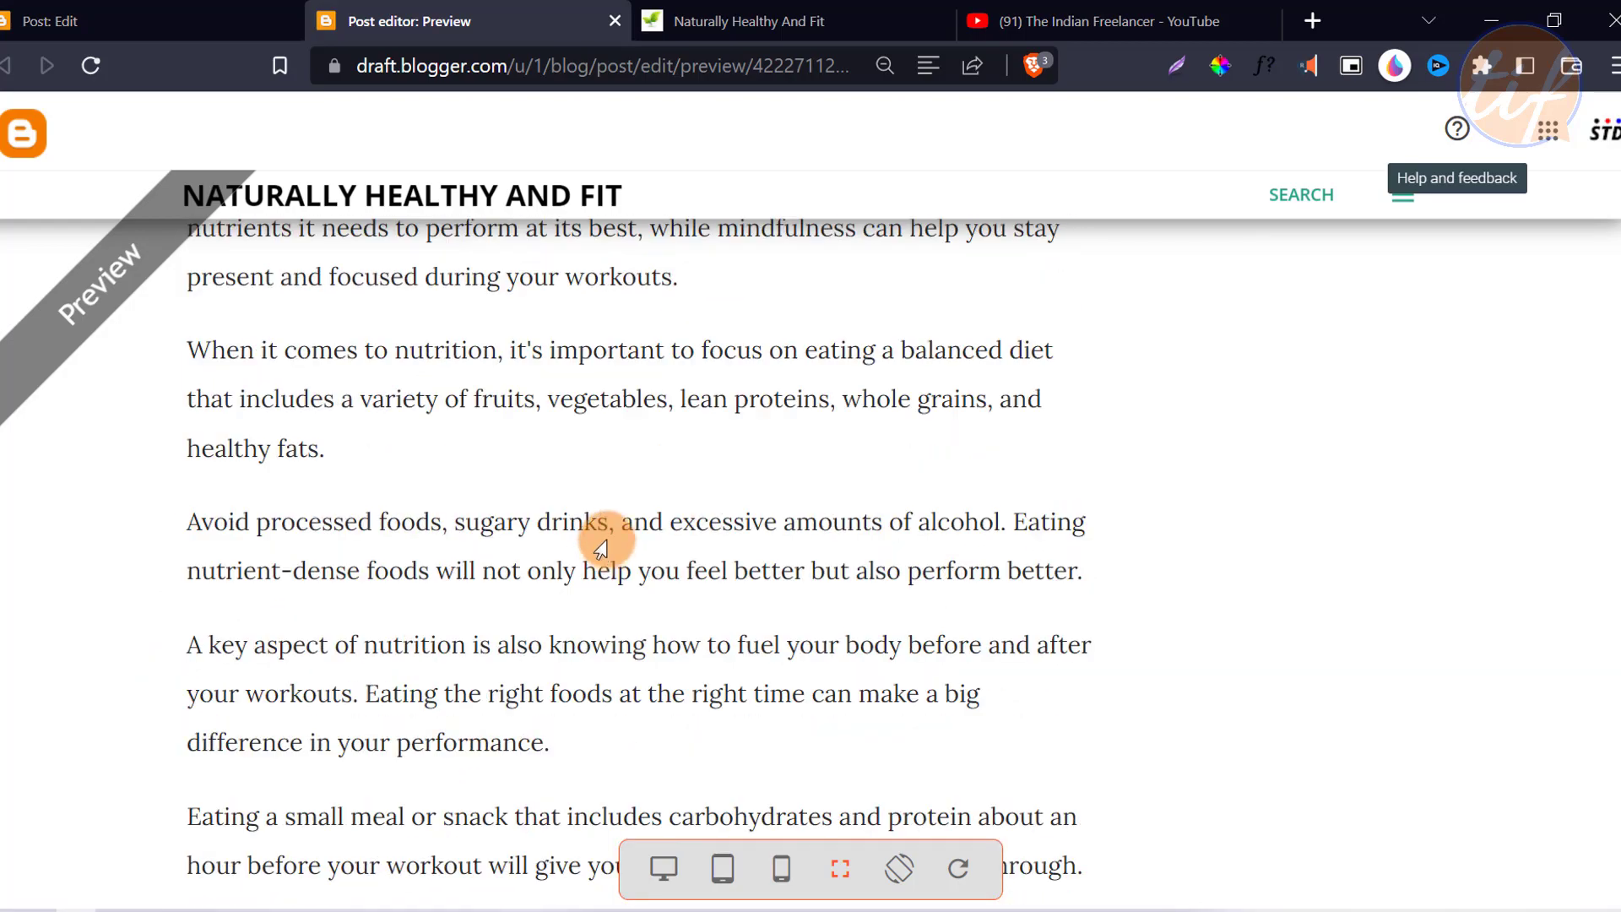
scroll(616, 540, up, 15)
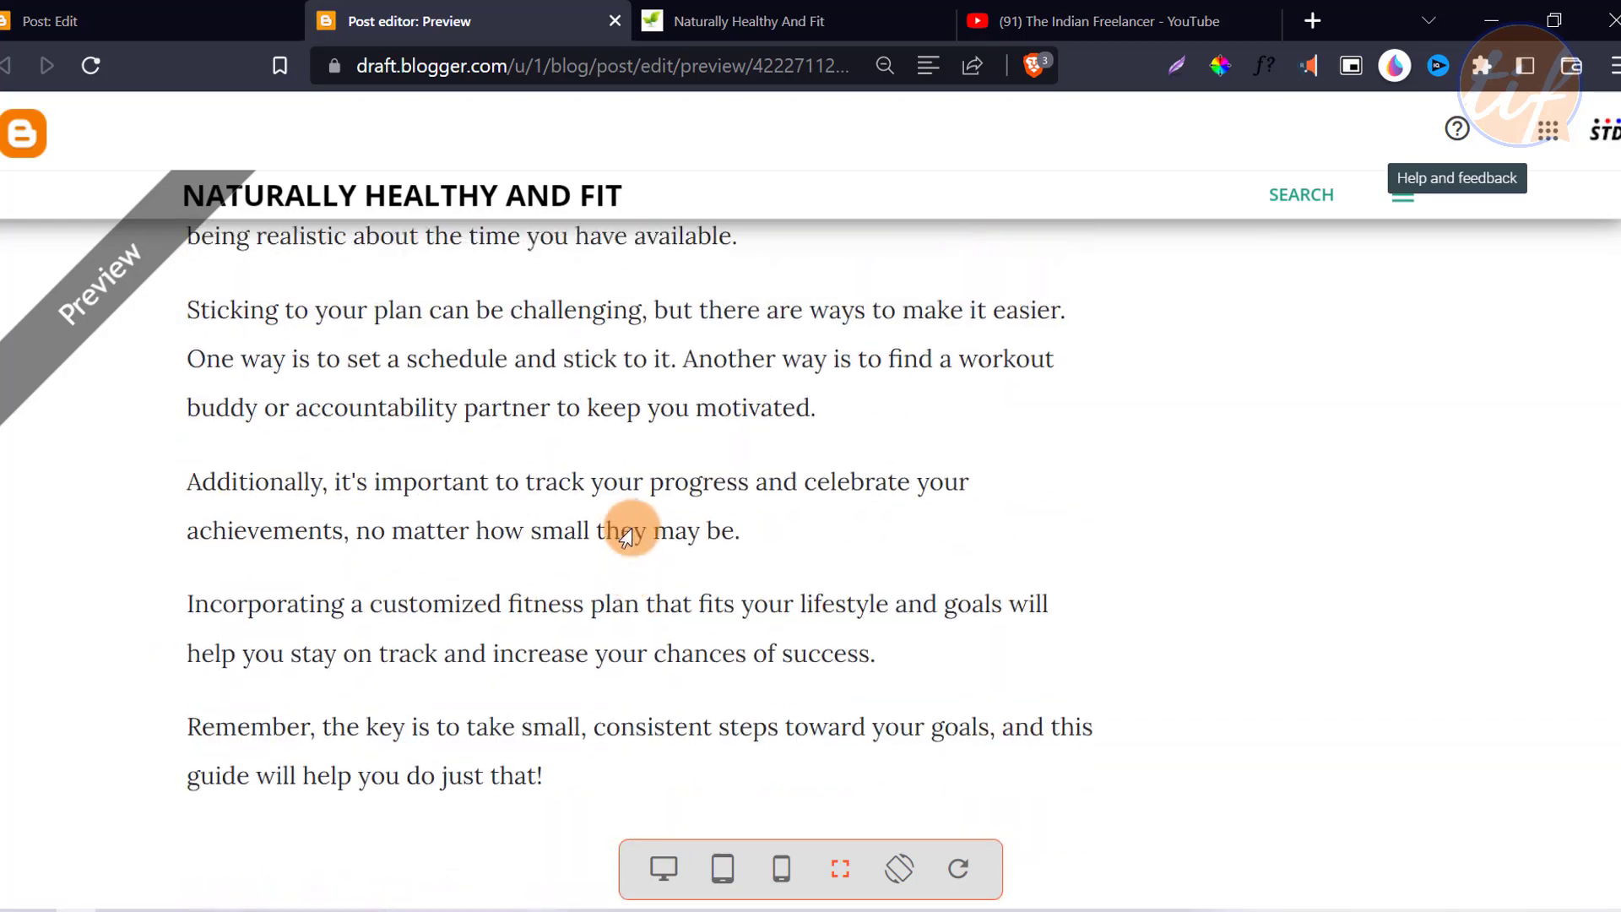
scroll(631, 541, up, 10)
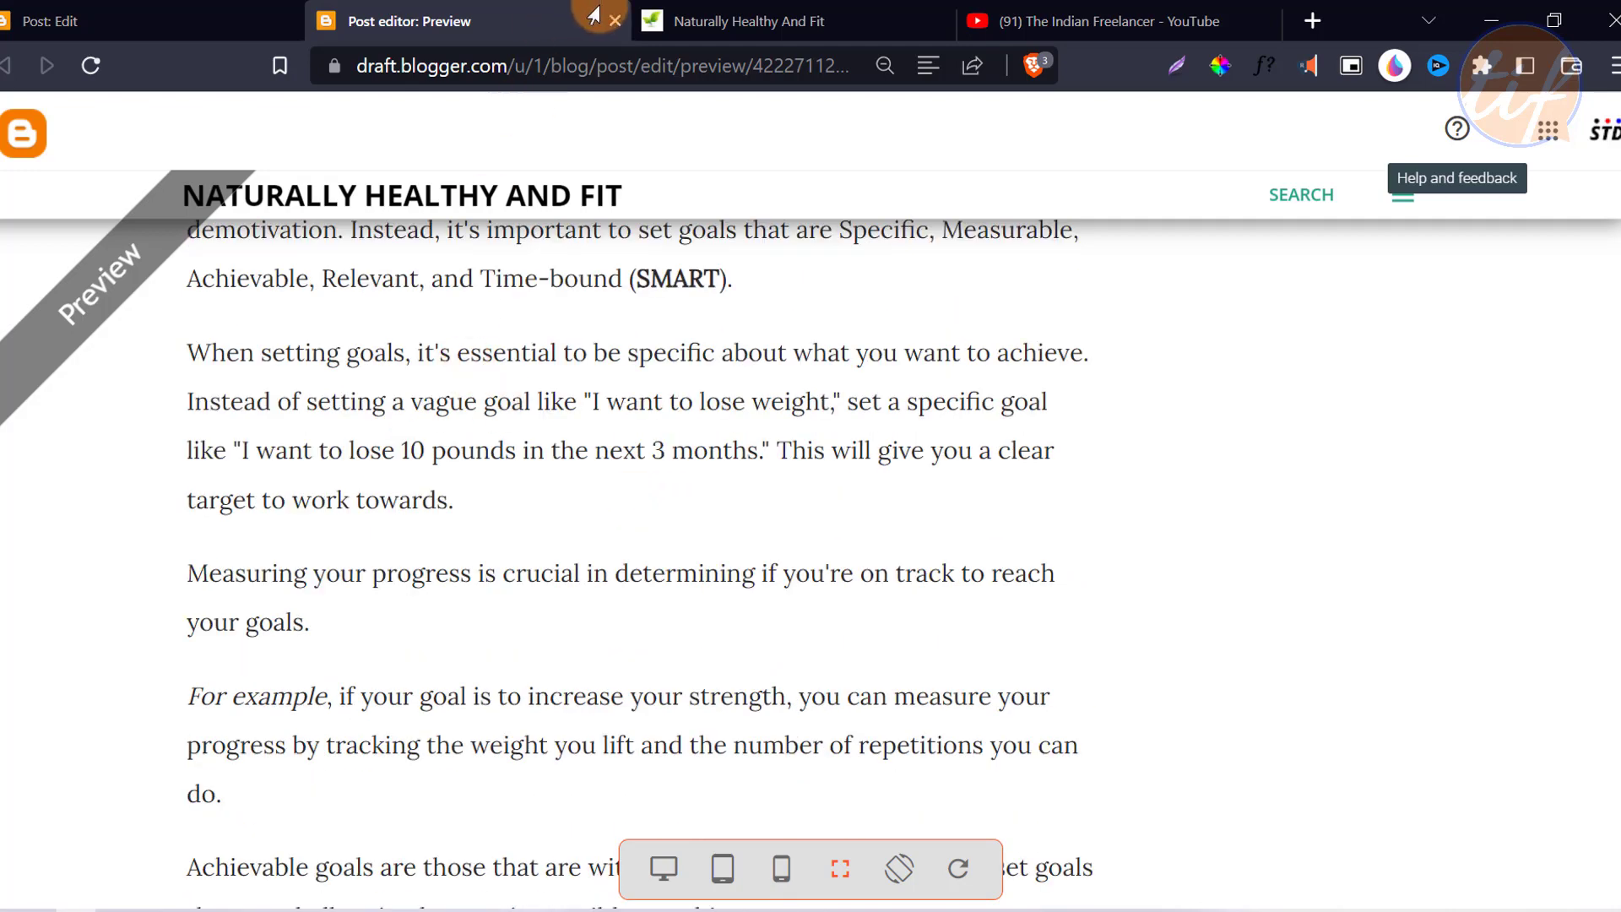
click(614, 21)
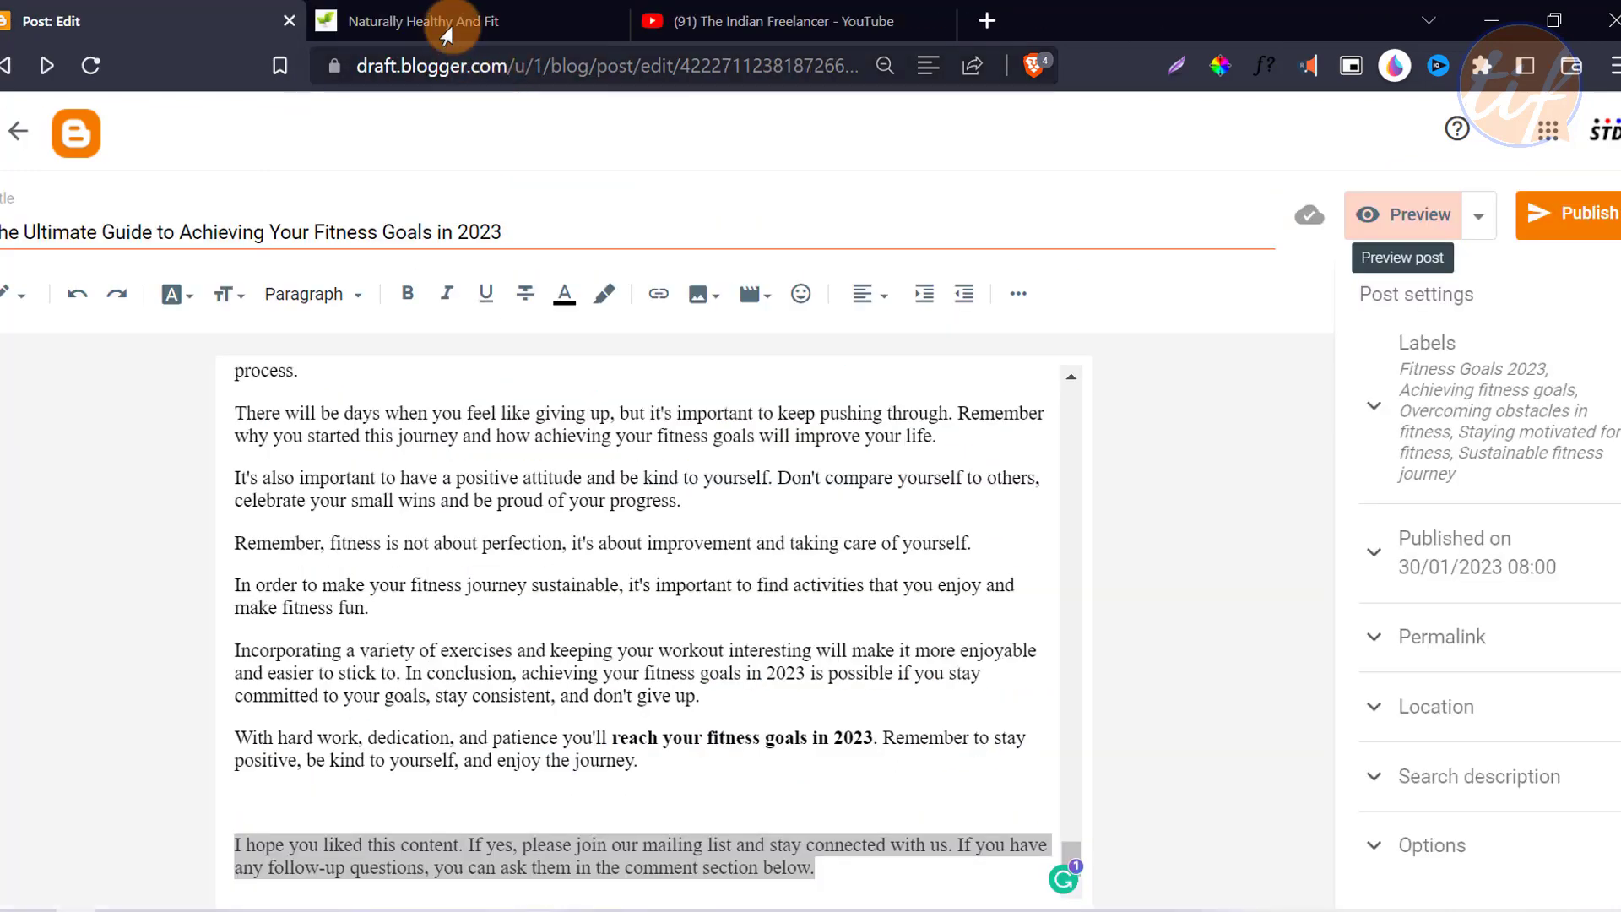
- Check the live blog's home page, return to the post editor, and publish the post with its 1/30/2023, 8:00:00 AM publishing time
click(456, 20)
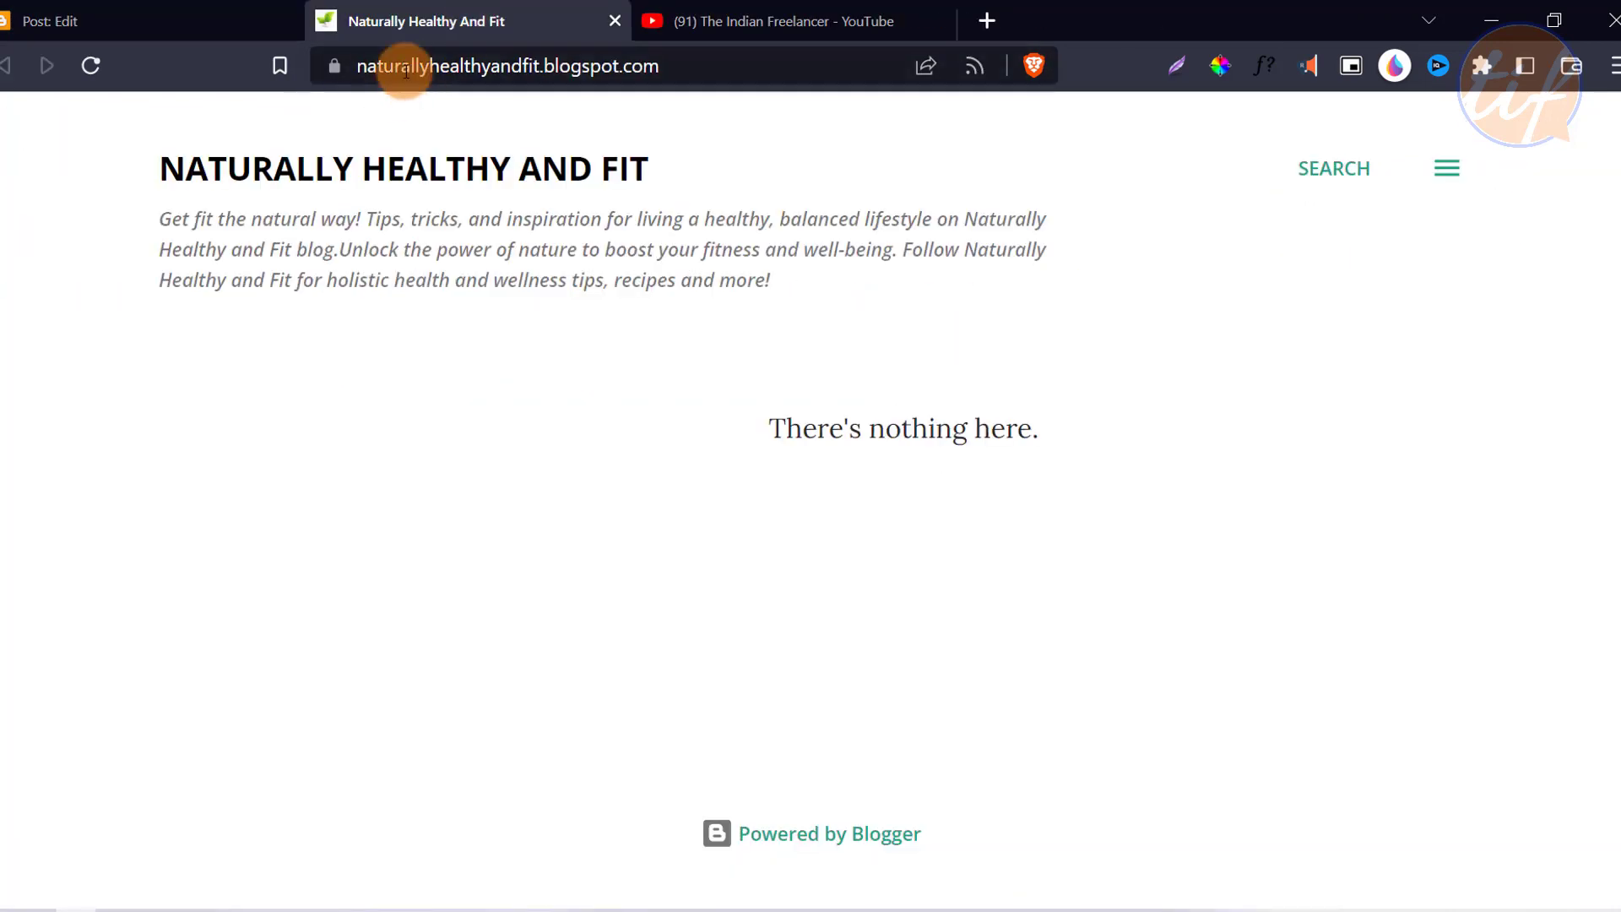
click(157, 17)
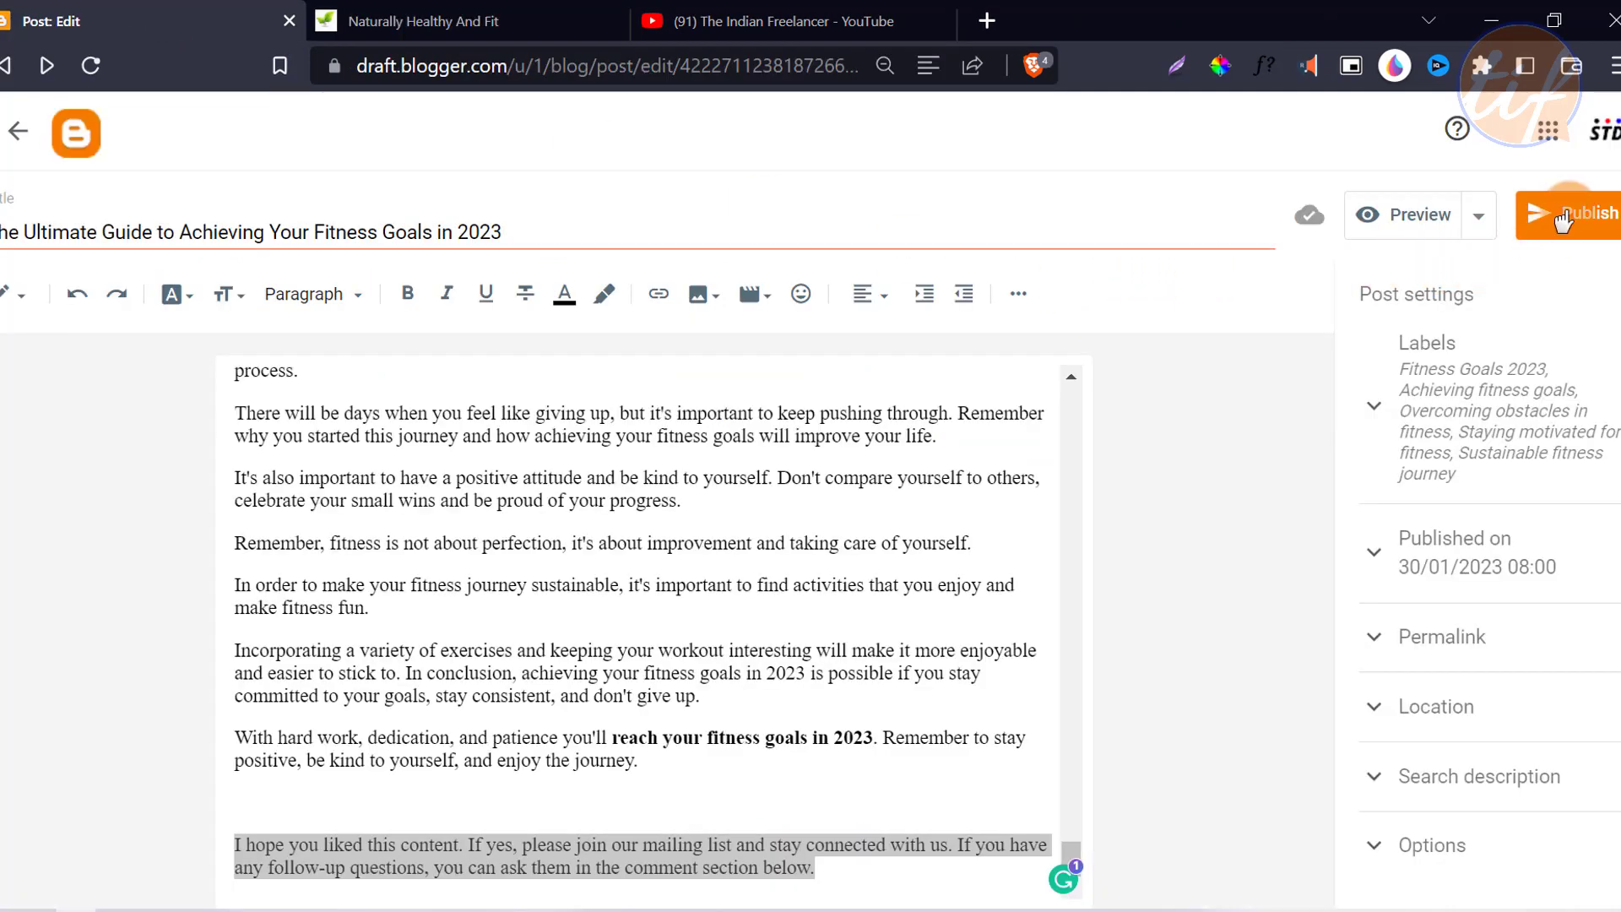
click(1584, 225)
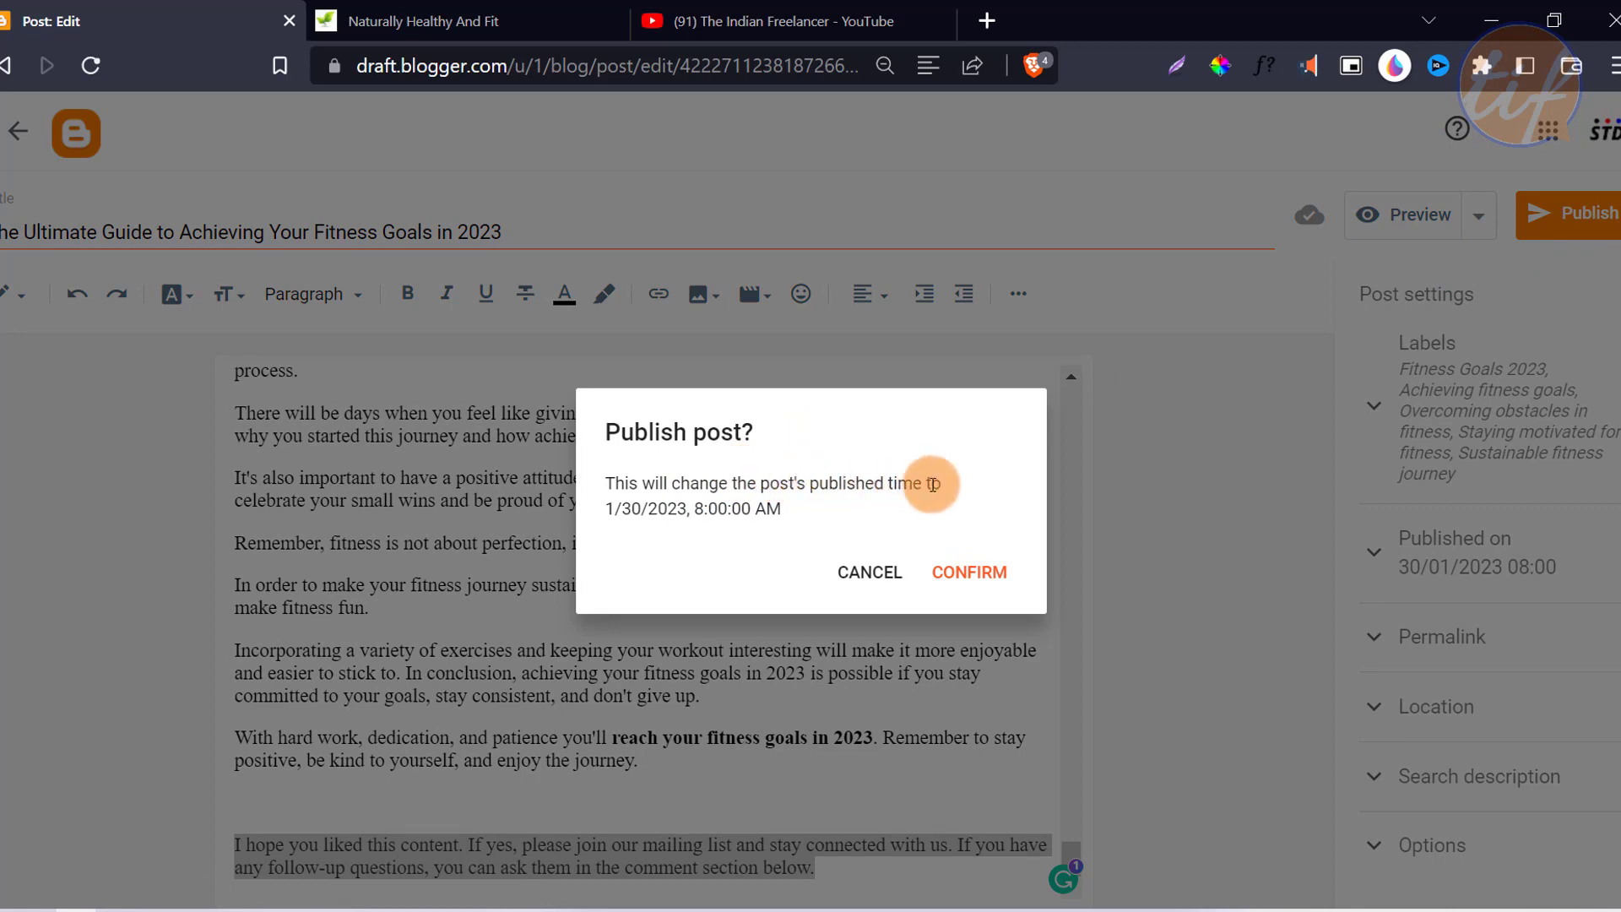
click(969, 575)
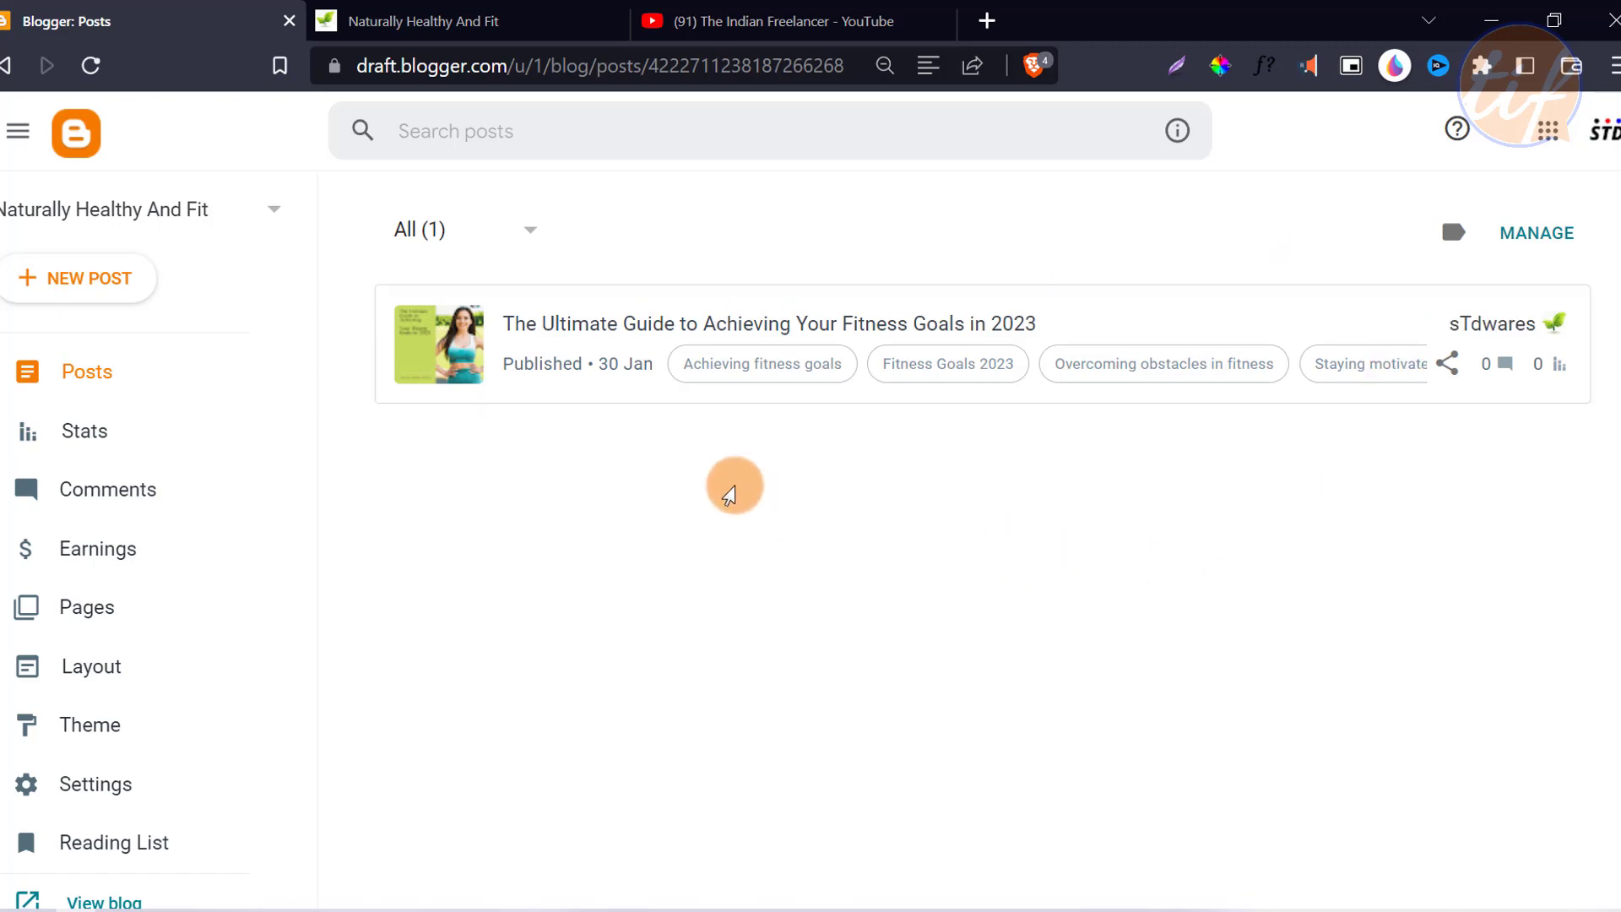
- Reload the live blog's home page, look over the featured post, and open the full article from it
click(473, 21)
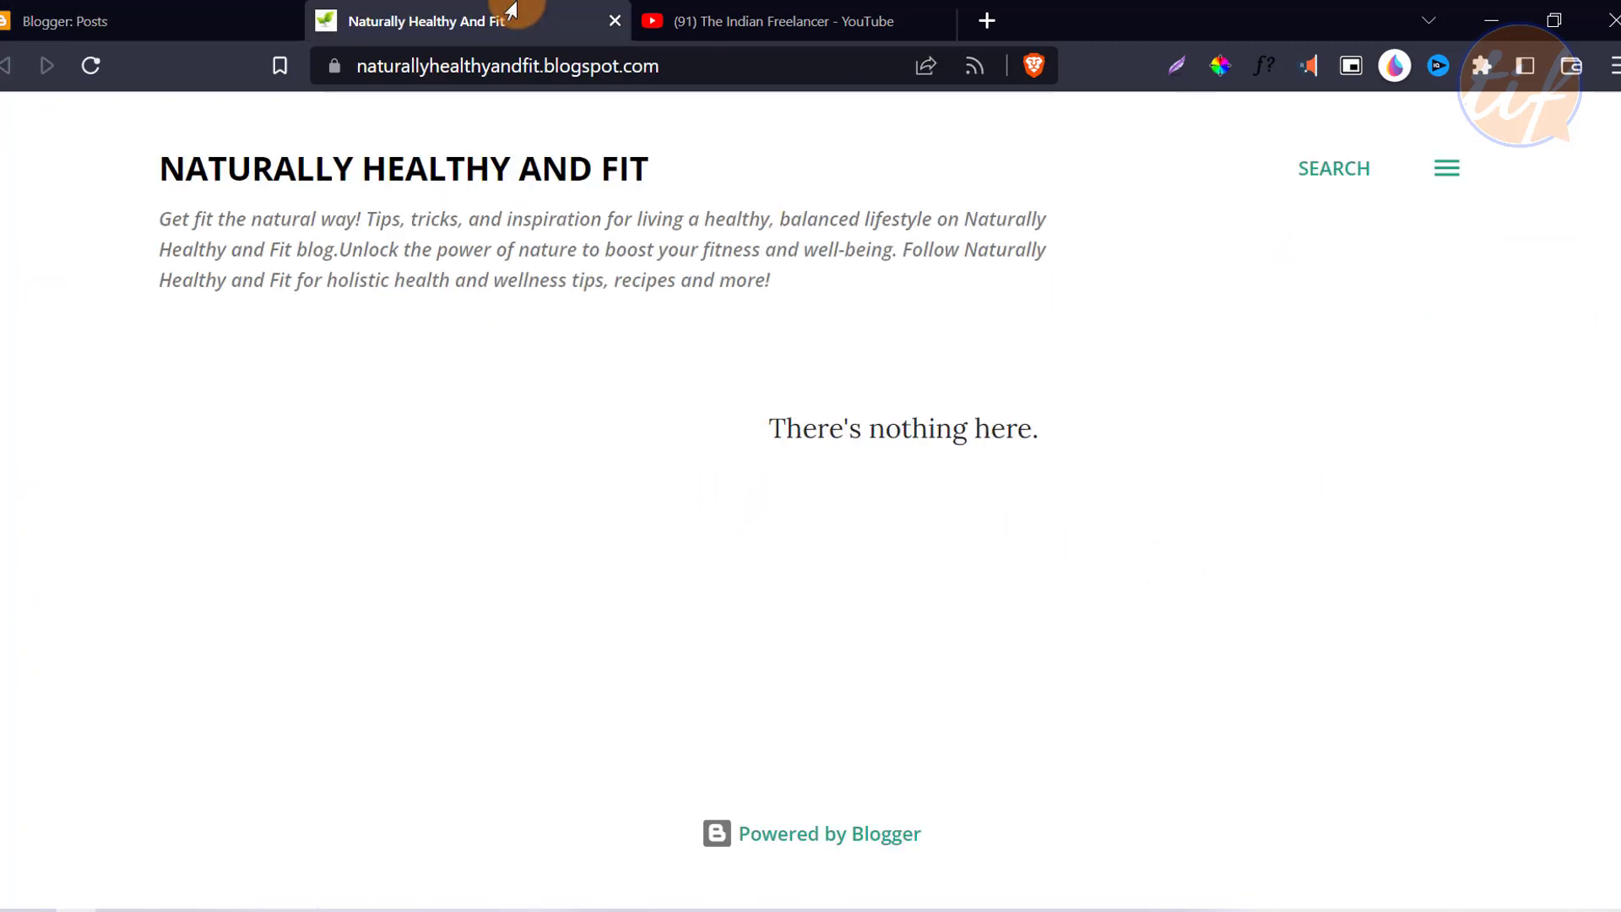
click(91, 68)
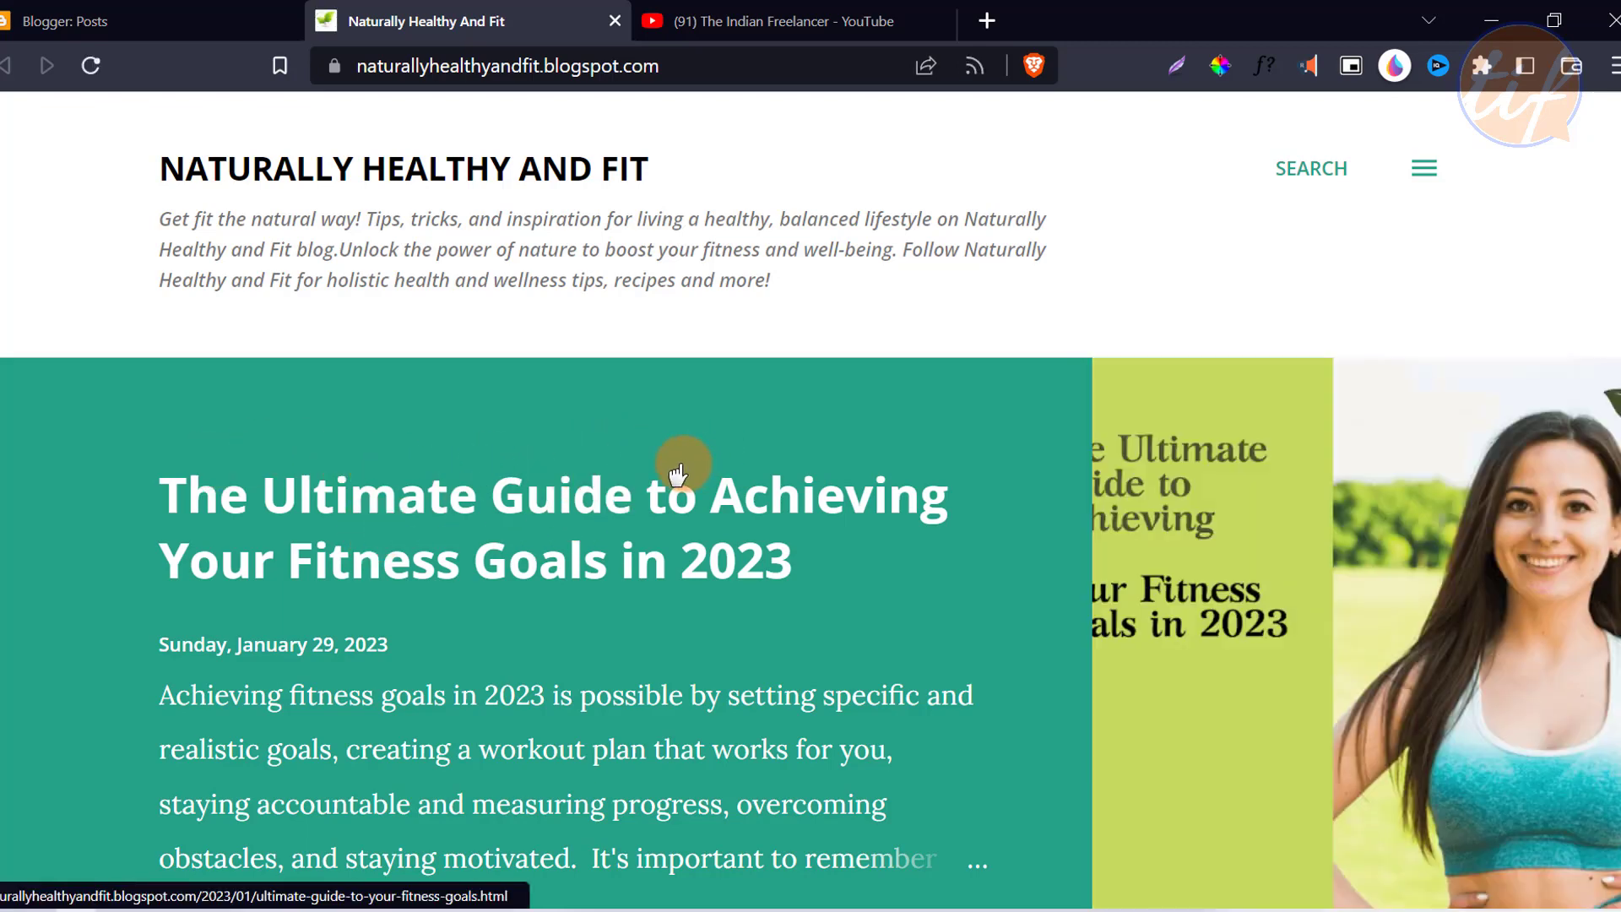
scroll(678, 473, down, 2)
scroll(170, 245, down, 1)
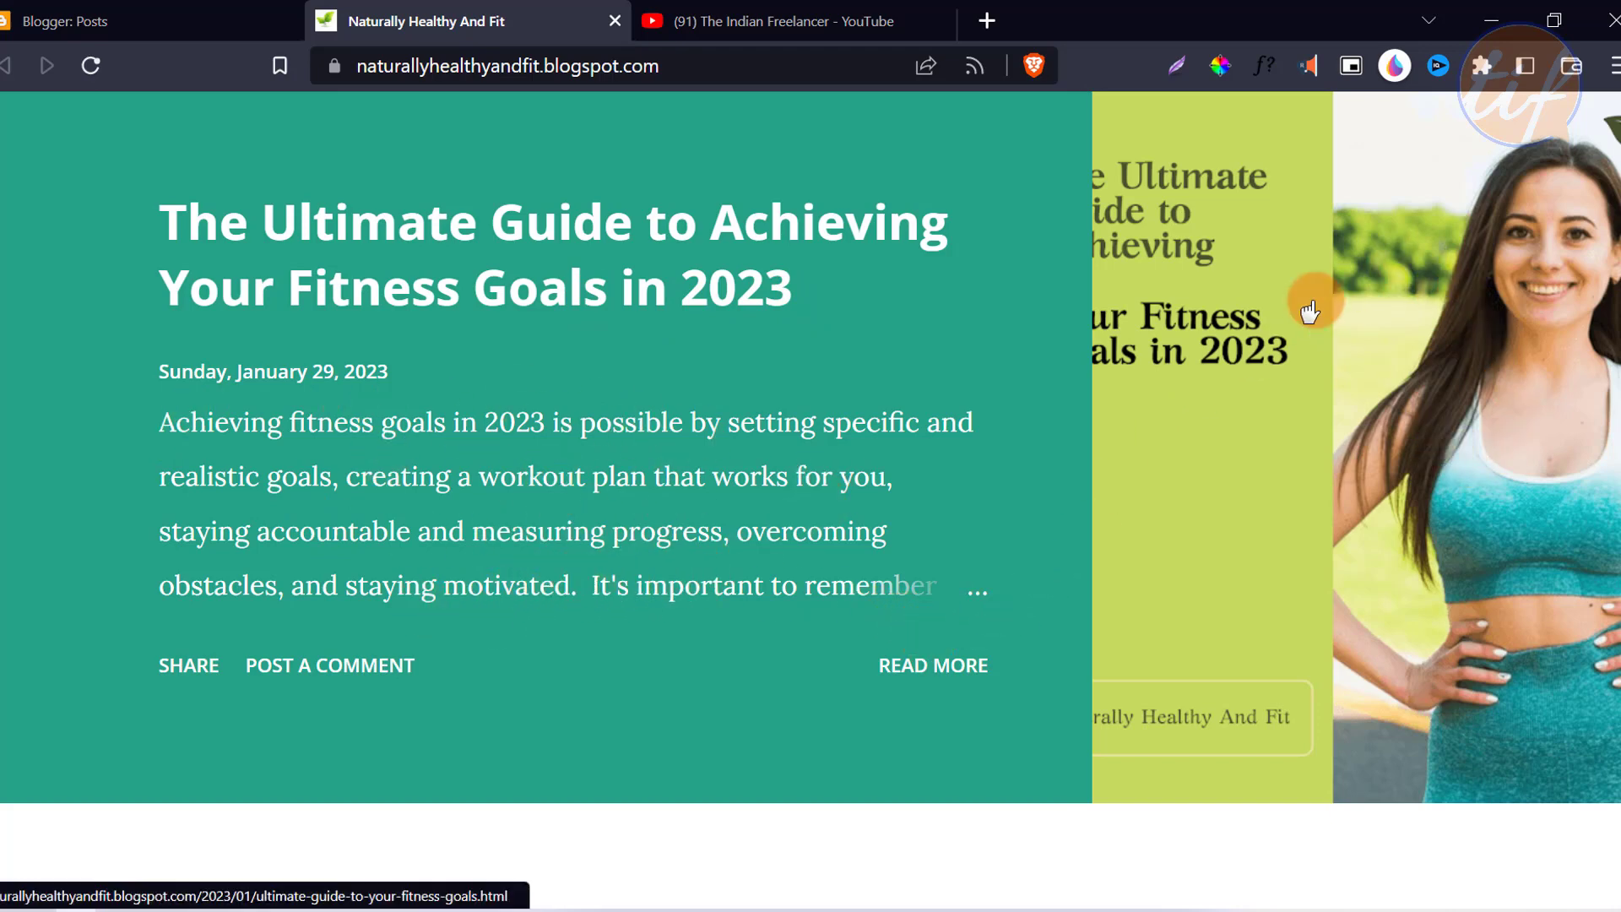
click(931, 667)
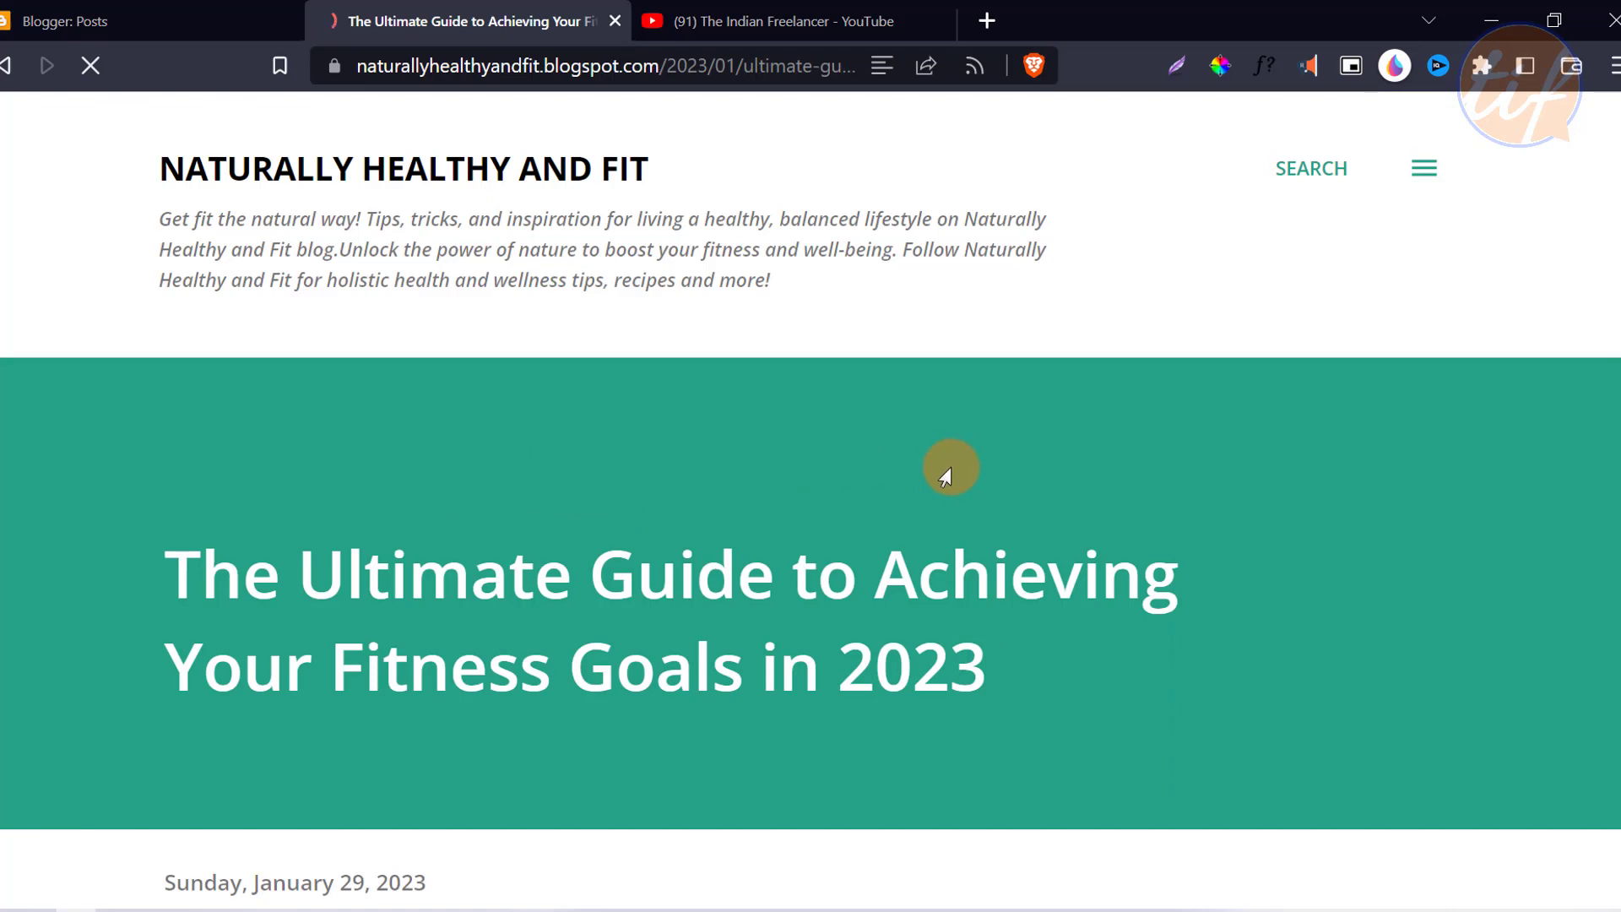
- Examine the title banner, publishing date and opening paragraph of the live fitness goals article
scroll(944, 477, down, 3)
scroll(634, 398, up, 3)
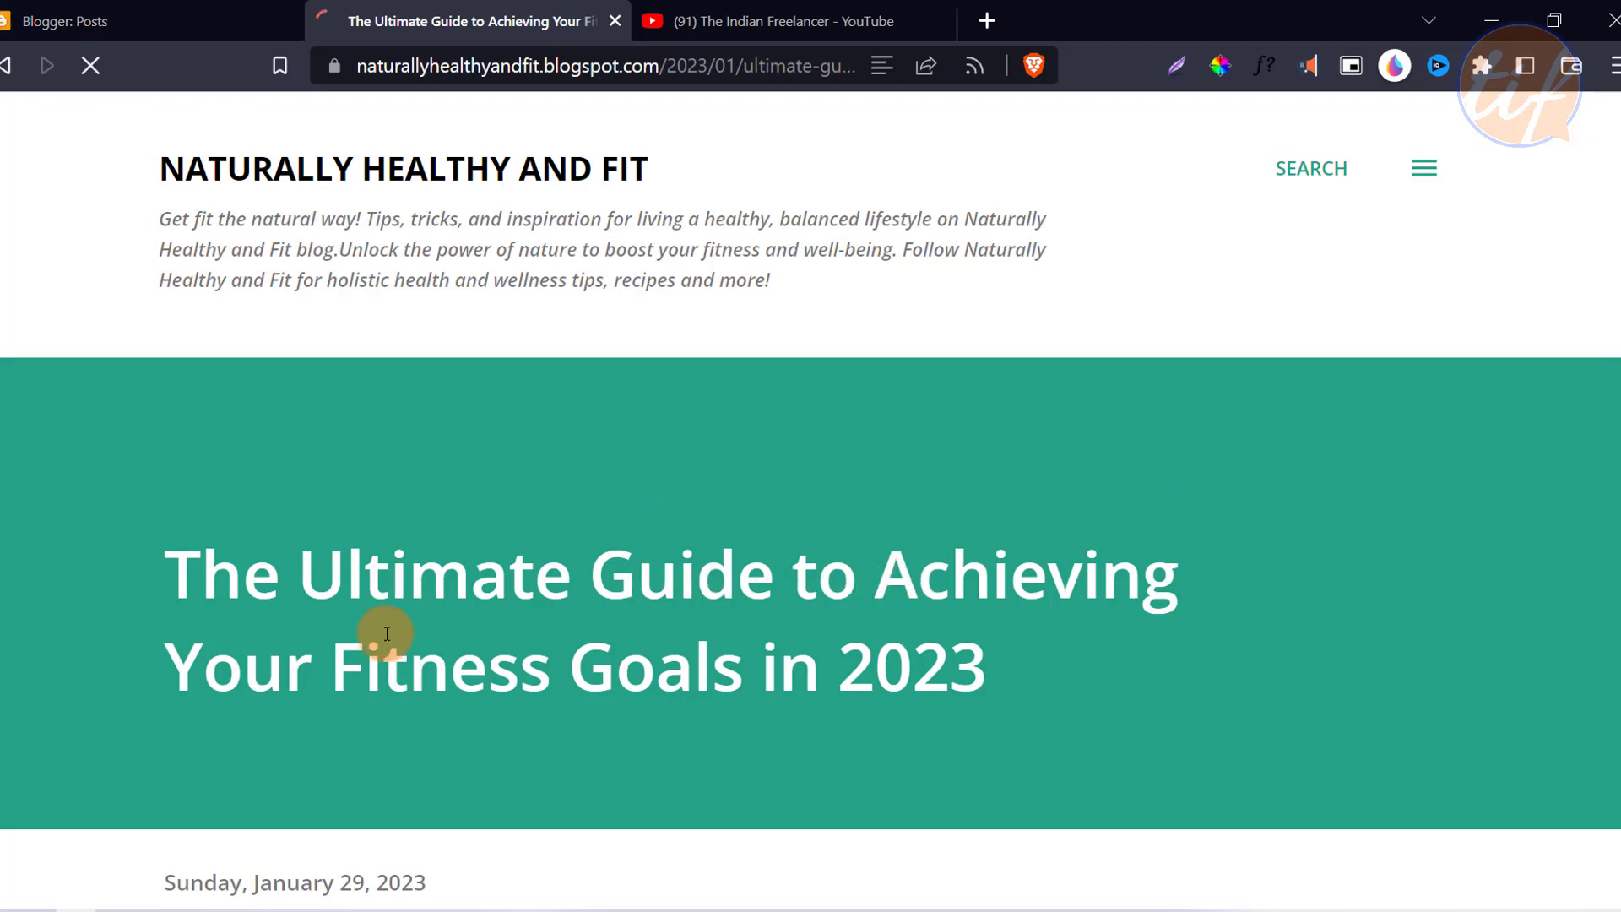
scroll(675, 591, down, 5)
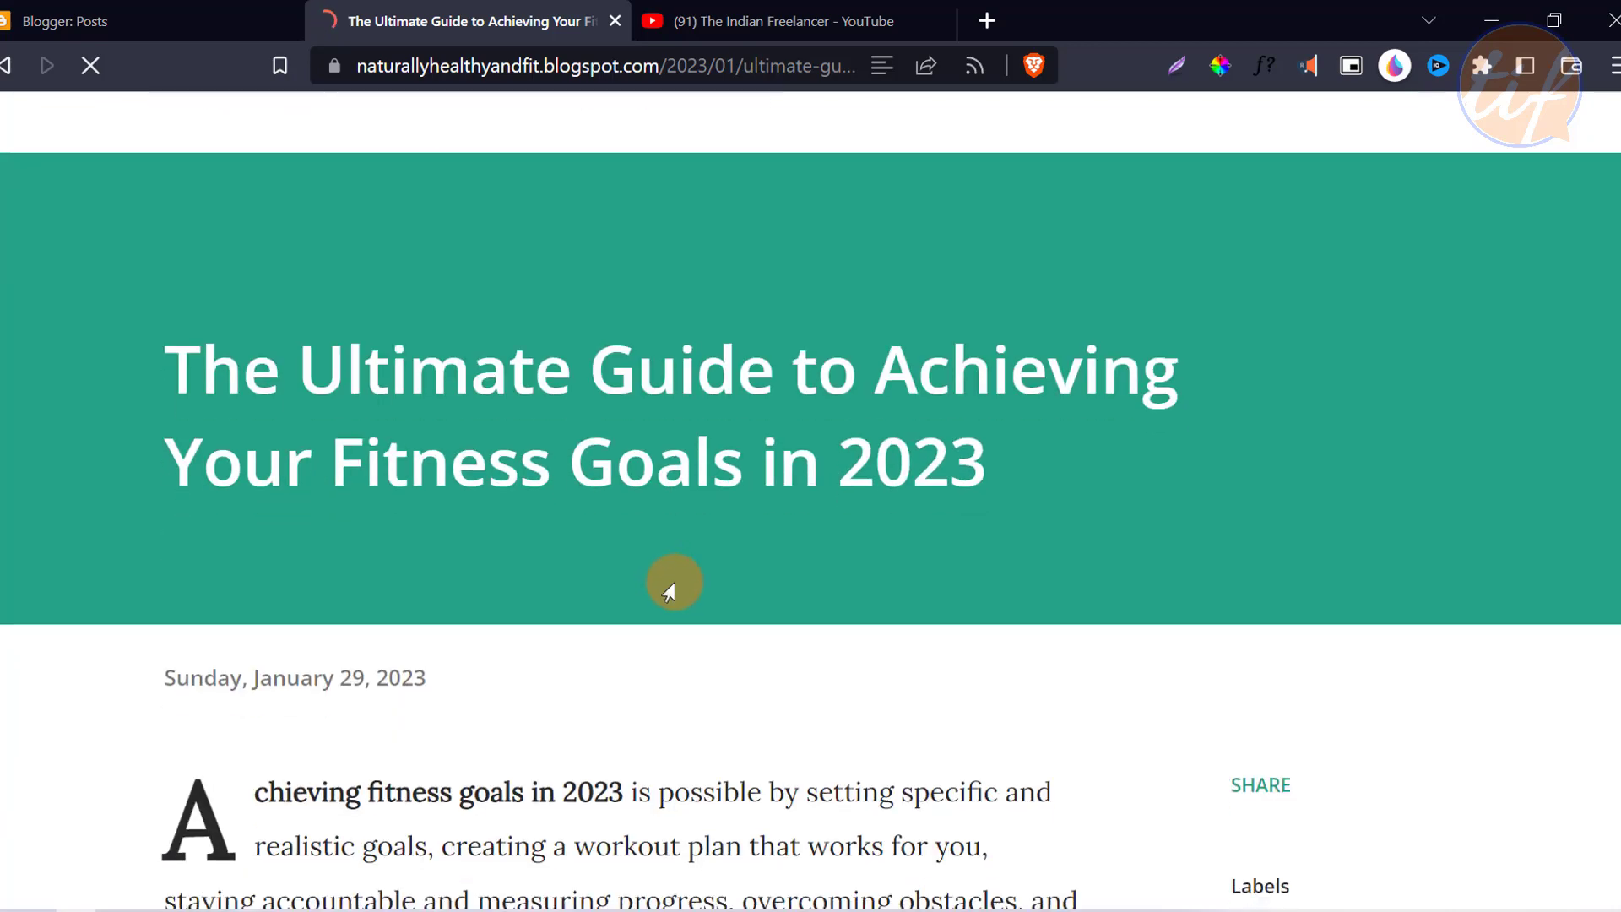
scroll(671, 583, down, 2)
scroll(677, 580, up, 8)
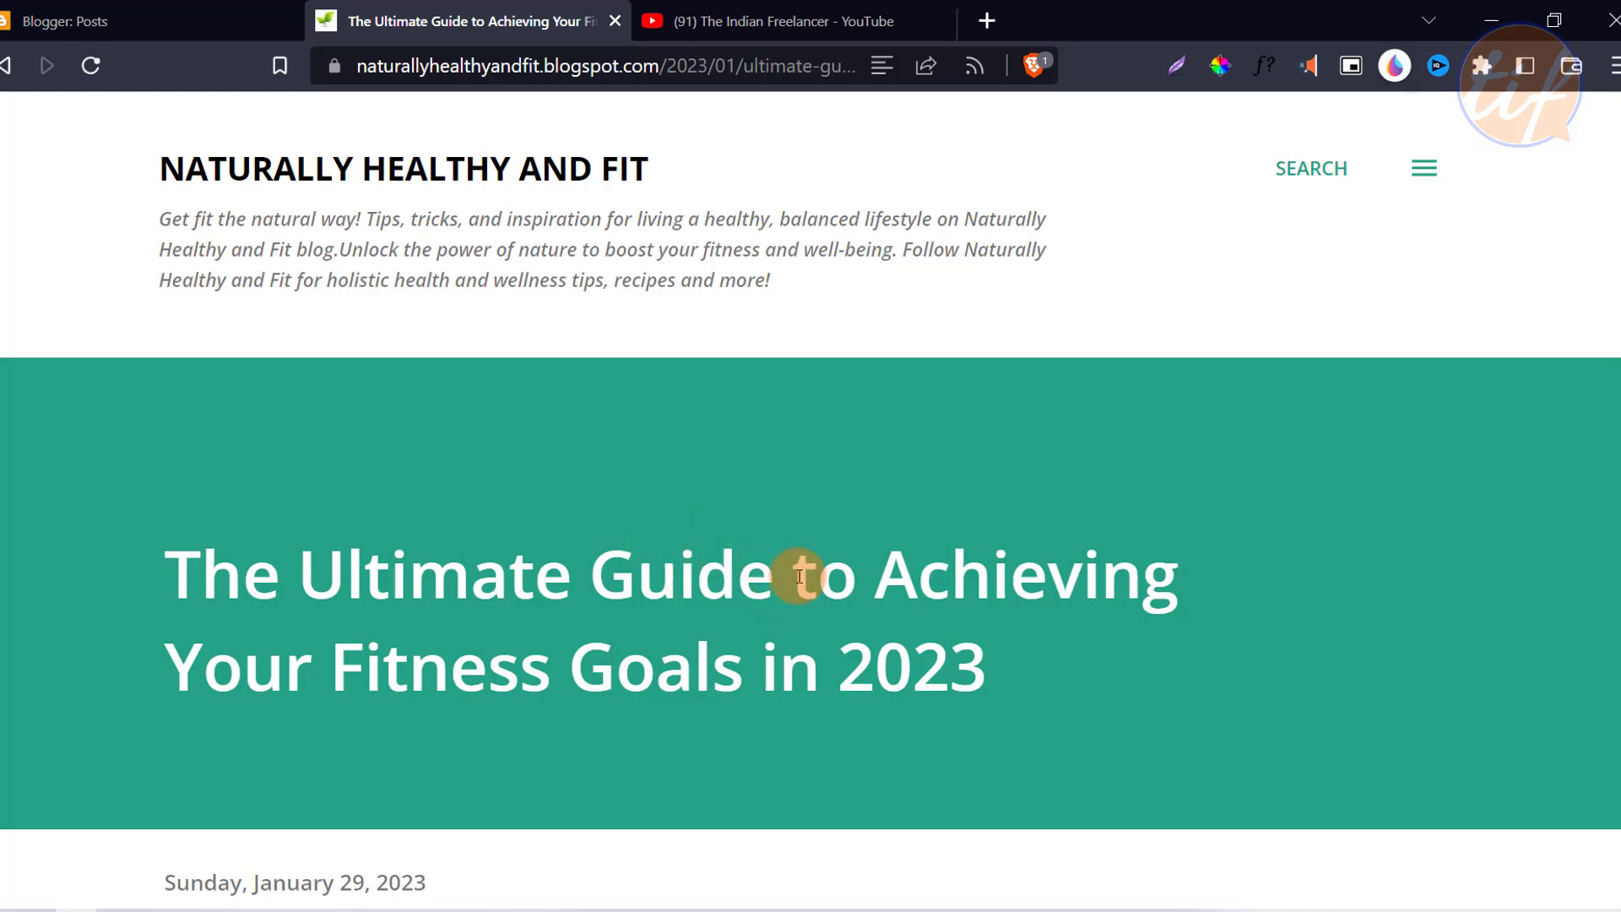
- Read through the live article from the Introduction to the Conclusion, checking the headings, text formatting, labels, location and comment area
scroll(1030, 513, down, 15)
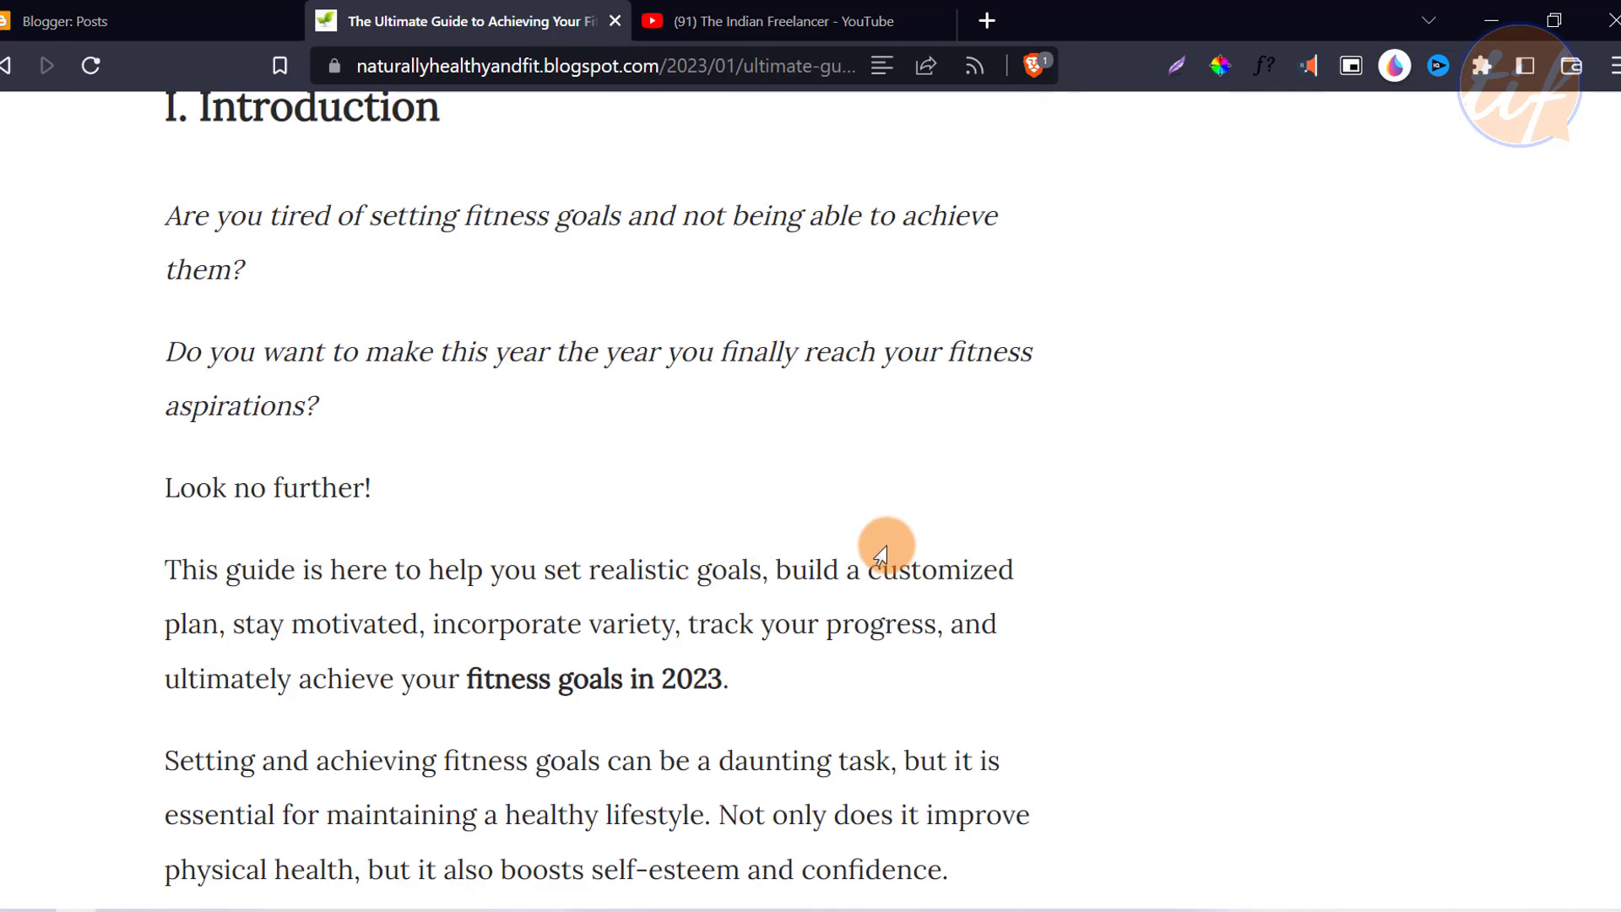
scroll(878, 579, down, 20)
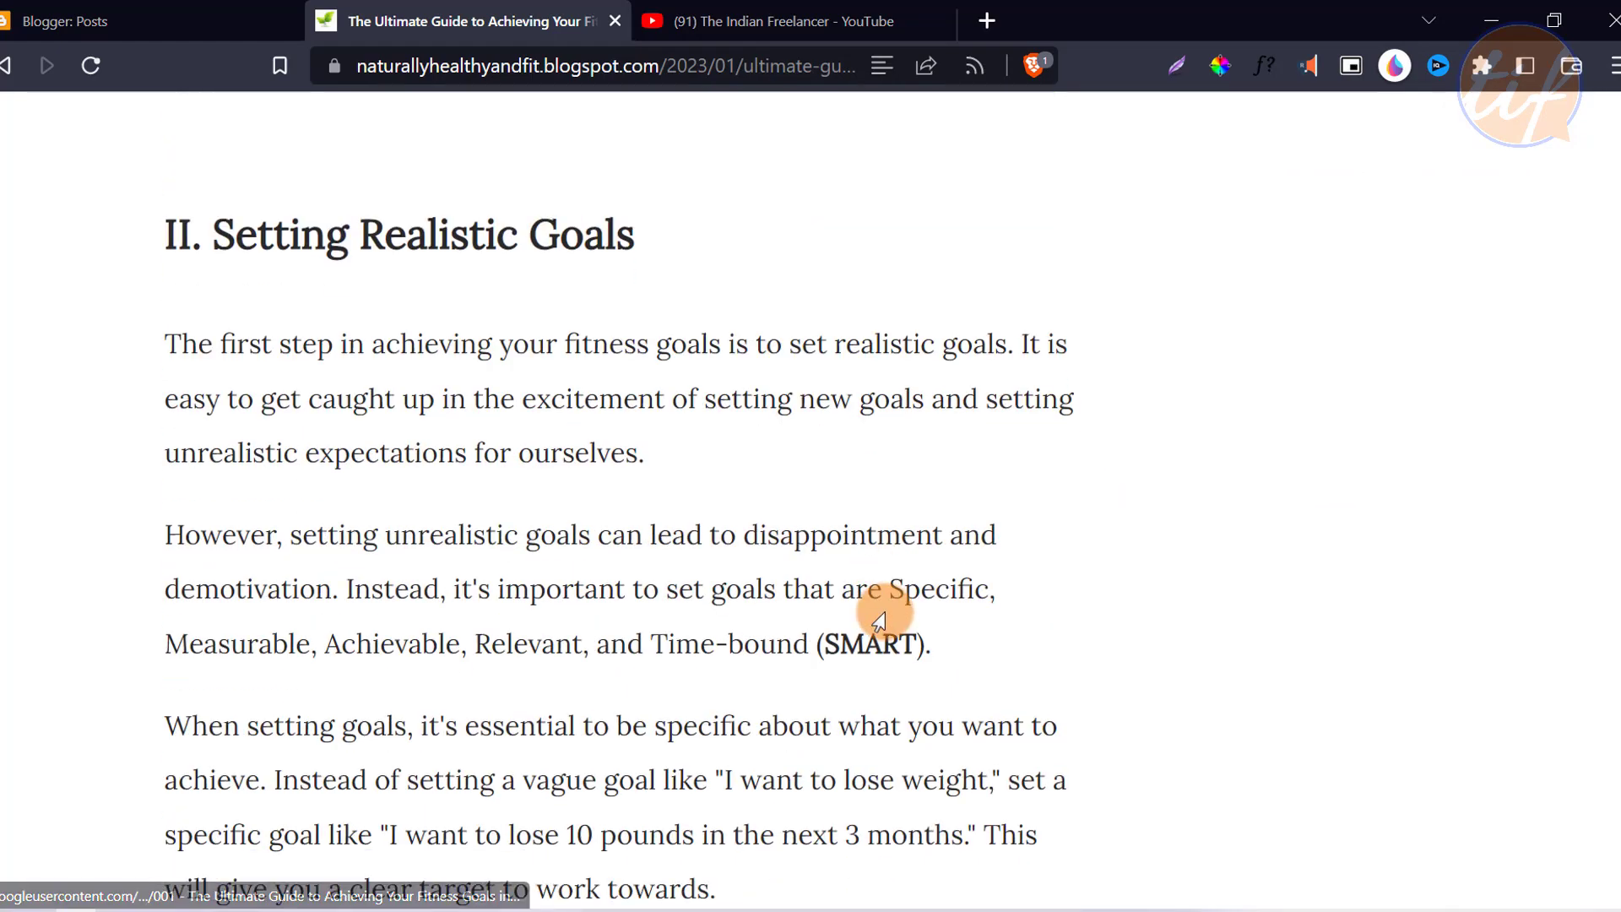
scroll(889, 625, down, 20)
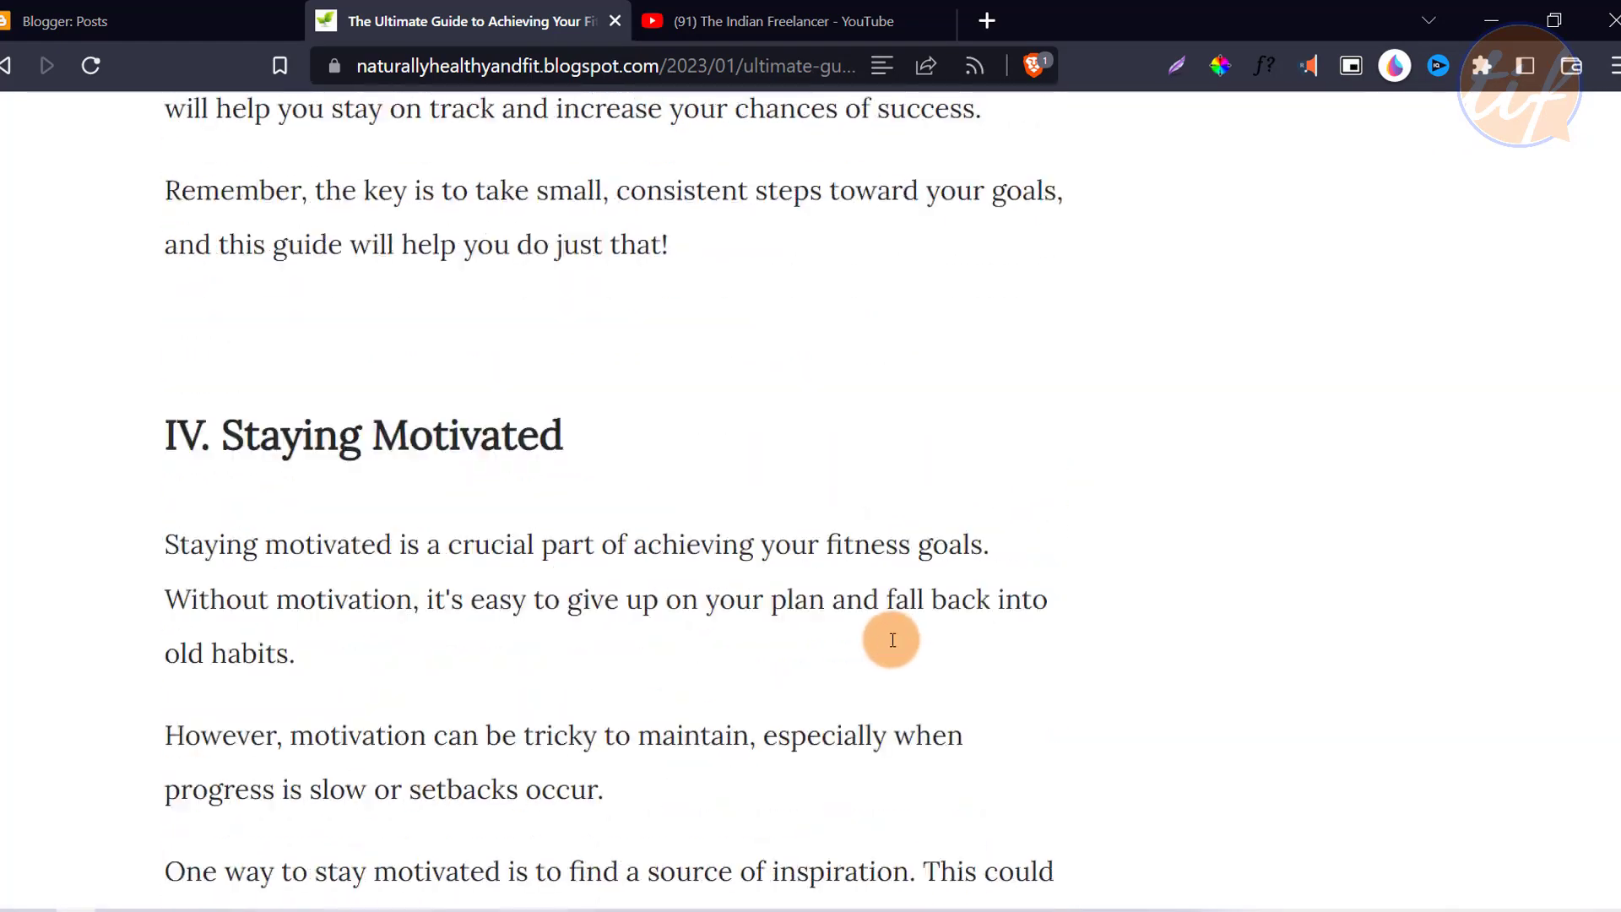
scroll(890, 640, down, 20)
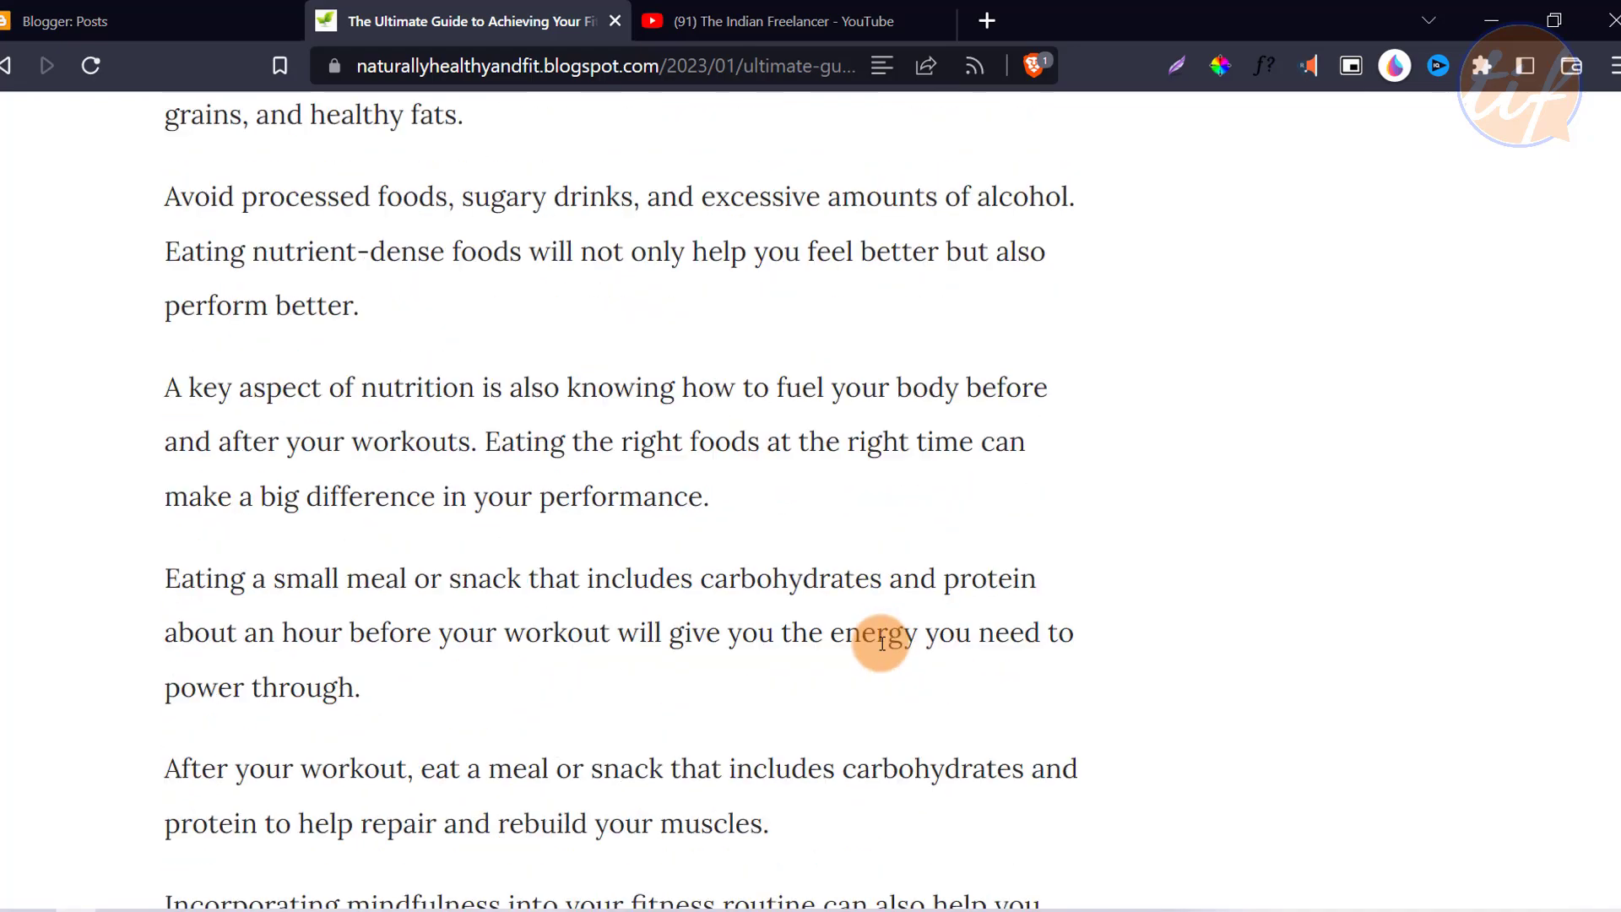
scroll(884, 642, down, 20)
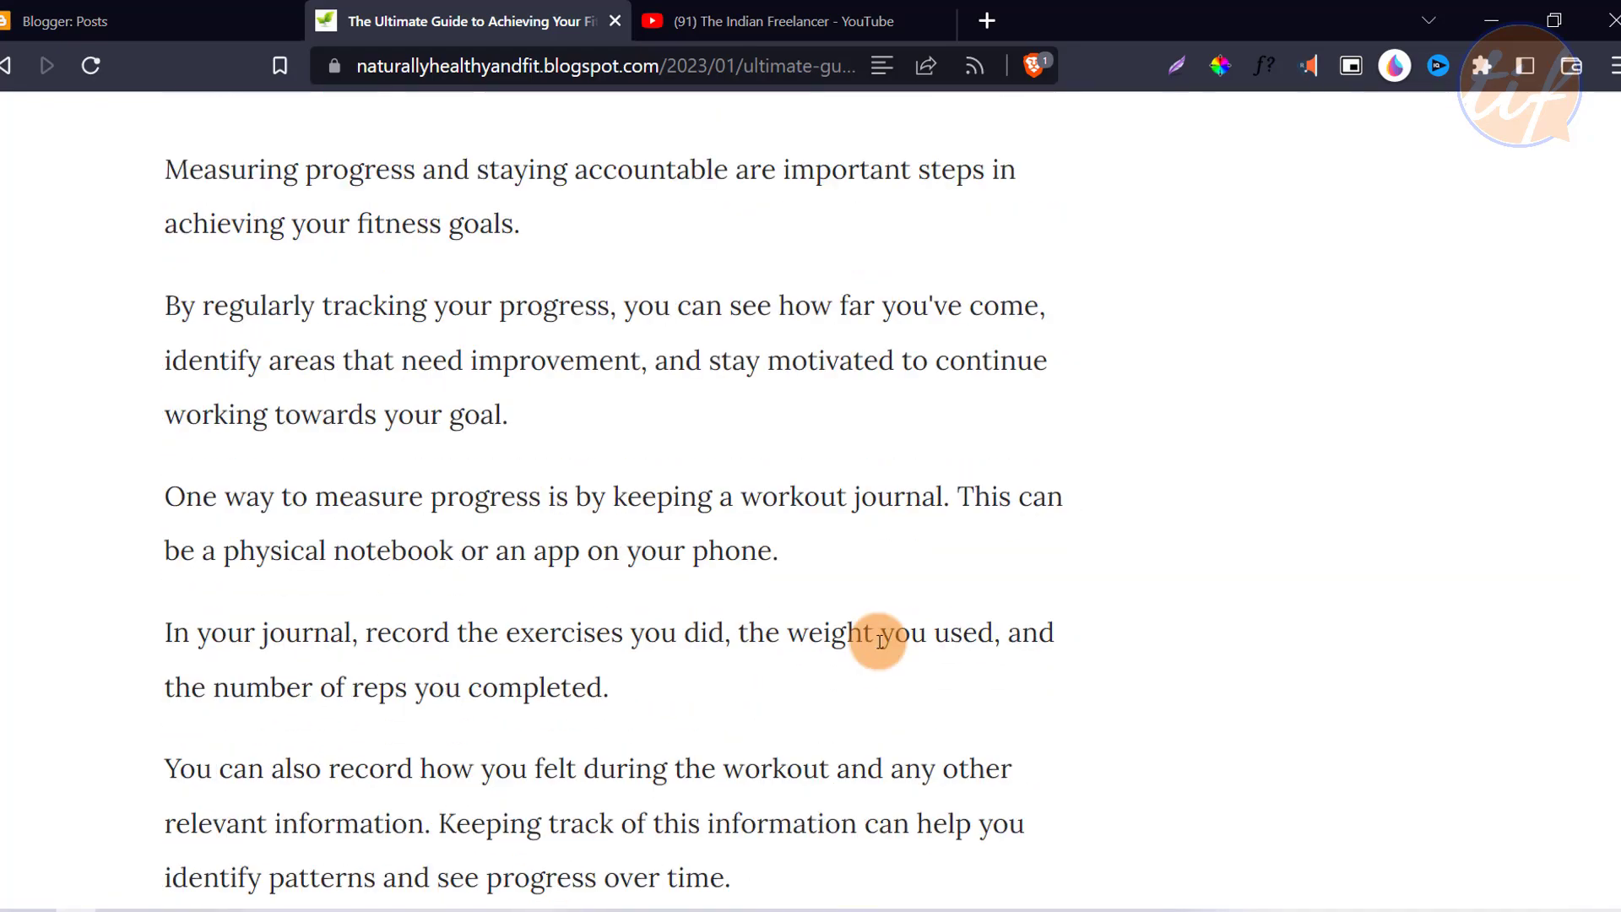
scroll(878, 646, down, 20)
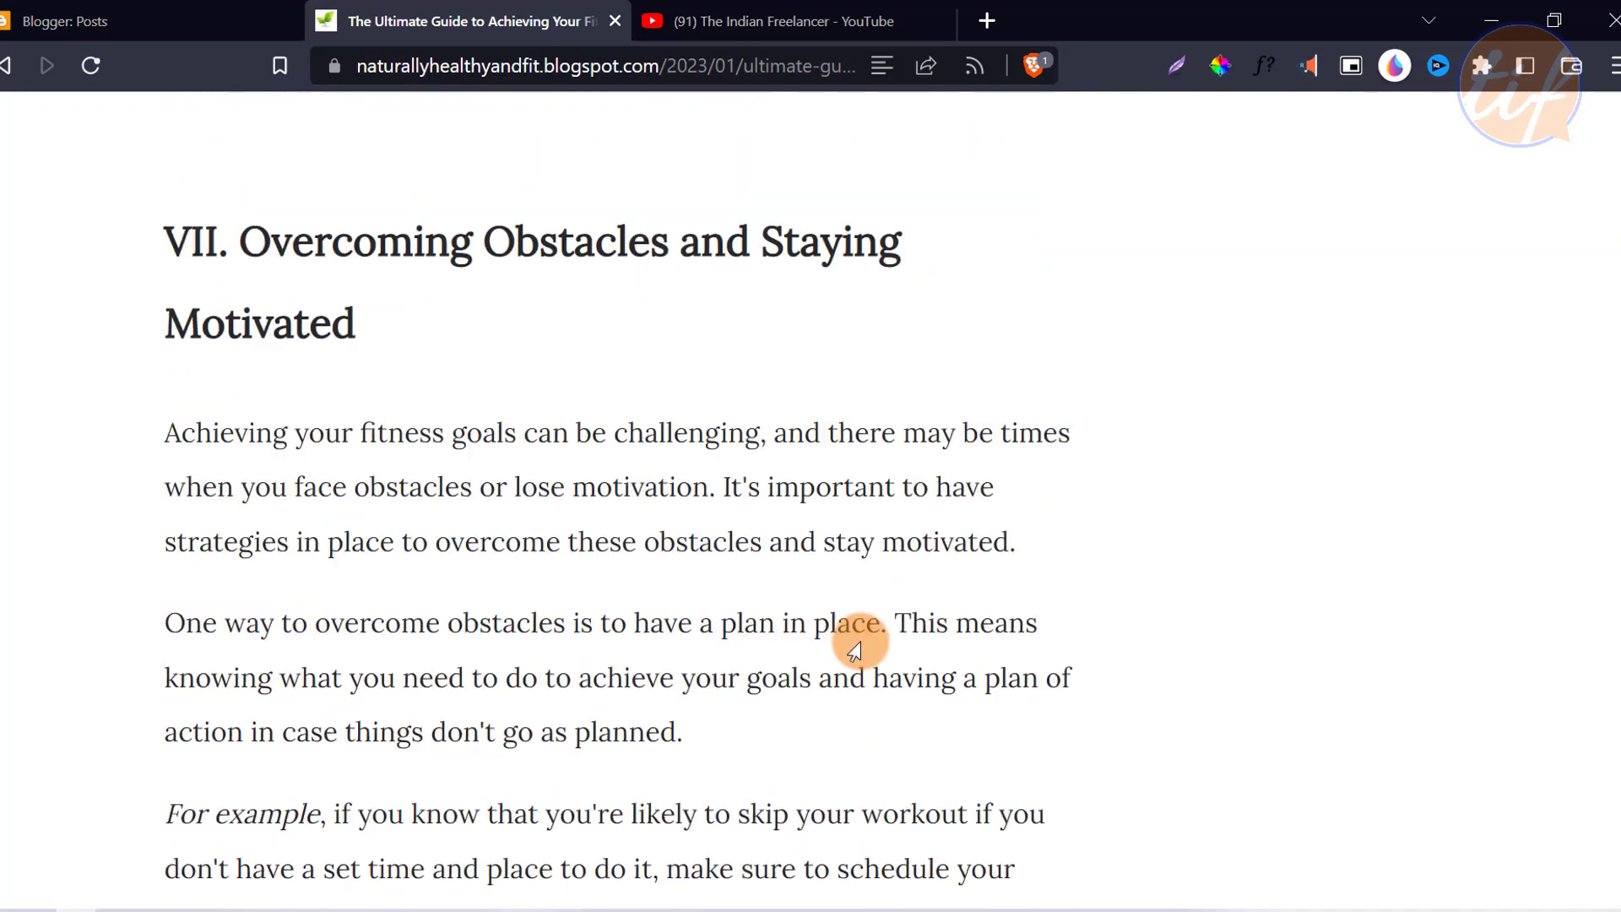
scroll(864, 640, down, 15)
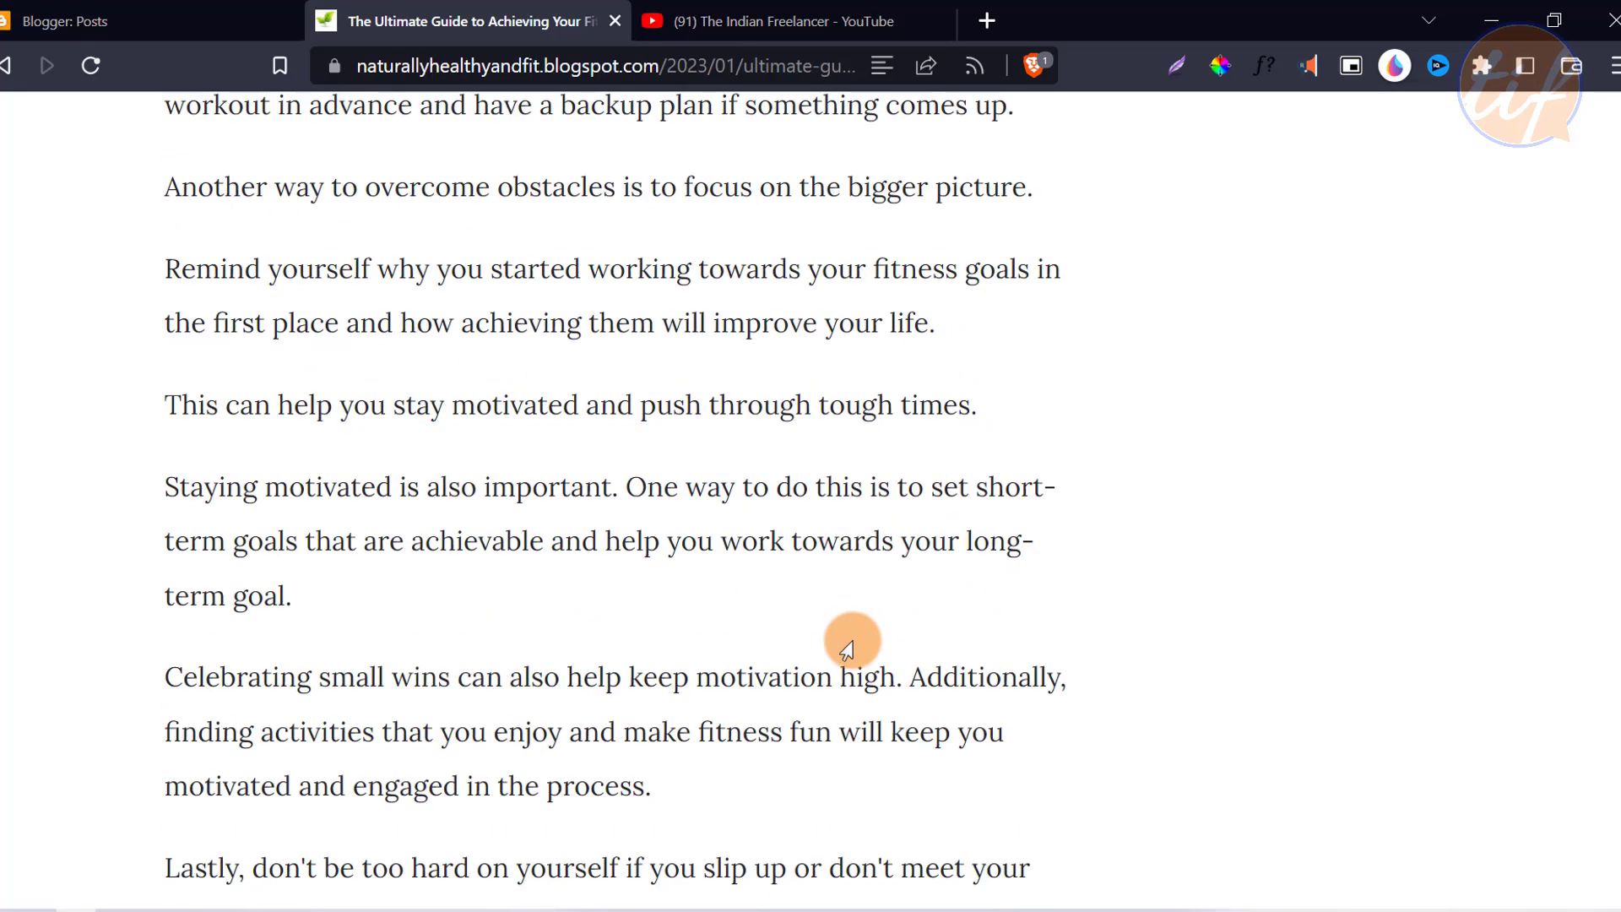
scroll(847, 654, down, 20)
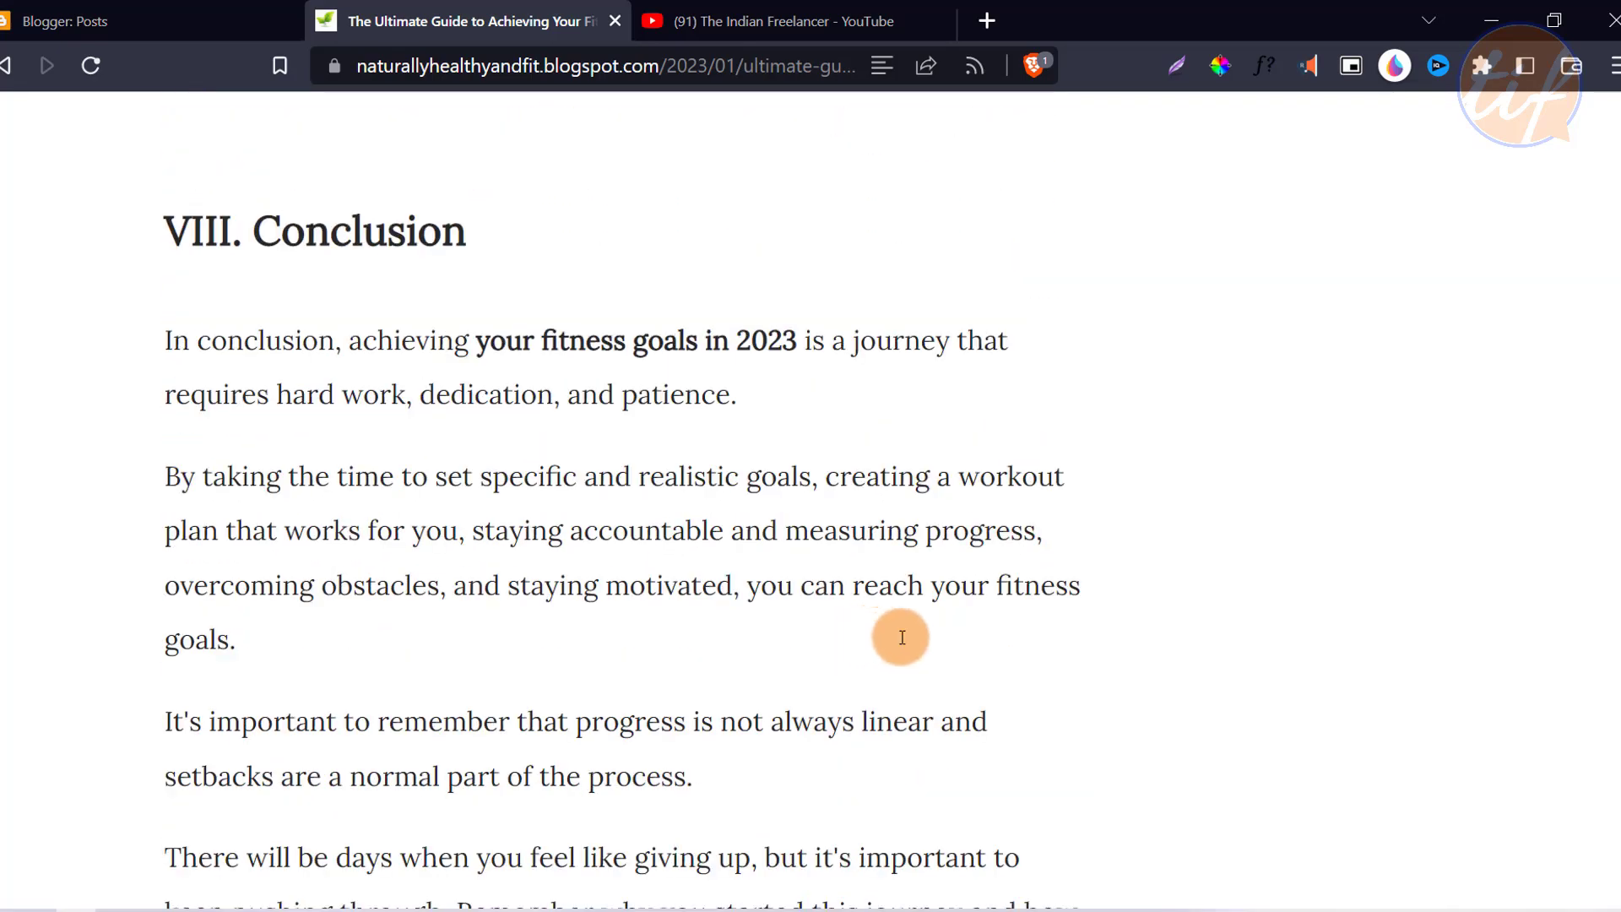
scroll(786, 617, down, 15)
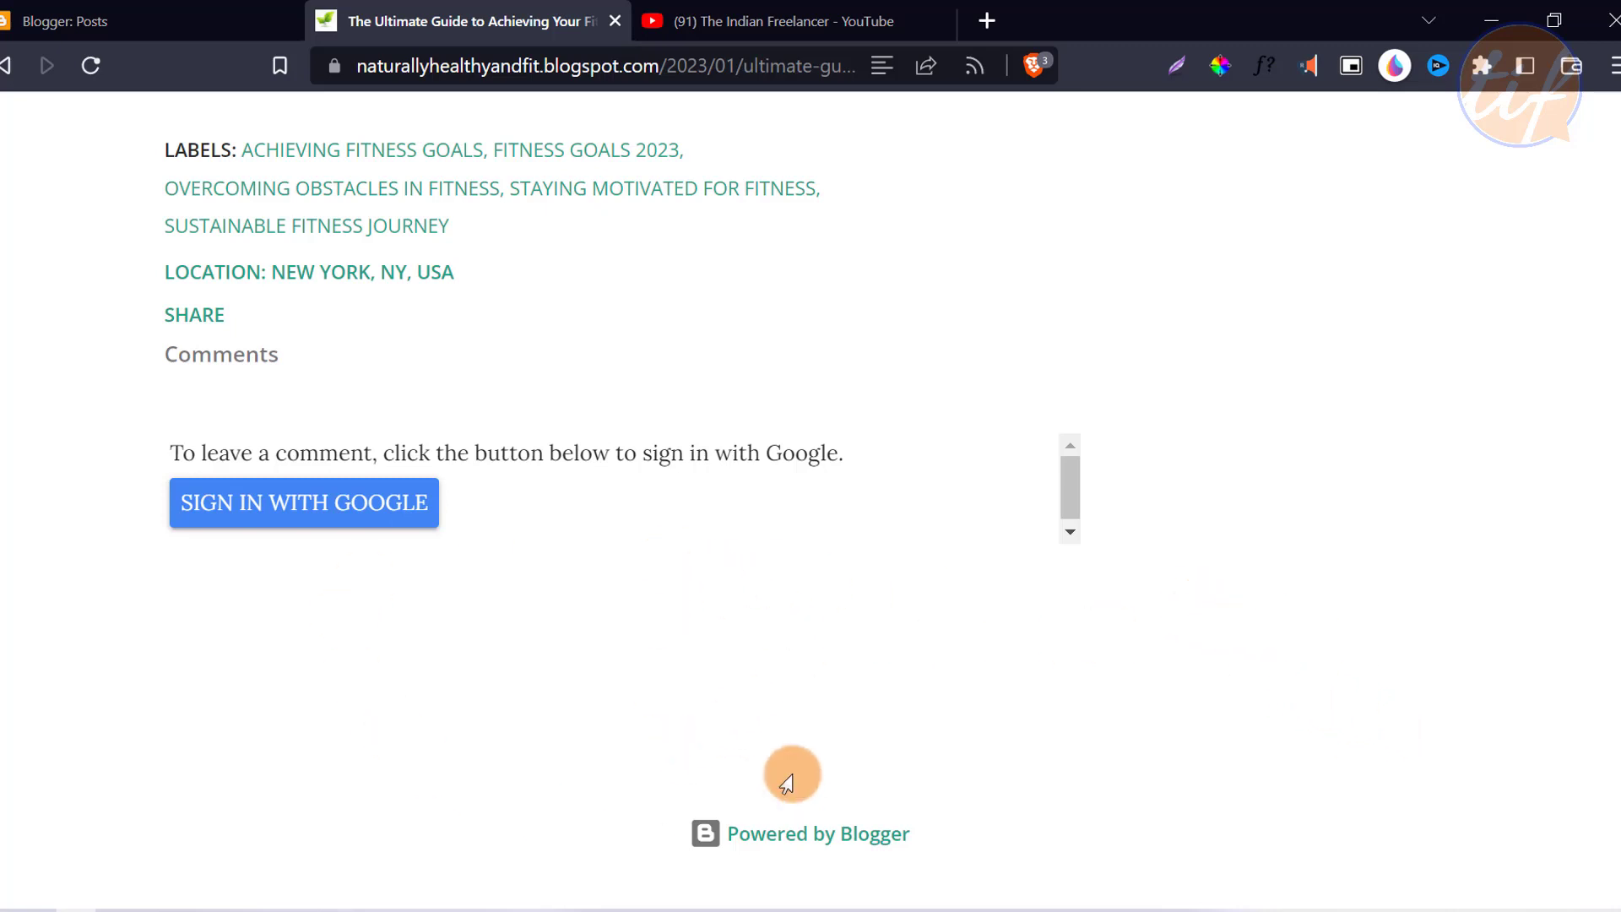
- Return to the beginning of the live article and open the blog's home page from the Naturally Healthy and Fit title
drag(1620, 861, 1620, 528)
drag(1620, 279, 1620, 100)
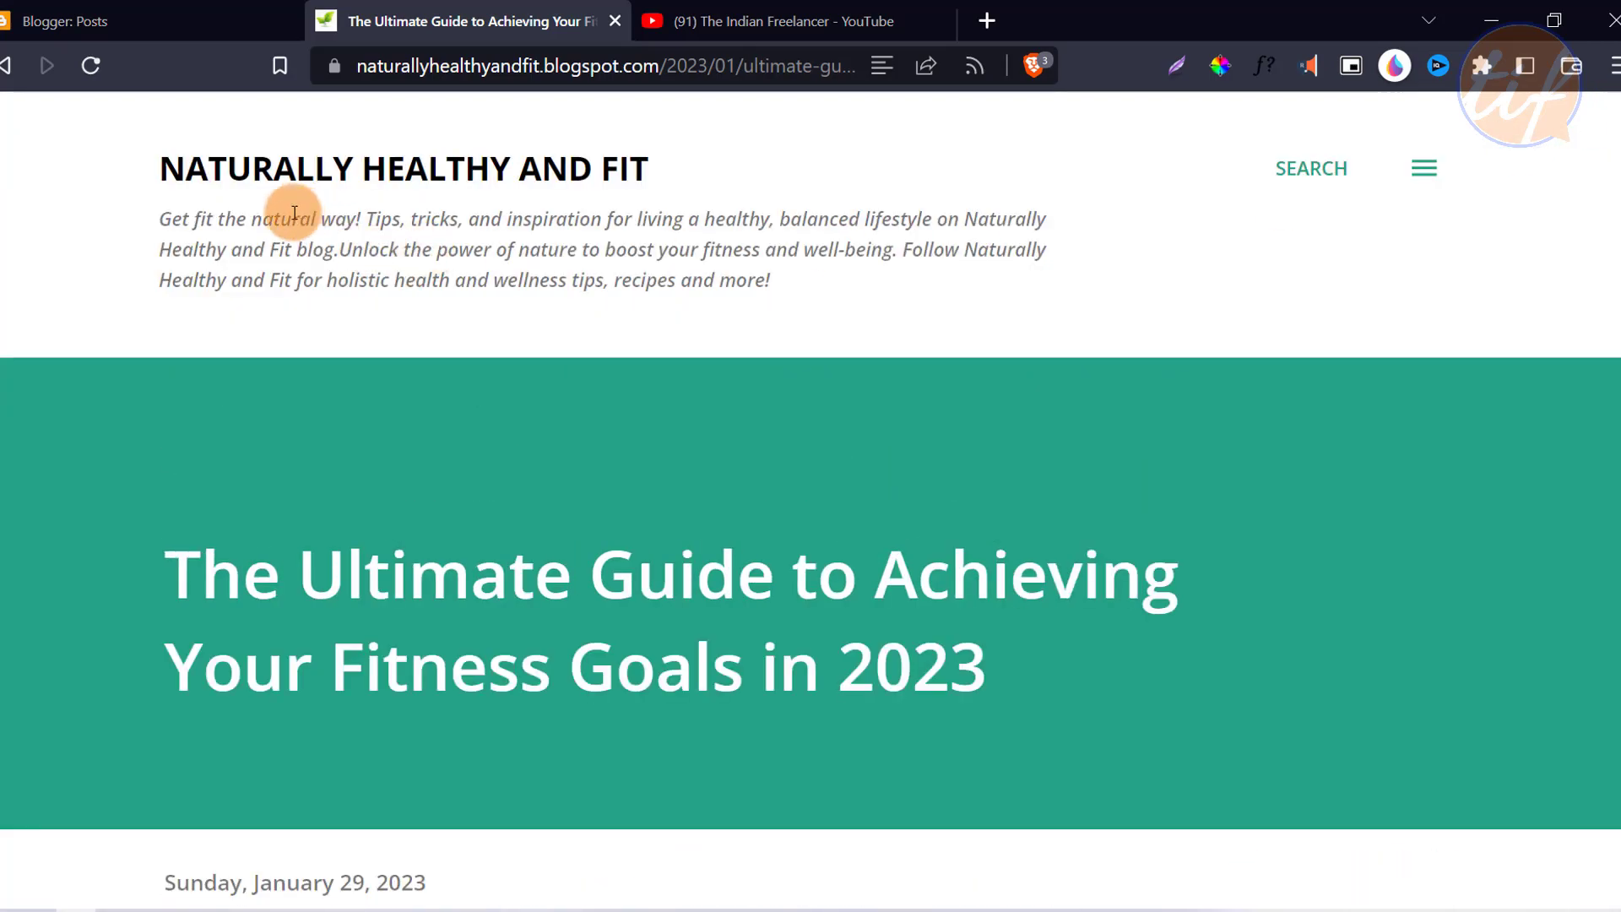
click(602, 184)
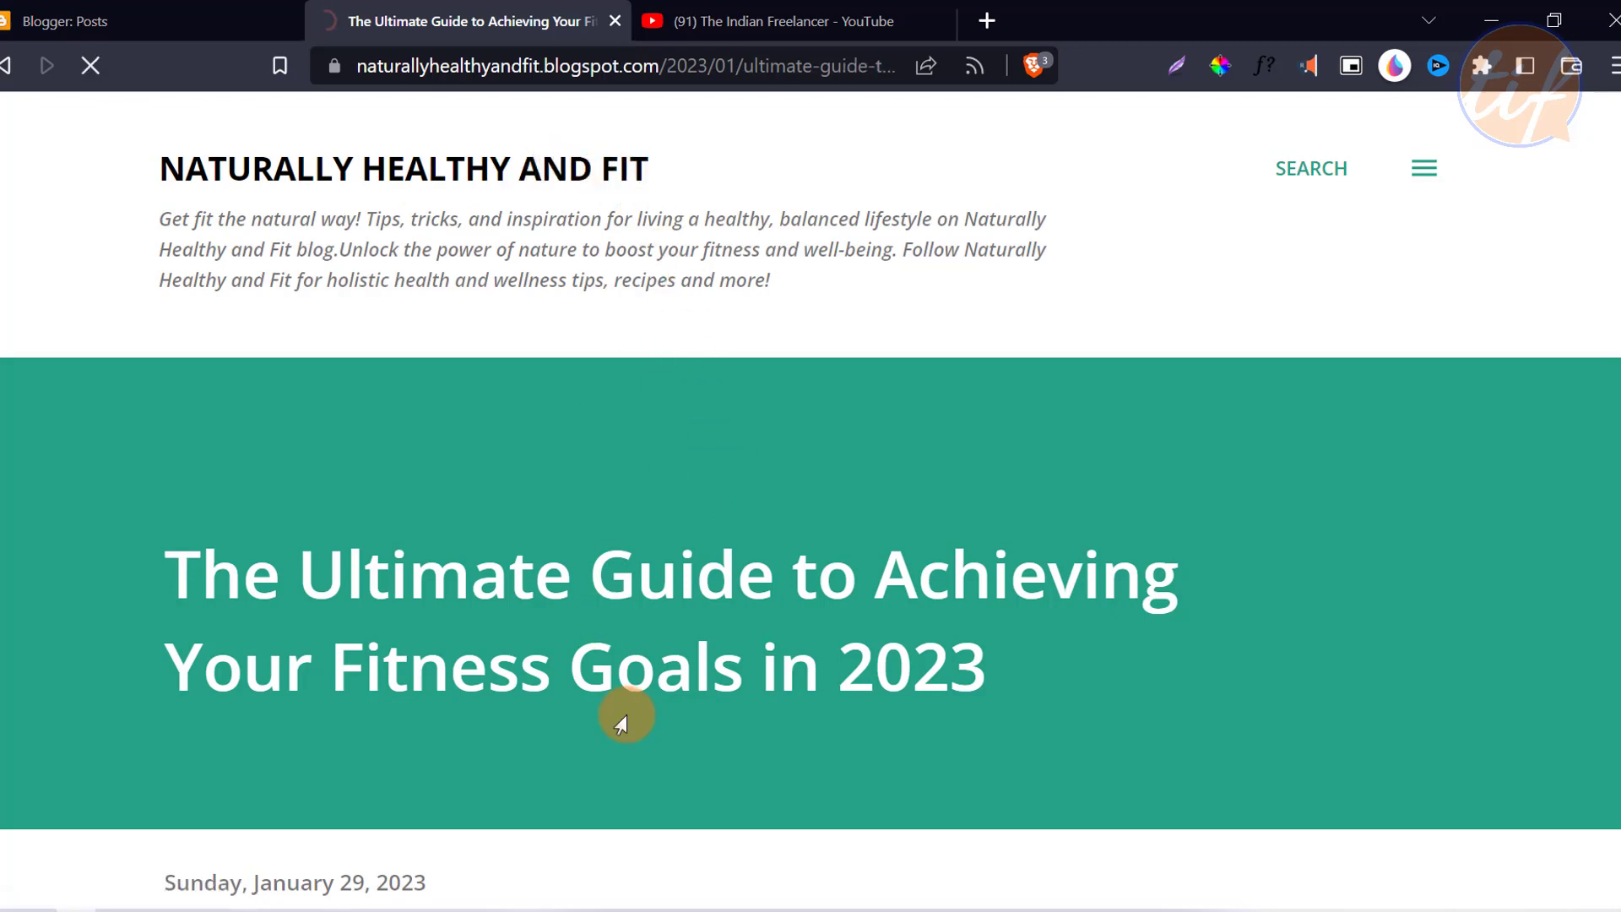